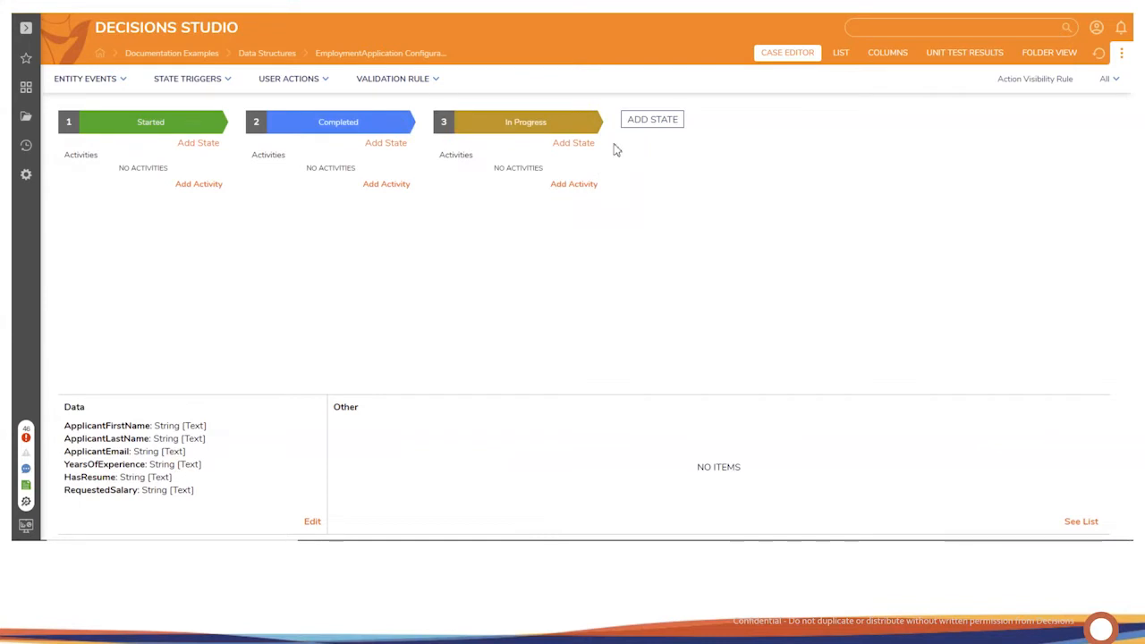
# Step: Click through the remaining slideshow slides, then exit to the editor on slide 4
pyautogui.click(592, 128)
pyautogui.click(597, 166)
pyautogui.click(592, 125)
pyautogui.click(595, 167)
pyautogui.click(592, 126)
pyautogui.click(594, 166)
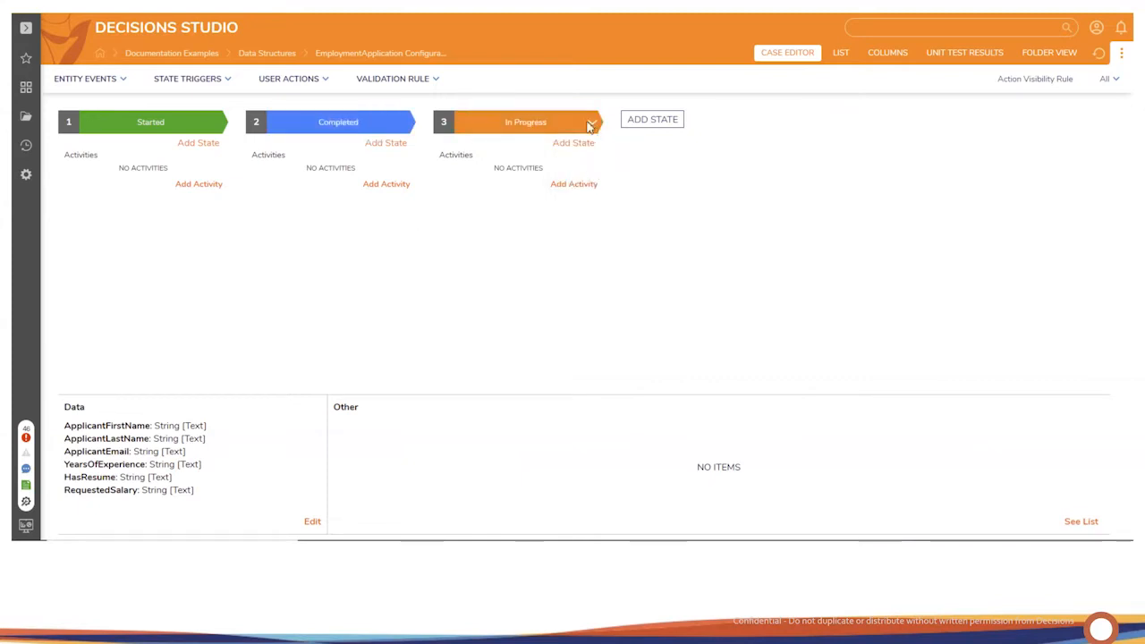
pyautogui.click(592, 123)
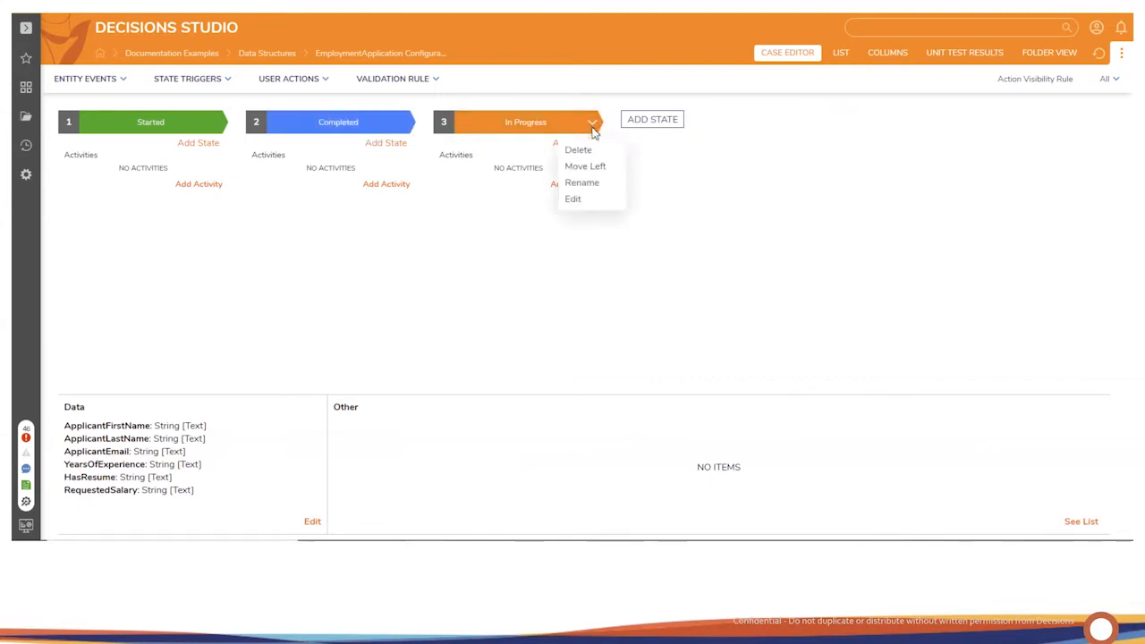
pyautogui.click(593, 165)
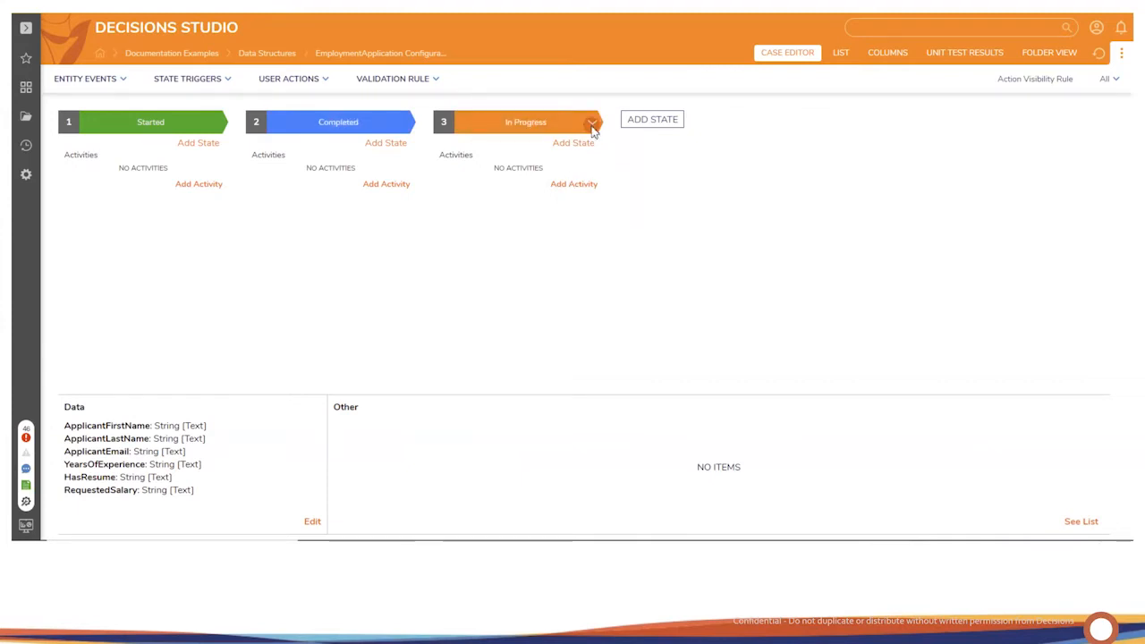
pyautogui.click(593, 126)
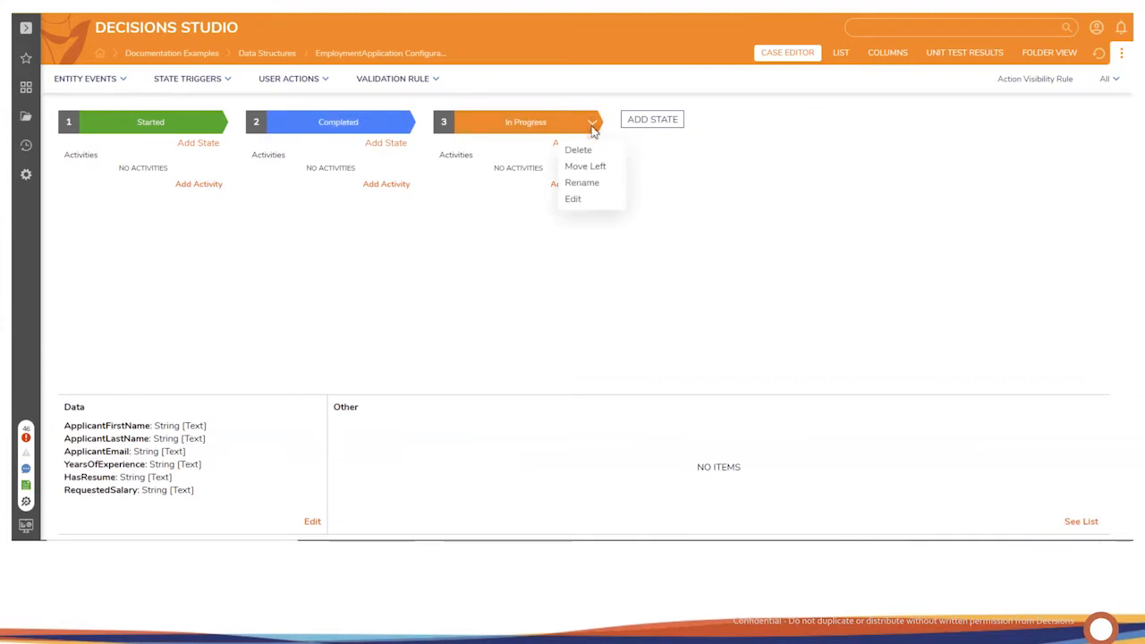
pyautogui.click(593, 165)
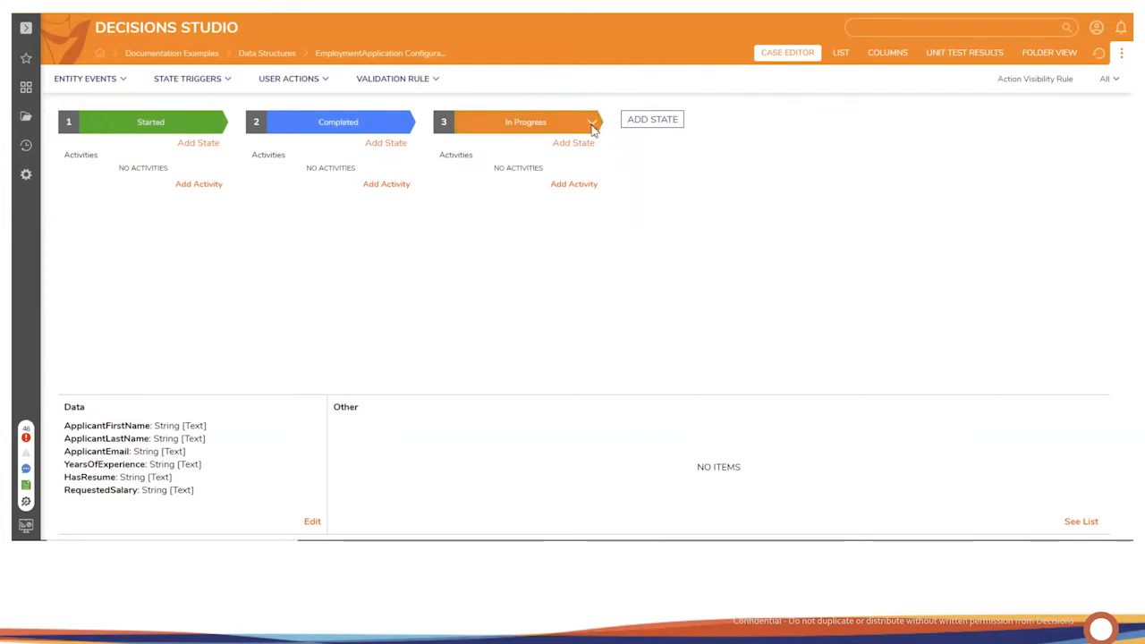
pyautogui.click(593, 125)
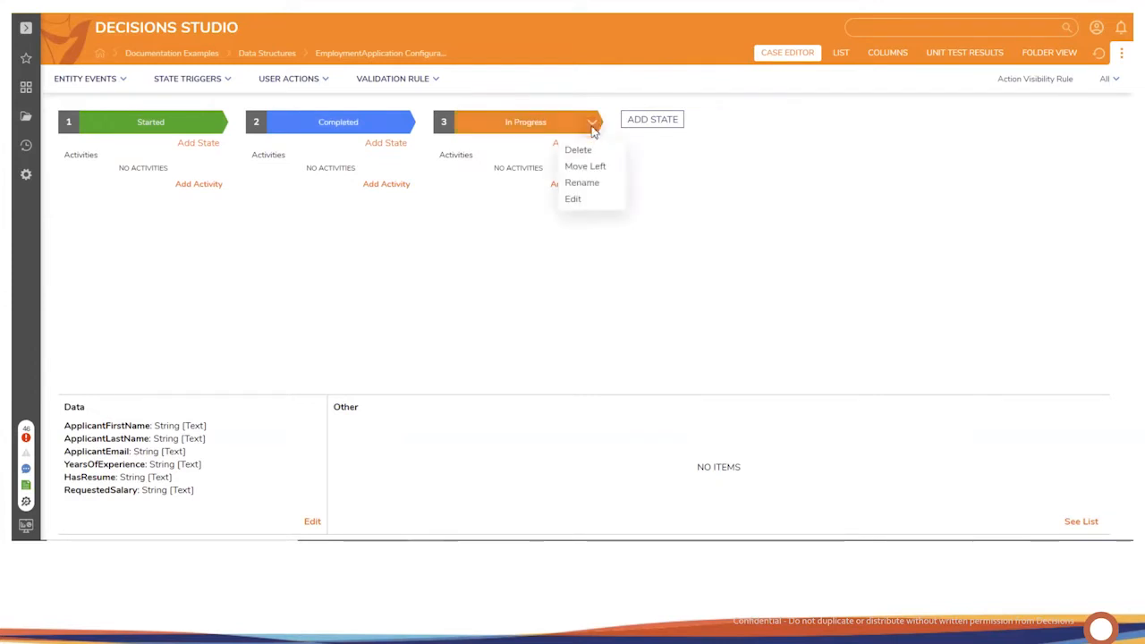
pyautogui.click(593, 166)
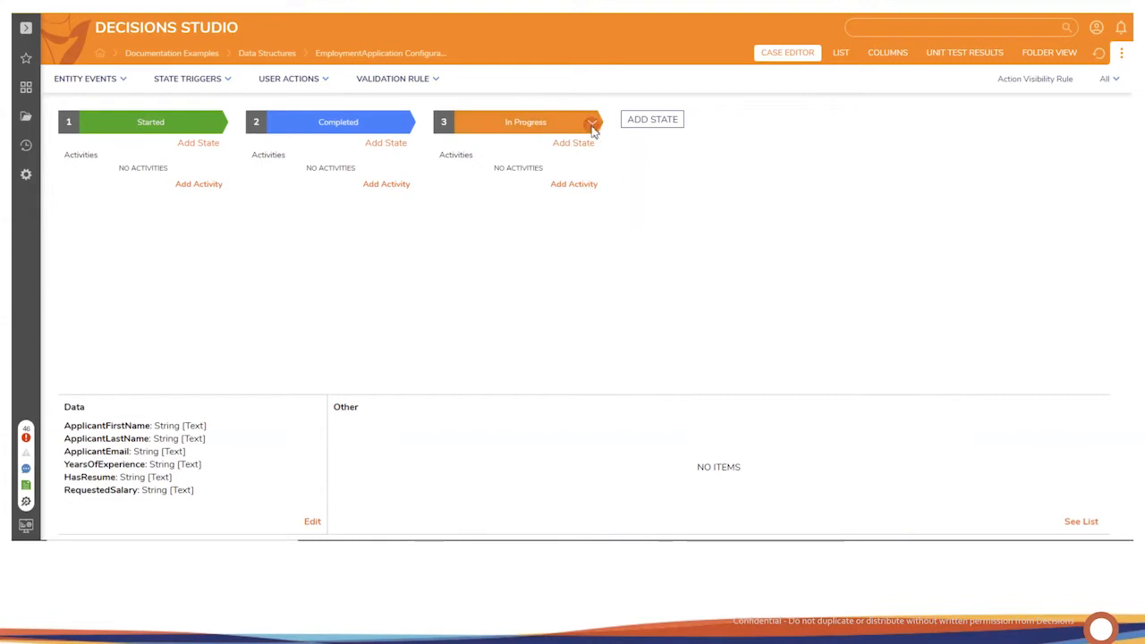
pyautogui.click(593, 127)
pyautogui.click(593, 166)
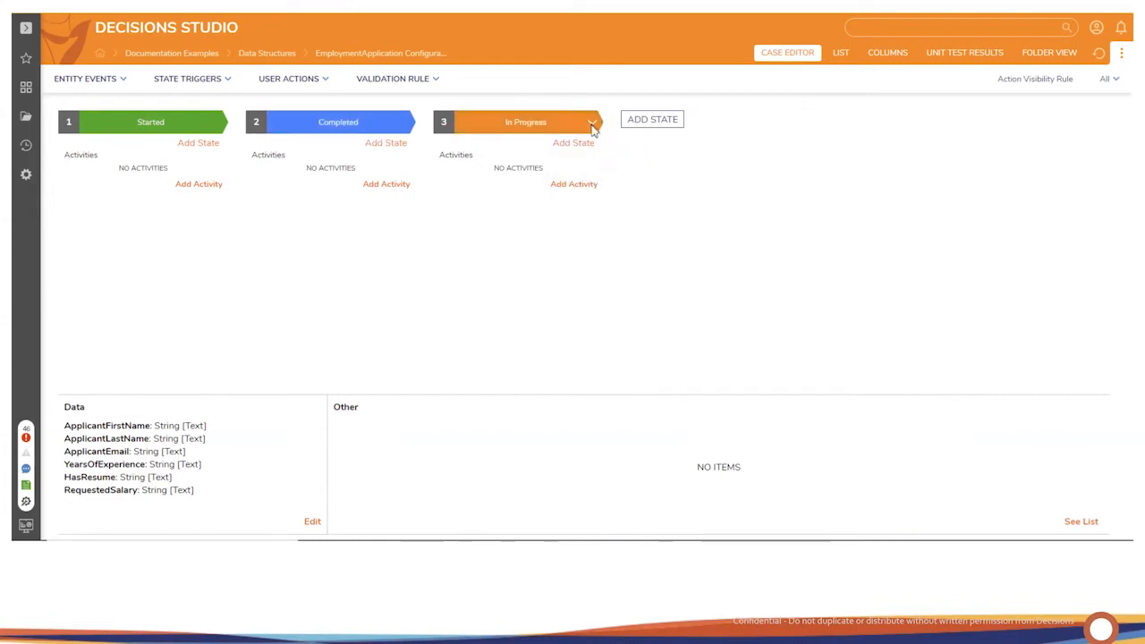
pyautogui.click(593, 127)
pyautogui.click(594, 165)
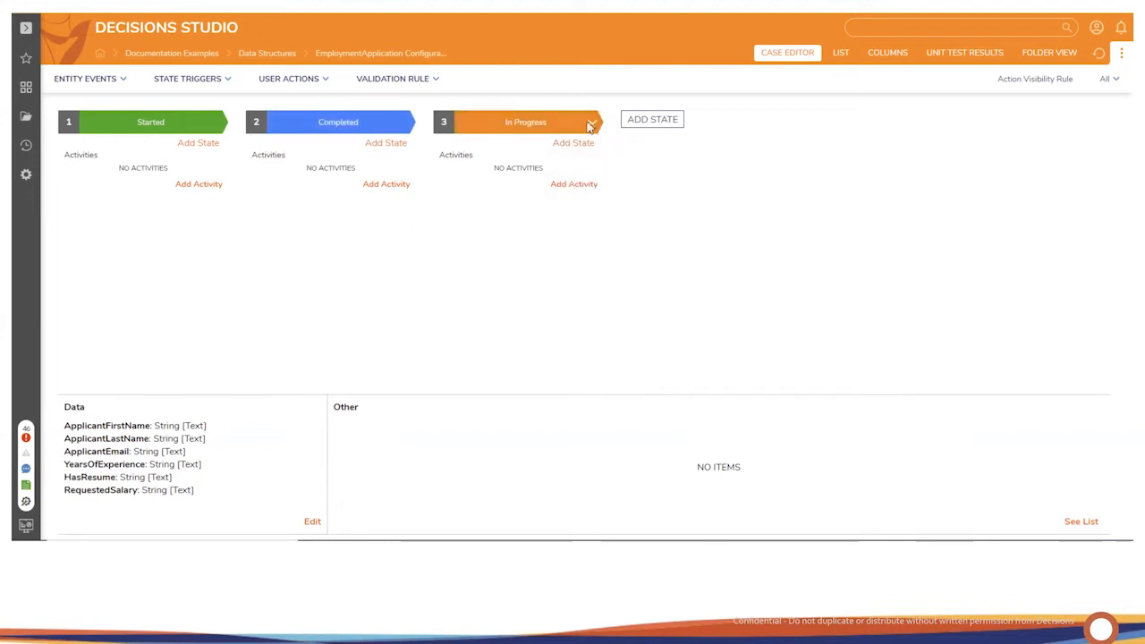
pyautogui.click(593, 127)
pyautogui.click(596, 167)
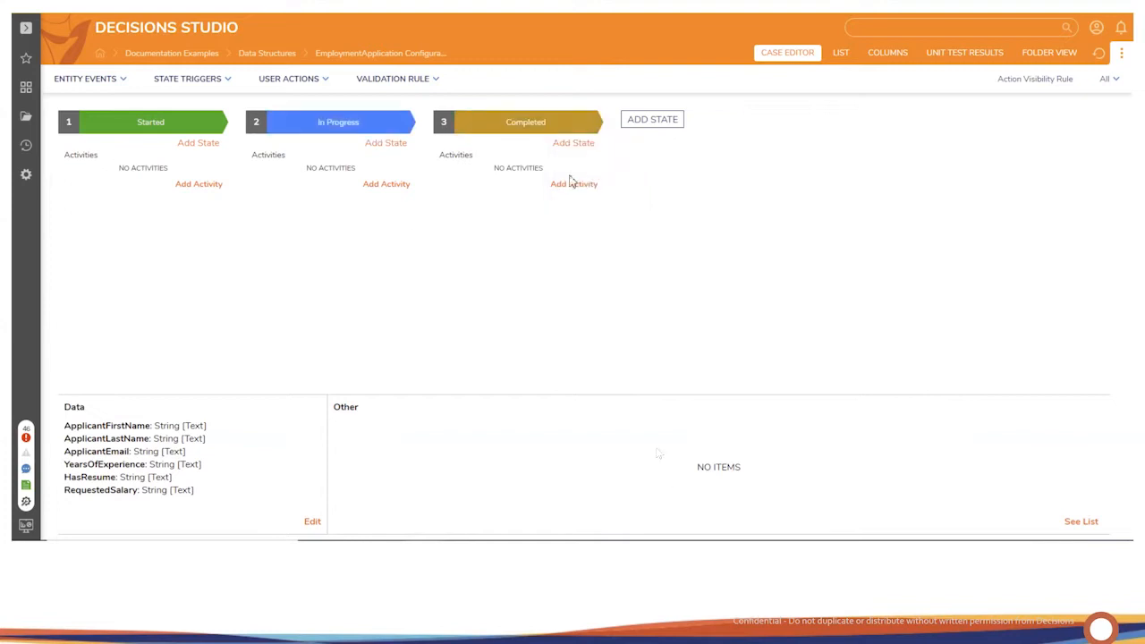
pyautogui.press('Escape')
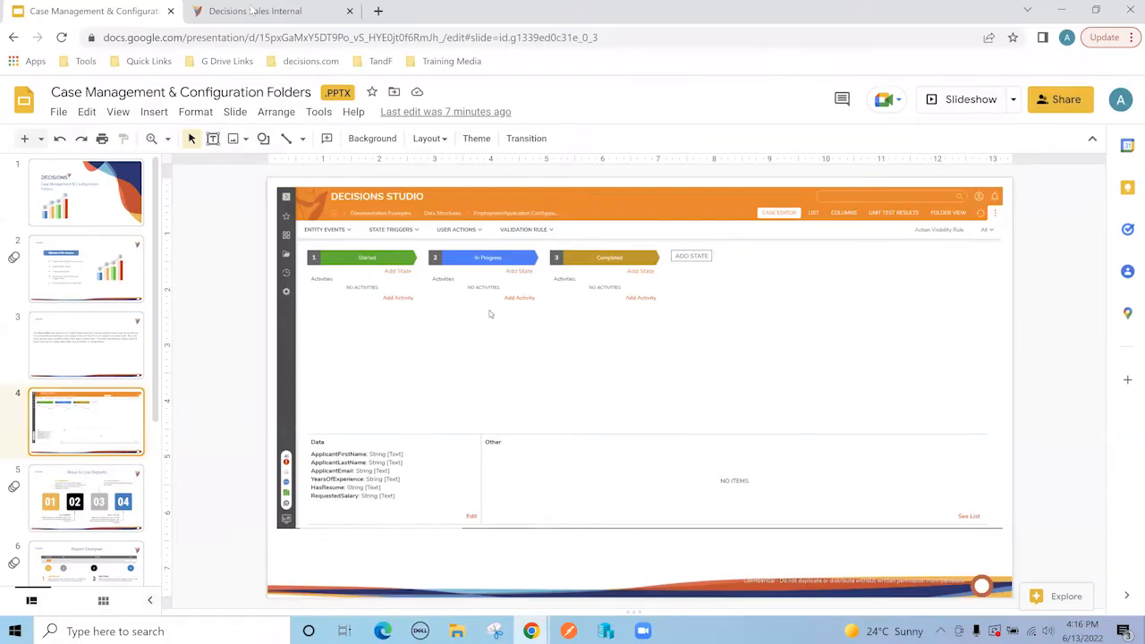
# Step: Switch to the Decisions Sales Internal browser tab
pyautogui.click(254, 11)
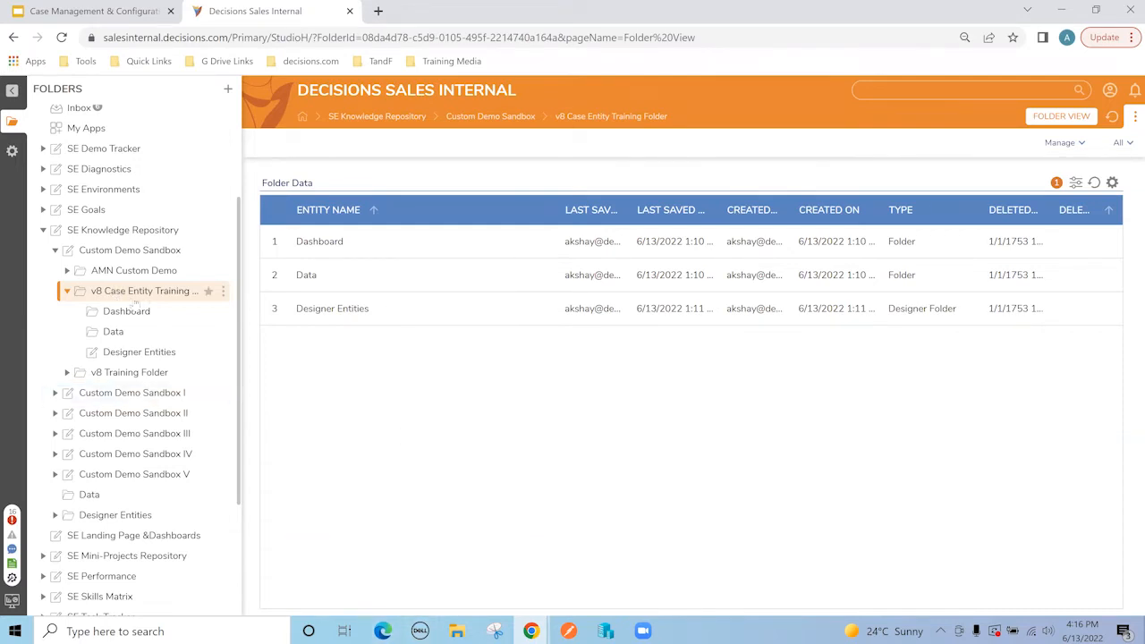
# Step: Widen the folder panel and start a new Case Entity in the Designer Entities folder
pyautogui.moveTo(245, 304); pyautogui.dragTo(284, 306)
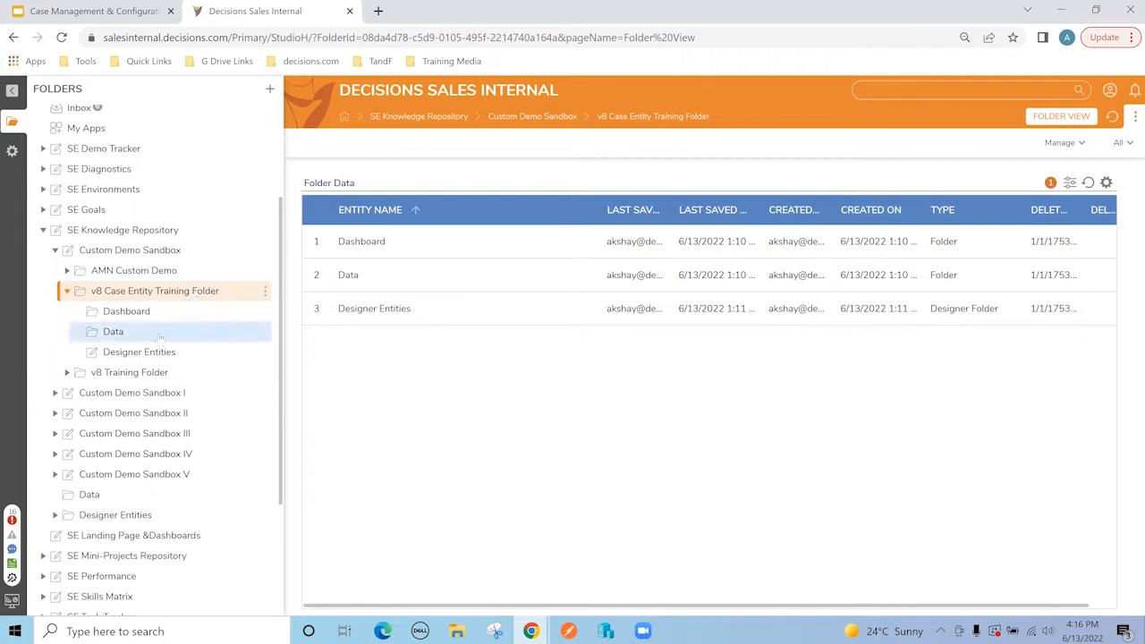
pyautogui.click(137, 352)
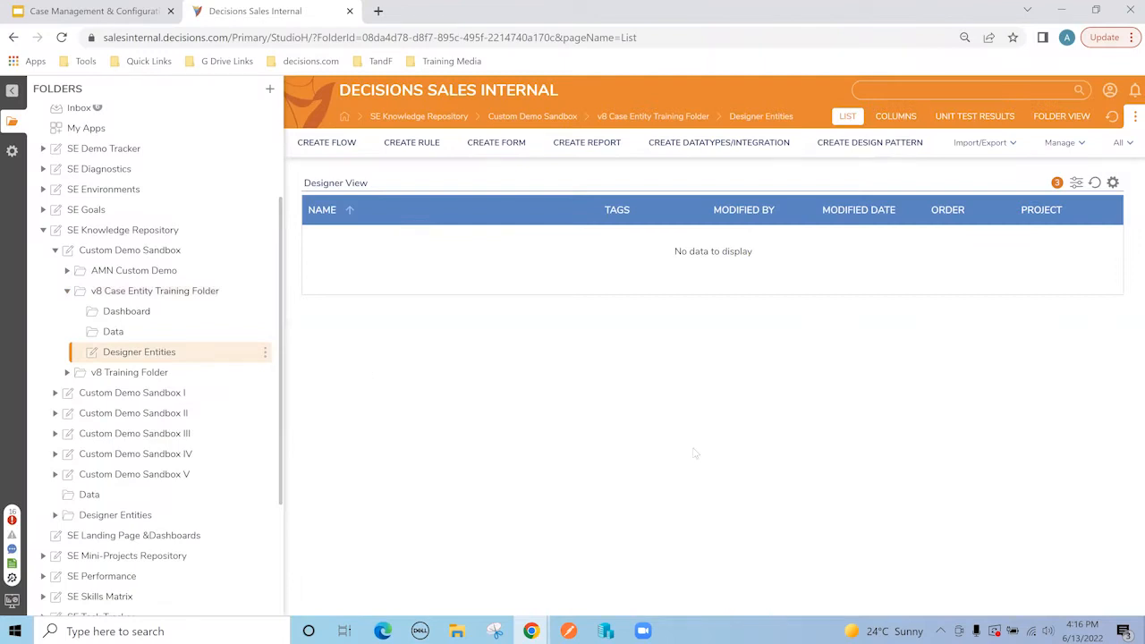
pyautogui.click(696, 153)
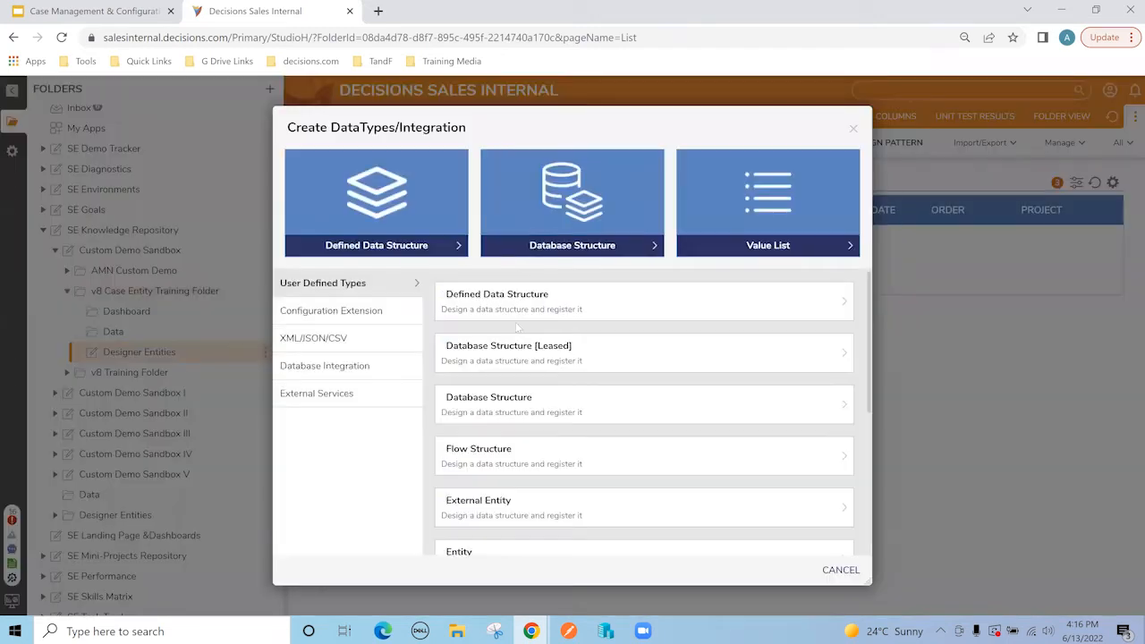
pyautogui.scroll(-2, 583, 441)
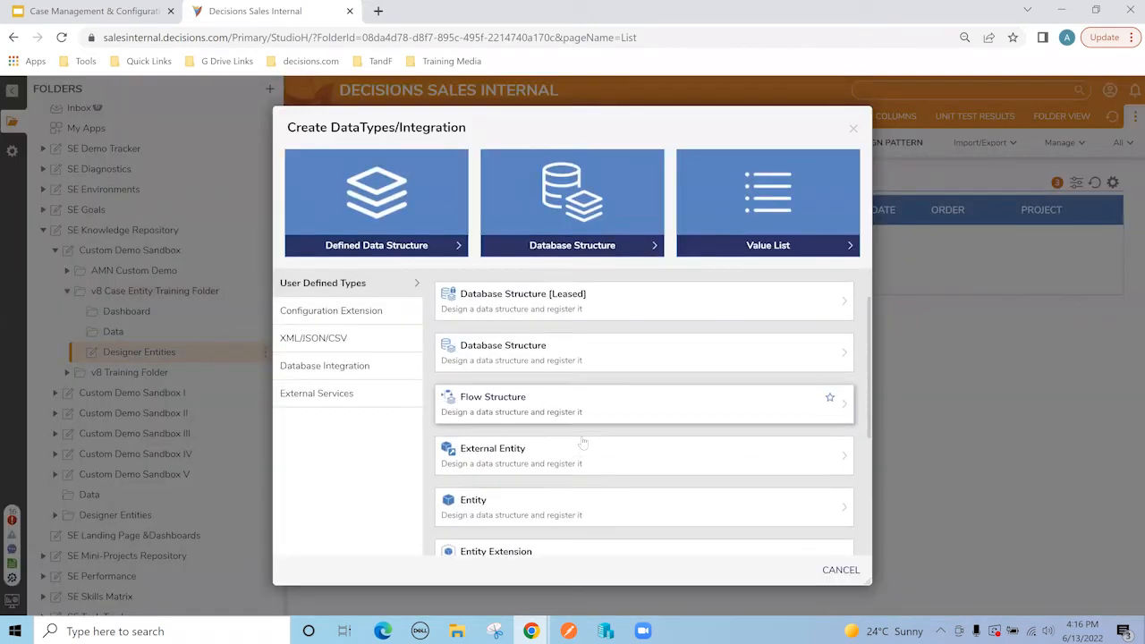
pyautogui.scroll(-3, 582, 441)
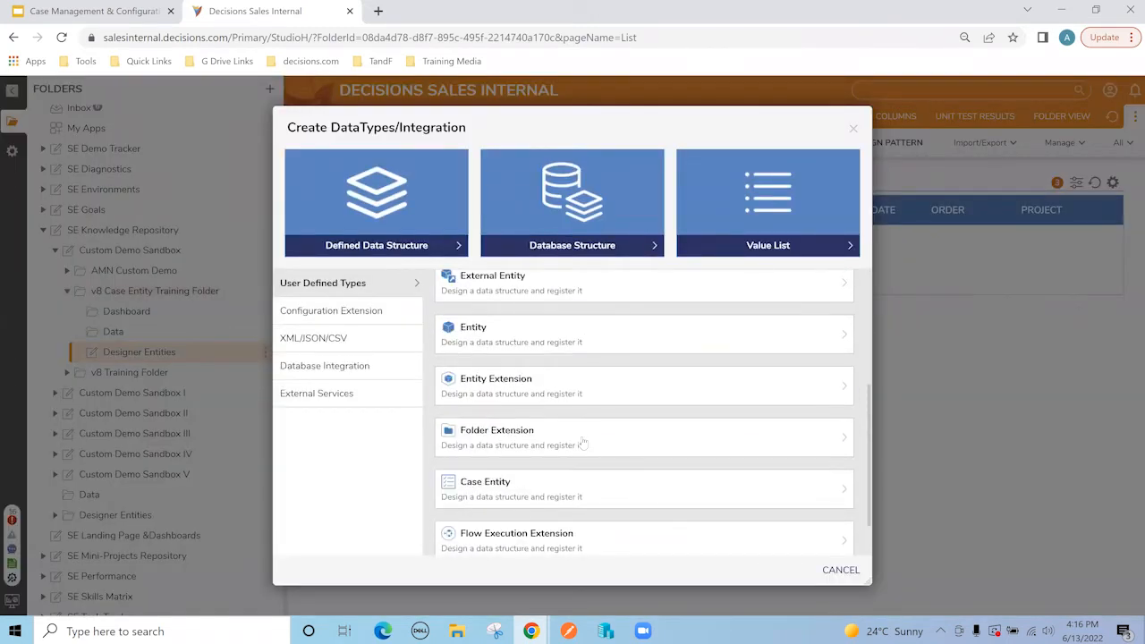
pyautogui.click(588, 492)
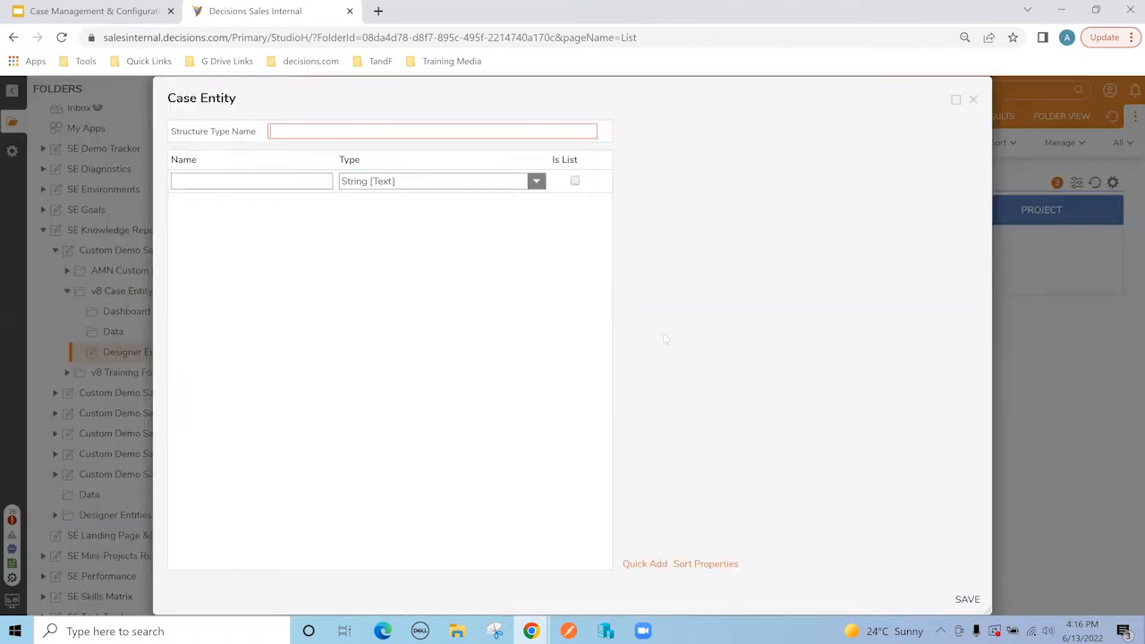
# Step: Name the new case entity SupportTicket and move to the first property name field
pyautogui.write('SupportTicket')
pyautogui.press('Tab')
pyautogui.click(300, 182)
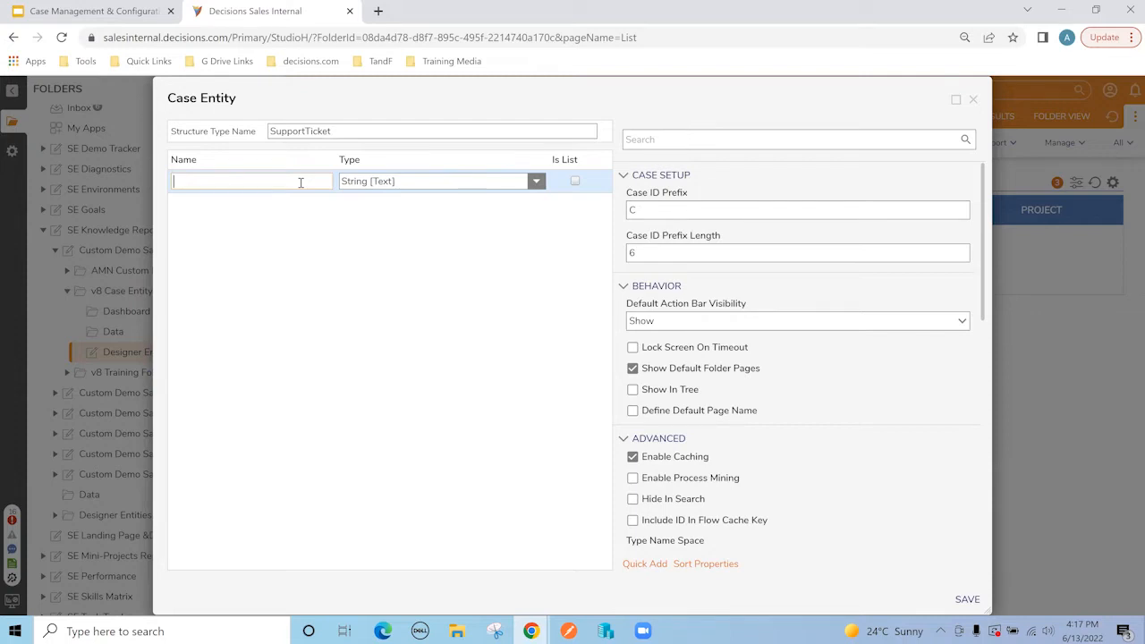
# Step: Add text properties Name, EmpId, QueryCategory and Query to SupportTicket
pyautogui.write('NAme')
pyautogui.press('BackSpace')
pyautogui.press('BackSpace')
pyautogui.press('BackSpace')
pyautogui.write('ame')
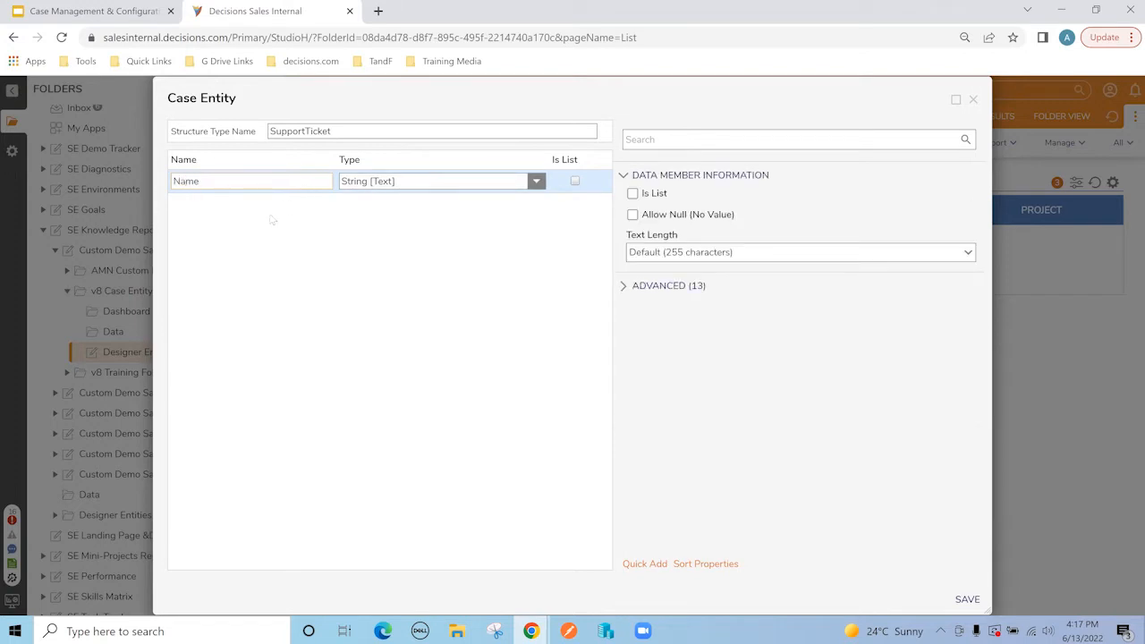
pyautogui.click(242, 208)
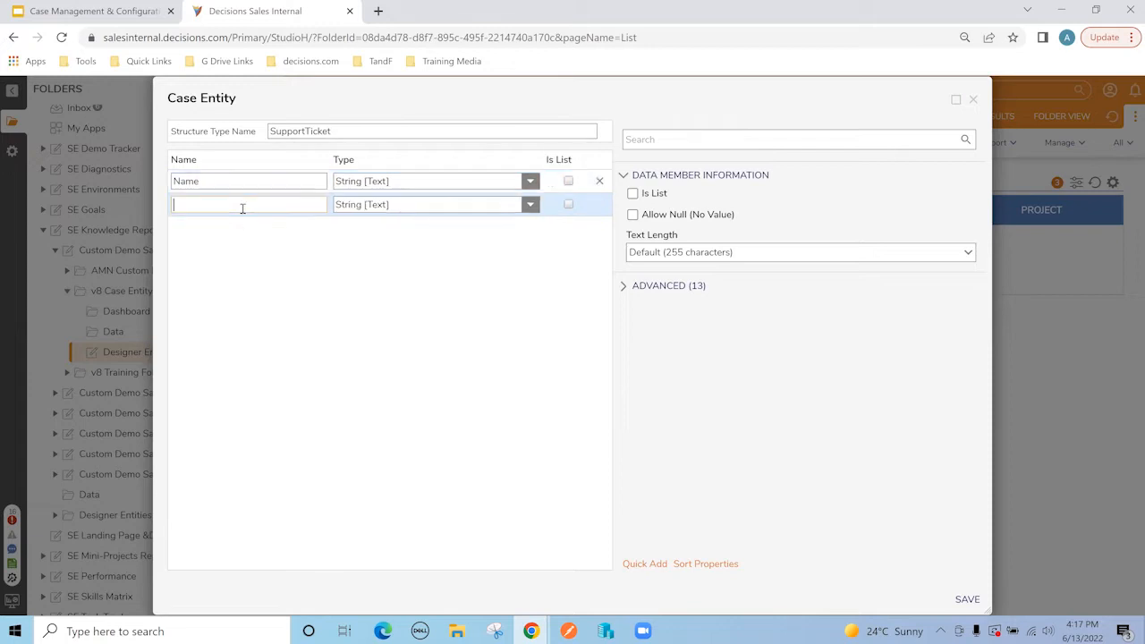
pyautogui.write('Emp')
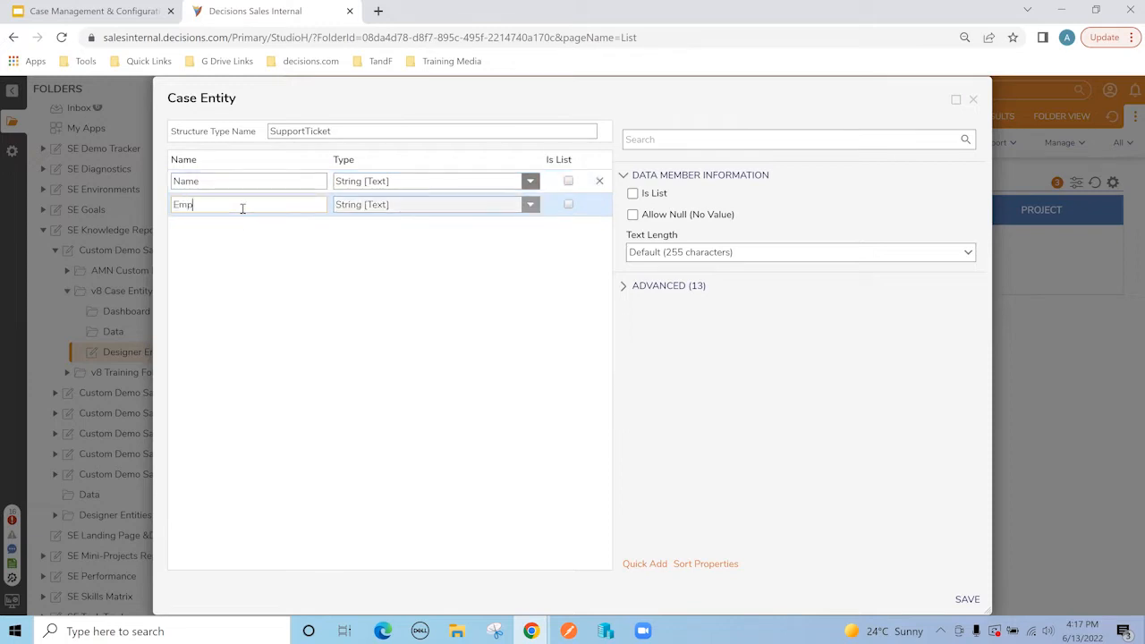
pyautogui.write('lo')
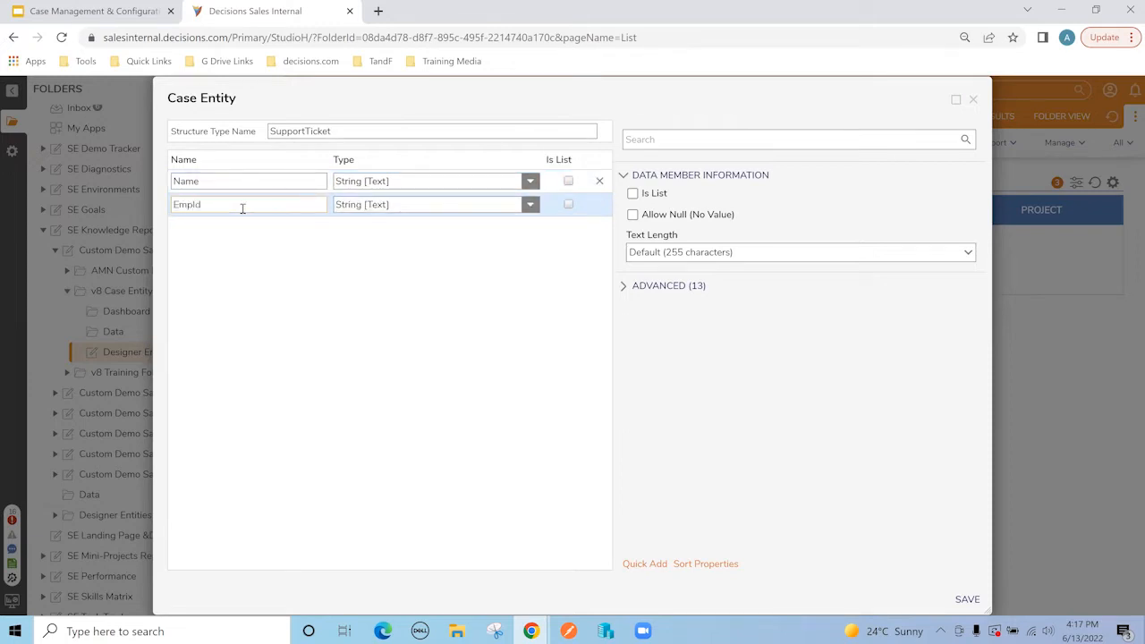
pyautogui.click(225, 236)
pyautogui.write('QueryCateggry')
pyautogui.press('BackSpace')
pyautogui.press('BackSpace')
pyautogui.press('BackSpace')
pyautogui.press('BackSpace')
pyautogui.click(251, 251)
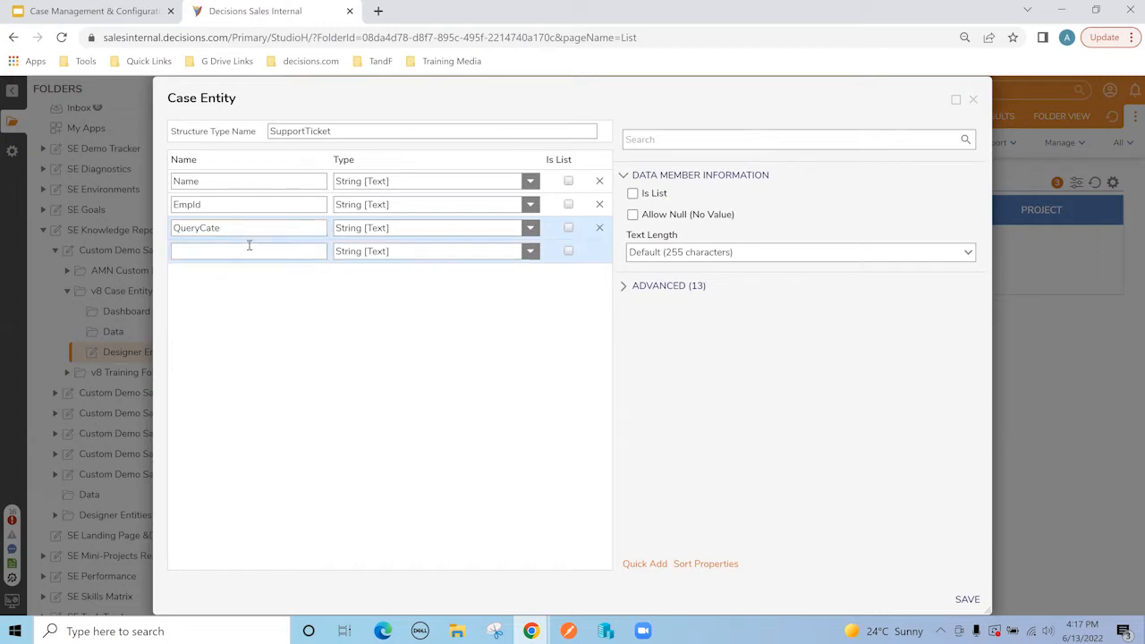
pyautogui.write('gory')
pyautogui.click(265, 245)
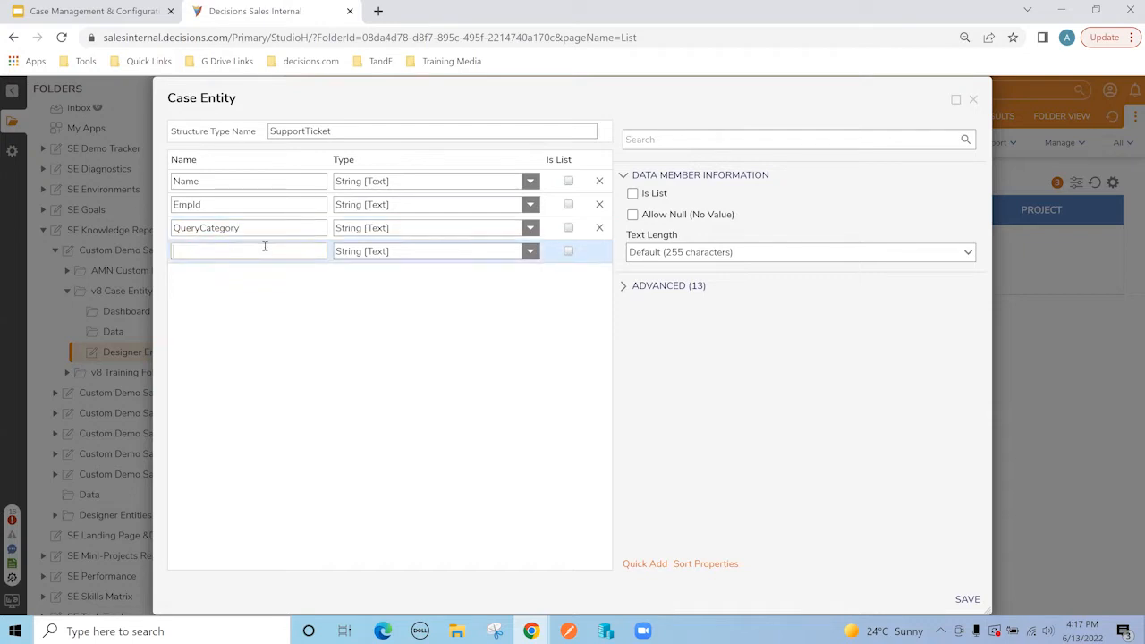
pyautogui.write('Query')
# Step: Add a NeedByDate property of type Date Time and name the next property Comments
pyautogui.click(225, 278)
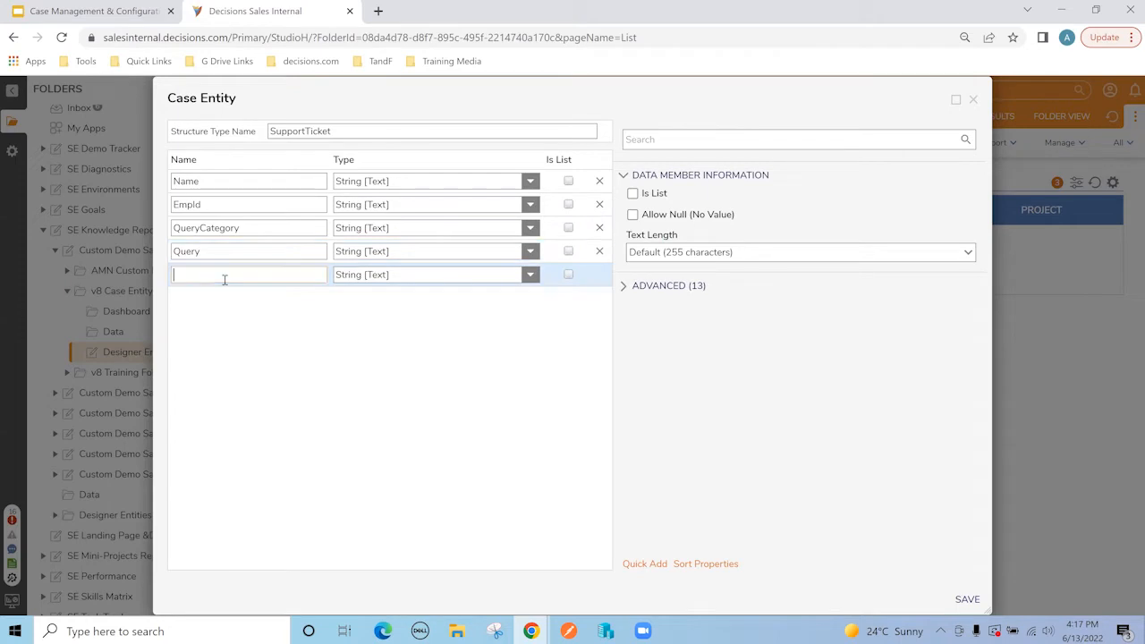
pyautogui.write('Need v')
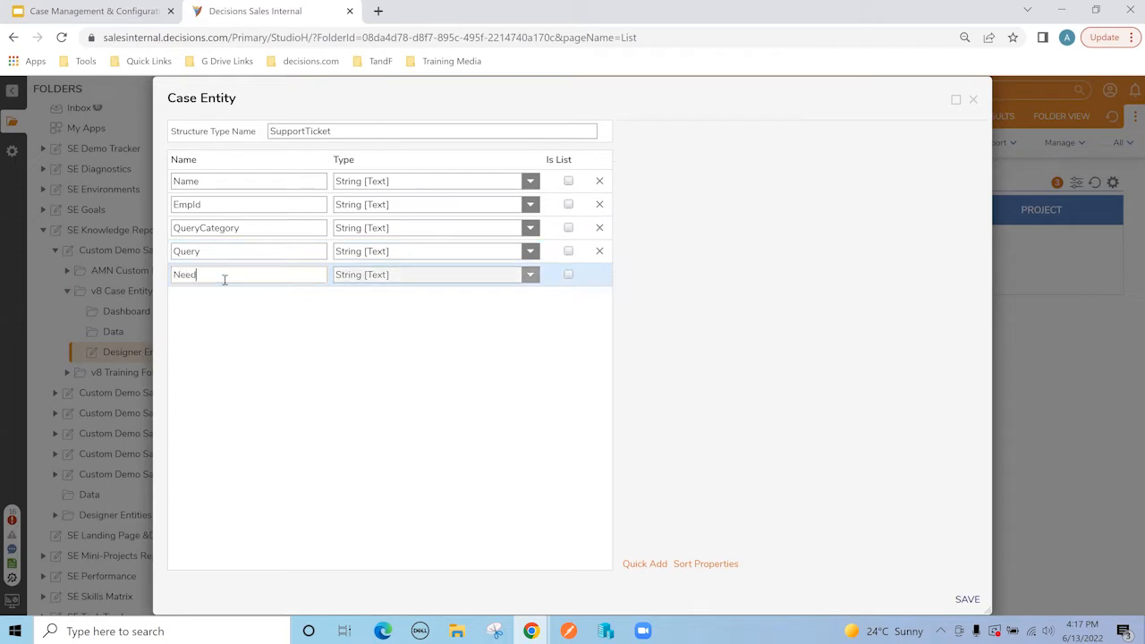
pyautogui.press('BackSpace')
pyautogui.press('BackSpace')
pyautogui.write('ByDate')
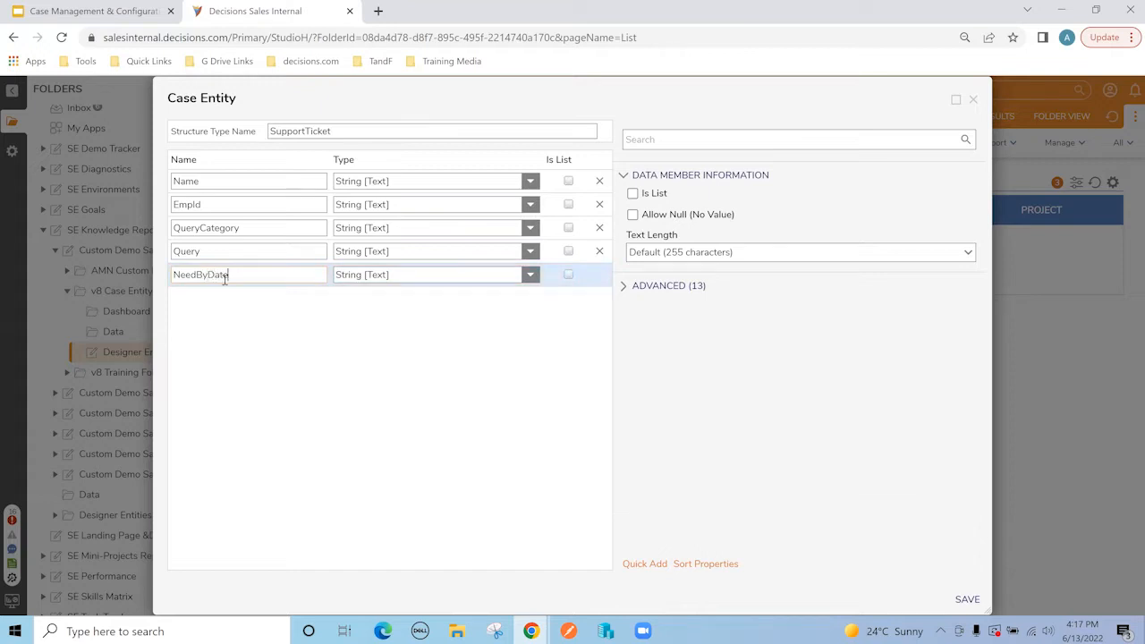
pyautogui.click(530, 274)
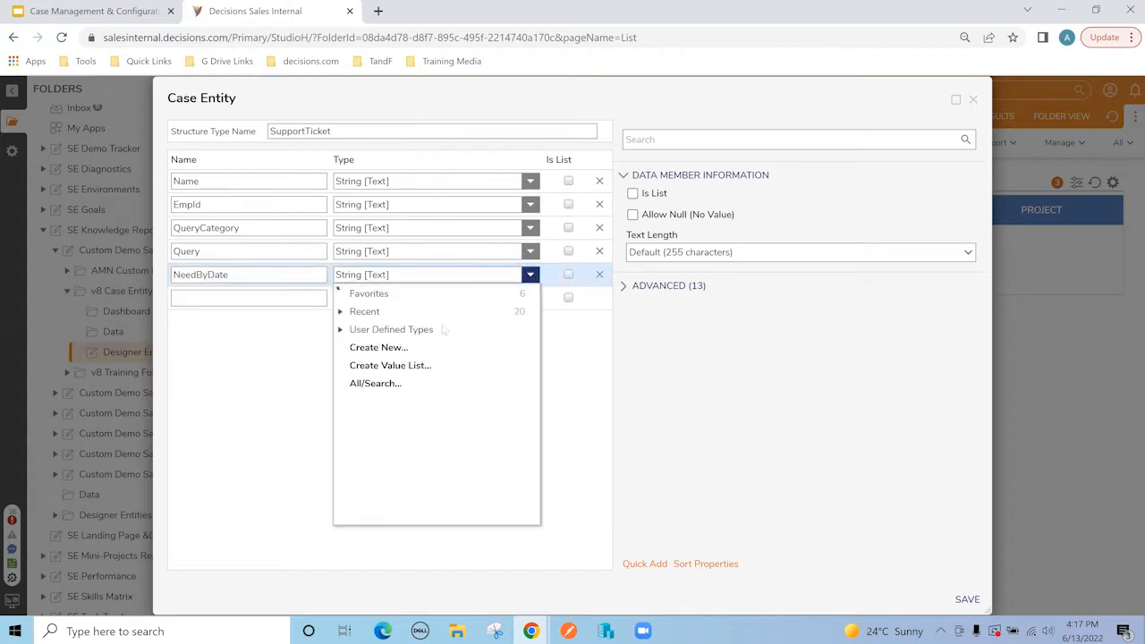
pyautogui.click(357, 329)
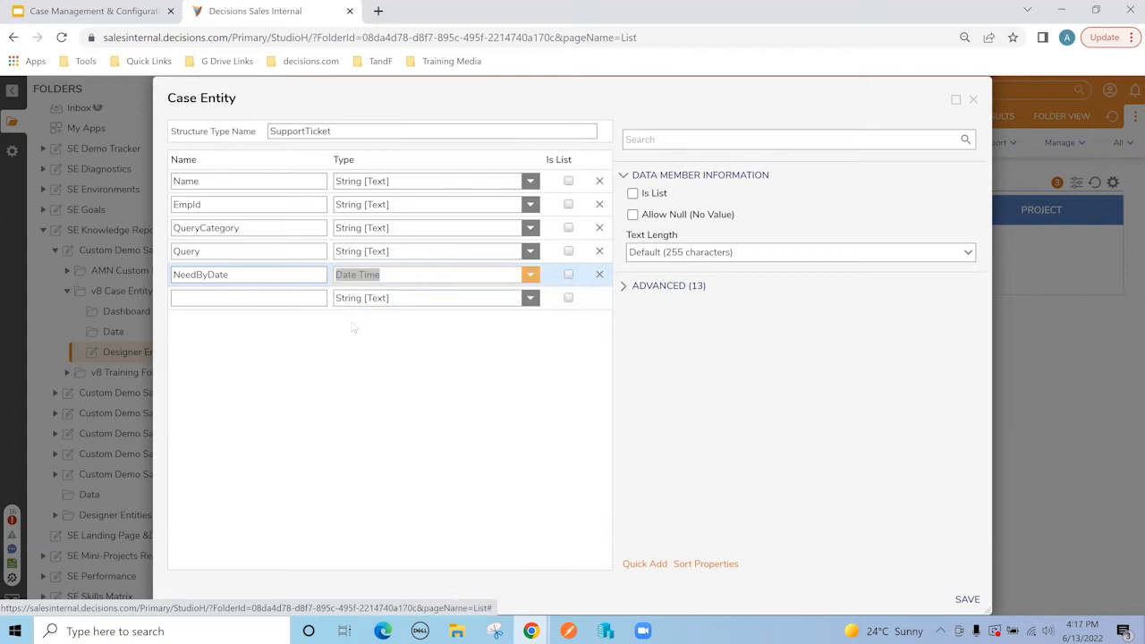
pyautogui.click(279, 299)
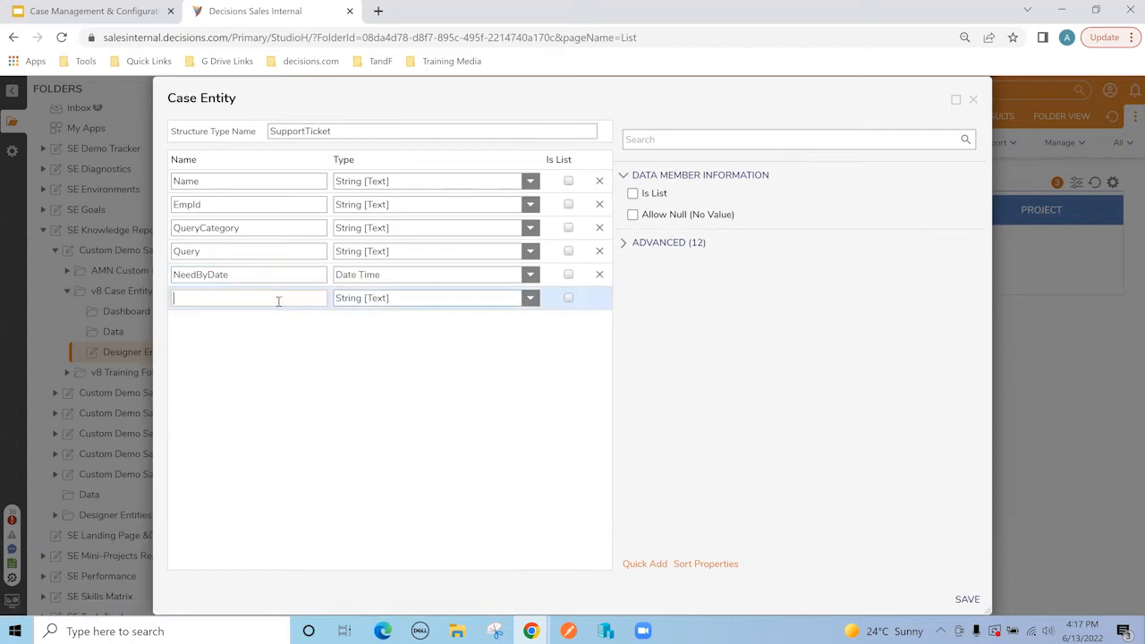
pyautogui.write('Co')
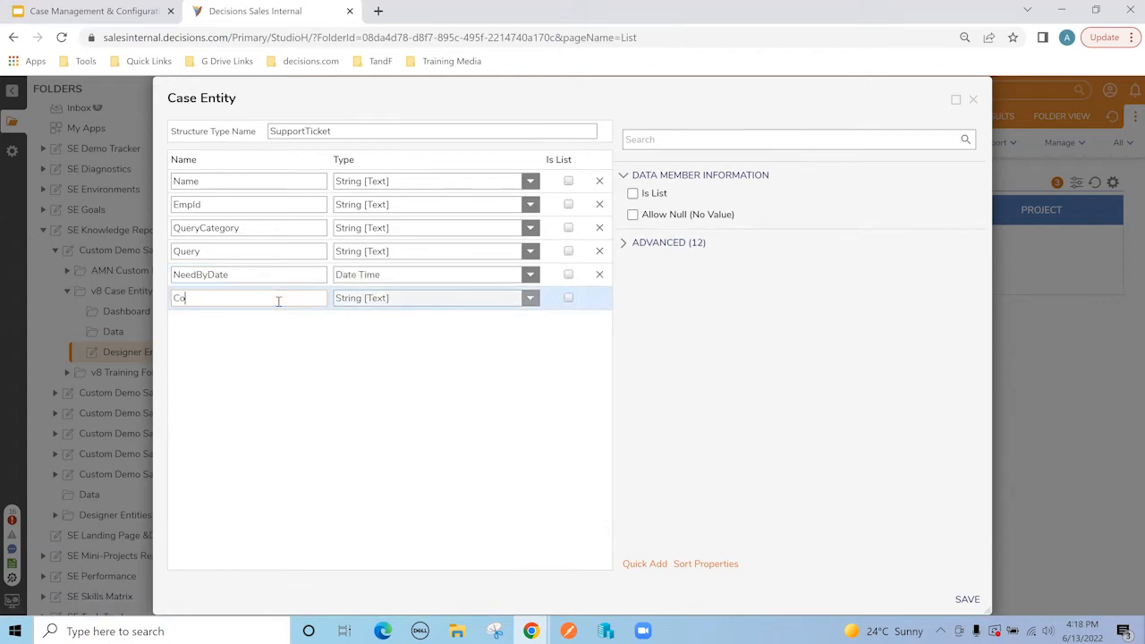
pyautogui.write('mments')
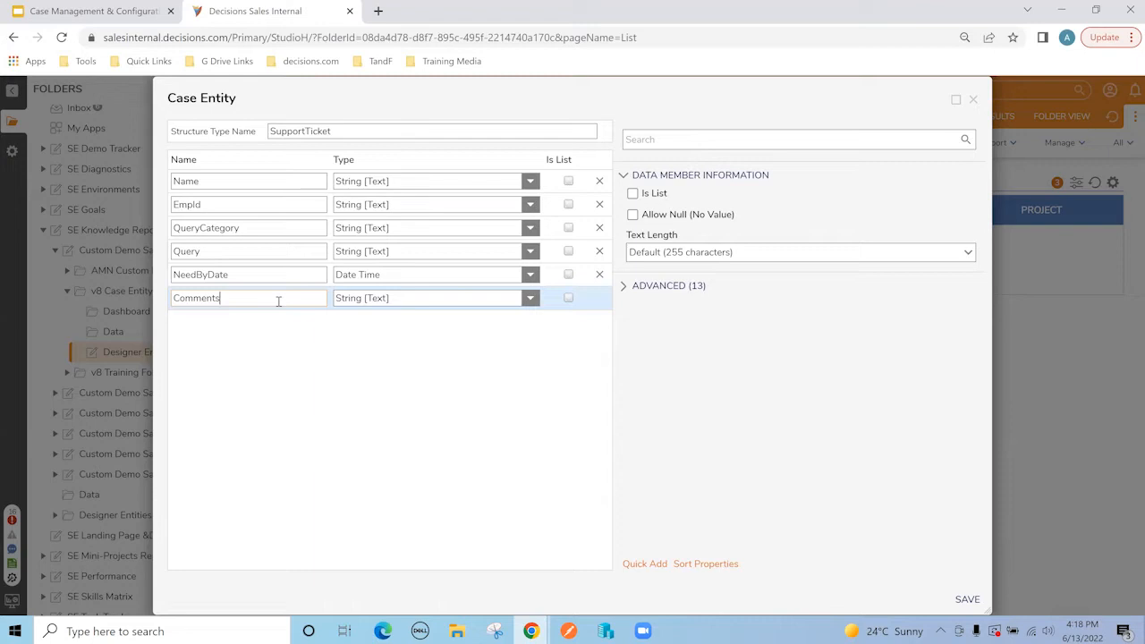
# Step: Commit Comments and add an AssignedTo String [Text] property below it
pyautogui.press('Return')
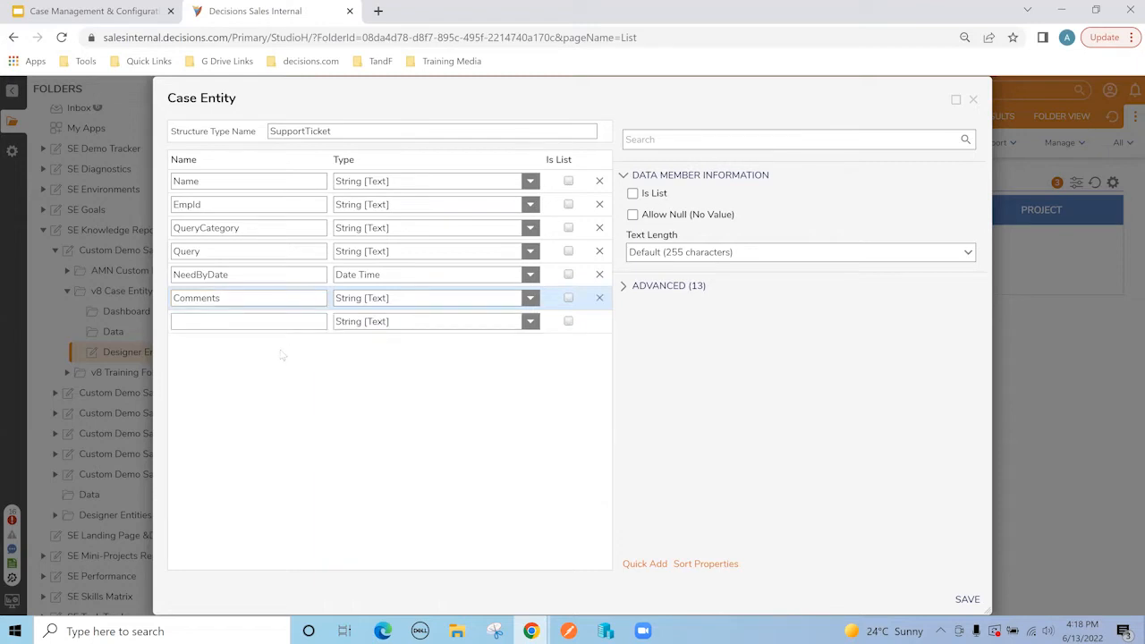
pyautogui.click(242, 323)
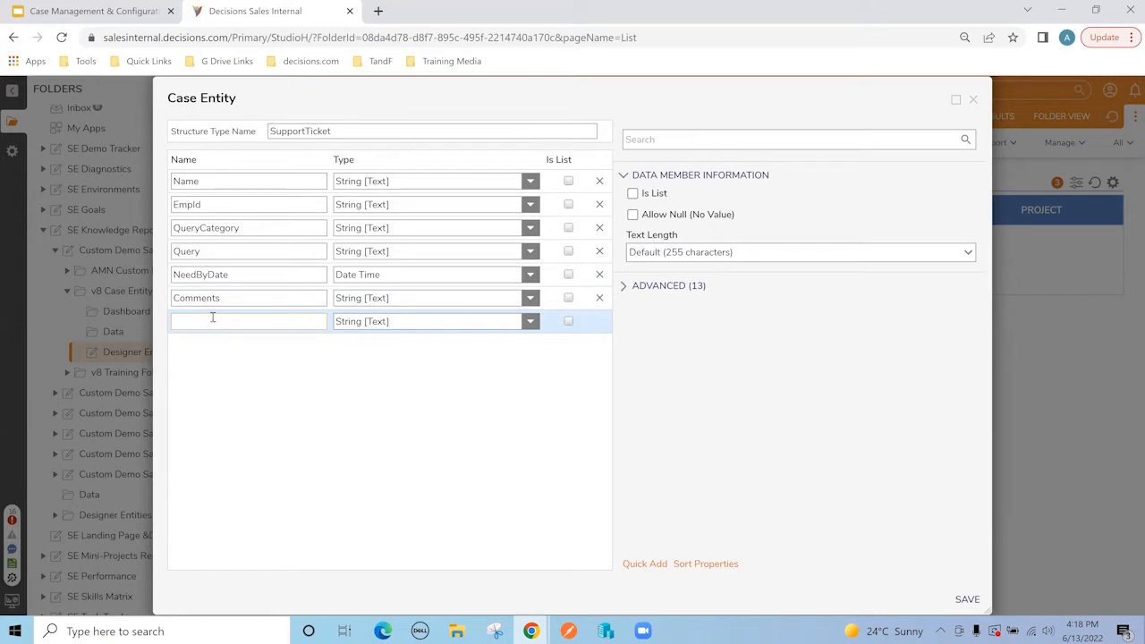
pyautogui.write('Assi')
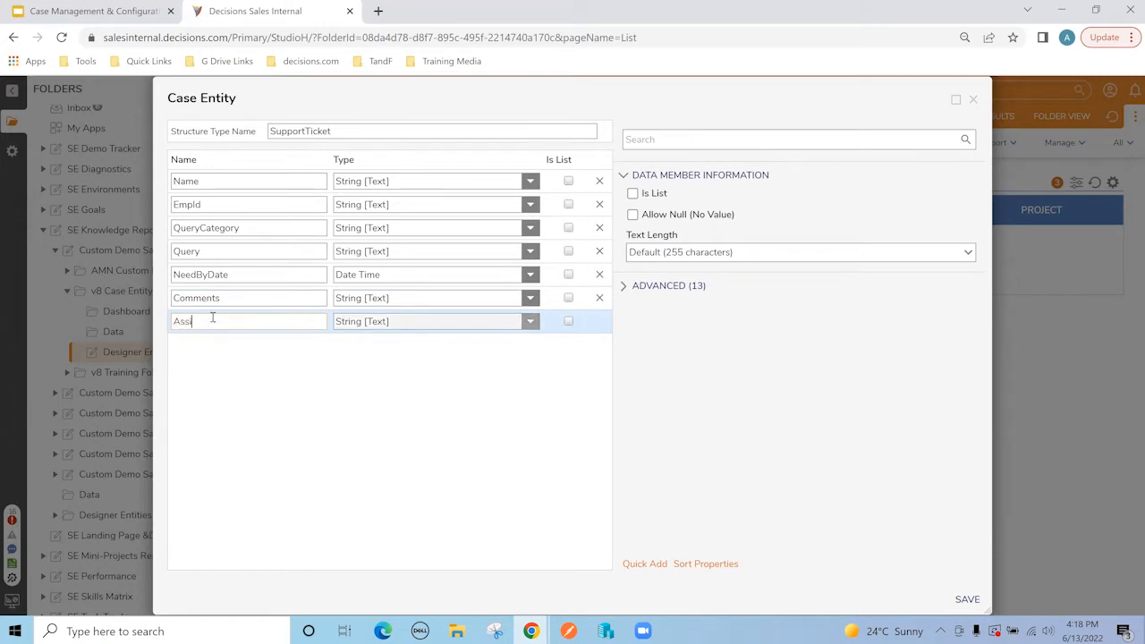
pyautogui.write('gnedTo')
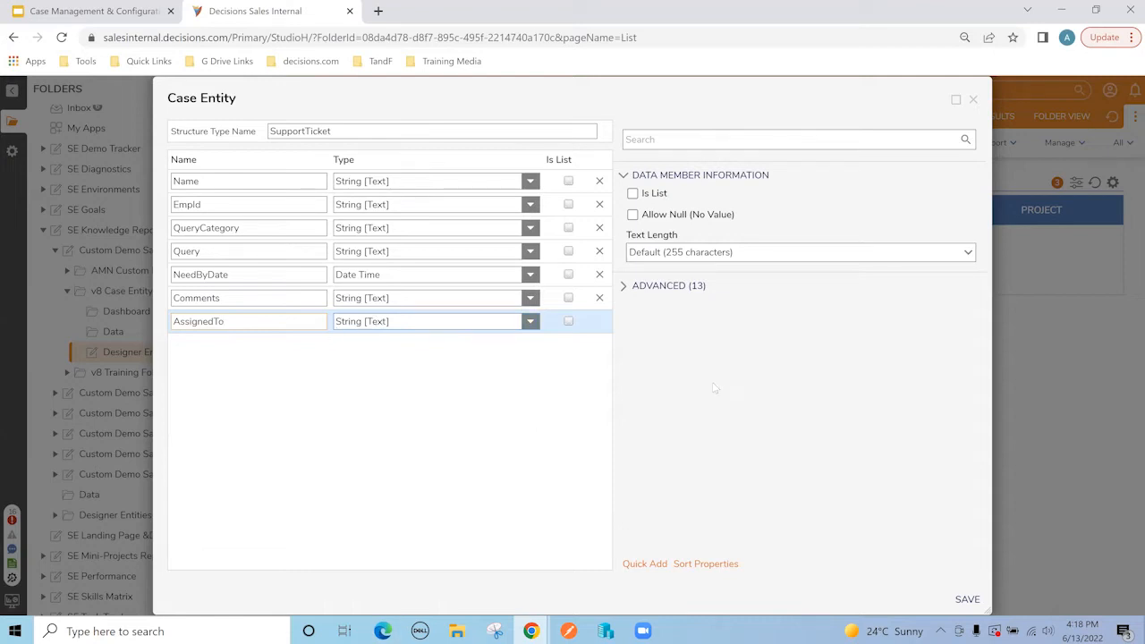
pyautogui.press('Return')
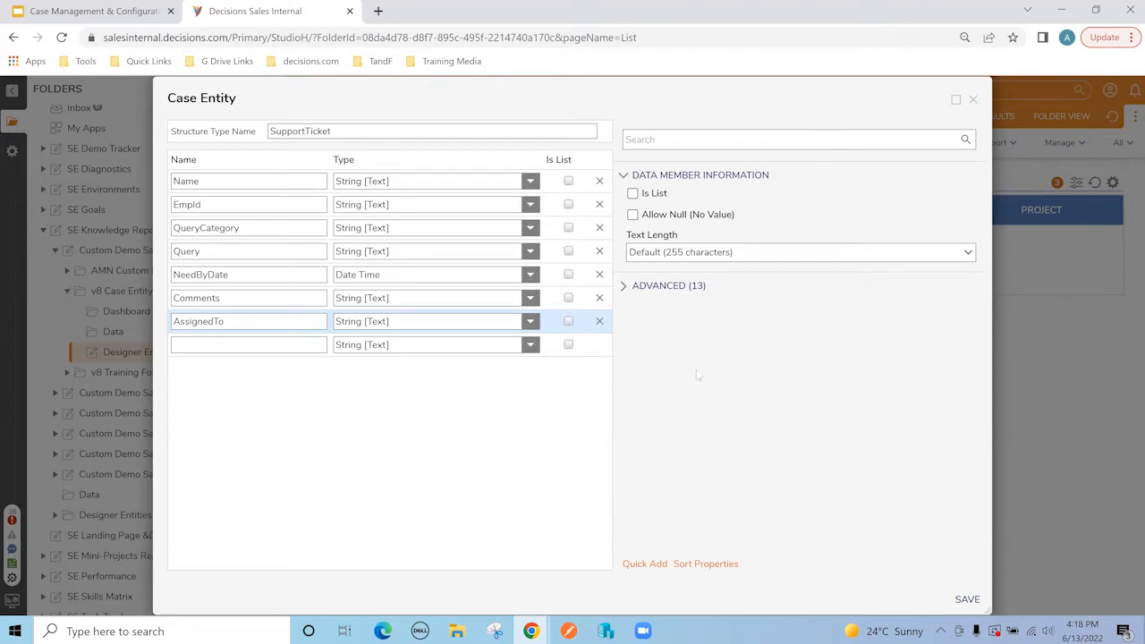
# Step: Save the SupportTicket entity and return to the Designer Entities folder list
pyautogui.click(966, 598)
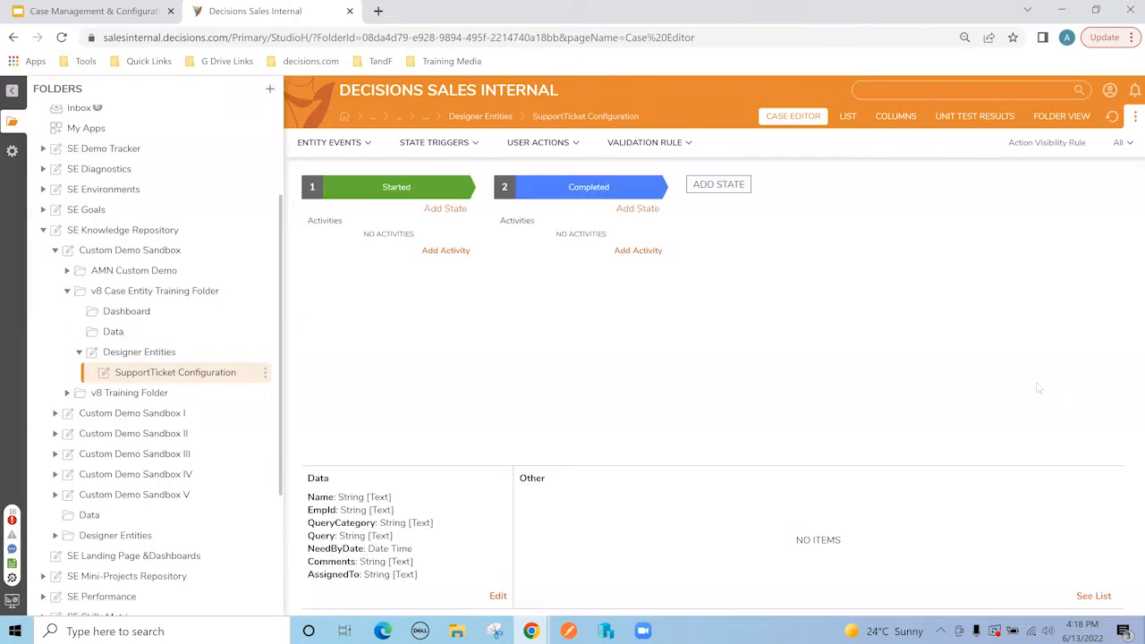
pyautogui.click(159, 354)
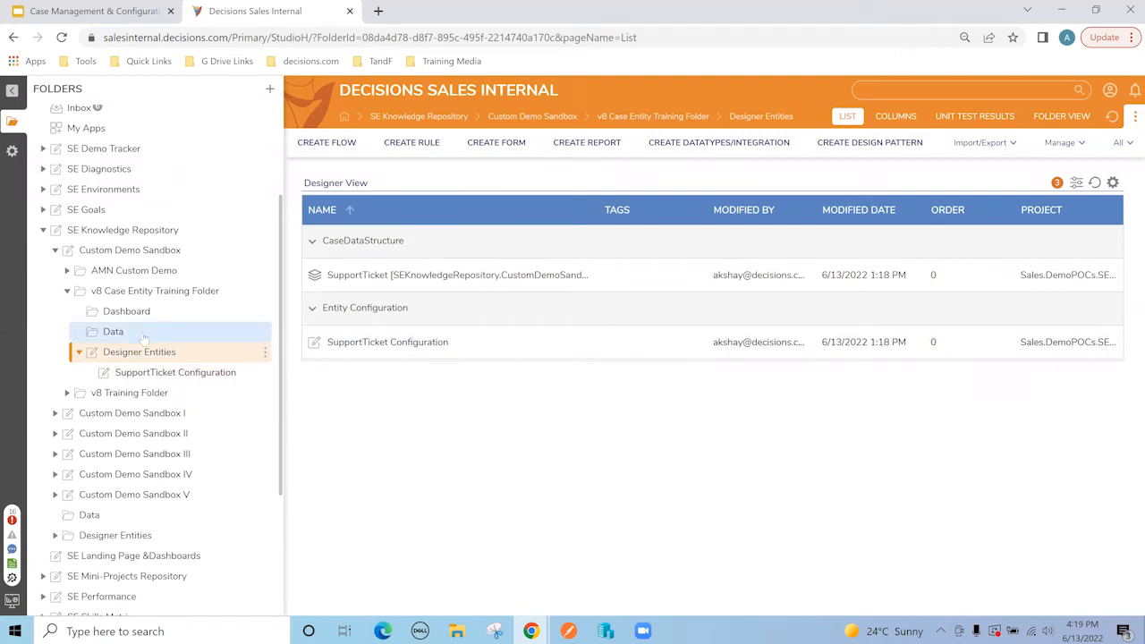
# Step: Review the SupportTicket data structure's fields, close it, and open SupportTicket Configuration
pyautogui.click(394, 279)
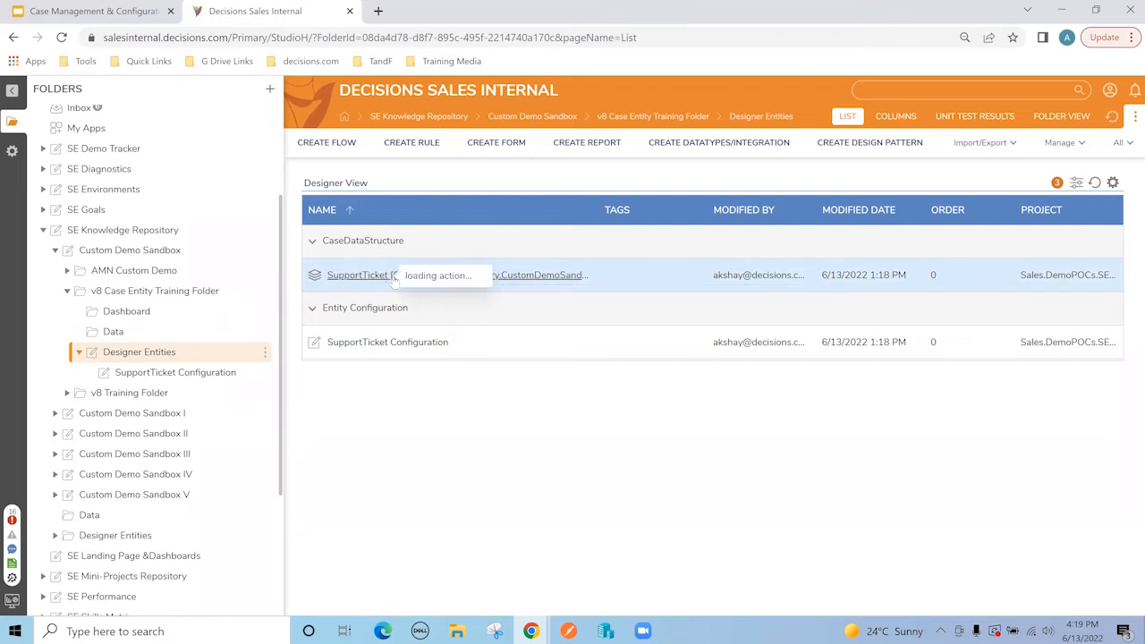
pyautogui.click(427, 196)
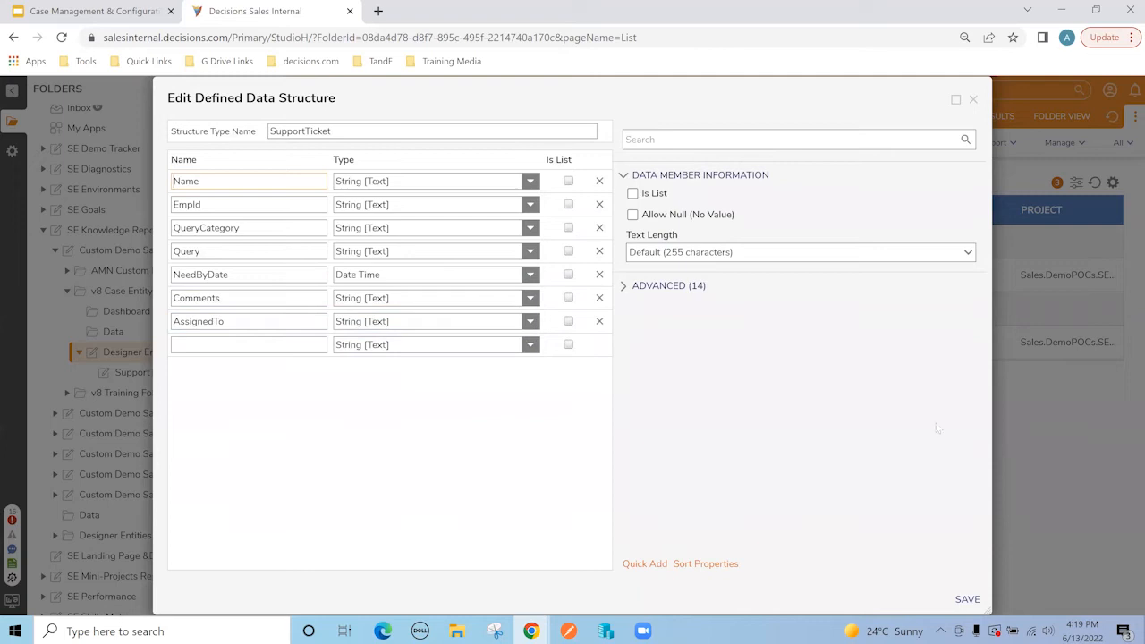
pyautogui.click(973, 99)
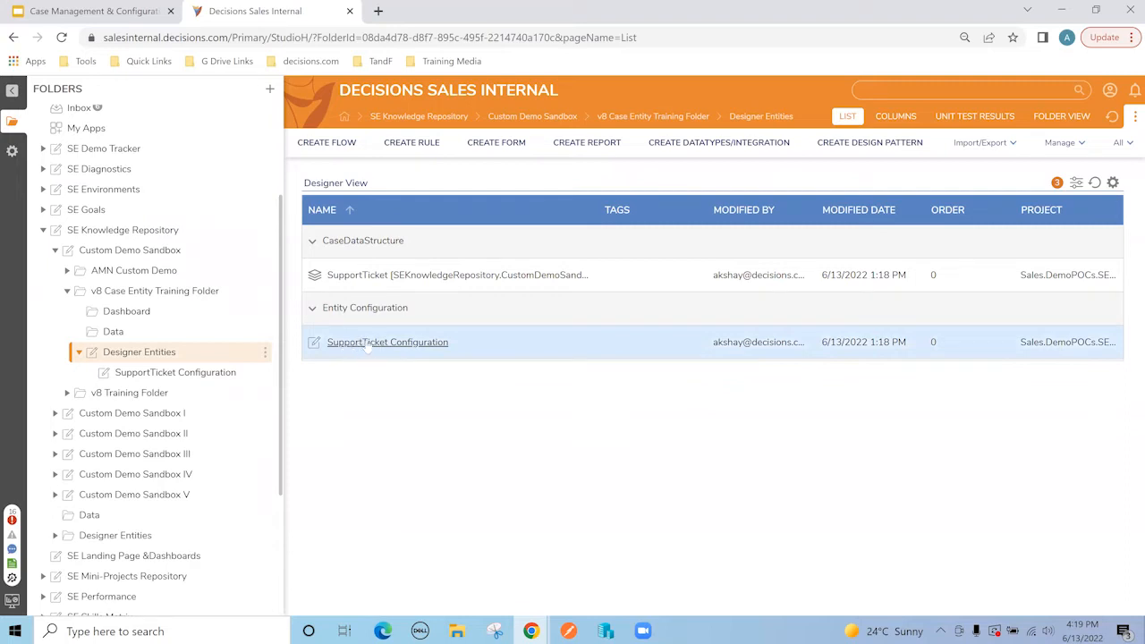
pyautogui.click(170, 374)
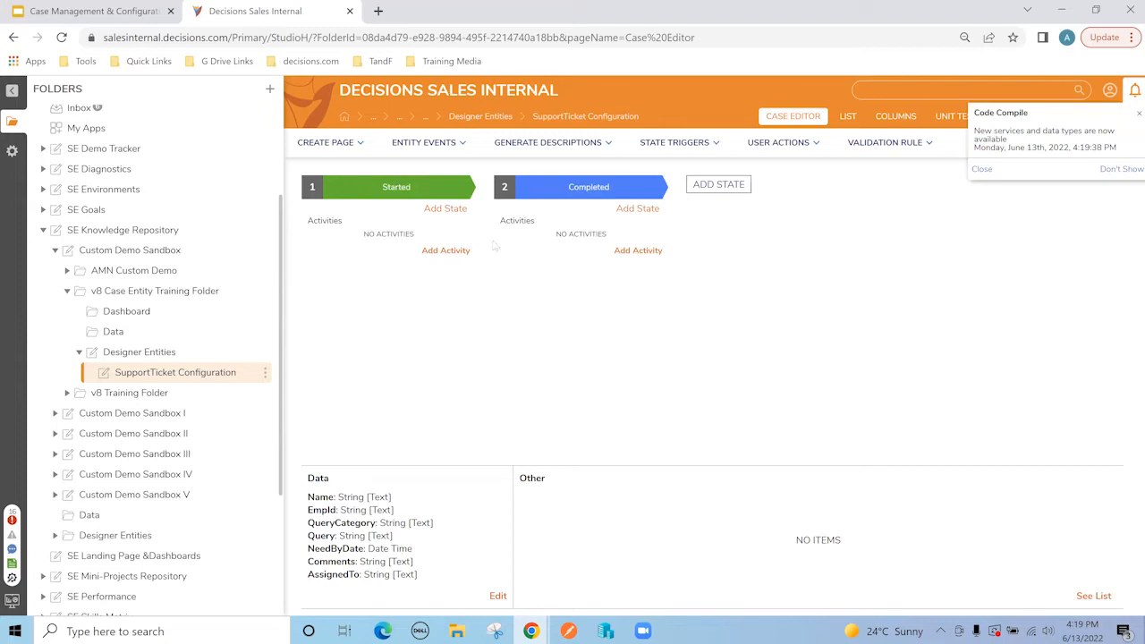
# Step: Rename the Started state to Ticket Created and Completed to Ticket-In-Process
pyautogui.click(445, 252)
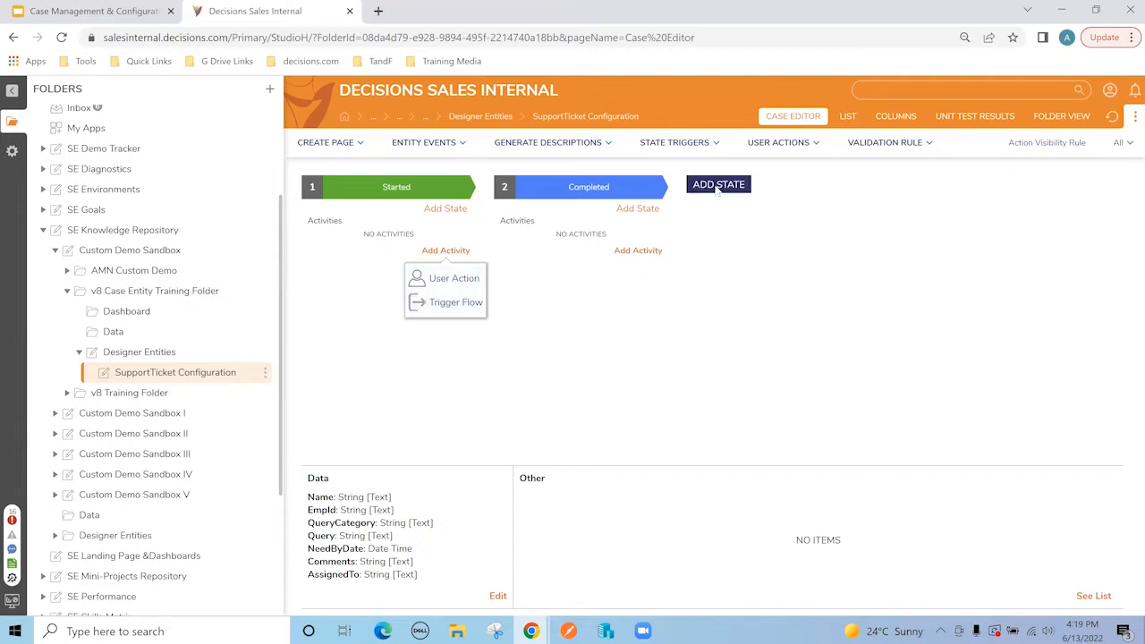
pyautogui.doubleClick(405, 190)
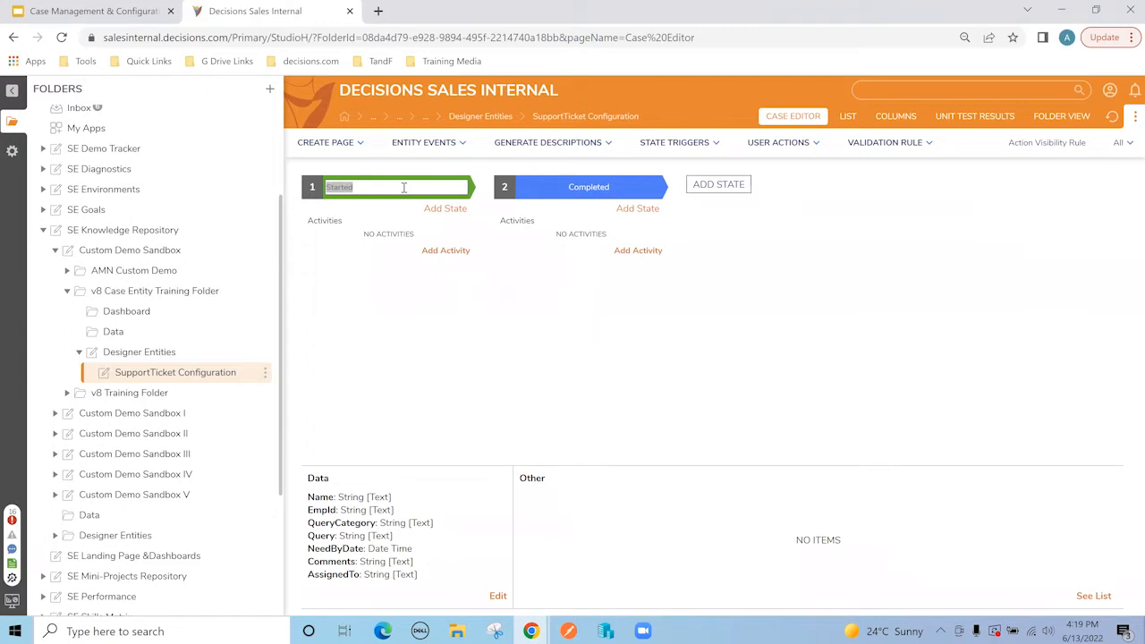
pyautogui.write('Ticket Created')
pyautogui.click(569, 188)
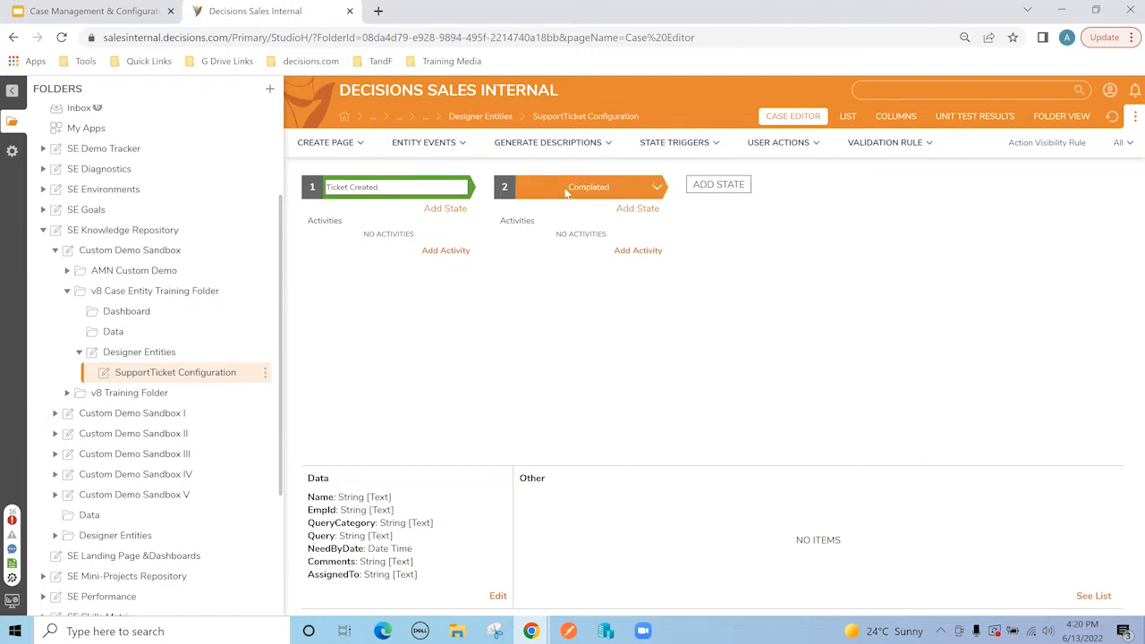
pyautogui.doubleClick(568, 187)
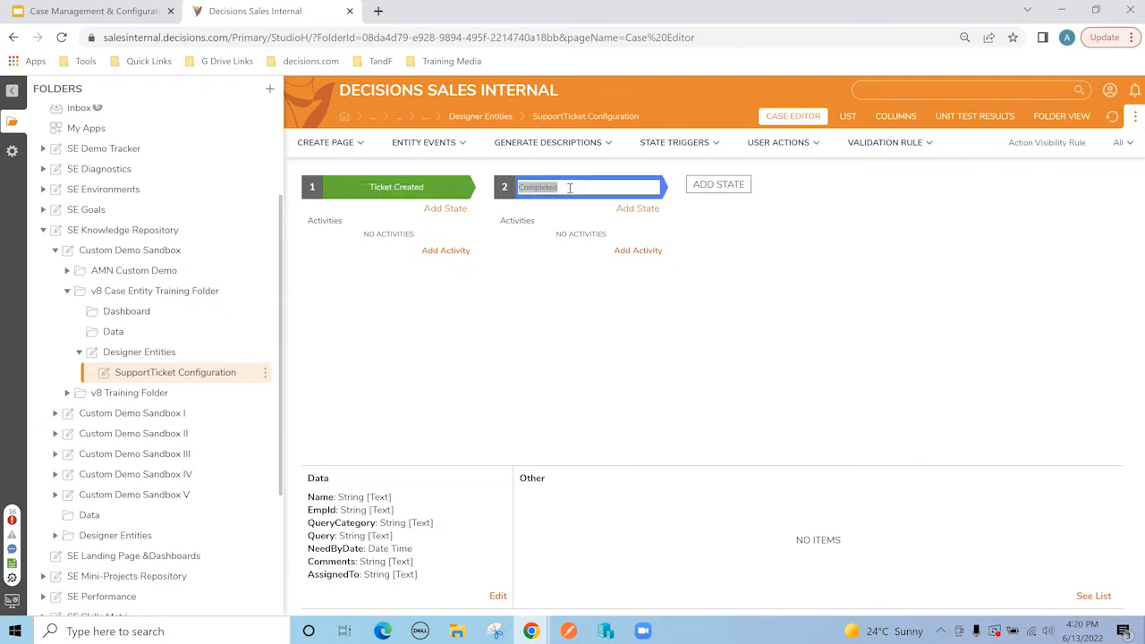
pyautogui.write('Ticket-In-Process')
# Step: Add a third state named Ticket-On-Hold
pyautogui.click(715, 185)
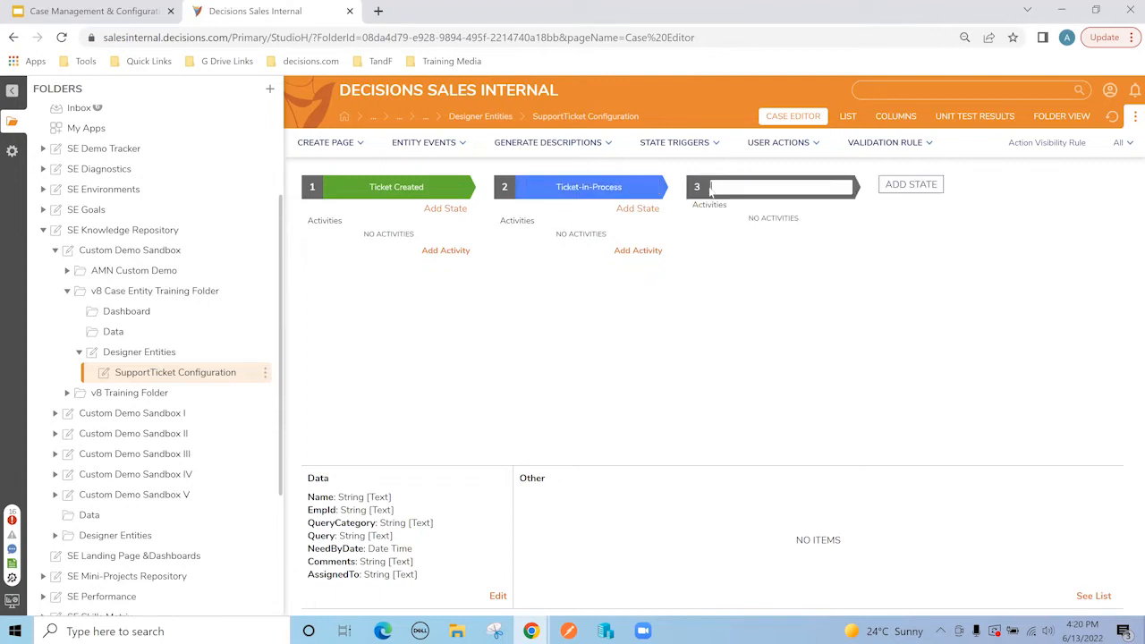
pyautogui.write('Ticket-OnHold')
pyautogui.press('BackSpace')
pyautogui.write('-Hold')
pyautogui.click(711, 350)
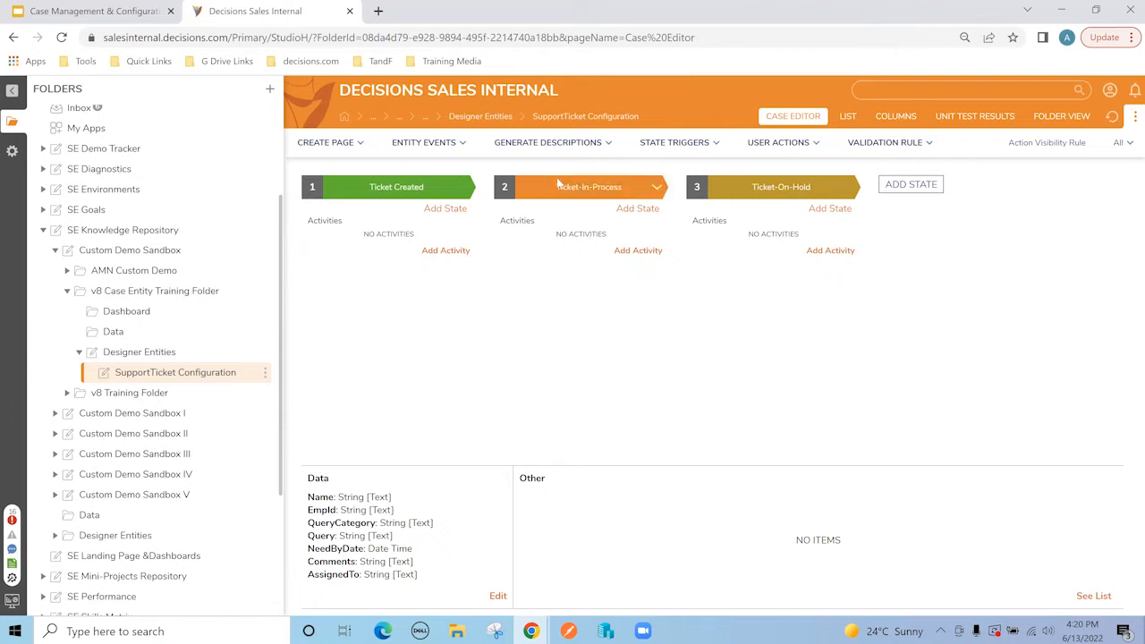
pyautogui.moveTo(579, 193)
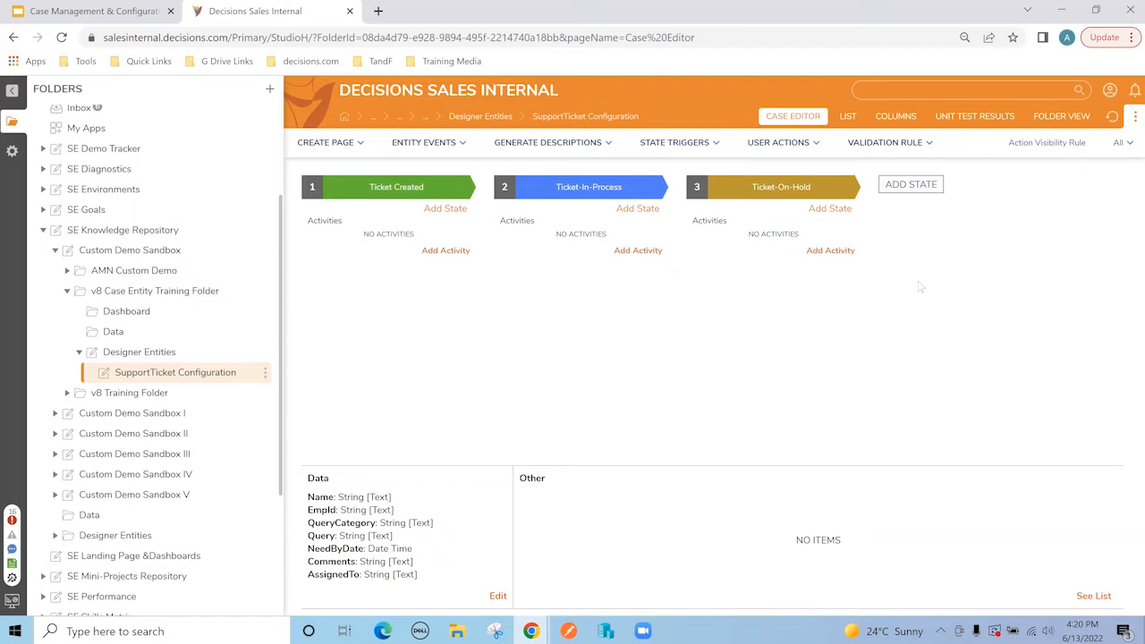
# Step: Add states Ticket Resolved and Ticket Completed, then scroll the state lanes back left
pyautogui.click(919, 187)
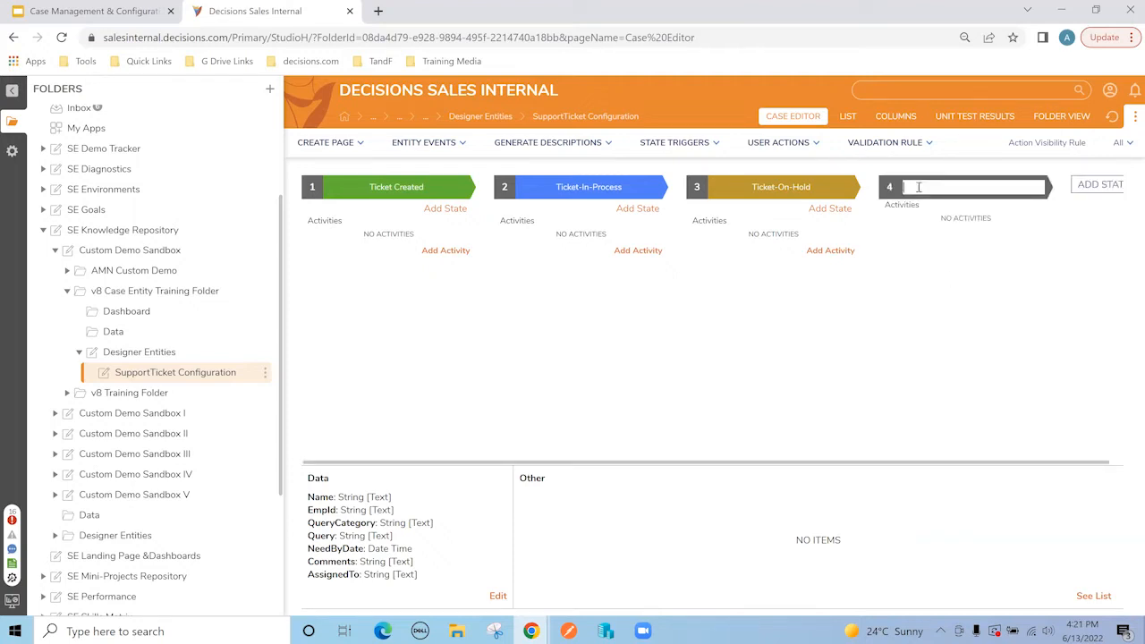
pyautogui.write('Ticket Resolved')
pyautogui.click(947, 293)
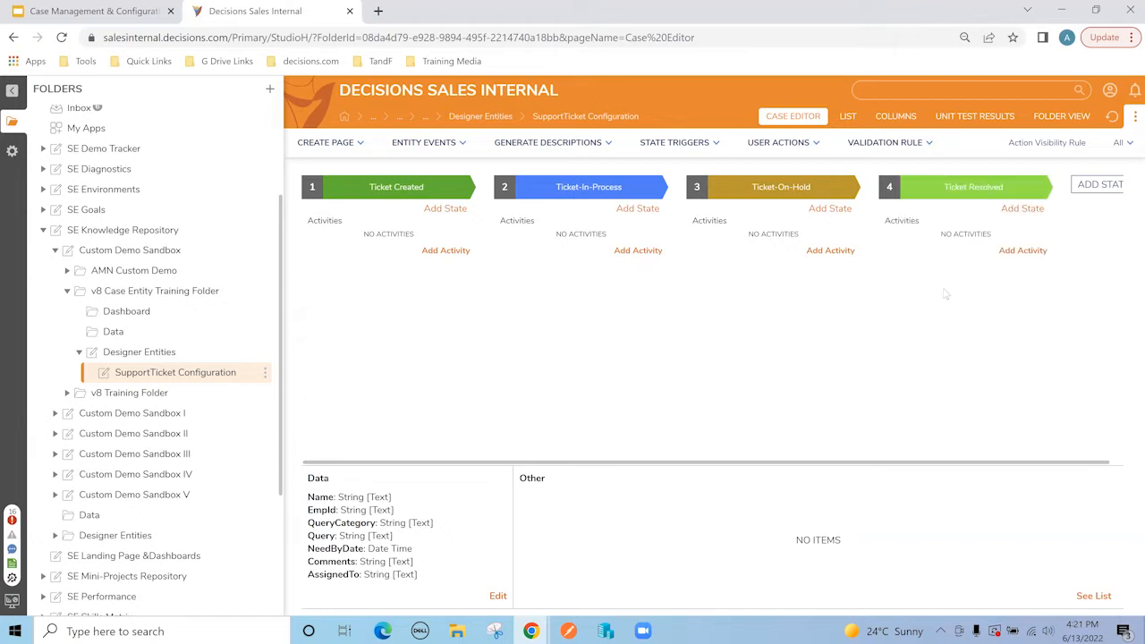
pyautogui.click(1092, 186)
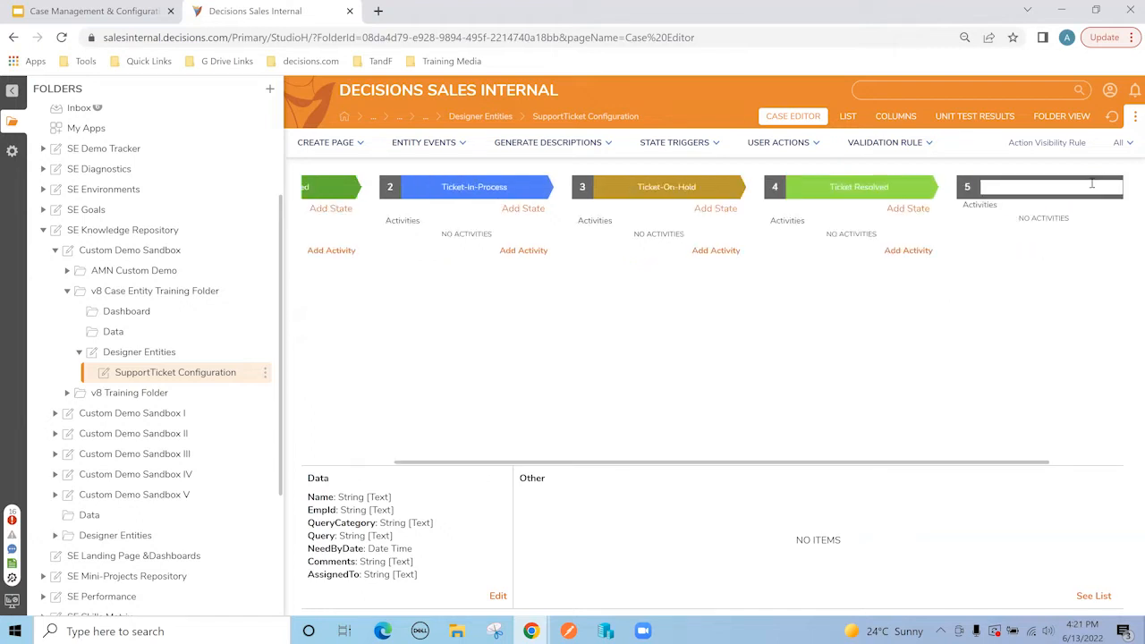
pyautogui.write('Ticket Completed')
pyautogui.click(970, 337)
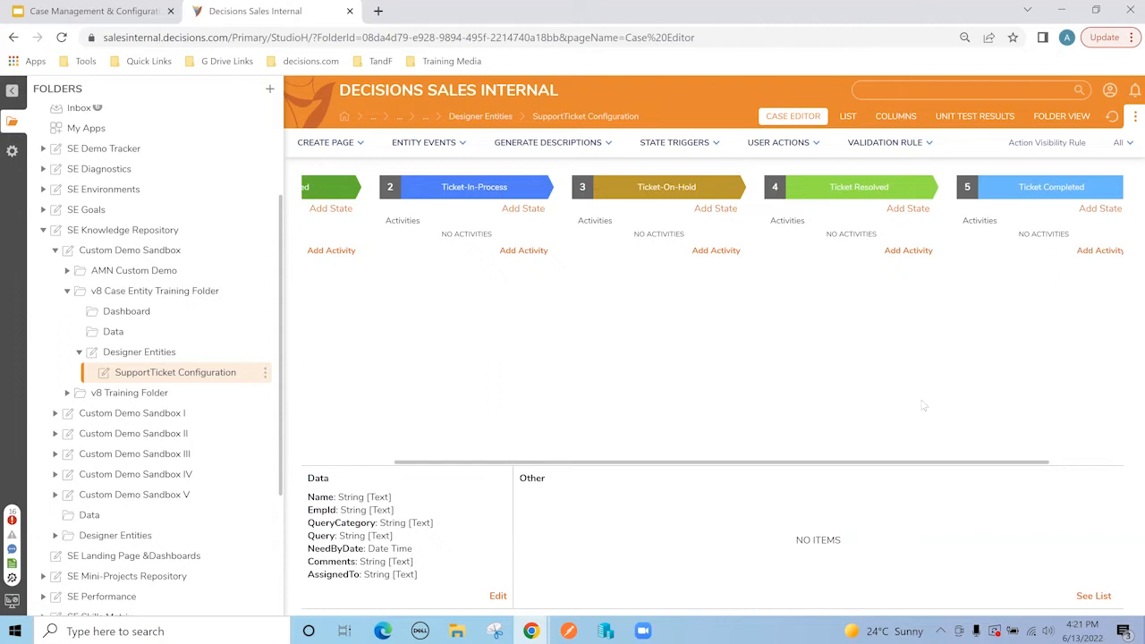
pyautogui.moveTo(914, 467); pyautogui.dragTo(775, 478)
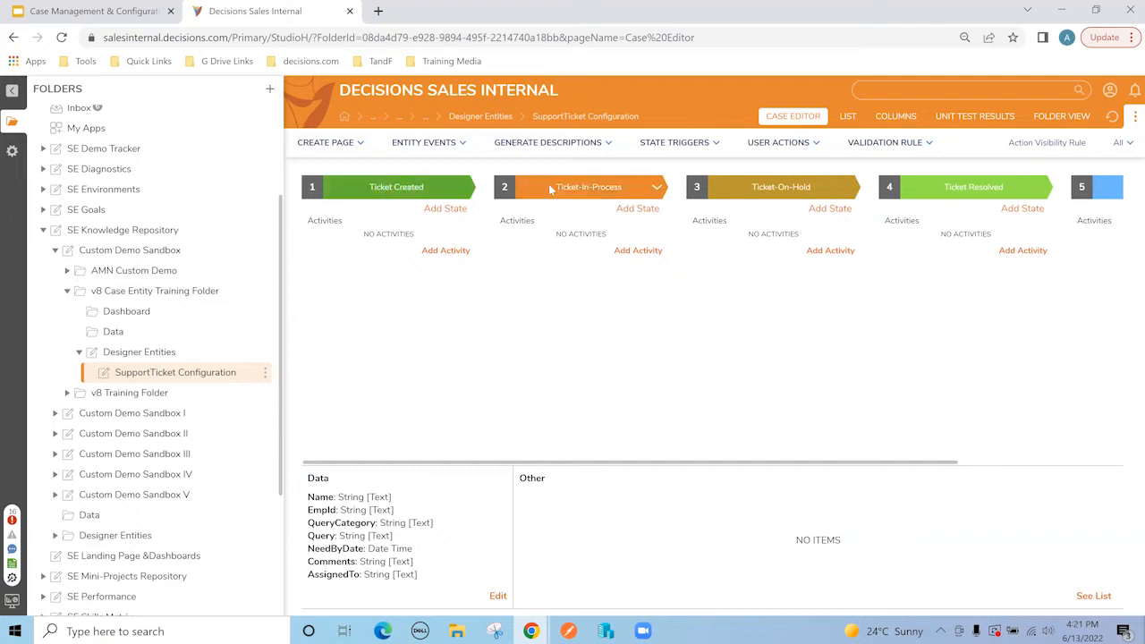
pyautogui.moveTo(560, 468); pyautogui.dragTo(706, 469)
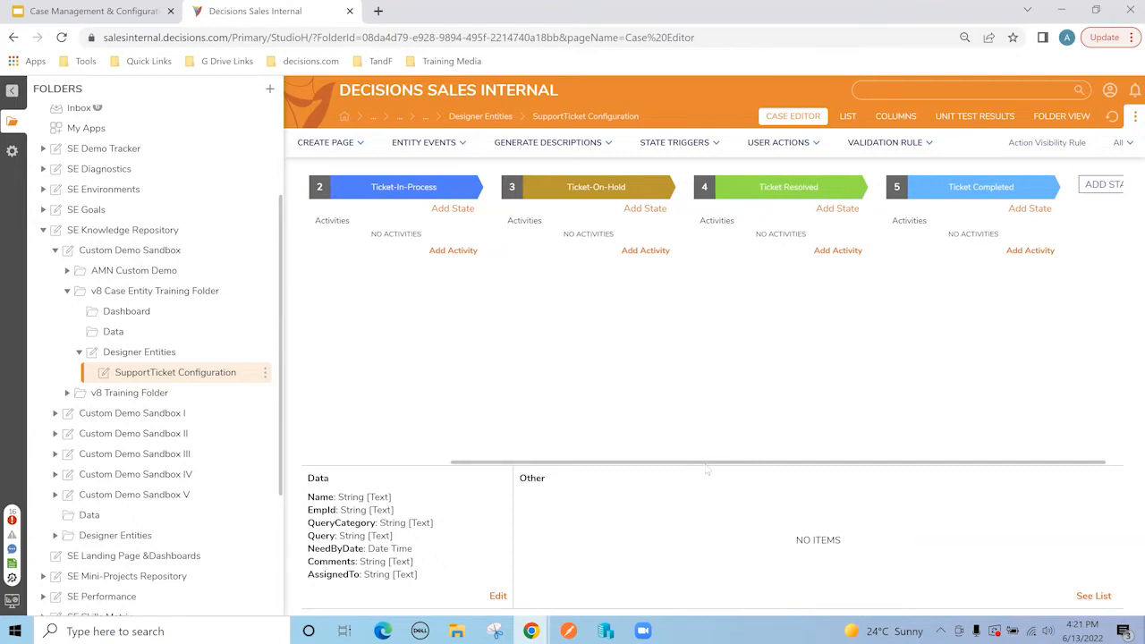
pyautogui.moveTo(706, 469); pyautogui.dragTo(493, 460)
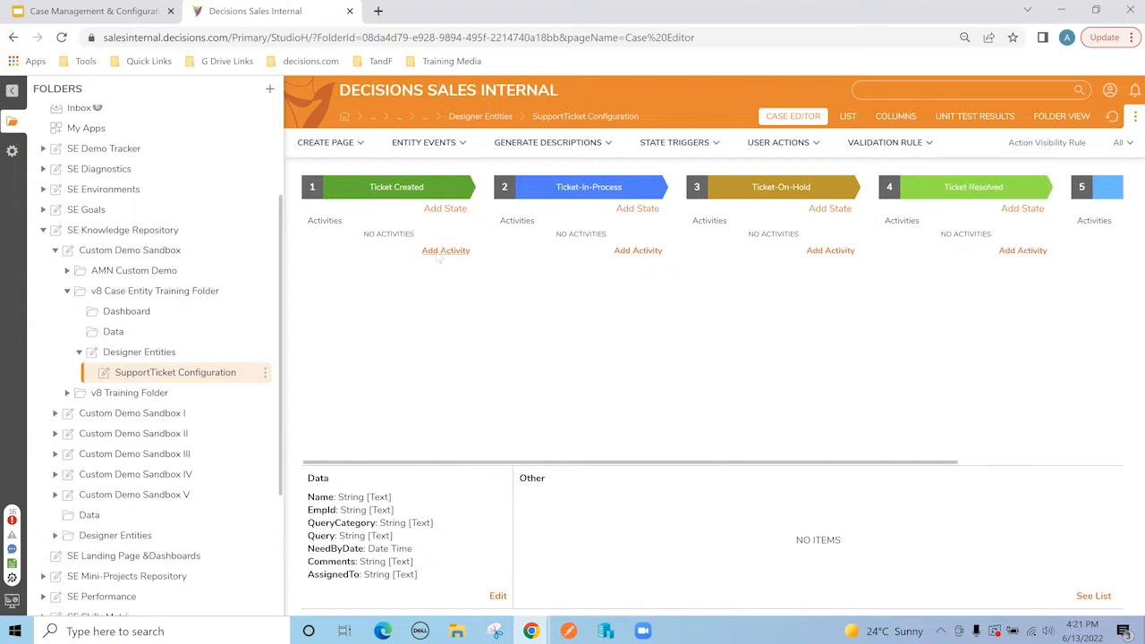
# Step: Look over the Ticket Created activity options without choosing one, then return to Designer Entities
pyautogui.click(444, 252)
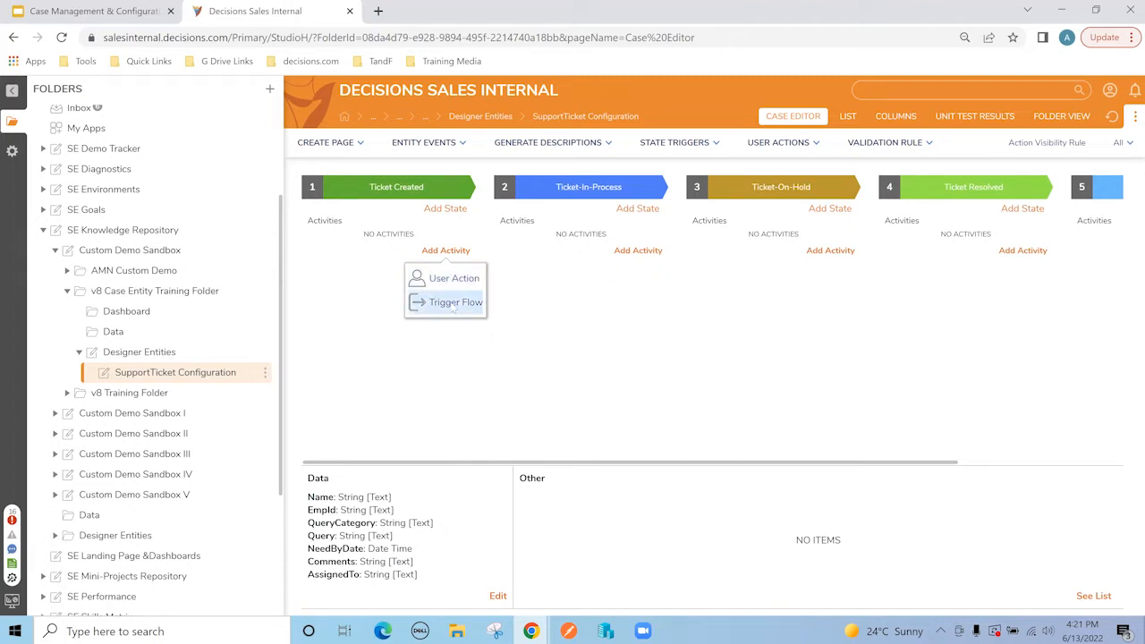
pyautogui.click(547, 333)
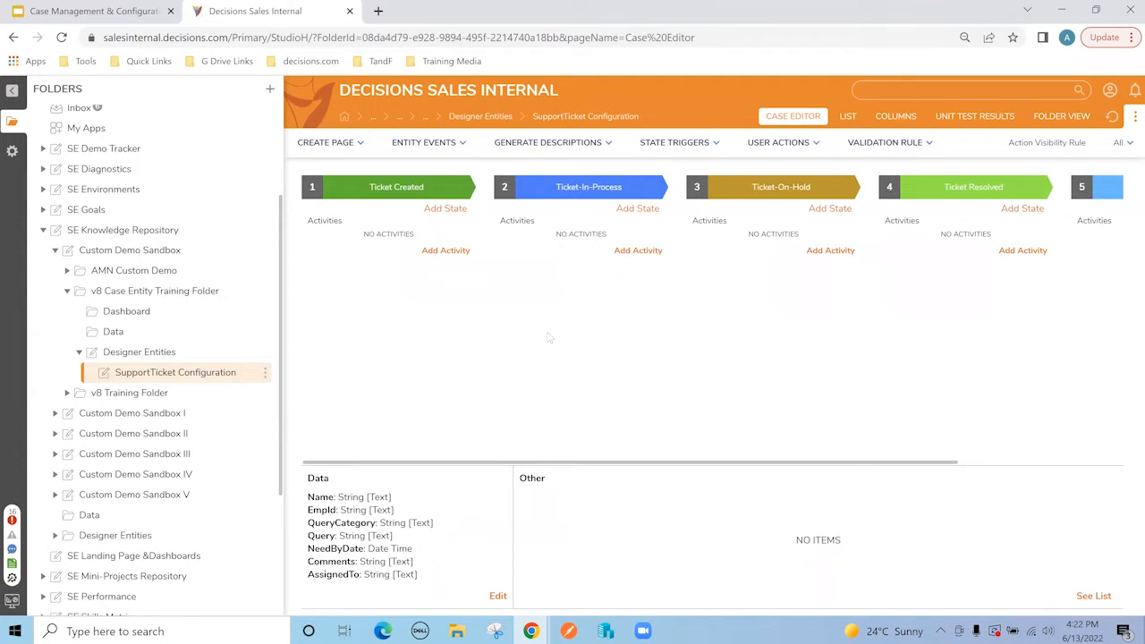
pyautogui.click(134, 352)
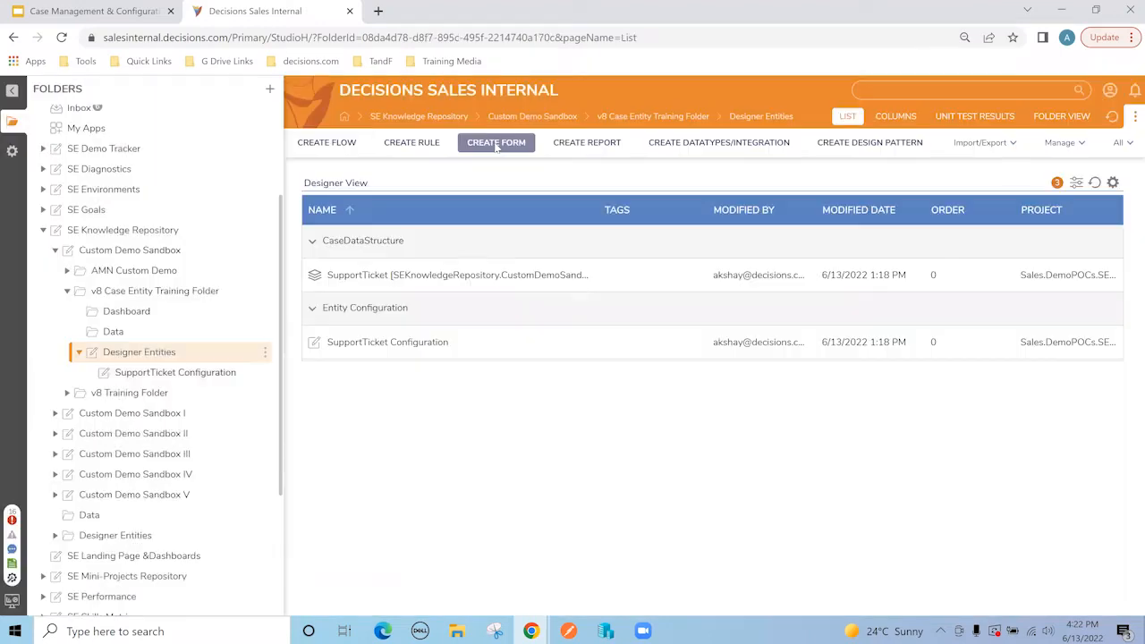
# Step: Create a new Normal Form named 'Raise Support Ticket Form'
pyautogui.click(495, 145)
pyautogui.click(517, 302)
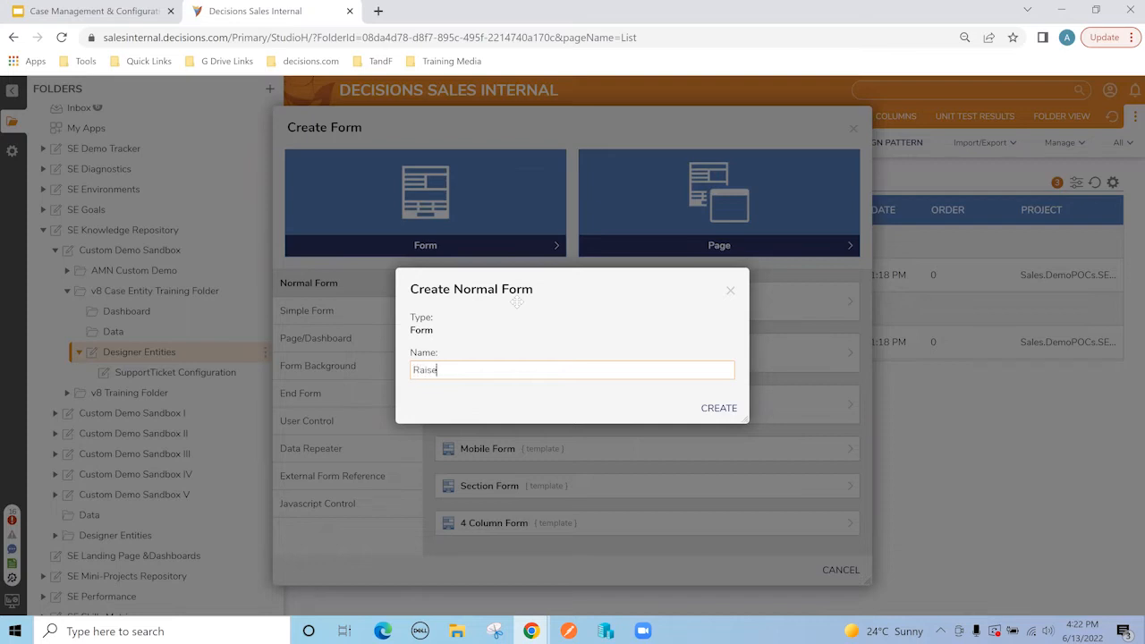
pyautogui.write('Support Ticket Form')
pyautogui.hotkey('ctrl', 'a')
pyautogui.hotkey('ctrl', 'c')
pyautogui.click(727, 409)
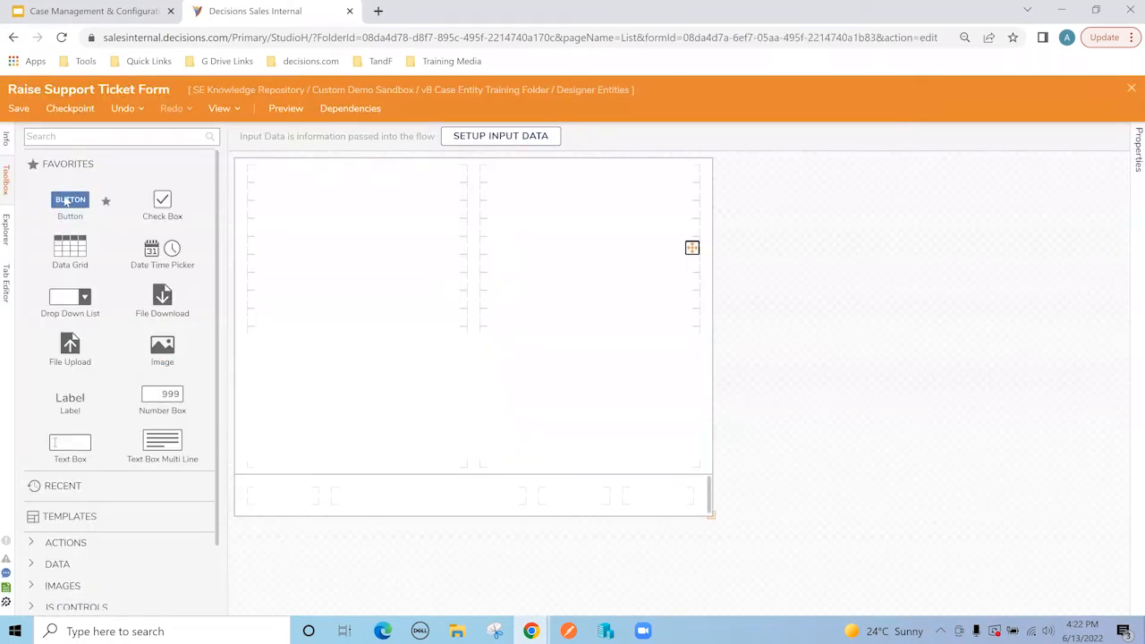
# Step: Add a button captioned 'Submit' to the form's bottom row
pyautogui.moveTo(70, 201); pyautogui.dragTo(650, 492)
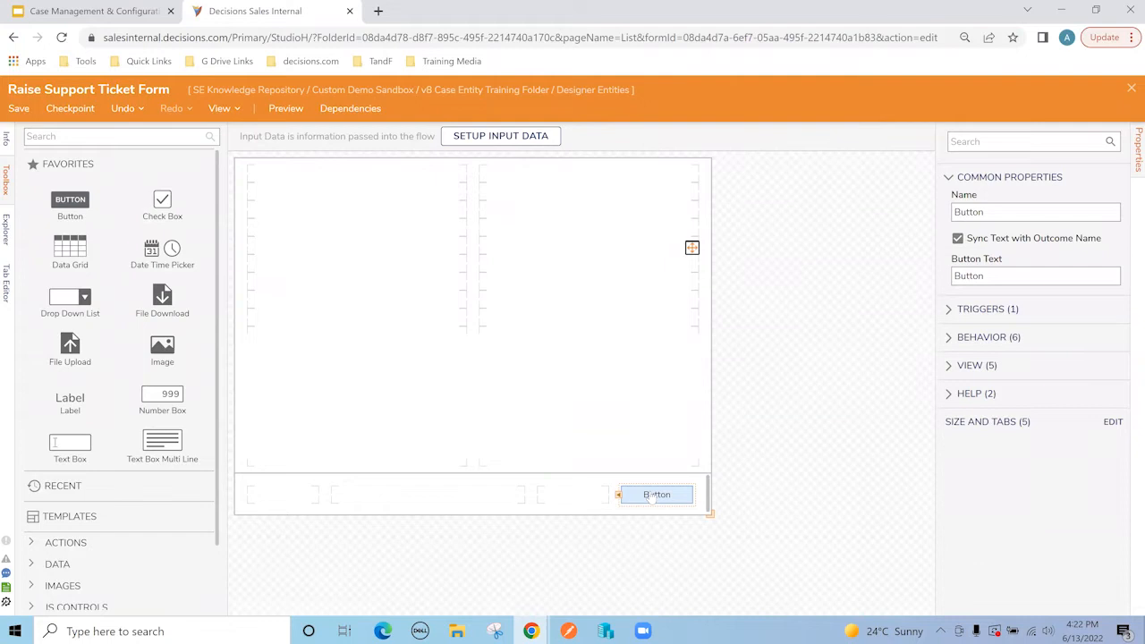
pyautogui.doubleClick(1014, 278)
pyautogui.write('Submit')
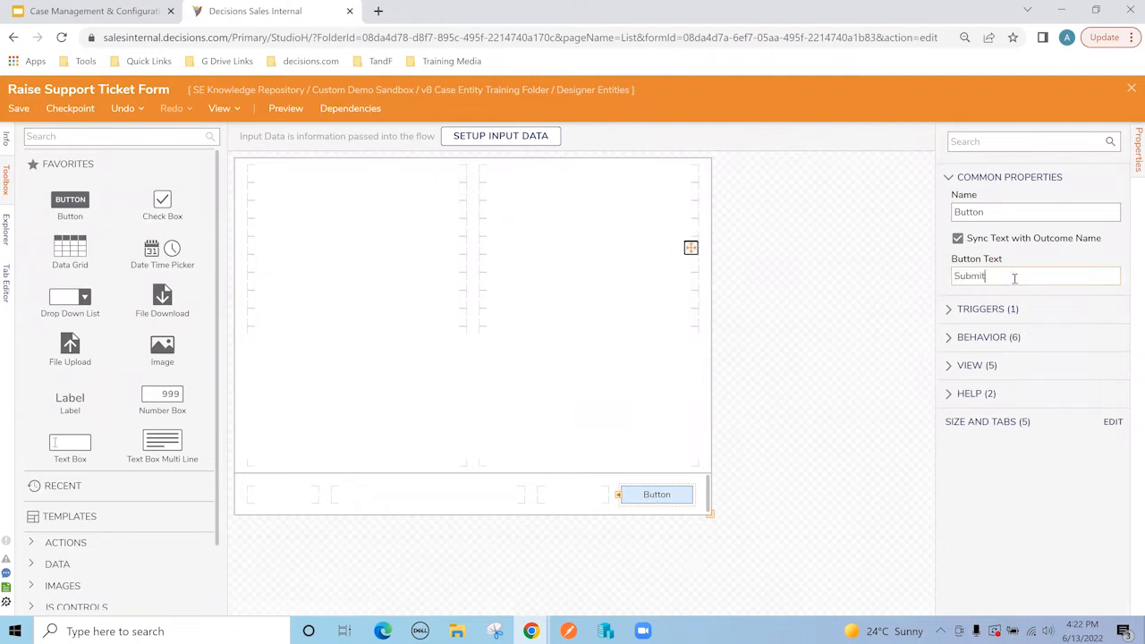
pyautogui.click(794, 268)
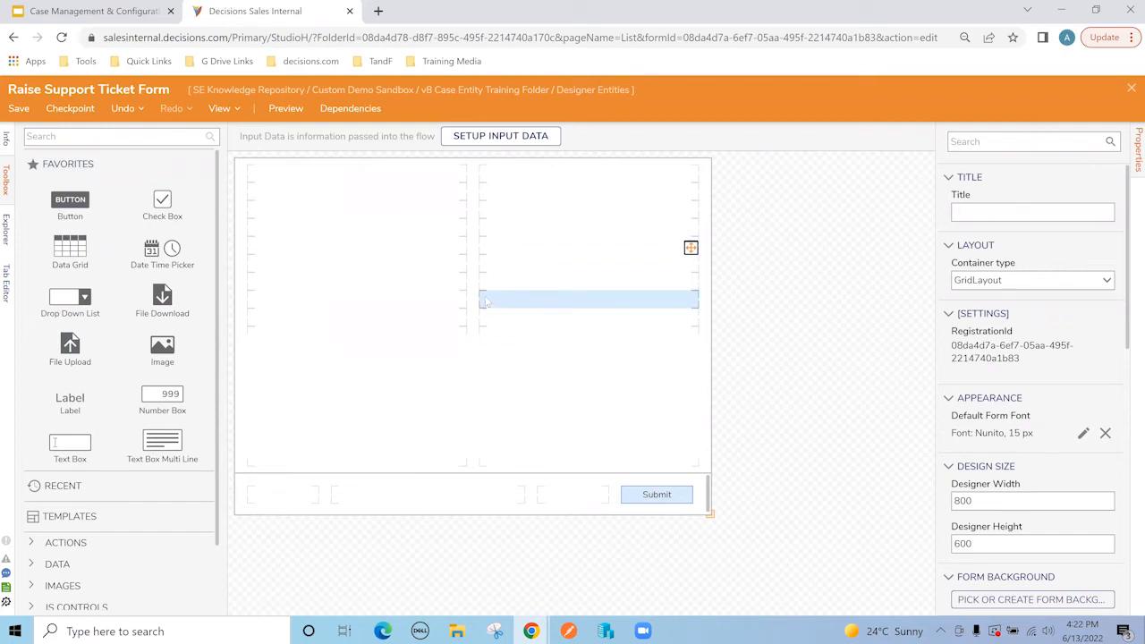
# Step: Title the form 'Raise Support Ticket Form', apply the SteelBlue CSS CF.css style sheet, and save
pyautogui.click(1044, 209)
pyautogui.hotkey('ctrl', 'v')
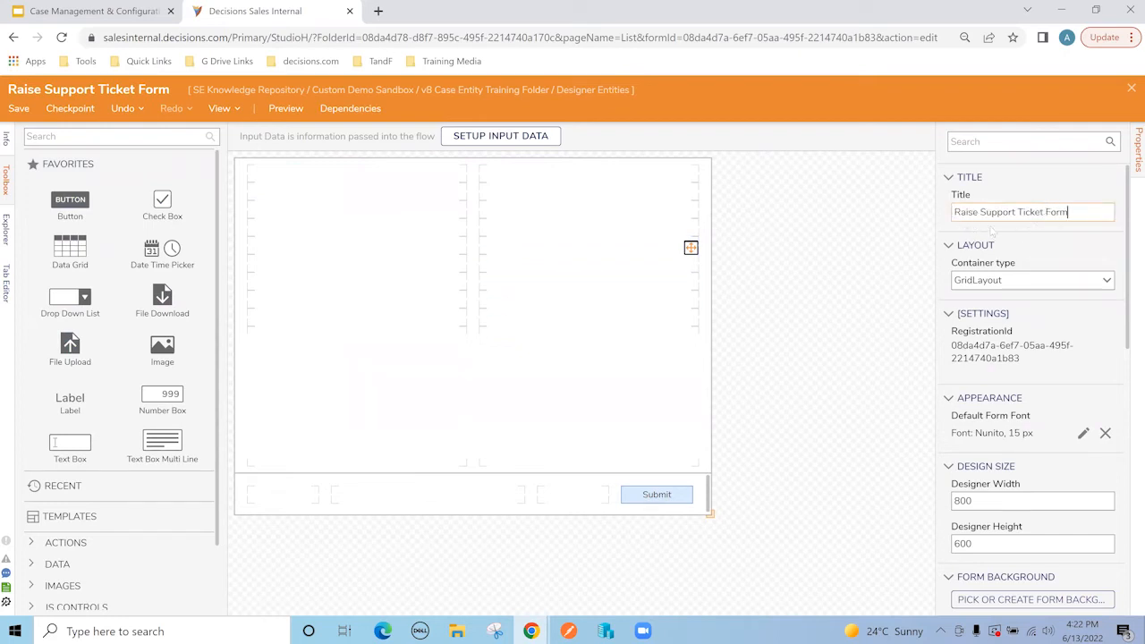
pyautogui.scroll(-3, 989, 336)
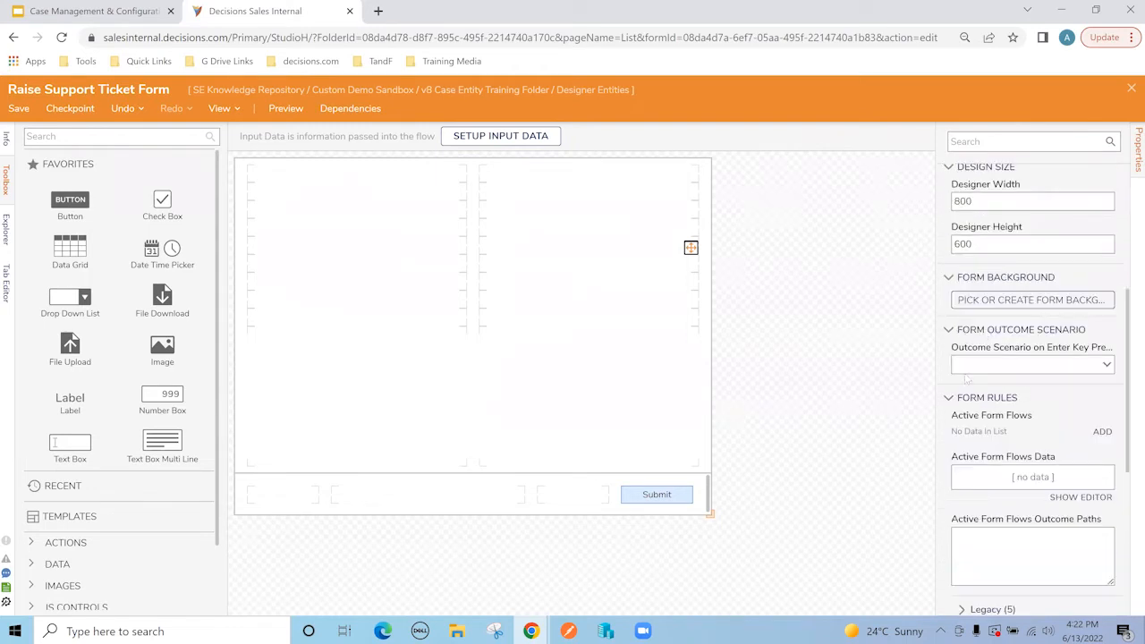
pyautogui.scroll(-3, 966, 379)
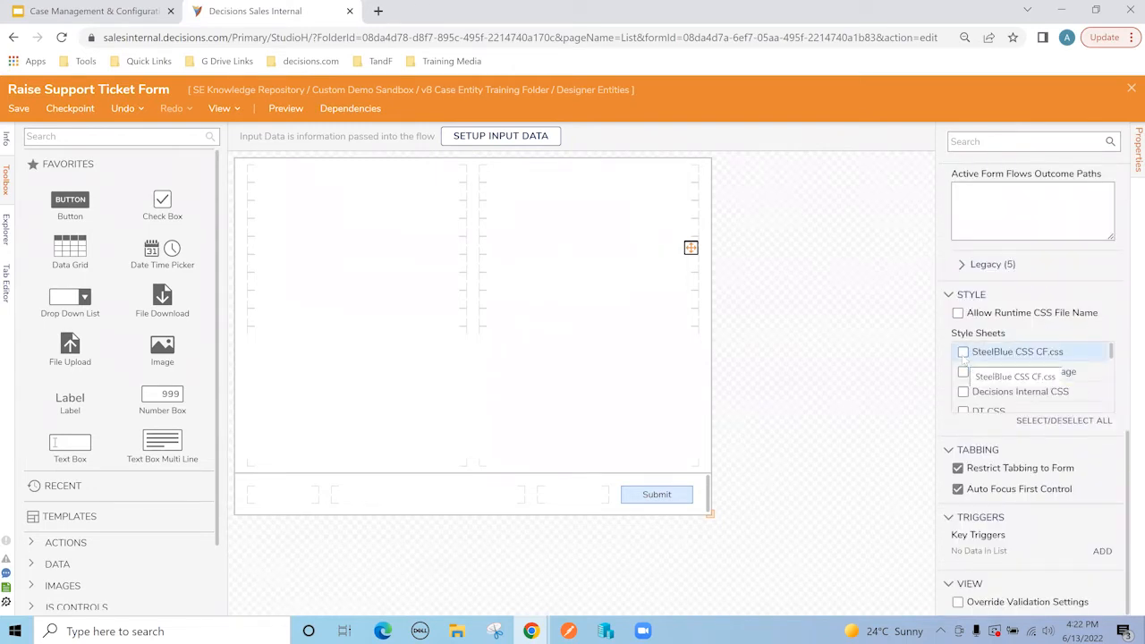
pyautogui.click(963, 355)
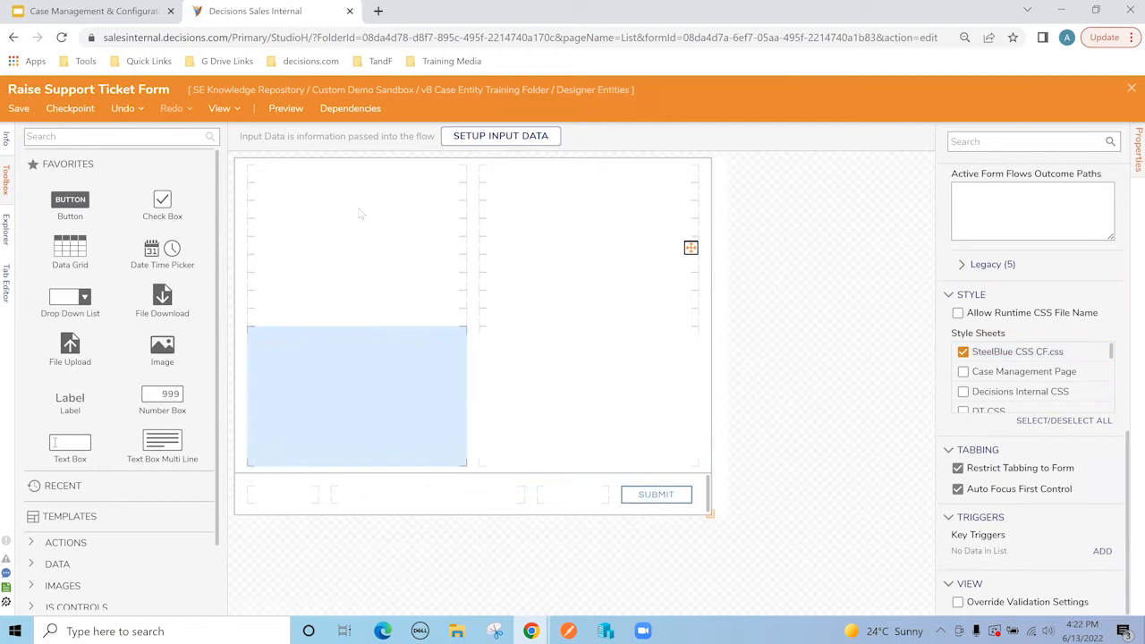
pyautogui.click(16, 109)
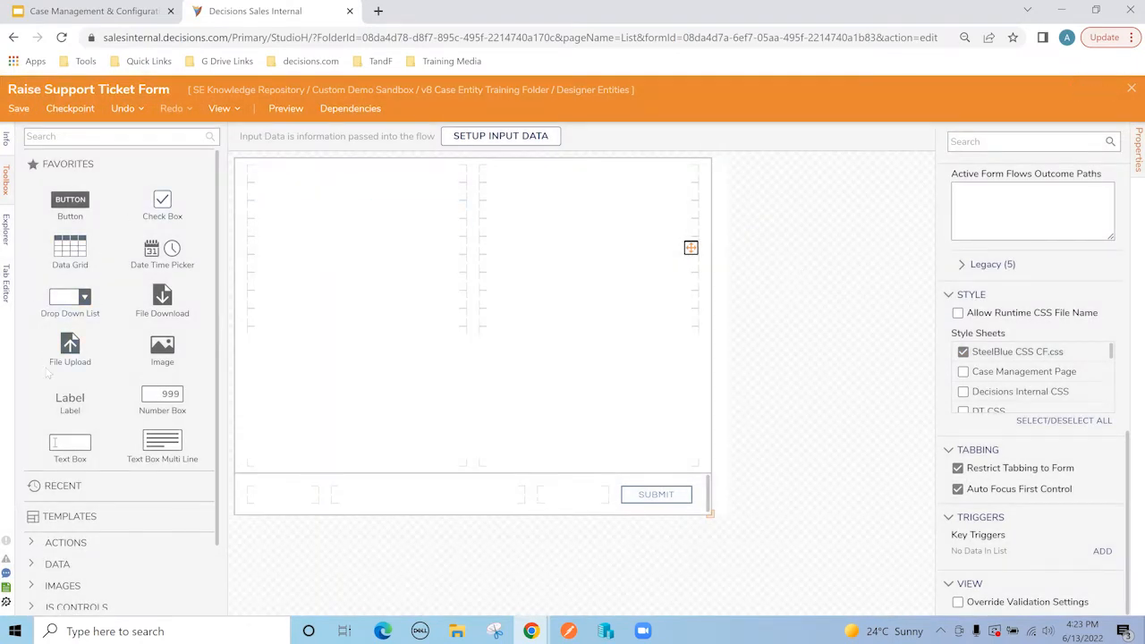
# Step: Add text boxes named 'Name' and 'Emp Id' side by side in the top row
pyautogui.moveTo(56, 444); pyautogui.dragTo(281, 220)
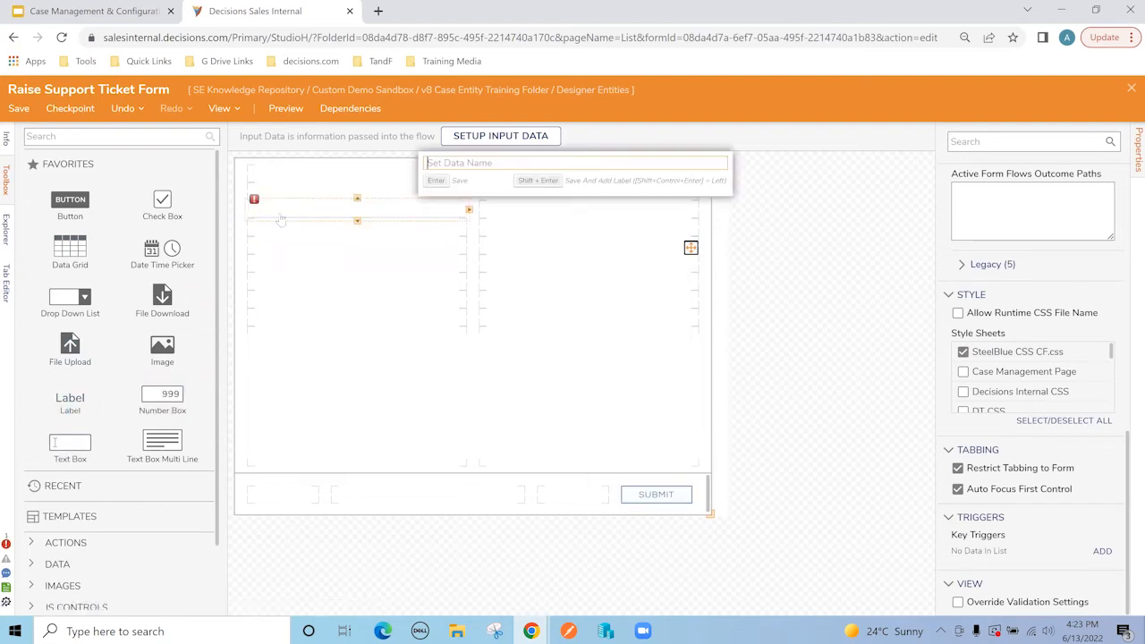
pyautogui.write('Name')
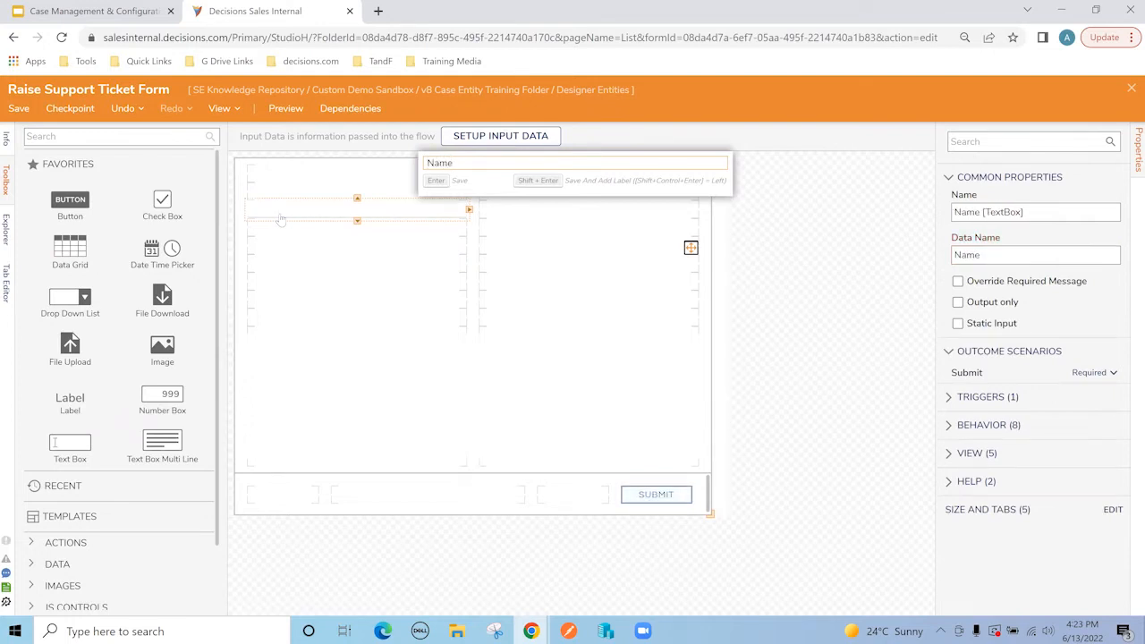
pyautogui.press('Return')
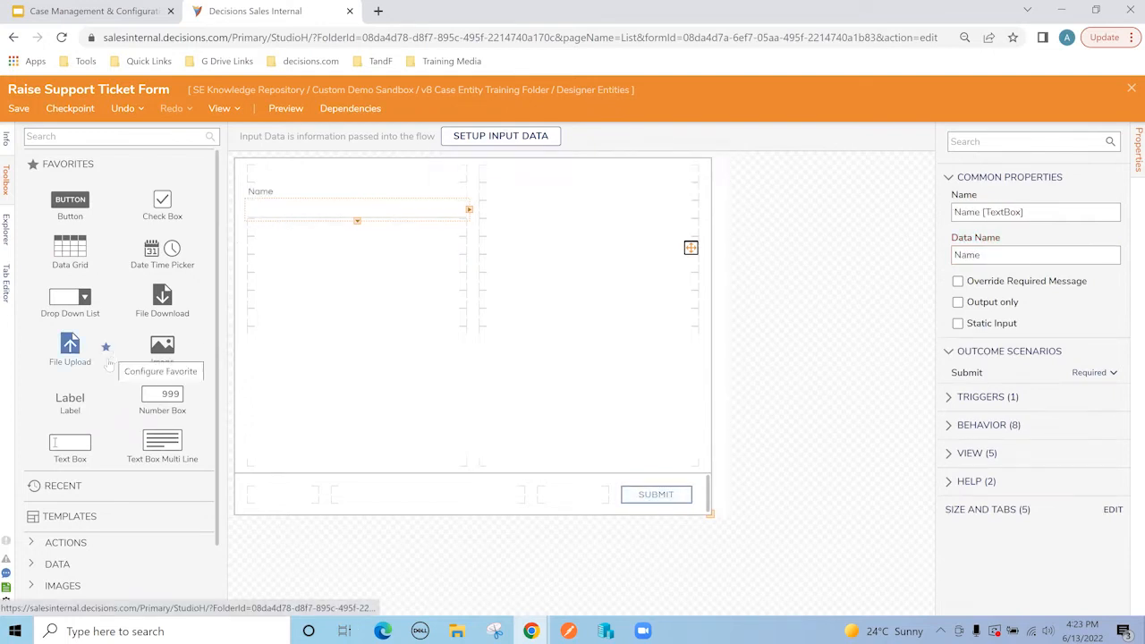
pyautogui.moveTo(79, 444); pyautogui.dragTo(565, 217)
pyautogui.write('E')
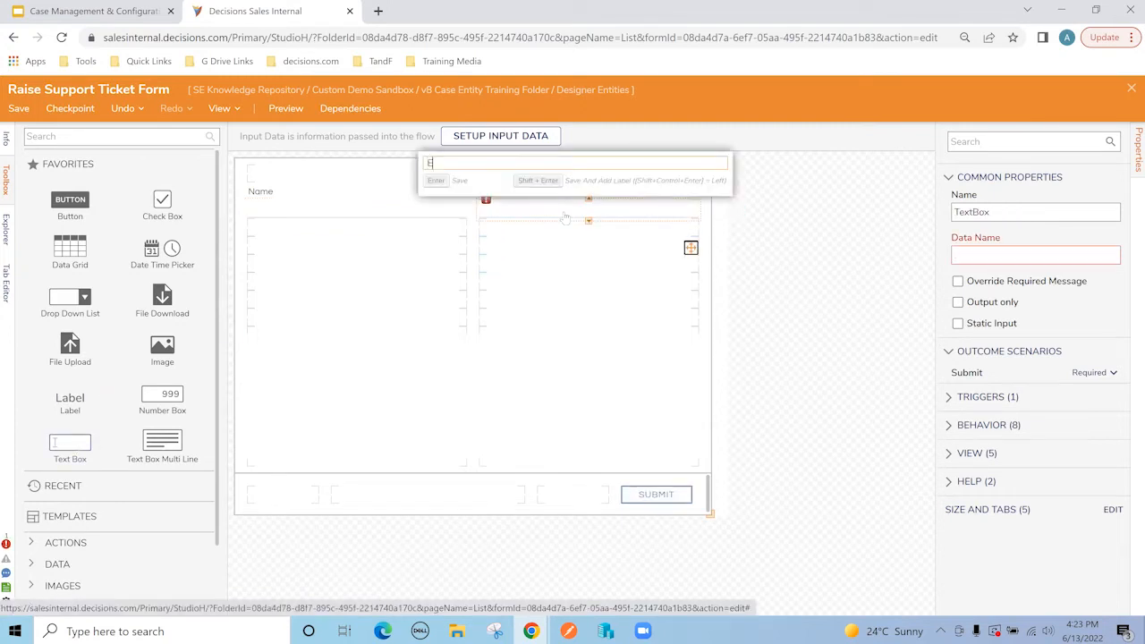
pyautogui.write('mp I')
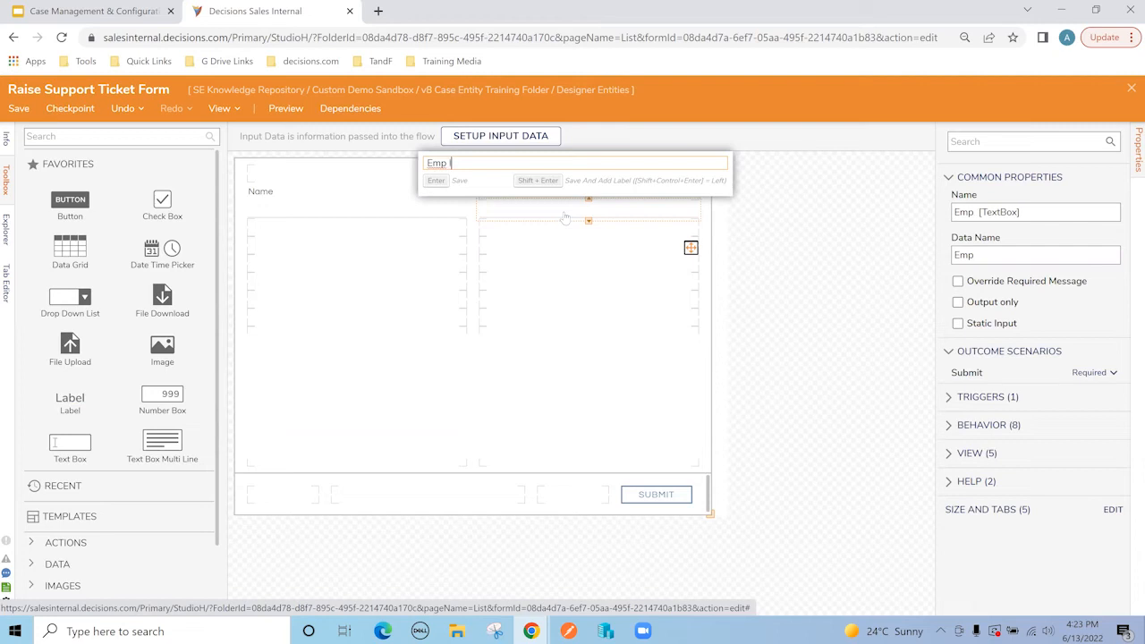
pyautogui.write('d')
pyautogui.press('Return')
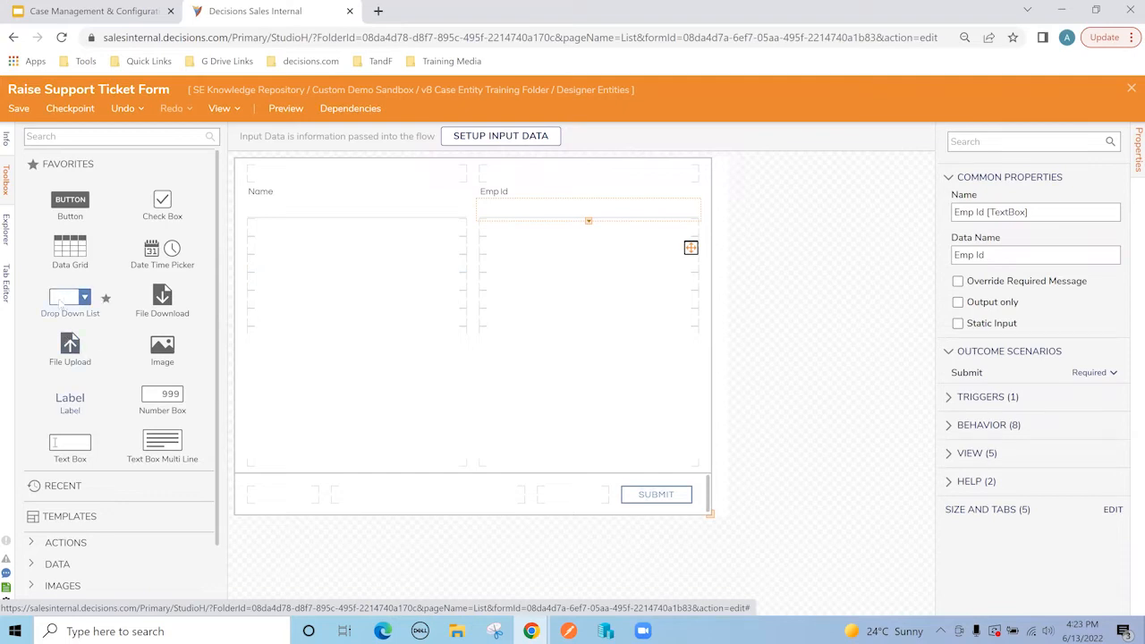
# Step: Add a String-type 'Query Category' dropdown with static items HR, Finance, IT and Others
pyautogui.moveTo(70, 298); pyautogui.dragTo(300, 276)
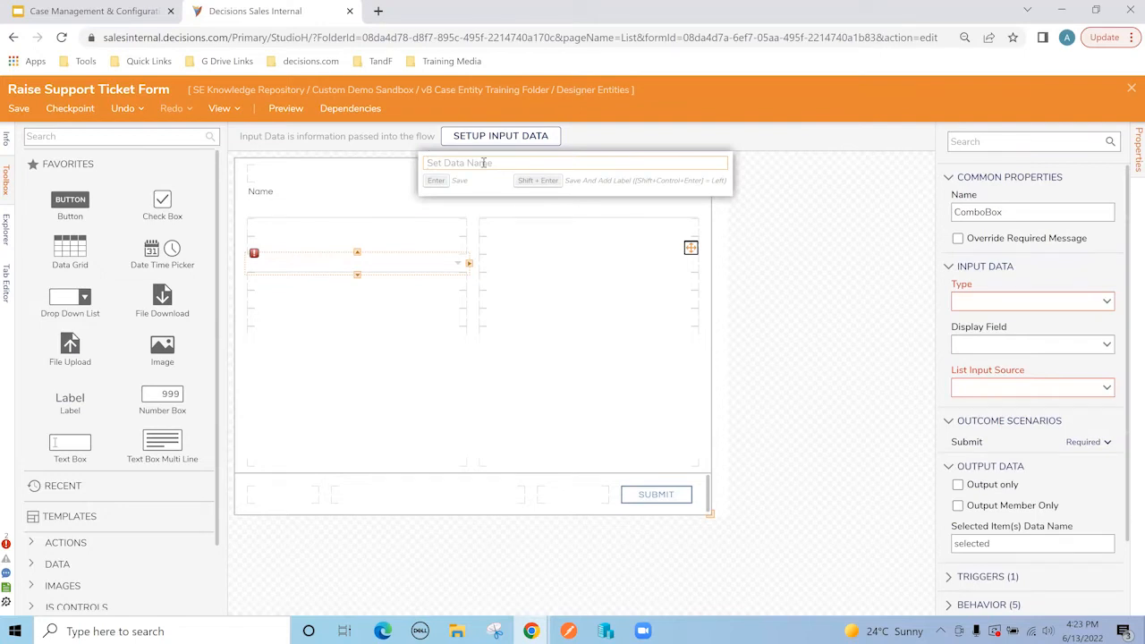
pyautogui.write('Query Category')
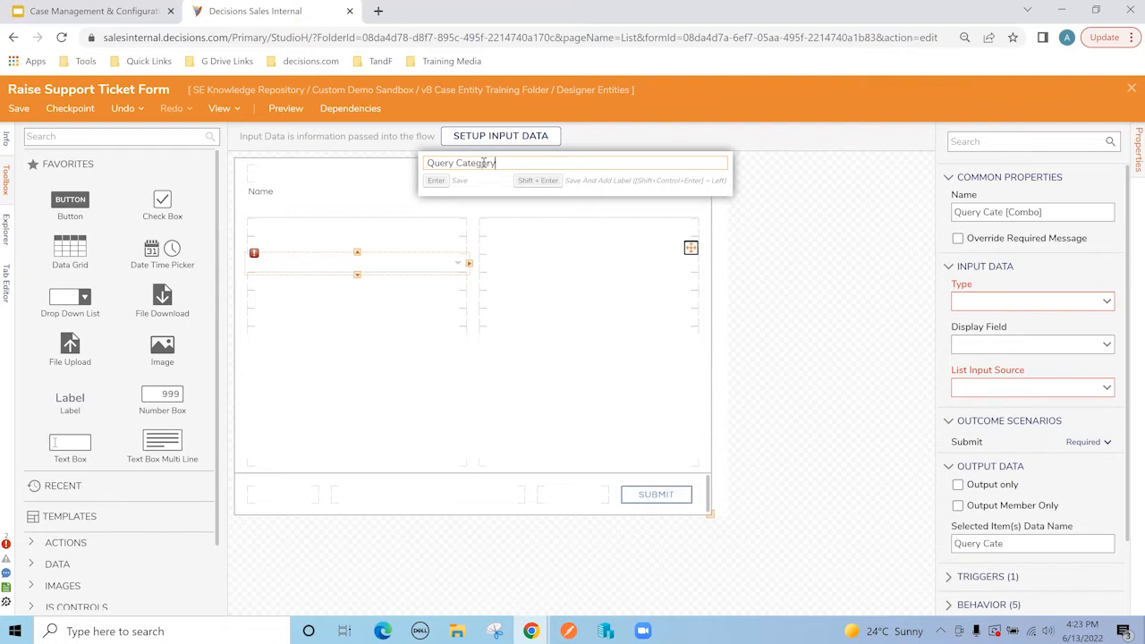
pyautogui.press('Return')
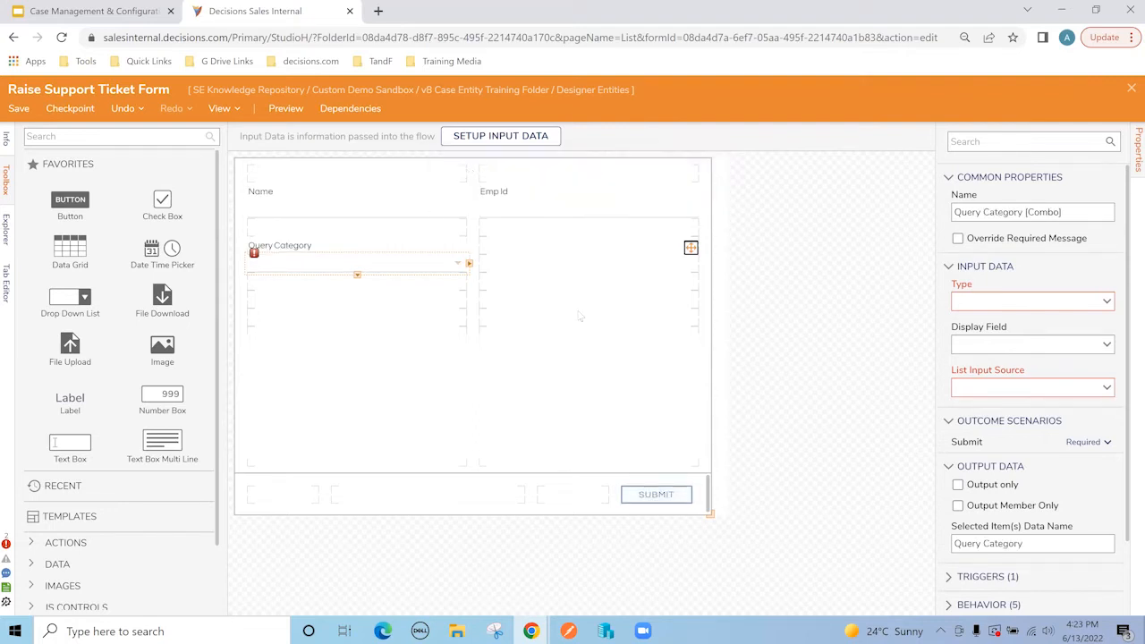
pyautogui.click(1082, 301)
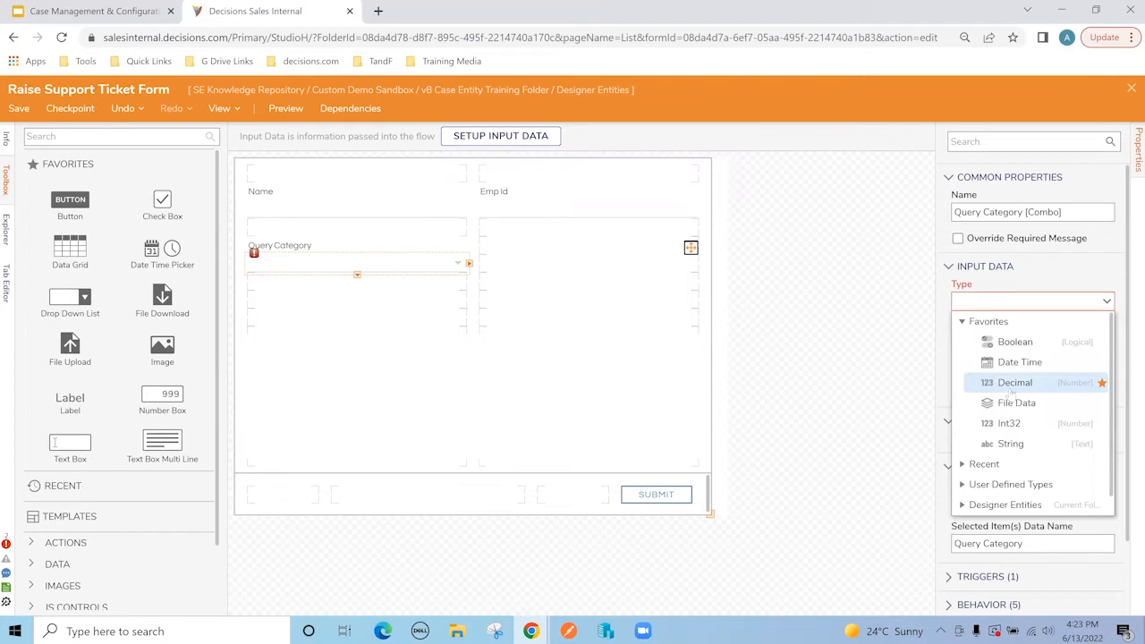
pyautogui.click(1020, 445)
pyautogui.click(1102, 345)
pyautogui.click(996, 410)
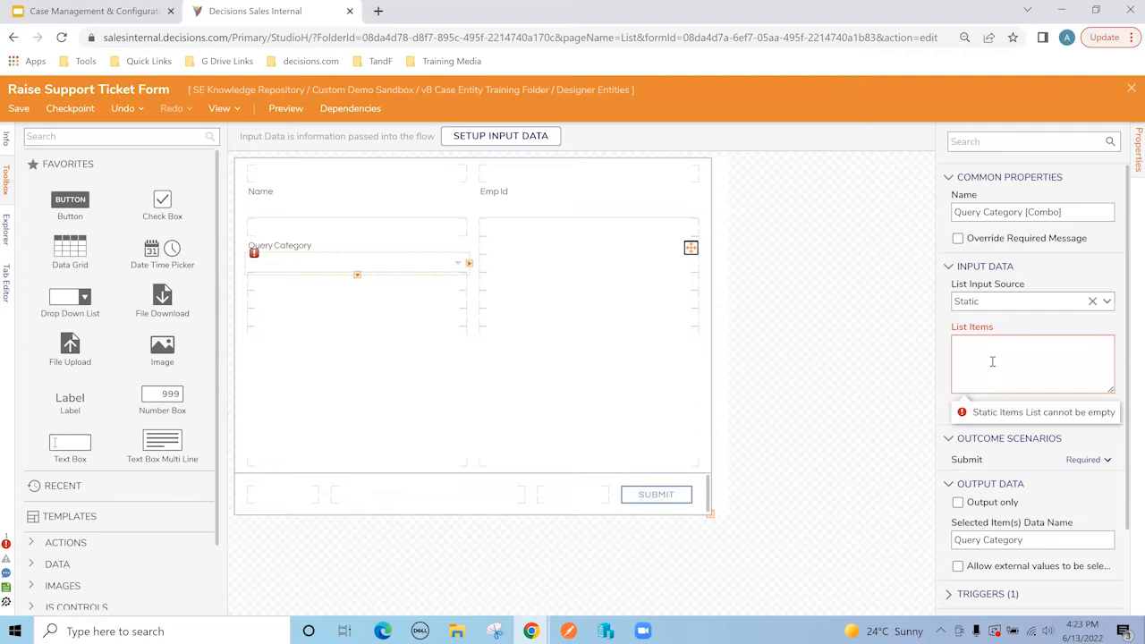
pyautogui.write('HR Finan')
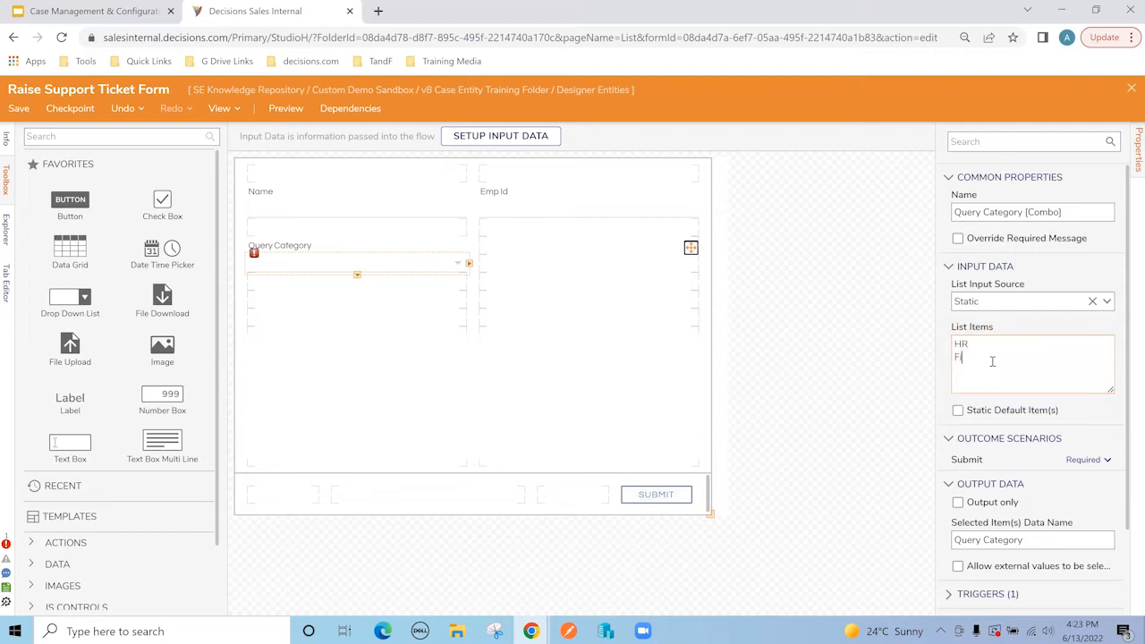
pyautogui.write('ce')
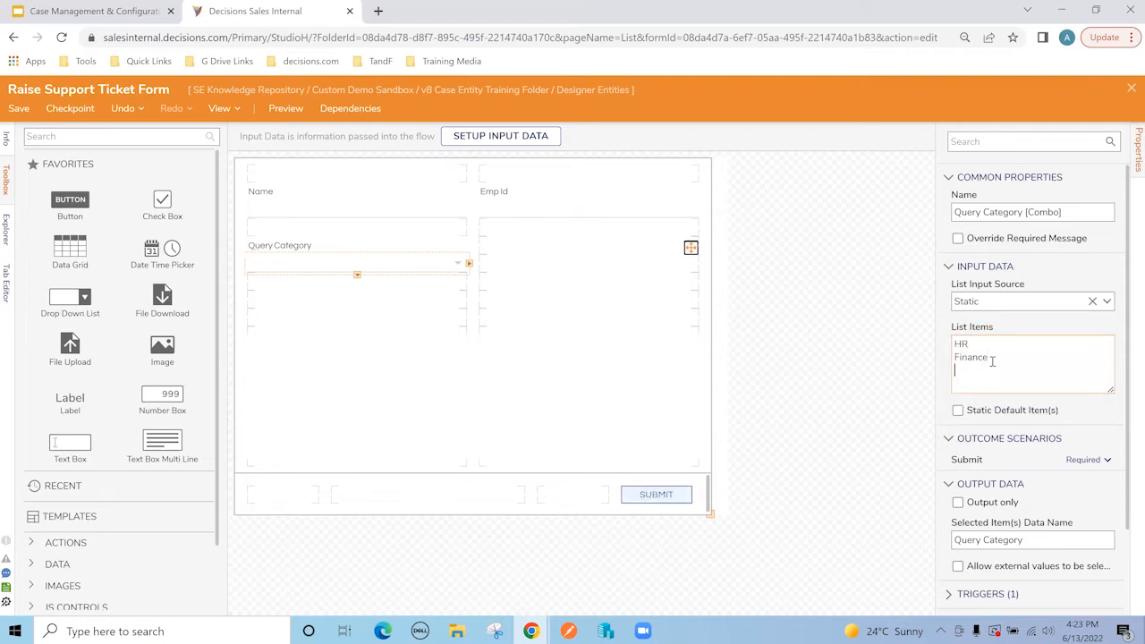
pyautogui.write(' IT')
pyautogui.press('Return')
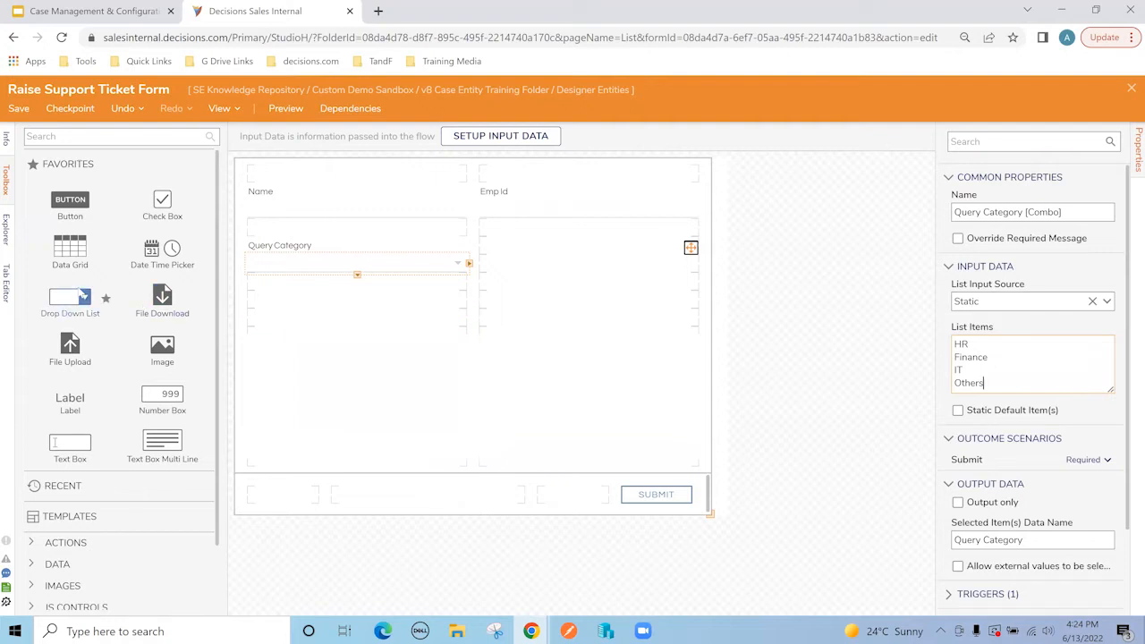
pyautogui.click(80, 137)
pyautogui.write('date')
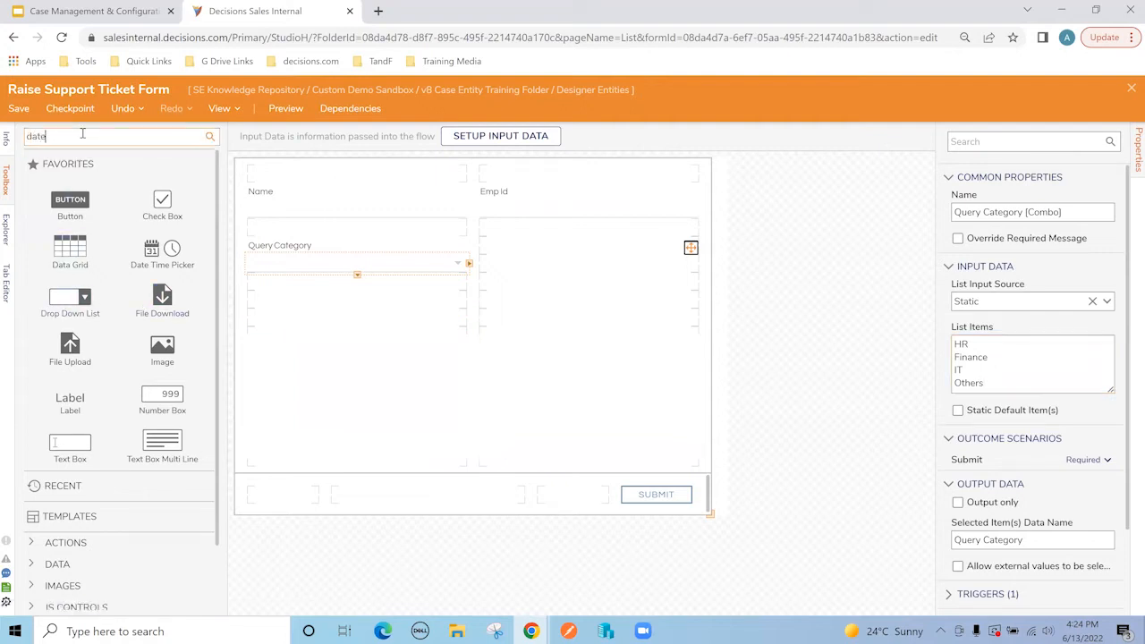
# Step: Add a 'Need By Date' date picker beside Query Category
pyautogui.moveTo(100, 186); pyautogui.dragTo(540, 271)
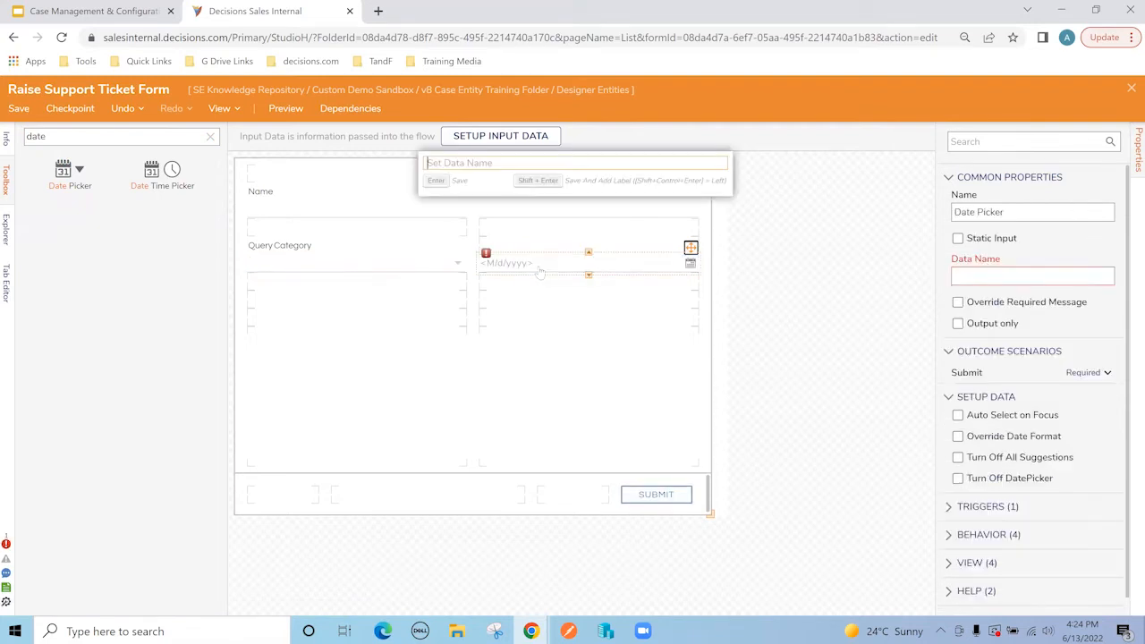
pyautogui.write('Need By Date')
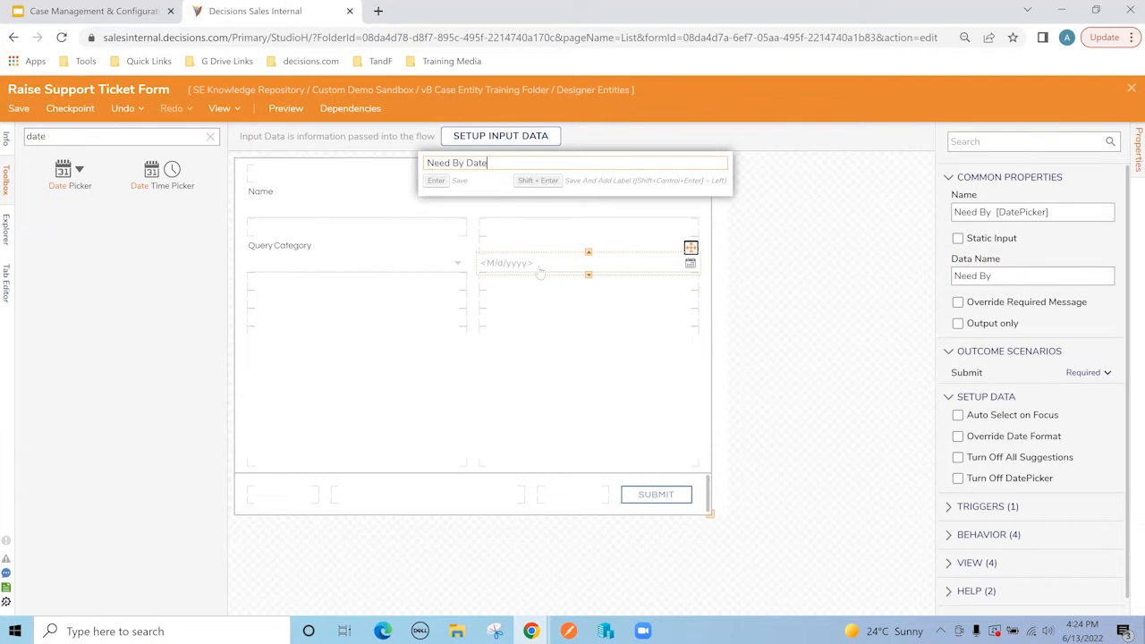
pyautogui.press('Return')
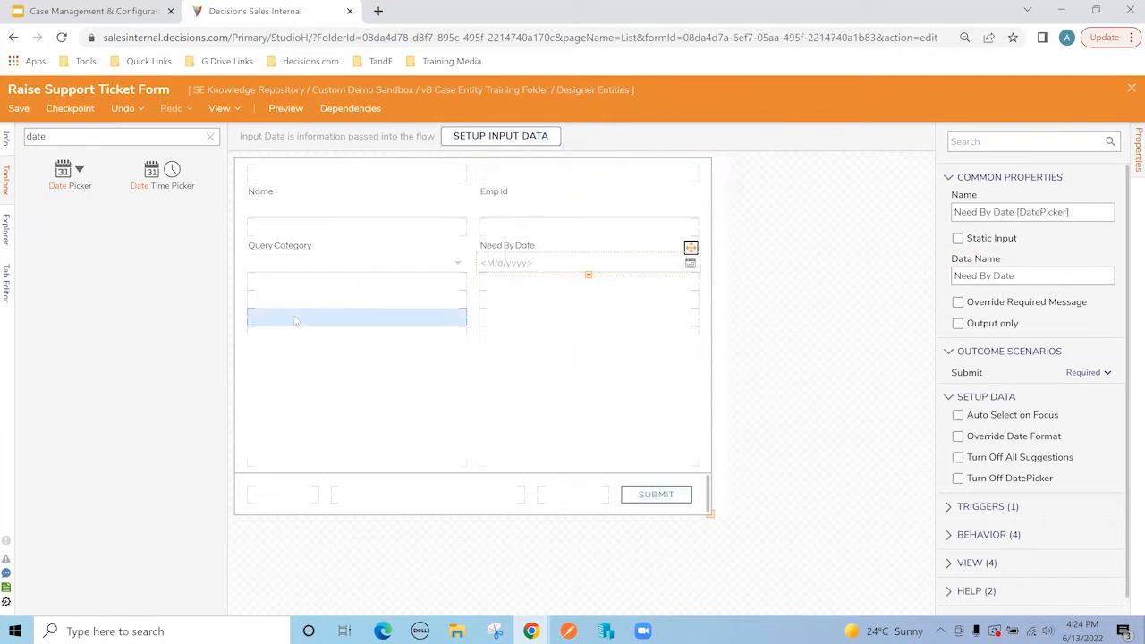
# Step: Add a multi-line 'Query' text box below Query Category, stretched across both columns
pyautogui.click(210, 136)
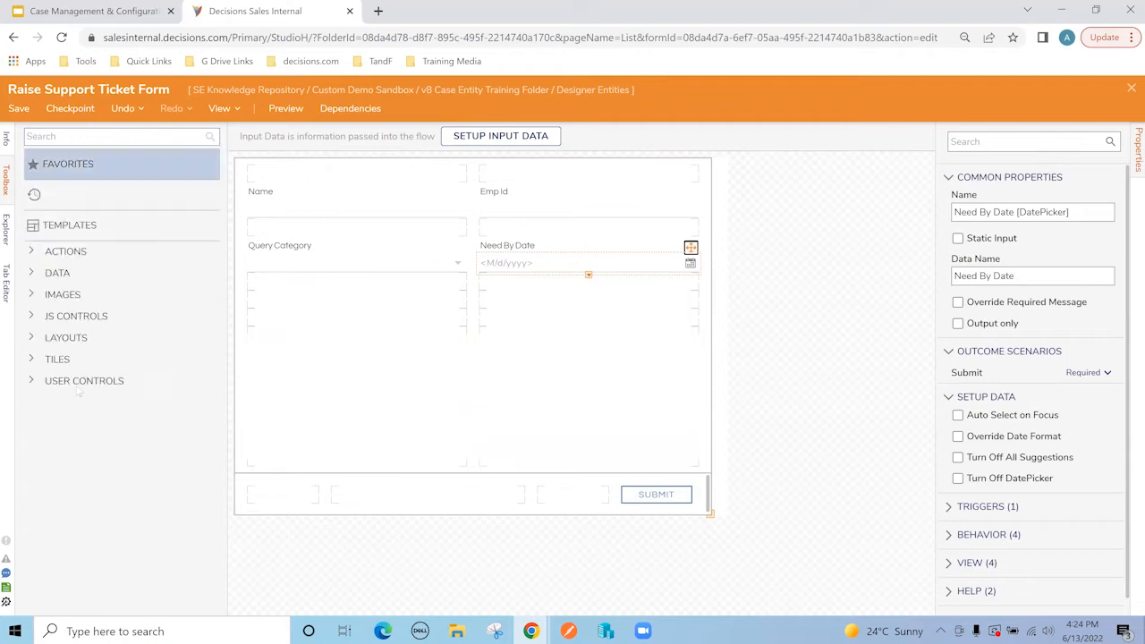
pyautogui.moveTo(152, 450); pyautogui.dragTo(298, 330)
pyautogui.write('Query')
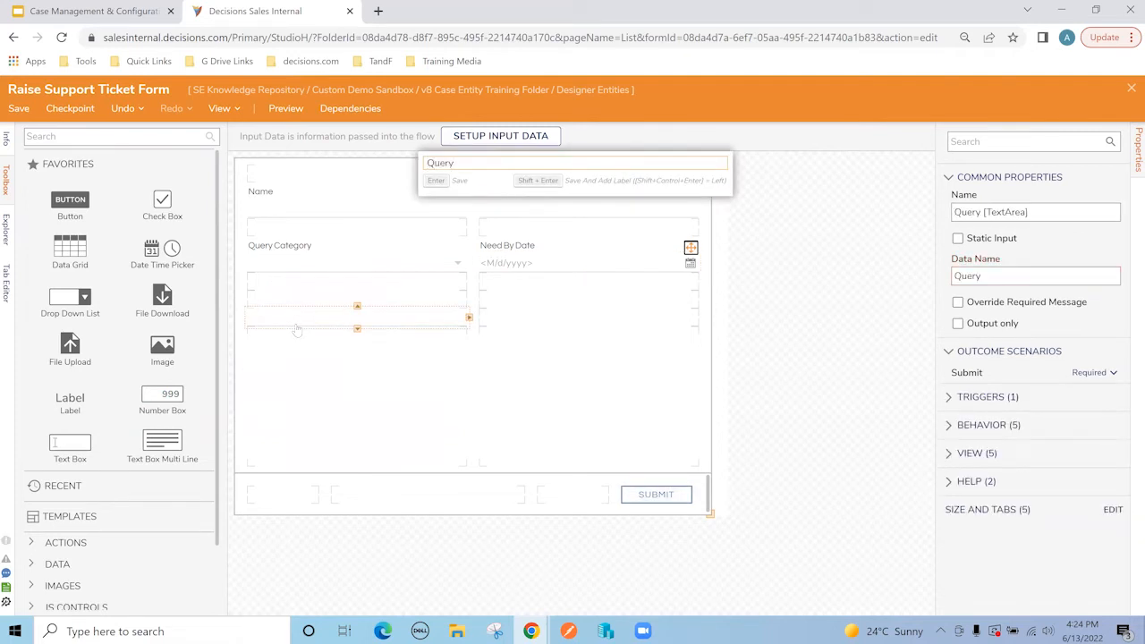
pyautogui.press('Return')
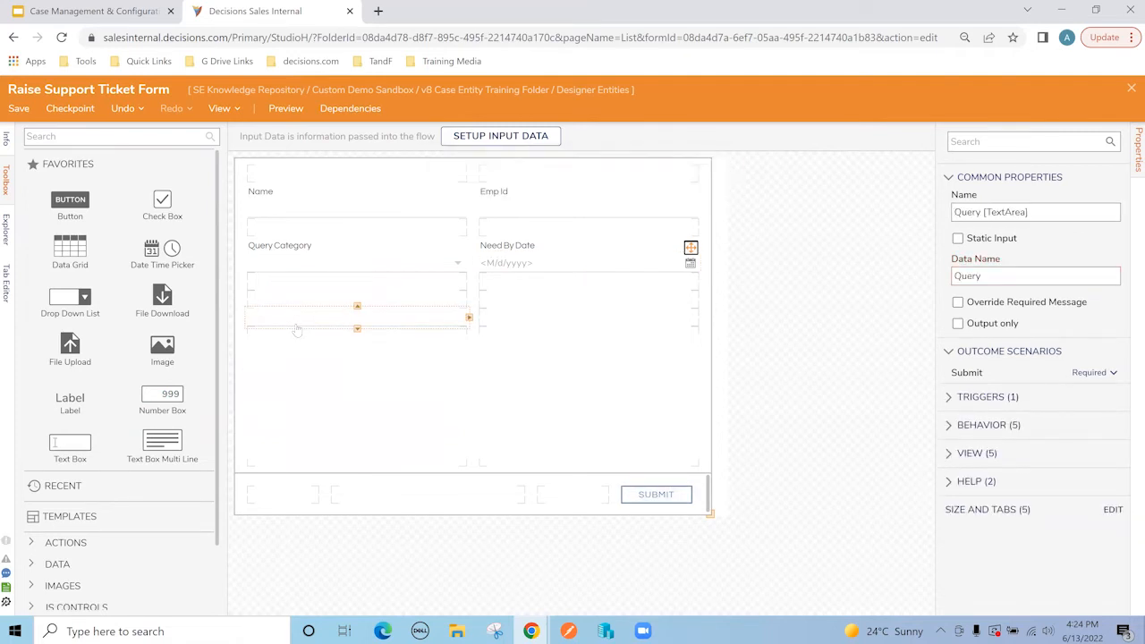
pyautogui.click(470, 318)
pyautogui.click(537, 388)
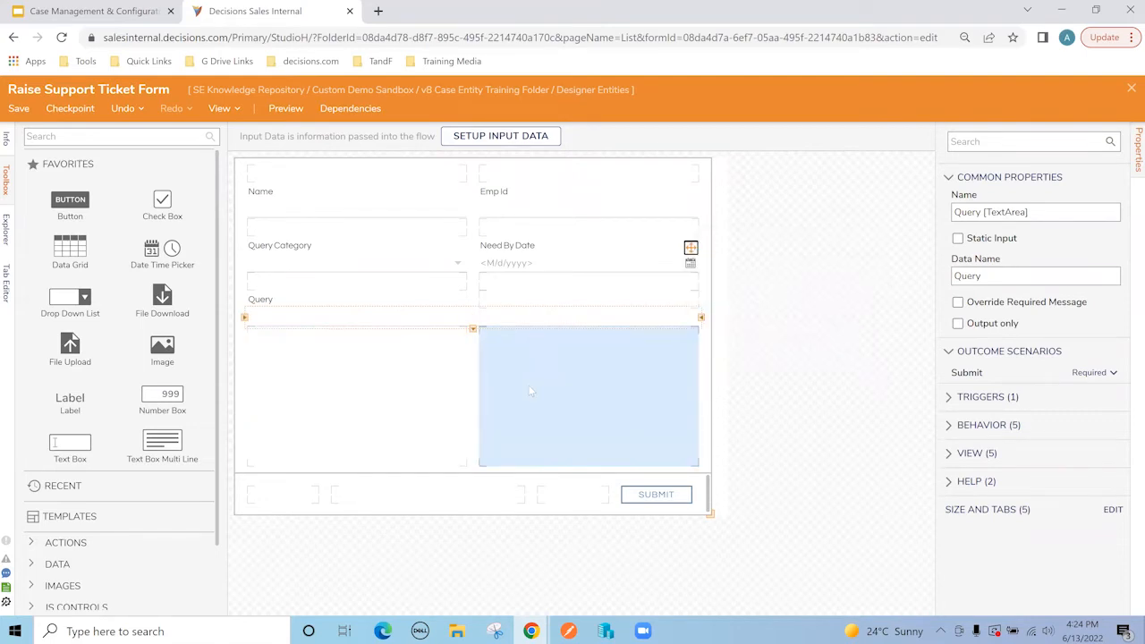
# Step: Insert a 30-high row above the 1* row in the grid's Advanced Layout
pyautogui.click(804, 286)
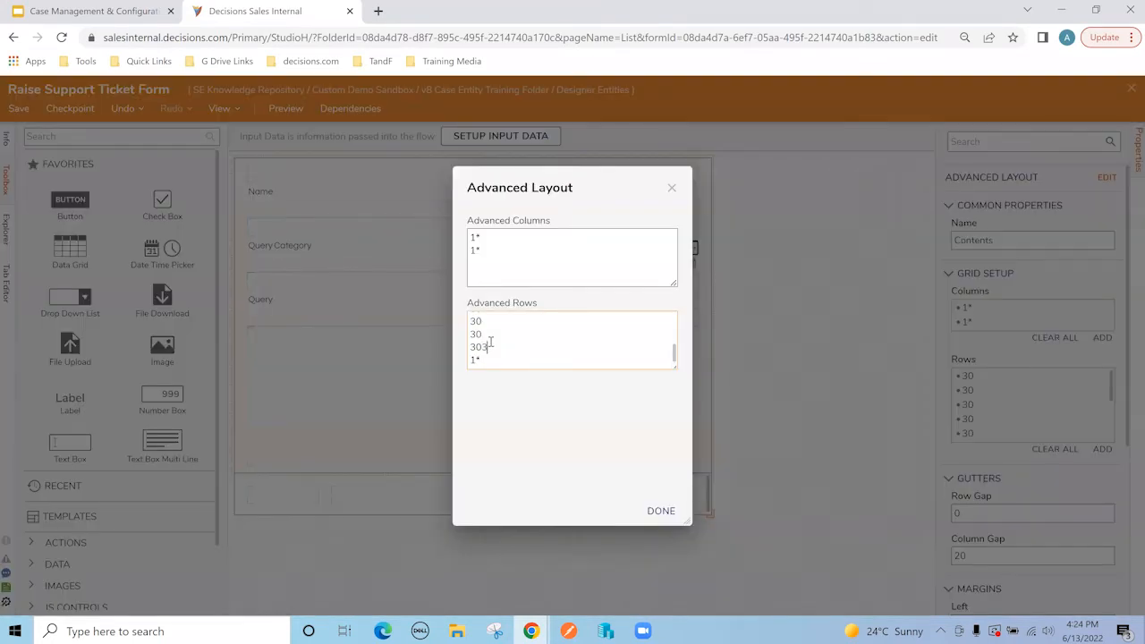
pyautogui.press('Return')
pyautogui.write('30')
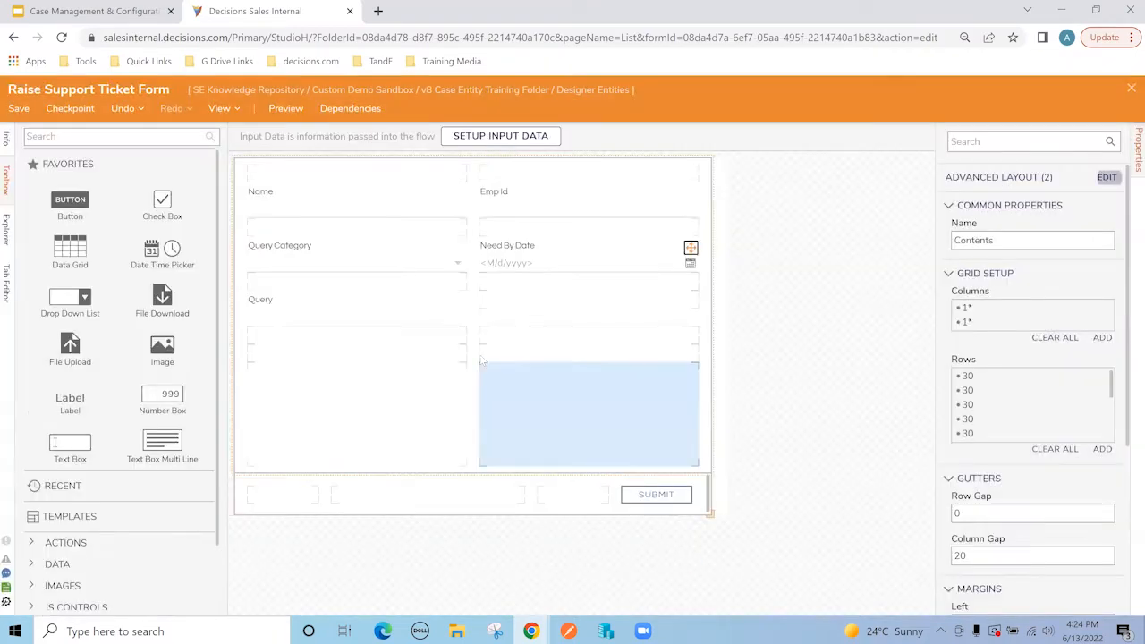
# Step: Apply the new grid row, make the Query text area one row taller, and save
pyautogui.click(660, 510)
pyautogui.click(475, 333)
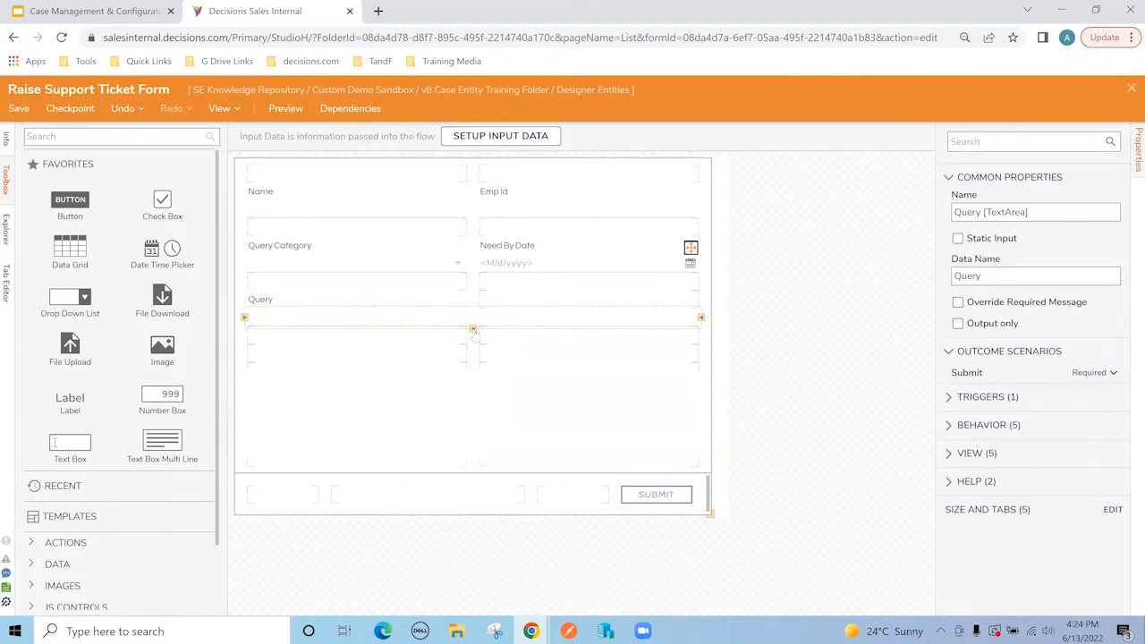
pyautogui.rightClick(473, 347)
pyautogui.click(467, 347)
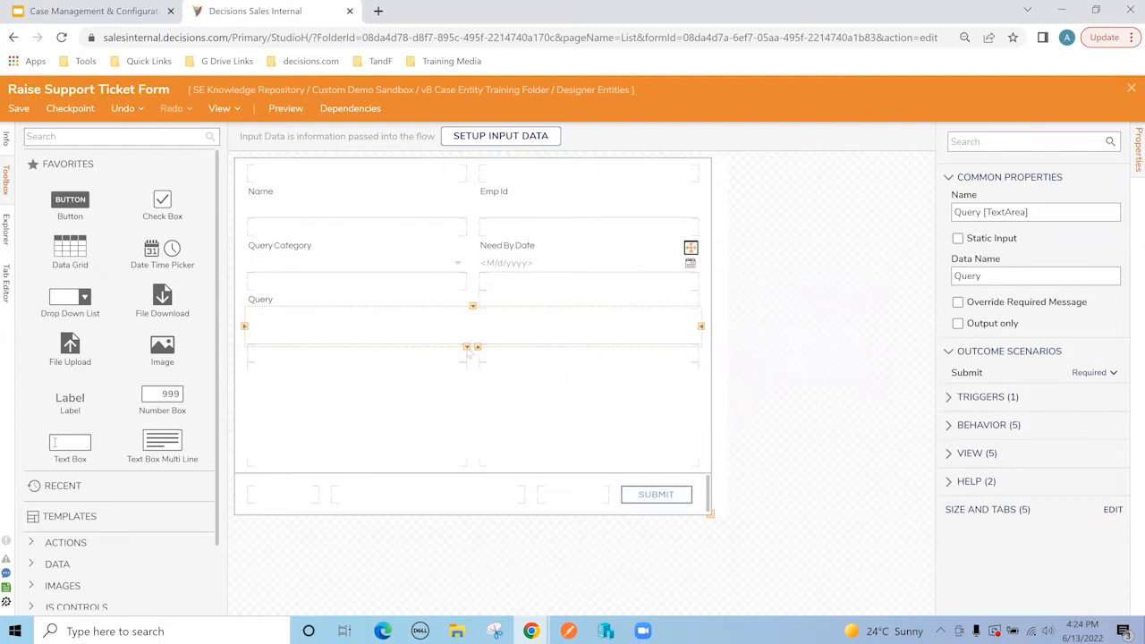
pyautogui.click(815, 216)
pyautogui.click(19, 110)
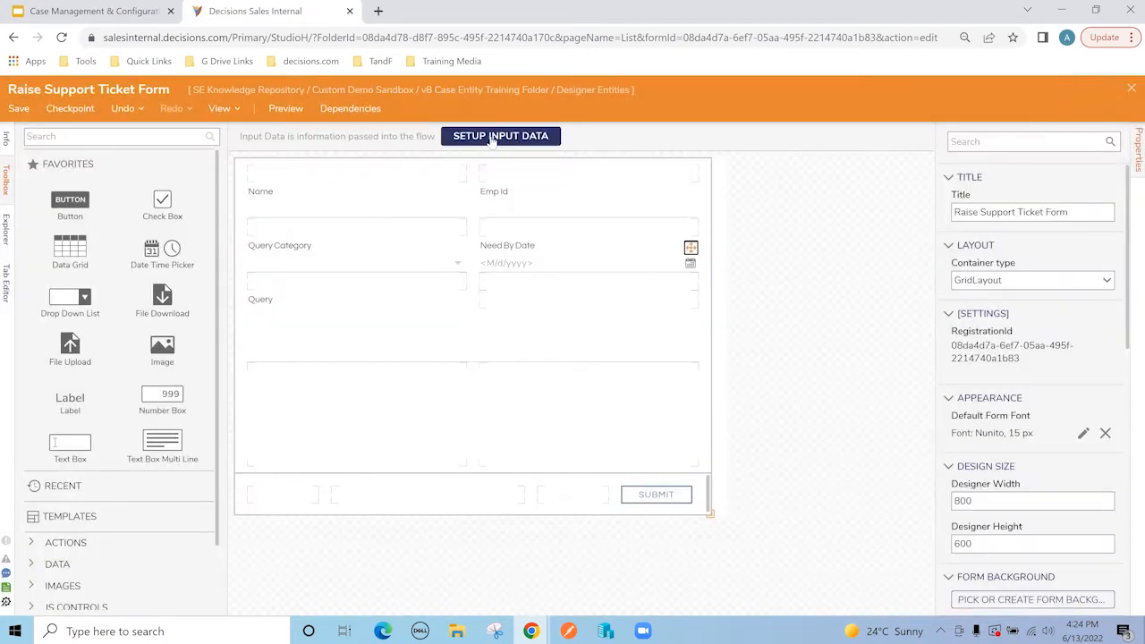
# Step: Add a form input 'Support Ticket' of type SupportTicket and save the inputs
pyautogui.click(494, 139)
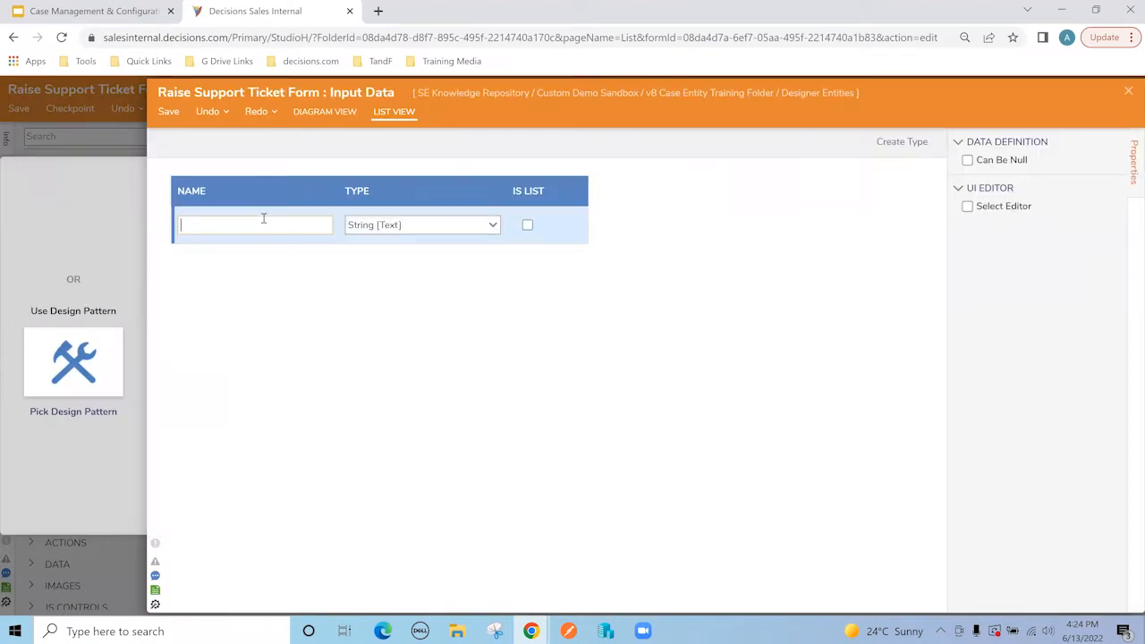
pyautogui.write('Support')
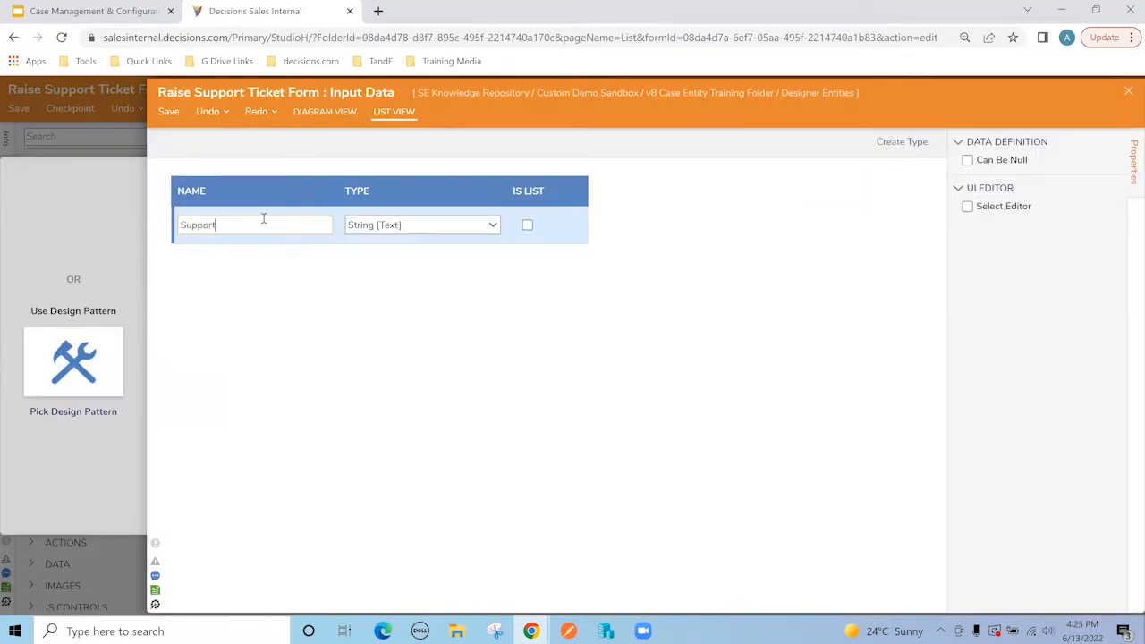
pyautogui.write(' Ticket')
pyautogui.click(386, 228)
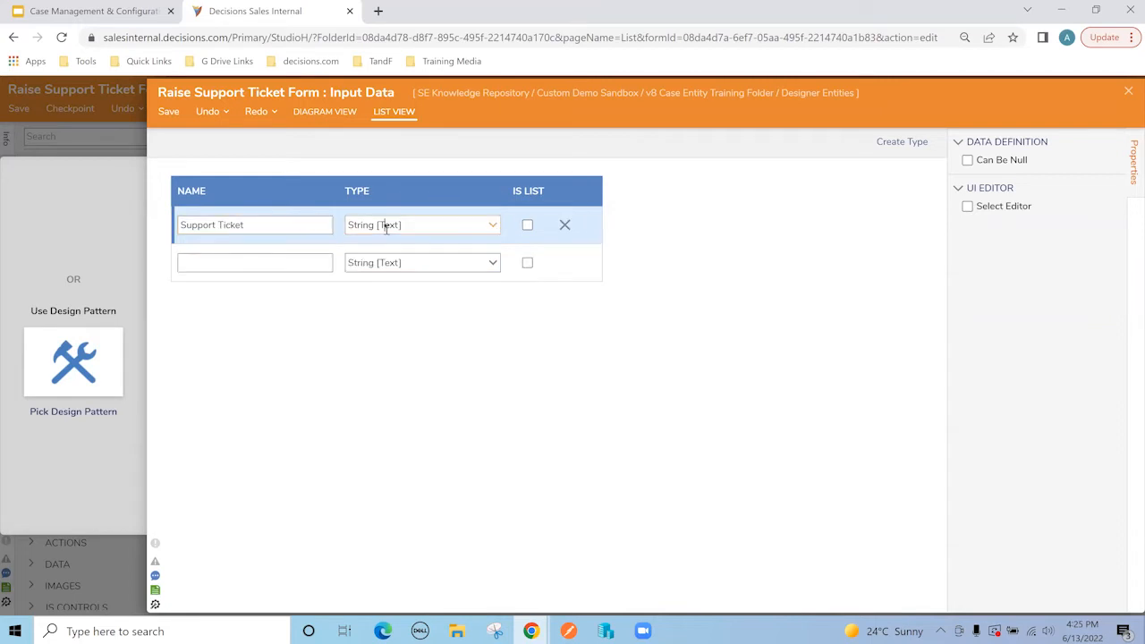
pyautogui.write('support')
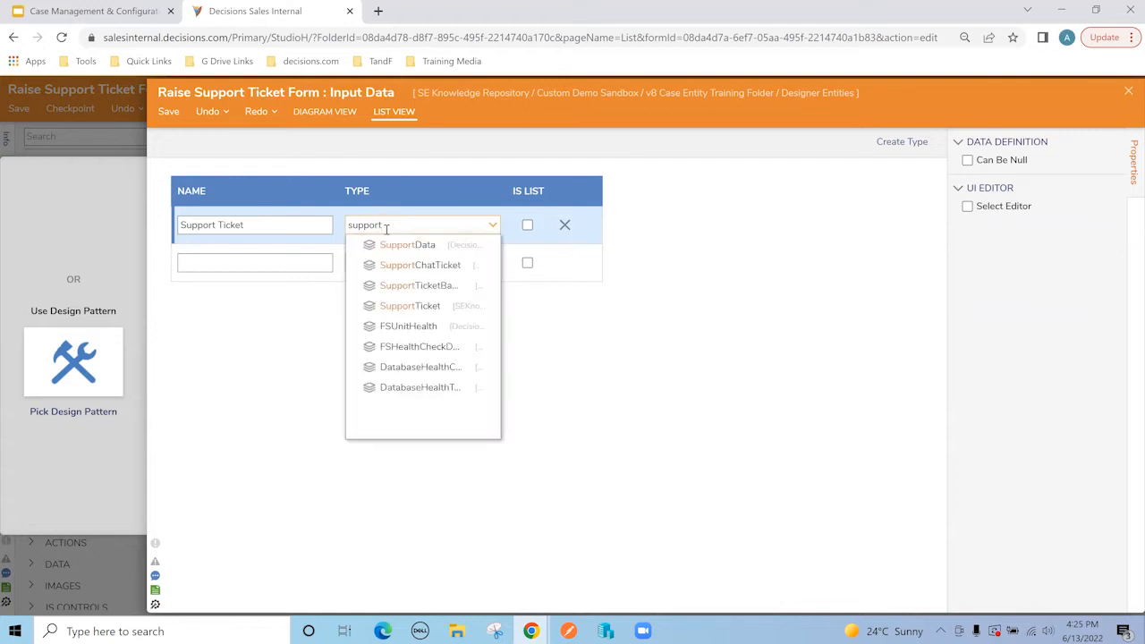
pyautogui.click(419, 305)
pyautogui.click(1128, 90)
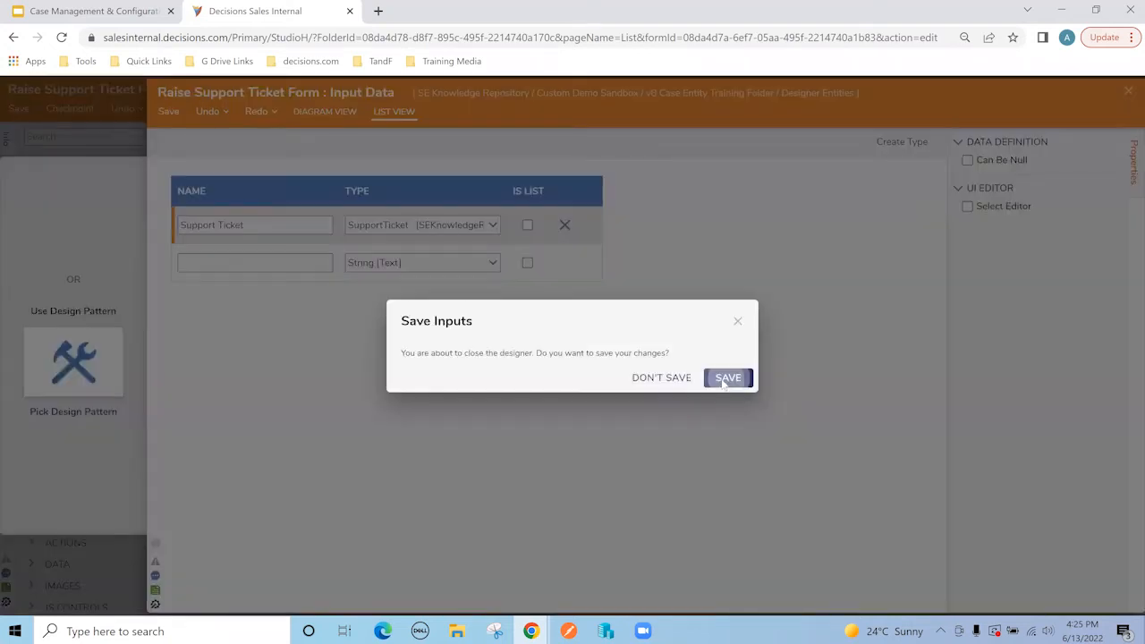
pyautogui.click(726, 379)
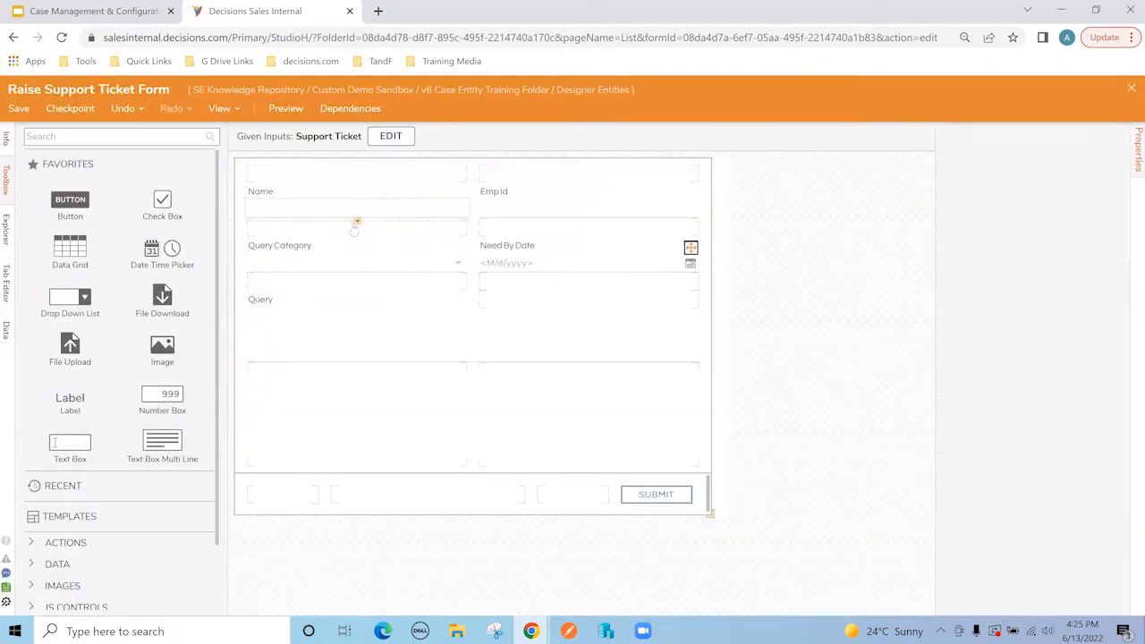
# Step: Bind the Name and Emp Id text boxes to Support Ticket's Name and EmpId fields
pyautogui.click(1082, 271)
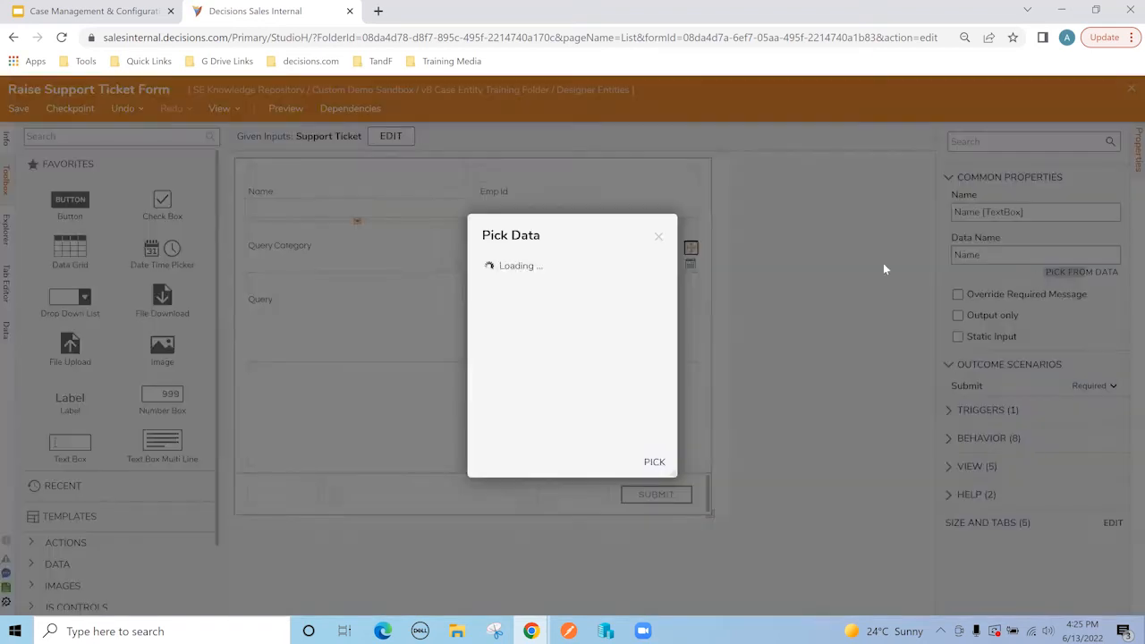
pyautogui.click(554, 302)
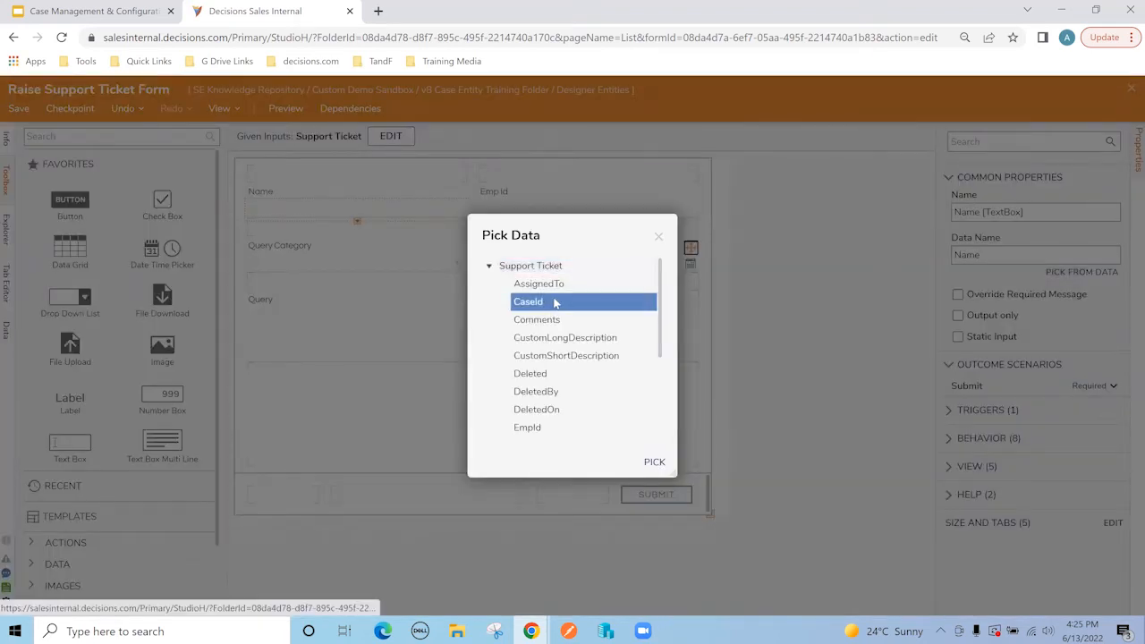
pyautogui.scroll(-3, 579, 357)
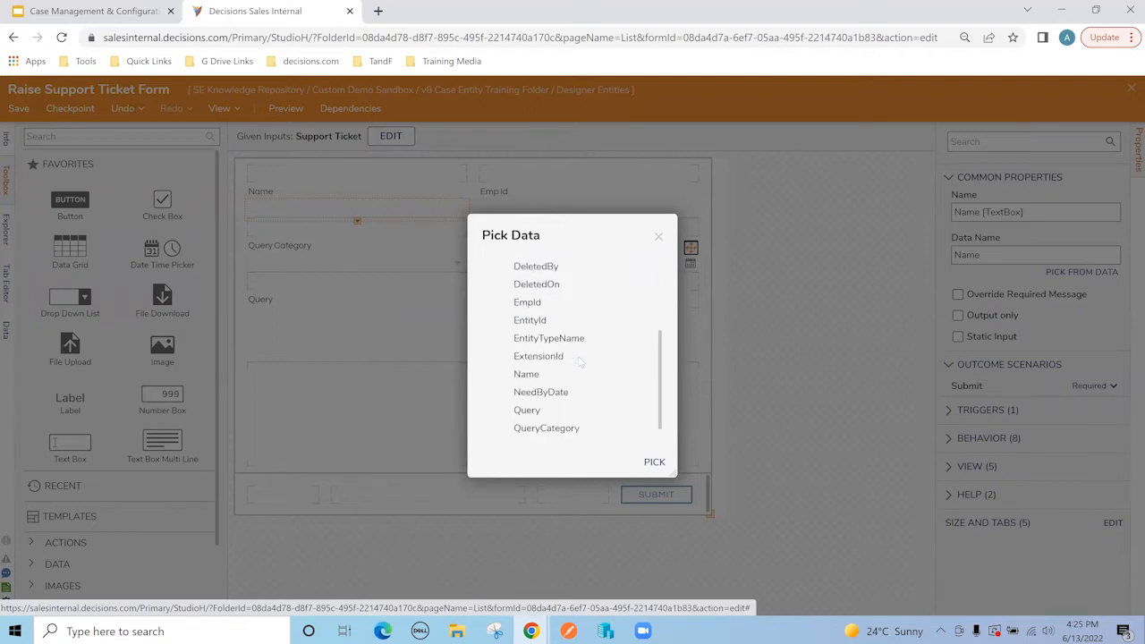
pyautogui.click(535, 374)
pyautogui.click(654, 461)
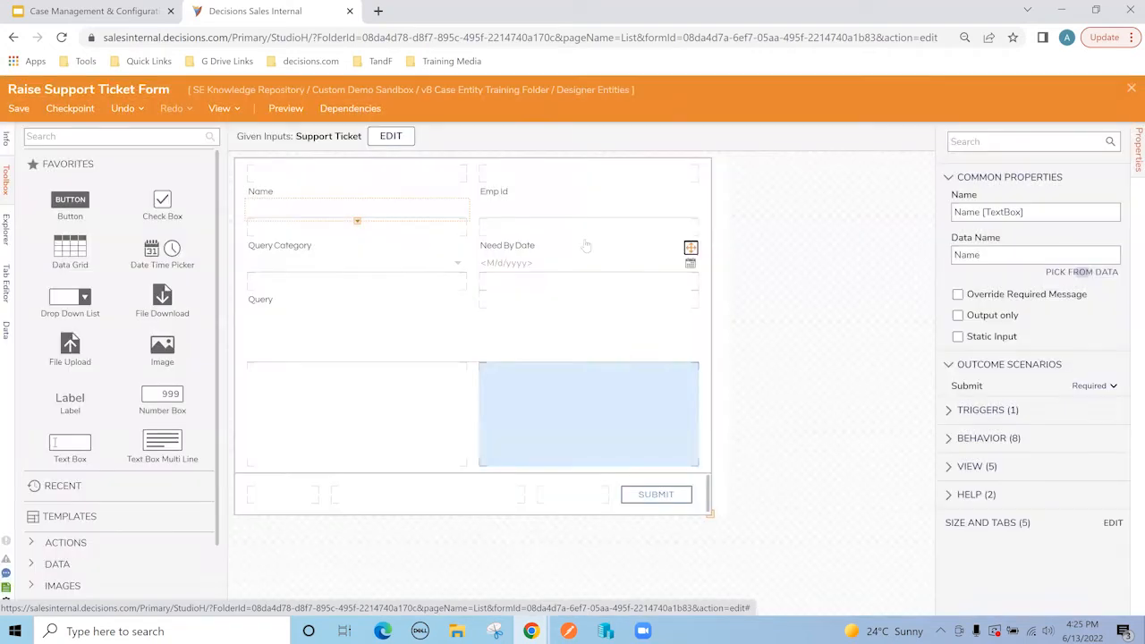
pyautogui.click(588, 215)
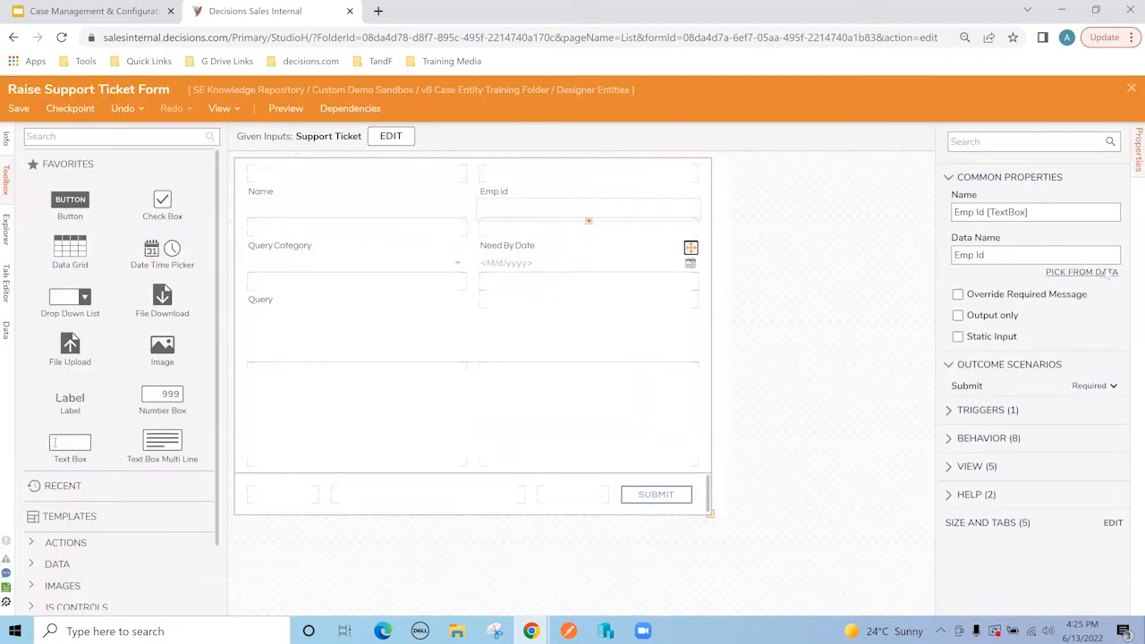
pyautogui.click(1107, 273)
pyautogui.click(489, 266)
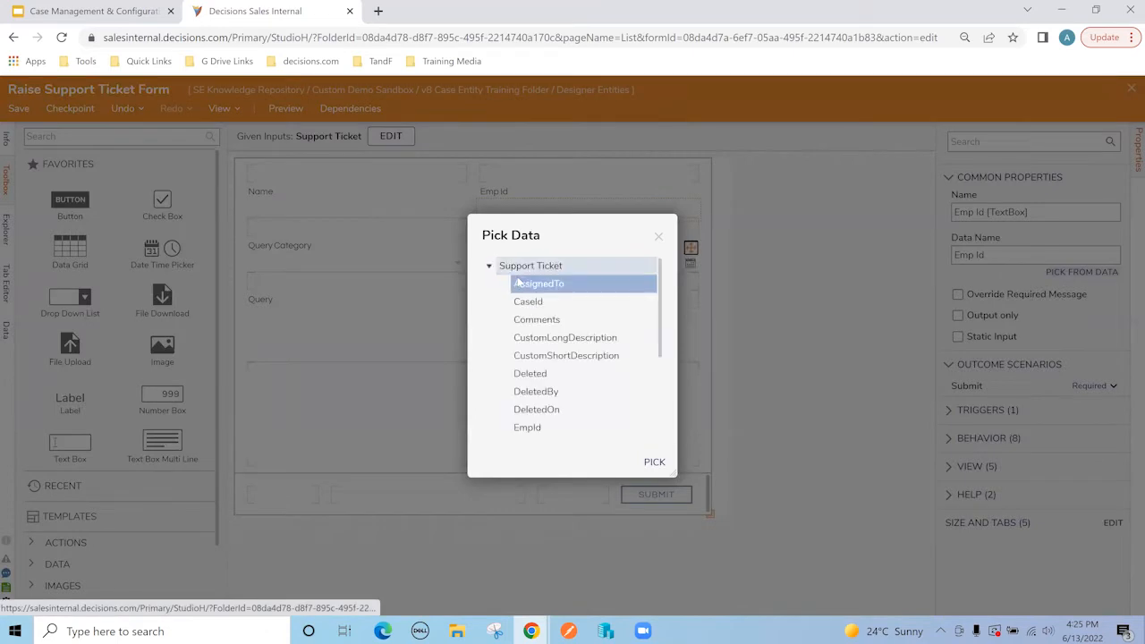
pyautogui.scroll(-2, 546, 383)
pyautogui.click(549, 354)
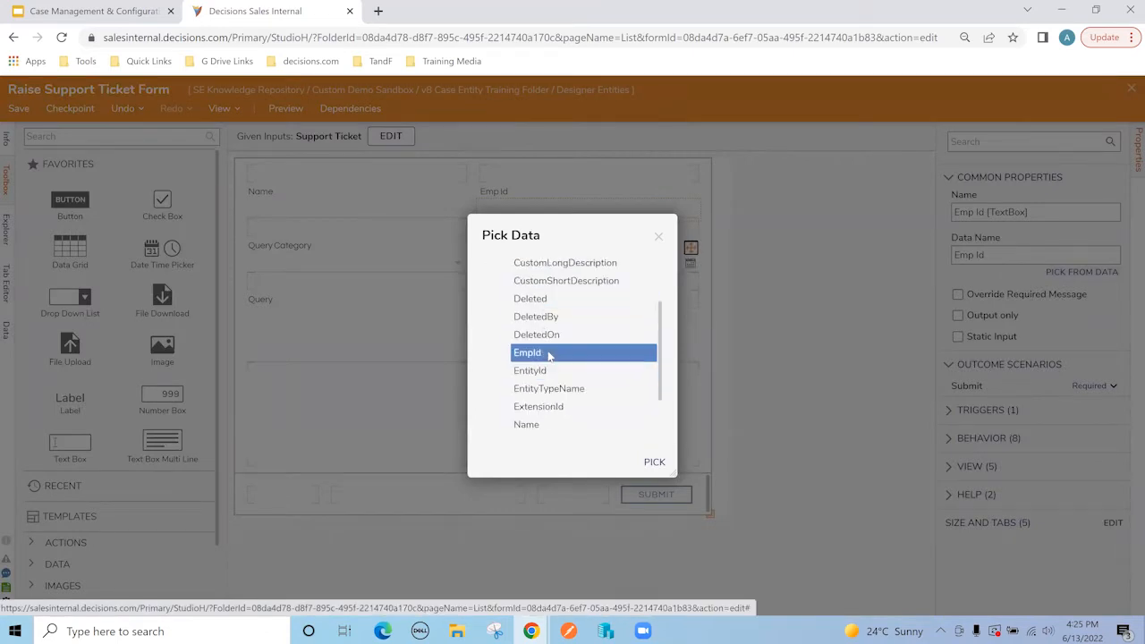
pyautogui.click(654, 462)
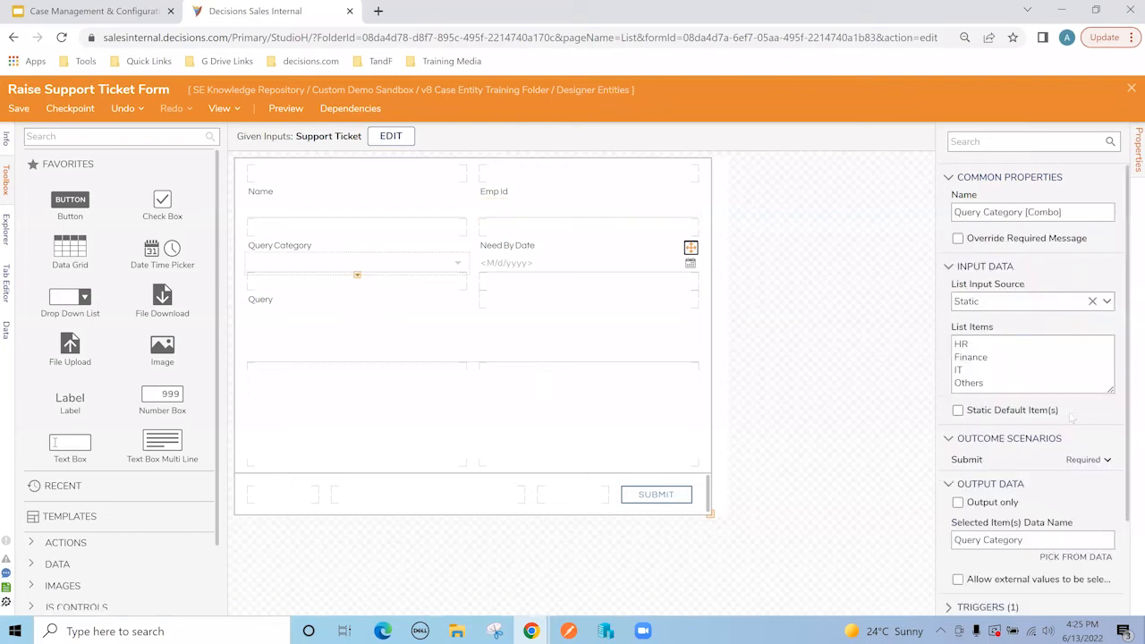
# Step: Bind Query Category and Need By Date to Support Ticket's QueryCategory and NeedByDate
pyautogui.scroll(-1, 1073, 456)
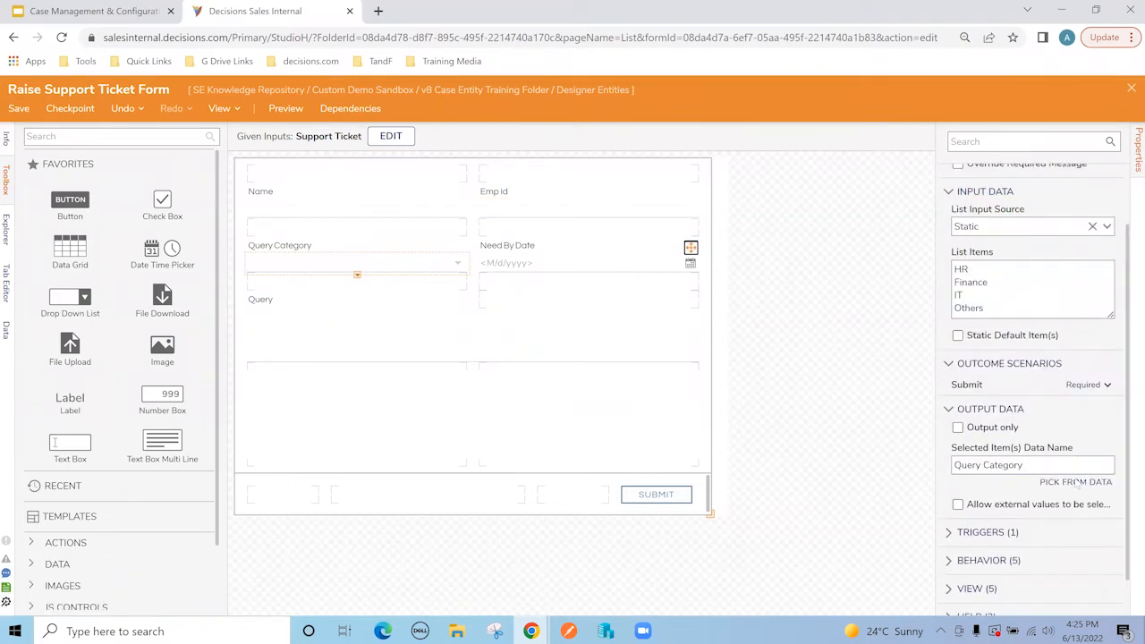
pyautogui.click(1075, 482)
pyautogui.scroll(-3, 564, 349)
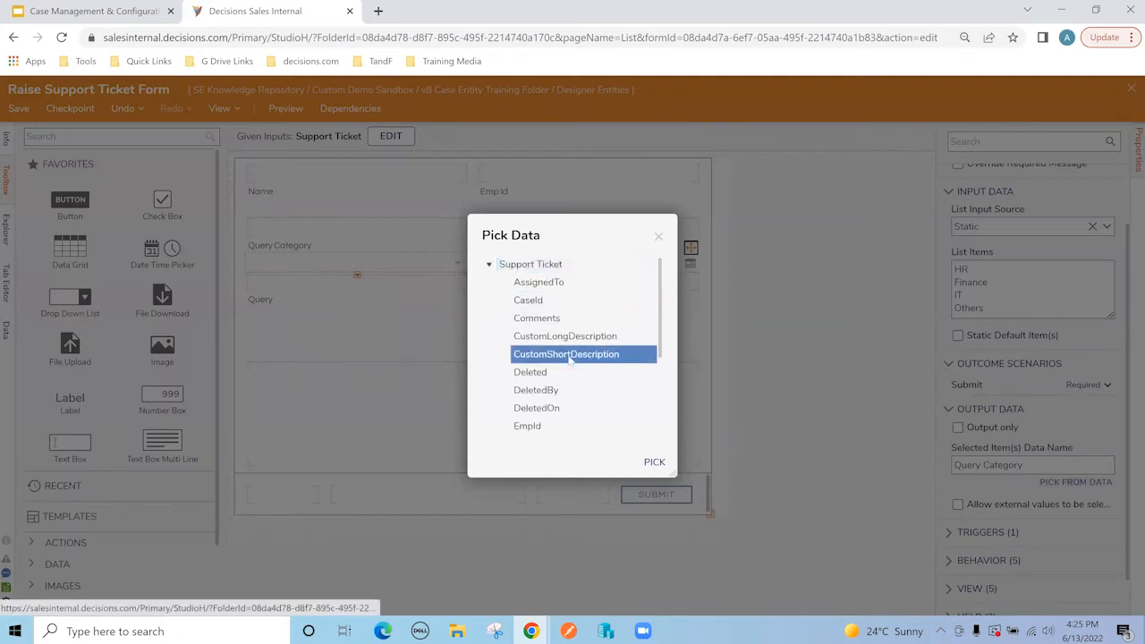
pyautogui.click(578, 424)
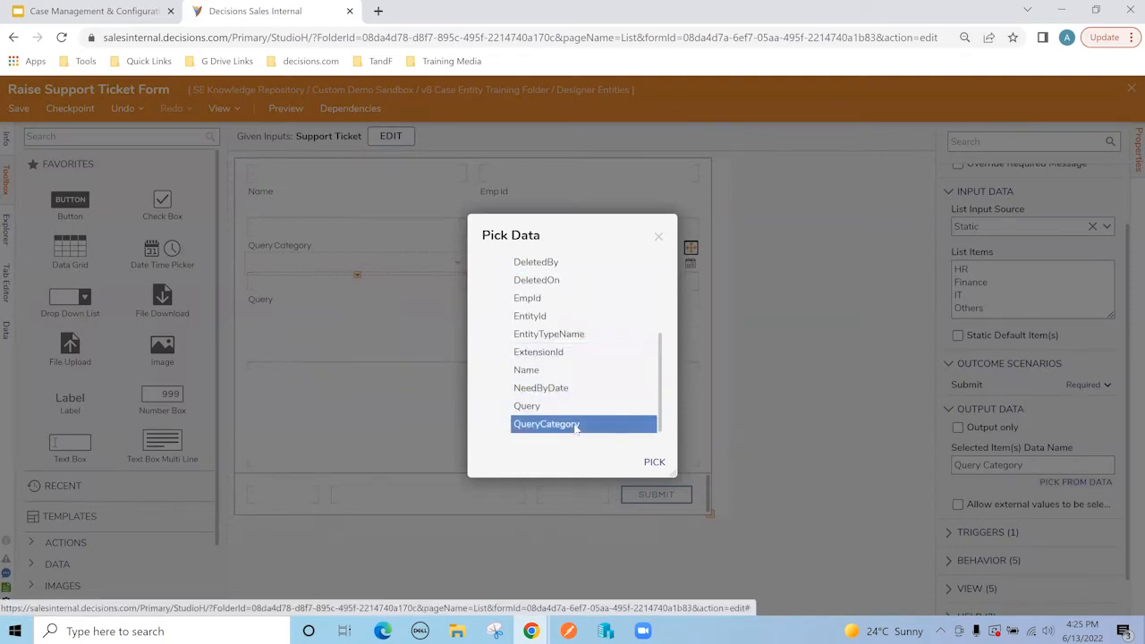
pyautogui.click(654, 461)
pyautogui.click(546, 268)
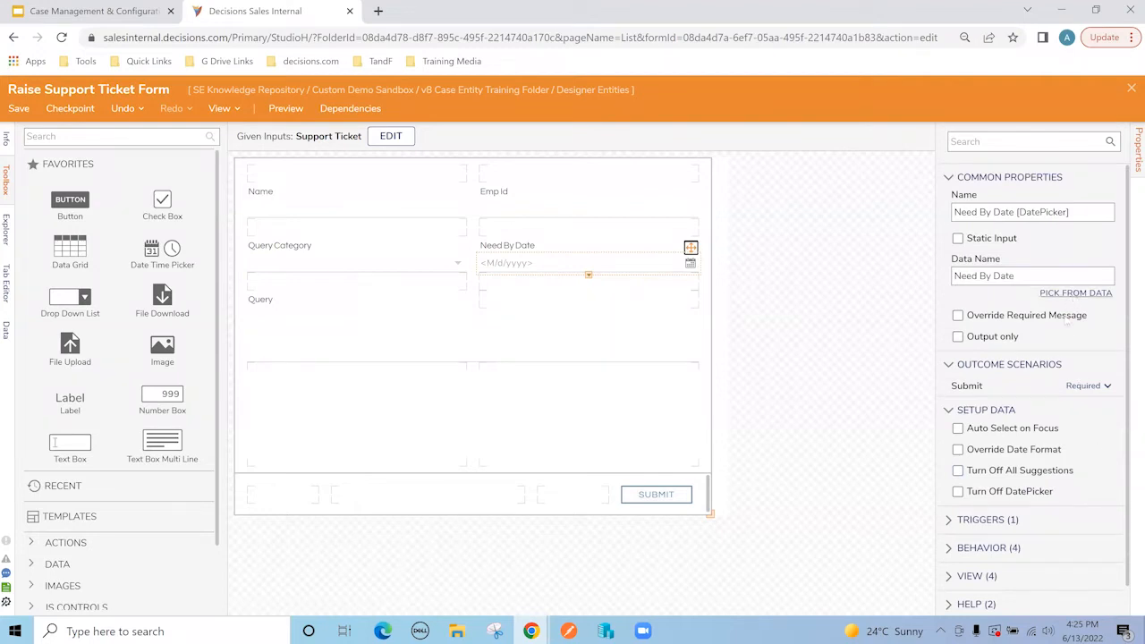
pyautogui.click(1074, 293)
pyautogui.click(489, 267)
pyautogui.scroll(-5, 558, 353)
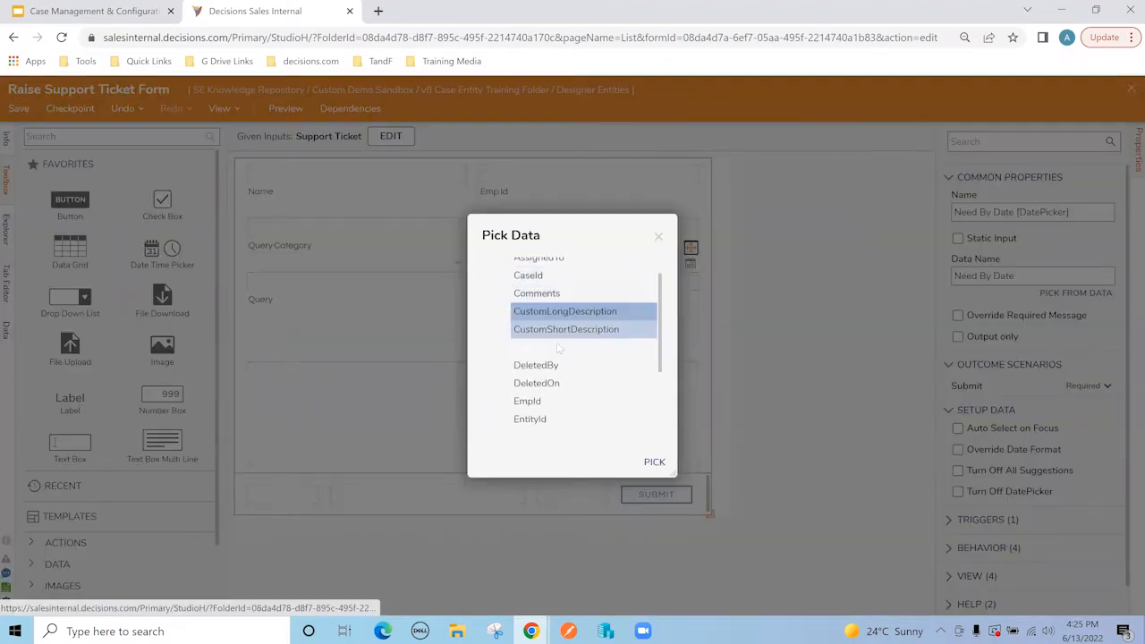
pyautogui.click(550, 388)
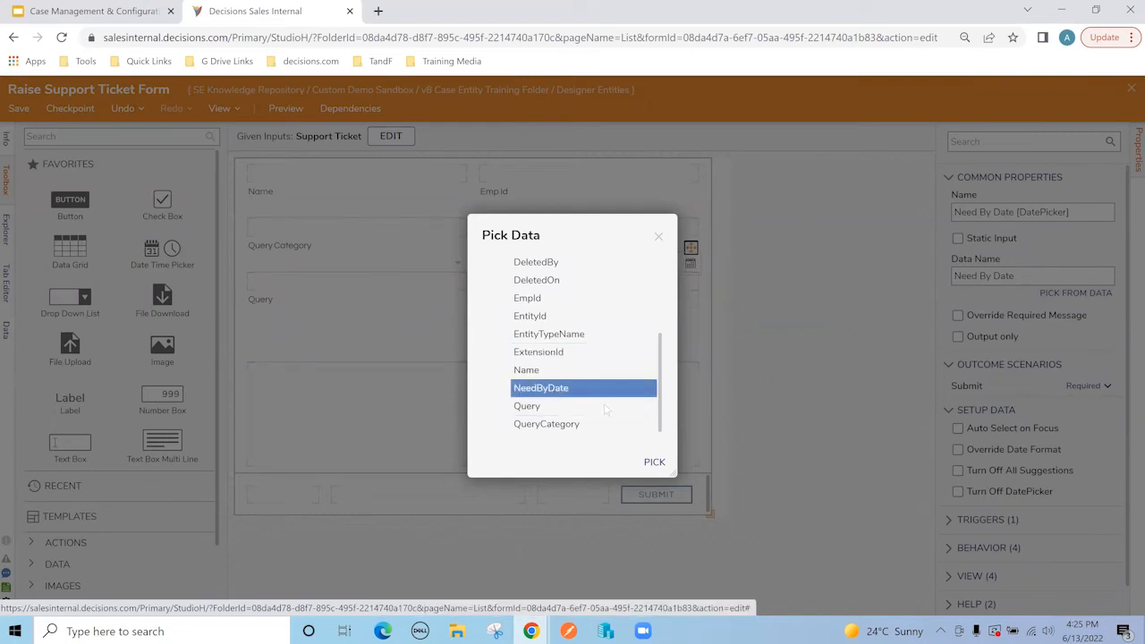
pyautogui.click(654, 461)
# Step: Bind the Query text area to Support Ticket's Query field and close the designer
pyautogui.click(350, 344)
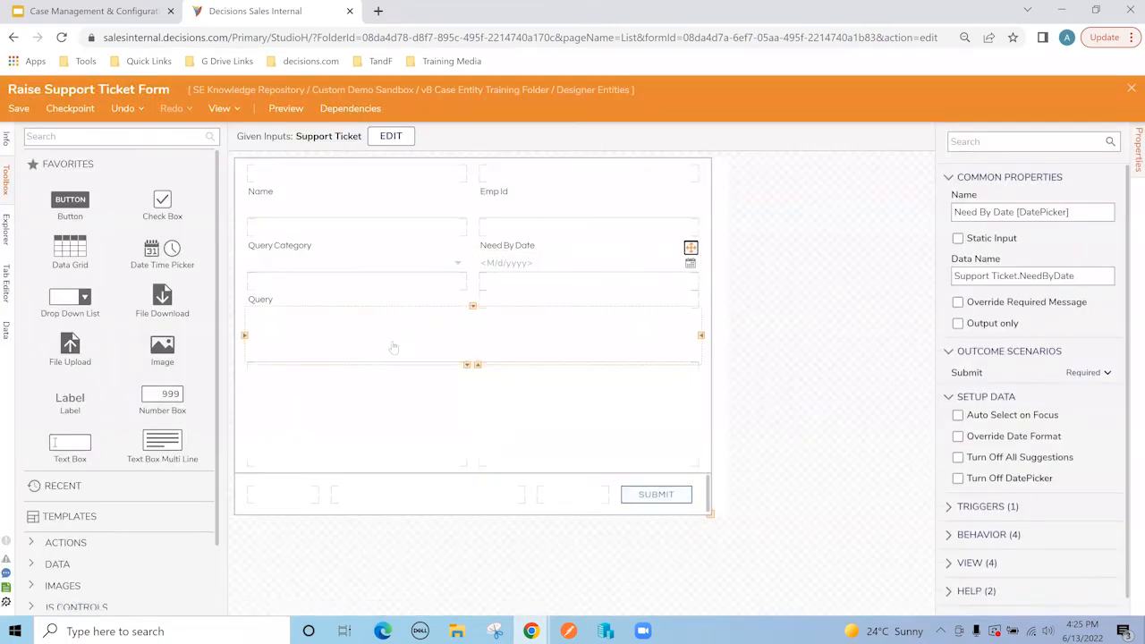
pyautogui.click(1076, 295)
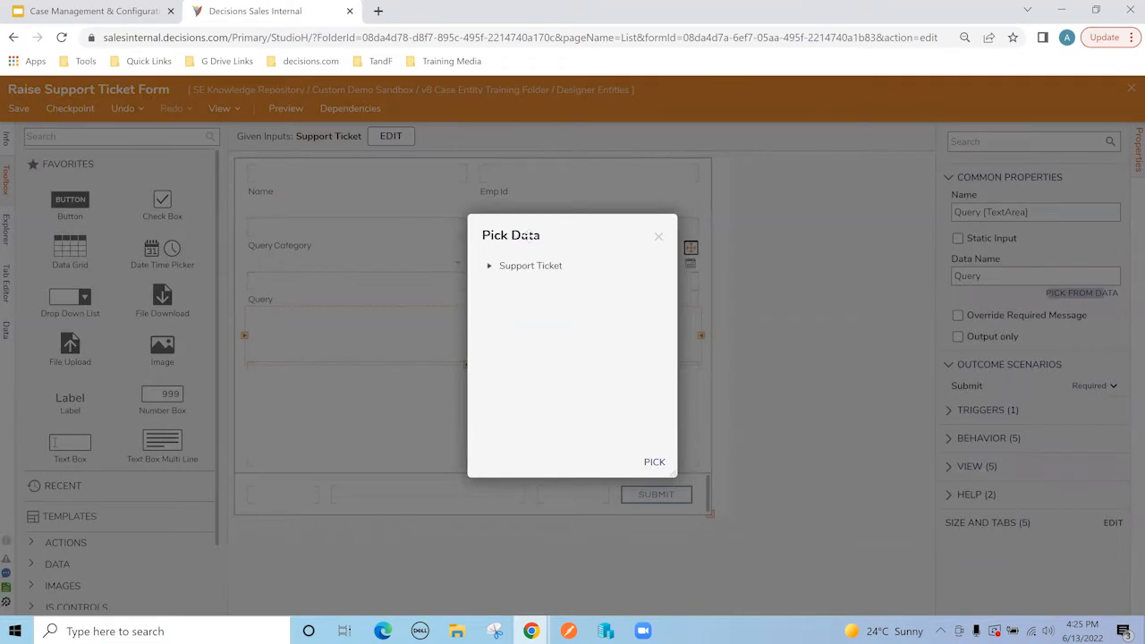
pyautogui.click(489, 266)
pyautogui.scroll(-5, 561, 368)
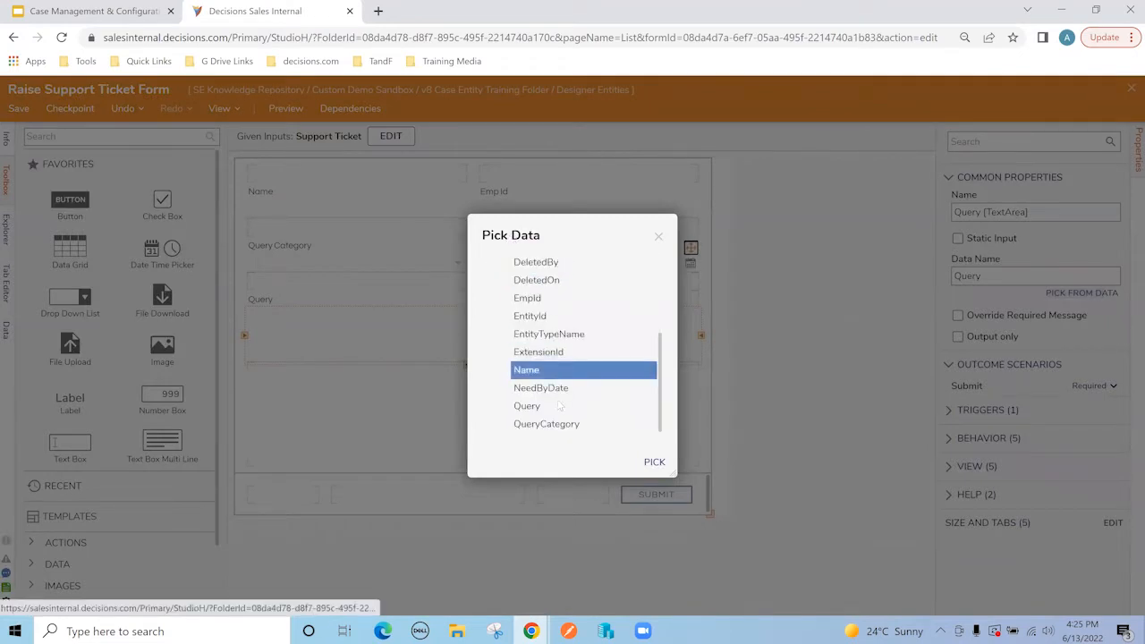
pyautogui.click(537, 405)
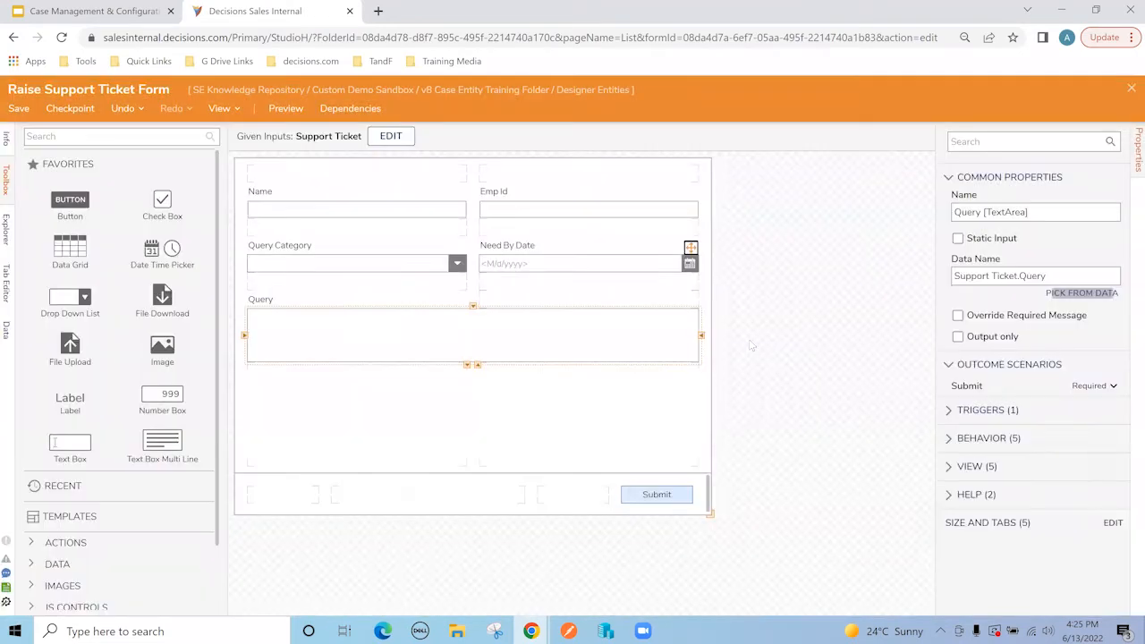
pyautogui.click(764, 340)
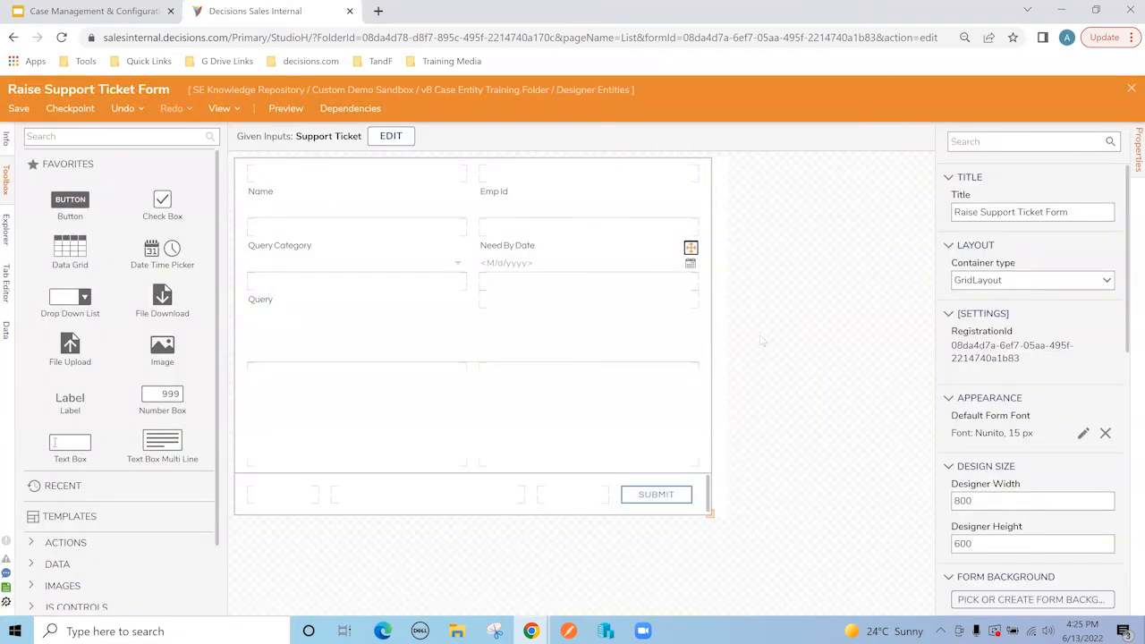
pyautogui.click(1132, 88)
# Step: Save Raise Support Ticket Form, then copy it as 'Review Support Ticket Form'
pyautogui.click(730, 421)
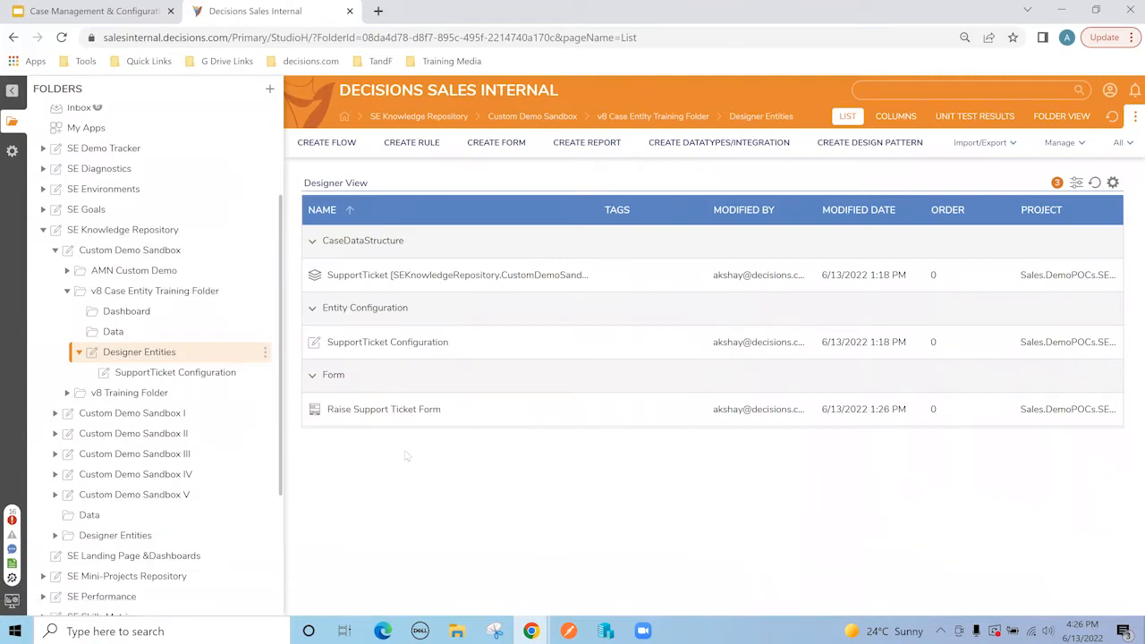
pyautogui.rightClick(400, 412)
pyautogui.moveTo(400, 420)
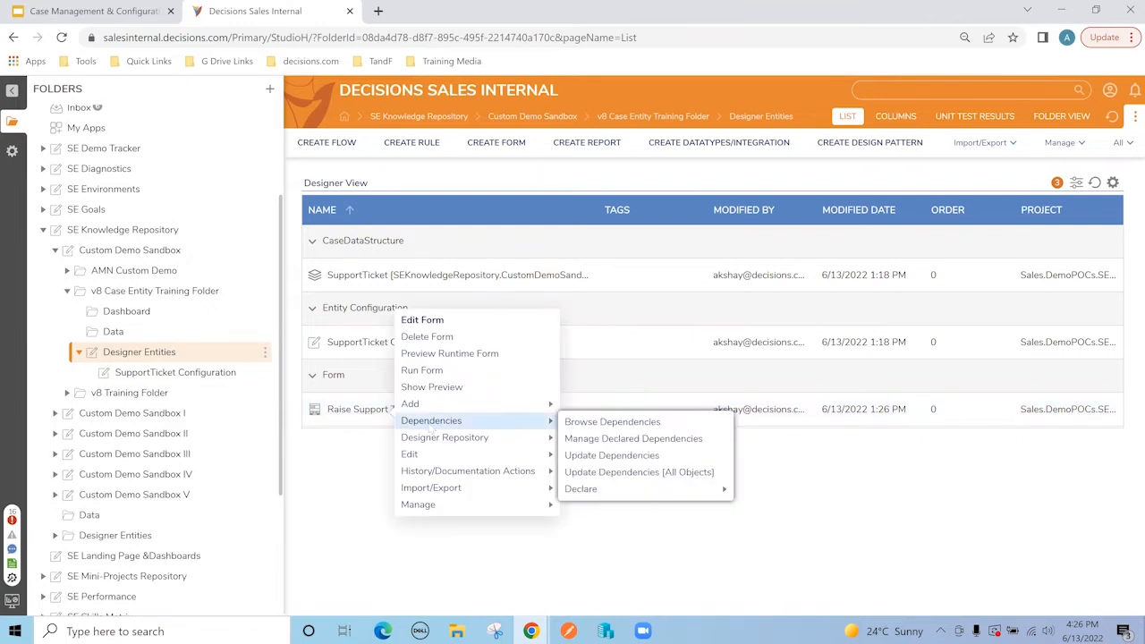
pyautogui.moveTo(434, 453)
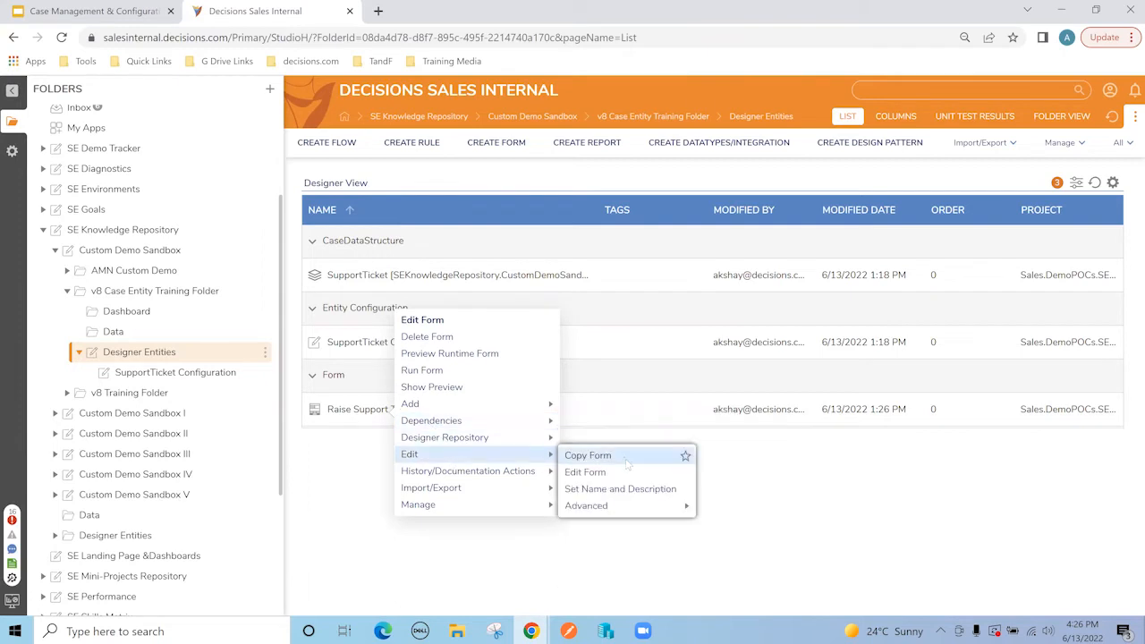
pyautogui.click(588, 455)
pyautogui.doubleClick(503, 221)
pyautogui.tripleClick(502, 221)
pyautogui.write('Review Support Ticket Form')
pyautogui.click(693, 542)
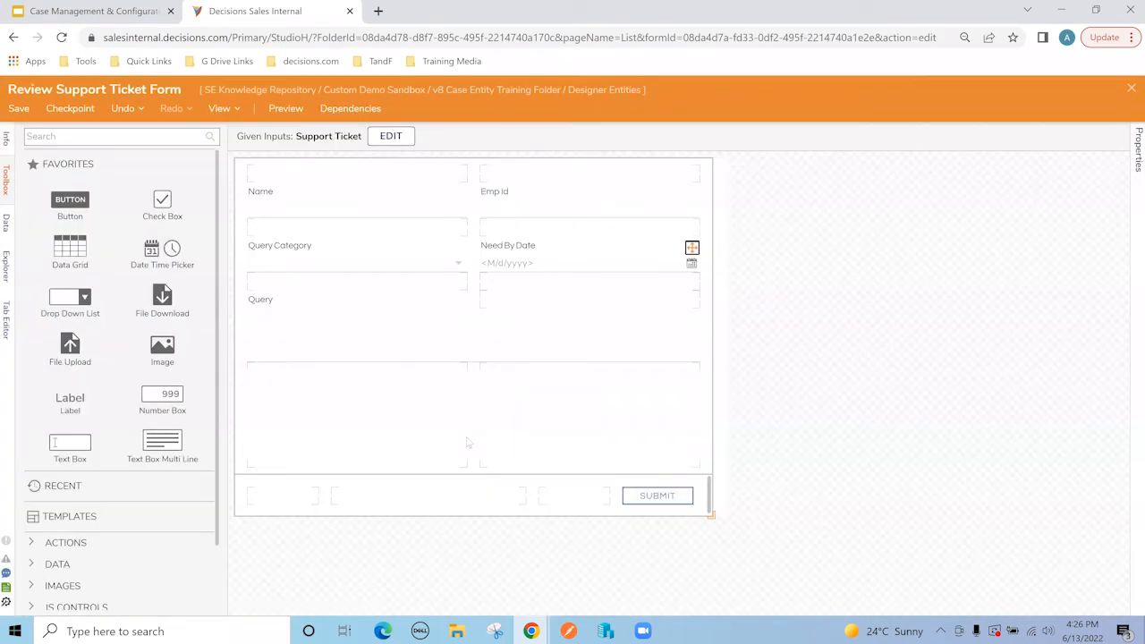
# Step: Give the form's layout grid three 30-high rows before the final 1* row in Advanced Layout
pyautogui.click(414, 425)
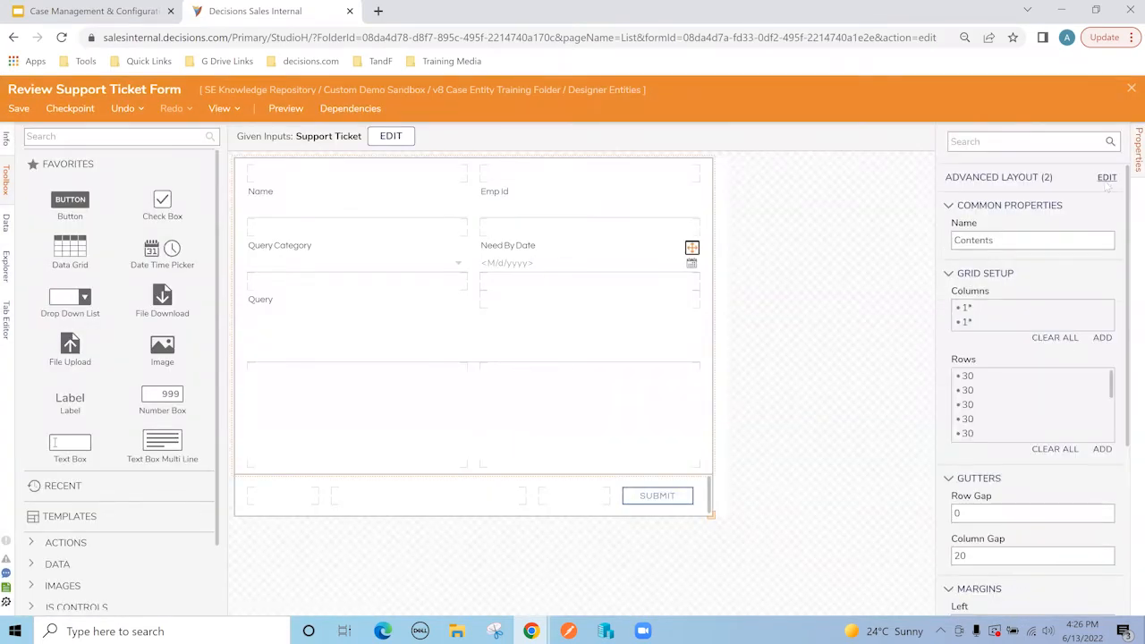
pyautogui.click(1106, 177)
pyautogui.scroll(-3, 489, 348)
pyautogui.click(489, 348)
pyautogui.press('BackSpace')
pyautogui.press('BackSpace')
pyautogui.write('30')
pyautogui.press('Return')
pyautogui.write('30')
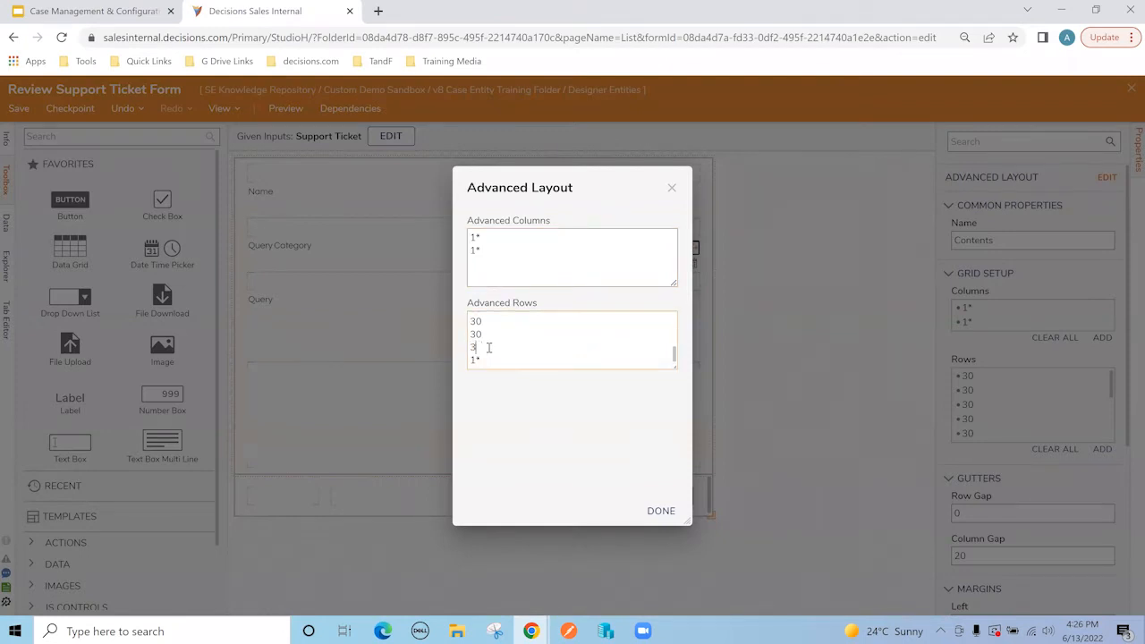
pyautogui.press('Return')
pyautogui.write('30 30')
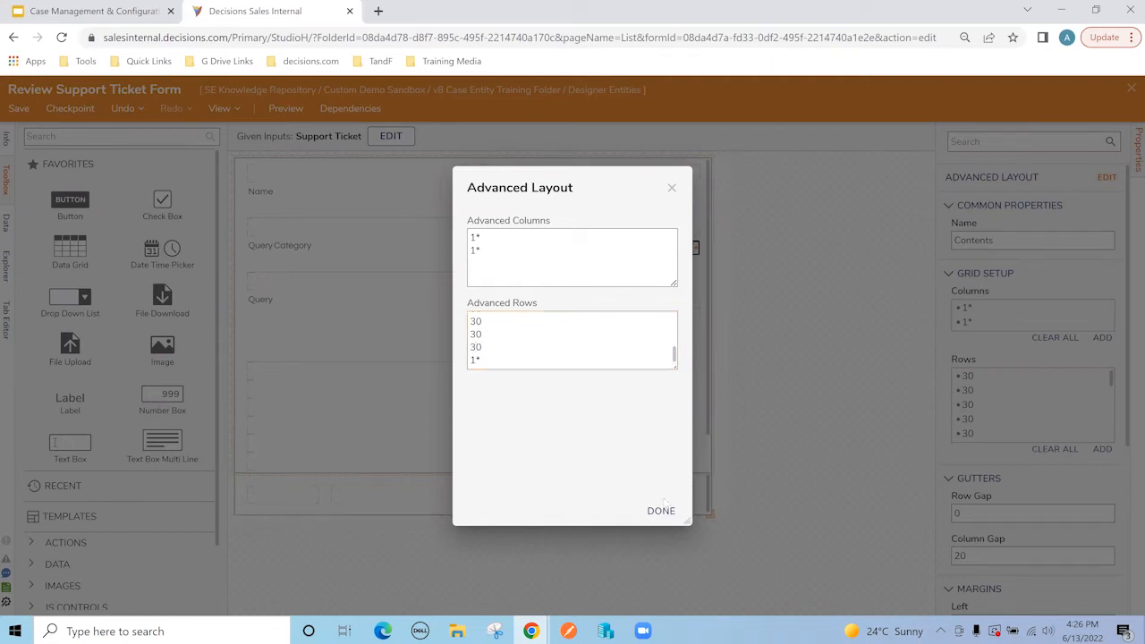
pyautogui.click(662, 508)
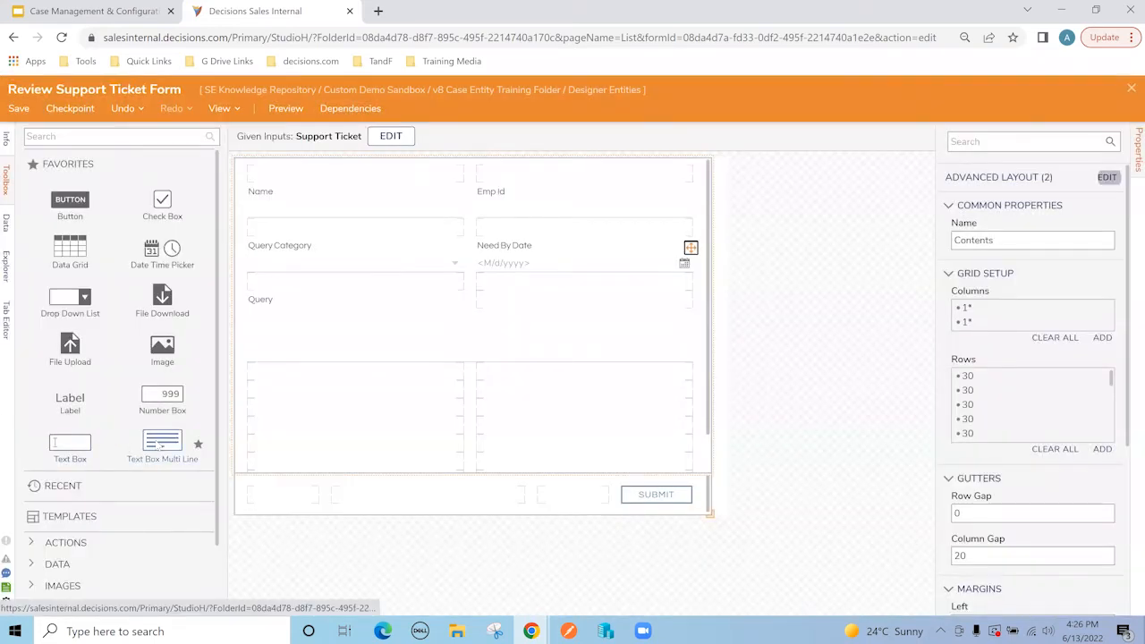
# Step: Add a text area named Comments spanning both columns and one row taller
pyautogui.moveTo(159, 447); pyautogui.dragTo(314, 406)
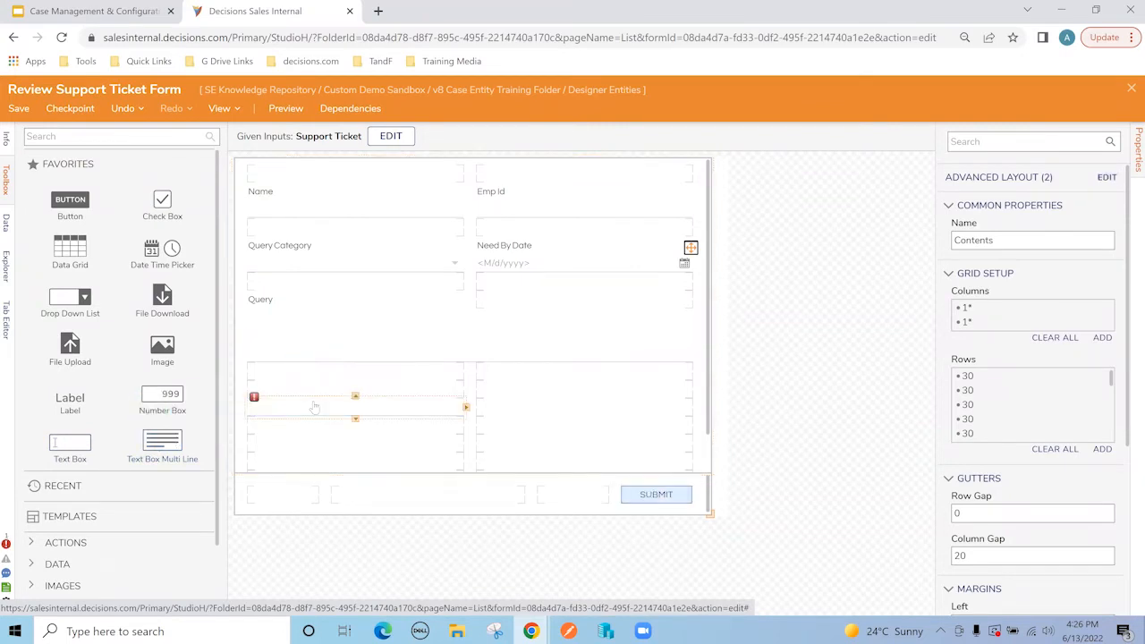
pyautogui.write('C')
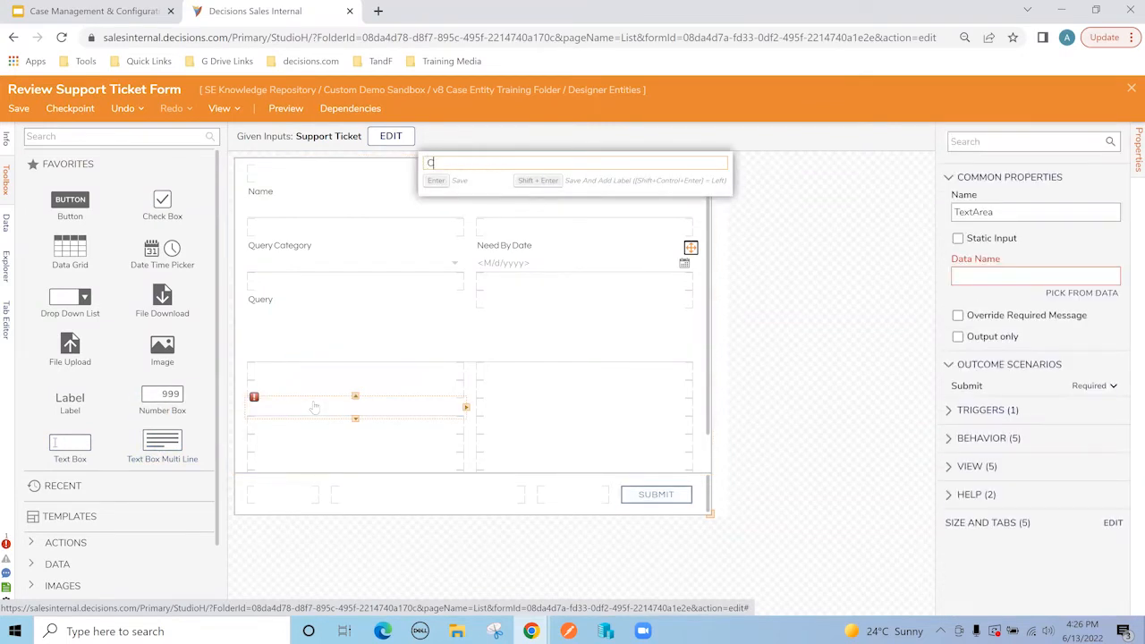
pyautogui.write('omments')
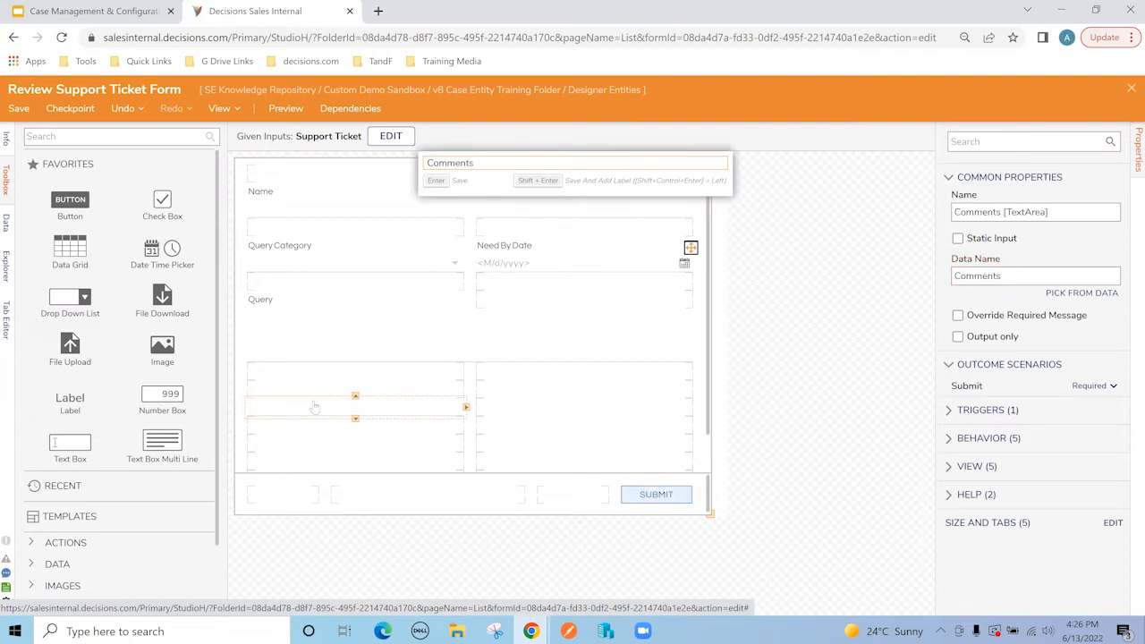
pyautogui.press('Return')
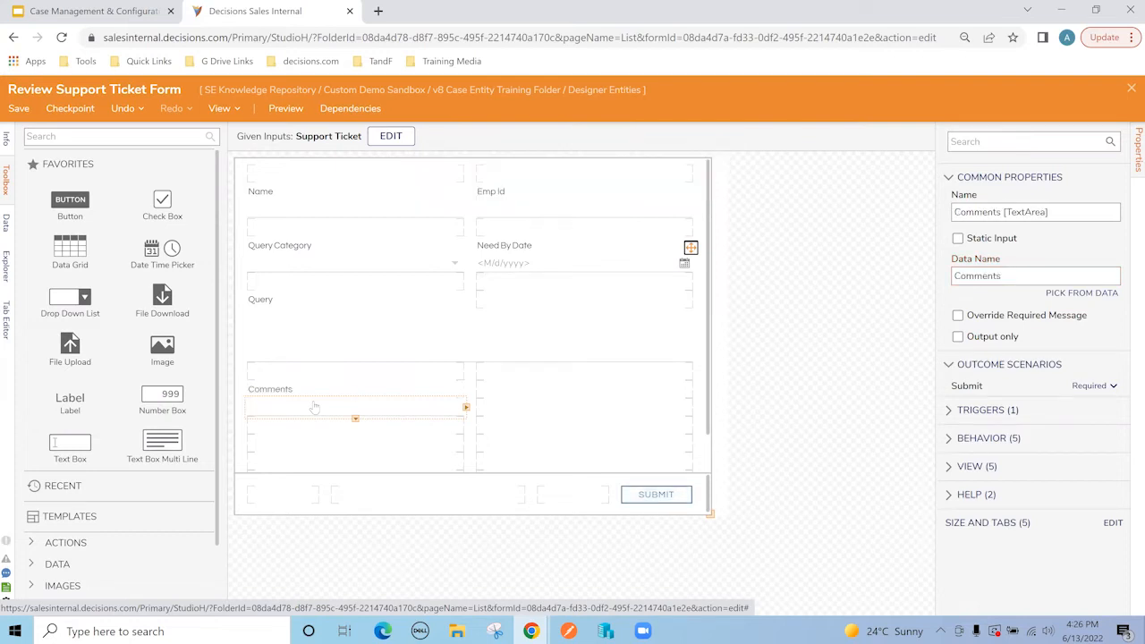
pyautogui.click(466, 408)
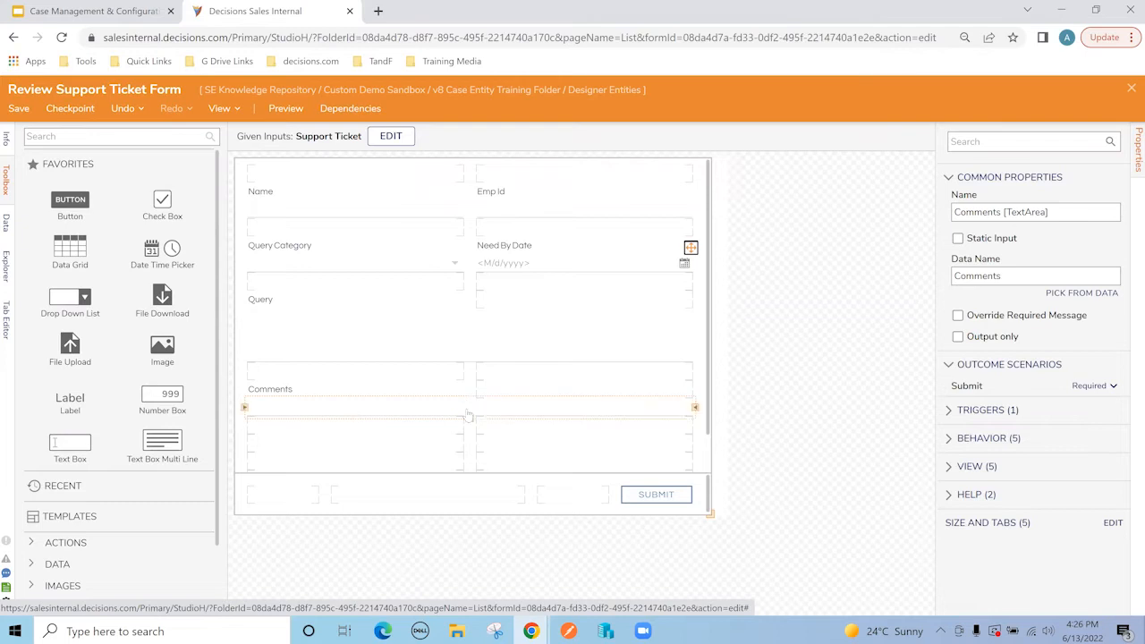
pyautogui.moveTo(470, 420); pyautogui.dragTo(470, 437)
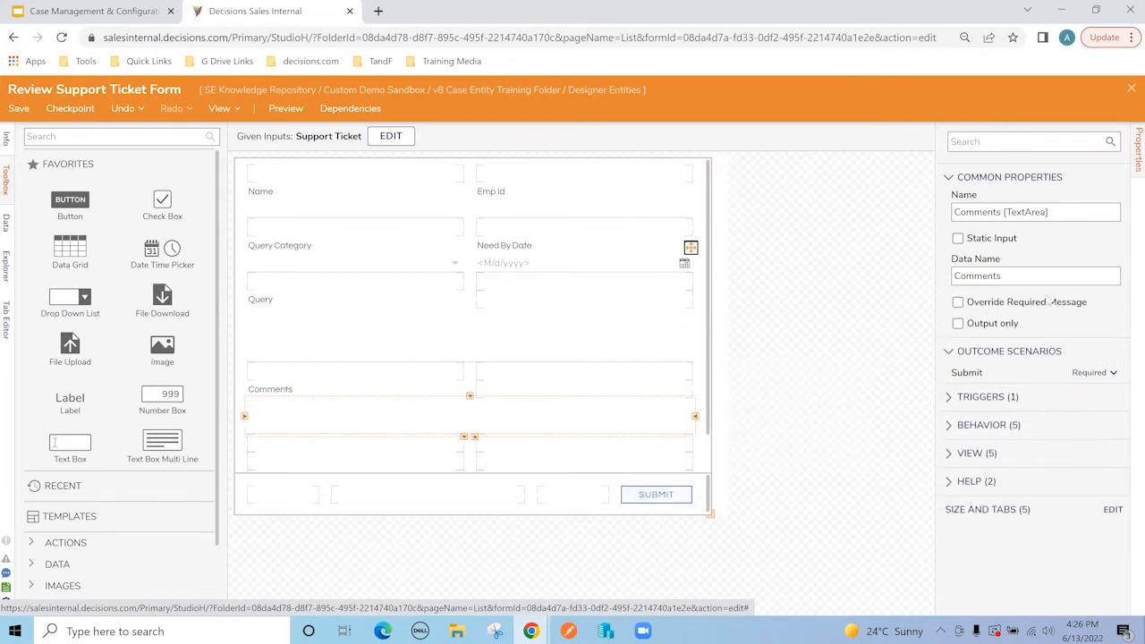
# Step: Bind the Comments text area to Support Ticket.Comments via Pick From Data
pyautogui.click(1059, 293)
pyautogui.click(489, 266)
pyautogui.scroll(-3, 566, 382)
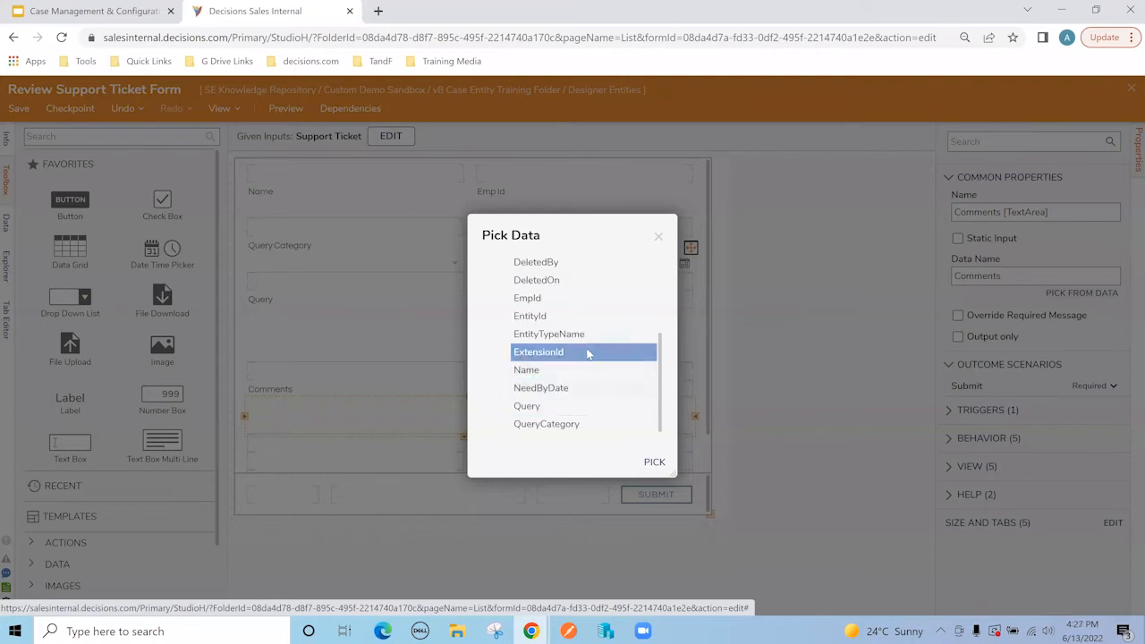
pyautogui.scroll(3, 563, 353)
pyautogui.click(559, 322)
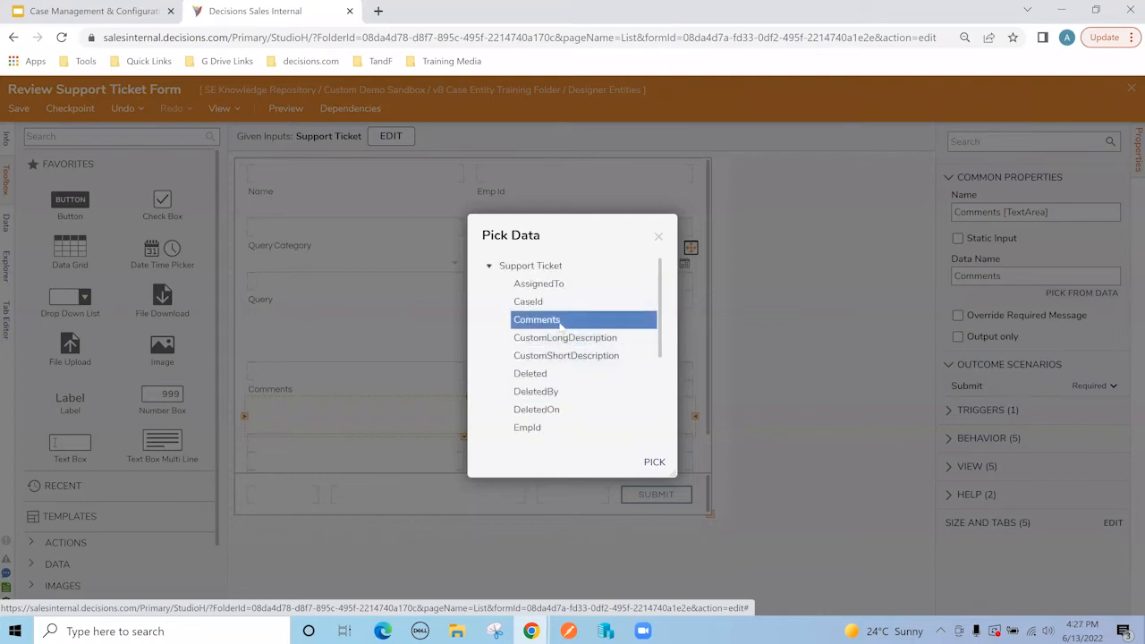
pyautogui.click(655, 463)
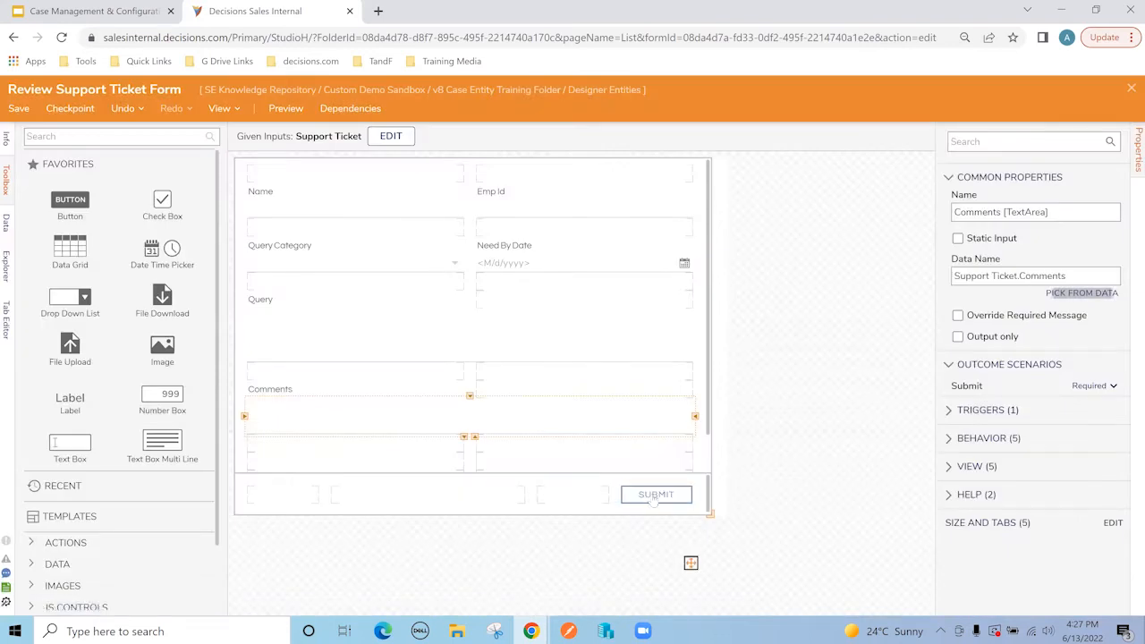
pyautogui.click(653, 496)
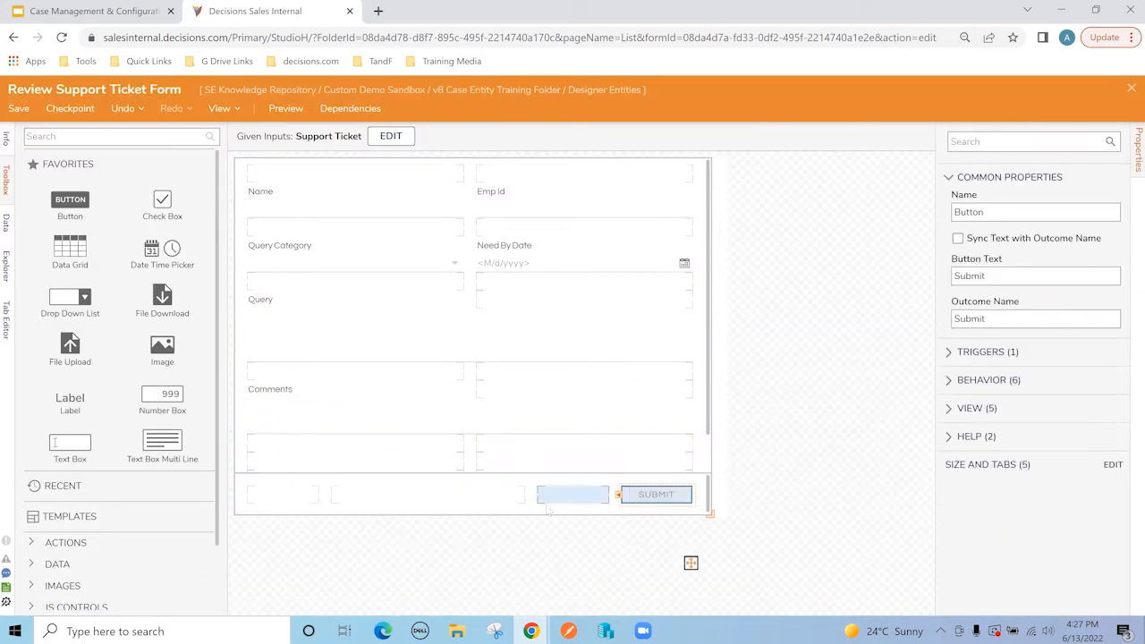
# Step: Add a 'Put On Hold' button left of Submit, then close the form designer
pyautogui.moveTo(54, 208); pyautogui.dragTo(563, 506)
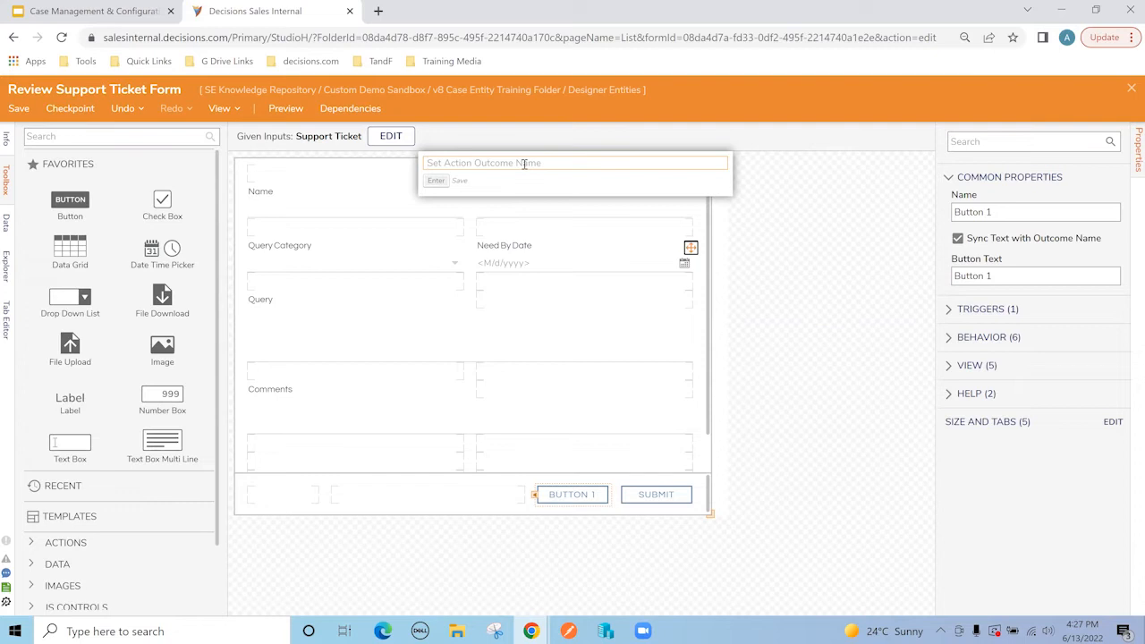
pyautogui.write('Put on Hold')
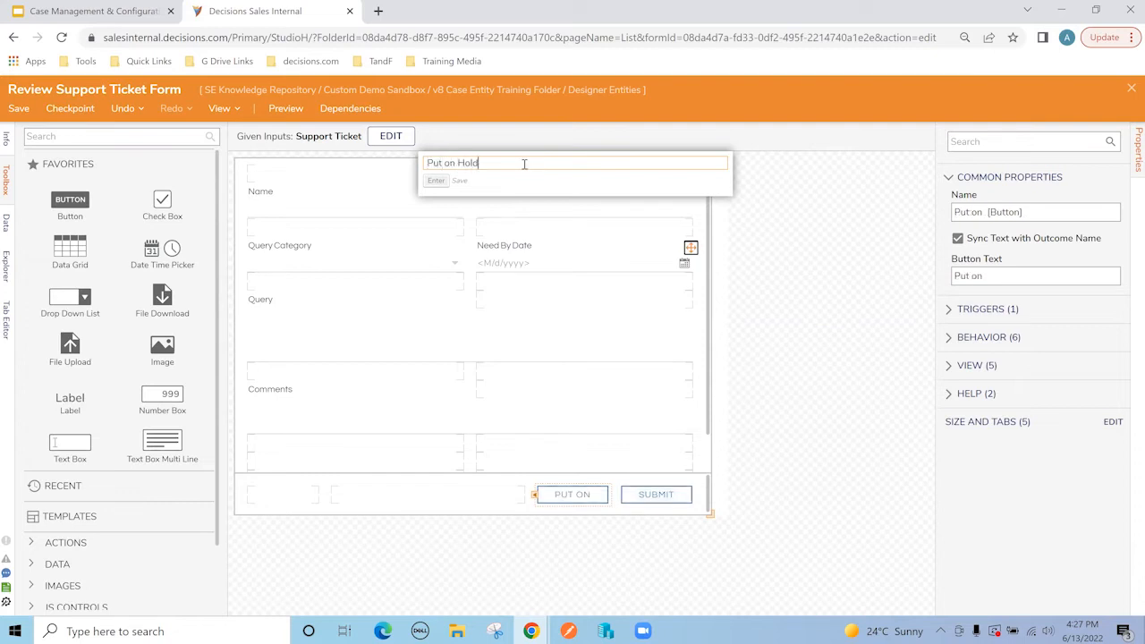
pyautogui.press('BackSpace')
pyautogui.press('BackSpace')
pyautogui.write('On')
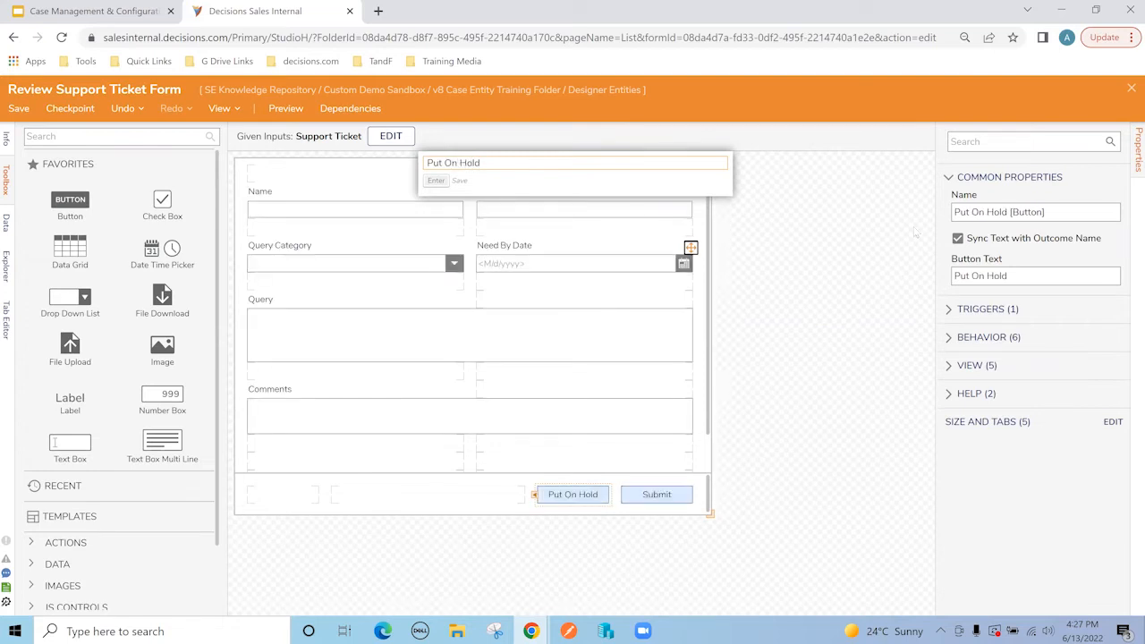
pyautogui.click(832, 274)
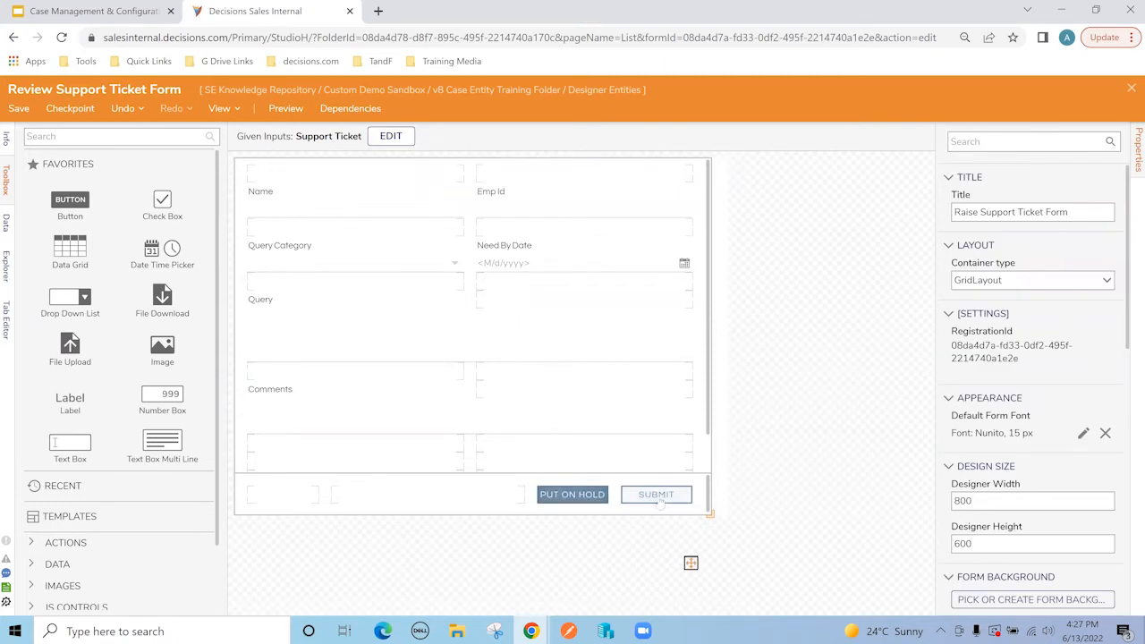
pyautogui.click(1129, 92)
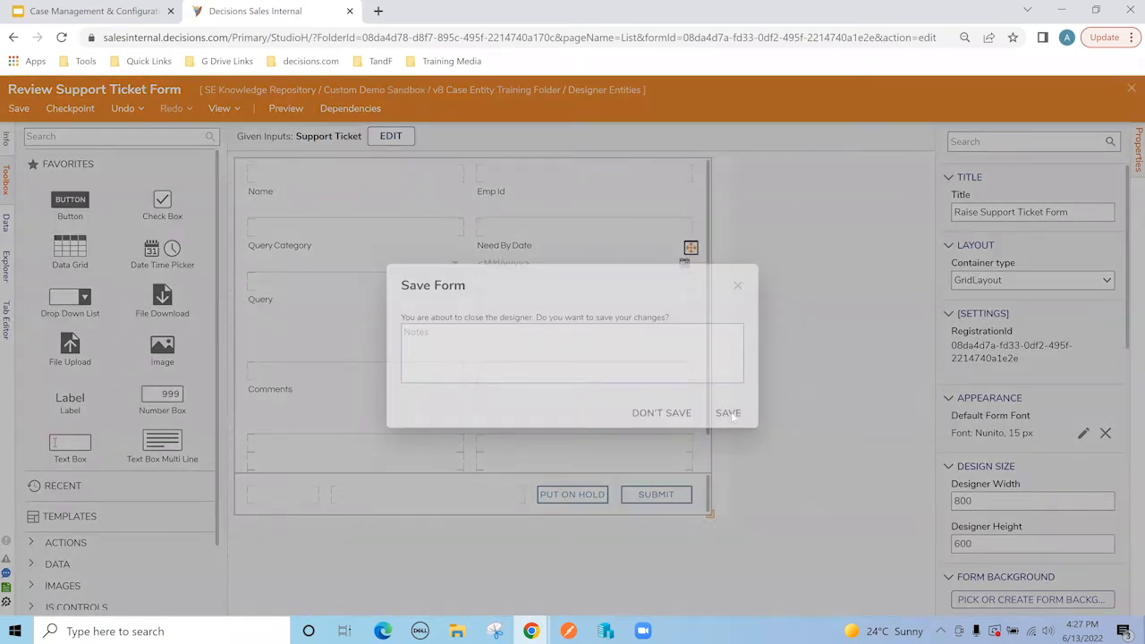
# Step: Save the review form and copy it as 'Re-Submit Support Ticket Form'
pyautogui.click(729, 412)
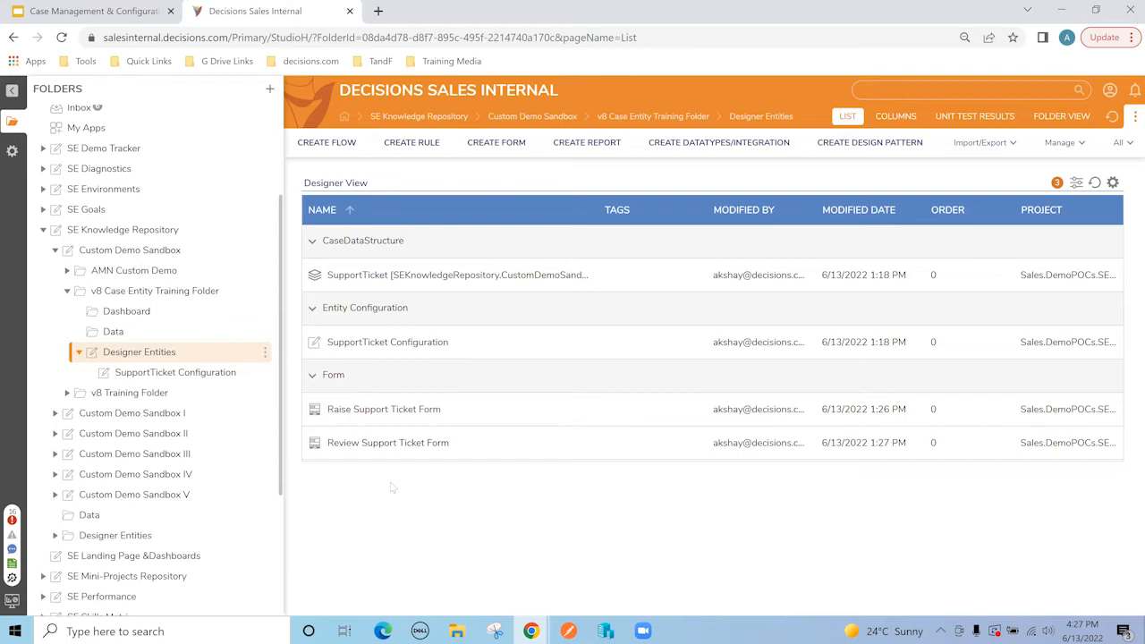
pyautogui.rightClick(386, 444)
pyautogui.moveTo(480, 480)
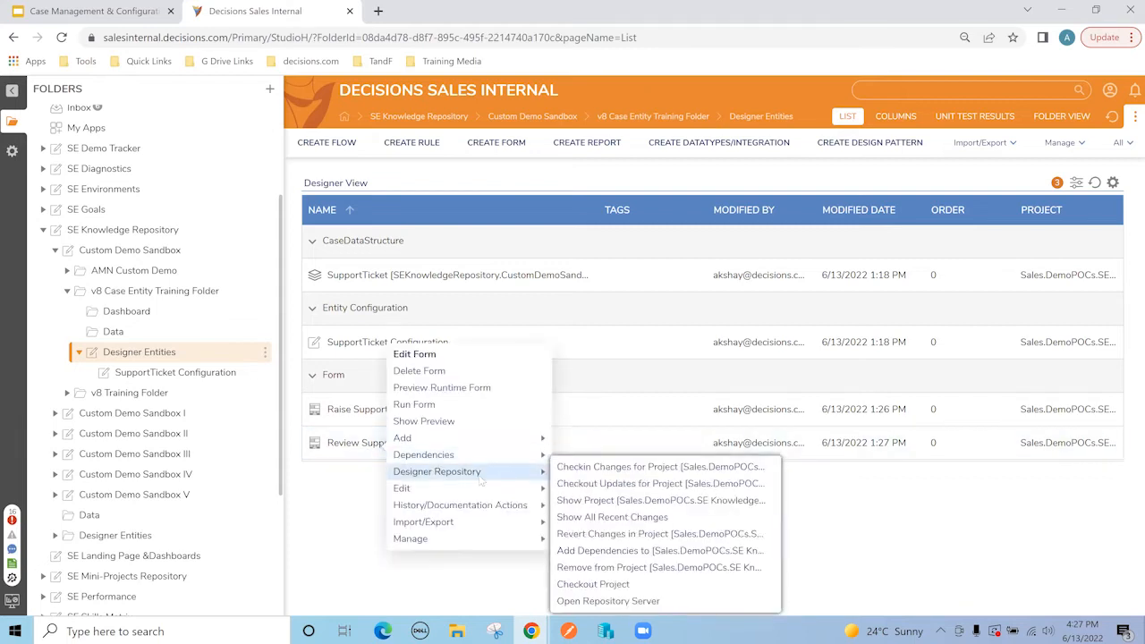
pyautogui.click(580, 490)
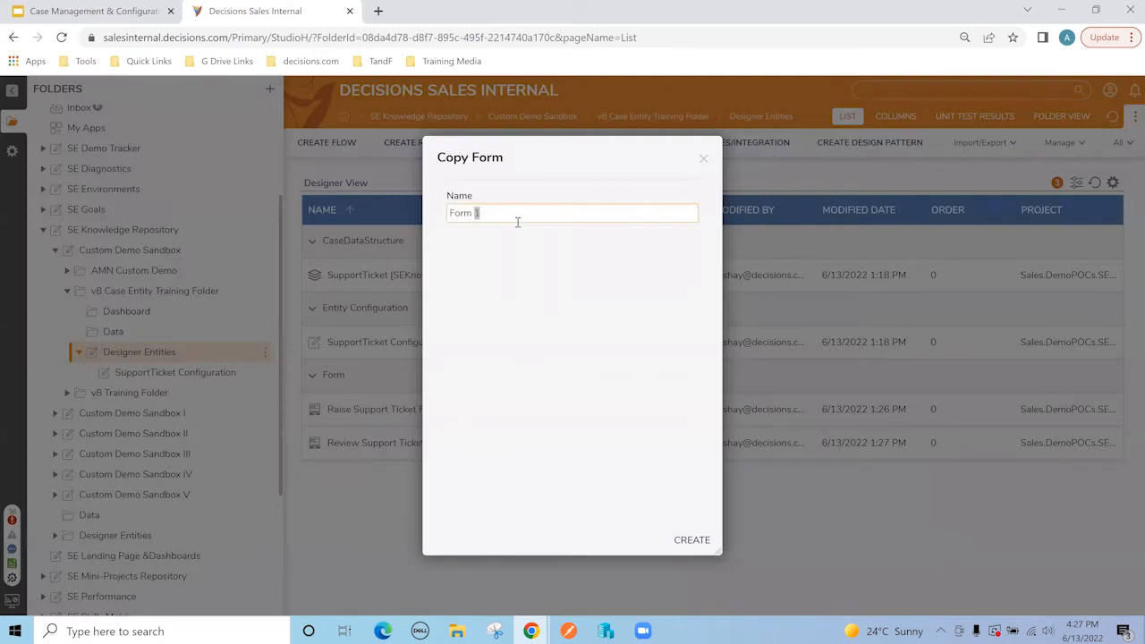
pyautogui.write('Re-Submit Support Ticket Form')
pyautogui.press('Return')
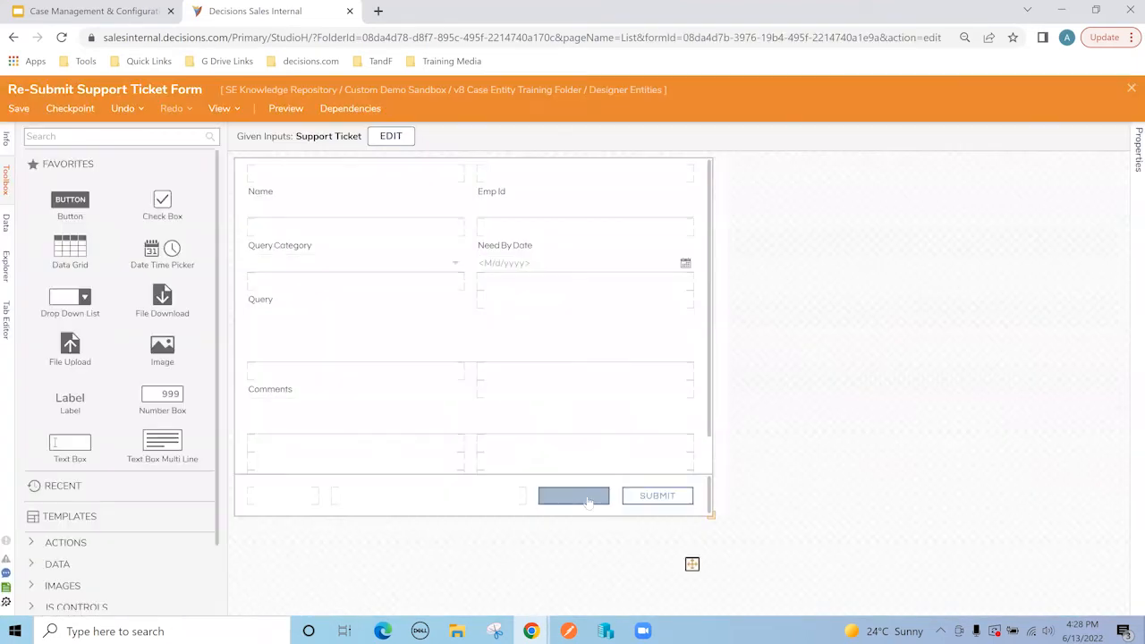
# Step: Change the Submit button's outcome name and button text to 'Re-Submit'
pyautogui.click(659, 497)
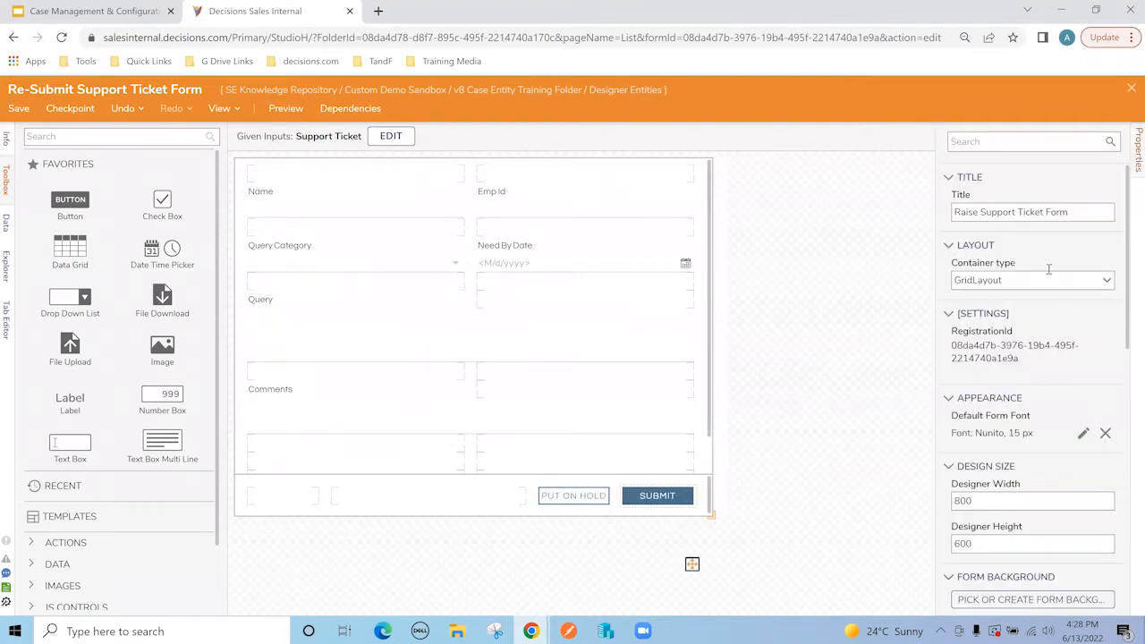
pyautogui.doubleClick(1017, 317)
pyautogui.write('Re-Submit')
pyautogui.tripleClick(999, 317)
pyautogui.doubleClick(991, 274)
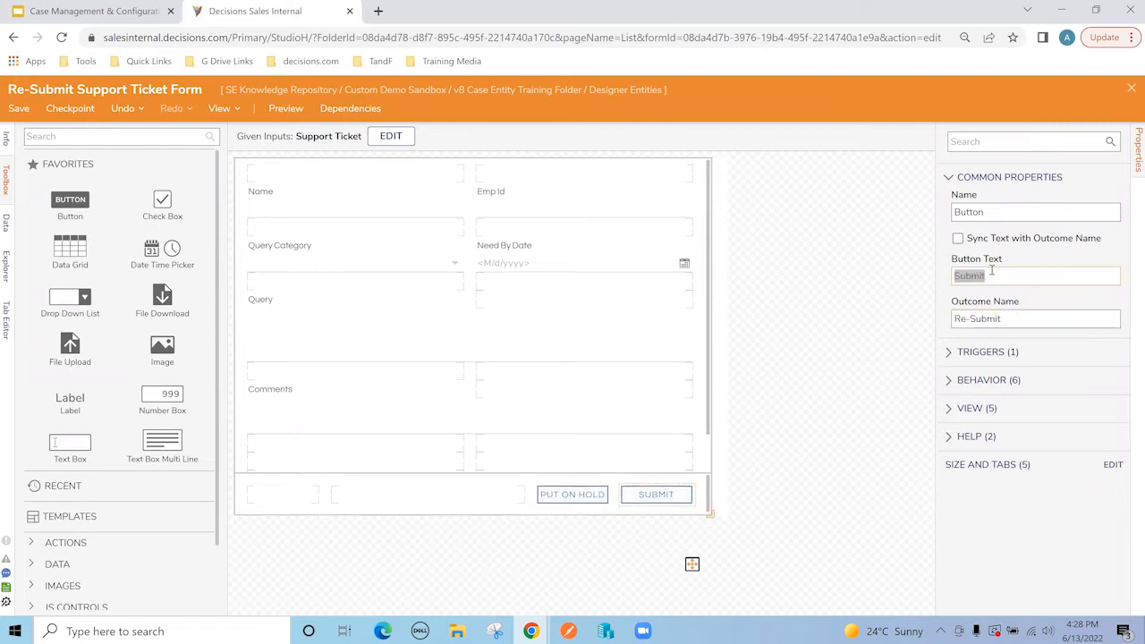
pyautogui.hotkey('ctrl', 'v')
# Step: Delete the Put On Hold button and save the Re-Submit form
pyautogui.click(570, 497)
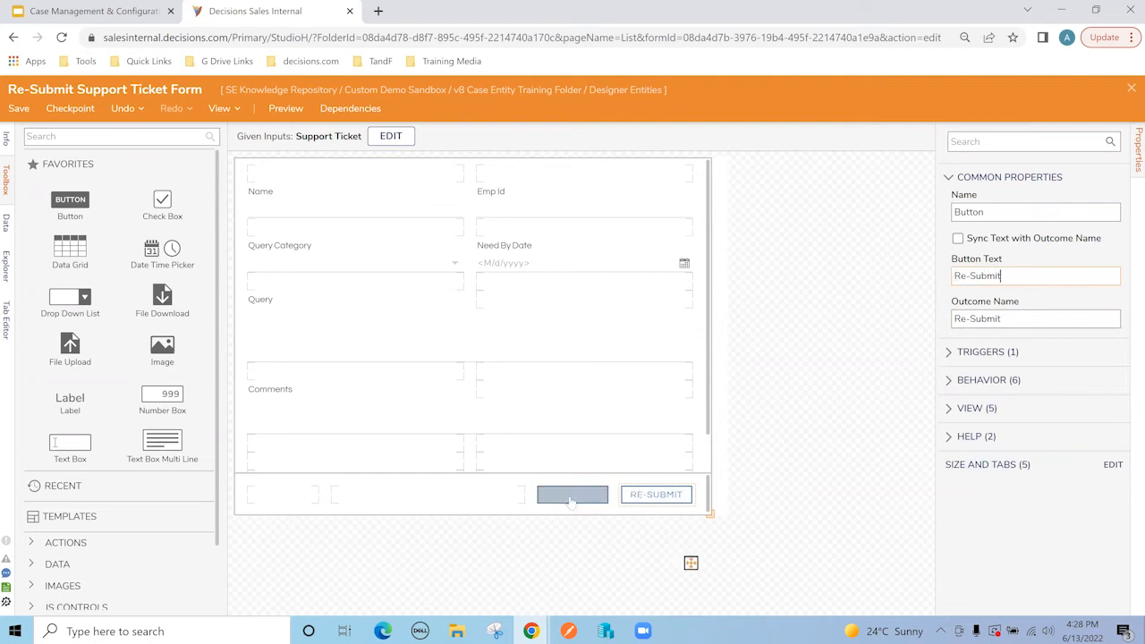
pyautogui.press('Delete')
pyautogui.rightClick(571, 500)
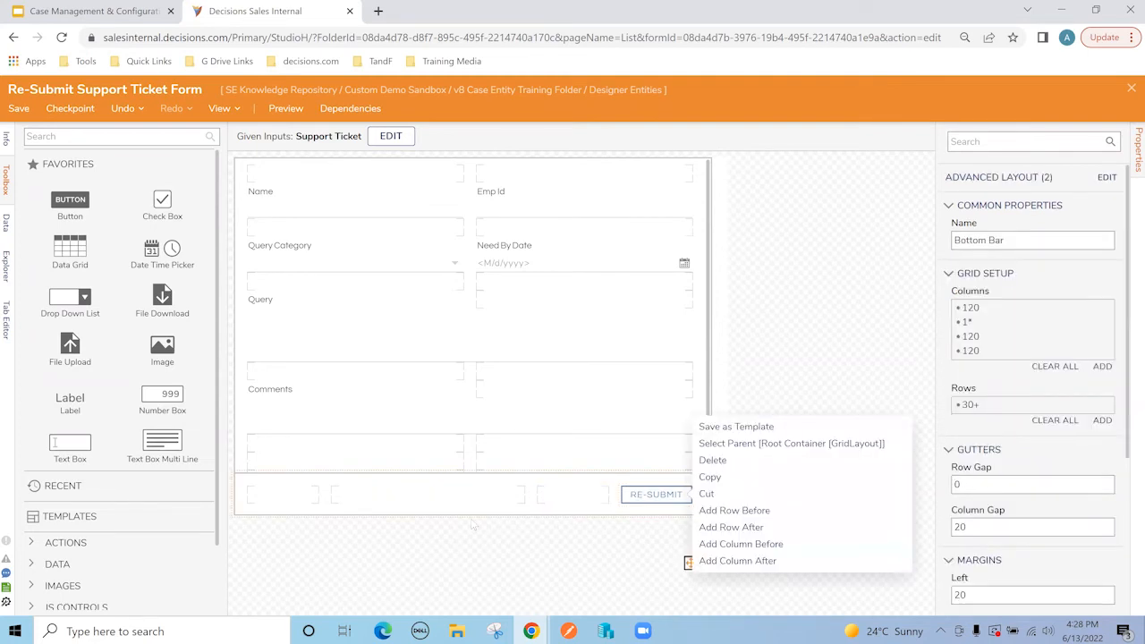
pyautogui.click(816, 328)
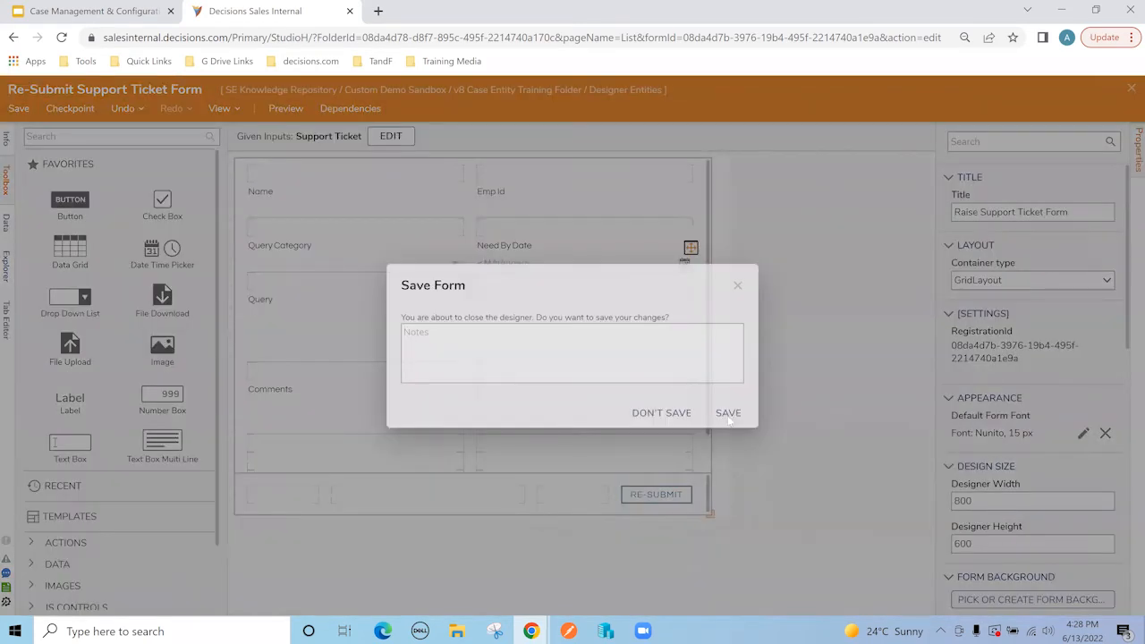
pyautogui.click(728, 417)
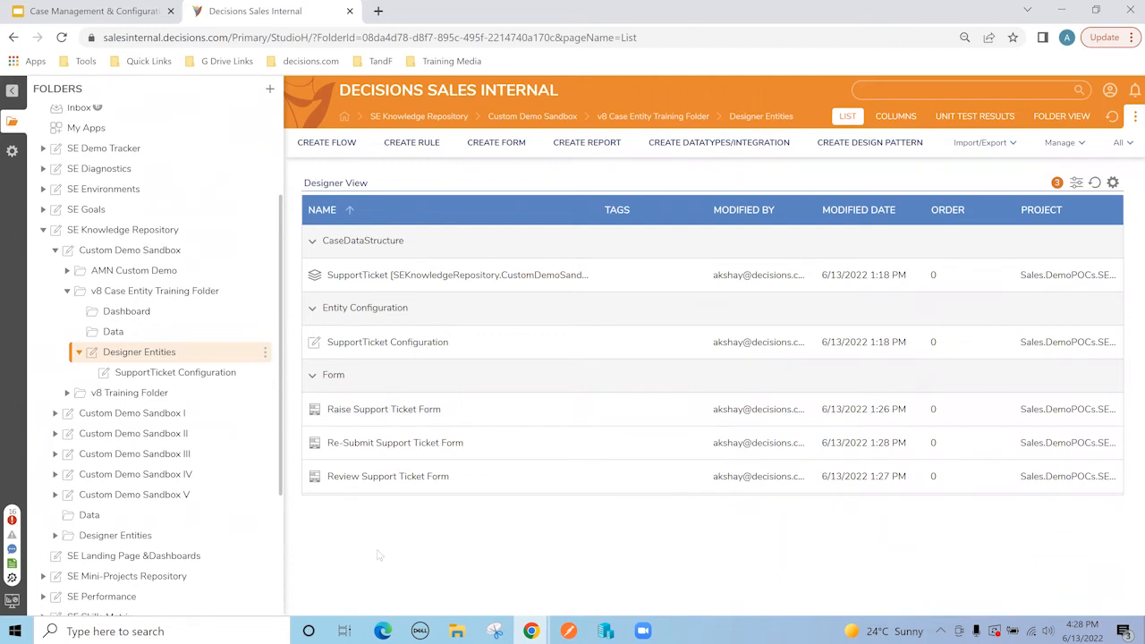
# Step: Copy the Review Support Ticket Form as 'View Support Ticket Form'
pyautogui.rightClick(365, 479)
pyautogui.moveTo(384, 516)
pyautogui.click(613, 523)
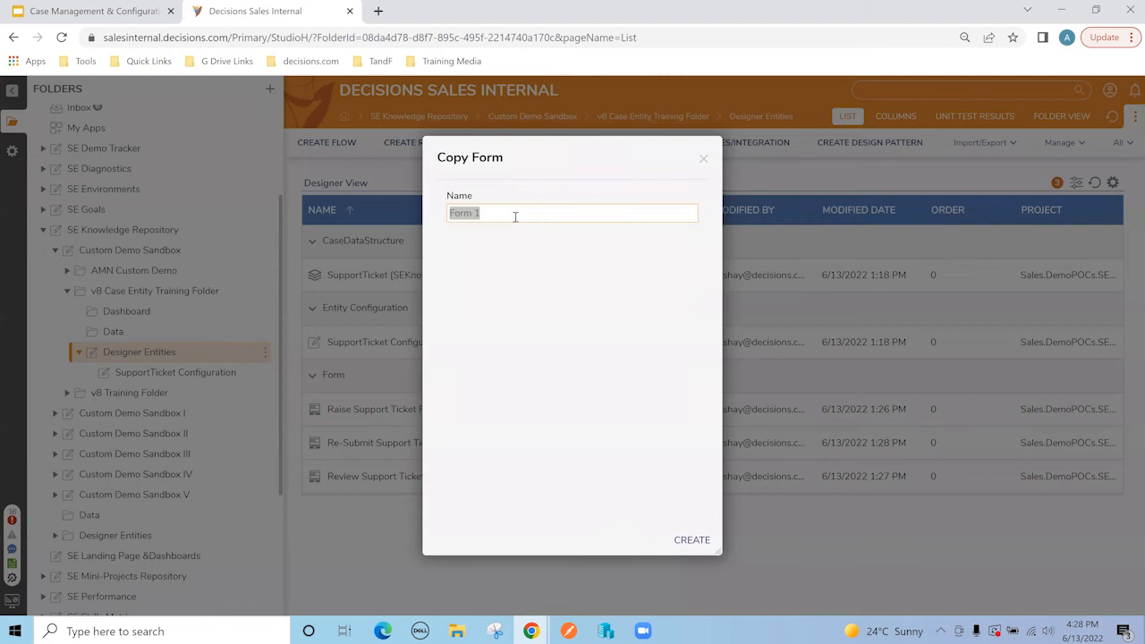
pyautogui.write('View')
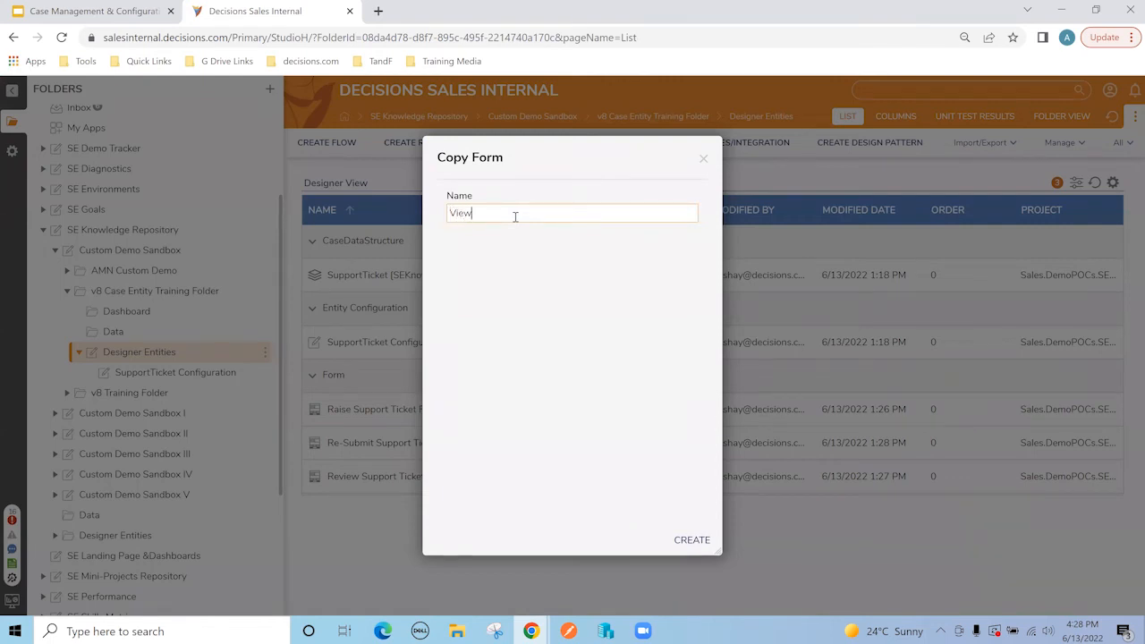
pyautogui.write(' Support Ticket Form')
pyautogui.click(691, 540)
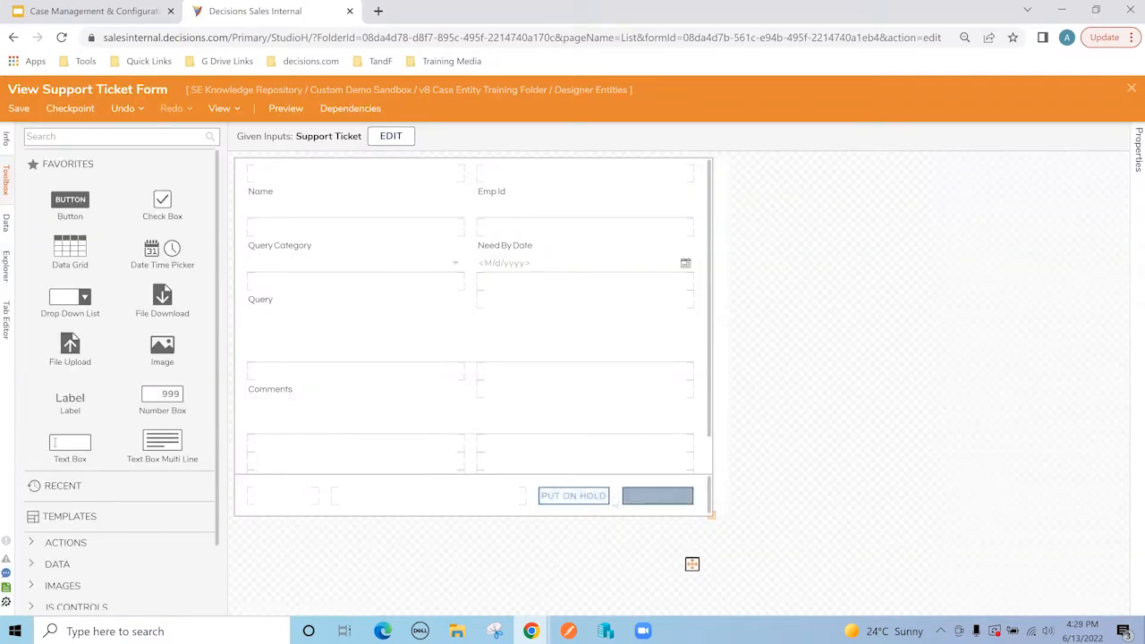
# Step: Make Submit a 'Close' button, remove Put On Hold, and close the designer
pyautogui.click(644, 501)
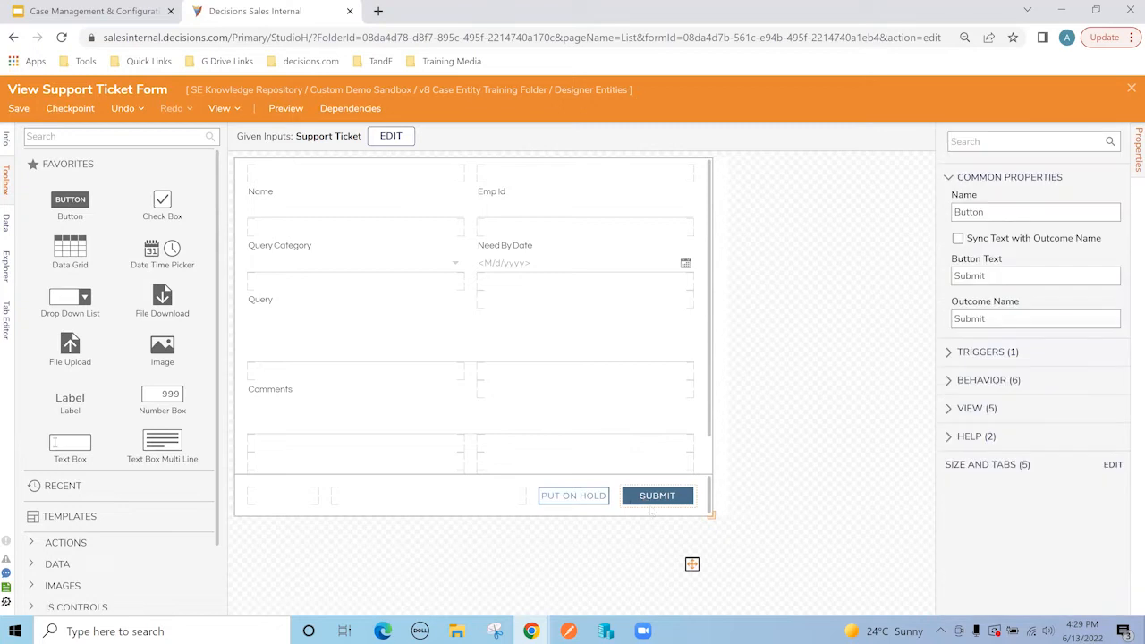
pyautogui.click(1013, 322)
pyautogui.write('Close')
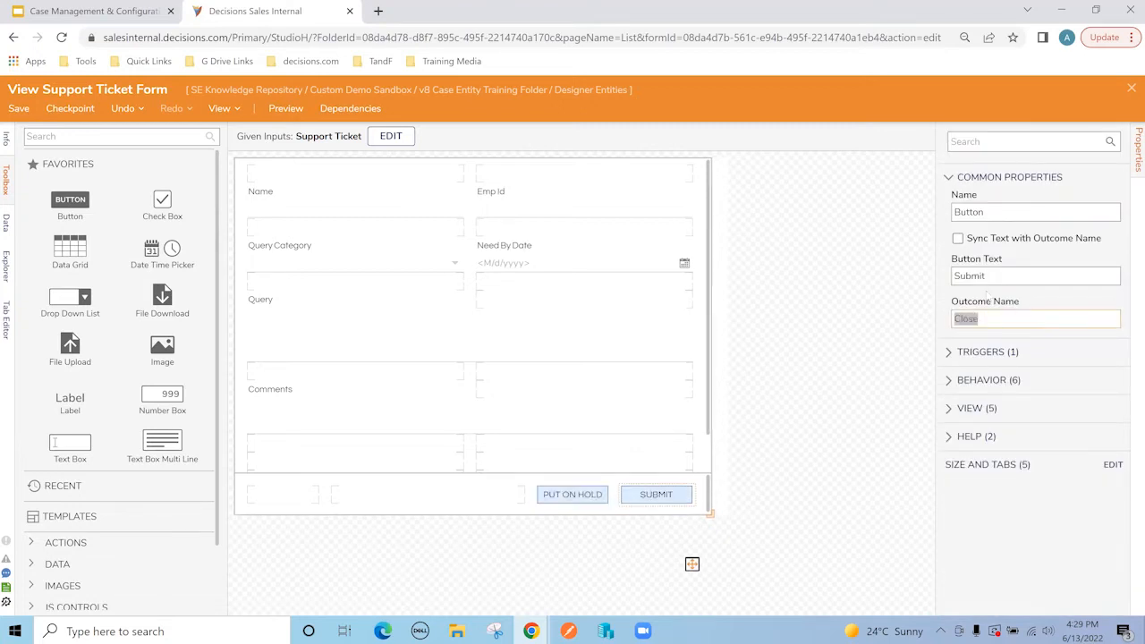
pyautogui.click(990, 277)
pyautogui.write('Close')
pyautogui.click(572, 494)
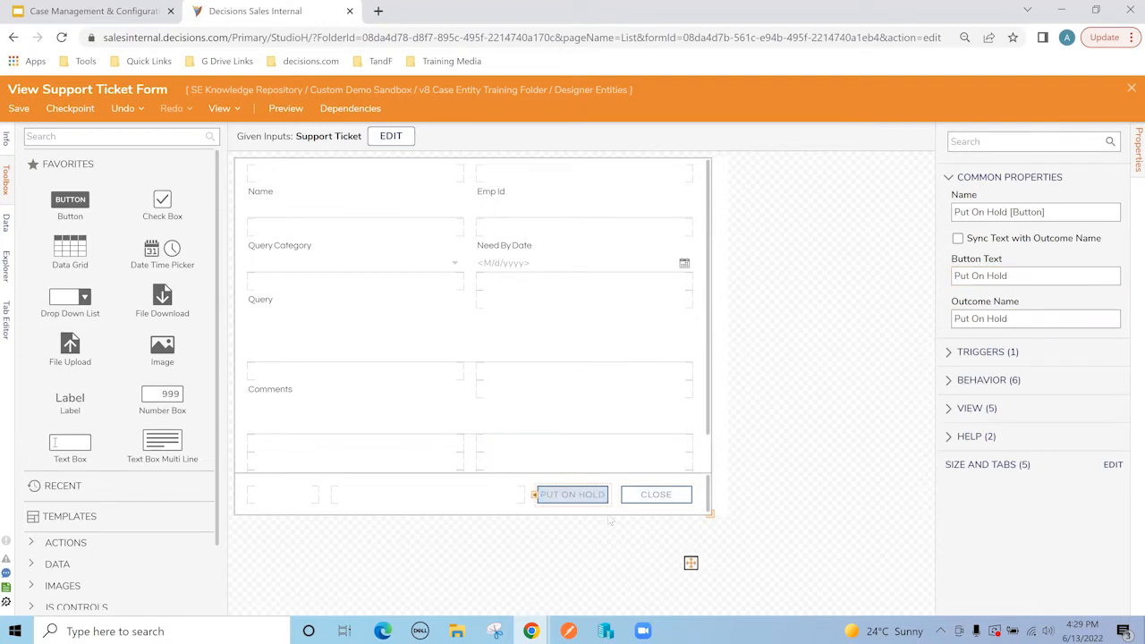
pyautogui.press('Delete')
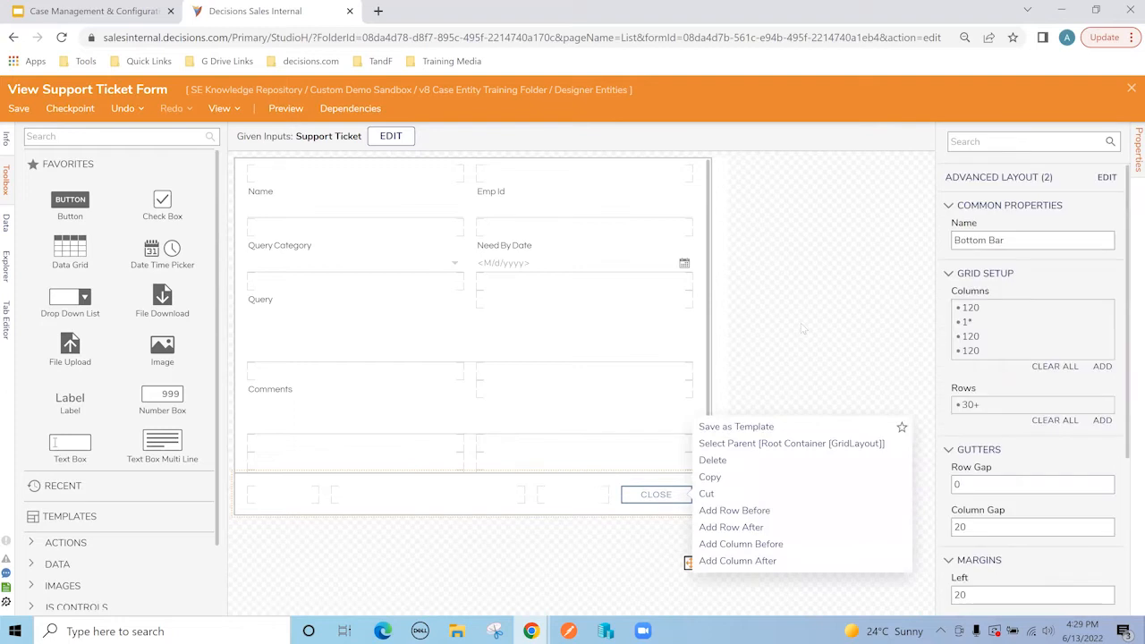
pyautogui.click(805, 333)
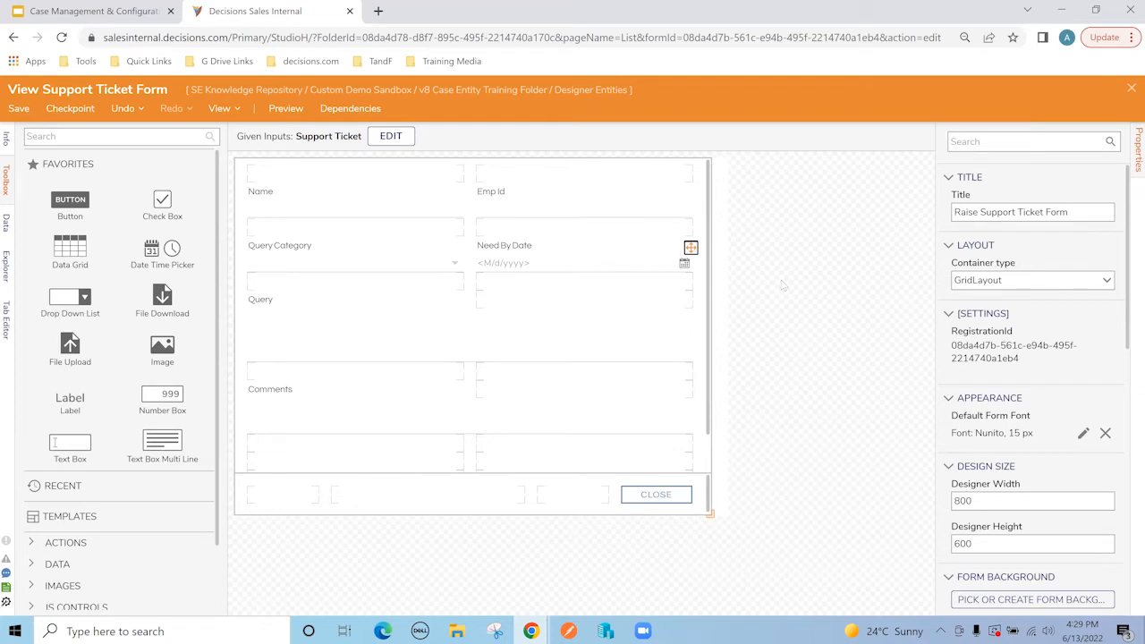
pyautogui.click(1131, 88)
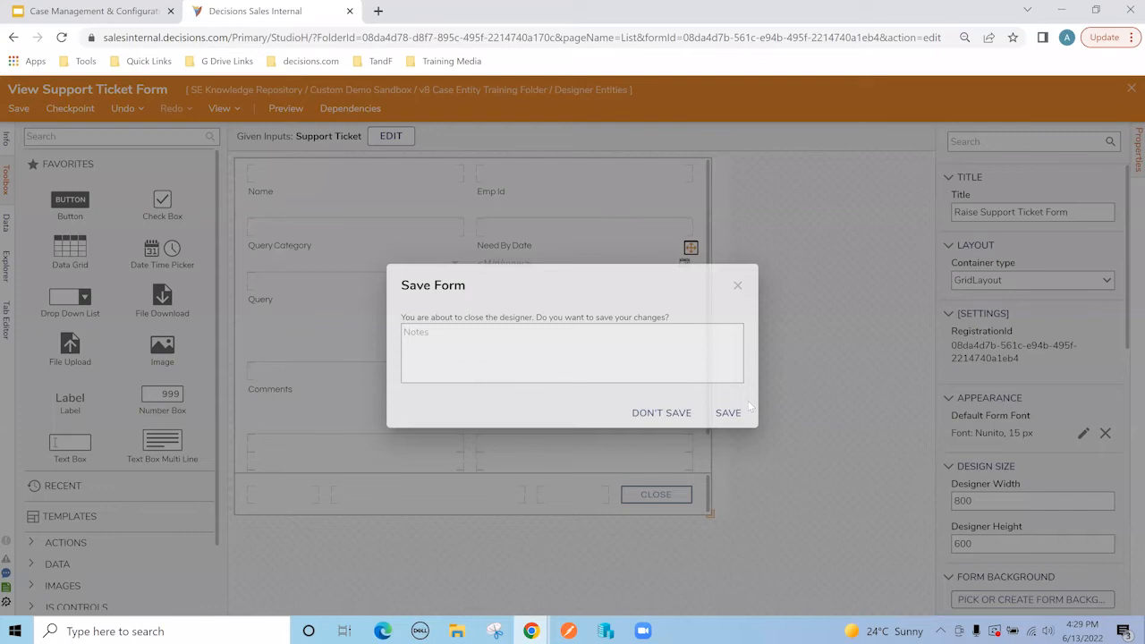
# Step: Save the View form, then create a flow named 'Raise Support Ticket Main Flow'
pyautogui.click(749, 407)
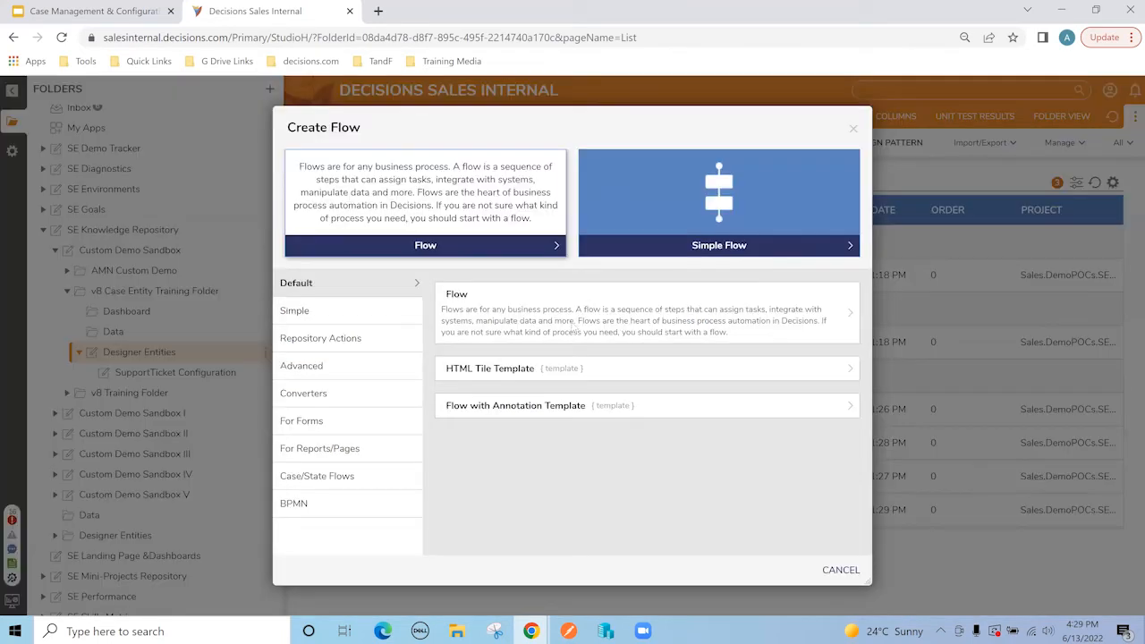
pyautogui.click(572, 327)
pyautogui.write('Raise Su')
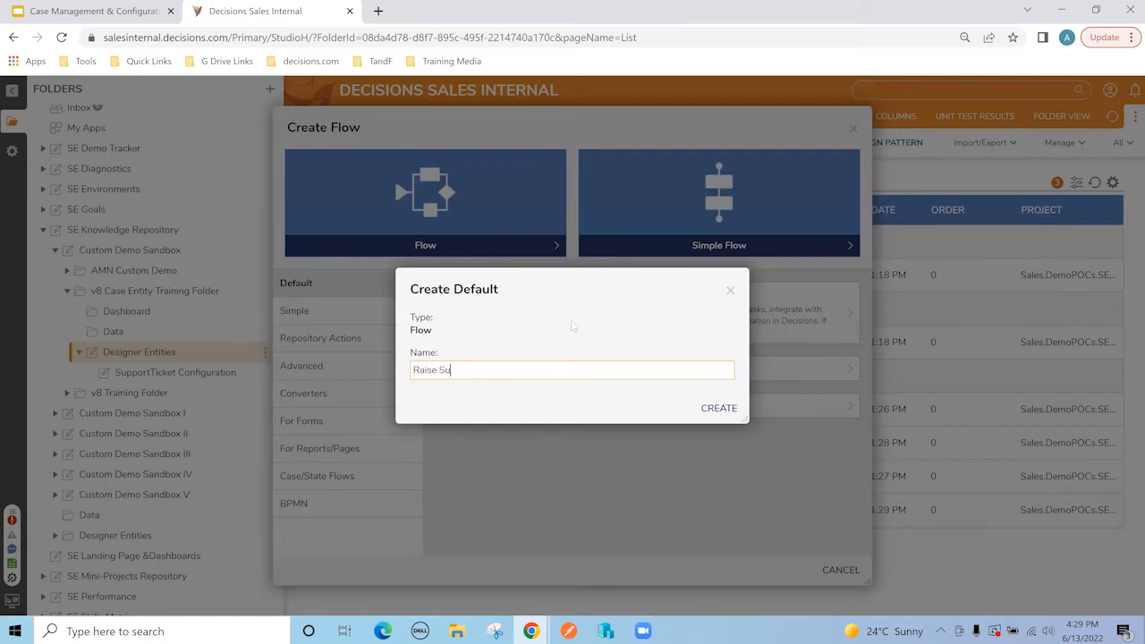
pyautogui.write('pport Ticket Main Flow')
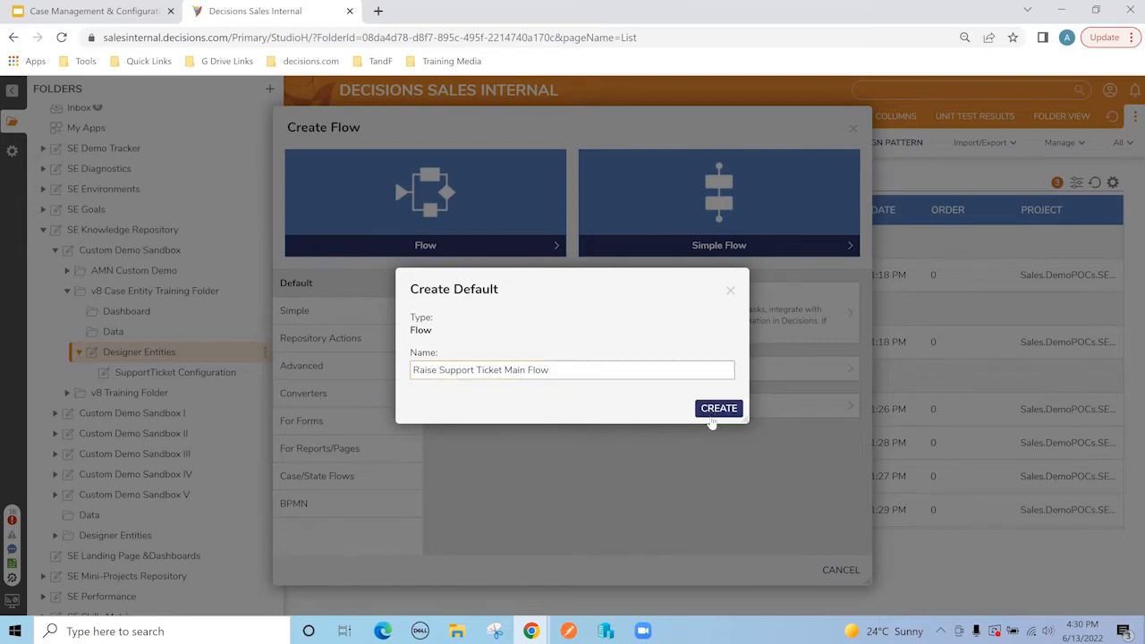
pyautogui.click(719, 409)
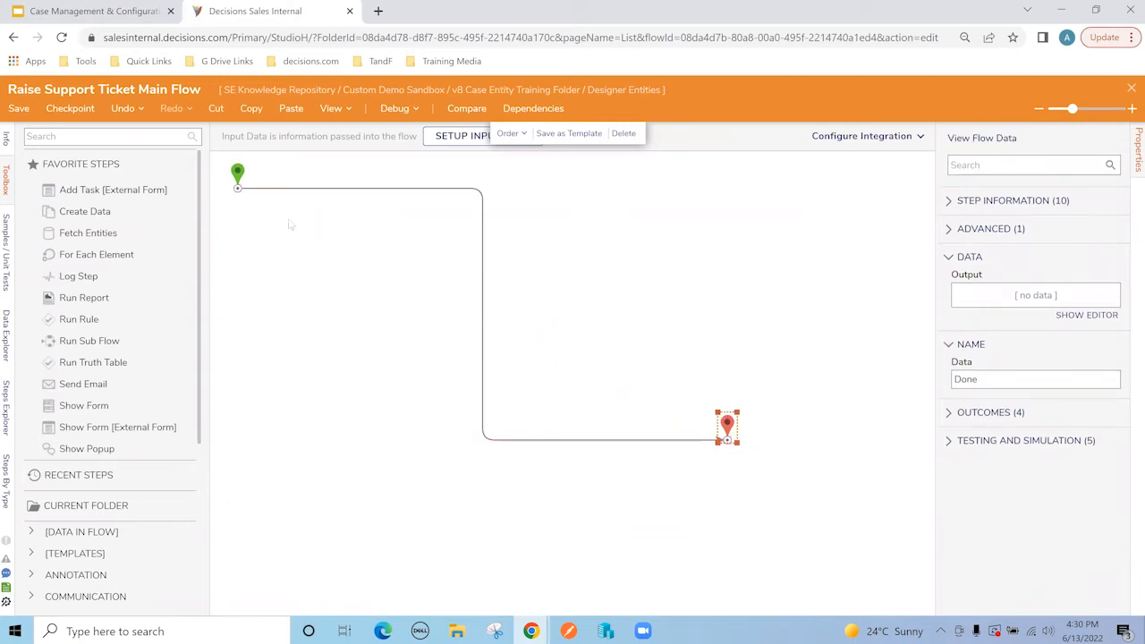
# Step: Move the Start step lower and drop a Show Form step onto the flow line
pyautogui.moveTo(240, 179); pyautogui.dragTo(260, 237)
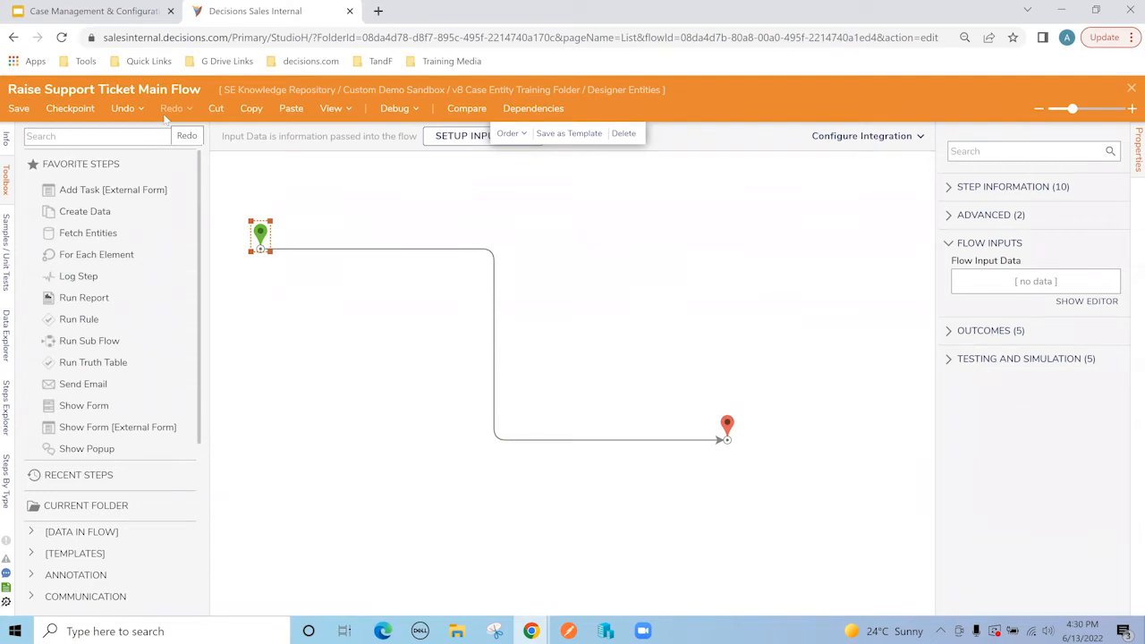
pyautogui.click(343, 280)
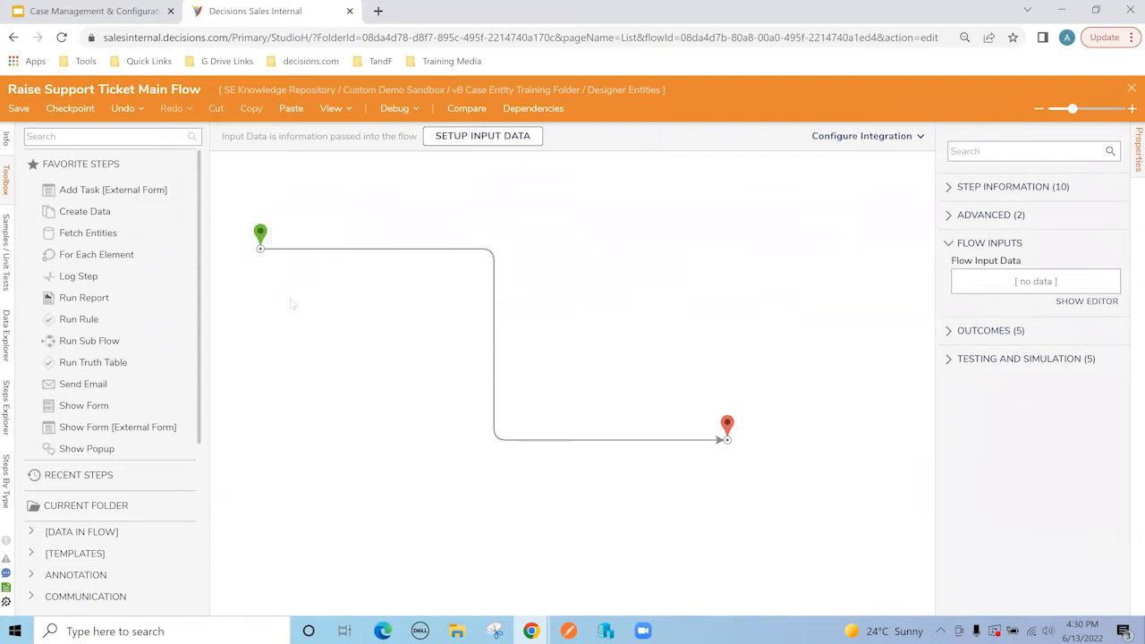
pyautogui.moveTo(85, 405); pyautogui.dragTo(325, 257)
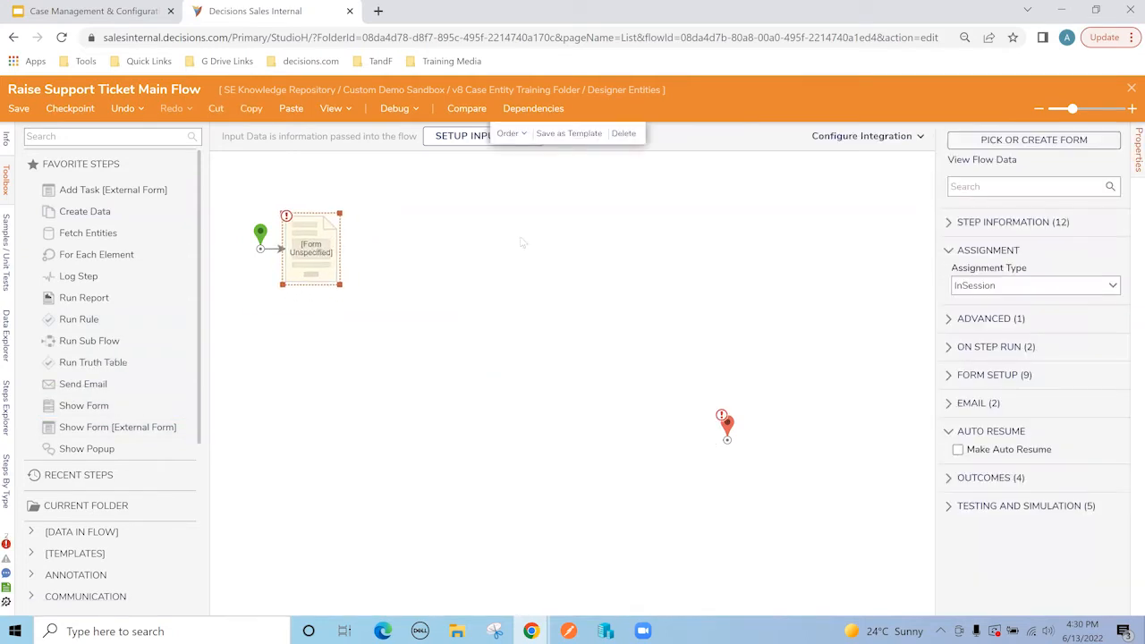
# Step: Pick the existing Raise Support Ticket Form from Recent for the Show Form step
pyautogui.click(1050, 146)
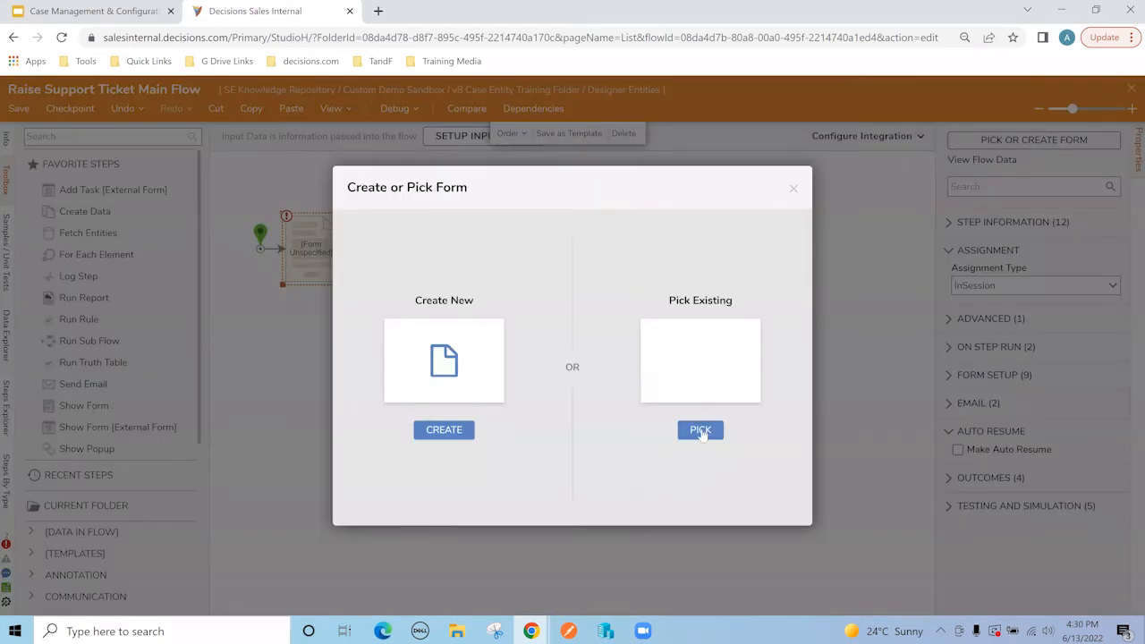
pyautogui.click(646, 362)
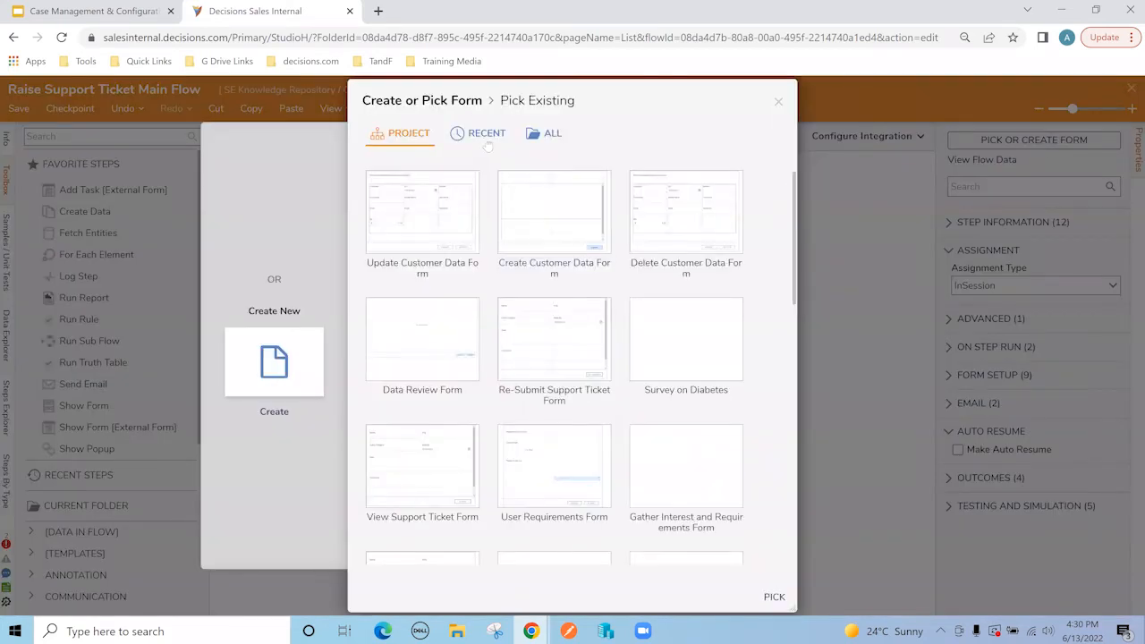
pyautogui.click(486, 136)
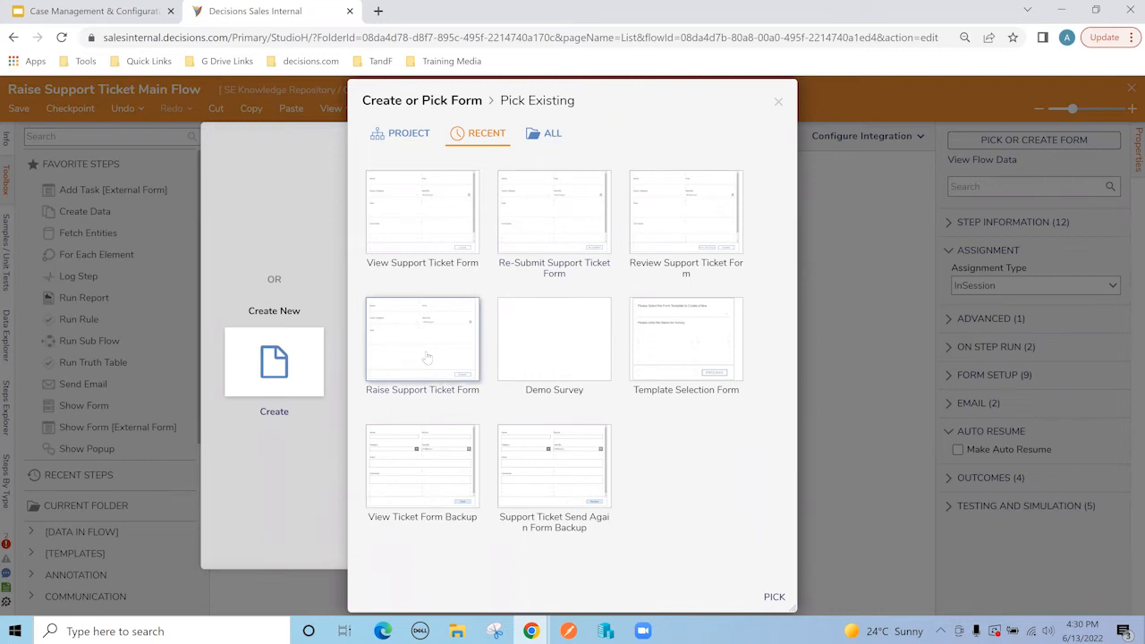
pyautogui.click(785, 597)
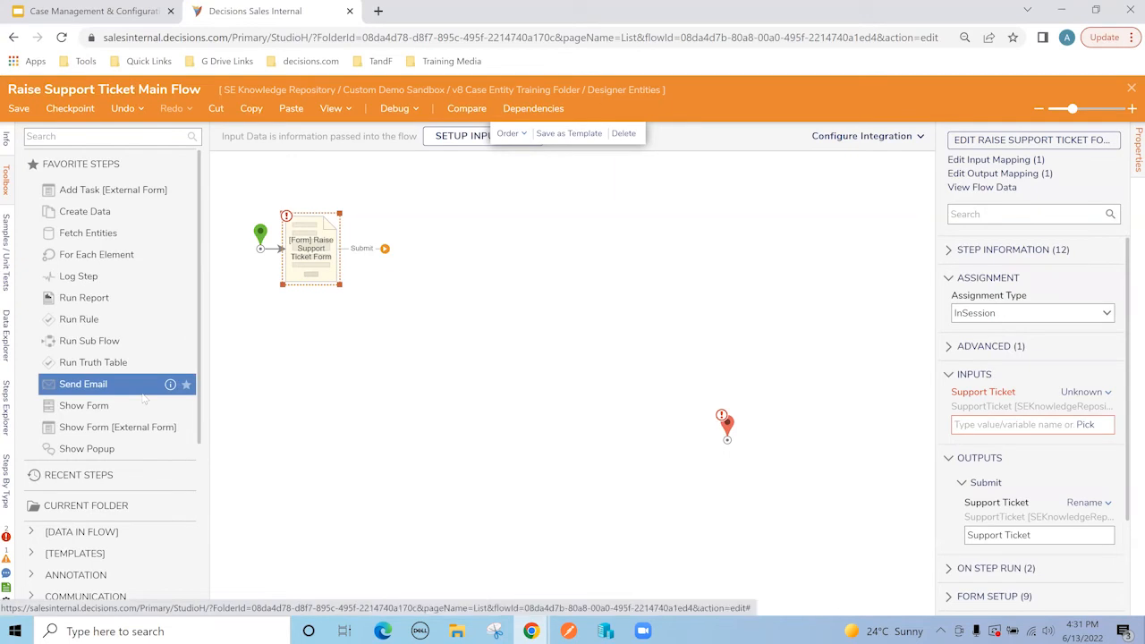
# Step: Expand User Defined Types > Case Entity > SupportTicket in the Toolbox and widen it
pyautogui.scroll(-5, 143, 398)
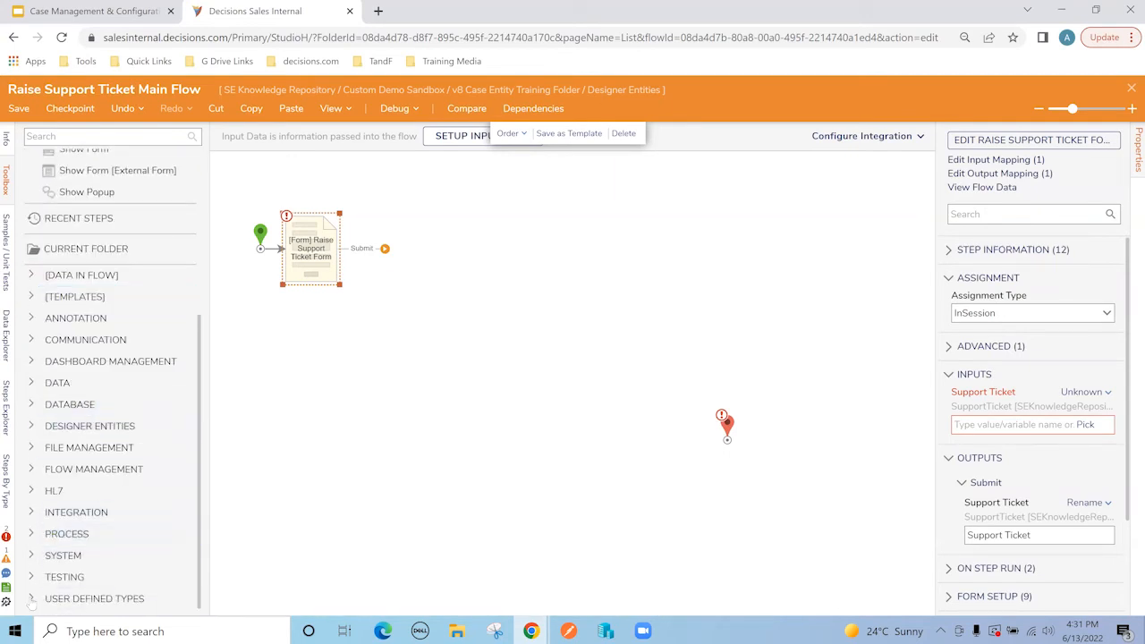
pyautogui.click(32, 599)
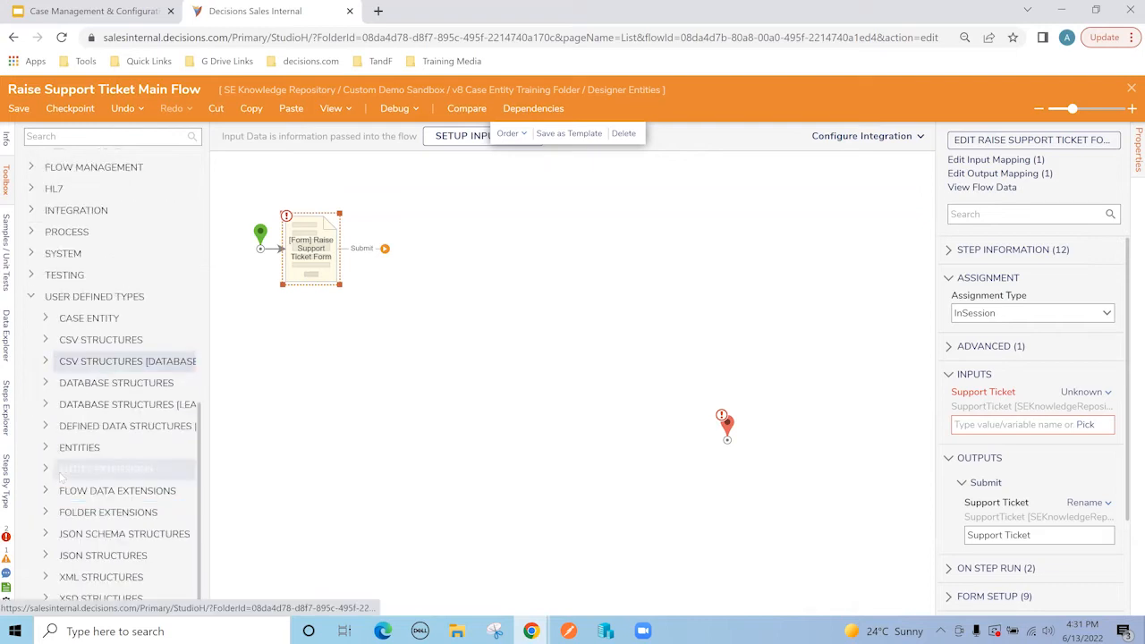
pyautogui.click(46, 318)
pyautogui.scroll(-3, 72, 340)
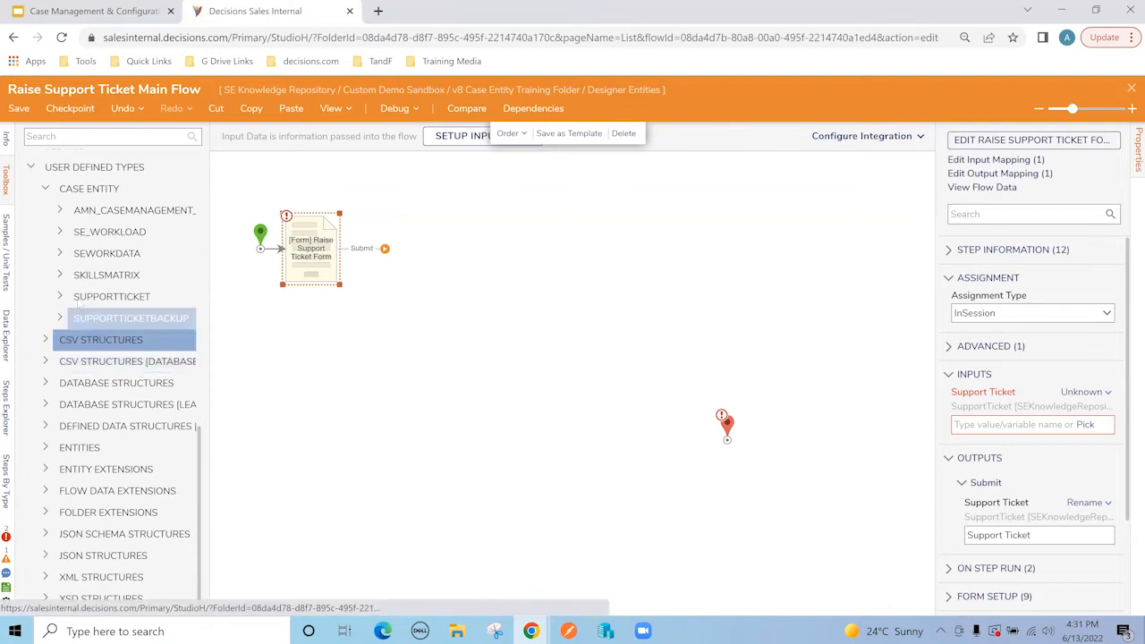
pyautogui.click(61, 297)
pyautogui.scroll(-2, 75, 309)
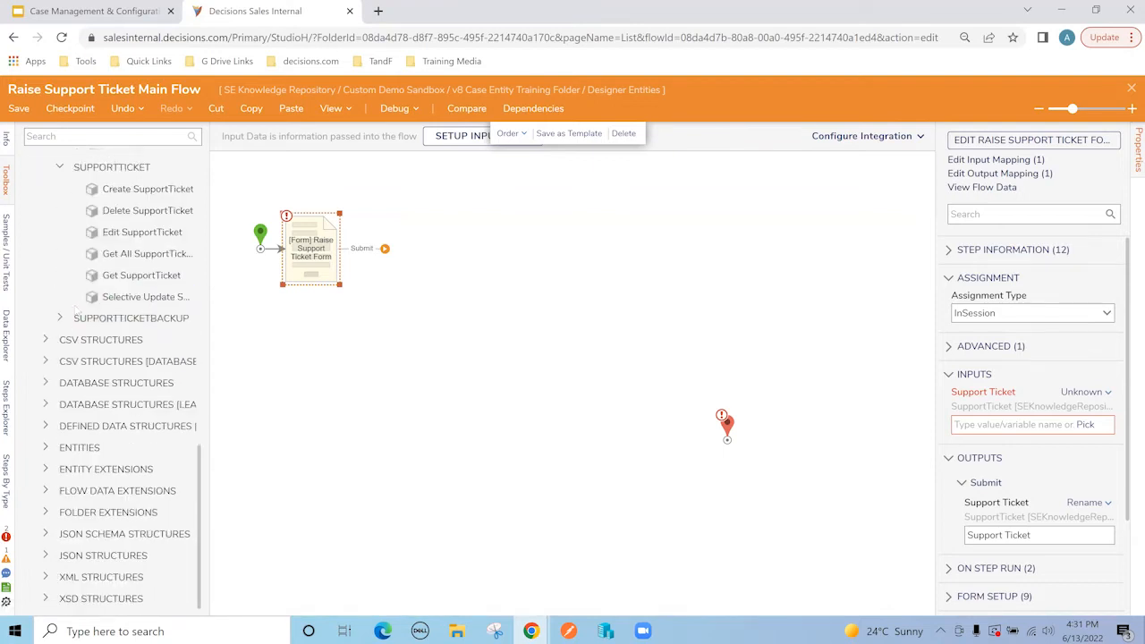
pyautogui.scroll(1, 153, 305)
pyautogui.scroll(1, 114, 284)
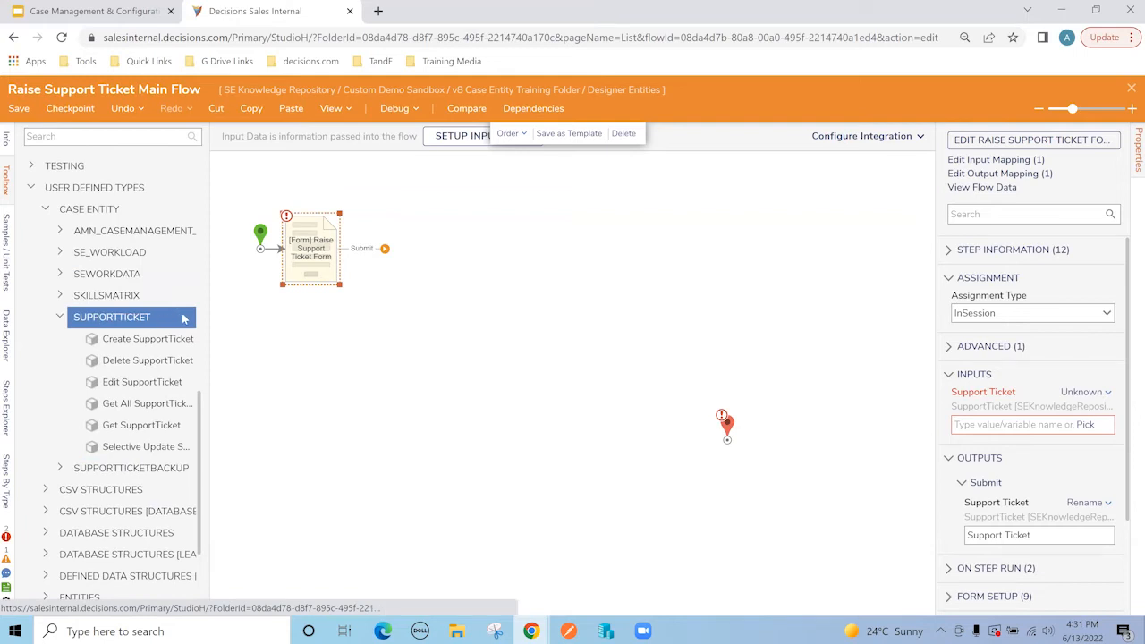
pyautogui.moveTo(207, 315); pyautogui.dragTo(258, 315)
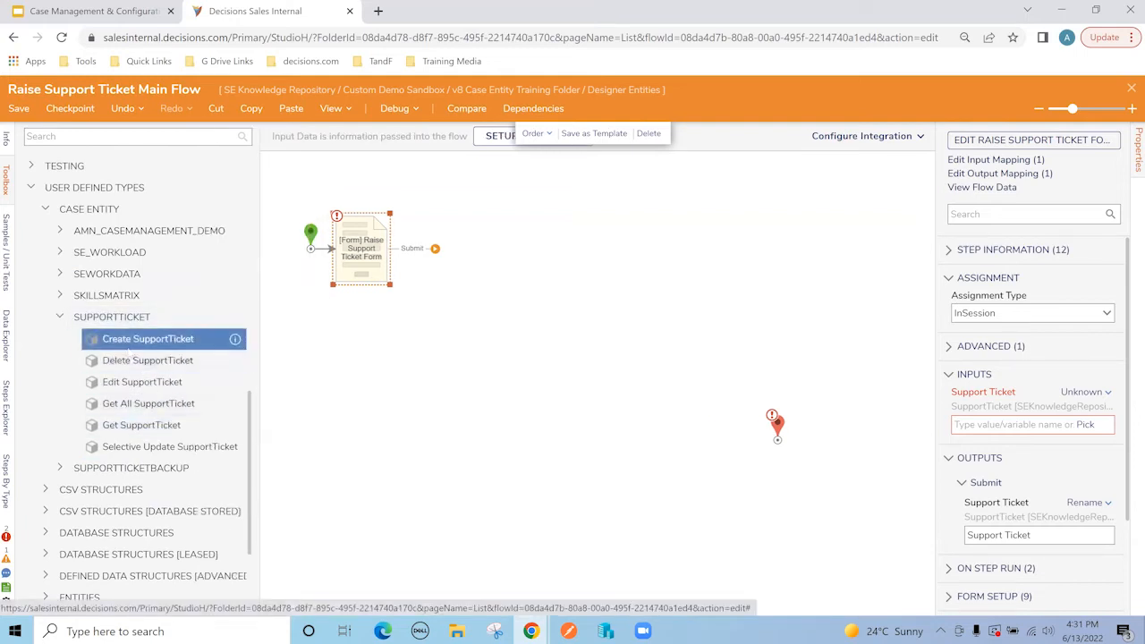
# Step: Place Create SupportTicket on the form's Submit path and widen its properties panel
pyautogui.moveTo(111, 347); pyautogui.dragTo(474, 238)
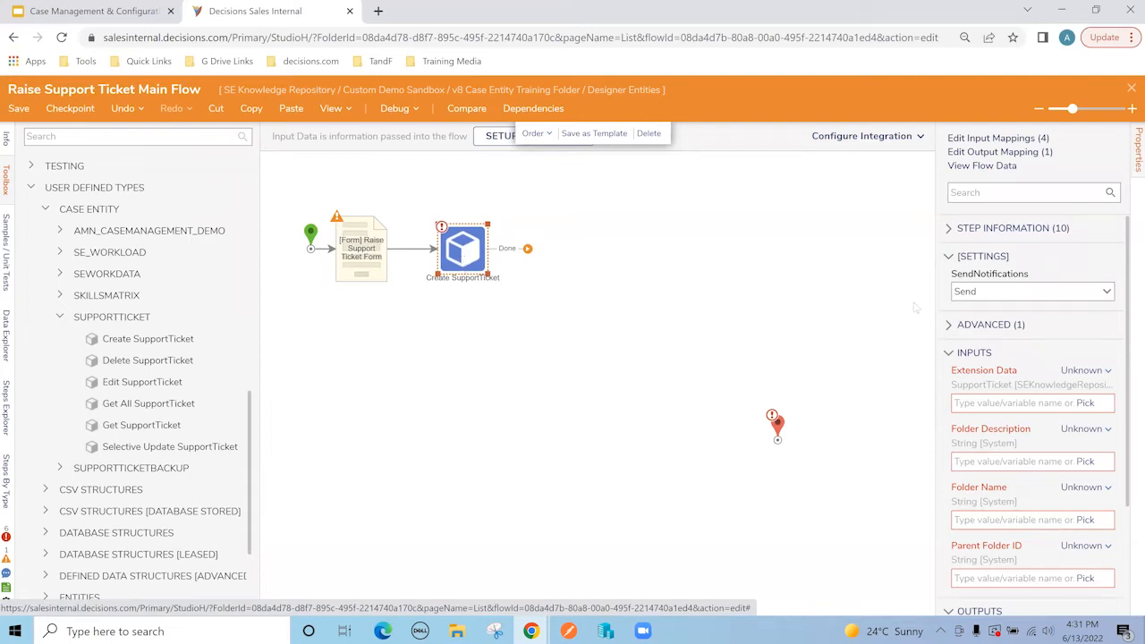
pyautogui.moveTo(934, 282); pyautogui.dragTo(888, 286)
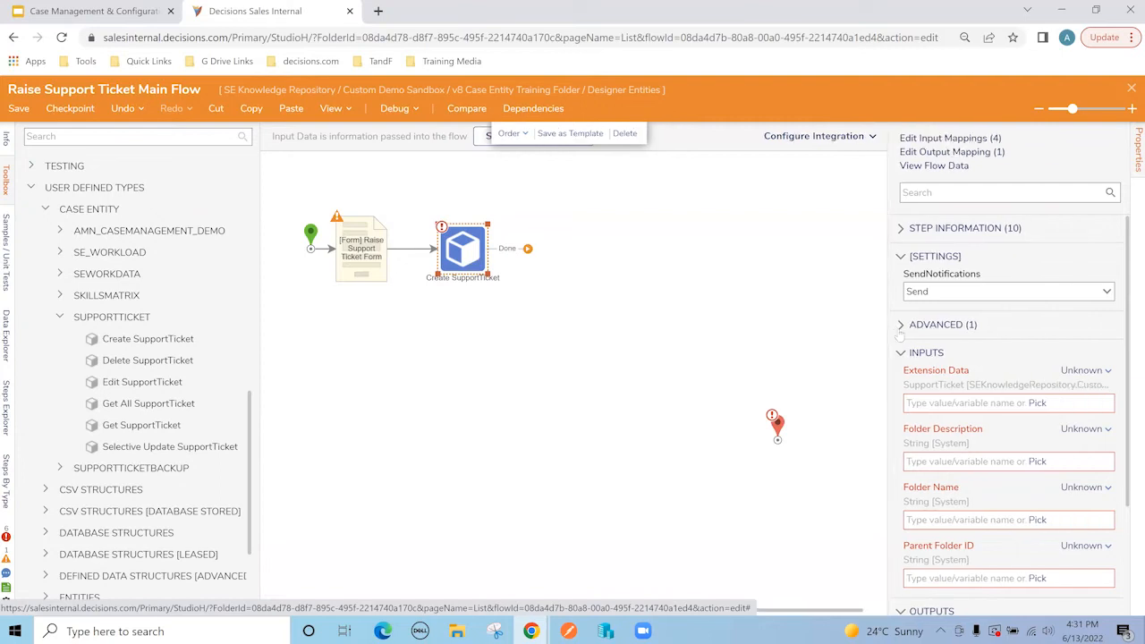
pyautogui.scroll(-1, 903, 331)
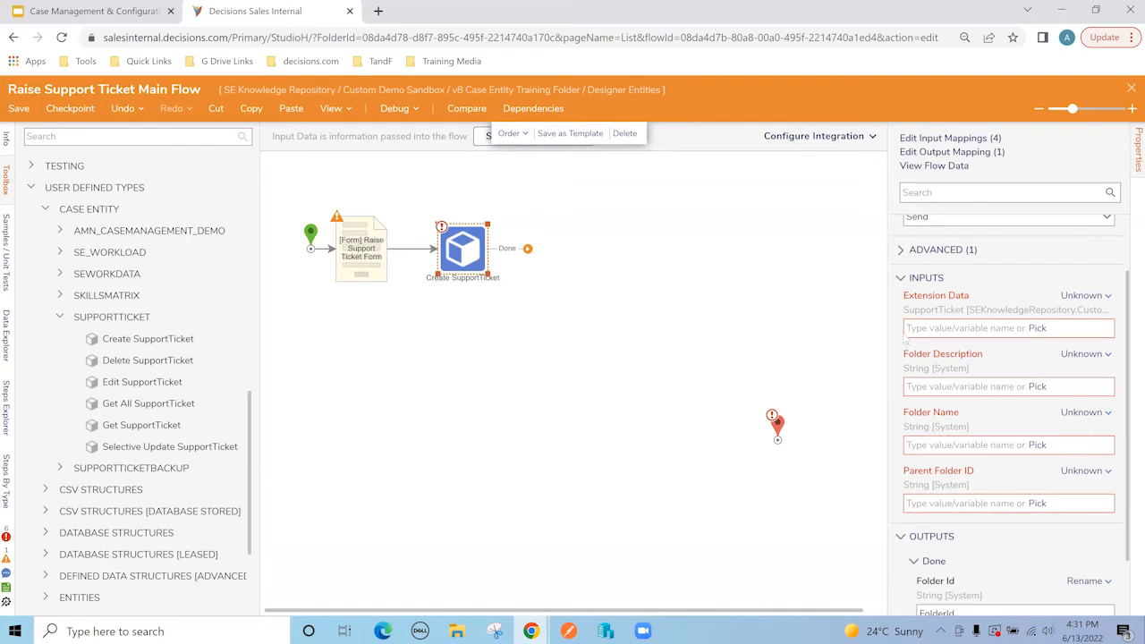
# Step: Map Create SupportTicket's Extension Data input to the flow's Support Ticket
pyautogui.click(1037, 329)
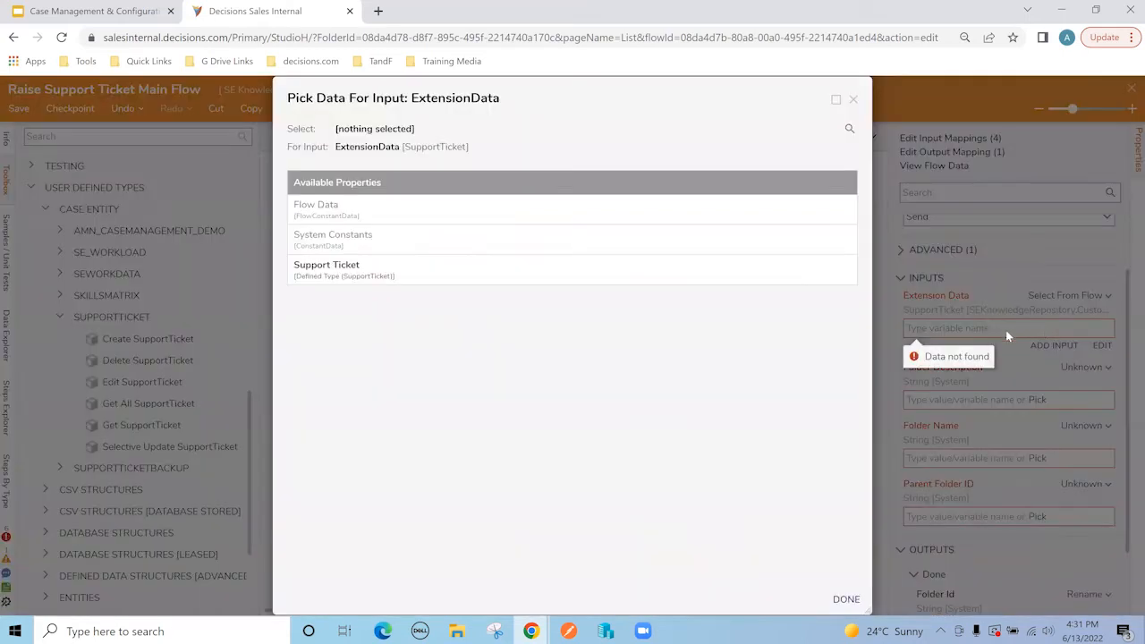
pyautogui.click(352, 278)
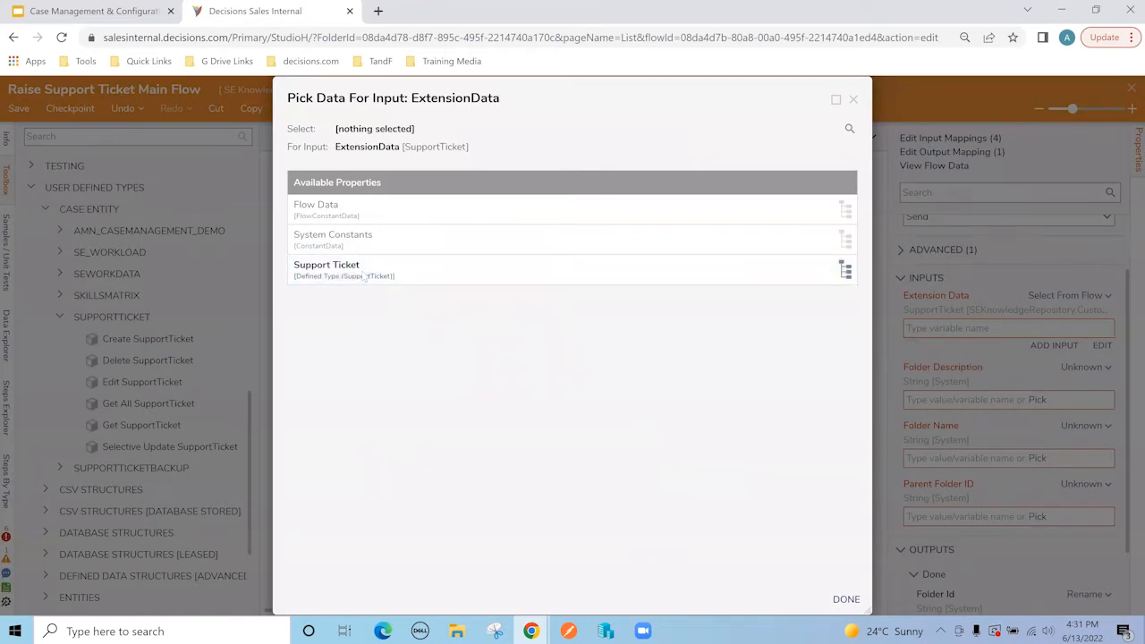
pyautogui.click(846, 598)
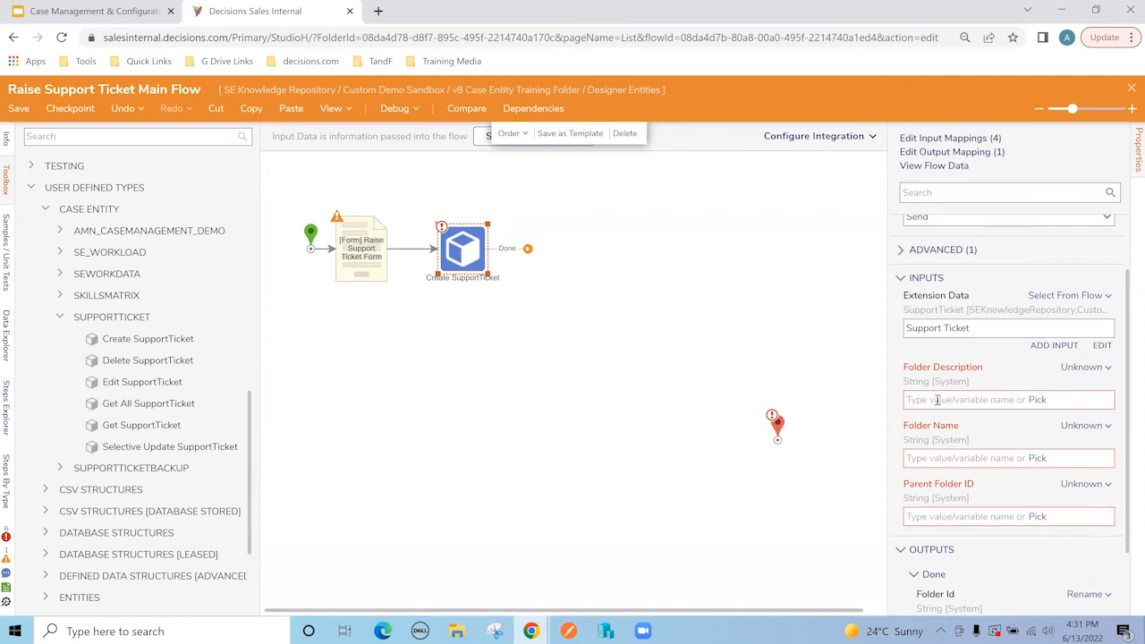
# Step: Set Folder Description to the constant text 'New Ticket Created'
pyautogui.click(1082, 368)
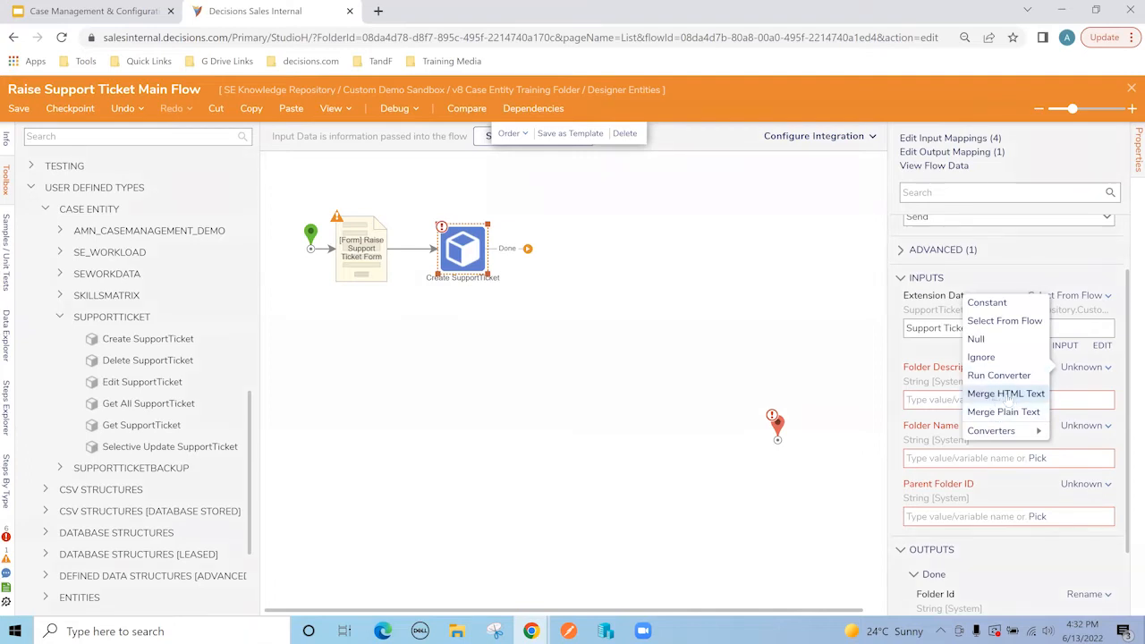
pyautogui.click(939, 399)
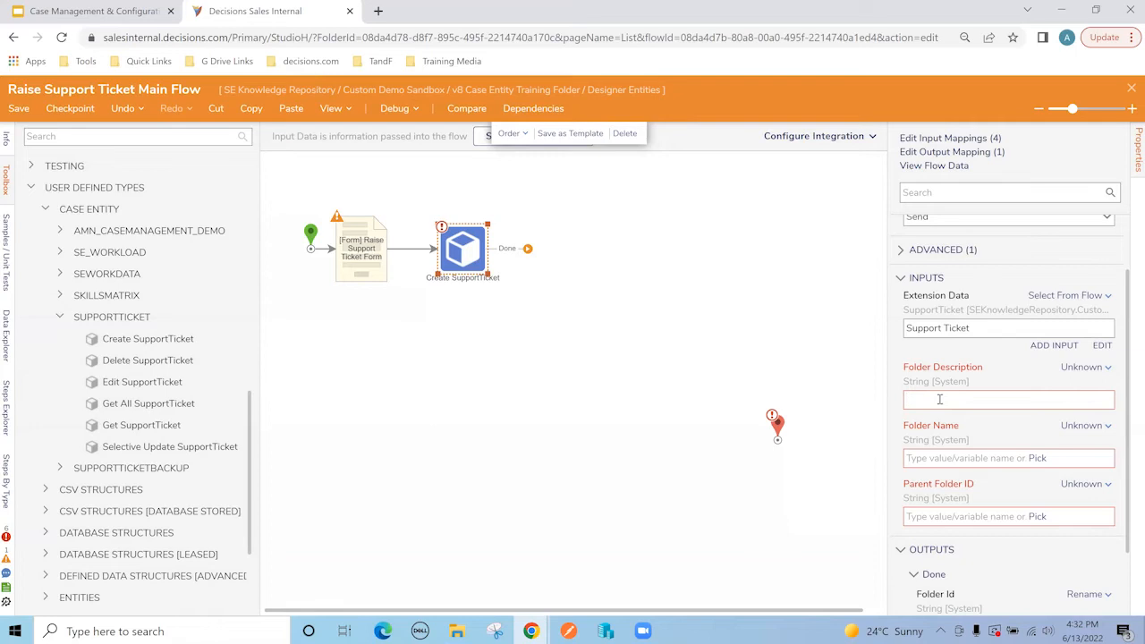
pyautogui.write('New')
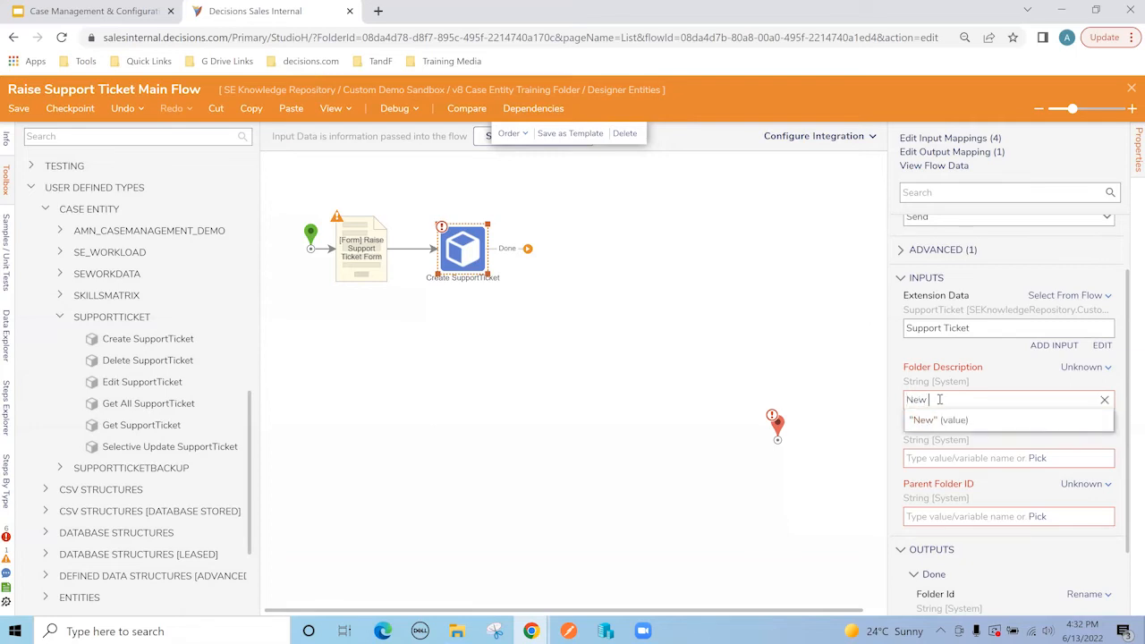
pyautogui.write(' Ticket Created')
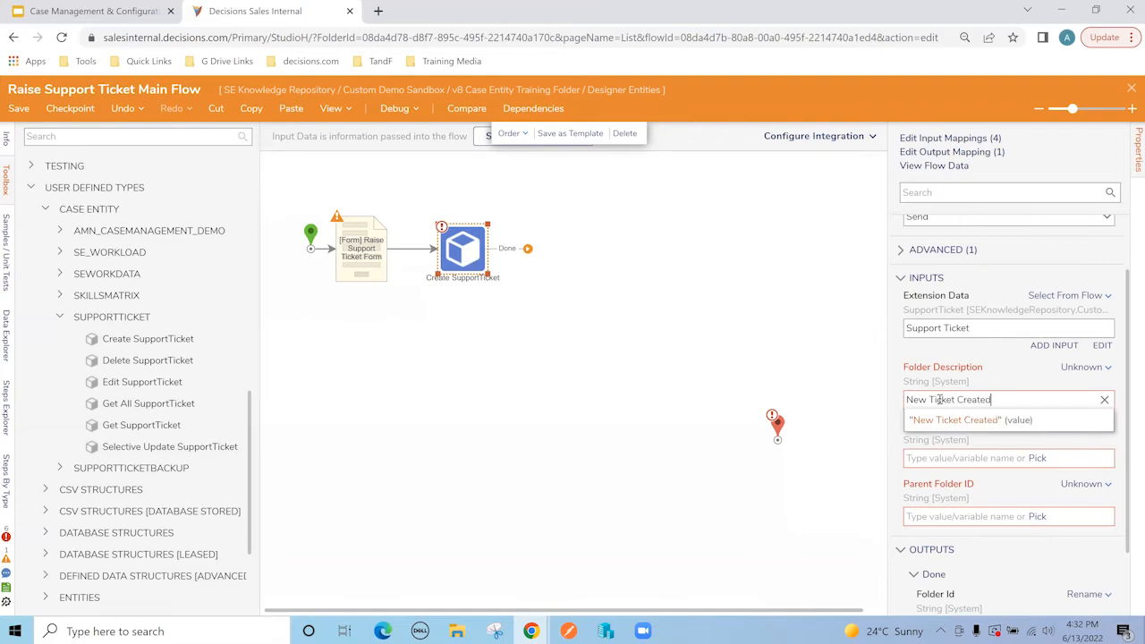
pyautogui.click(941, 420)
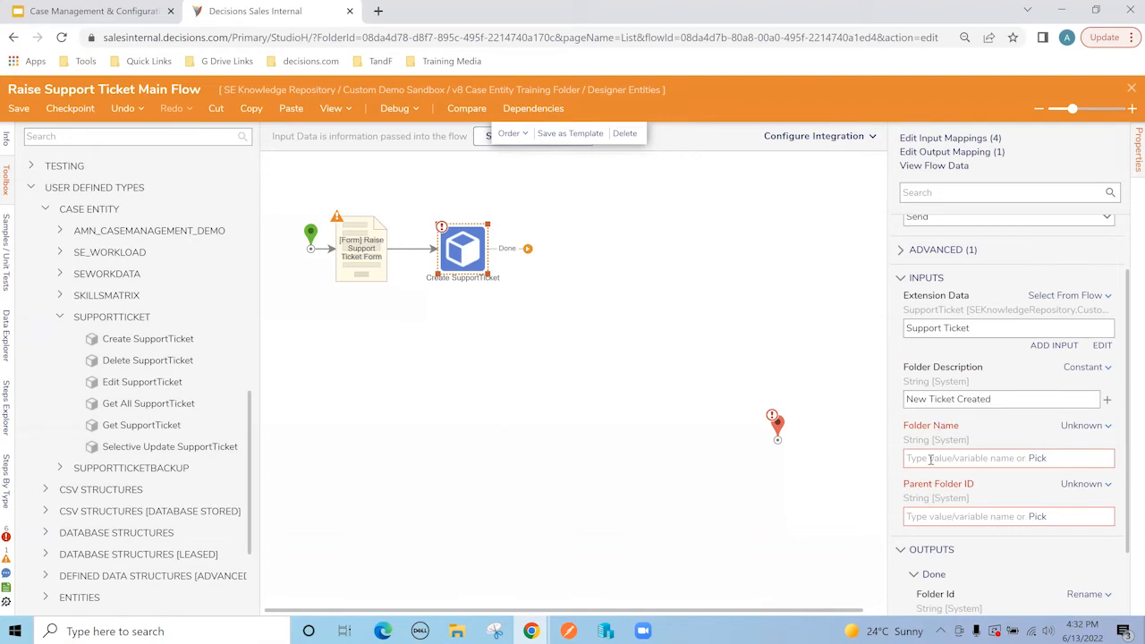
pyautogui.click(1086, 426)
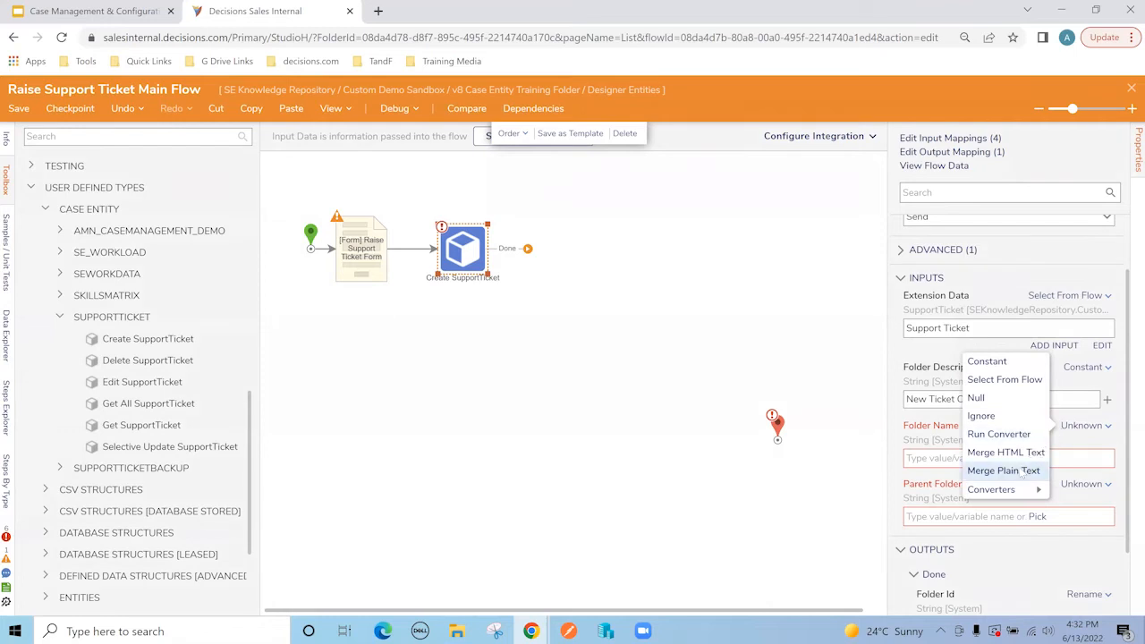
# Step: Make Folder Name merged text of Support Ticket.CaseId followed by '- Ticket Created'
pyautogui.click(1019, 472)
pyautogui.click(1082, 483)
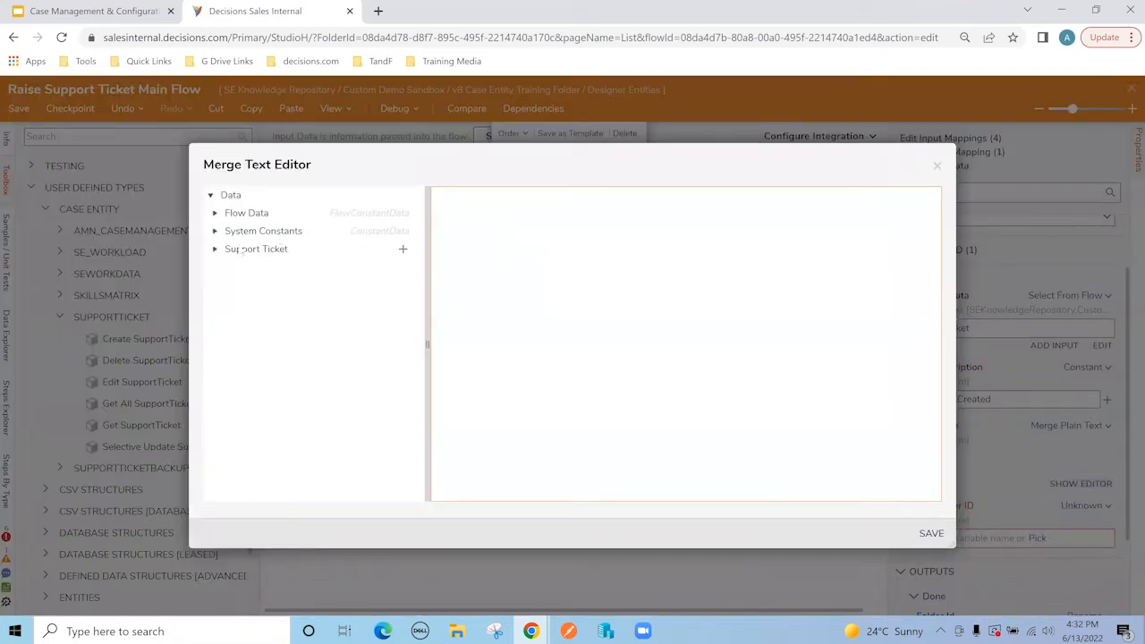
pyautogui.click(215, 250)
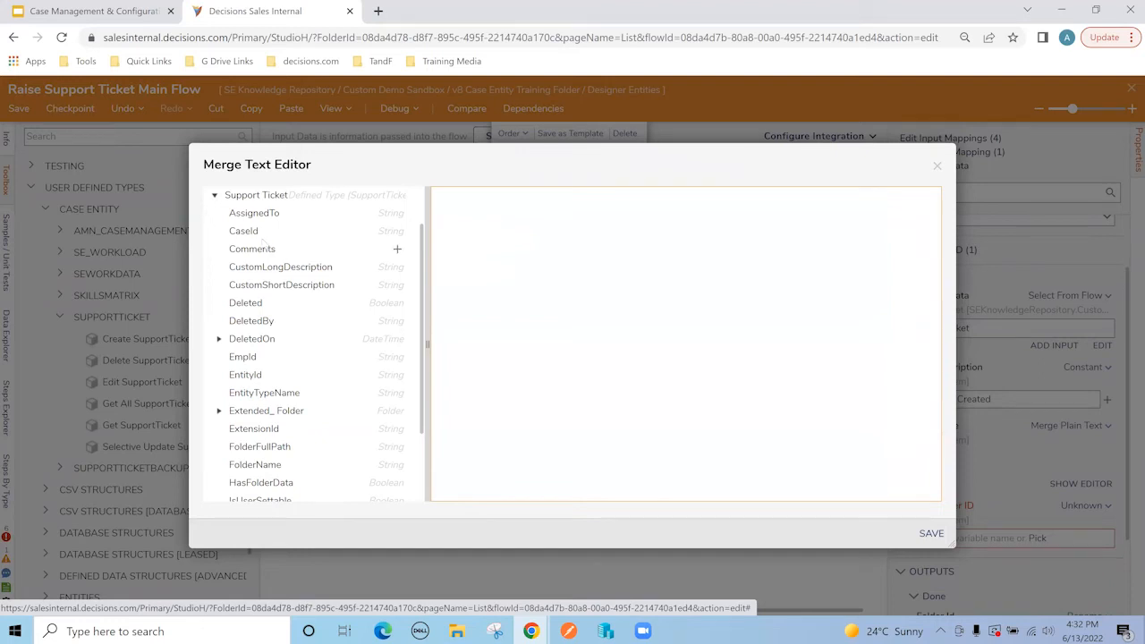
pyautogui.click(398, 231)
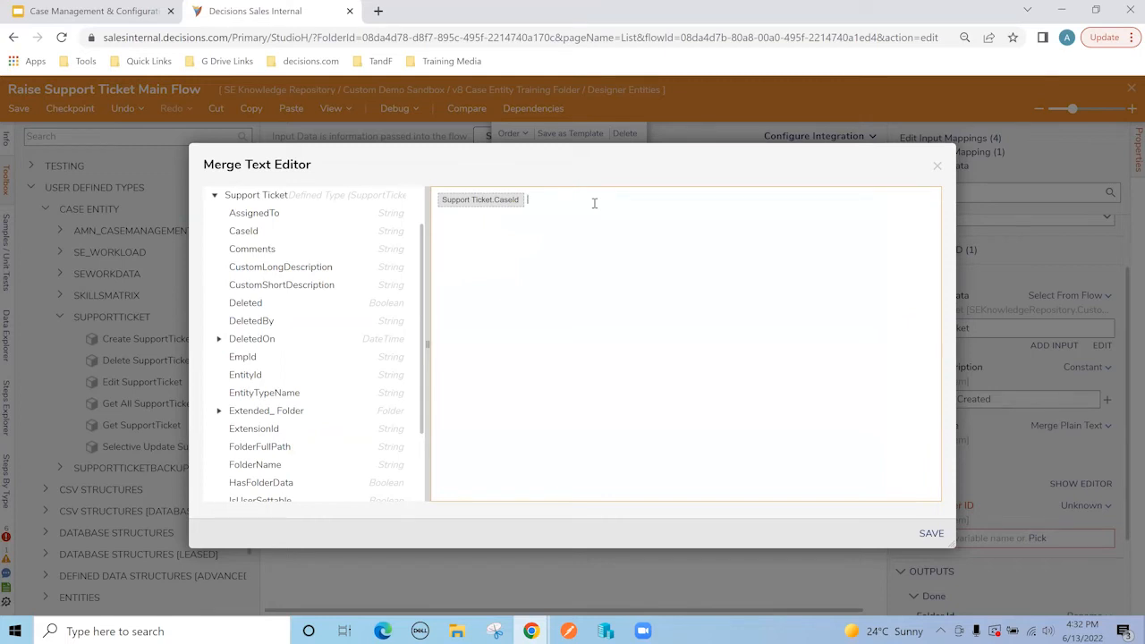
pyautogui.write('- Ticket Created')
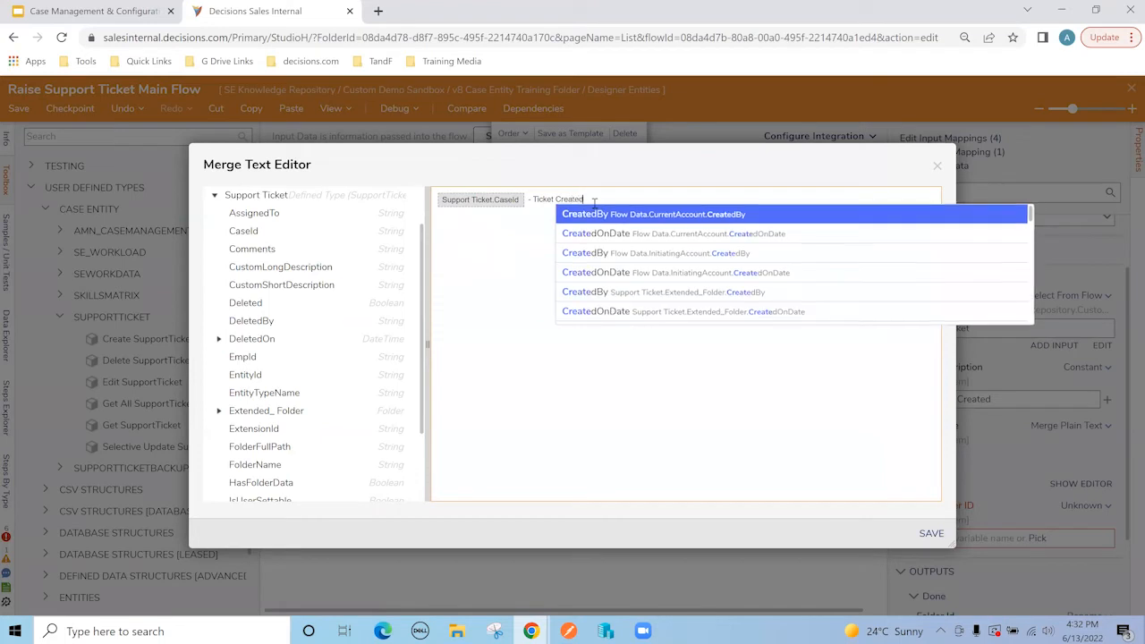
pyautogui.click(931, 533)
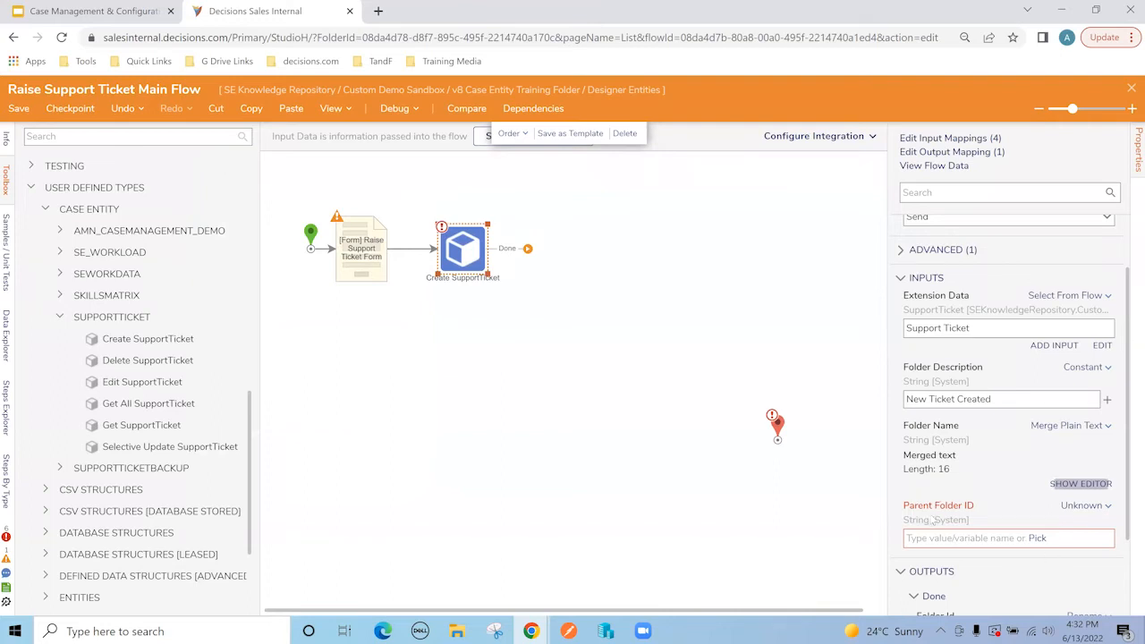
# Step: Set Parent Folder ID to the constant Data folder under v8 Case Entity Training Folder
pyautogui.click(1080, 506)
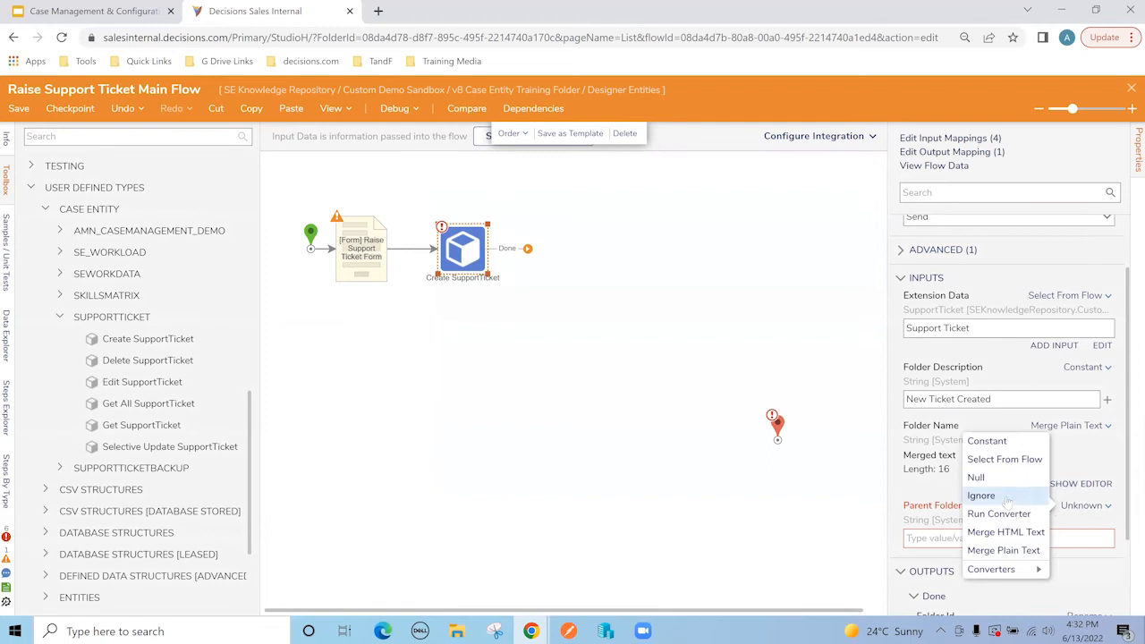
pyautogui.click(986, 441)
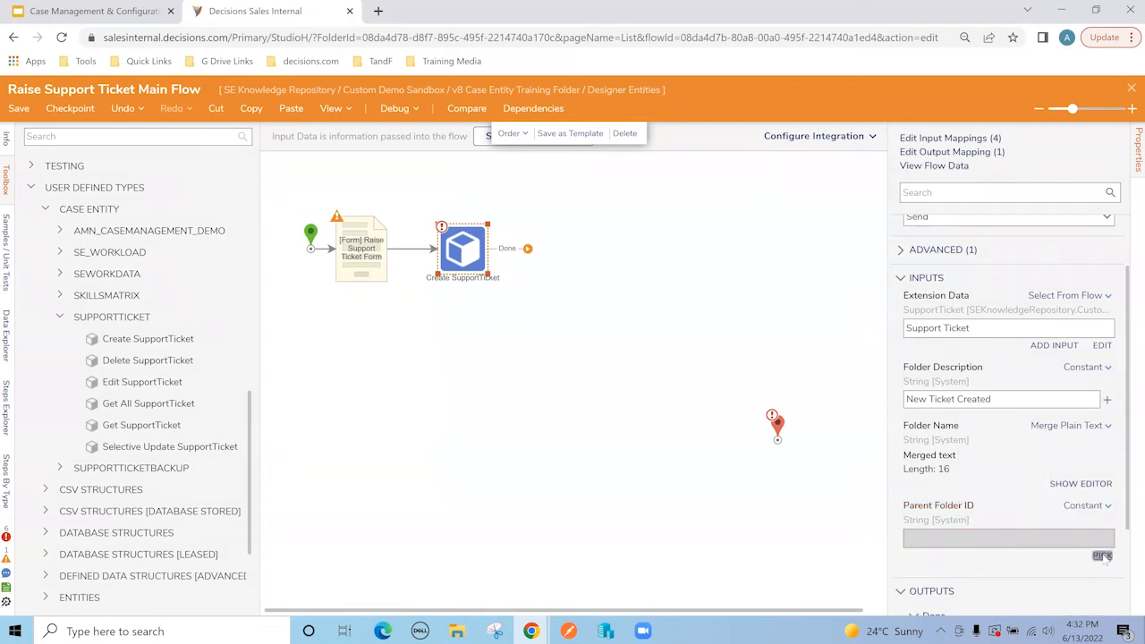
pyautogui.click(1101, 555)
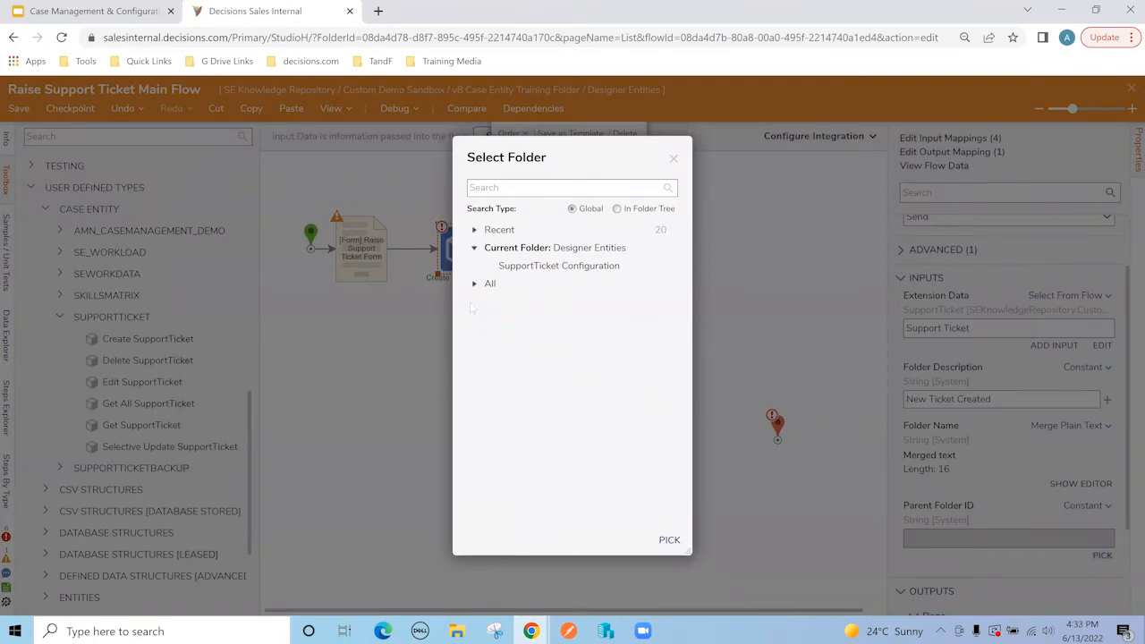
pyautogui.click(474, 285)
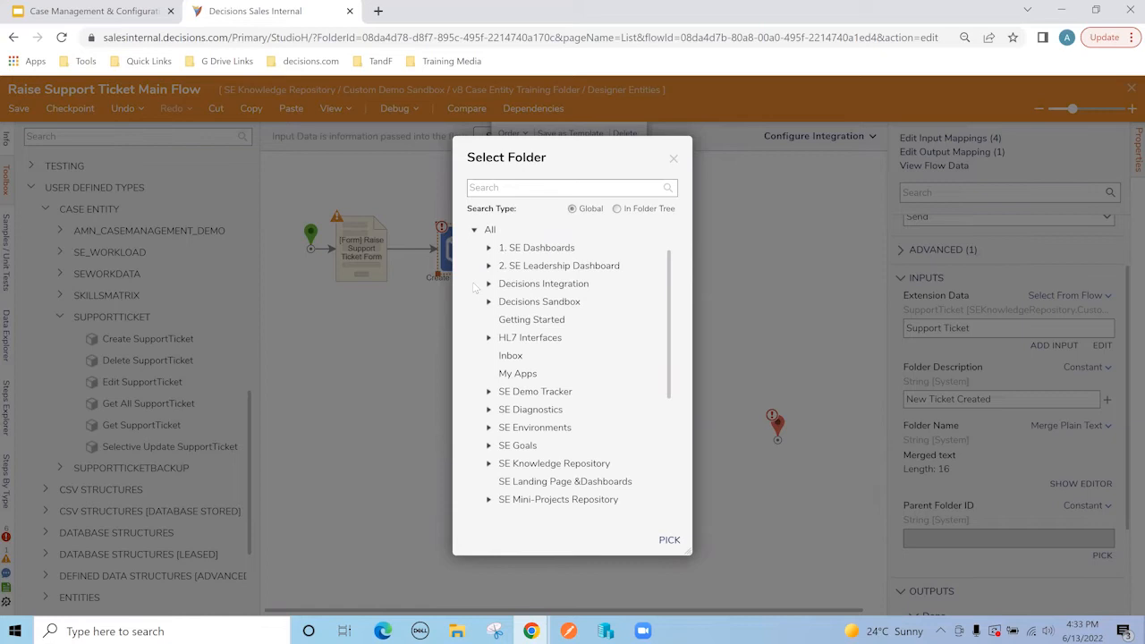
pyautogui.scroll(-1, 484, 378)
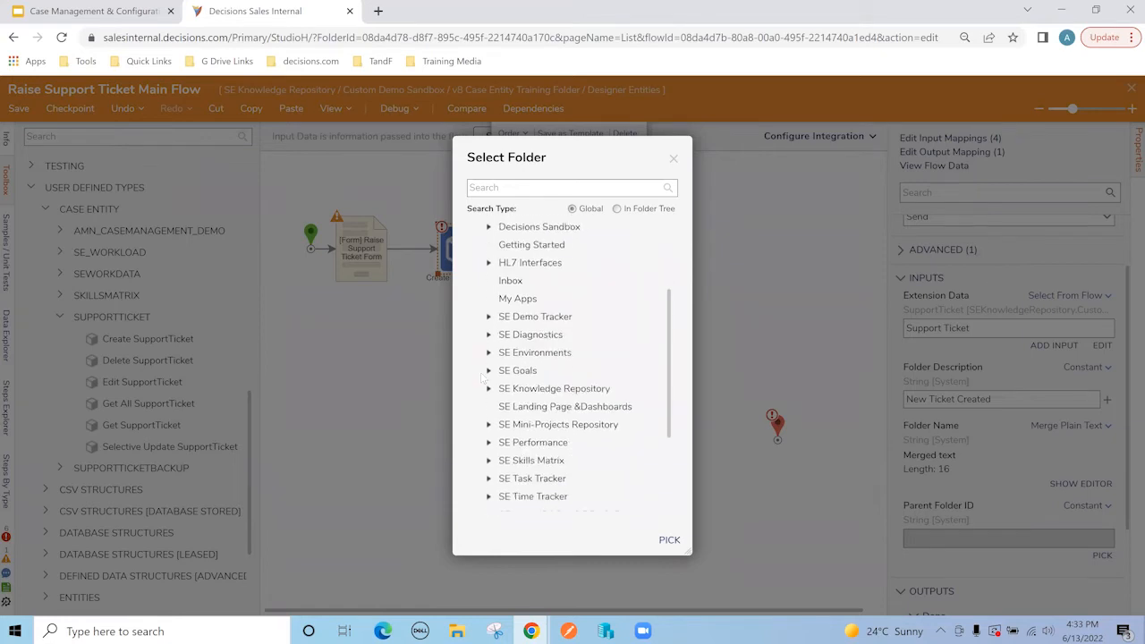
pyautogui.click(489, 390)
pyautogui.click(503, 466)
pyautogui.scroll(-1, 548, 438)
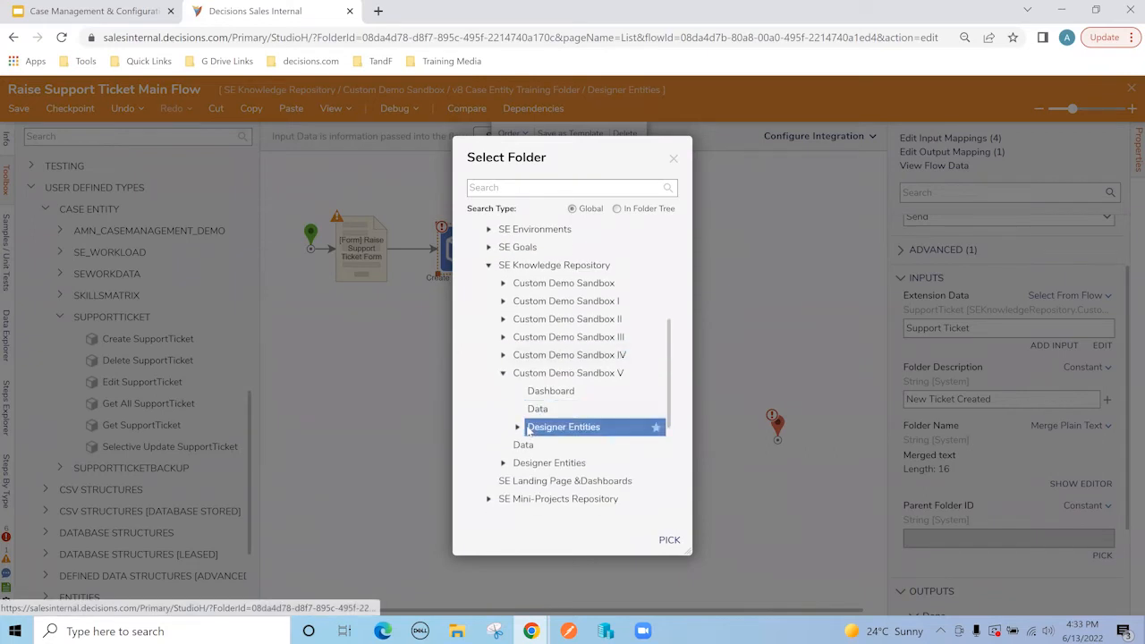
pyautogui.click(502, 282)
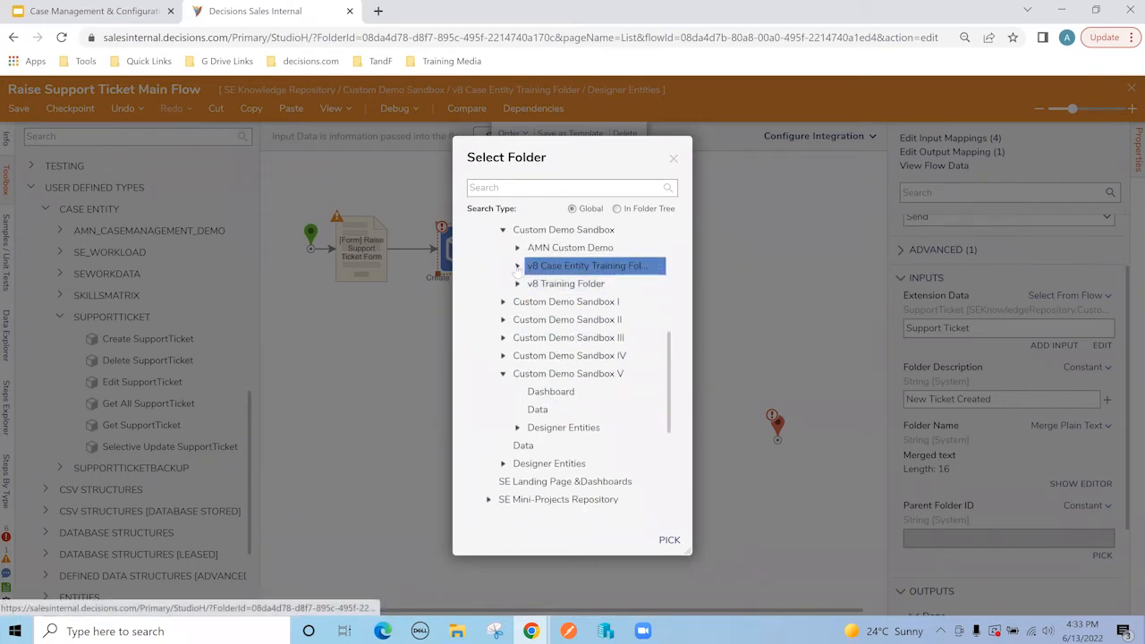
pyautogui.click(517, 267)
pyautogui.click(552, 302)
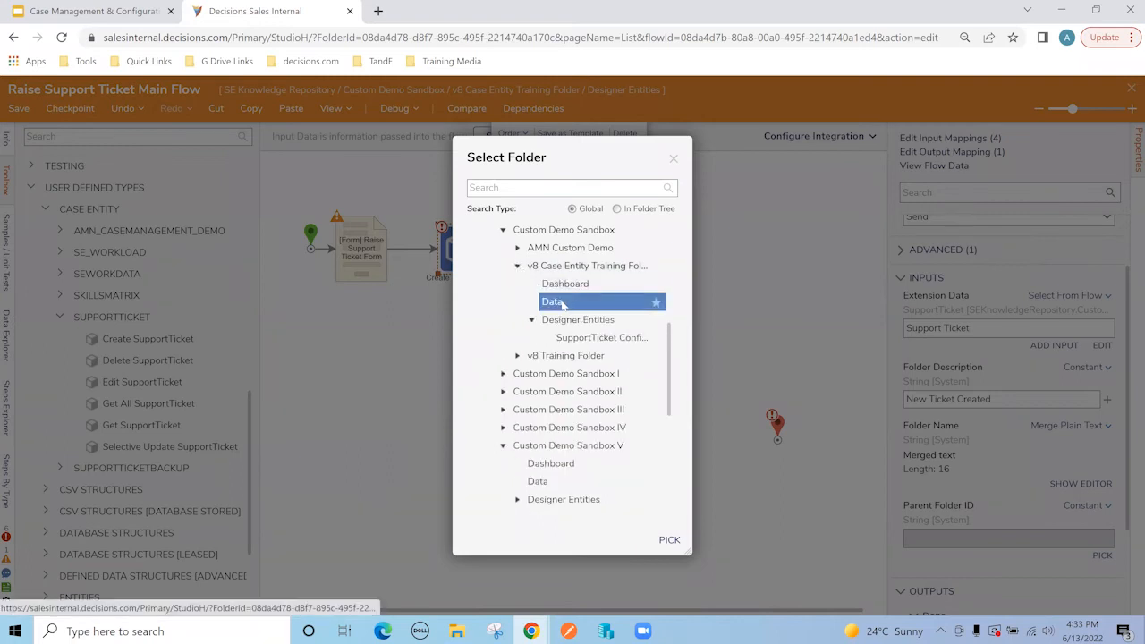
pyautogui.click(669, 540)
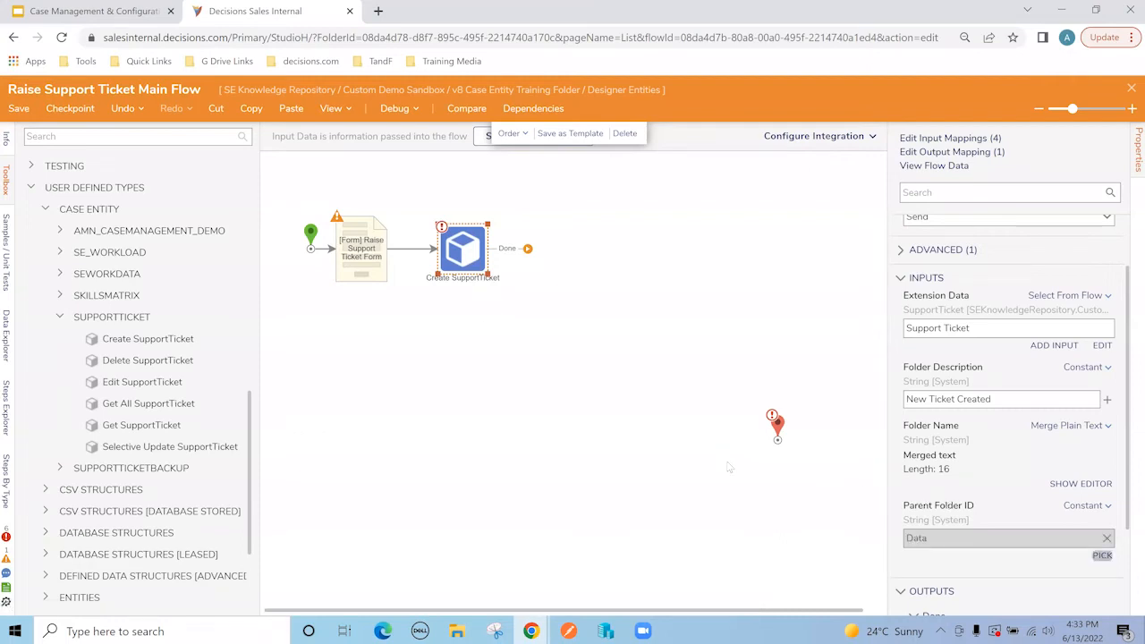
pyautogui.click(400, 295)
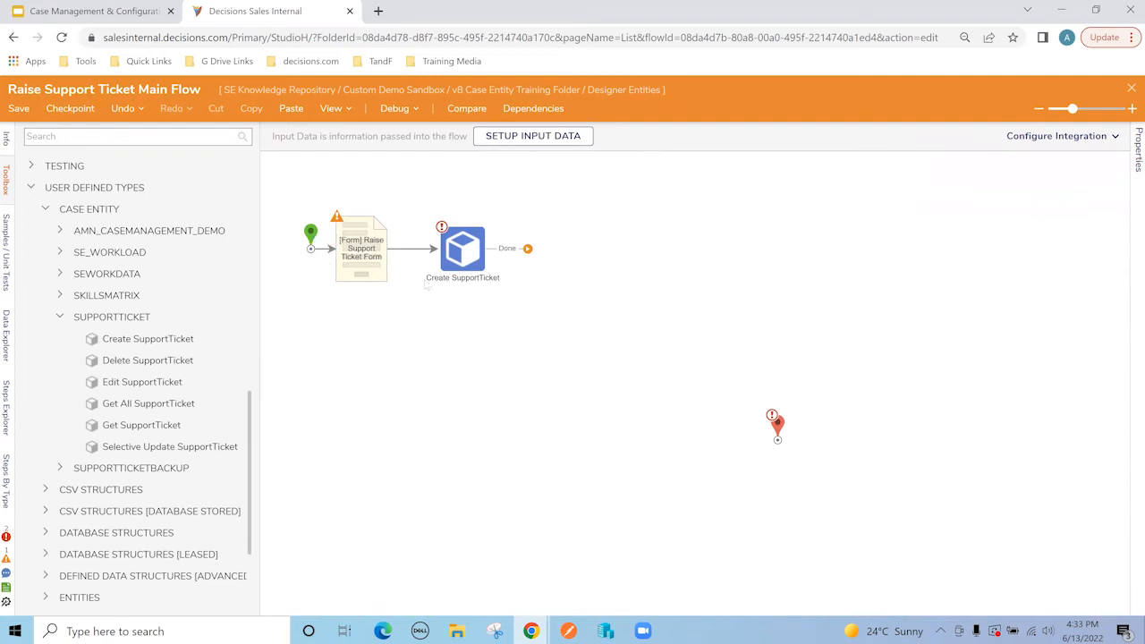
# Step: Find 'set state' in the toolbox and add a Set Entity State step after Create SupportTicket
pyautogui.click(185, 137)
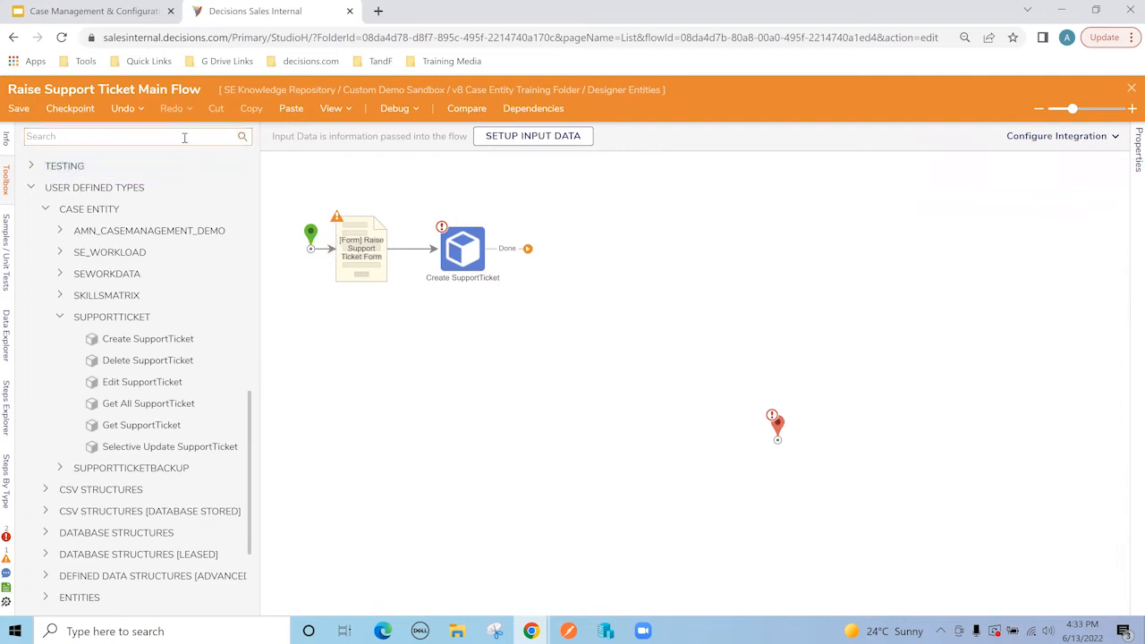
pyautogui.write('set state')
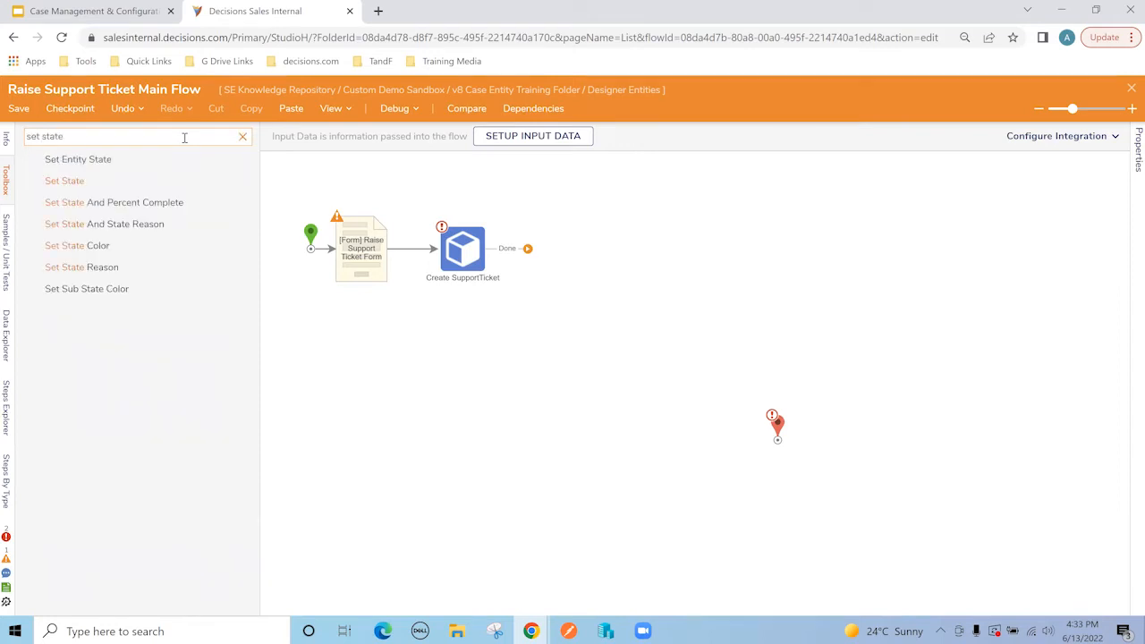
pyautogui.moveTo(67, 166); pyautogui.dragTo(559, 255)
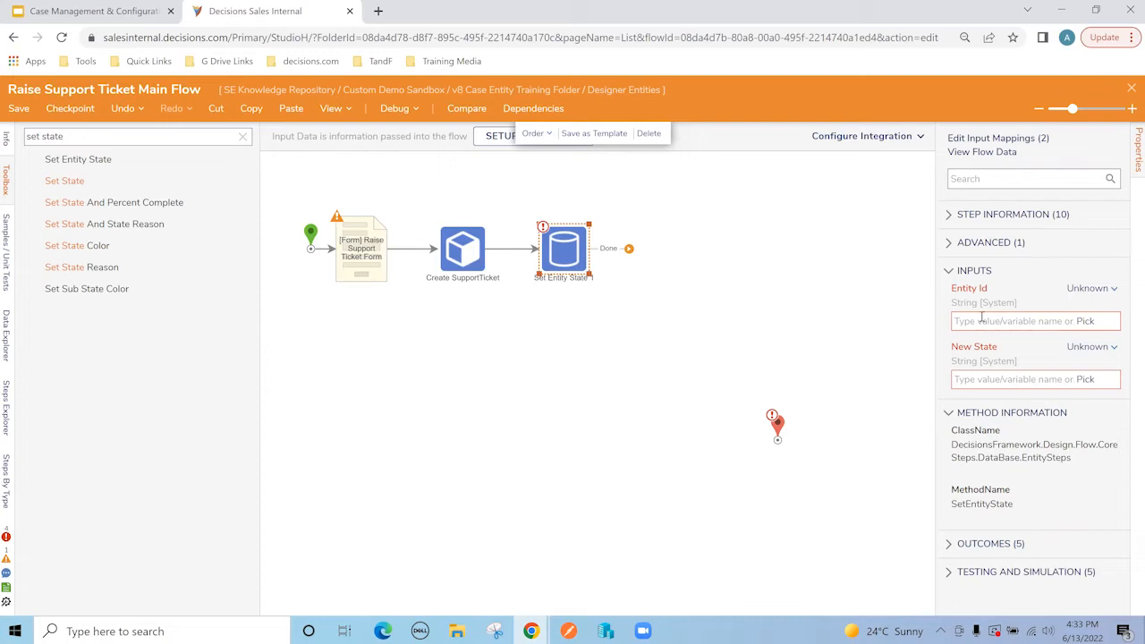
# Step: Map Entity Id to FolderId, set New State to 'Ticket-In-Process', and connect Done to End
pyautogui.click(1085, 321)
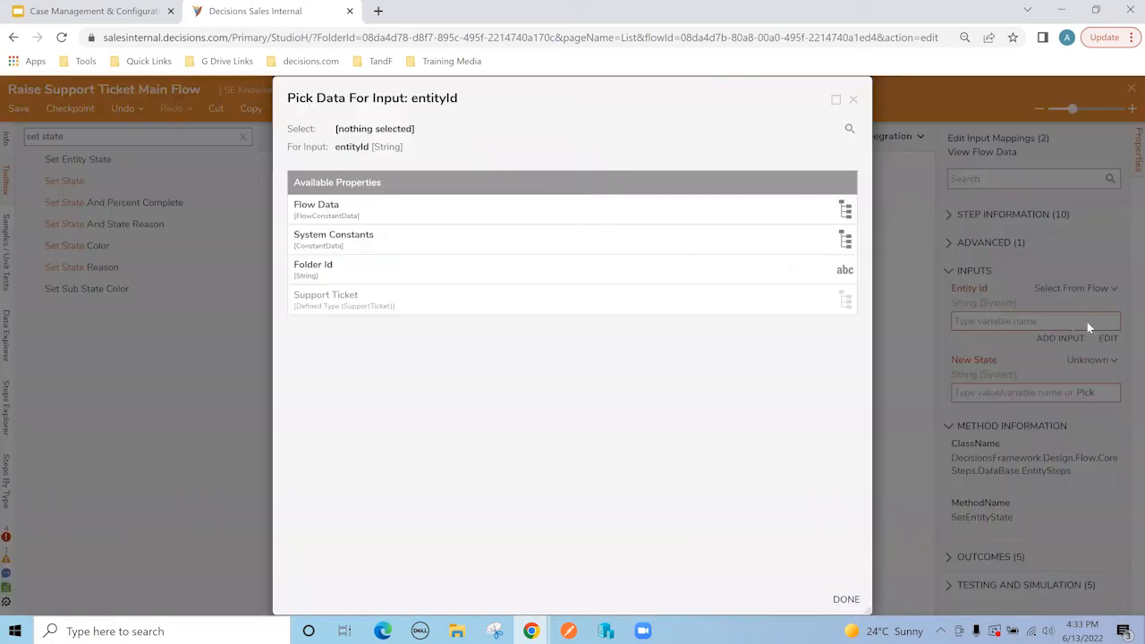
pyautogui.click(342, 277)
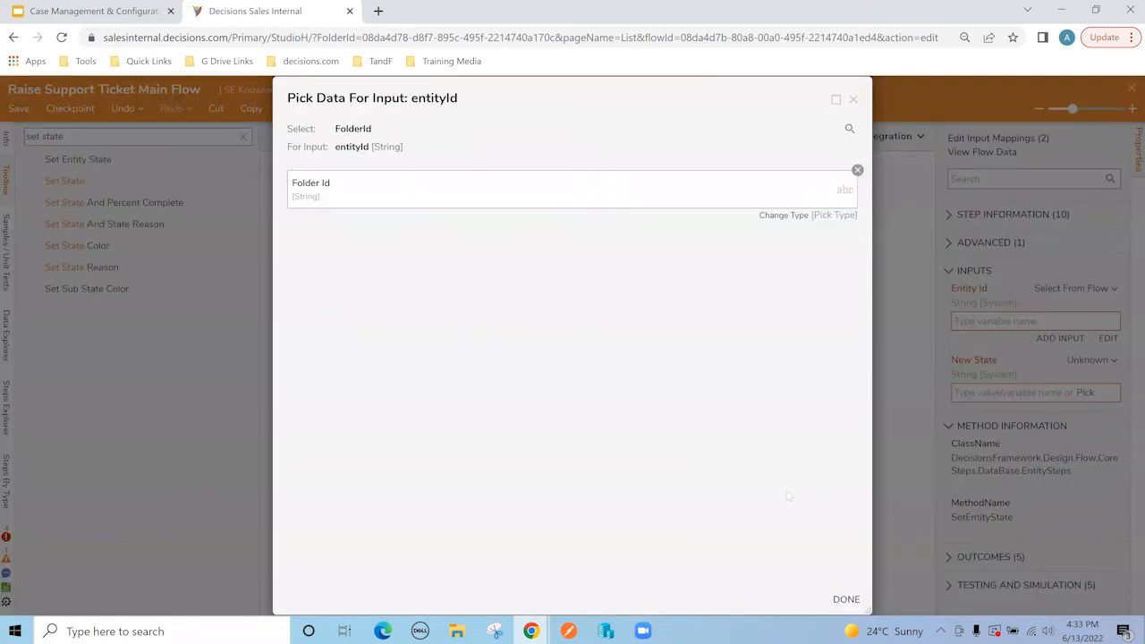
pyautogui.click(844, 597)
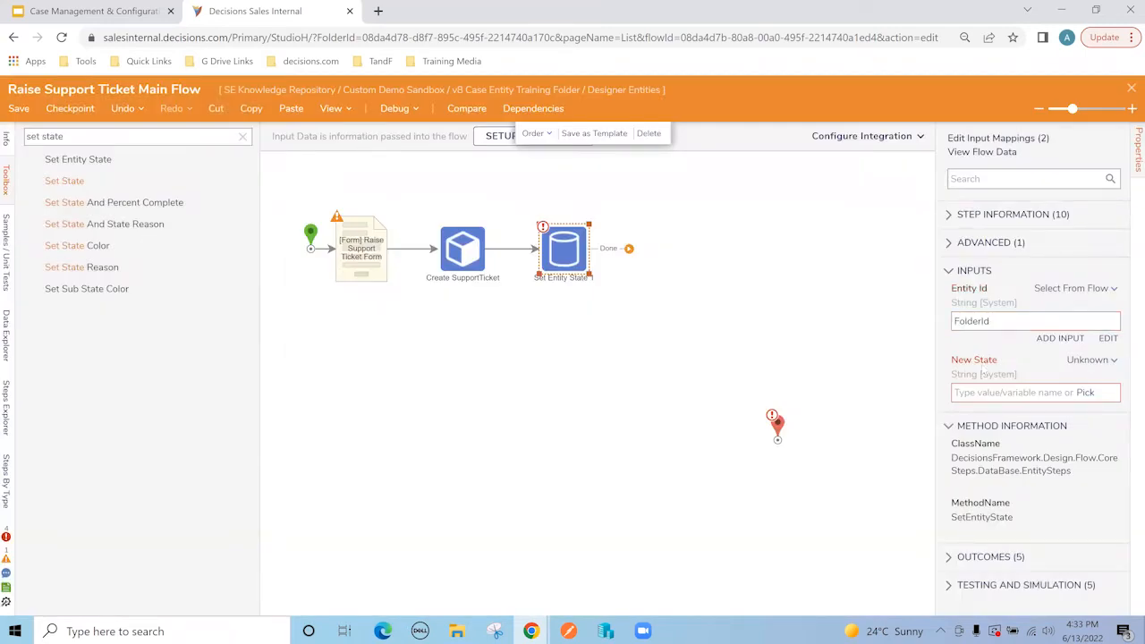
pyautogui.click(984, 394)
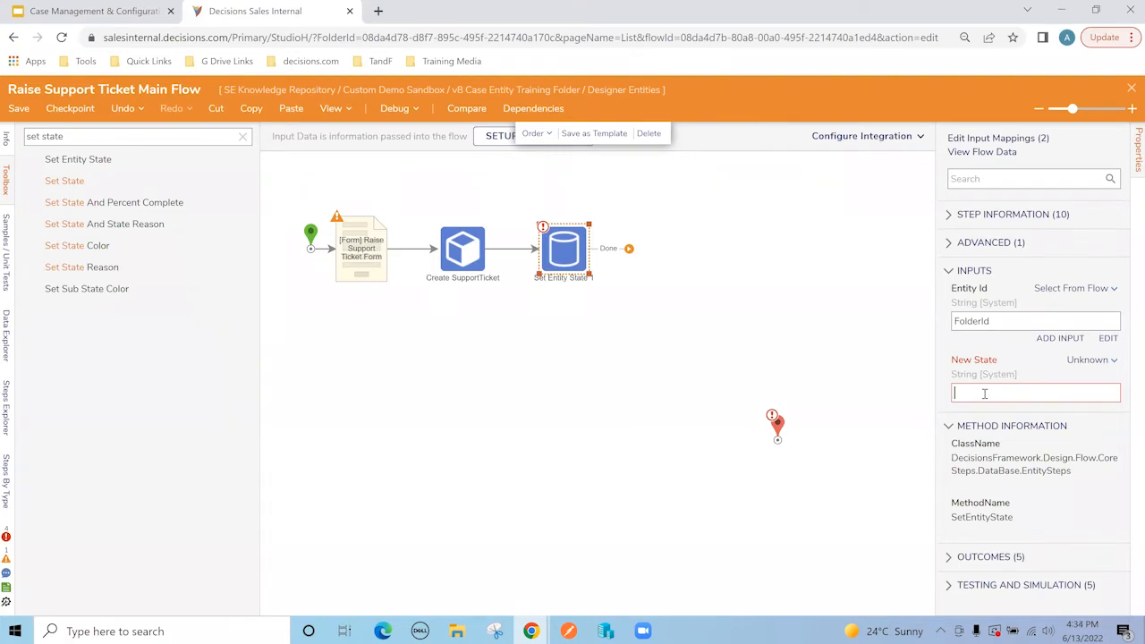
pyautogui.write('Ticket-')
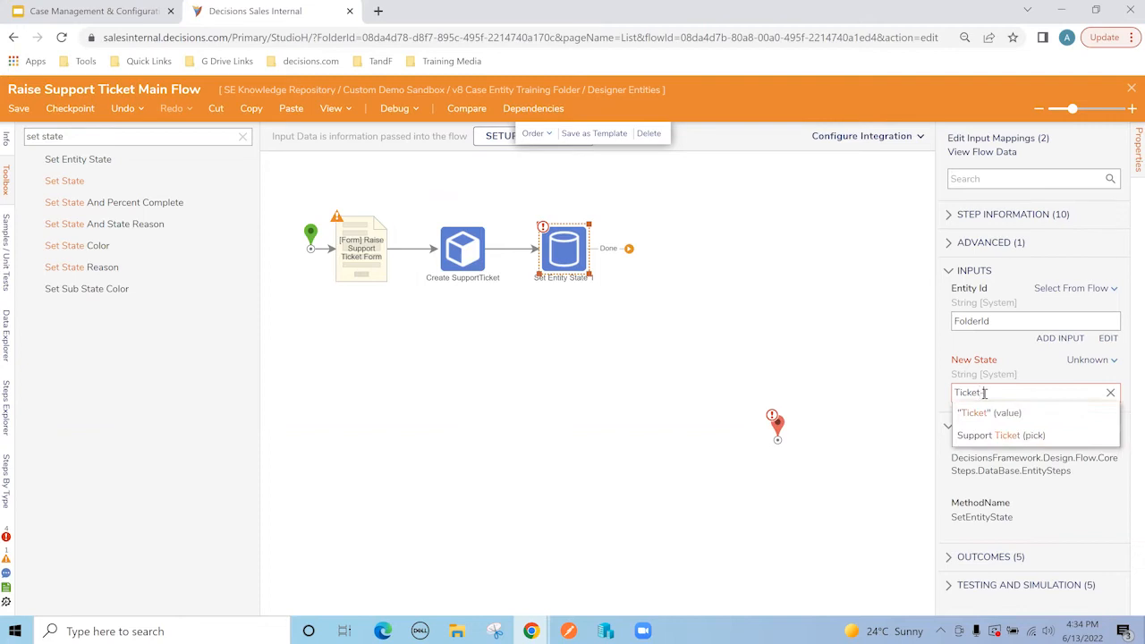
pyautogui.write('In-Process')
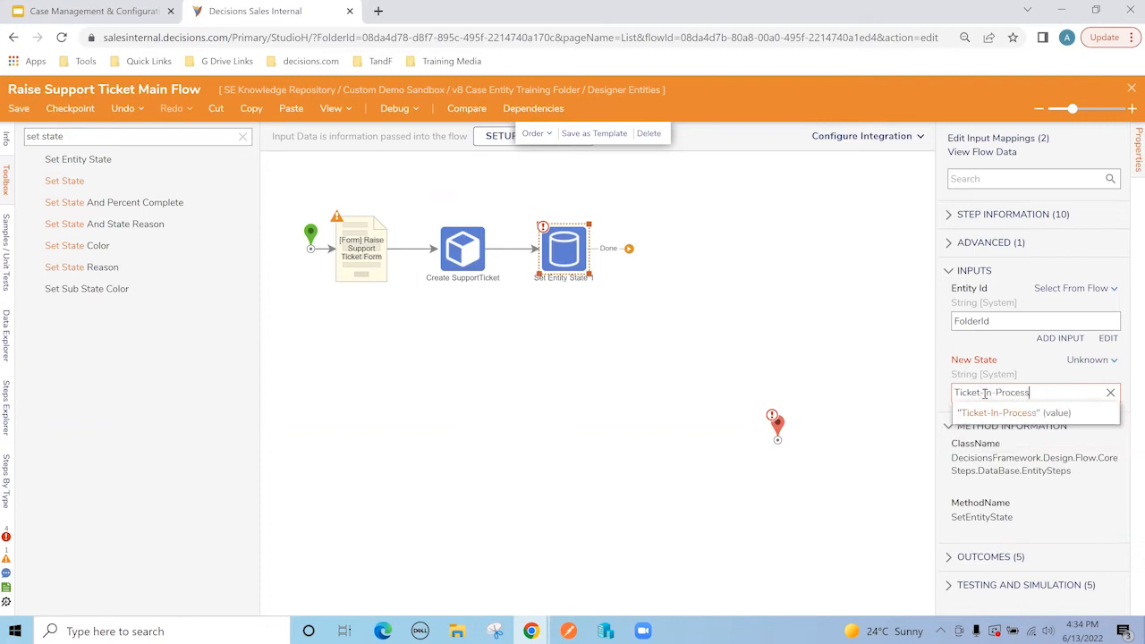
pyautogui.click(985, 413)
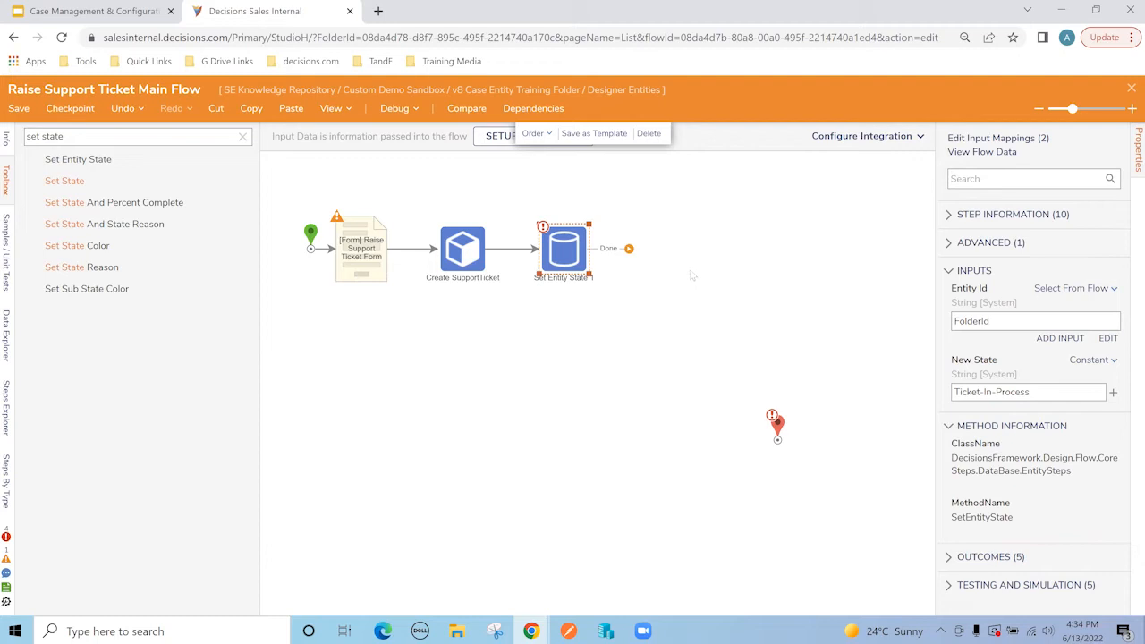
pyautogui.moveTo(628, 249)
pyautogui.mouseDown()
pyautogui.moveTo(778, 442)
pyautogui.moveTo(756, 349)
pyautogui.moveTo(689, 248)
pyautogui.moveTo(637, 236)
pyautogui.mouseUp()
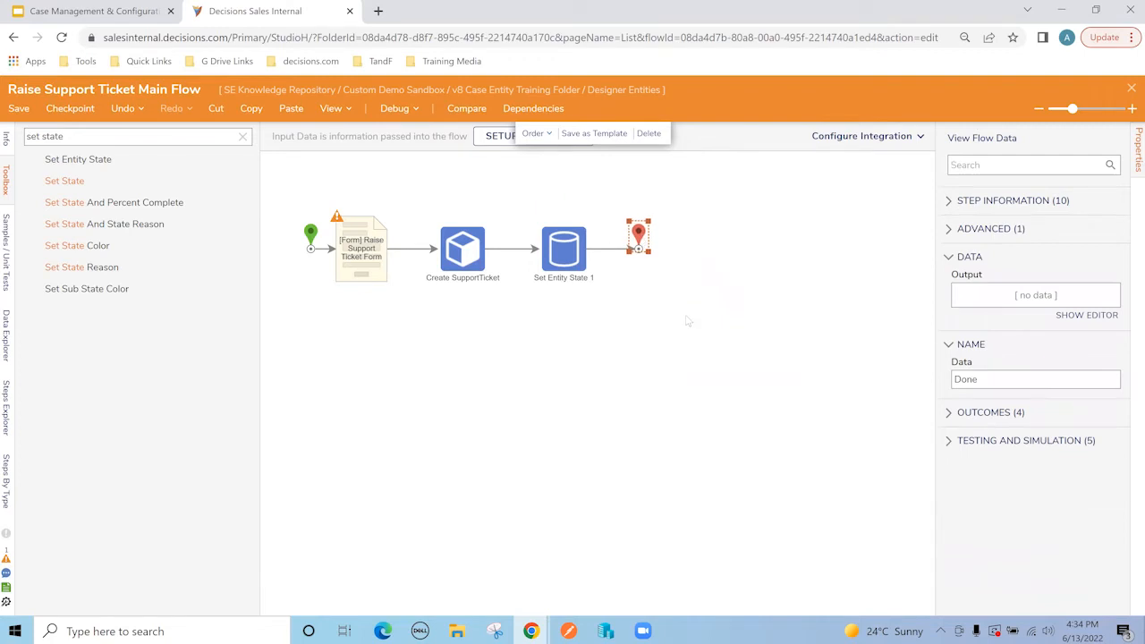
# Step: Set the form step's Support Ticket input to Ignore and save the flow
pyautogui.click(689, 321)
pyautogui.click(375, 268)
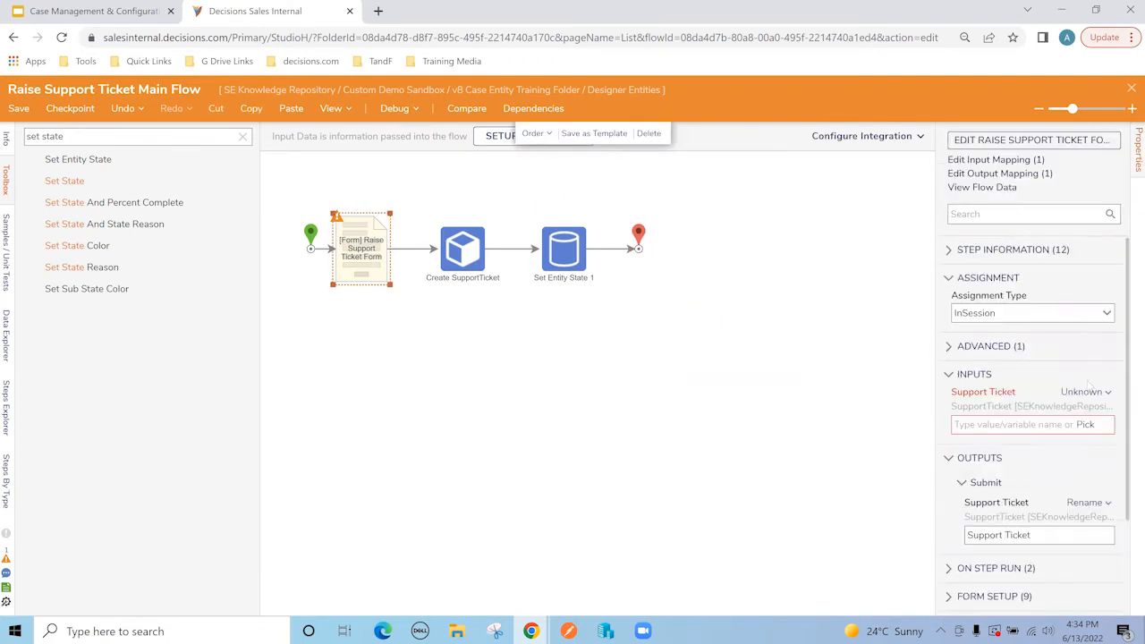
pyautogui.click(1090, 392)
pyautogui.click(983, 419)
pyautogui.click(655, 374)
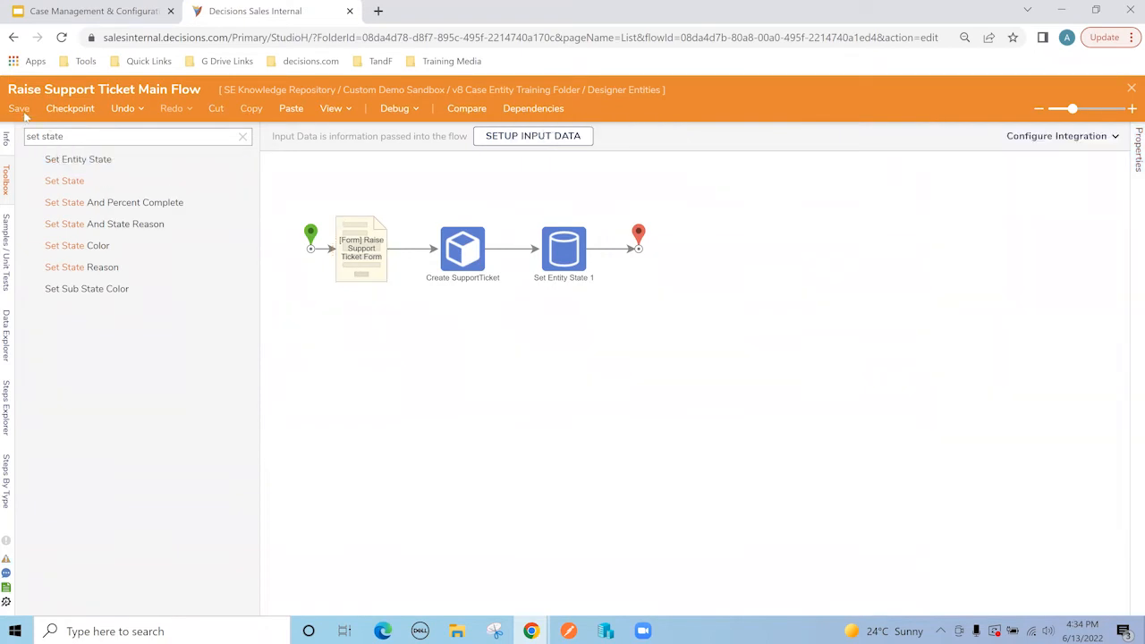
pyautogui.hotkey('ctrl', 's')
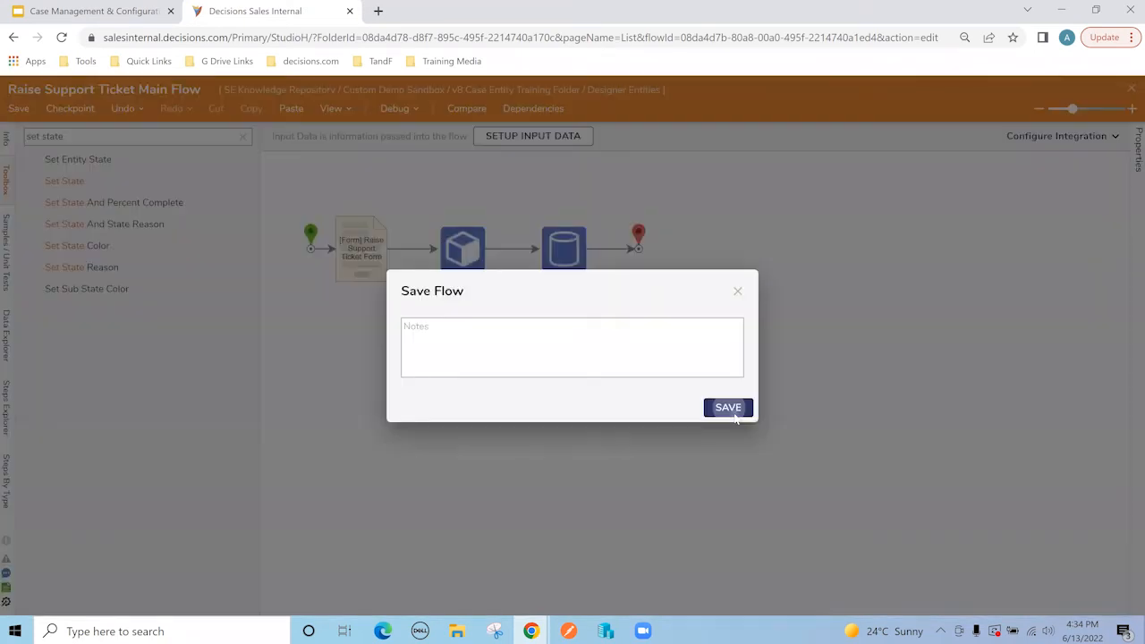
pyautogui.click(728, 408)
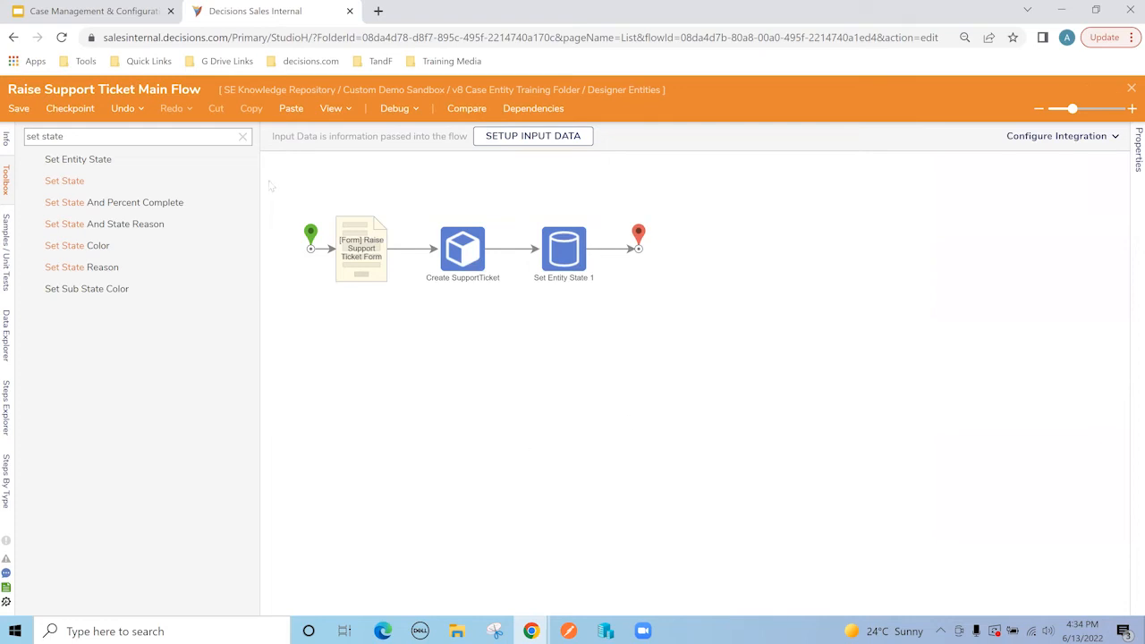
# Step: Review the flow's steps, close the designer, and open SupportTicket Configuration
pyautogui.moveTo(295, 187); pyautogui.dragTo(651, 338)
pyautogui.click(650, 338)
pyautogui.click(464, 263)
pyautogui.click(572, 266)
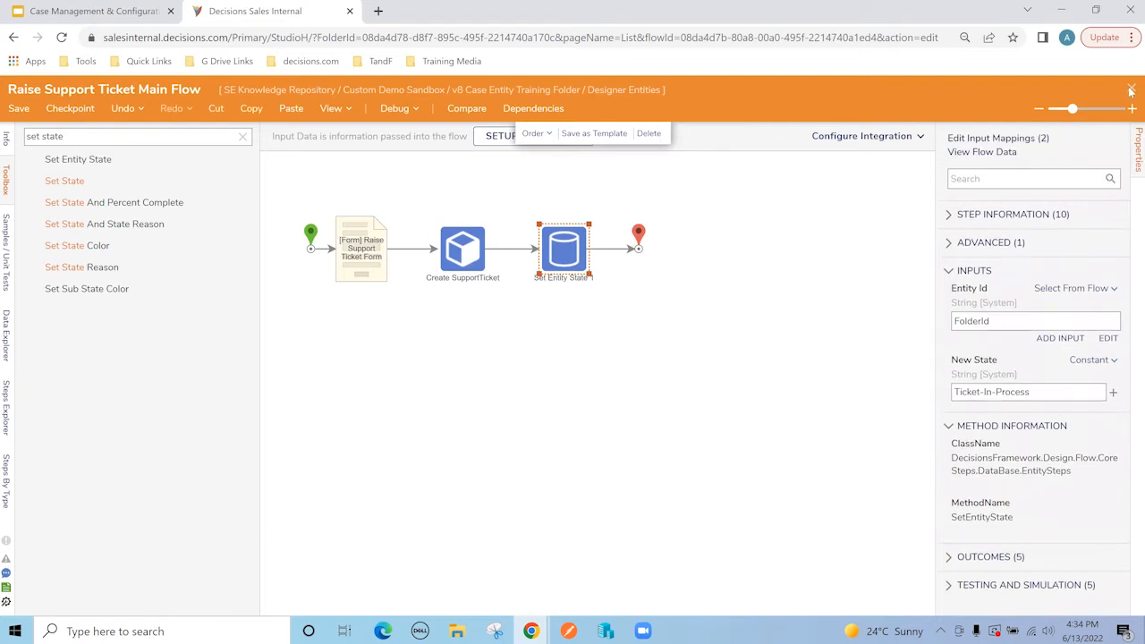
pyautogui.click(677, 339)
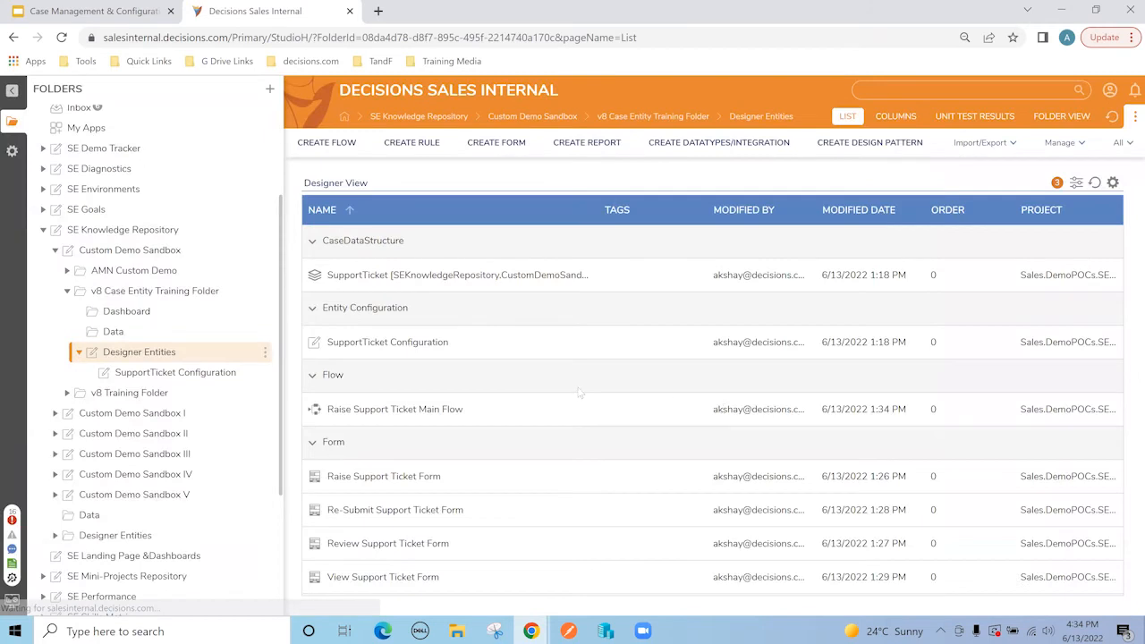
pyautogui.click(210, 374)
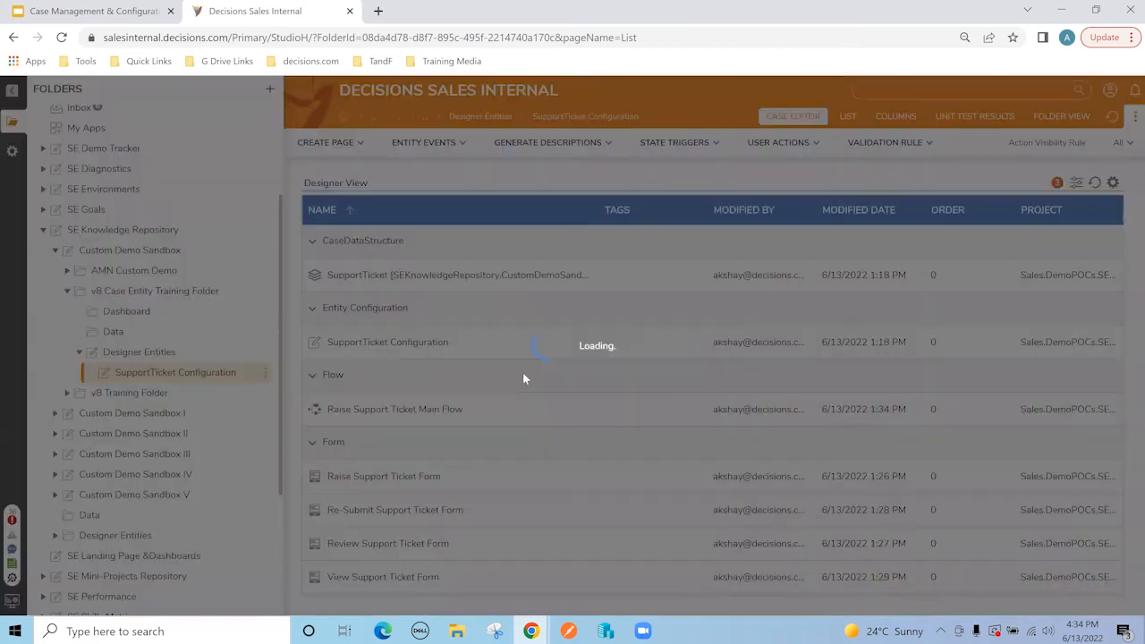
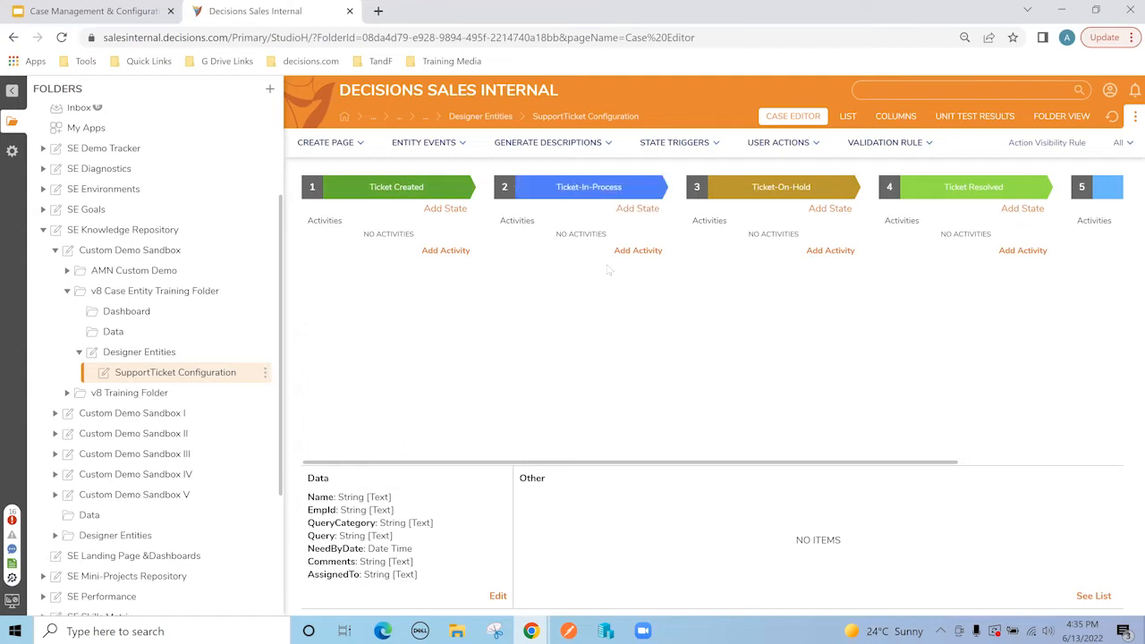
# Step: Add a trigger flow activity named 'Review Support Ticket Flow' under the Ticket-In-Process state
pyautogui.click(637, 251)
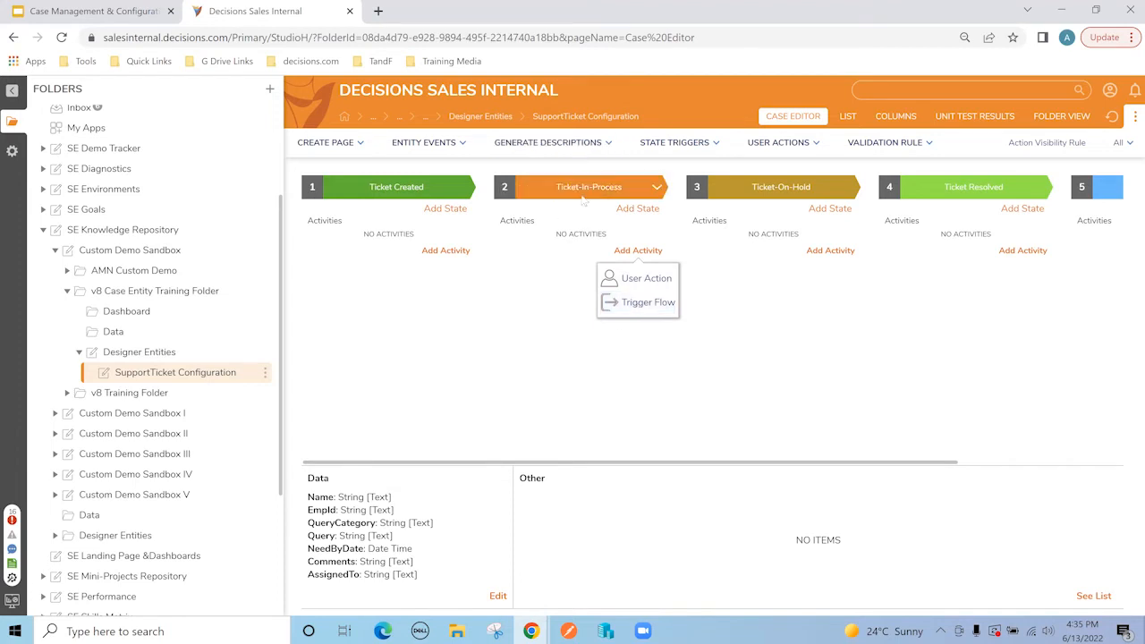
pyautogui.click(645, 305)
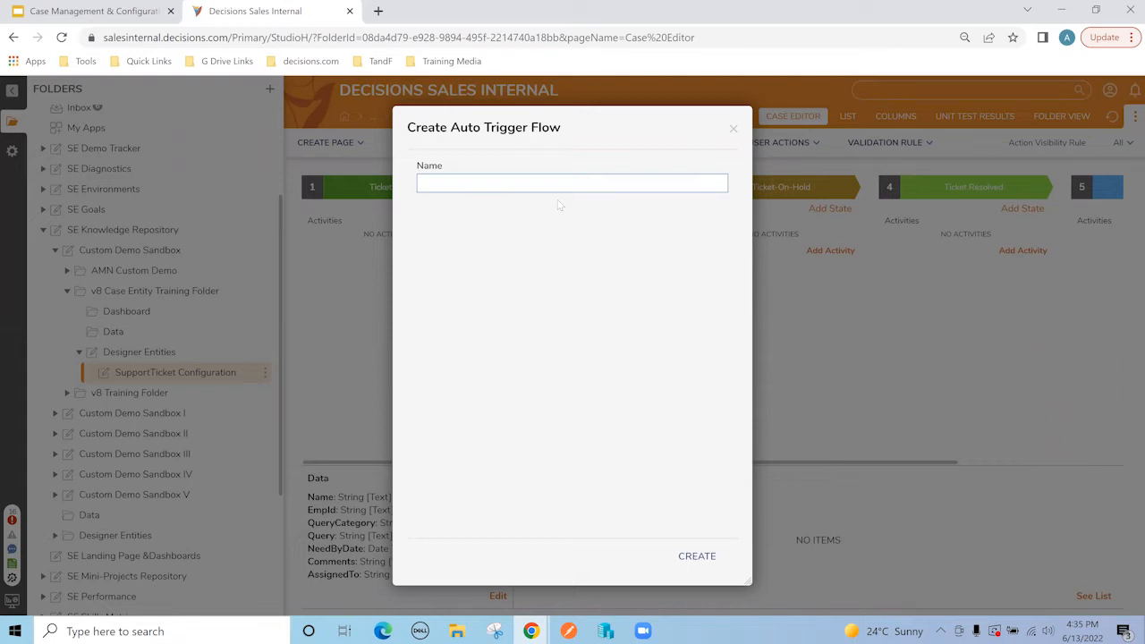
pyautogui.click(526, 182)
pyautogui.write('Review')
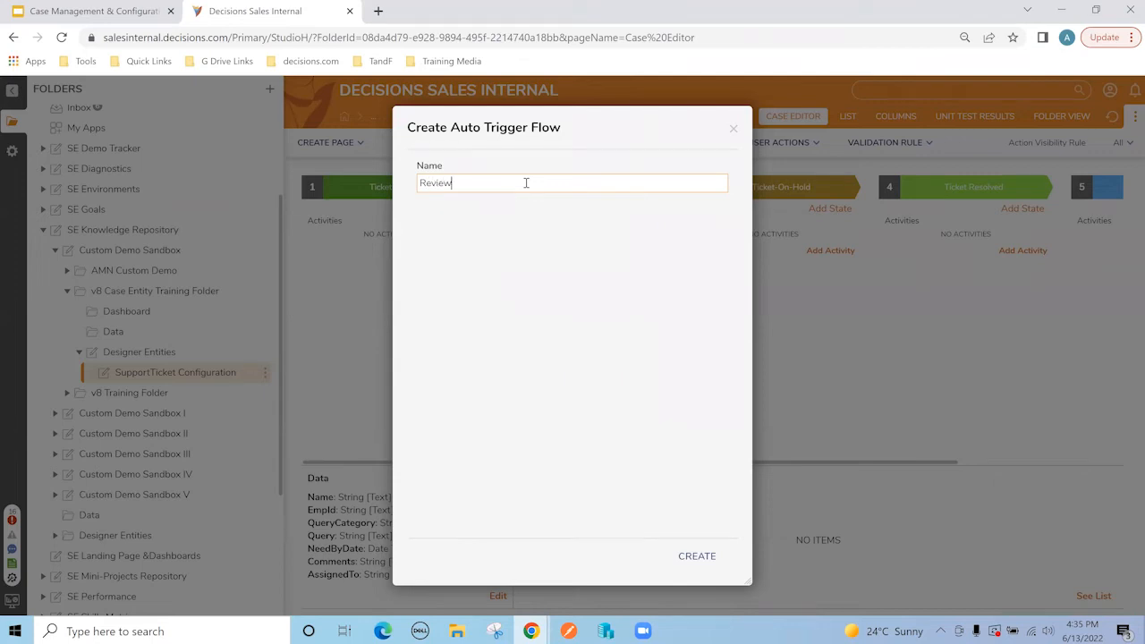
pyautogui.write(' Support Ticket Flow')
pyautogui.click(696, 555)
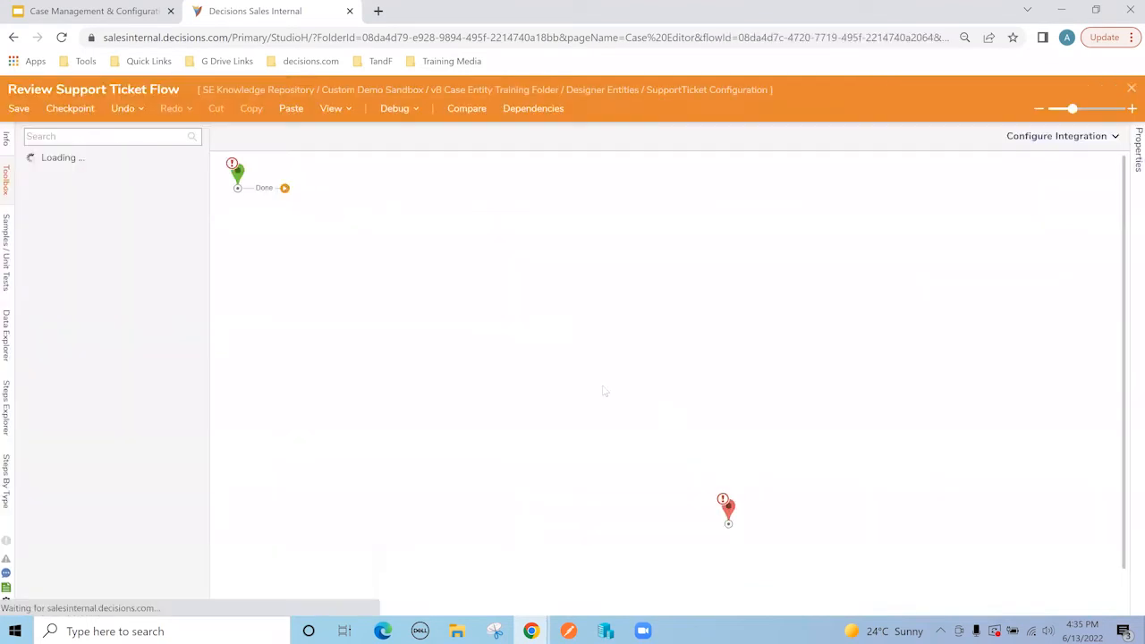
# Step: Move the end step closer and place a Show Form step right after the start
pyautogui.click(237, 174)
pyautogui.moveTo(730, 464); pyautogui.dragTo(705, 379)
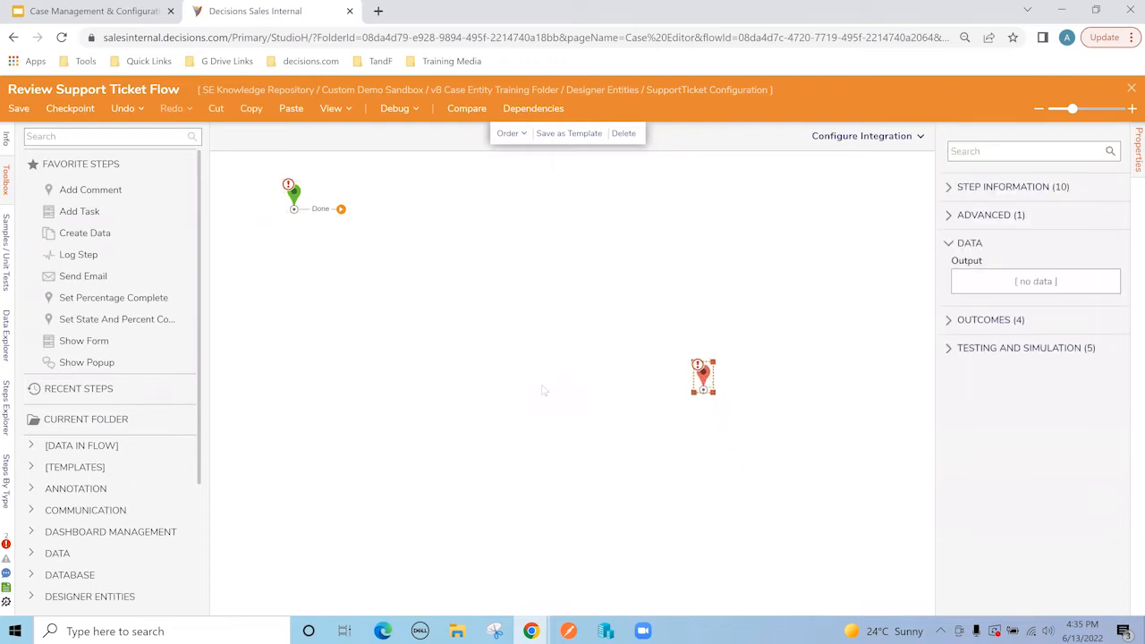
pyautogui.scroll(1, 424, 381)
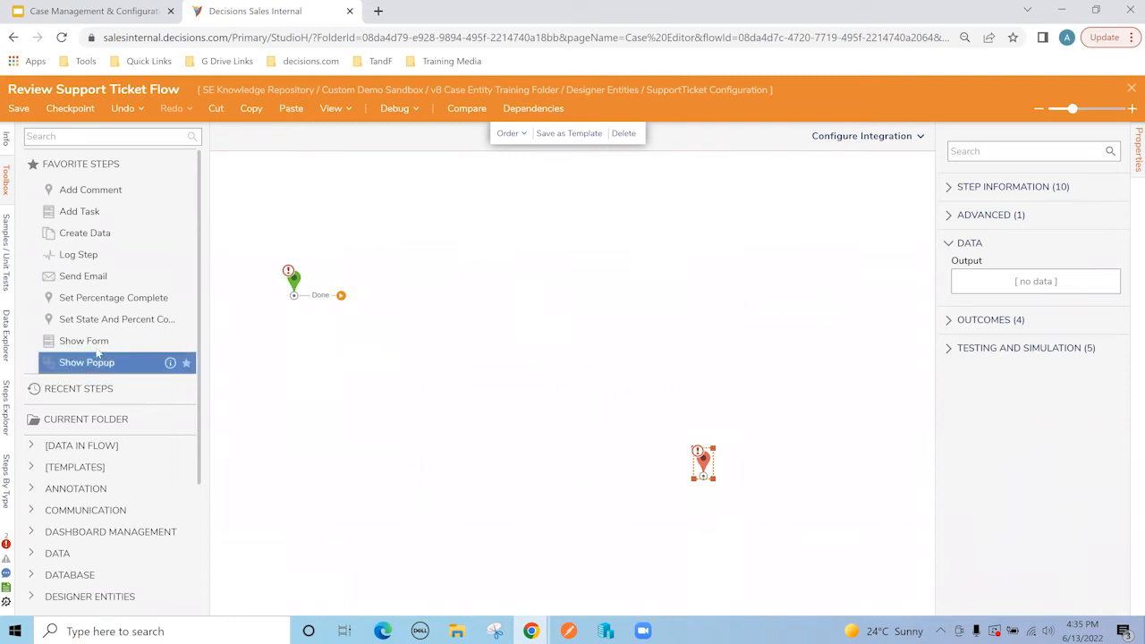
pyautogui.moveTo(78, 348); pyautogui.dragTo(394, 299)
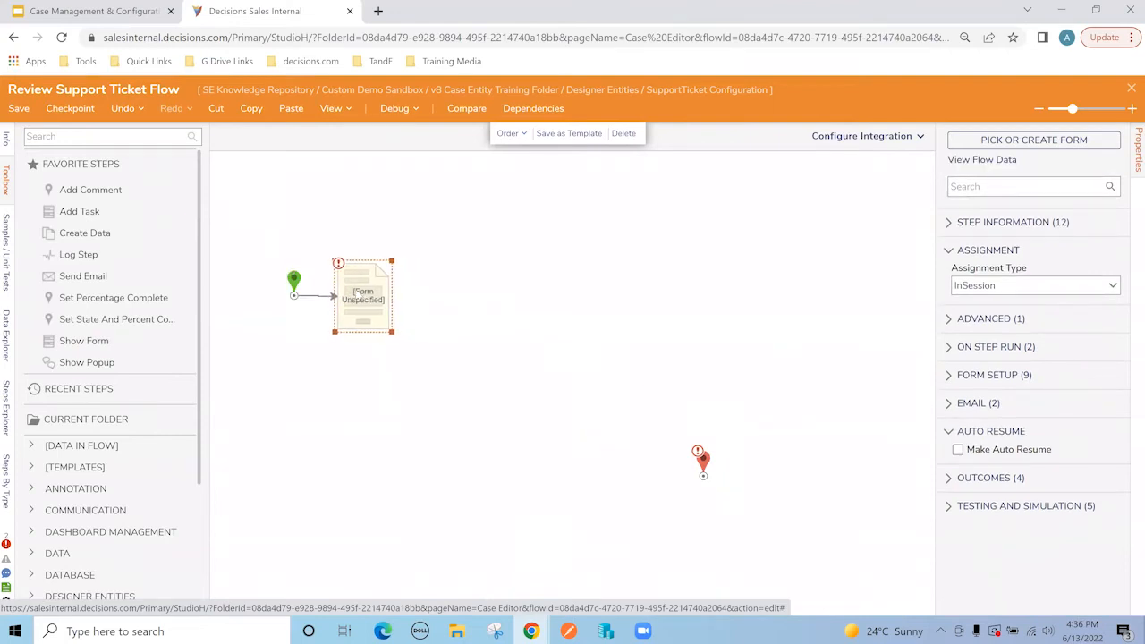
# Step: Have the form step use the existing Review Support Ticket Form from recent forms
pyautogui.click(1045, 146)
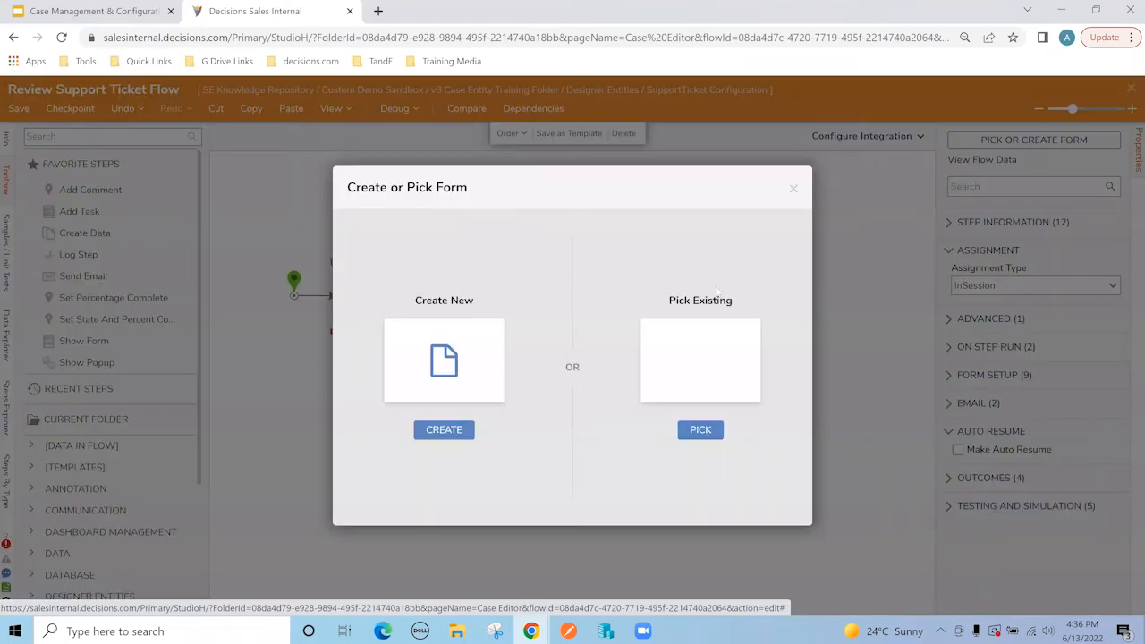
pyautogui.click(701, 430)
pyautogui.click(480, 133)
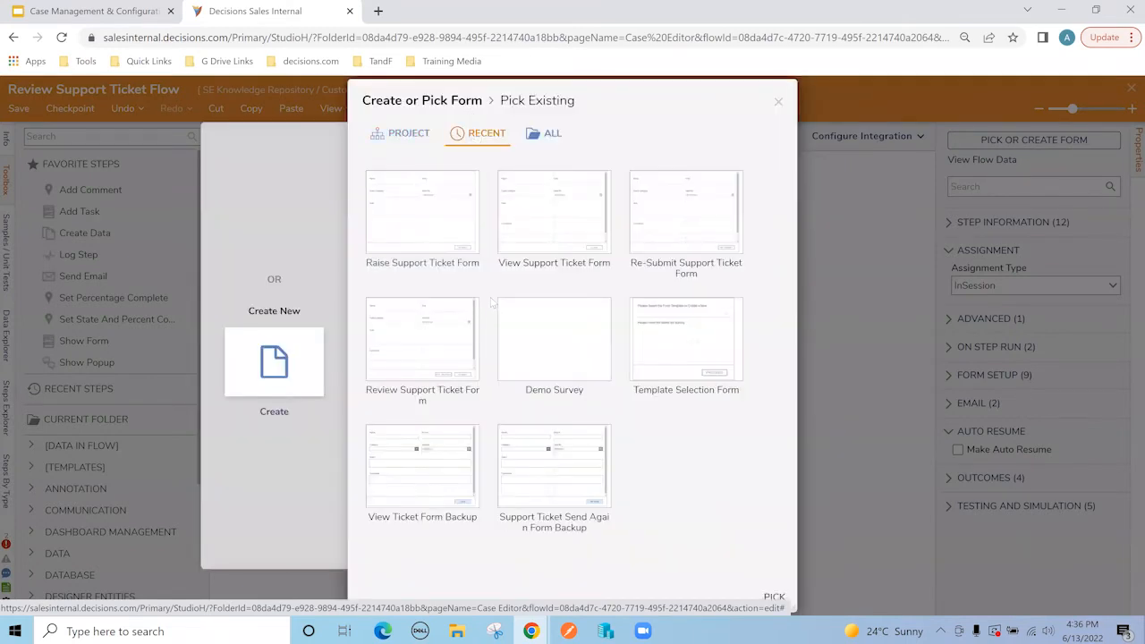
pyautogui.click(424, 358)
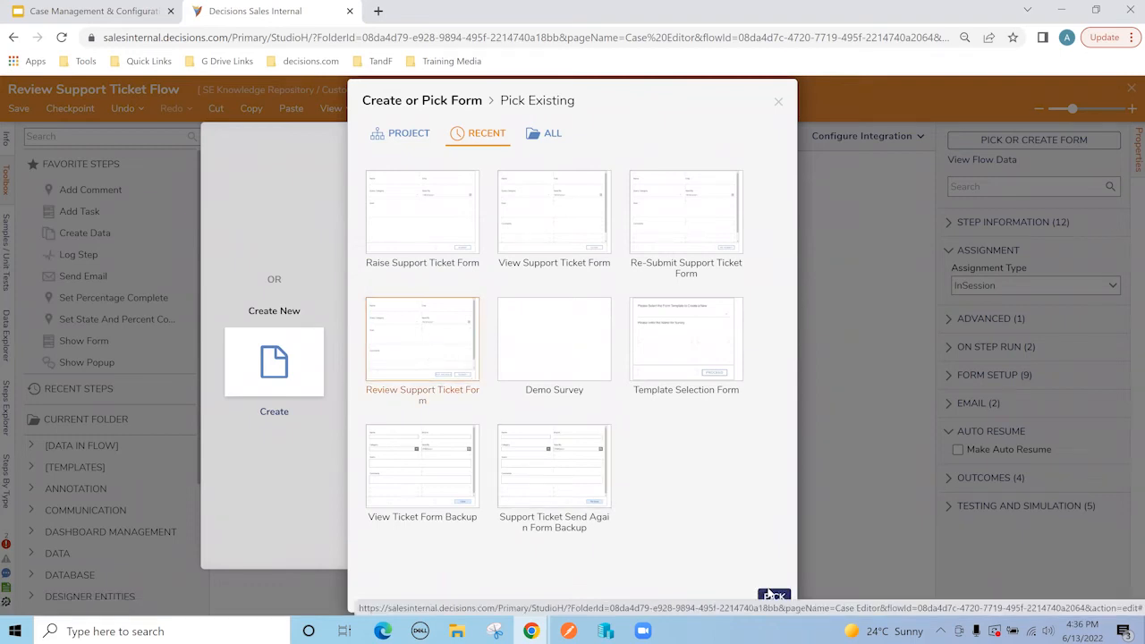
pyautogui.click(772, 596)
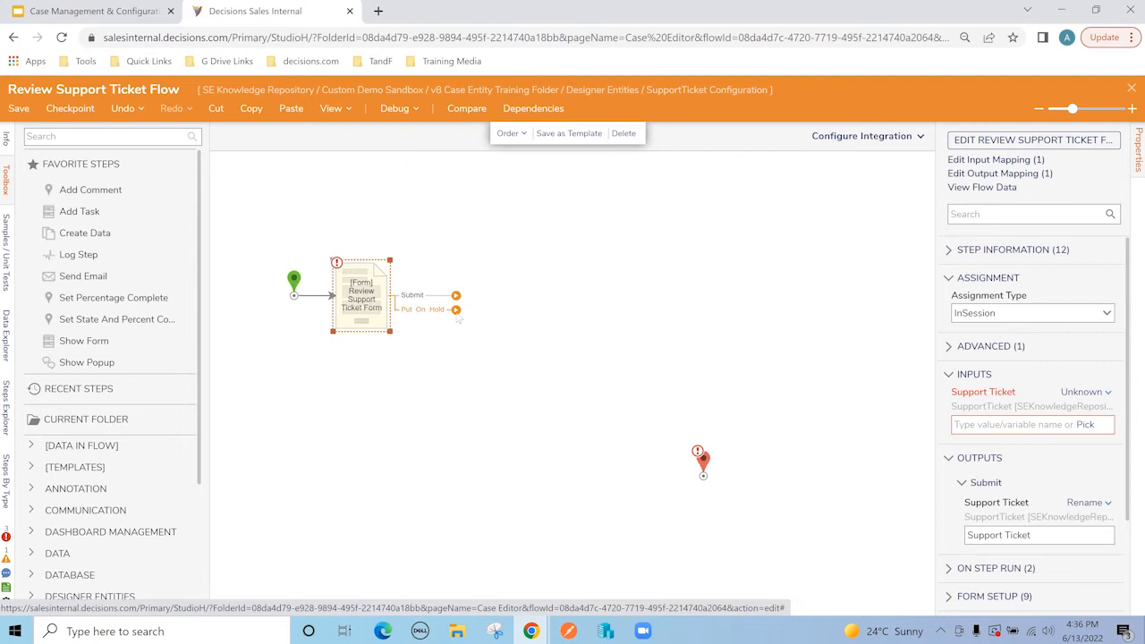
# Step: Add a Set Entity State step wired from the form's Put On Hold outcome, then select it
pyautogui.moveTo(458, 320); pyautogui.dragTo(458, 377)
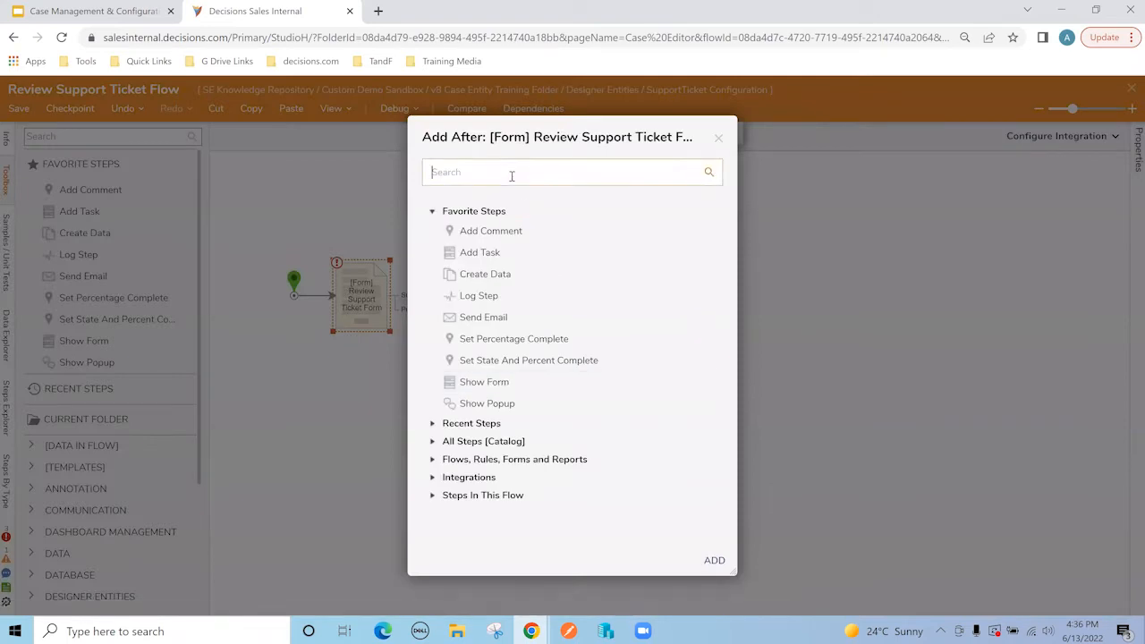
pyautogui.write('state')
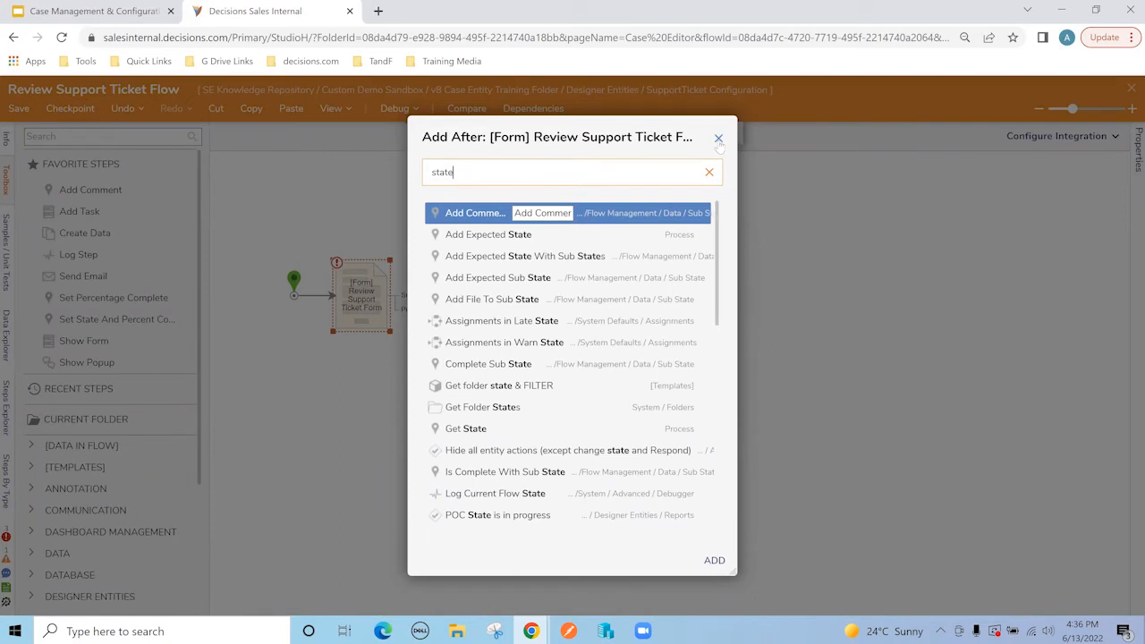
pyautogui.click(718, 139)
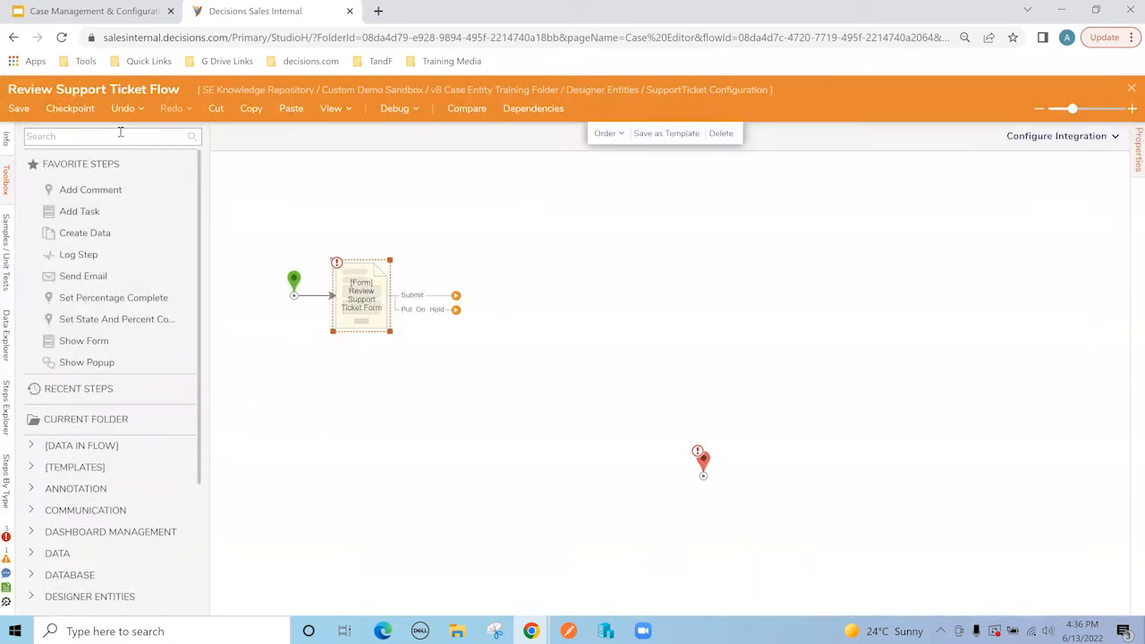
pyautogui.click(120, 136)
pyautogui.write('seate')
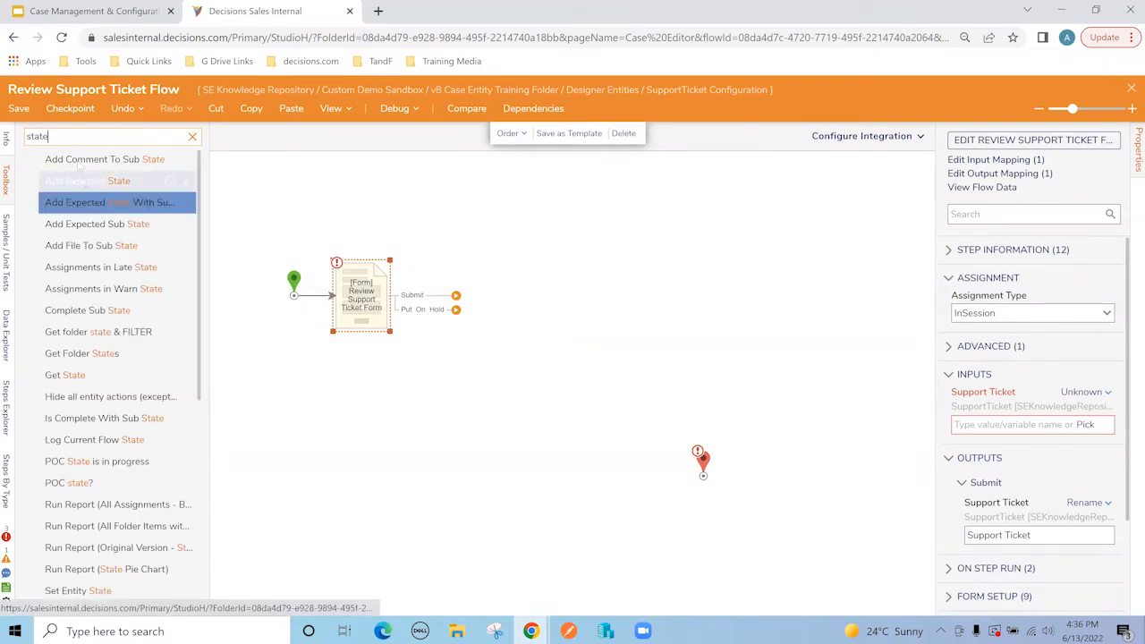
pyautogui.moveTo(92, 593); pyautogui.dragTo(528, 386)
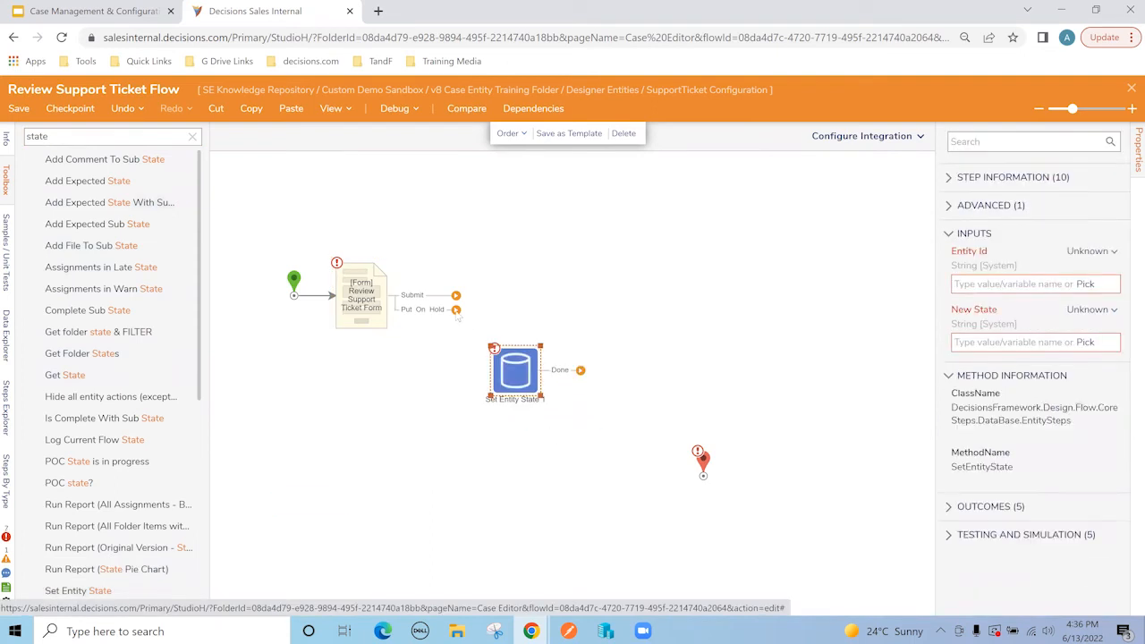
pyautogui.moveTo(457, 310); pyautogui.dragTo(491, 377)
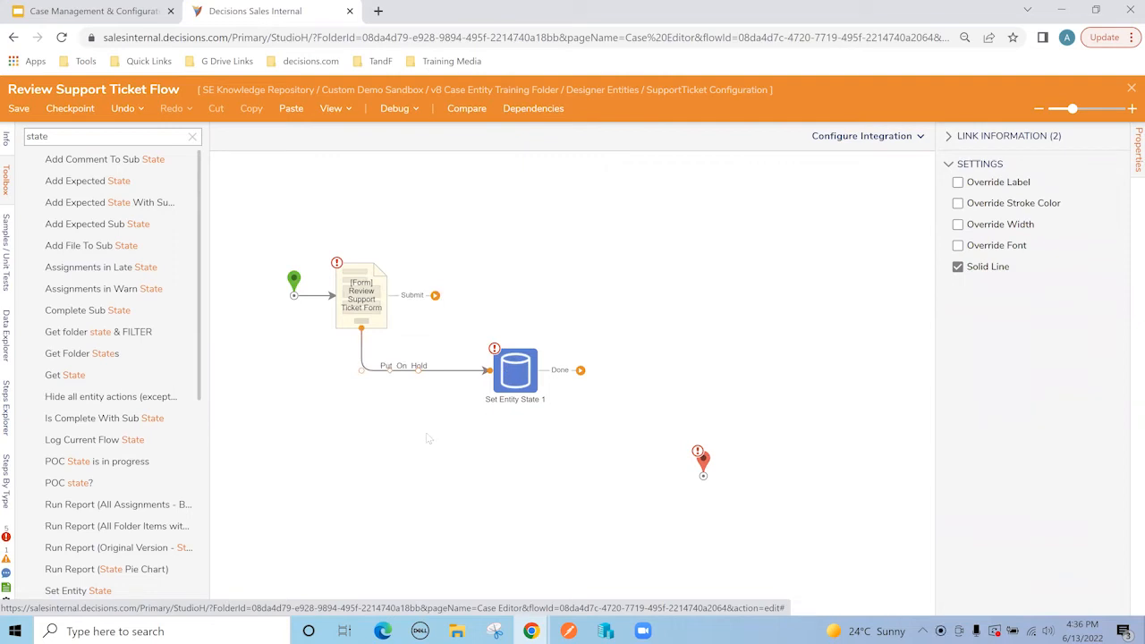
pyautogui.click(191, 136)
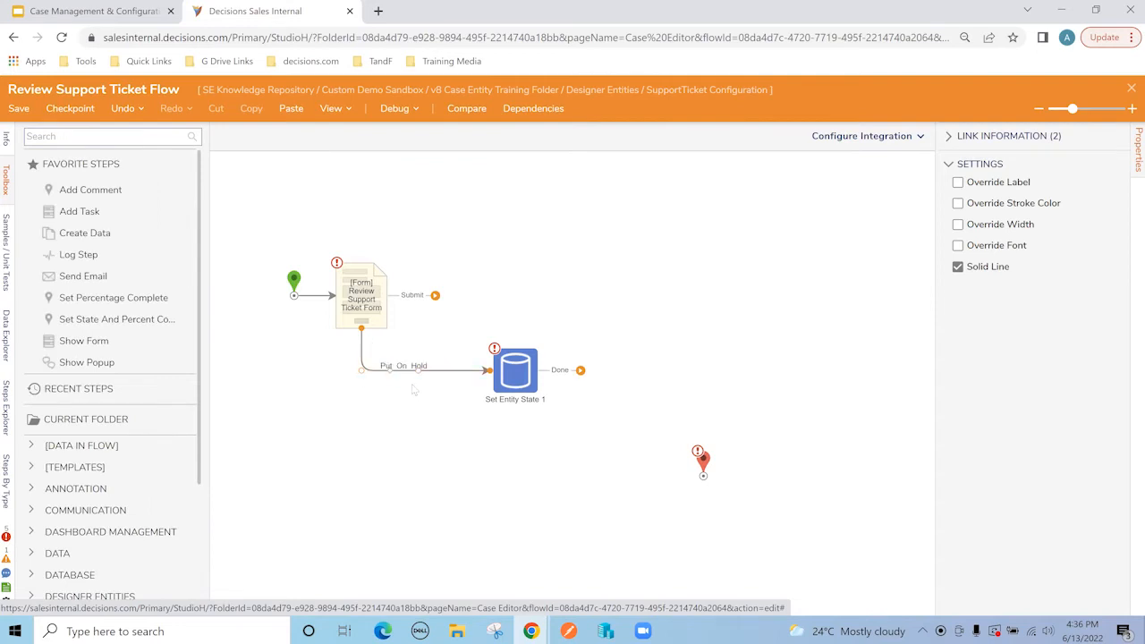
pyautogui.click(516, 379)
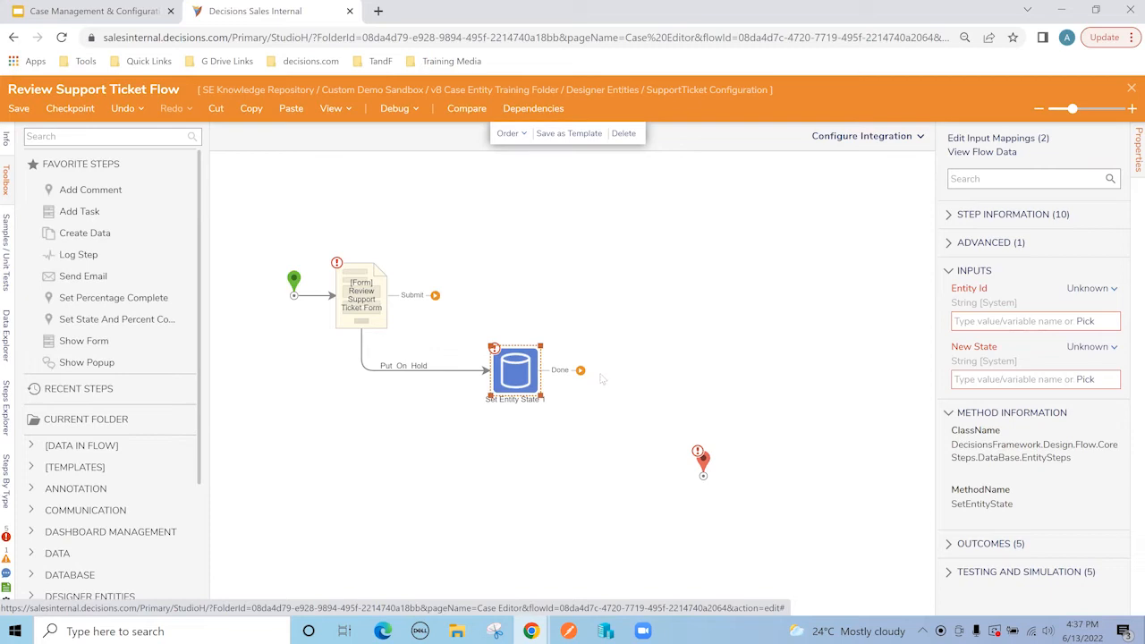
# Step: Set New State to 'Ticket-On-Hold' and connect Set Entity State 1 to the end step
pyautogui.click(981, 382)
pyautogui.write('Ti')
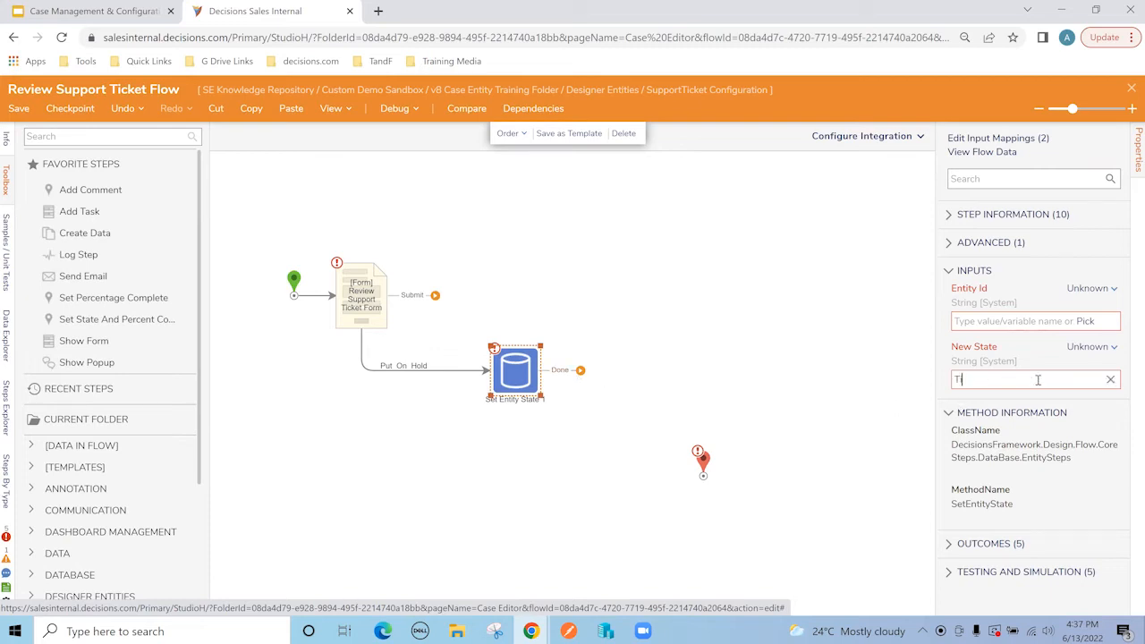
pyautogui.write('cket-On')
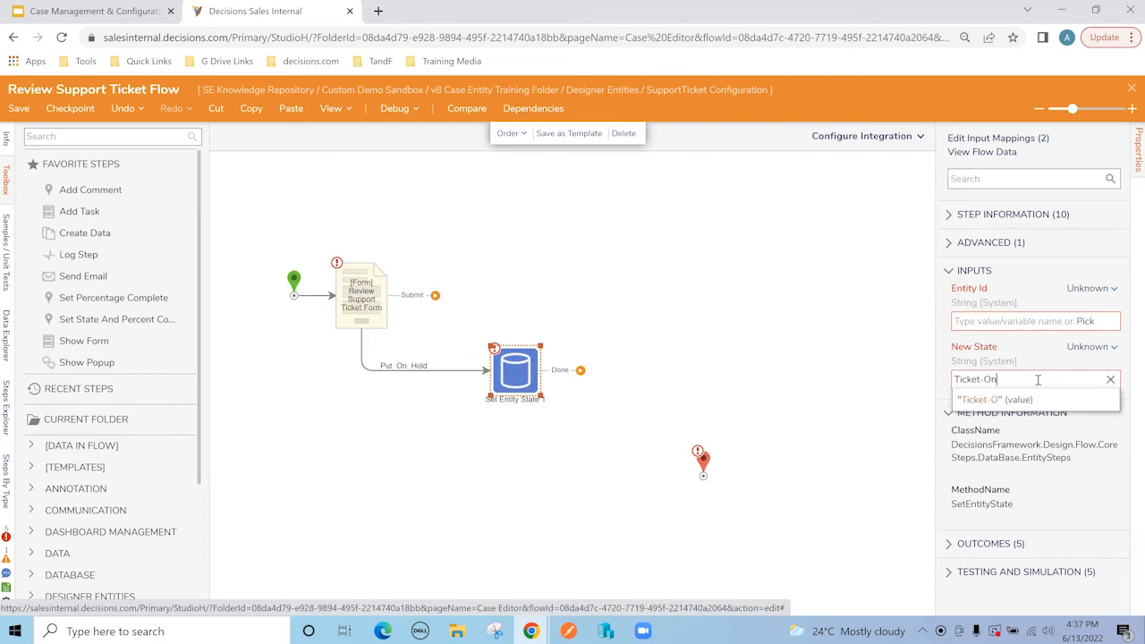
pyautogui.write('-Hold')
pyautogui.click(1018, 399)
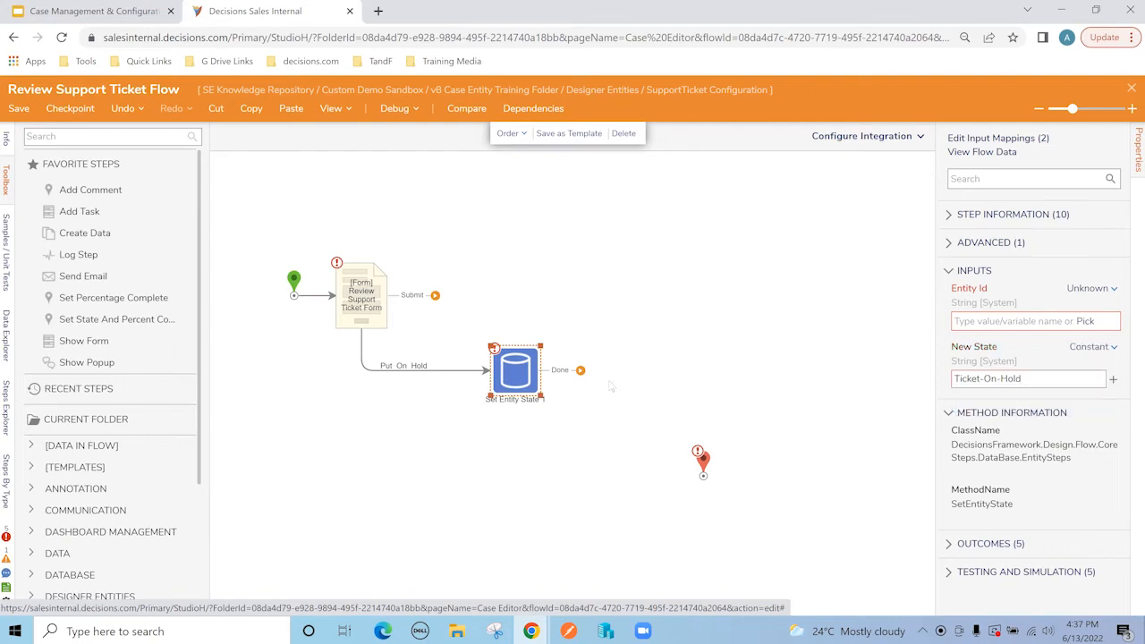
pyautogui.moveTo(580, 372); pyautogui.dragTo(703, 470)
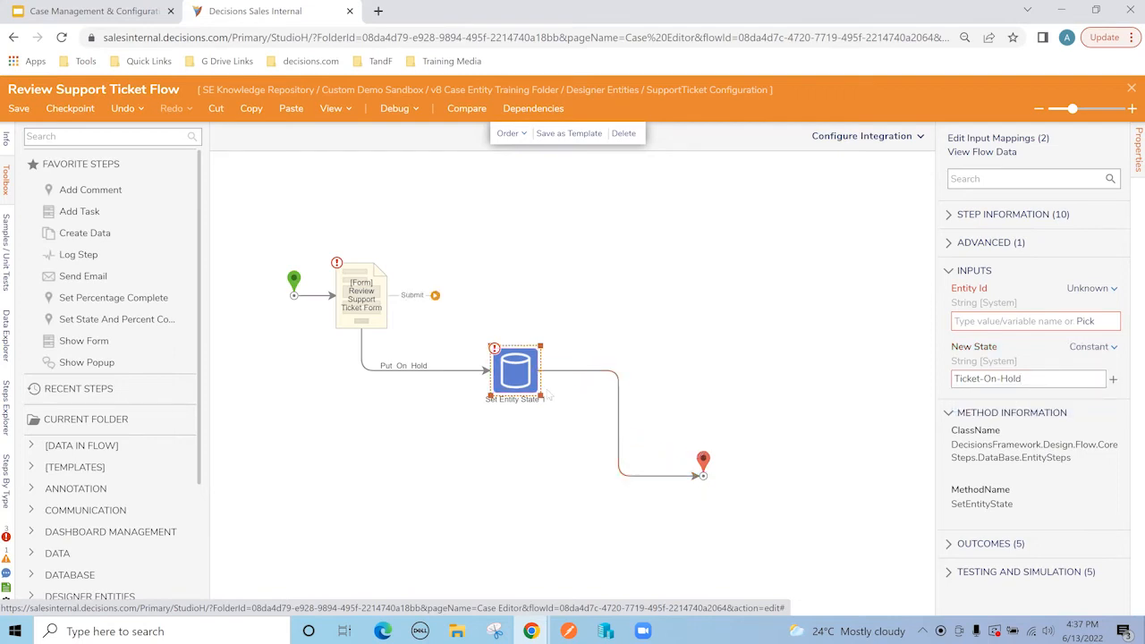
# Step: Map Entity Id to ExtensionData.EntityId and move the end step beside Set Entity State 1
pyautogui.click(1085, 321)
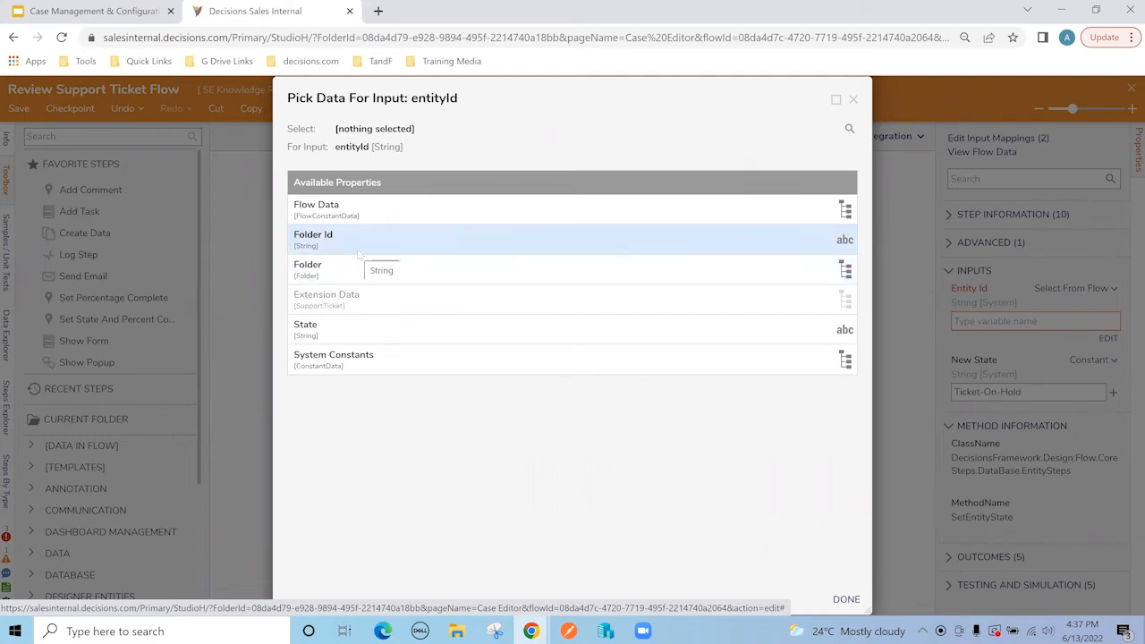
pyautogui.click(368, 295)
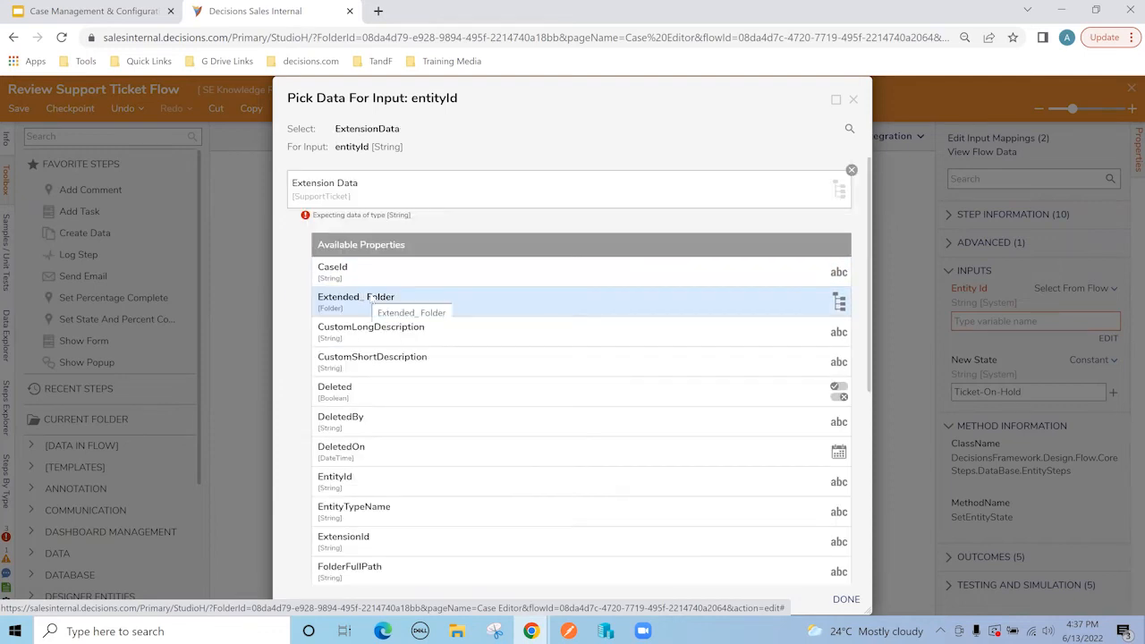
pyautogui.click(384, 483)
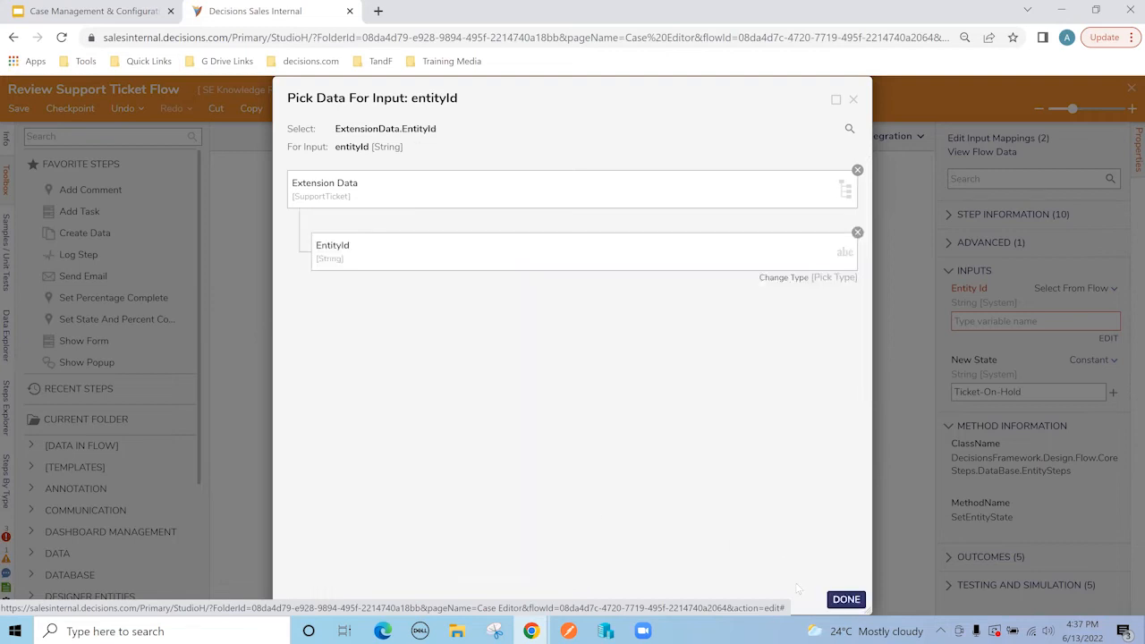
pyautogui.click(845, 599)
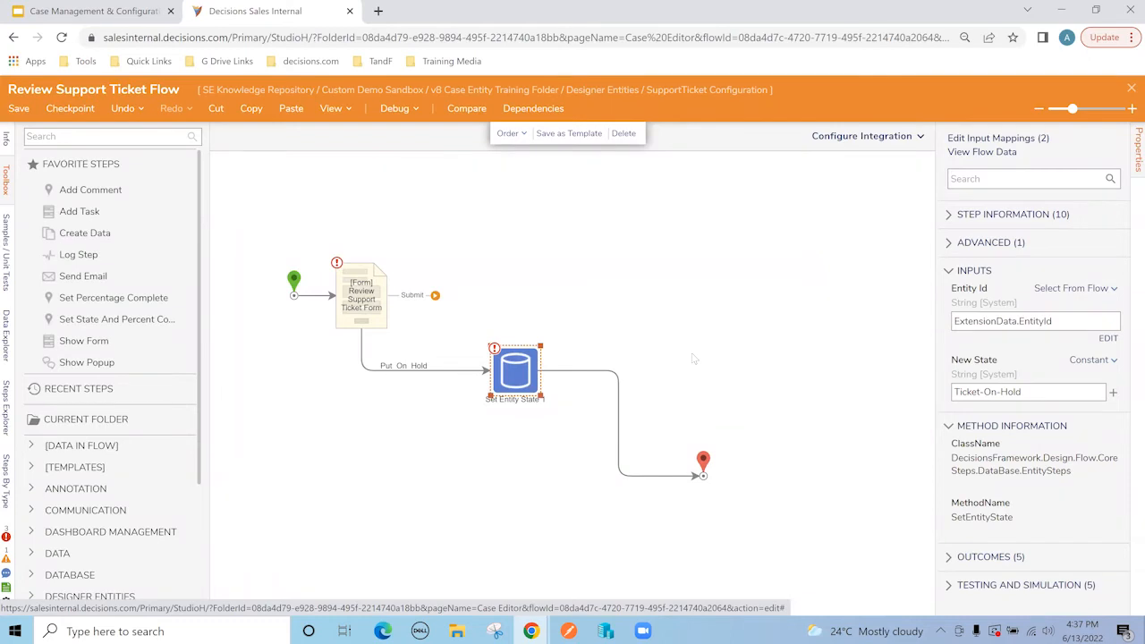
pyautogui.moveTo(703, 461); pyautogui.dragTo(631, 356)
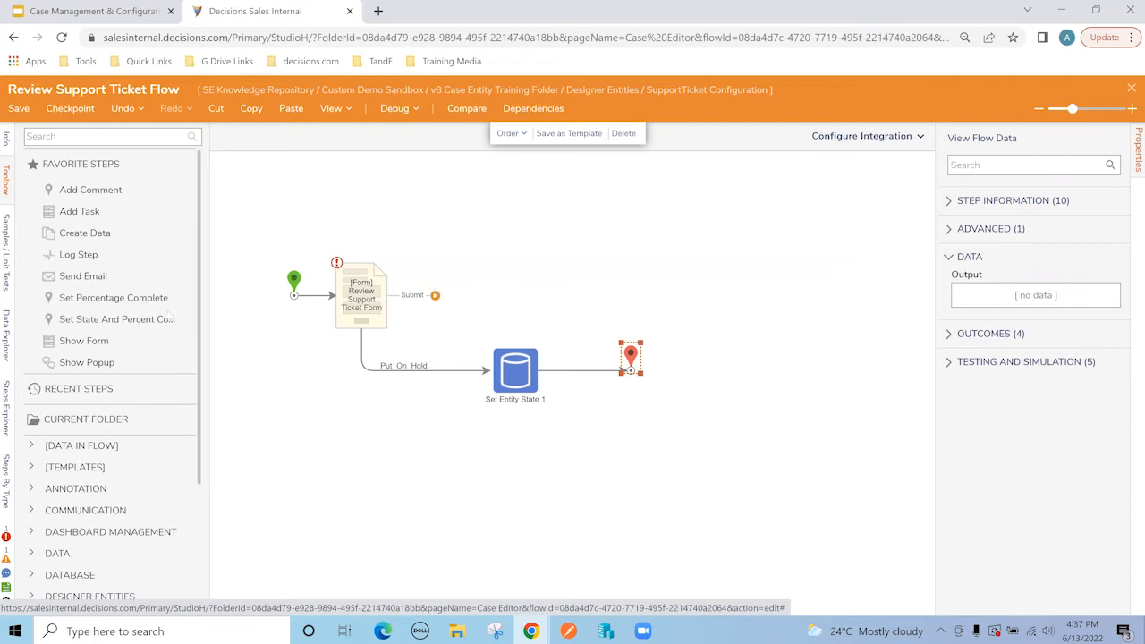
# Step: Add a Selective Update SupportTicket step from the SupportTicket toolbox group after the form's Submit outcome
pyautogui.scroll(-2, 81, 452)
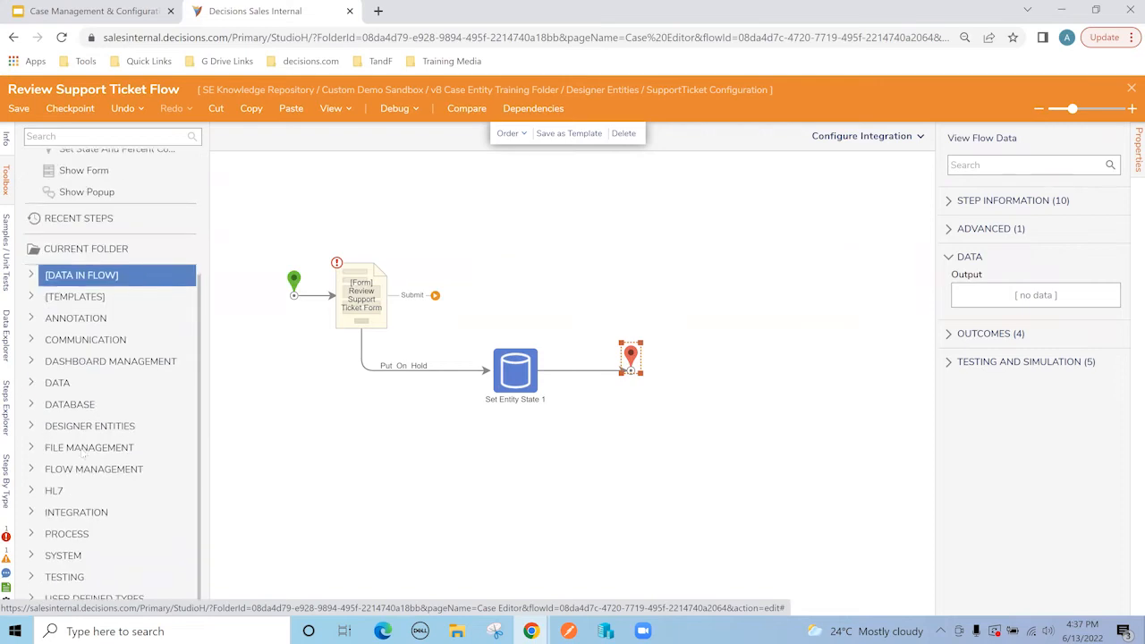
pyautogui.click(31, 599)
pyautogui.scroll(-4, 32, 536)
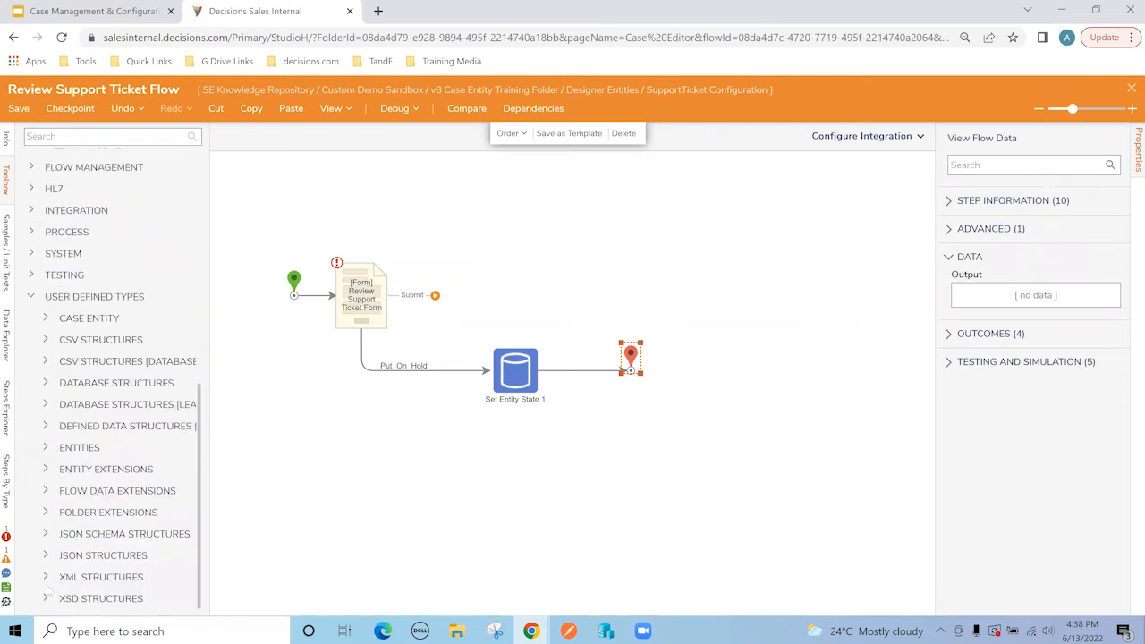
pyautogui.click(45, 319)
pyautogui.scroll(-2, 55, 319)
pyautogui.click(60, 296)
pyautogui.scroll(-2, 67, 302)
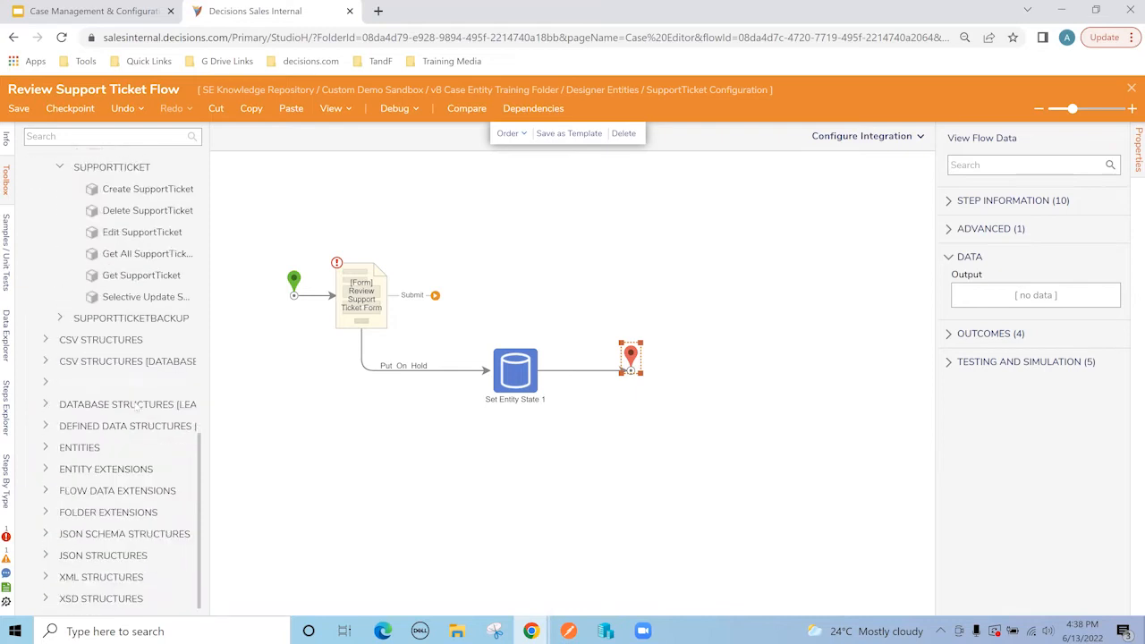
pyautogui.moveTo(114, 302); pyautogui.dragTo(462, 304)
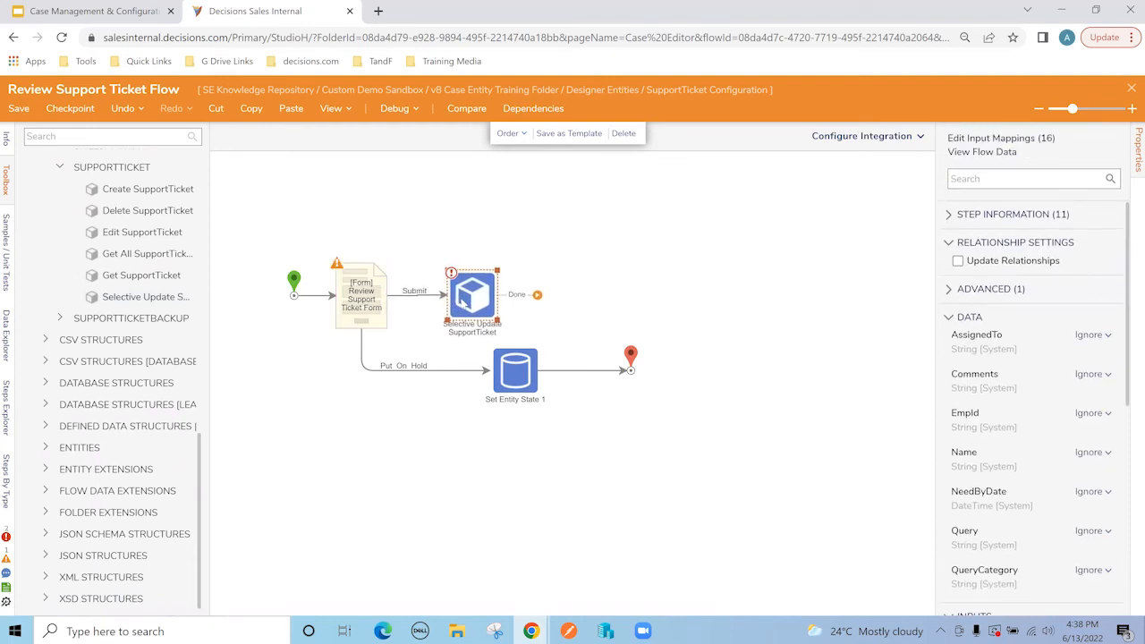
pyautogui.moveTo(935, 308); pyautogui.dragTo(892, 311)
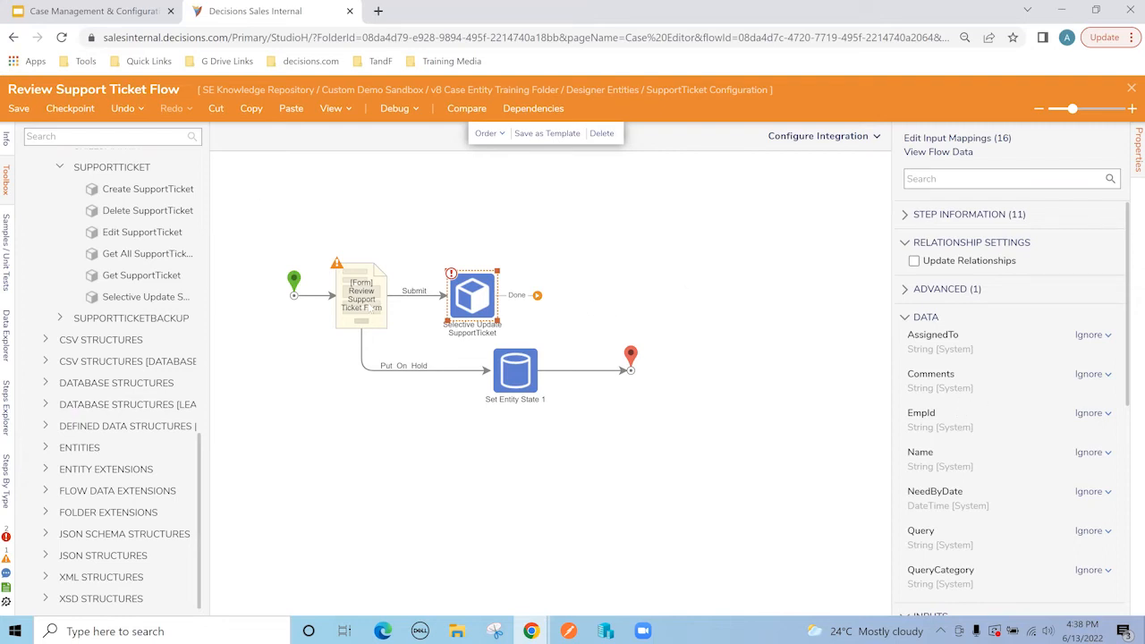
pyautogui.click(367, 307)
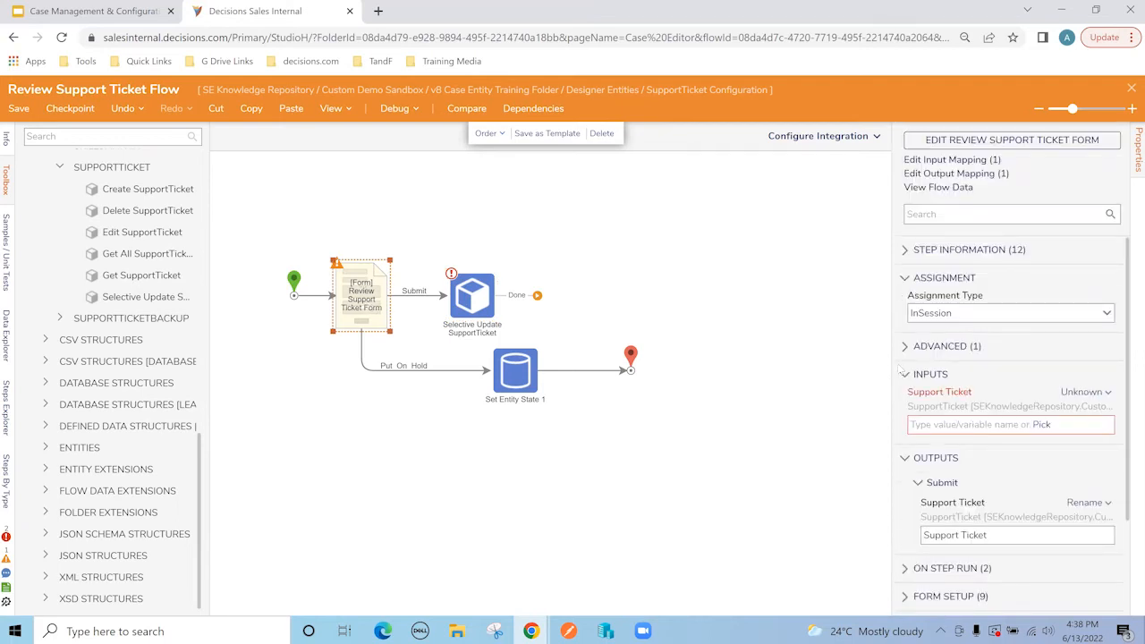
# Step: Map the form's Support Ticket input to ExtensionData
pyautogui.click(1044, 426)
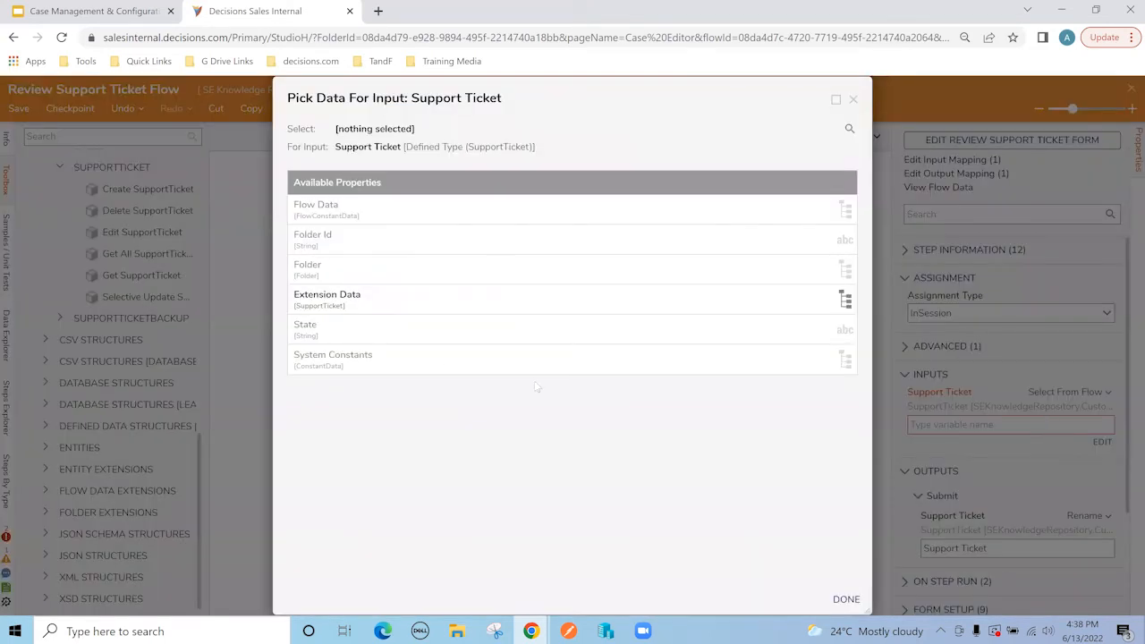
pyautogui.click(351, 305)
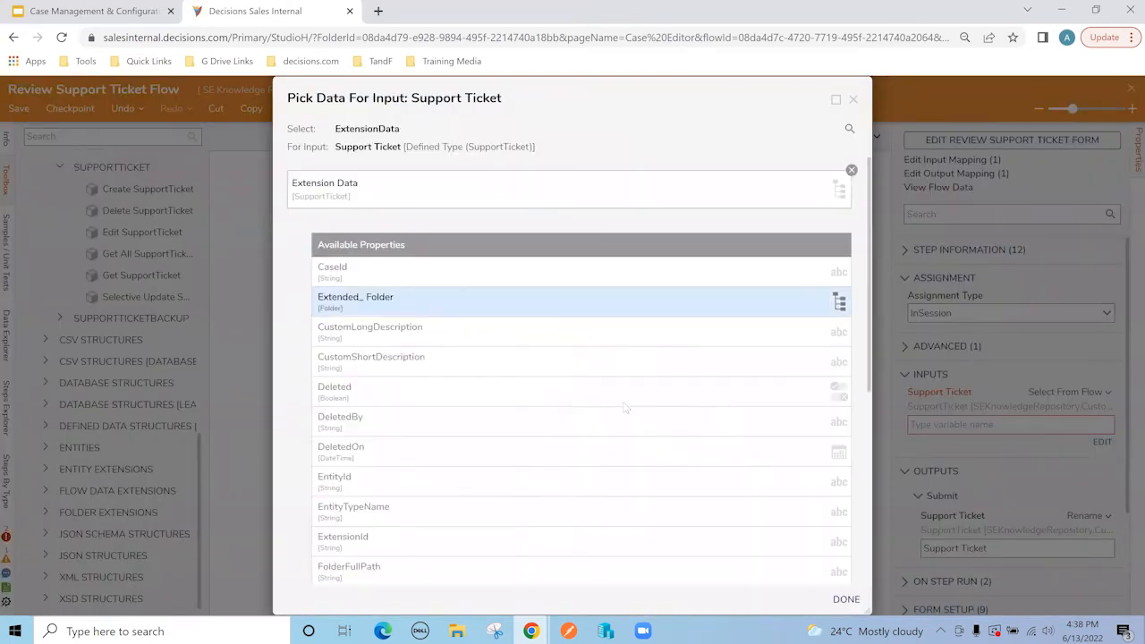
pyautogui.click(873, 590)
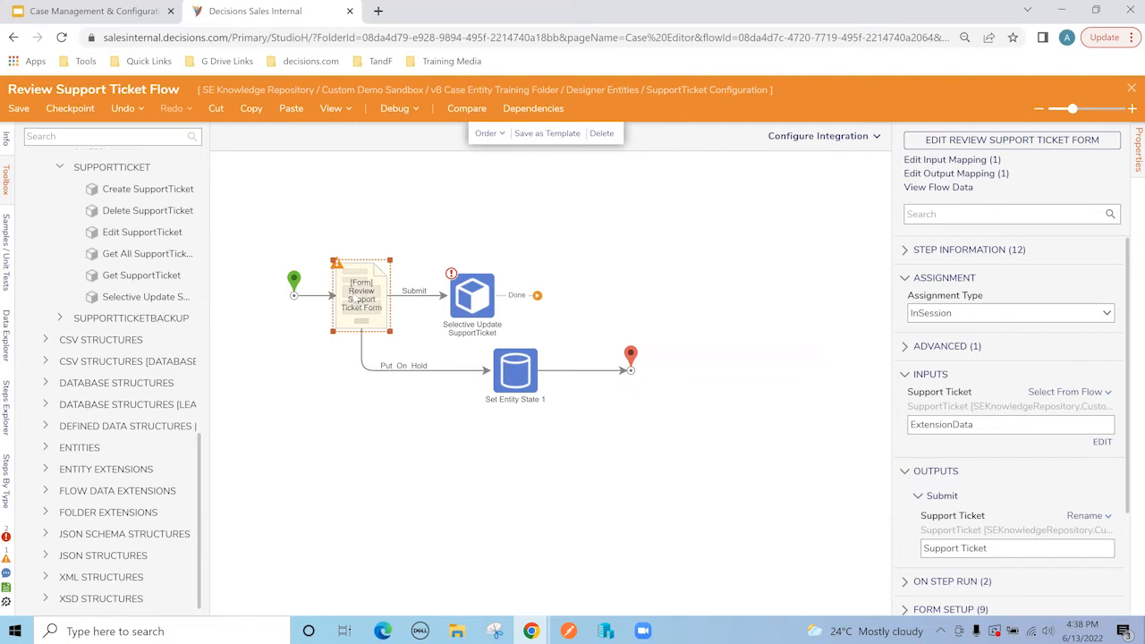
# Step: Map the Selective Update's Comments input to Support Ticket.Comments
pyautogui.click(461, 302)
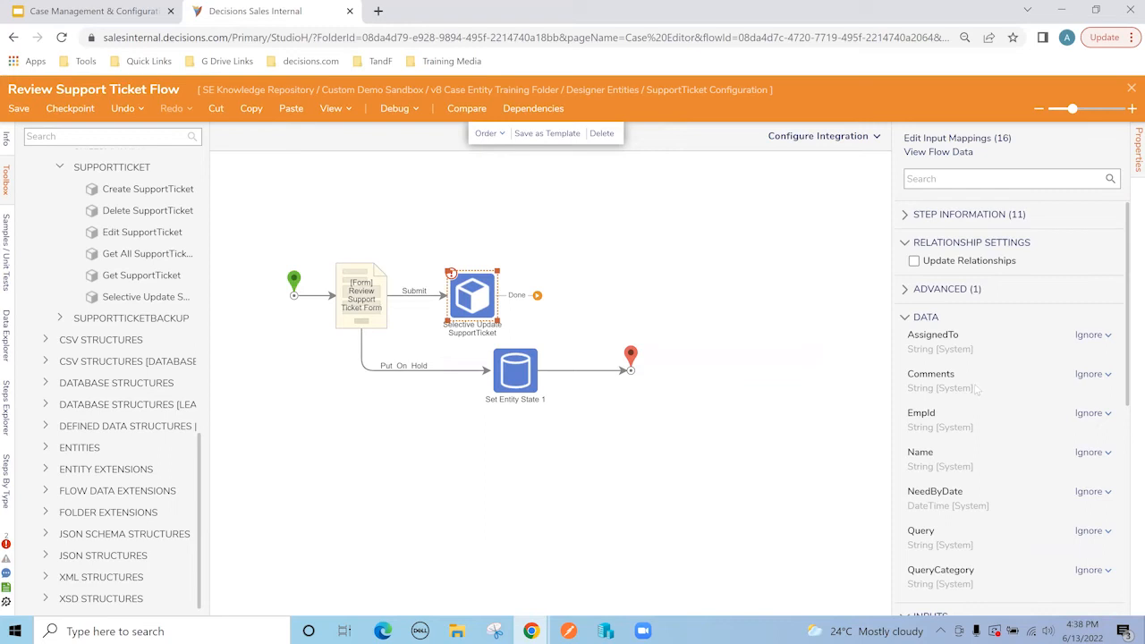
pyautogui.click(1091, 373)
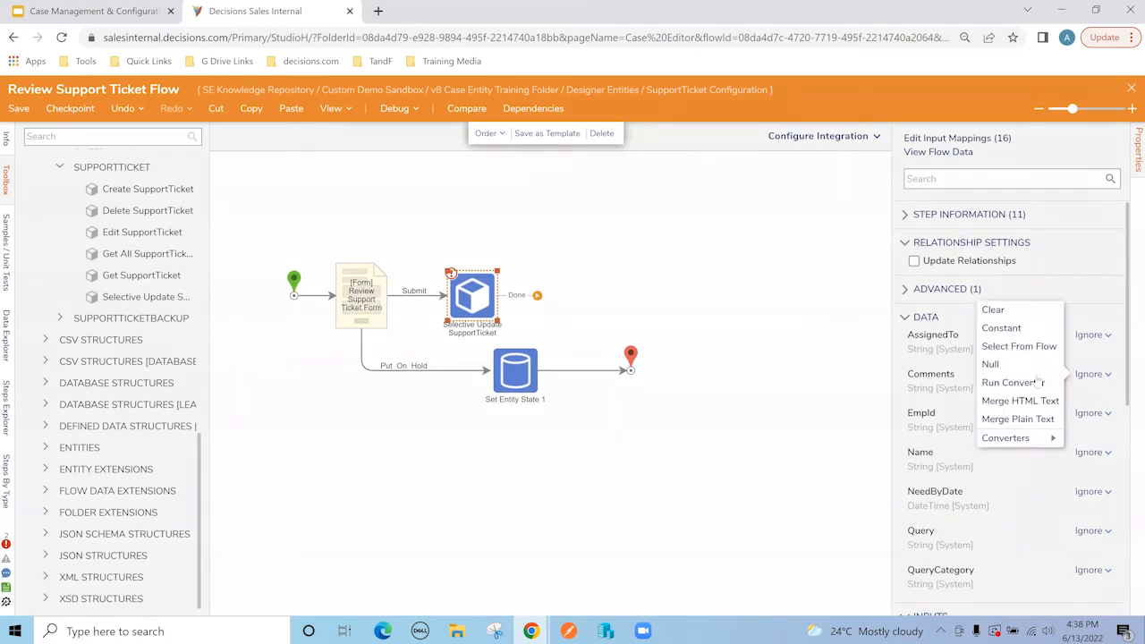
pyautogui.click(1018, 346)
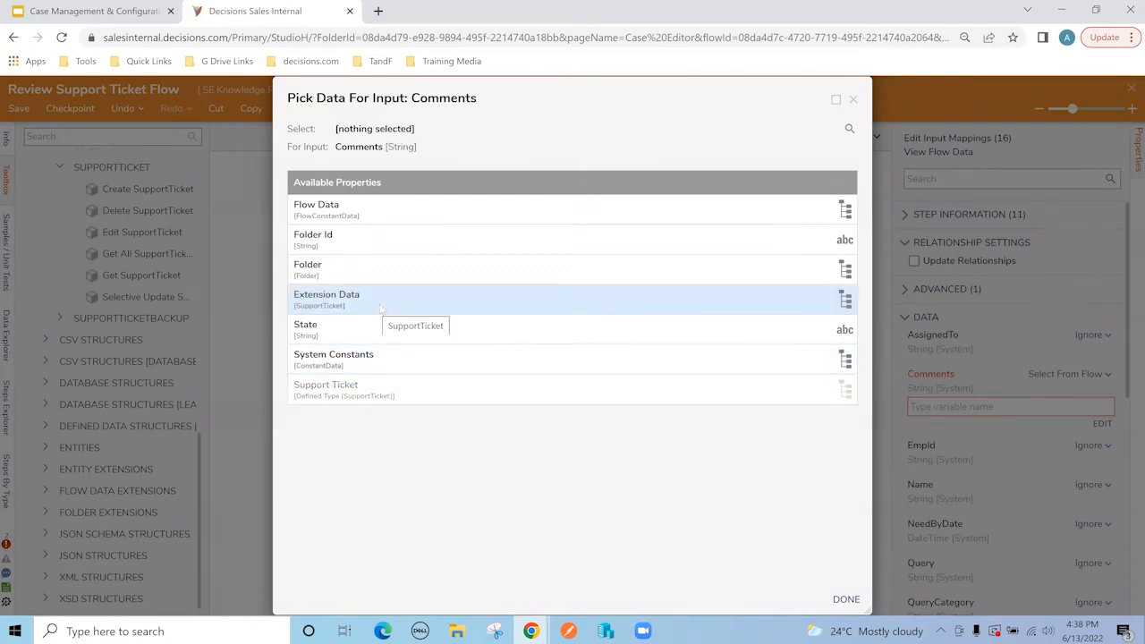
pyautogui.click(364, 397)
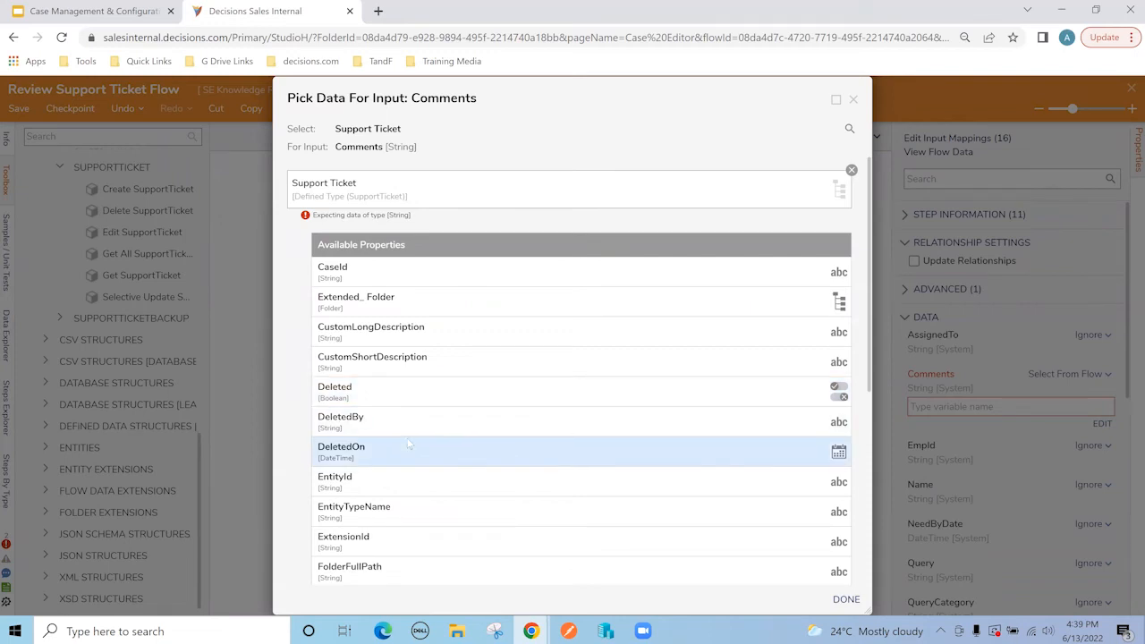
pyautogui.scroll(-1, 412, 502)
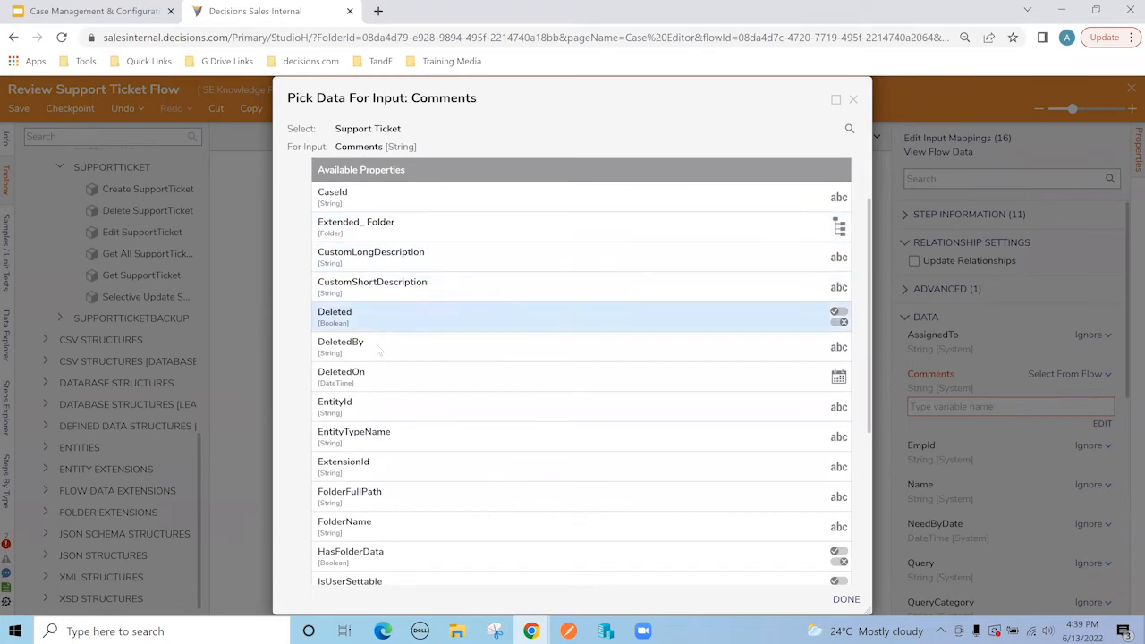
pyautogui.scroll(-3, 398, 415)
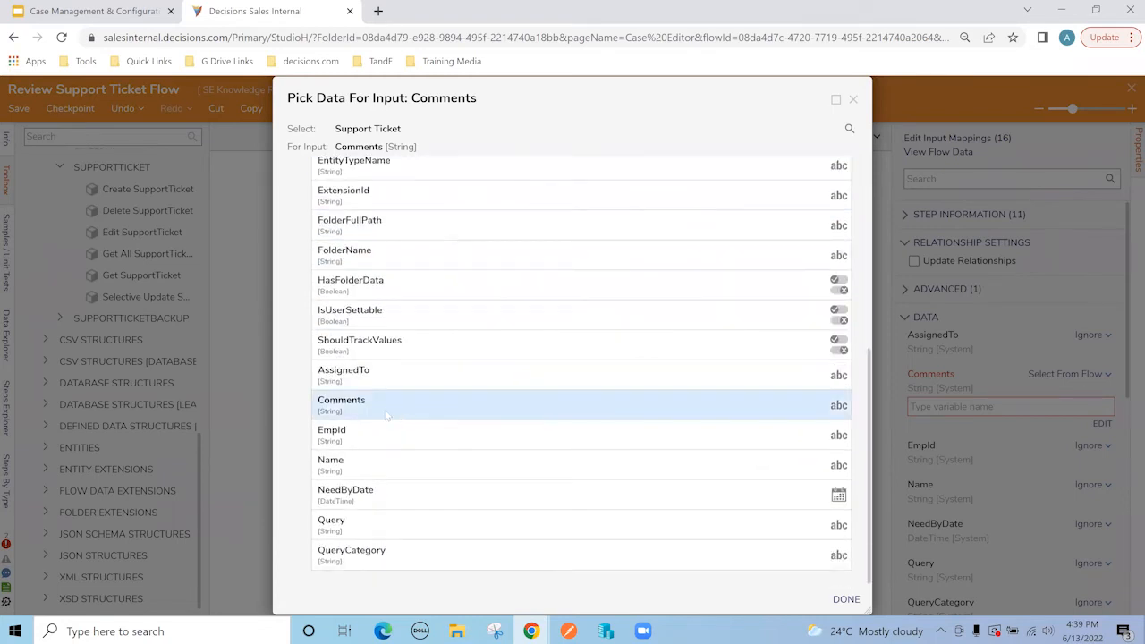
pyautogui.click(401, 418)
pyautogui.click(847, 600)
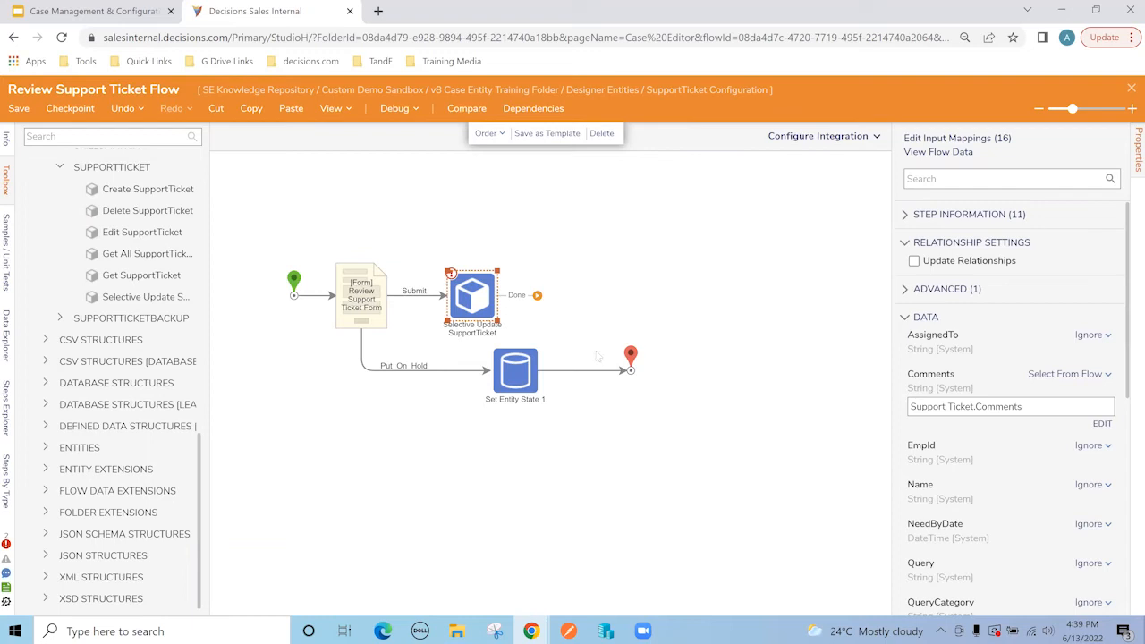
# Step: Map the Selective Update's ExtensionId input to ExtensionData.ExtensionId
pyautogui.scroll(-3, 1057, 478)
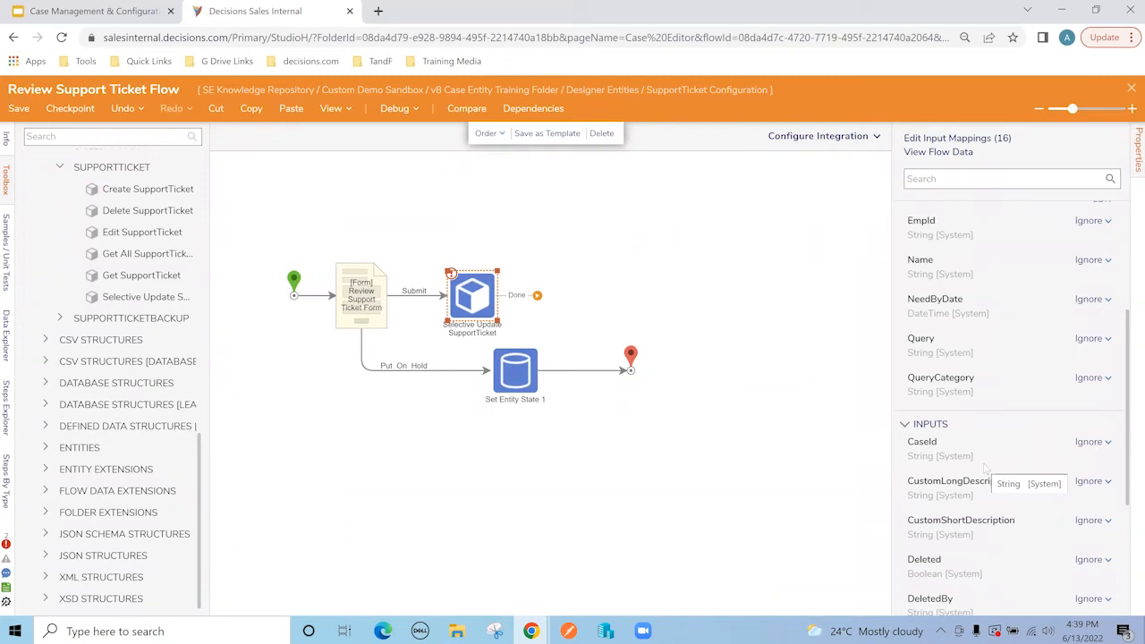
pyautogui.scroll(-3, 983, 468)
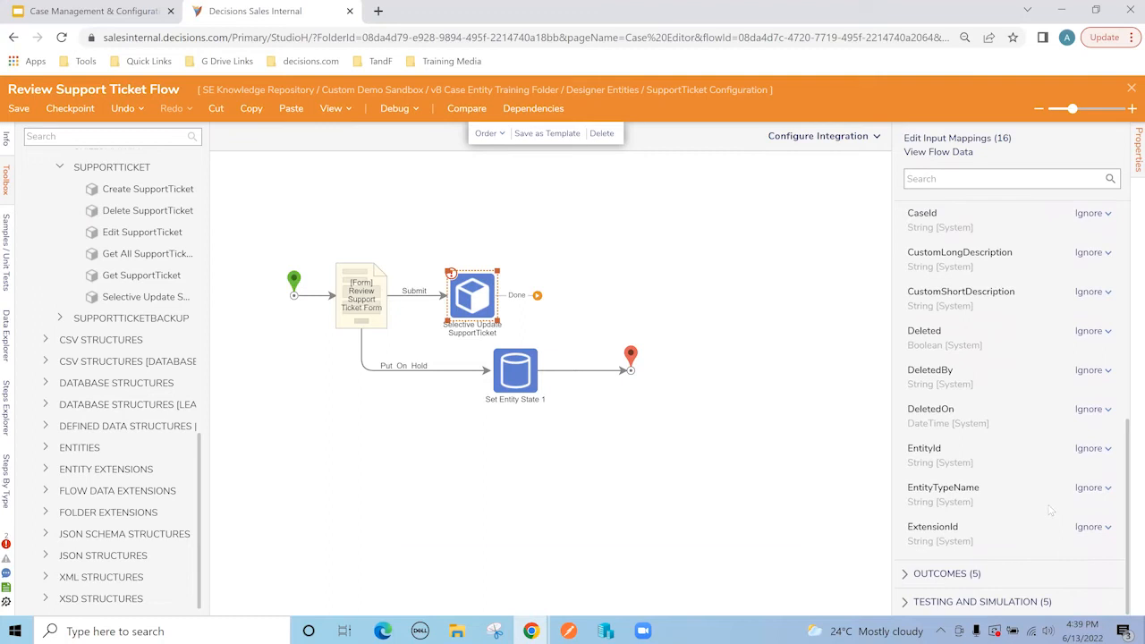
pyautogui.click(1095, 528)
pyautogui.click(1019, 499)
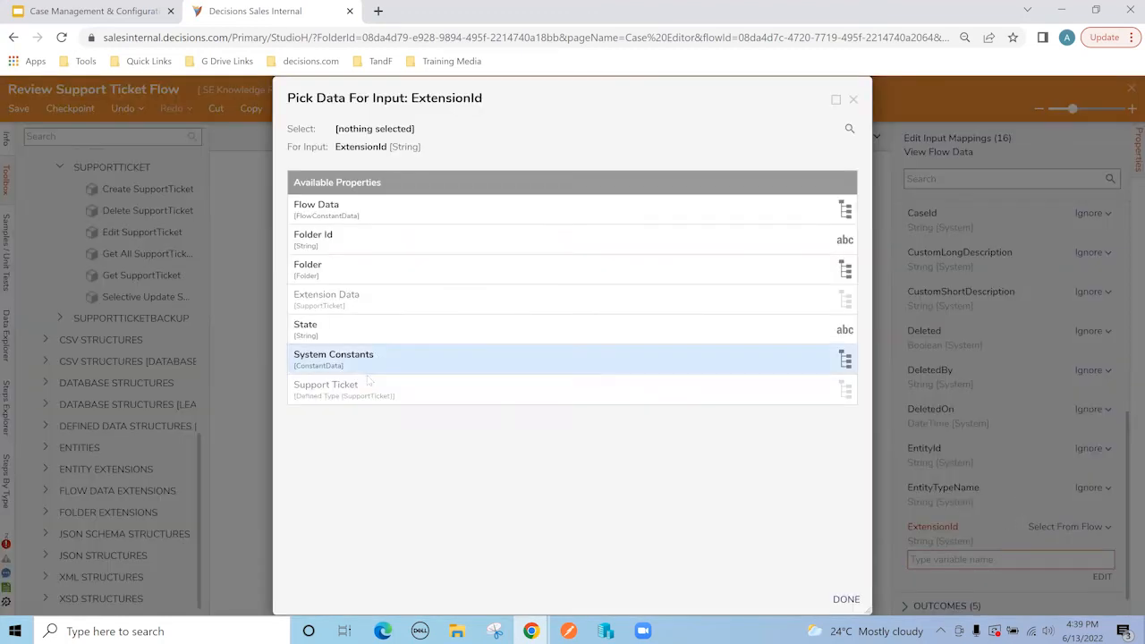
pyautogui.click(361, 310)
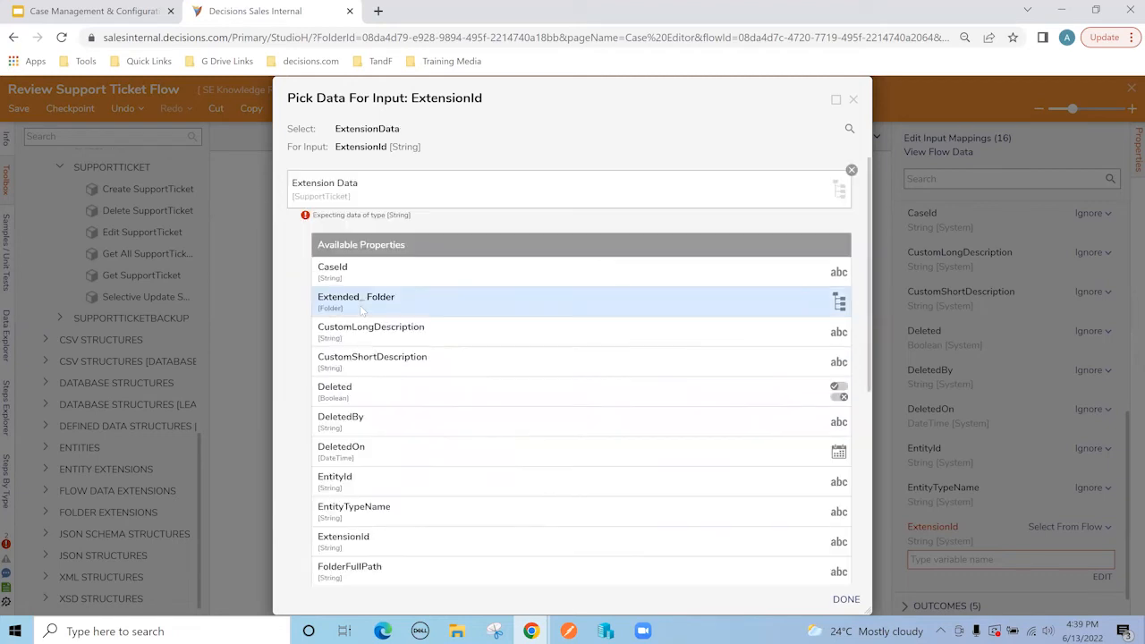
pyautogui.click(391, 537)
pyautogui.click(846, 600)
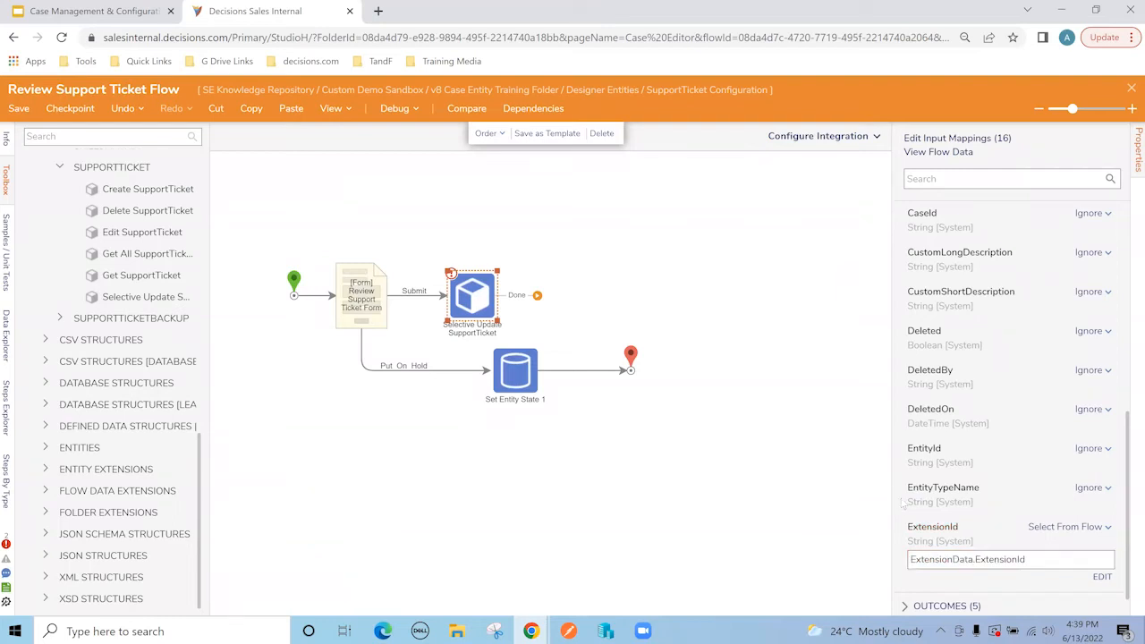
pyautogui.scroll(3, 903, 504)
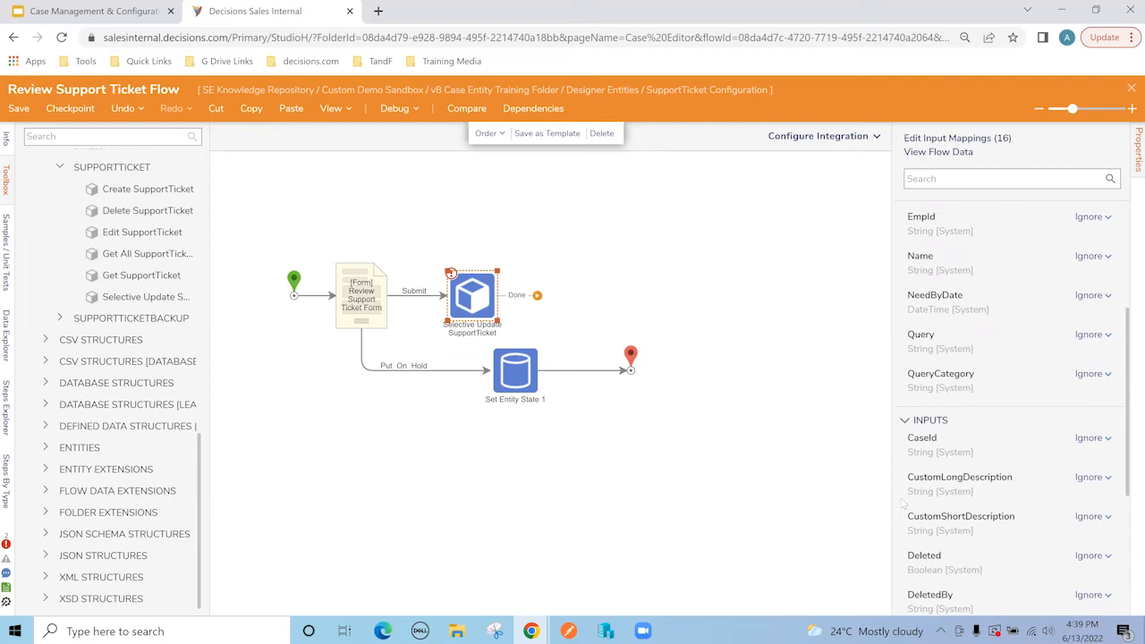
pyautogui.click(358, 300)
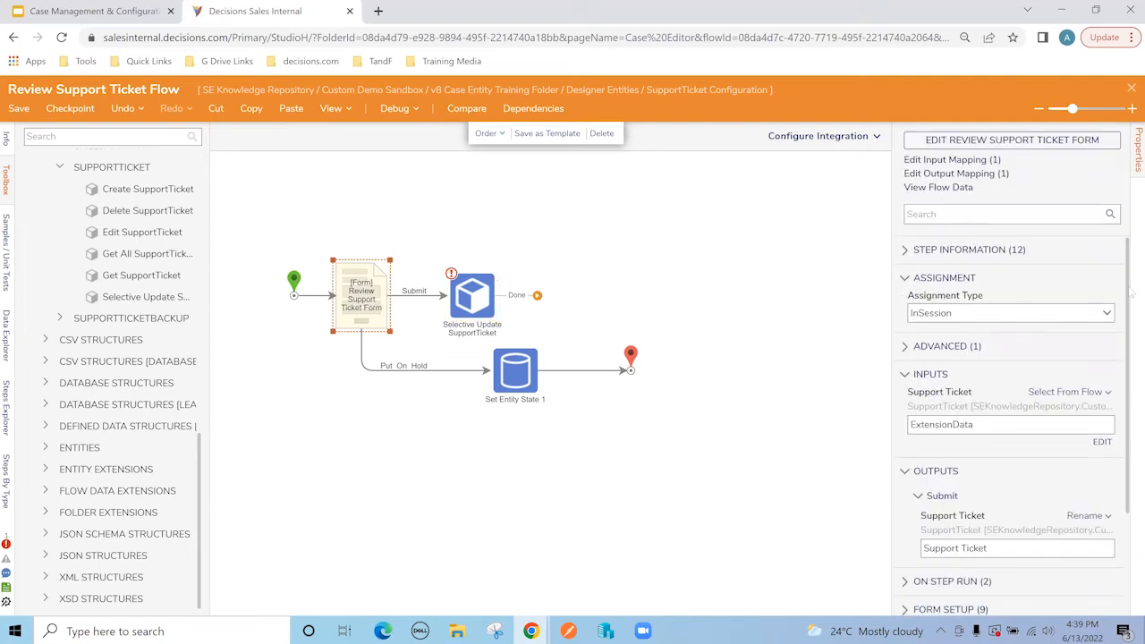
# Step: Set the form's Assignment Type to Assigned and add the assignee user by e-mail
pyautogui.click(1107, 315)
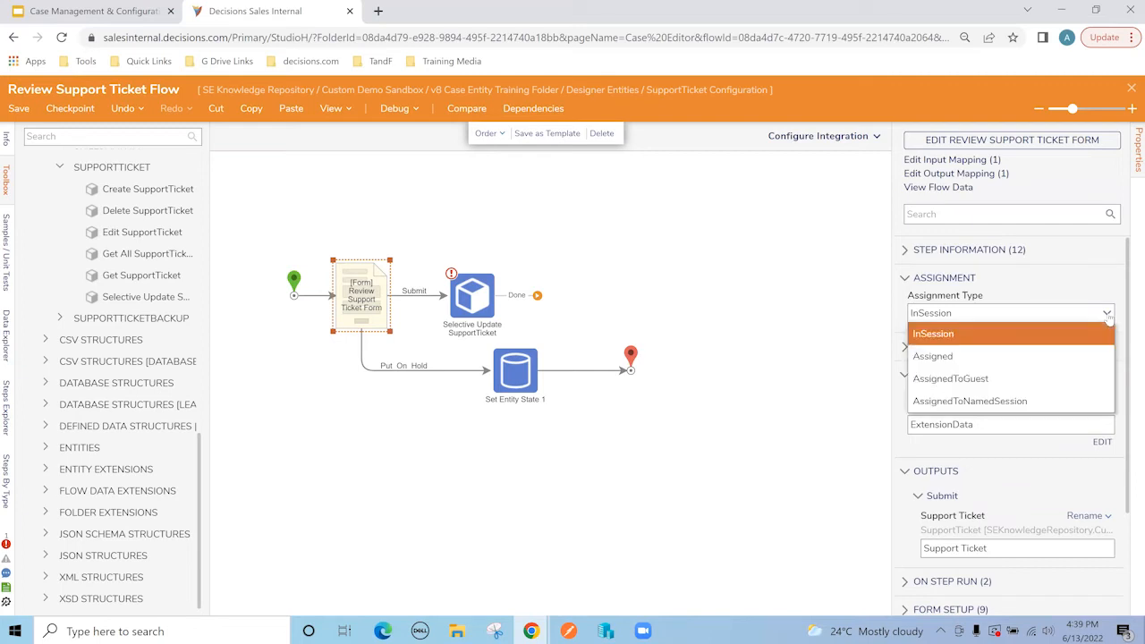
pyautogui.click(973, 358)
pyautogui.click(978, 356)
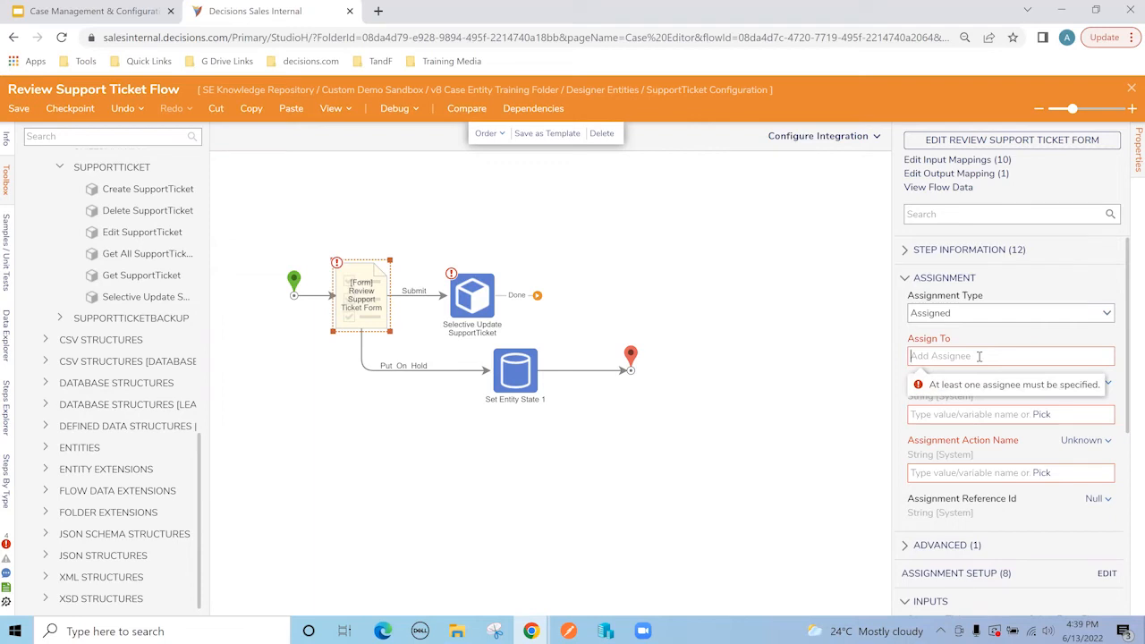
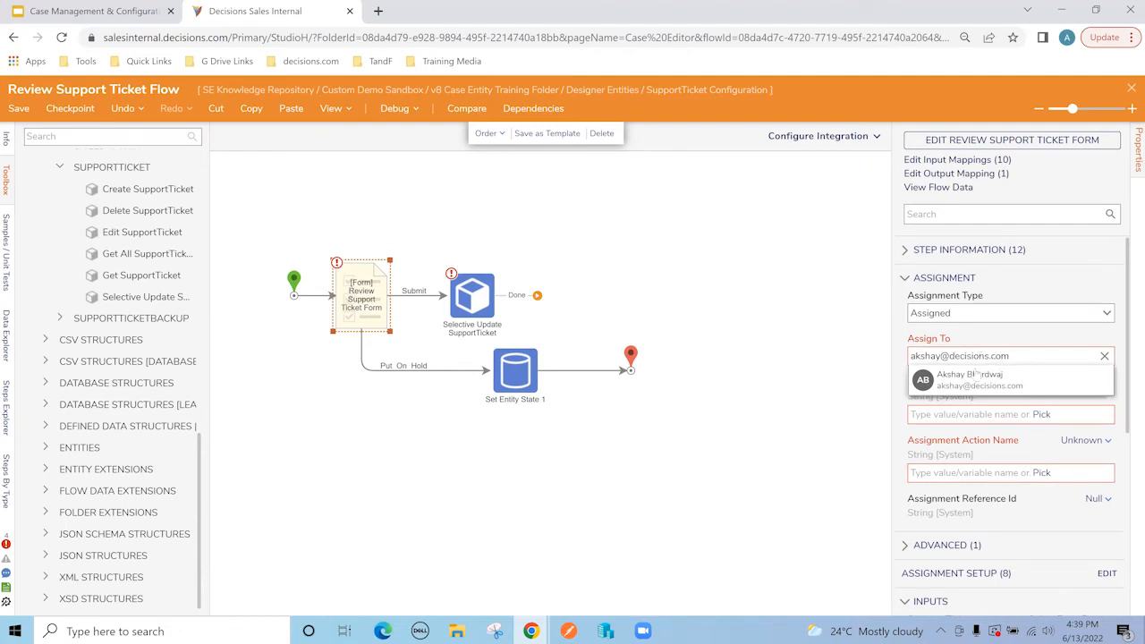
pyautogui.click(976, 377)
# Step: Enter 'Review Ticket' as both the Assignment Name and the Action Name
pyautogui.click(956, 447)
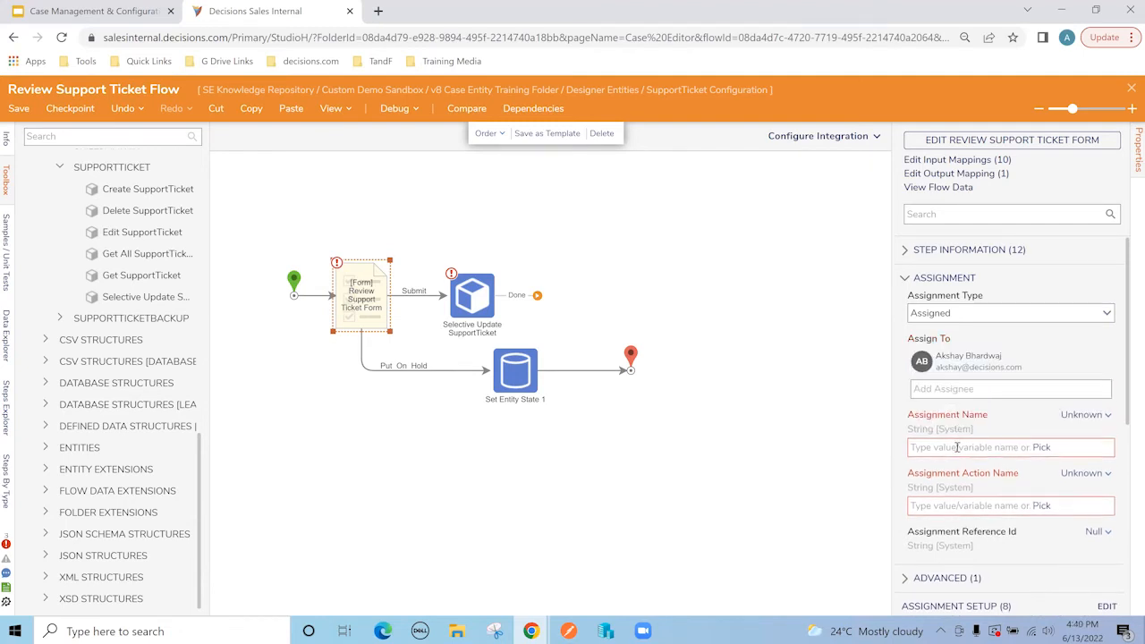
pyautogui.write('Review Ticket')
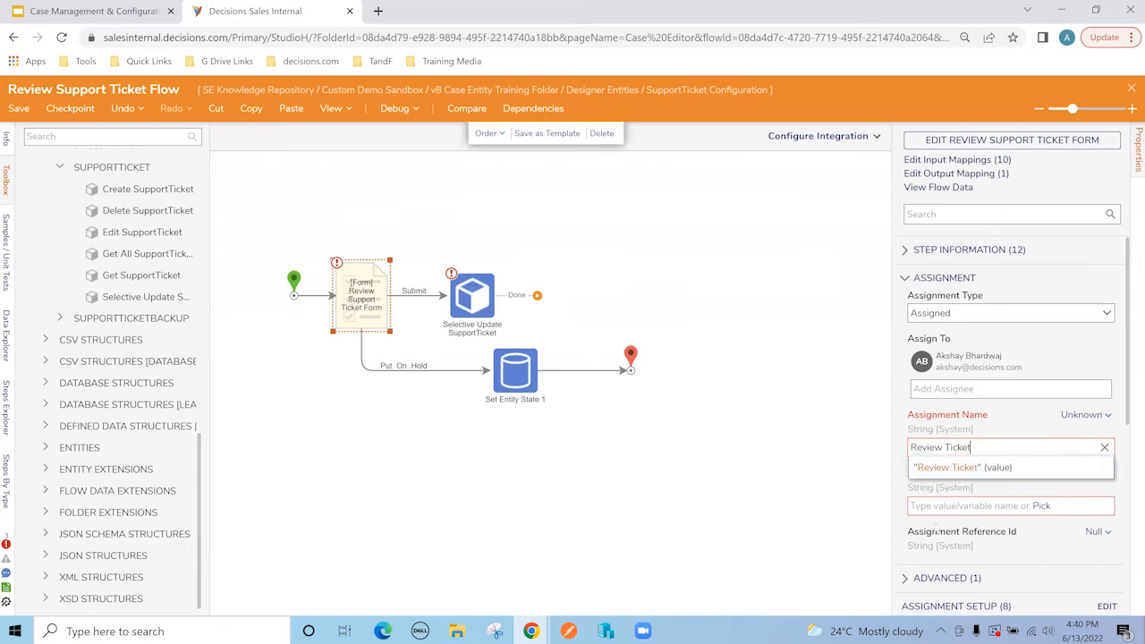
pyautogui.click(939, 506)
pyautogui.write('Rv')
pyautogui.write('view Ticket')
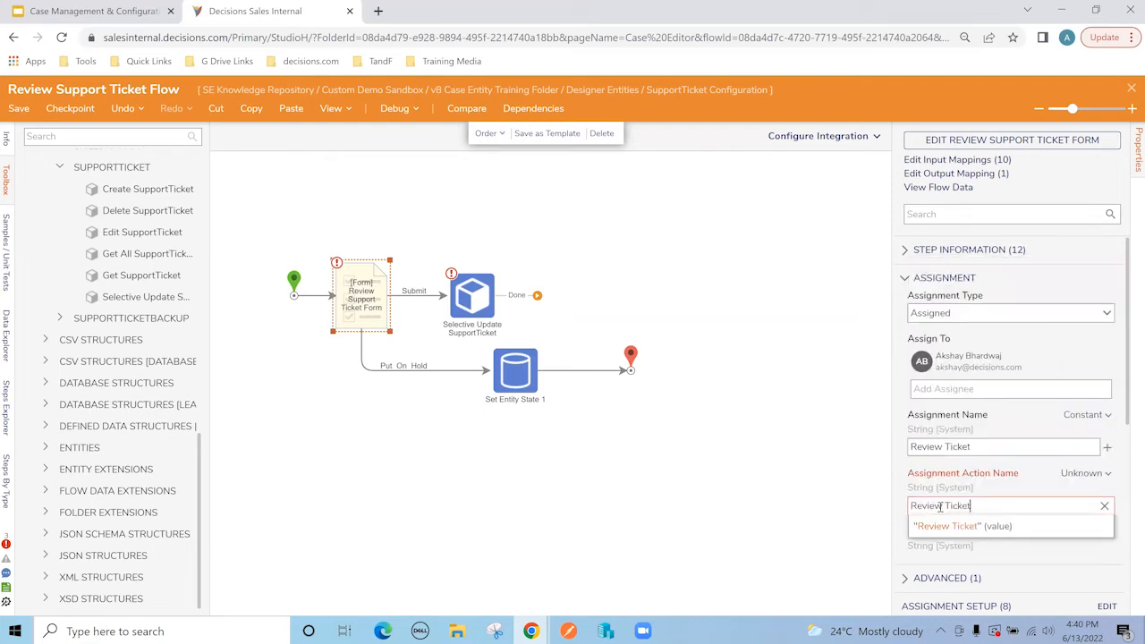
pyautogui.click(905, 466)
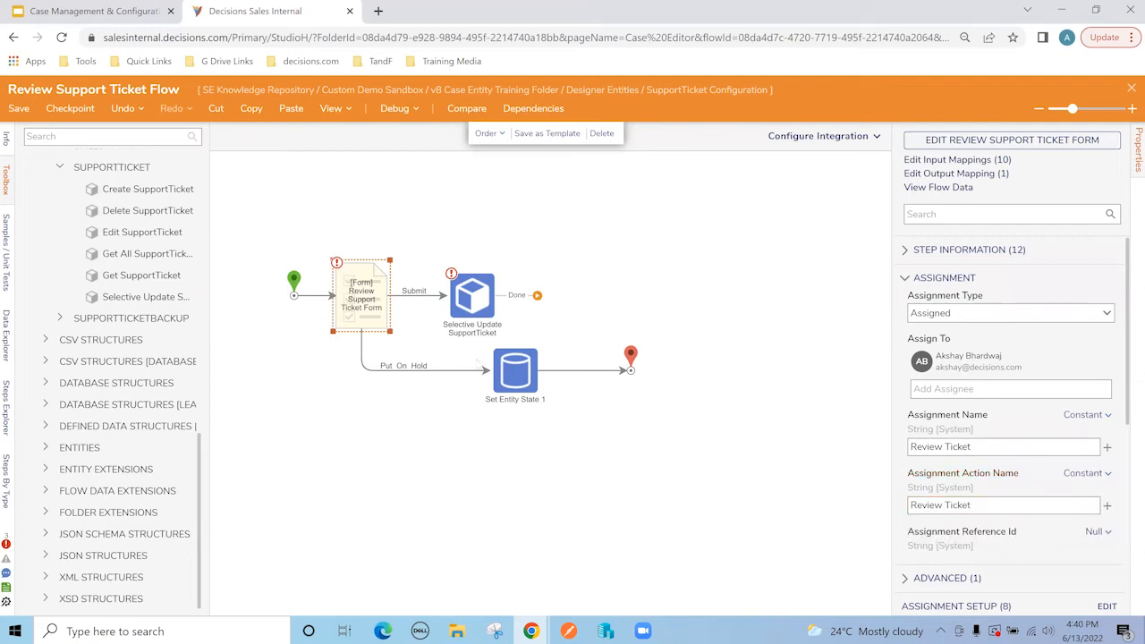
pyautogui.click(465, 311)
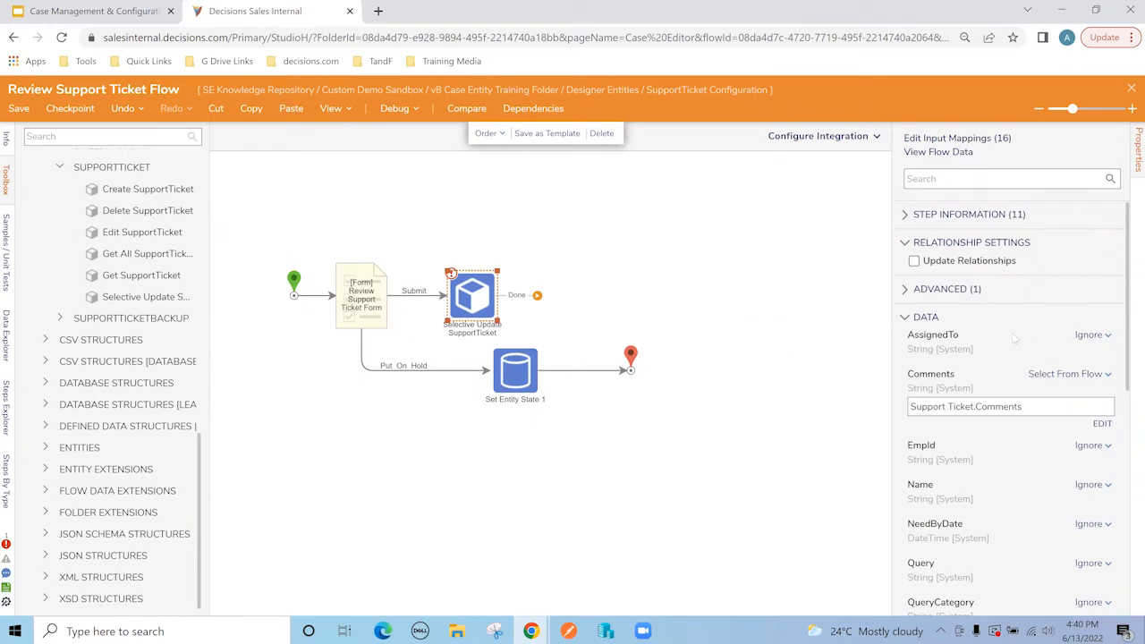
# Step: Set the Selective Update's AssignedTo input to a constant assignee e-mail address
pyautogui.click(1089, 334)
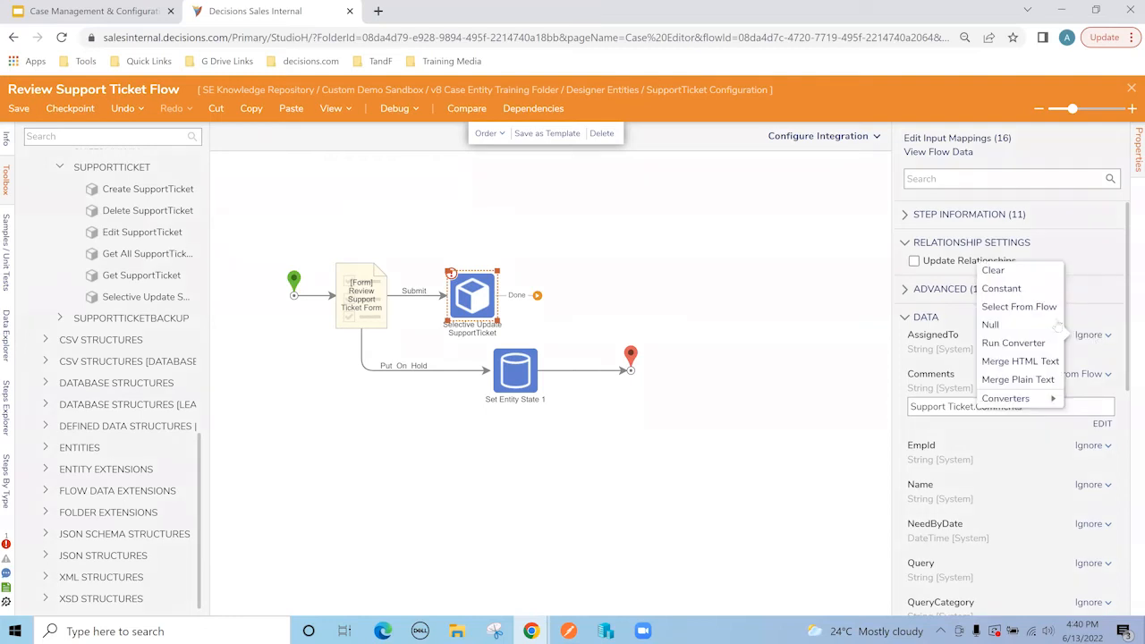
pyautogui.click(1006, 308)
pyautogui.click(992, 367)
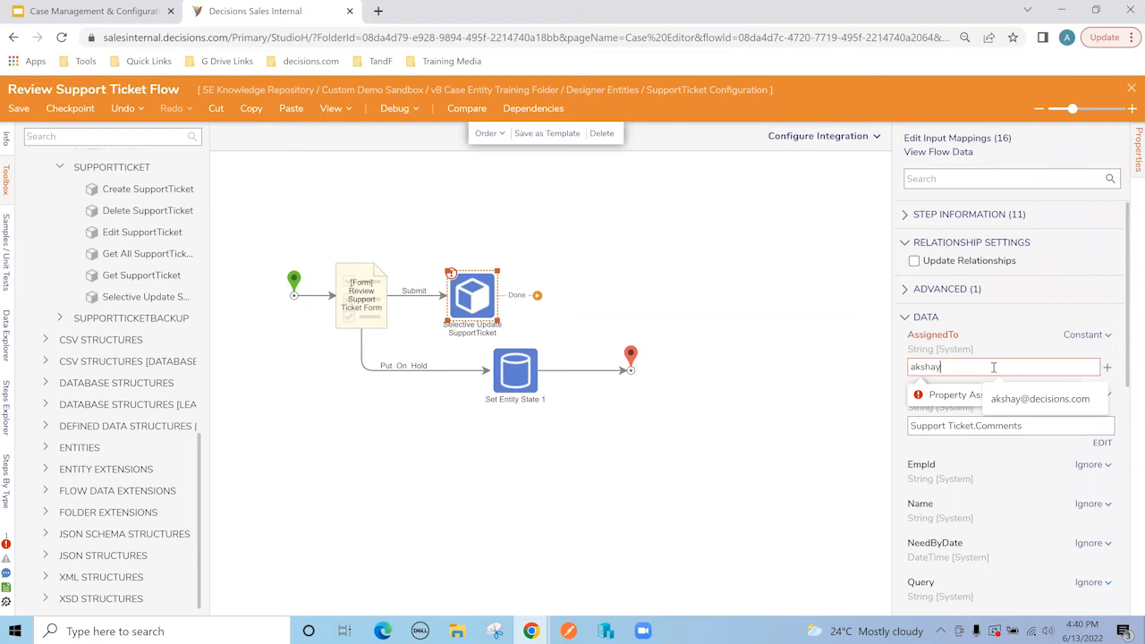
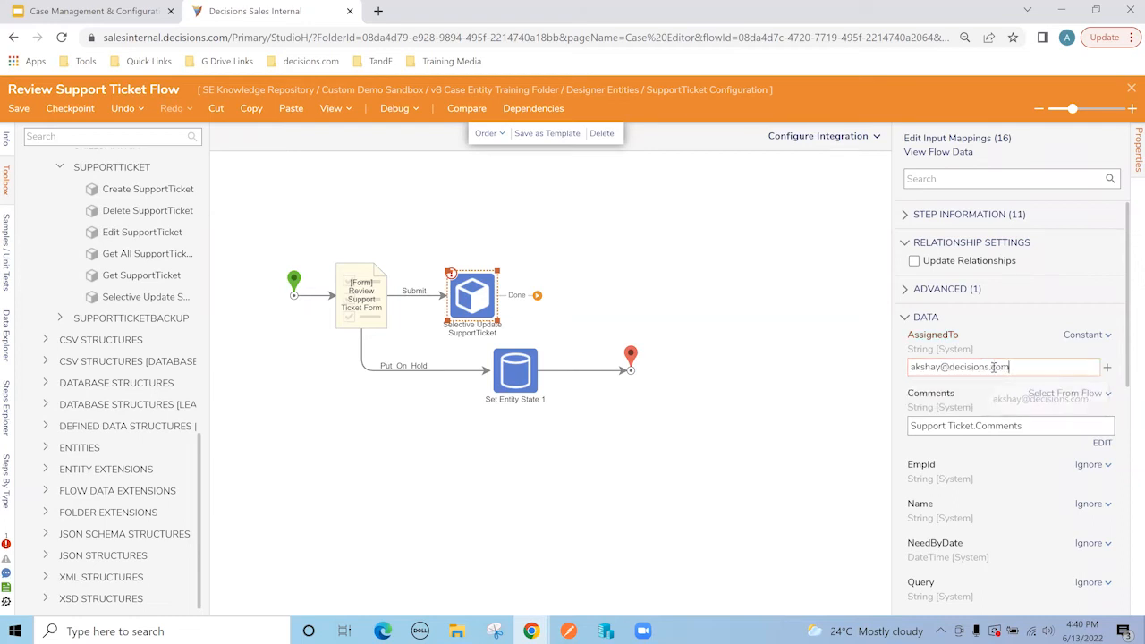
pyautogui.click(899, 361)
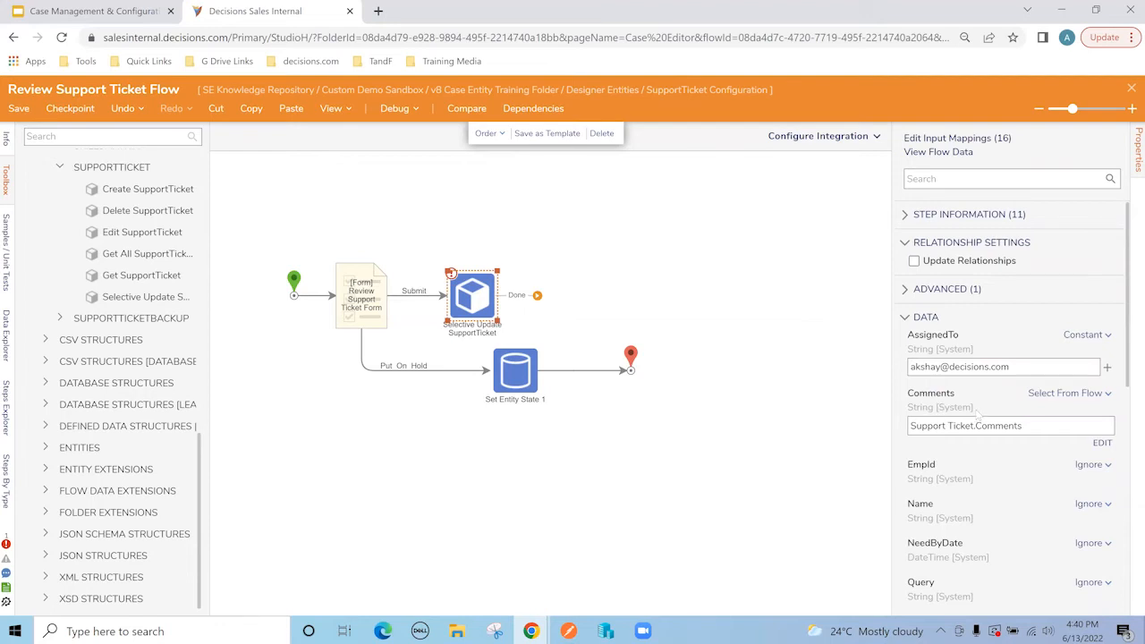
pyautogui.scroll(-10, 970, 416)
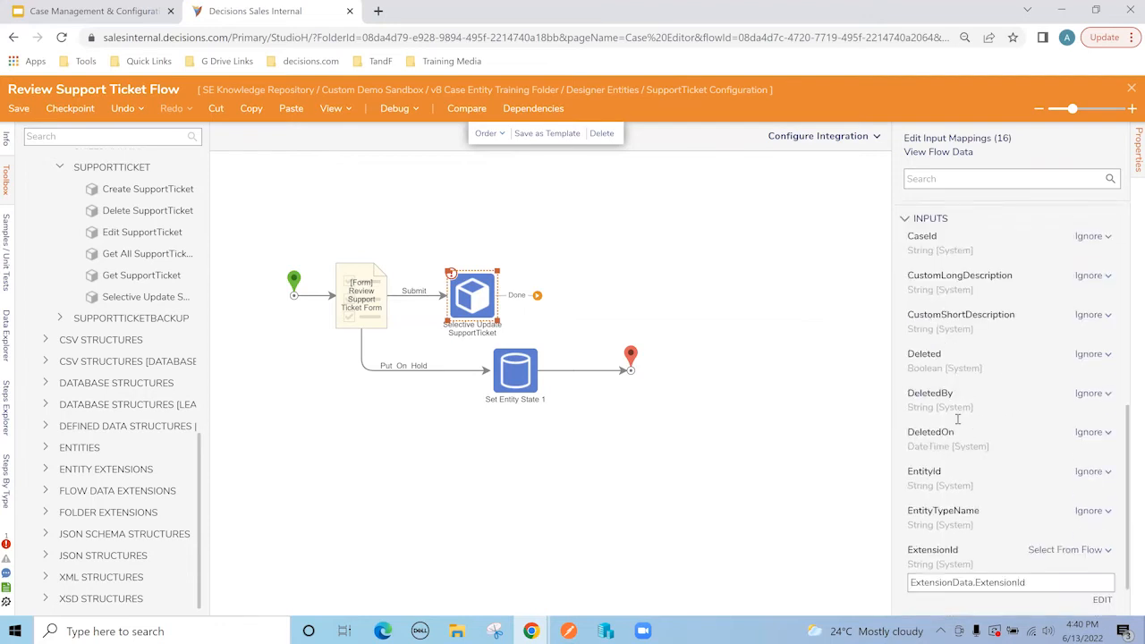
pyautogui.scroll(-1, 957, 419)
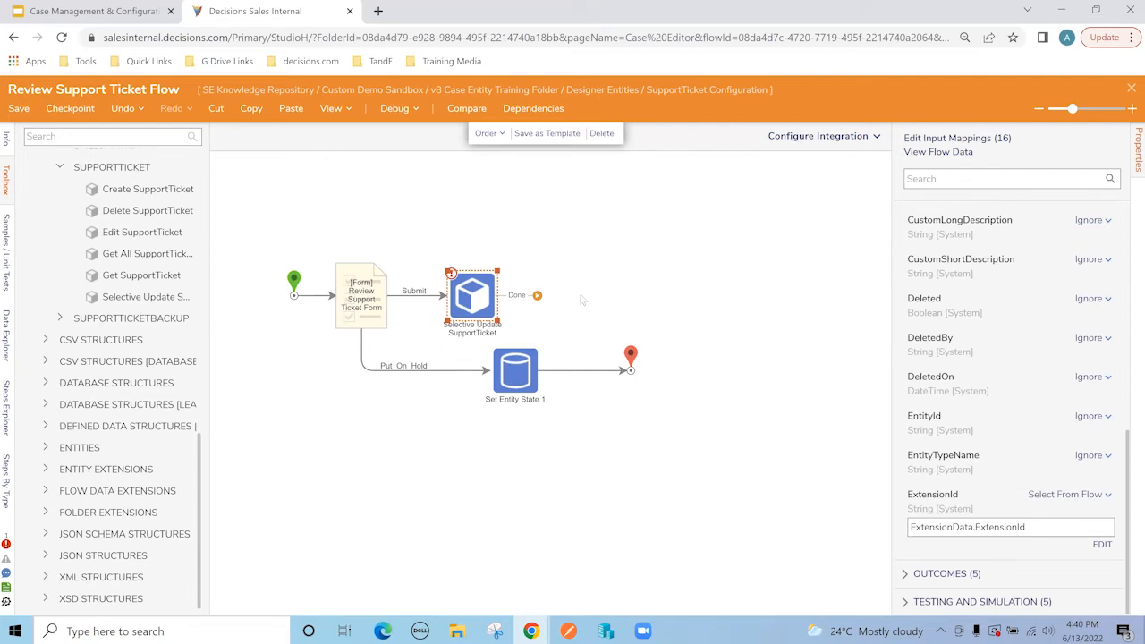
pyautogui.click(132, 135)
# Step: Add a Set Entity State step after Selective Update with Entity Id from ExtensionData.EntityId
pyautogui.write('state')
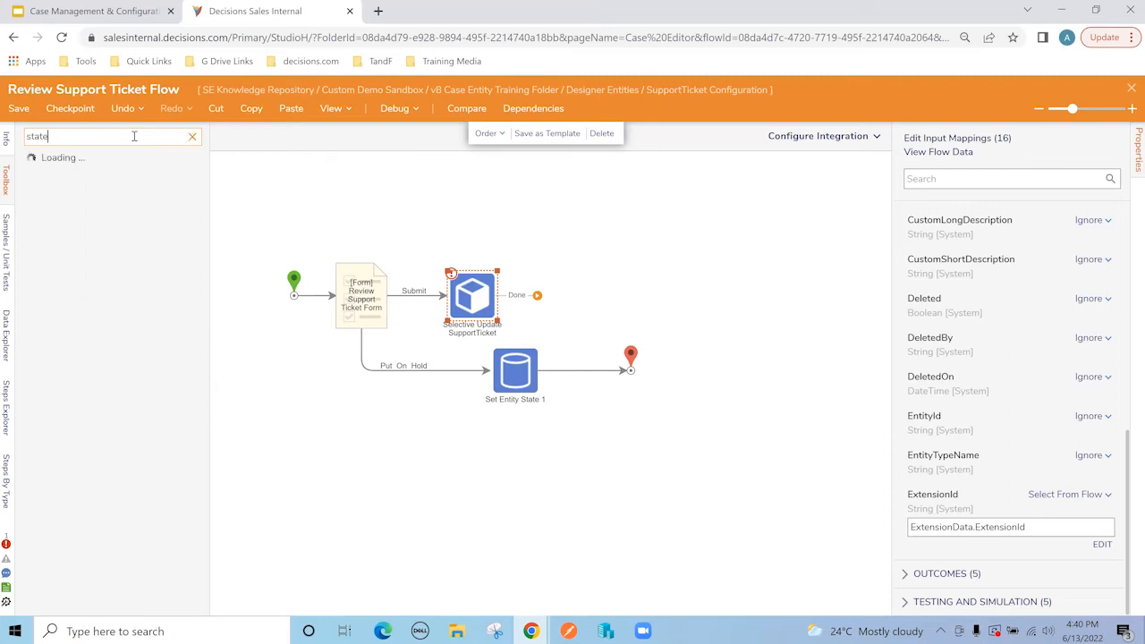
pyautogui.moveTo(89, 590); pyautogui.dragTo(573, 300)
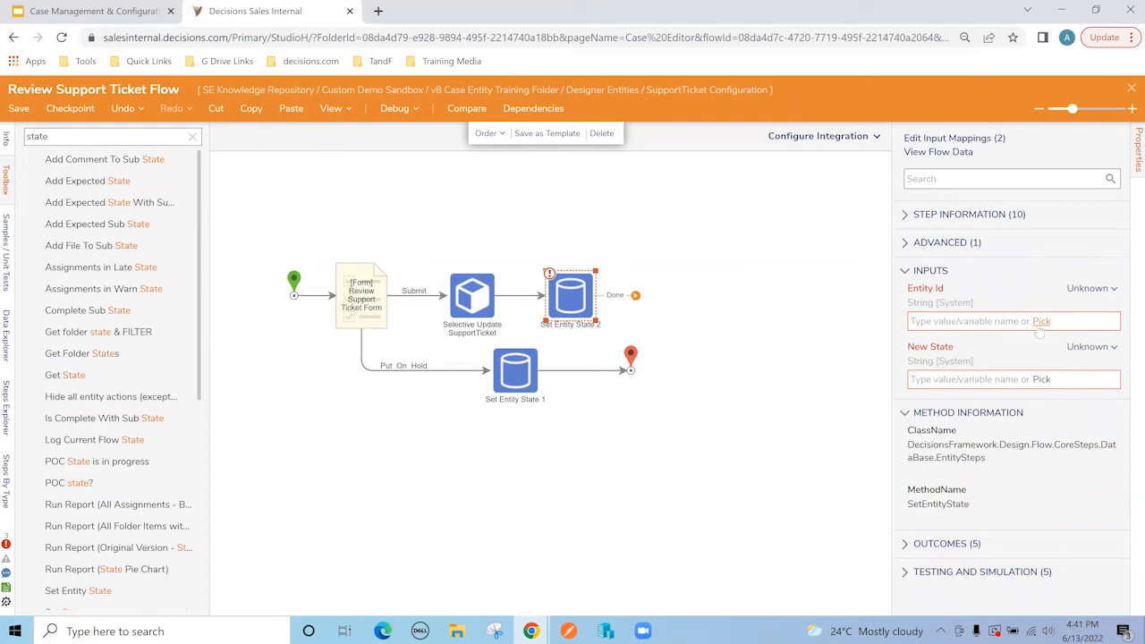
pyautogui.click(515, 383)
pyautogui.click(1041, 320)
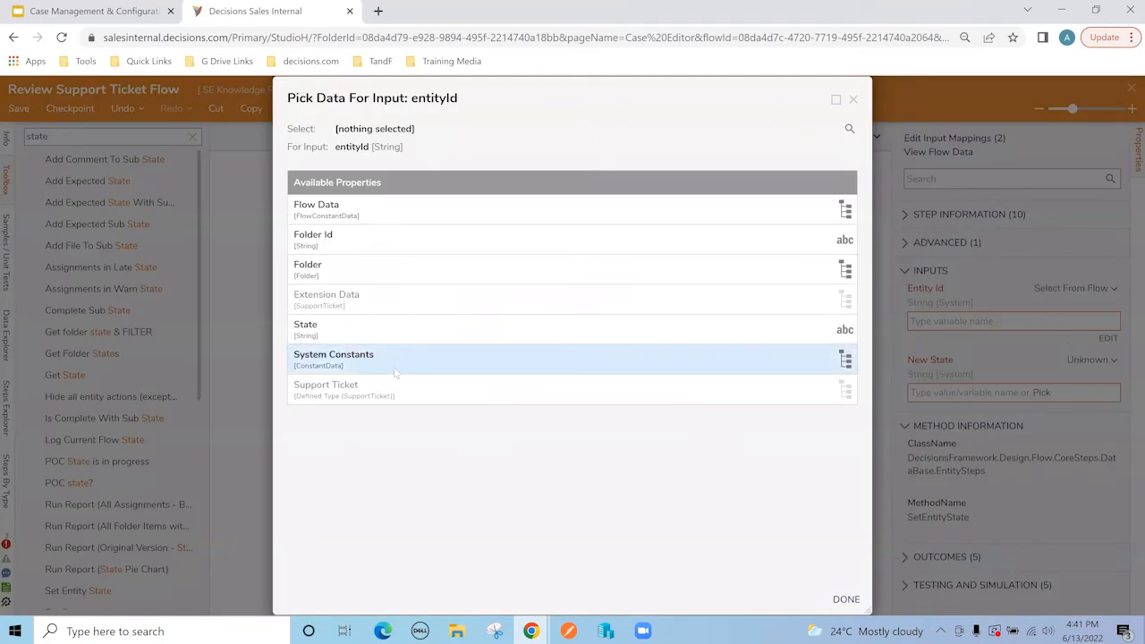
pyautogui.click(370, 310)
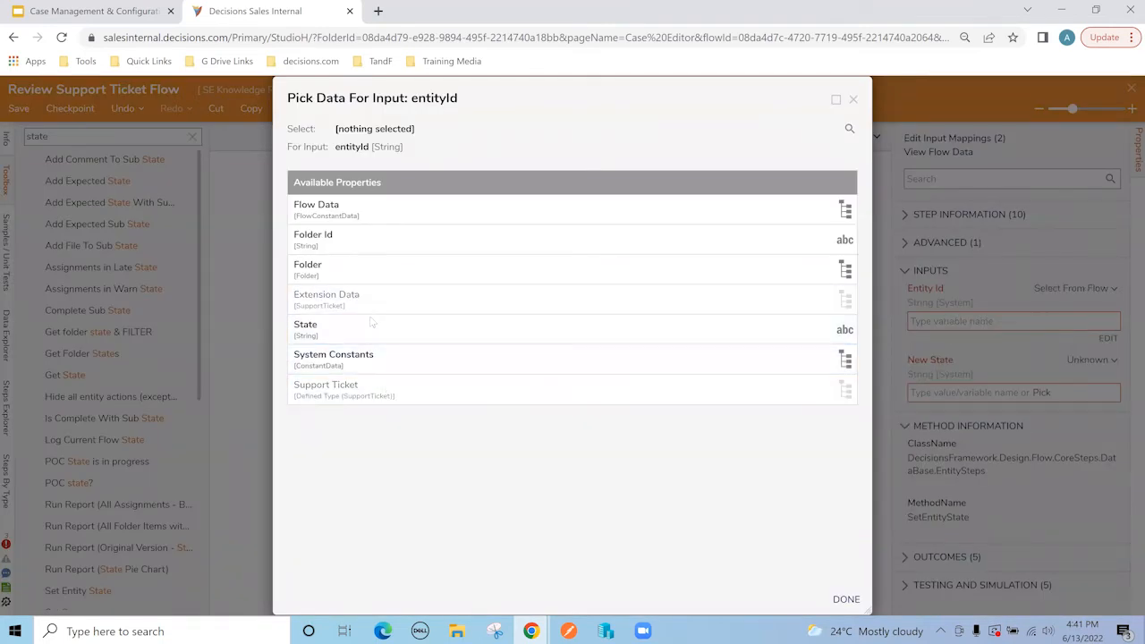
pyautogui.click(380, 483)
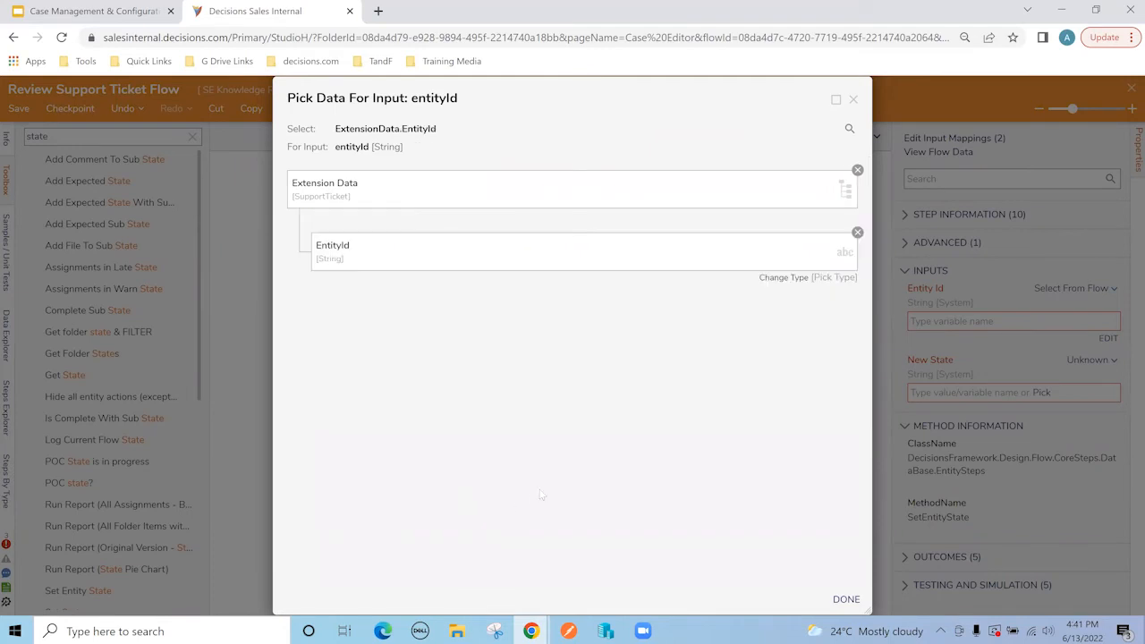
pyautogui.click(849, 598)
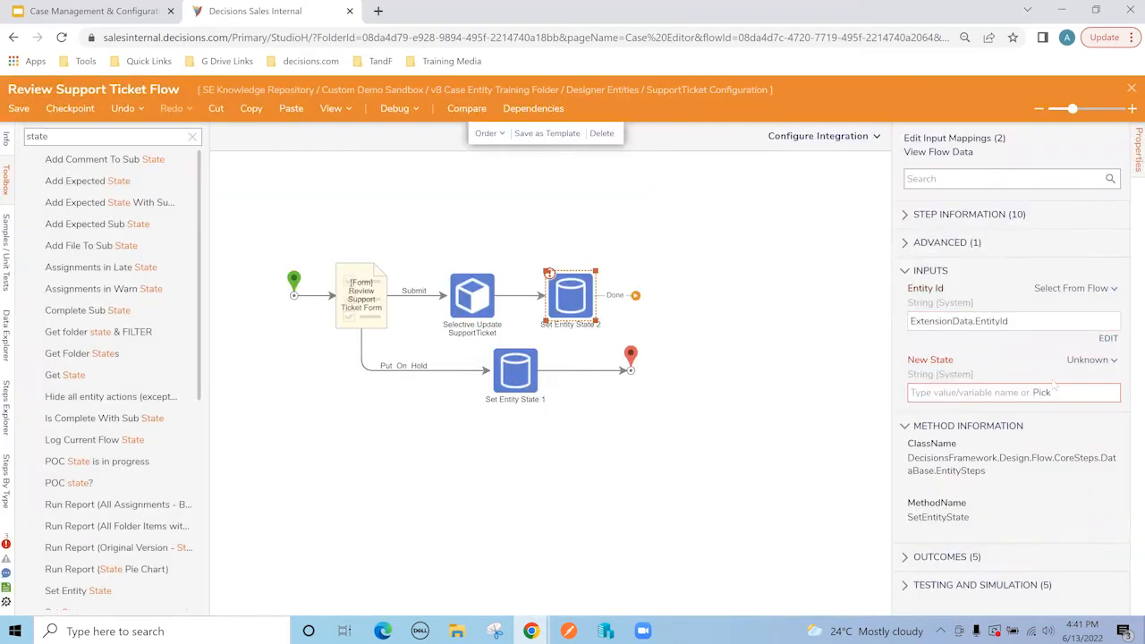
# Step: Set its New State to 'Ticket Resolved' and connect Done to the end step
pyautogui.click(943, 392)
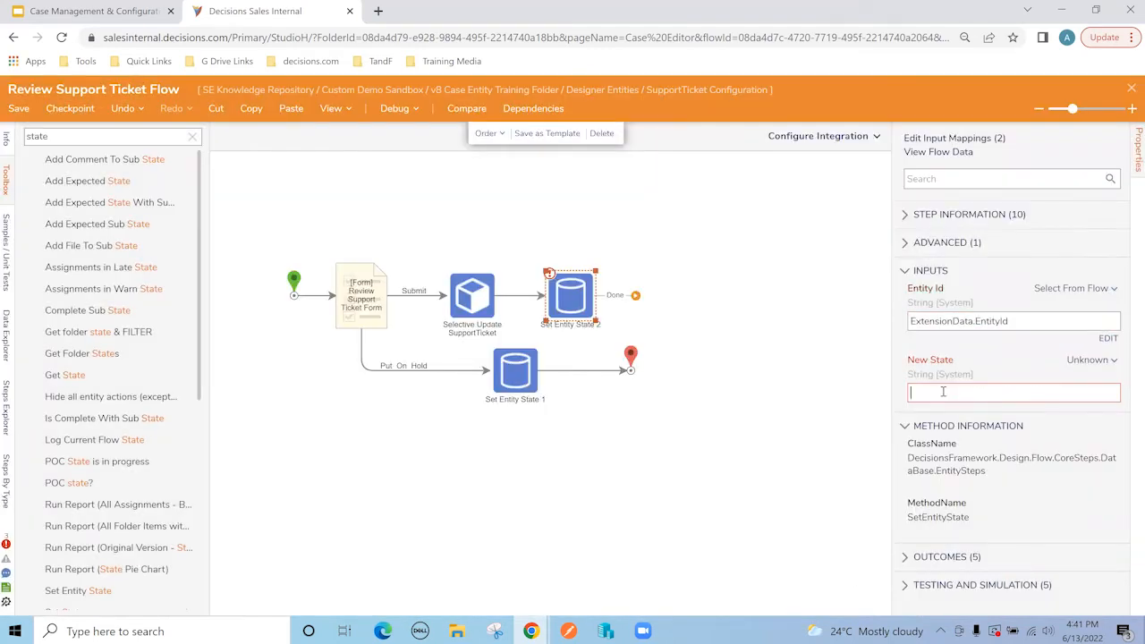
pyautogui.write('Ticke')
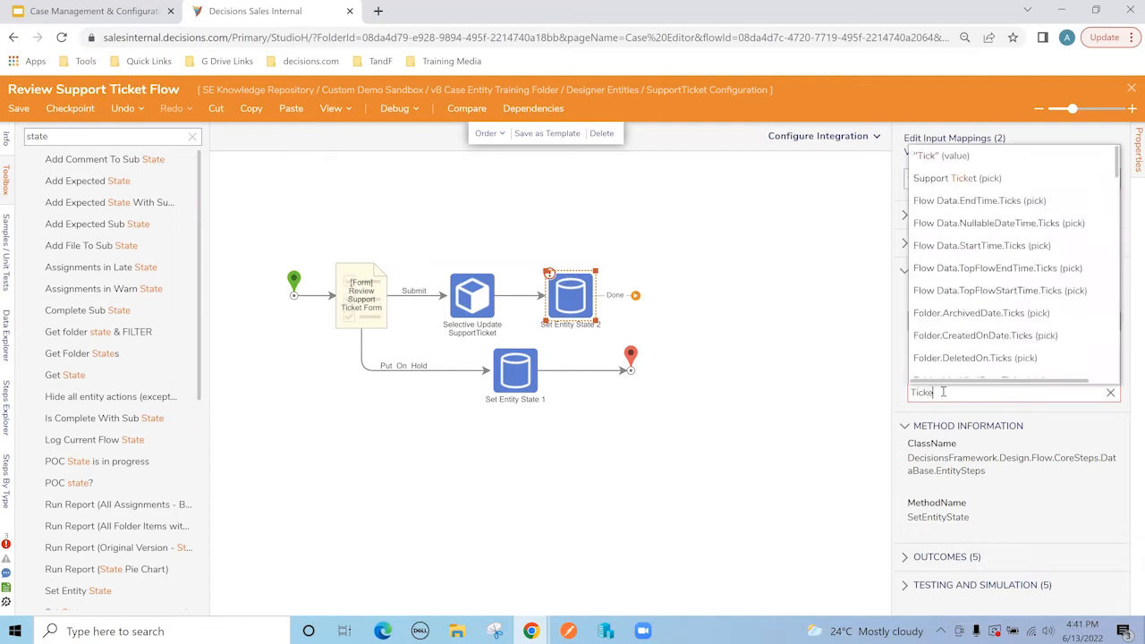
pyautogui.write('t Besolved')
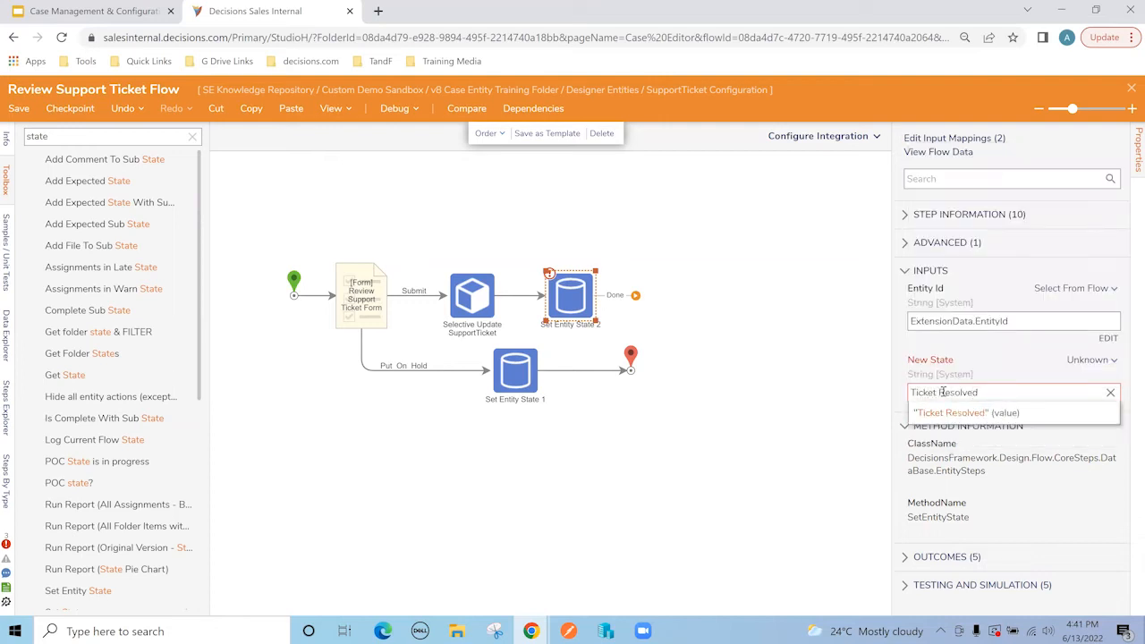
pyautogui.click(941, 411)
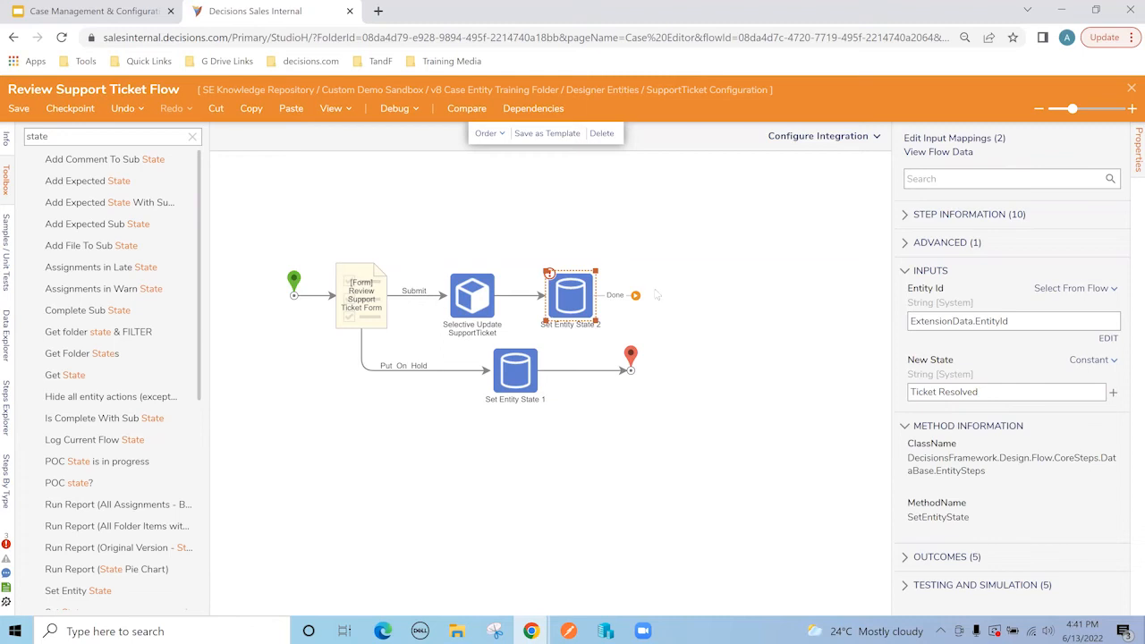
pyautogui.moveTo(639, 299); pyautogui.dragTo(632, 367)
pyautogui.click(712, 260)
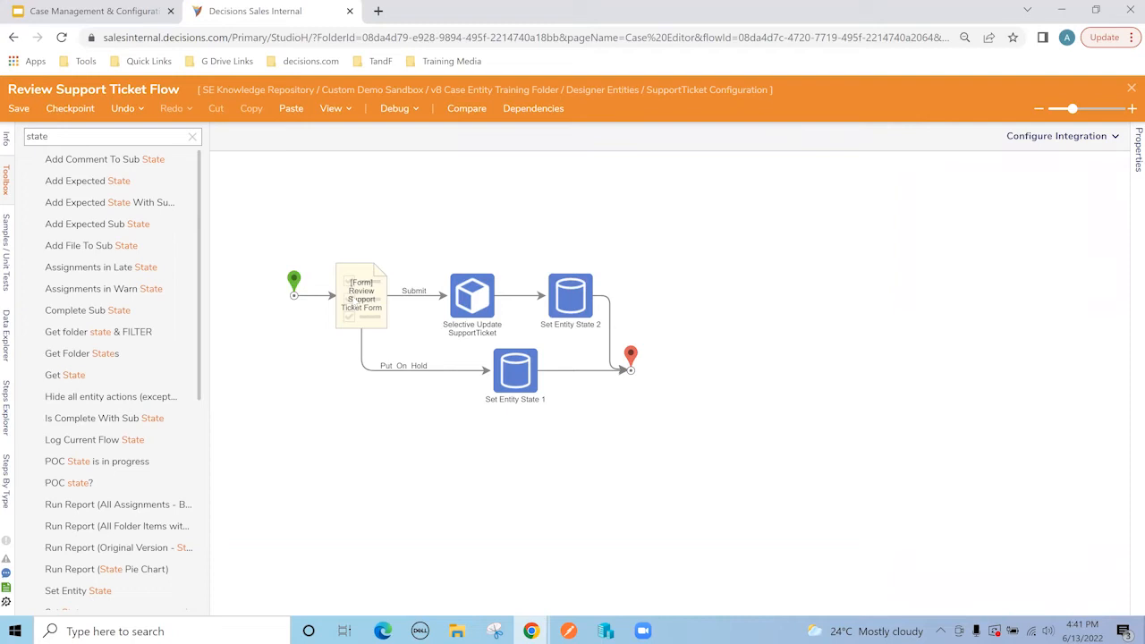
# Step: Check the form and both Set Entity State steps, then save the Review Support Ticket Flow
pyautogui.click(351, 299)
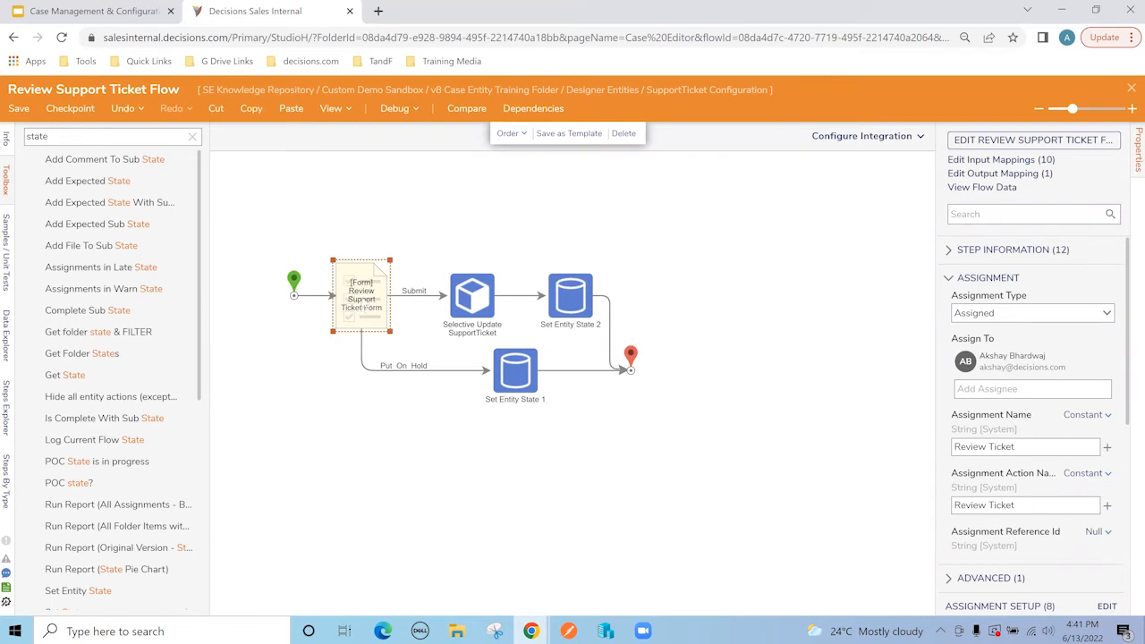
pyautogui.moveTo(431, 308)
pyautogui.click(567, 310)
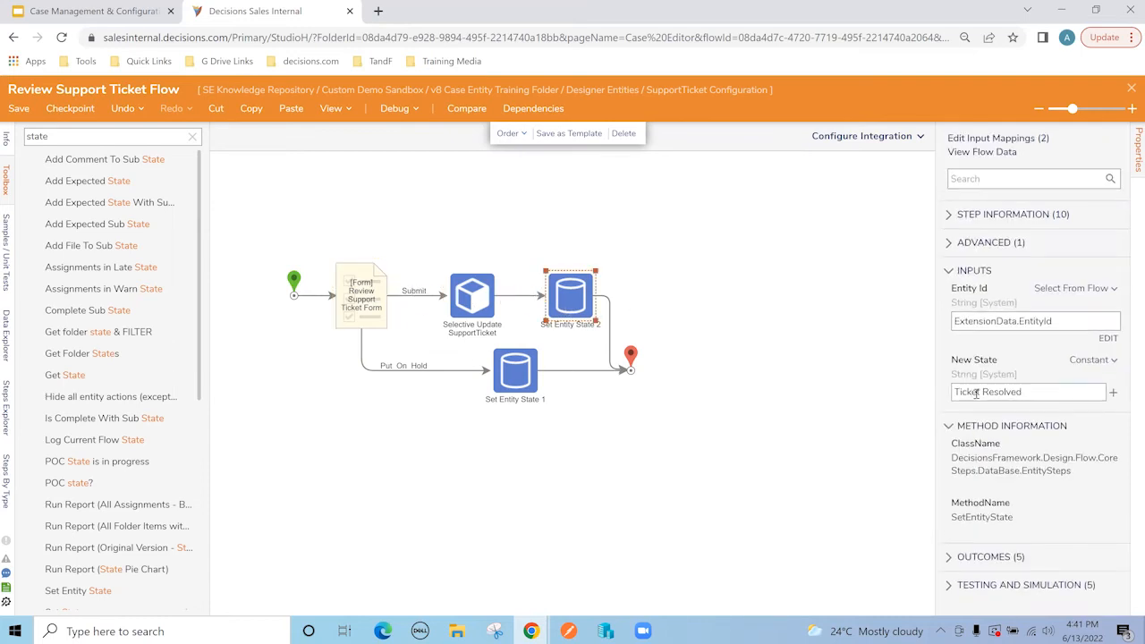
pyautogui.click(518, 370)
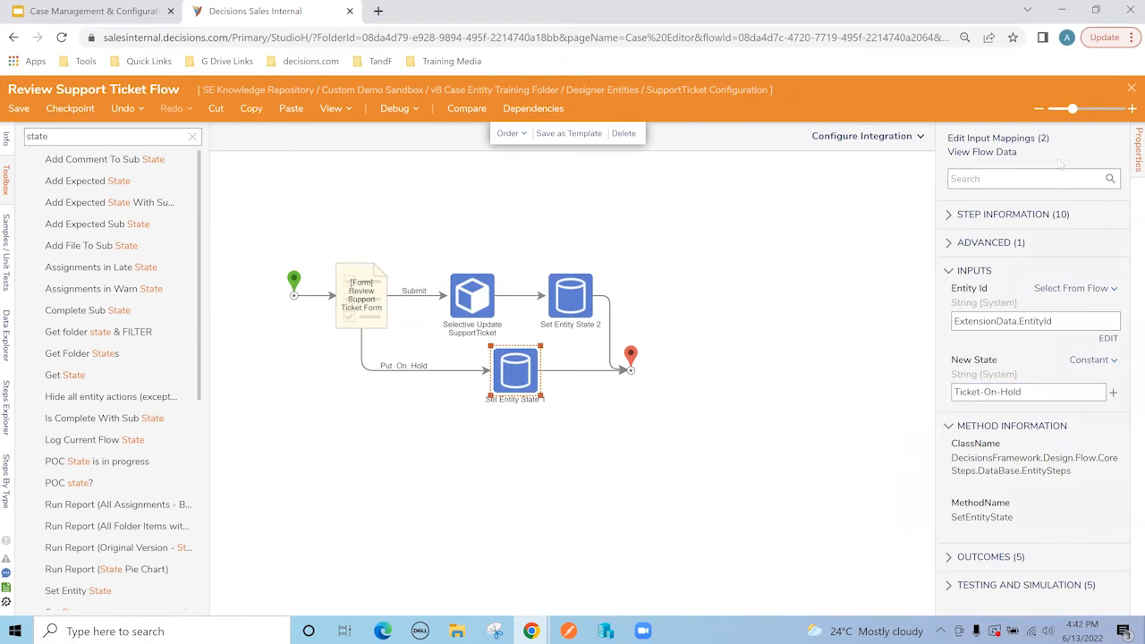
pyautogui.click(570, 432)
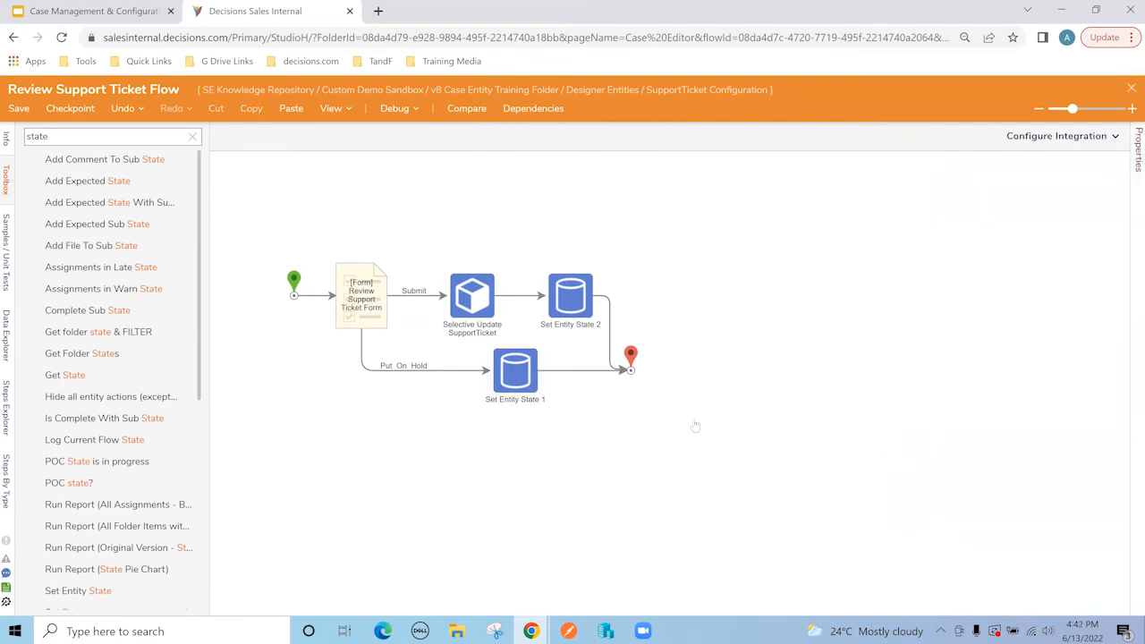
pyautogui.hotkey('ctrl', 's')
pyautogui.click(739, 416)
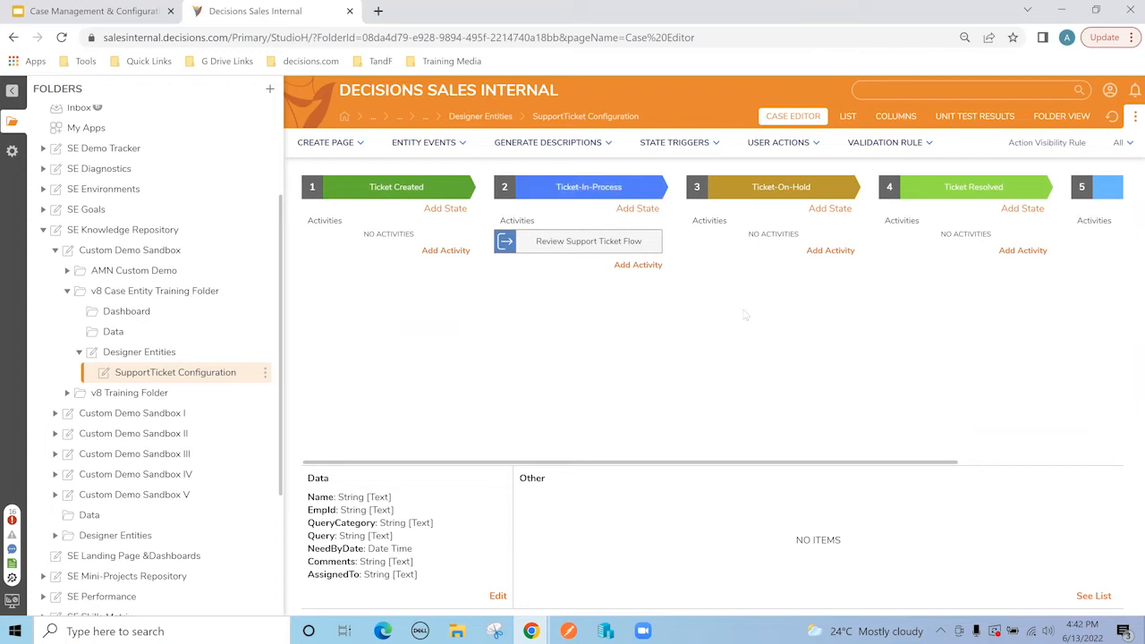
# Step: Add an auto trigger flow named 'Send Ticket to Requester Flow' under the Ticket-On-Hold state
pyautogui.click(829, 251)
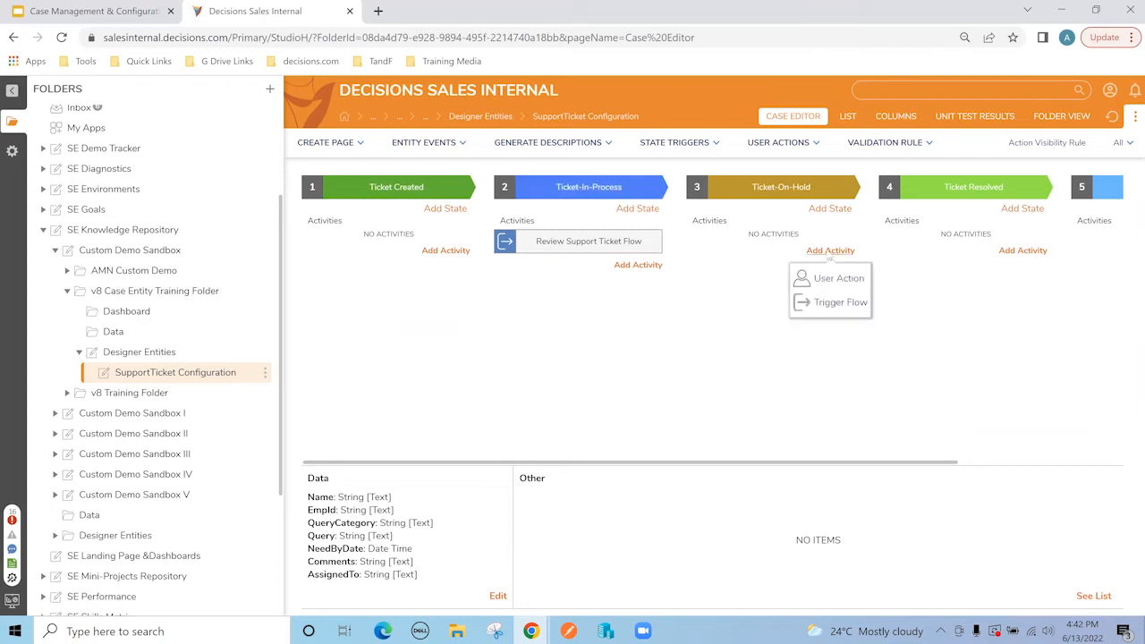
pyautogui.click(832, 303)
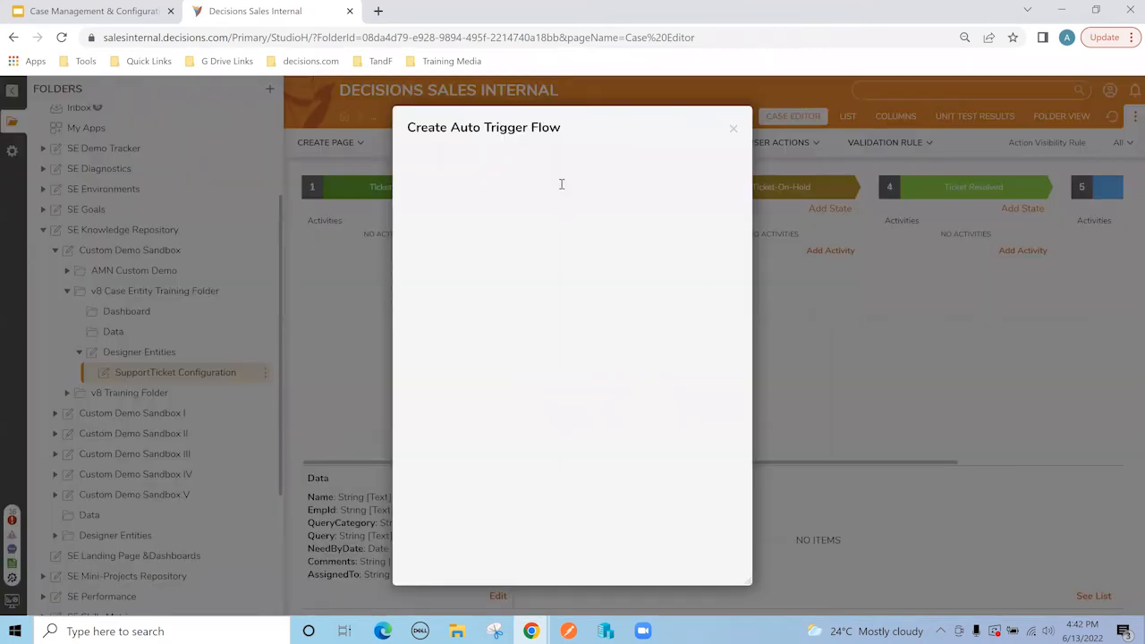
pyautogui.write('S')
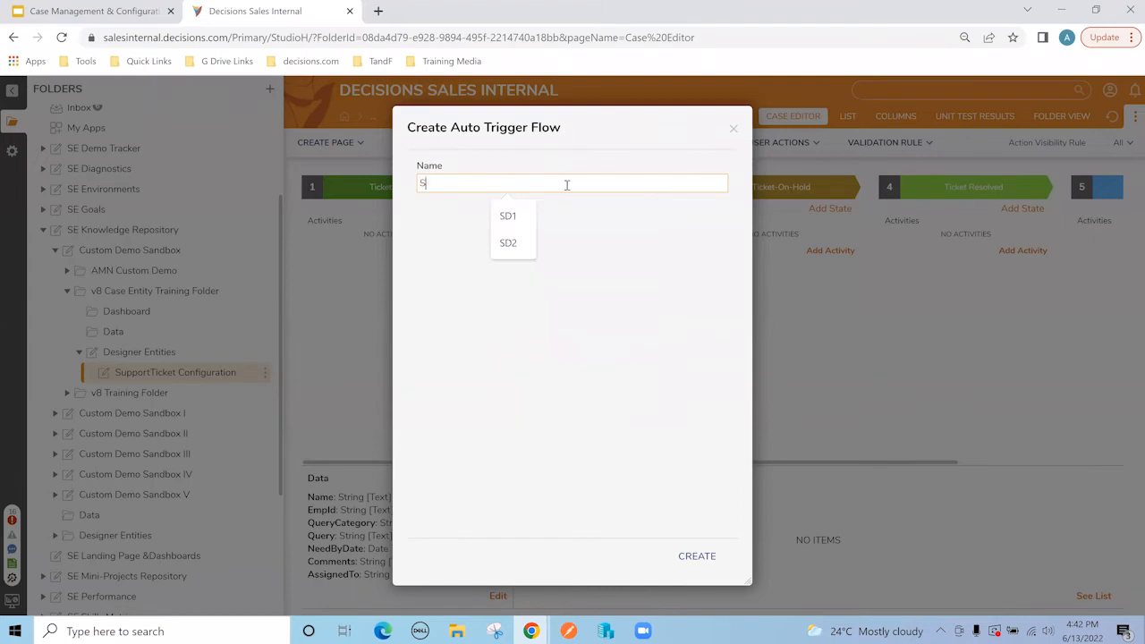
pyautogui.write('end to Reques')
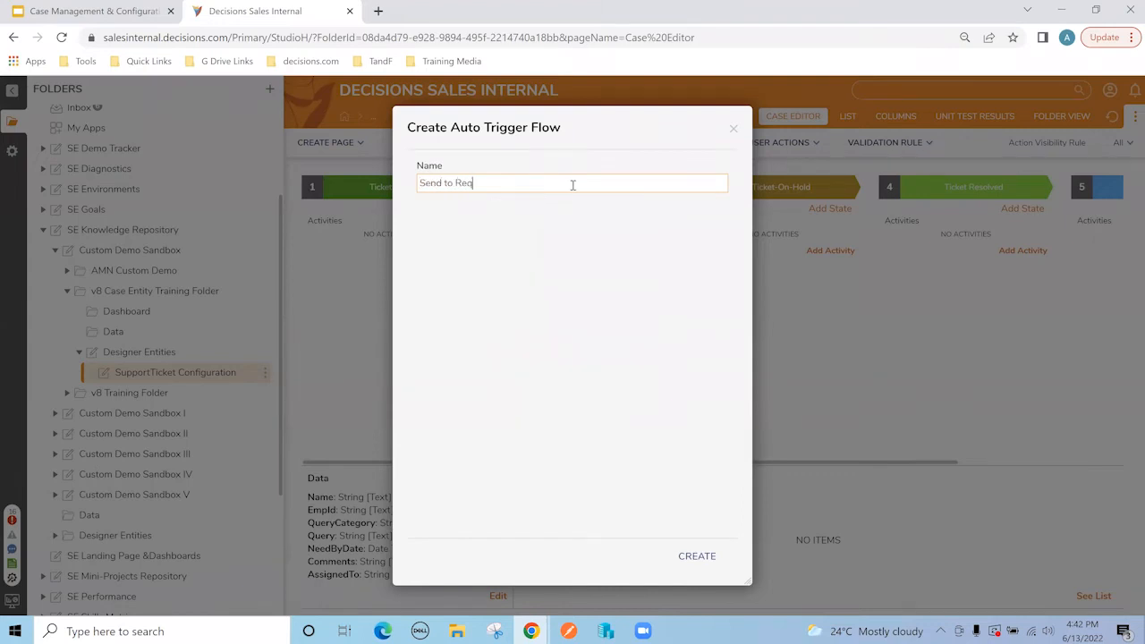
pyautogui.write('ter Flow')
pyautogui.click(441, 187)
pyautogui.write('Tike')
pyautogui.press('BackSpace')
pyautogui.press('BackSpace')
pyautogui.write('cket')
pyautogui.click(697, 556)
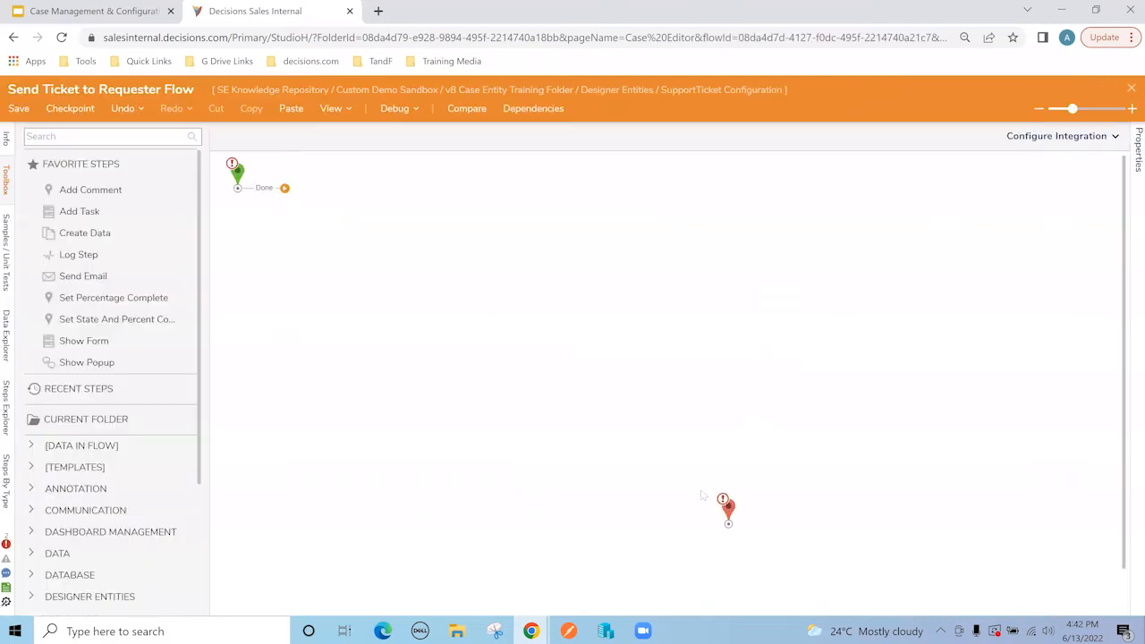
# Step: Connect start to end and insert a Set Entity State step into the flow
pyautogui.moveTo(729, 507); pyautogui.dragTo(723, 385)
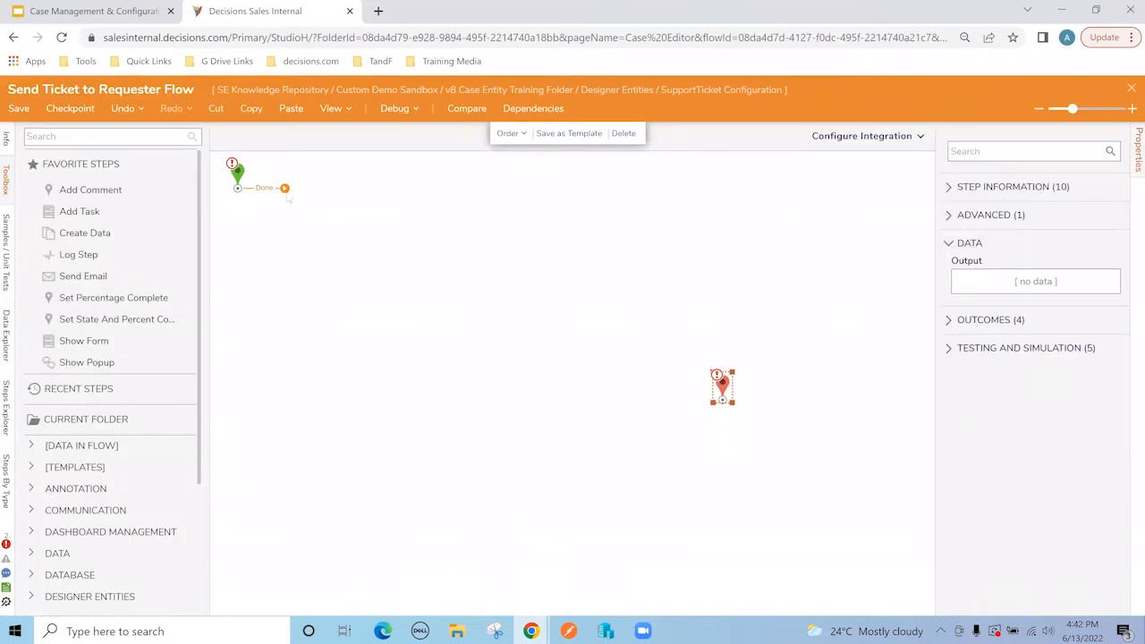
pyautogui.moveTo(285, 188); pyautogui.dragTo(718, 400)
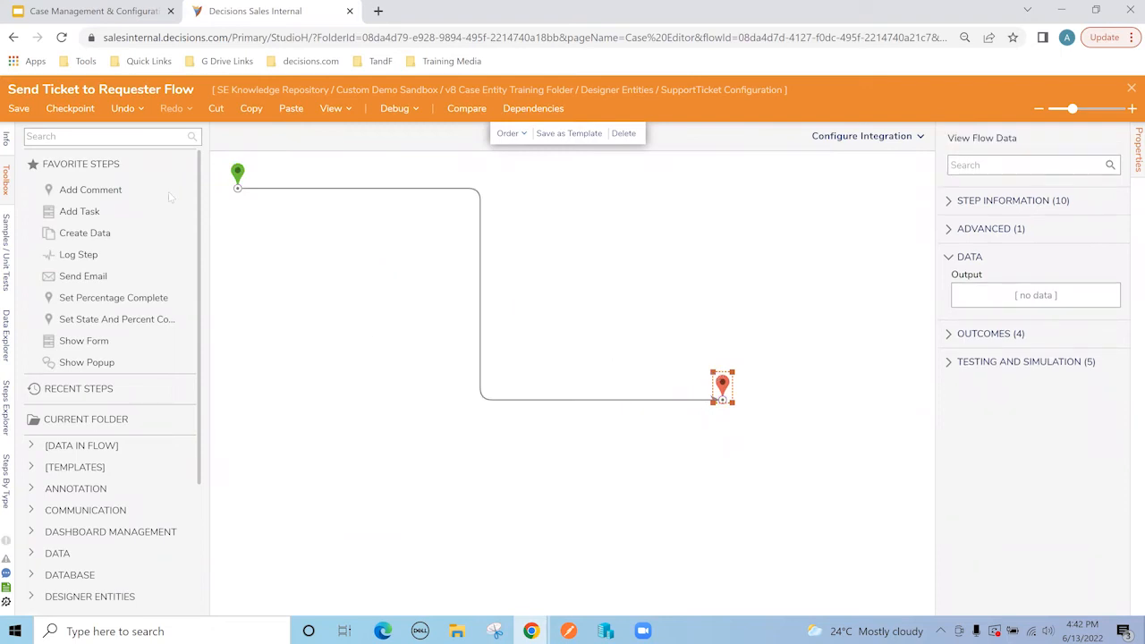
pyautogui.click(77, 138)
pyautogui.write('set state')
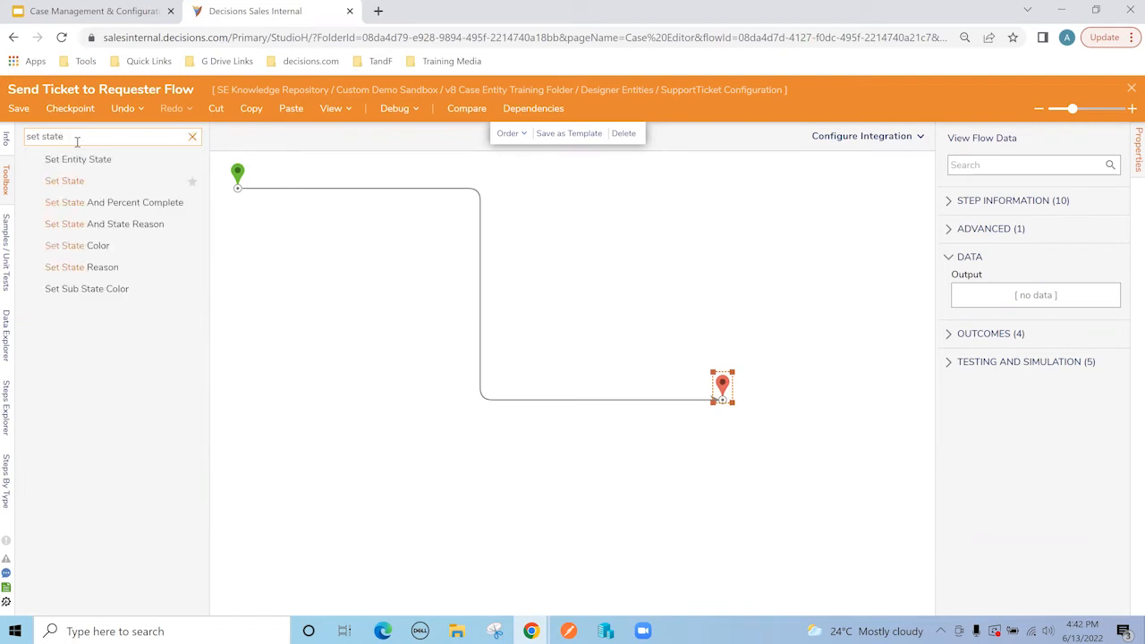
pyautogui.moveTo(77, 160); pyautogui.dragTo(483, 259)
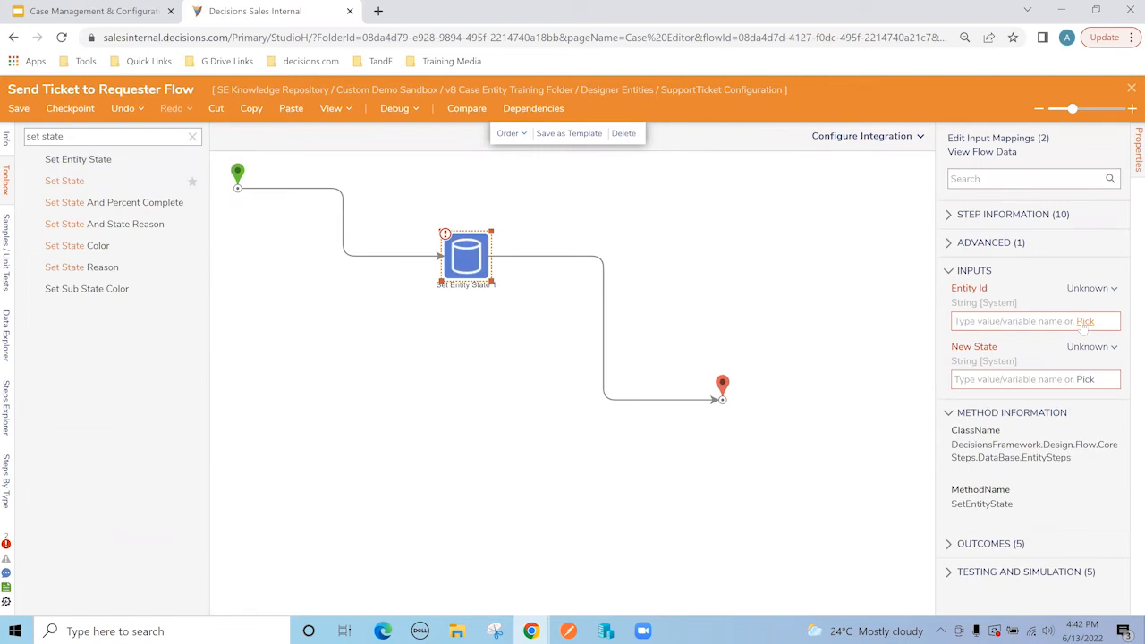
# Step: Set Entity Id to ExtensionData.EntityId and New State to 'Ticket Created', then save the flow
pyautogui.click(1082, 322)
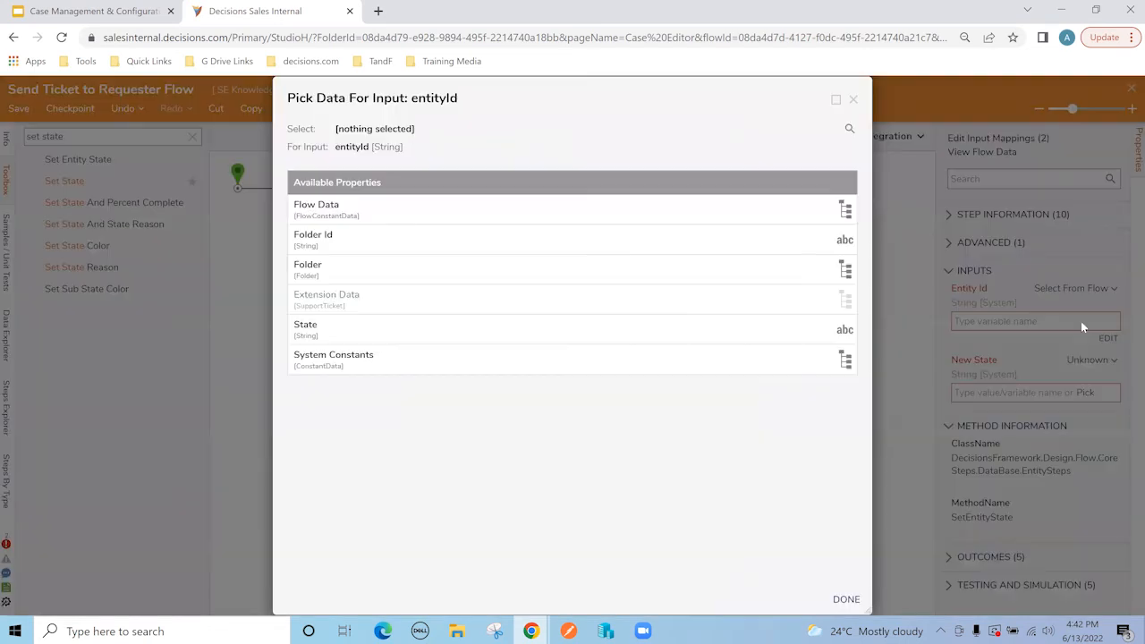
pyautogui.click(361, 302)
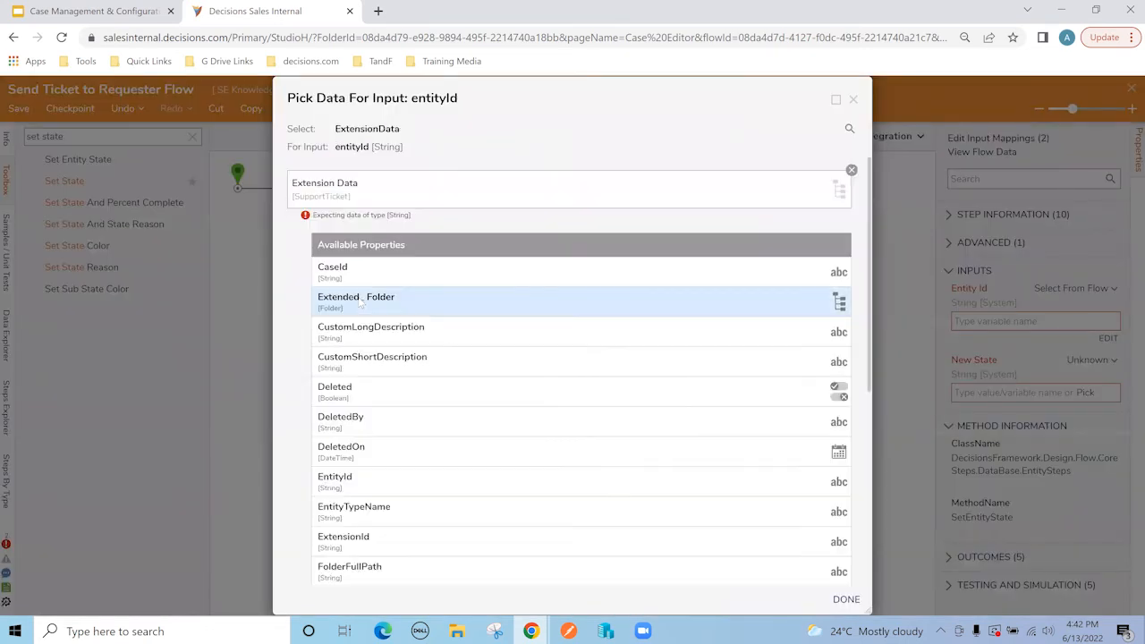
pyautogui.click(388, 484)
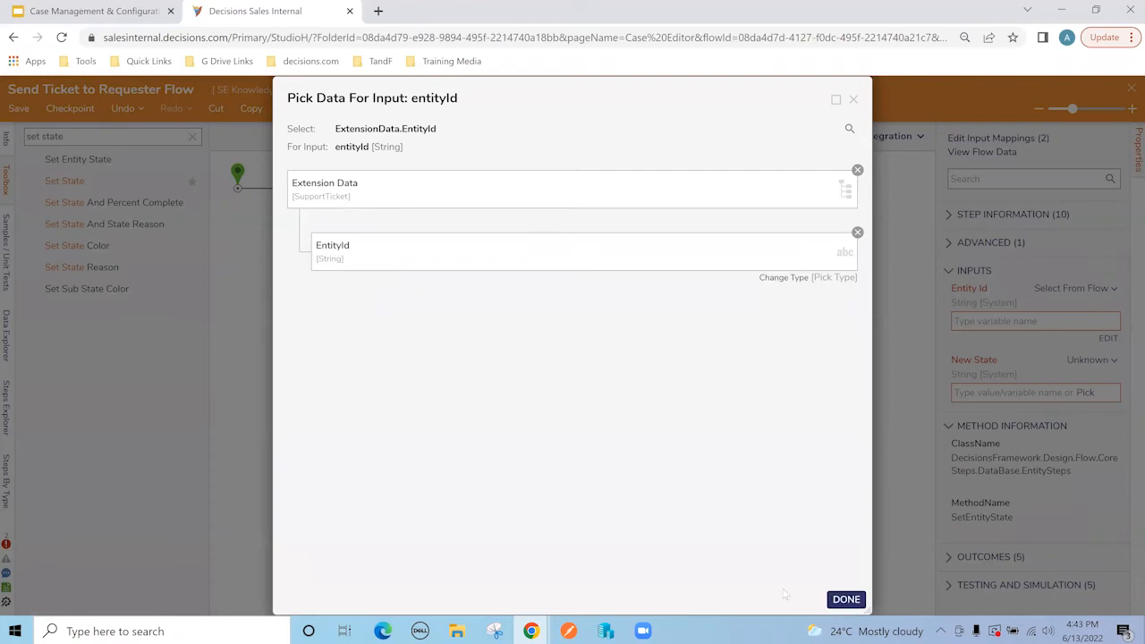
pyautogui.click(846, 599)
pyautogui.click(974, 395)
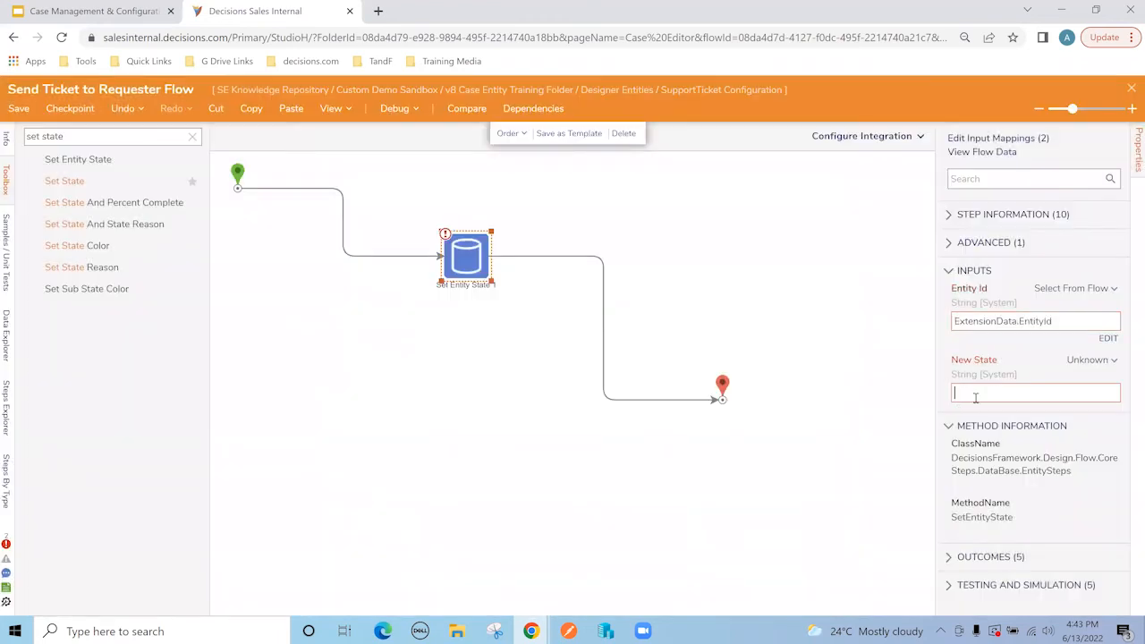
pyautogui.write('Ticket')
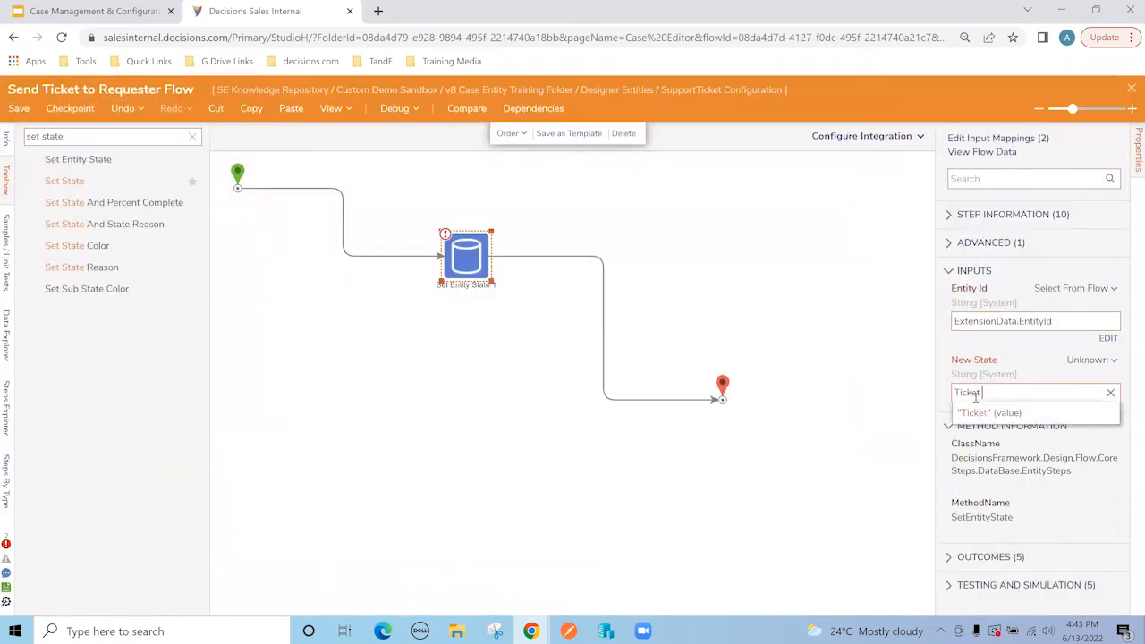
pyautogui.write(' Created')
pyautogui.click(971, 413)
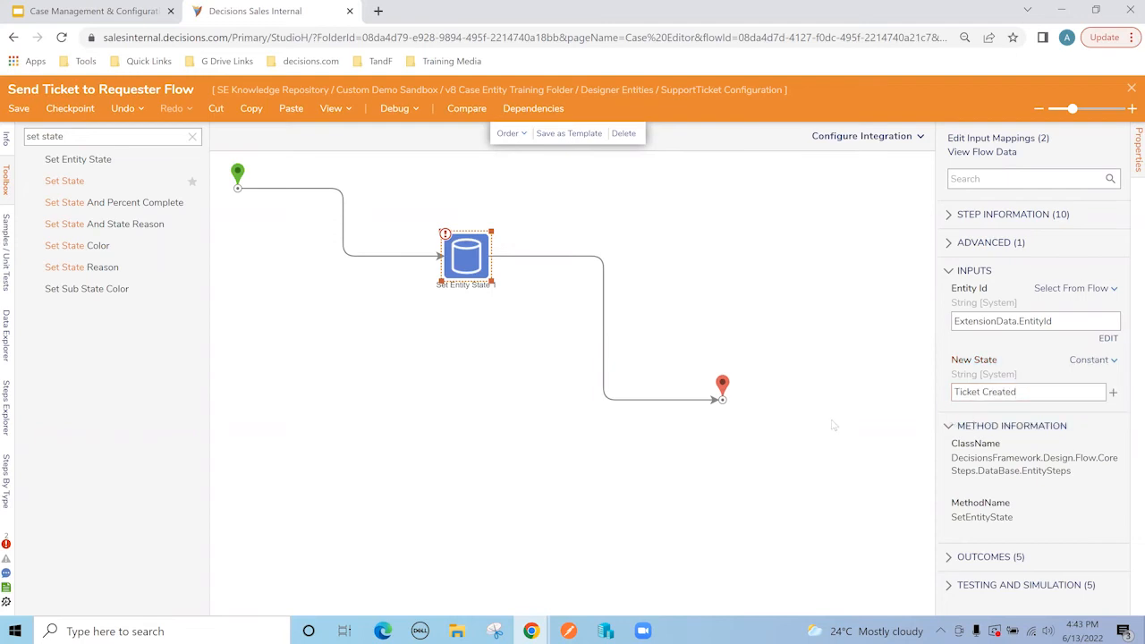
pyautogui.click(848, 382)
pyautogui.click(1131, 89)
pyautogui.click(739, 413)
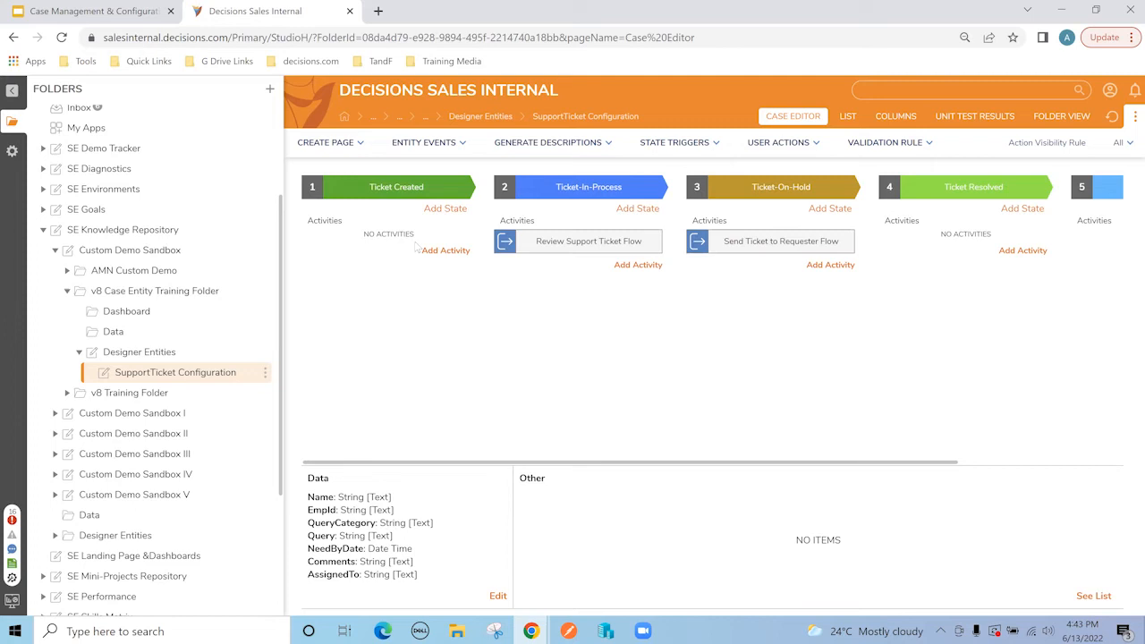
# Step: Add a trigger flow named 'Re-submit Support Ticket Flow' under the Ticket Created state
pyautogui.click(445, 251)
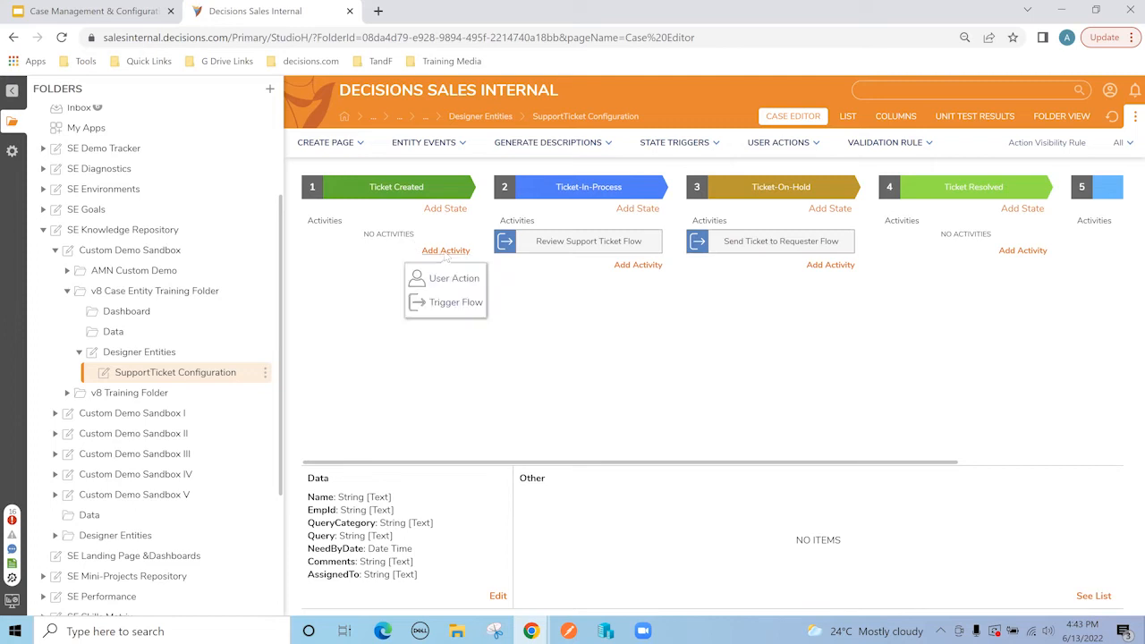
pyautogui.click(442, 303)
pyautogui.click(476, 184)
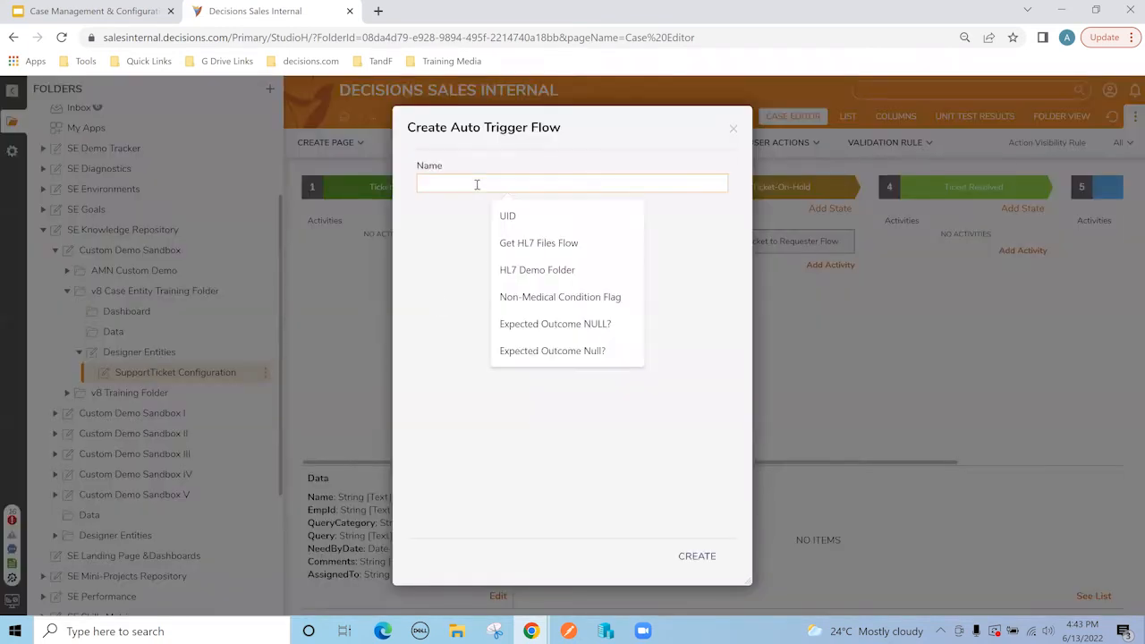
pyautogui.write('Re')
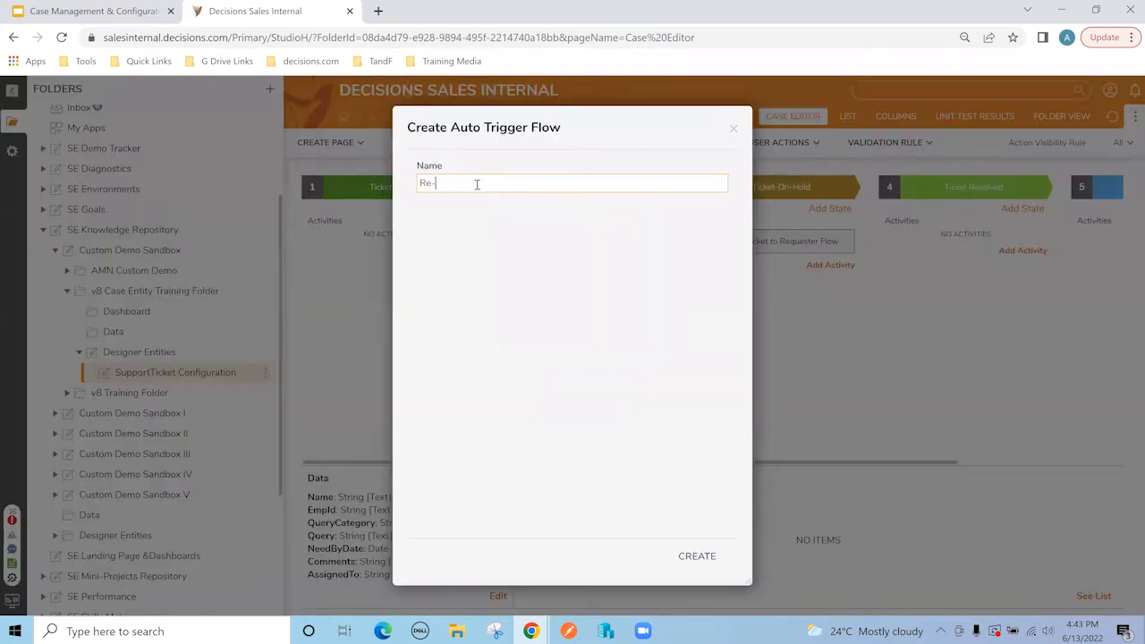
pyautogui.write('-submit Support Ticket Flow')
pyautogui.click(697, 556)
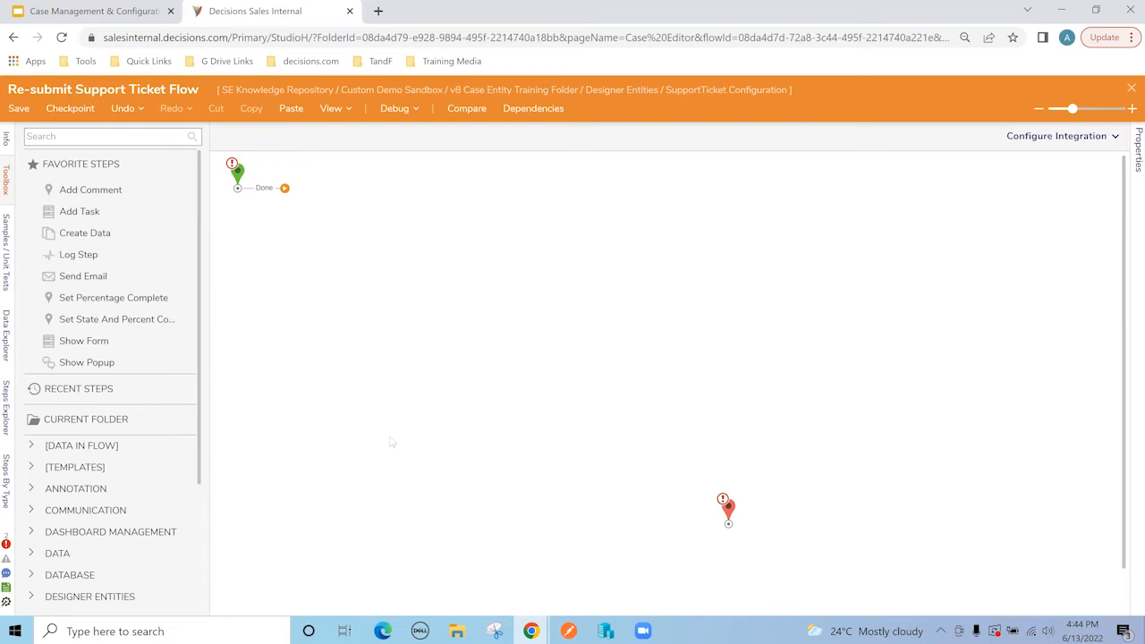
# Step: Add a Show Form step after the start that uses the existing Re-Submit Support Ticket Form
pyautogui.moveTo(238, 176); pyautogui.dragTo(261, 227)
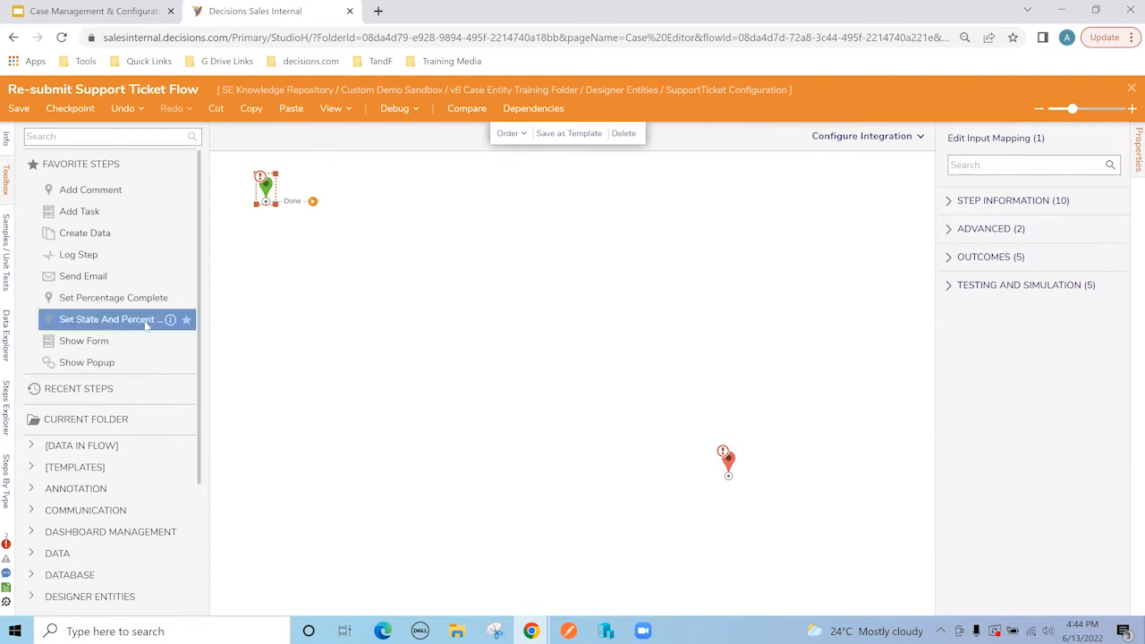
pyautogui.moveTo(106, 338); pyautogui.dragTo(340, 220)
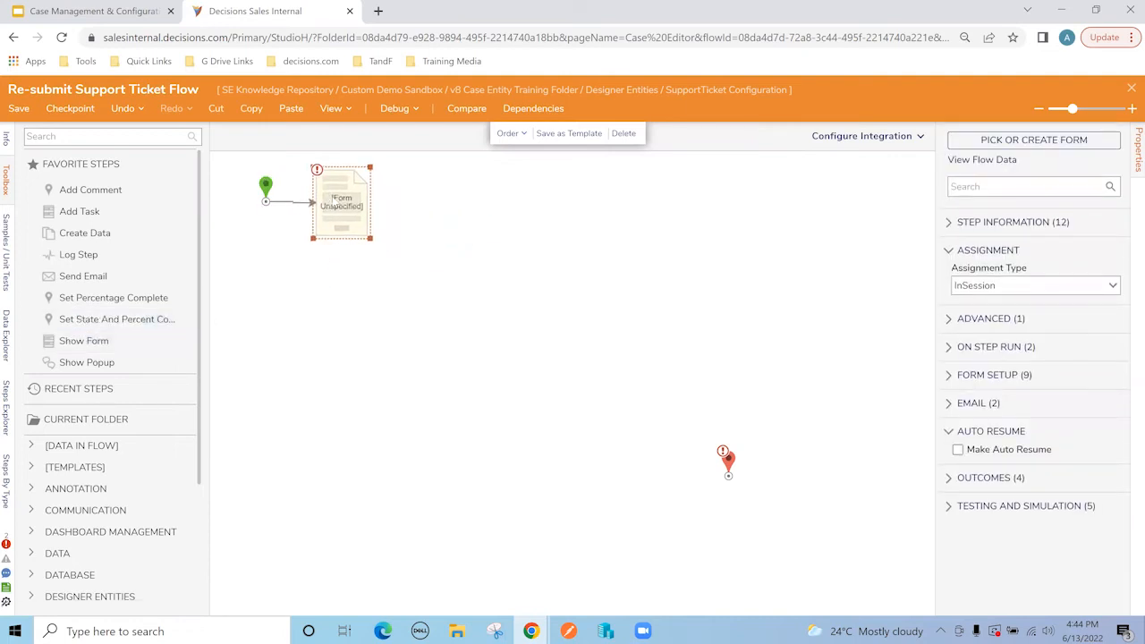
pyautogui.click(1080, 140)
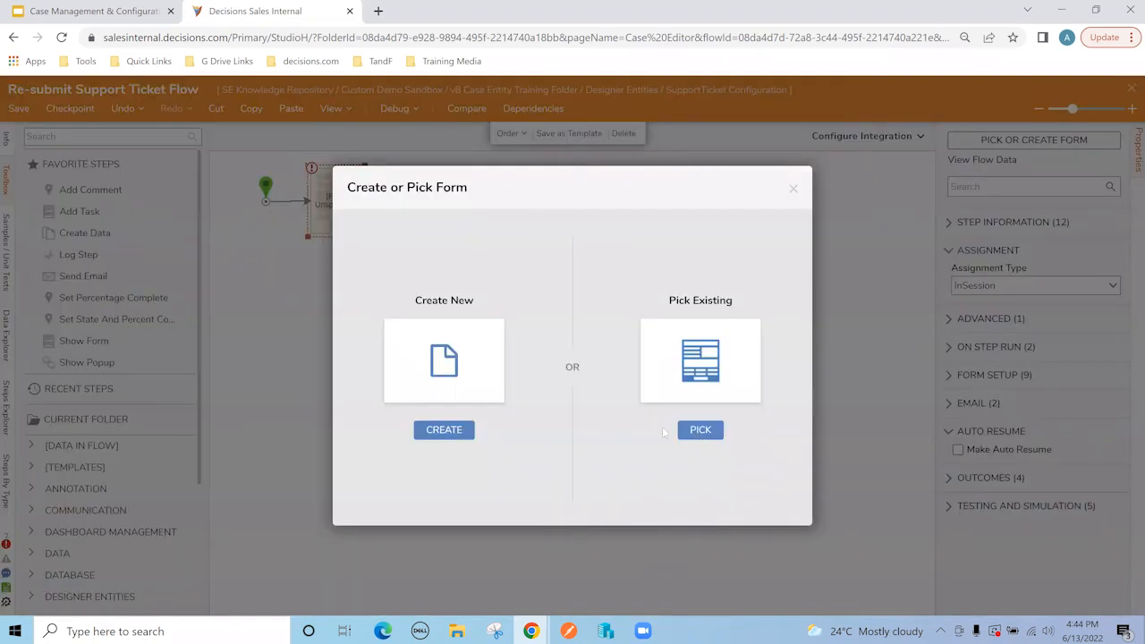
pyautogui.click(684, 432)
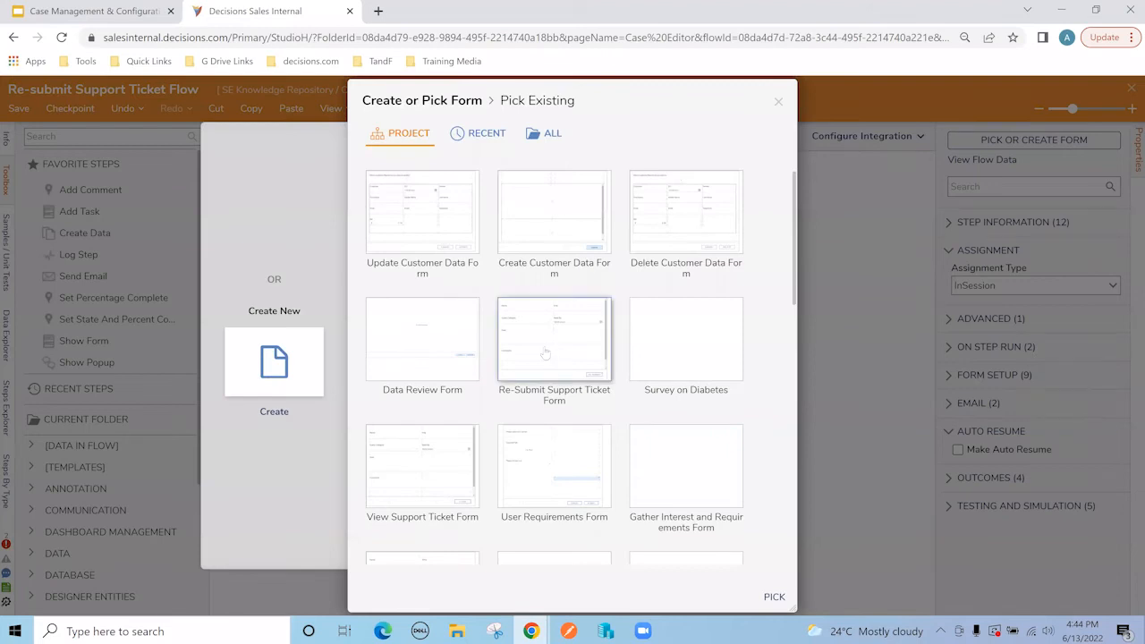
pyautogui.click(484, 135)
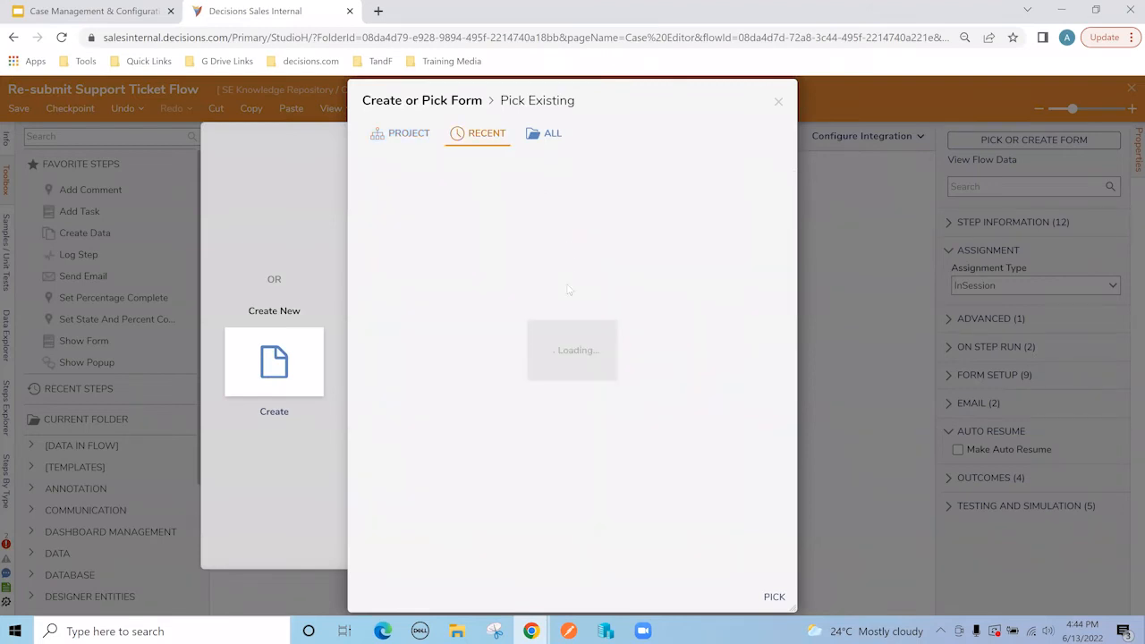
pyautogui.click(441, 361)
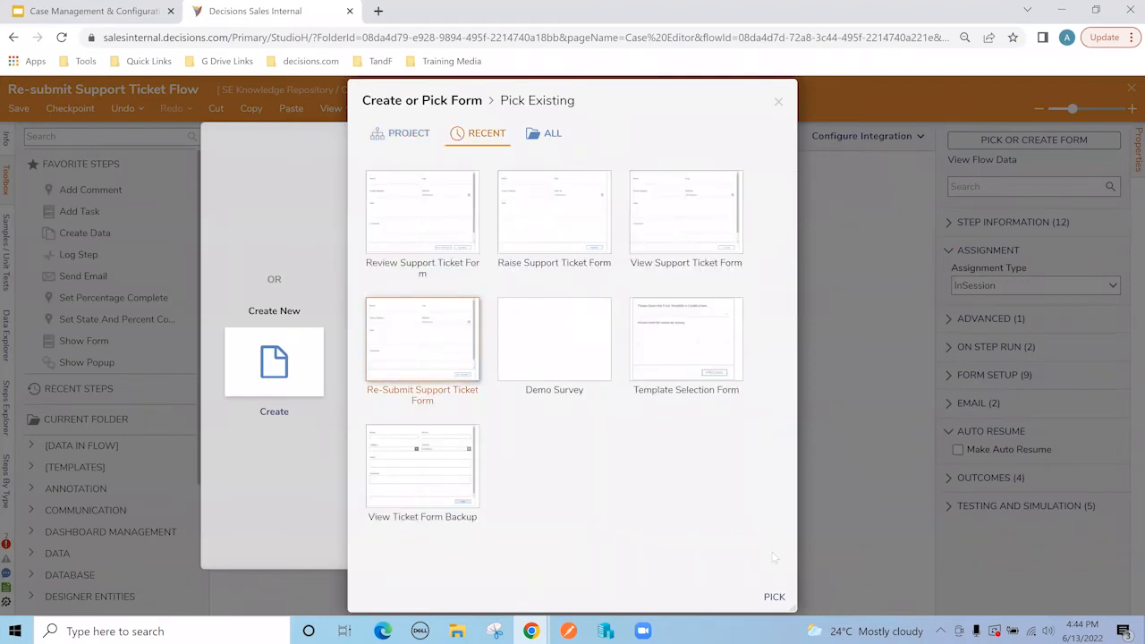
pyautogui.click(774, 596)
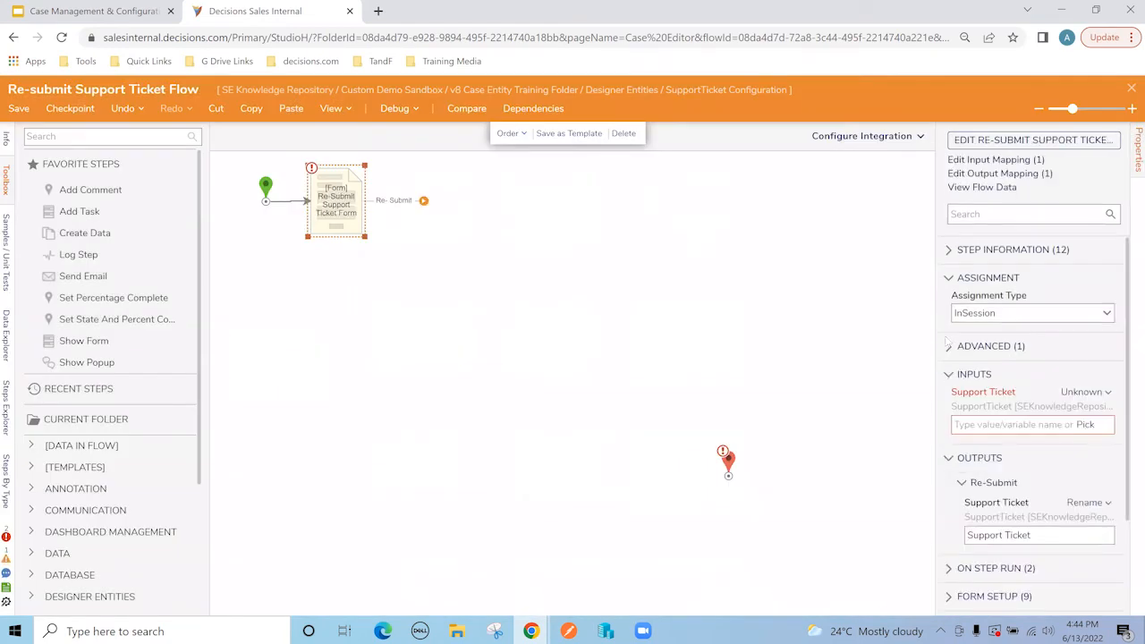
pyautogui.click(1108, 315)
# Step: Assign the form to a user, with Assignment Name and Action Name both 'Review Ticket'
pyautogui.click(984, 355)
pyautogui.write('akshay')
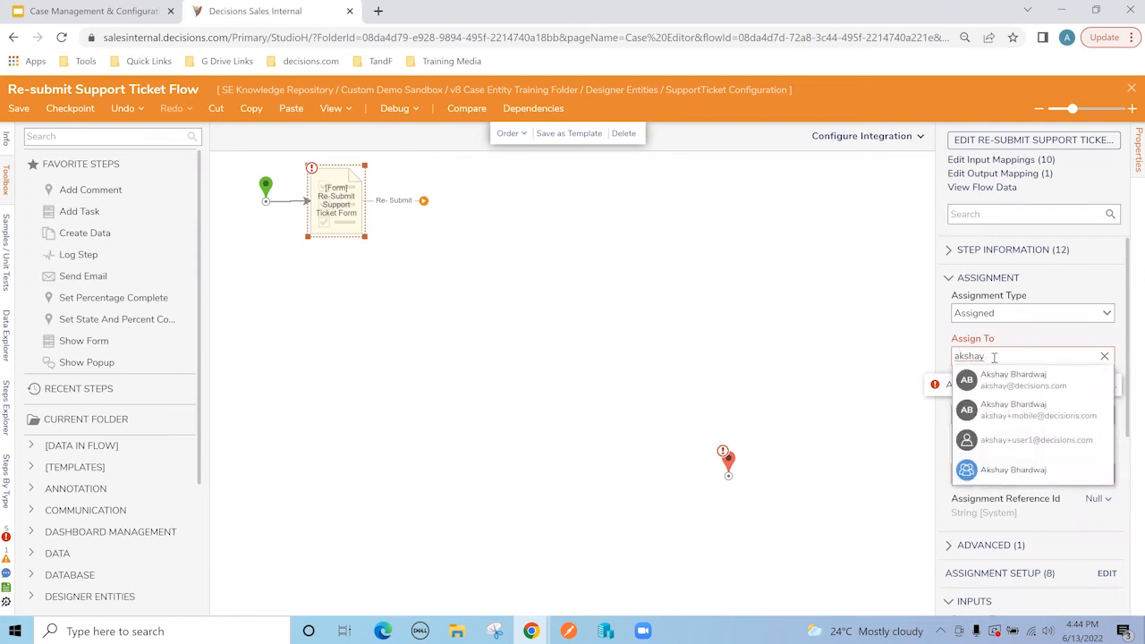
pyautogui.click(1005, 379)
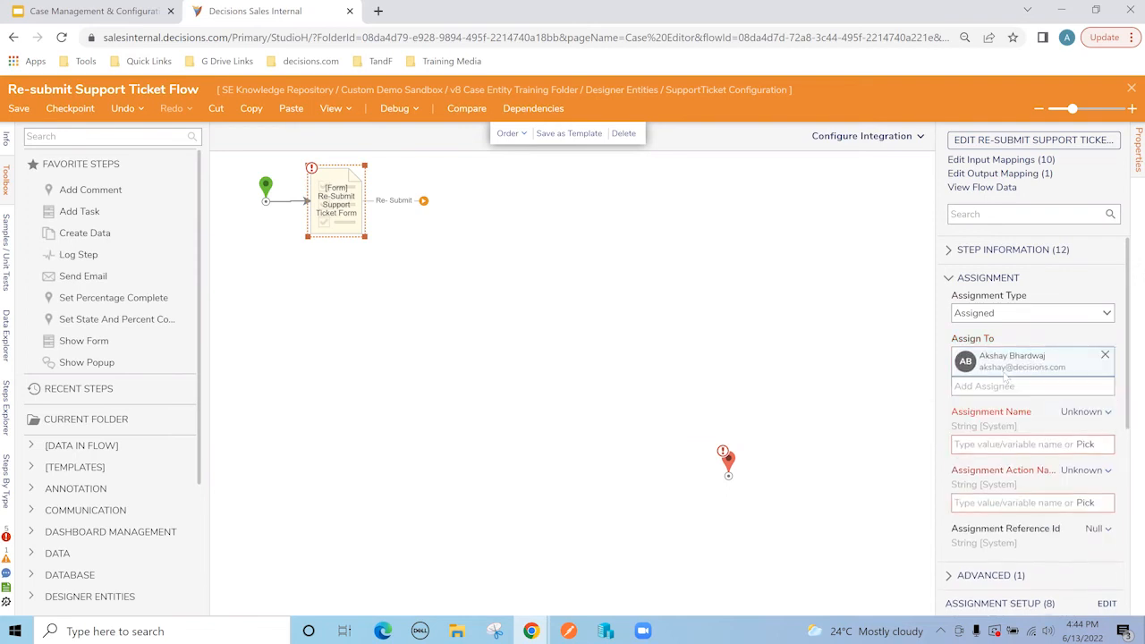
pyautogui.click(991, 448)
pyautogui.write('Review Ticket')
pyautogui.hotkey('ctrl', 'a')
pyautogui.hotkey('ctrl', 'c')
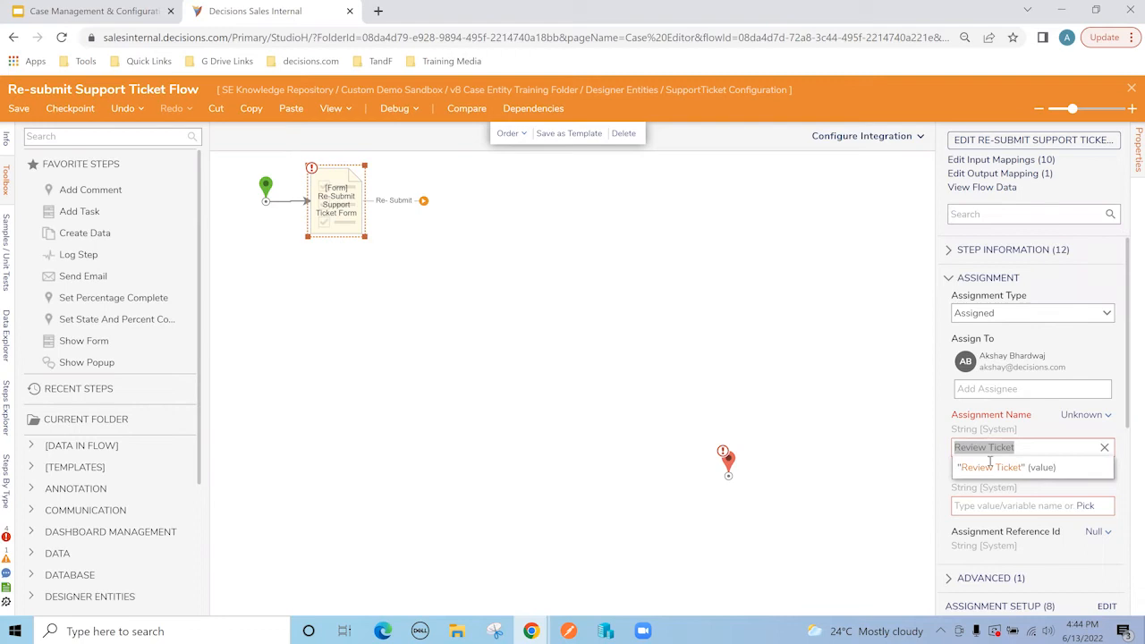
pyautogui.click(989, 466)
pyautogui.click(962, 503)
pyautogui.hotkey('ctrl', 'v')
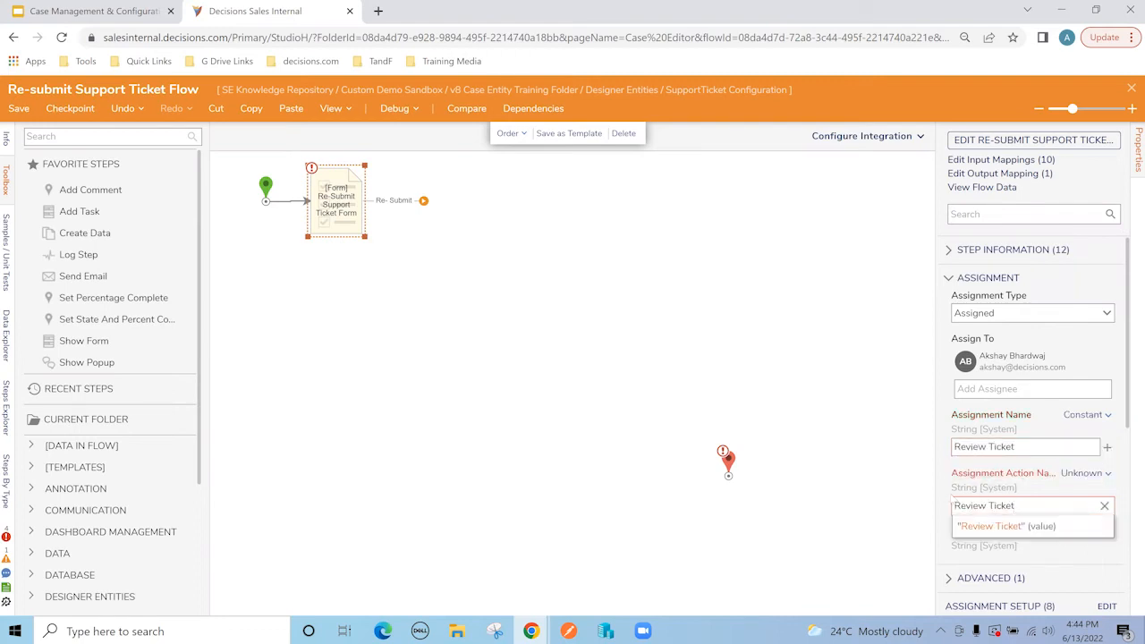
pyautogui.click(982, 526)
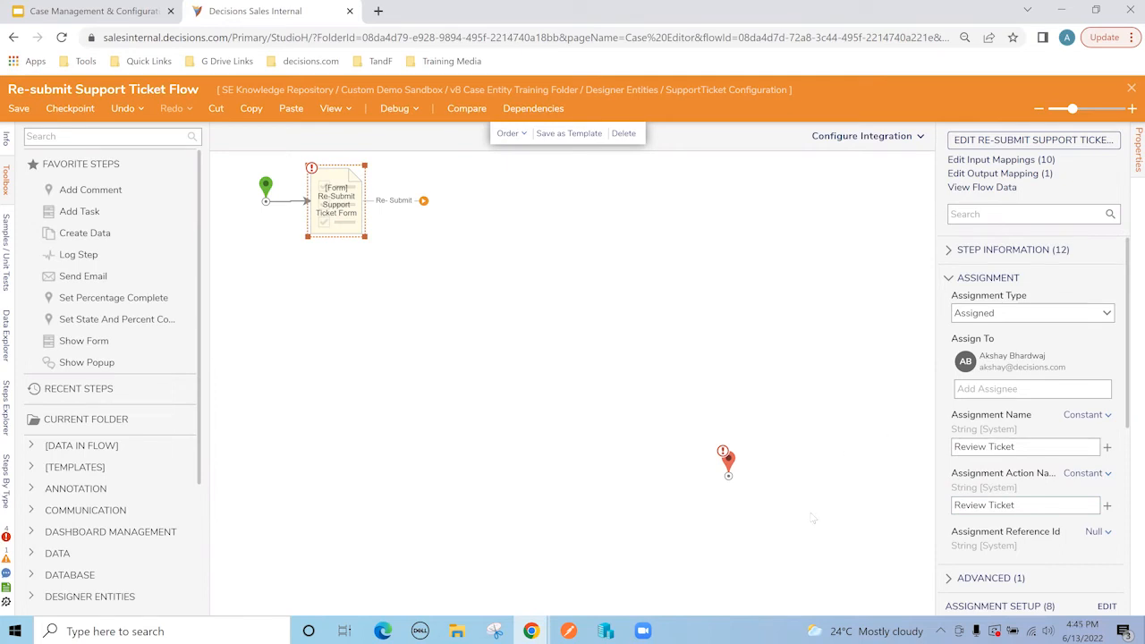
# Step: Map the form's Support Ticket input to ExtensionData and move the end step up
pyautogui.scroll(-3, 1022, 429)
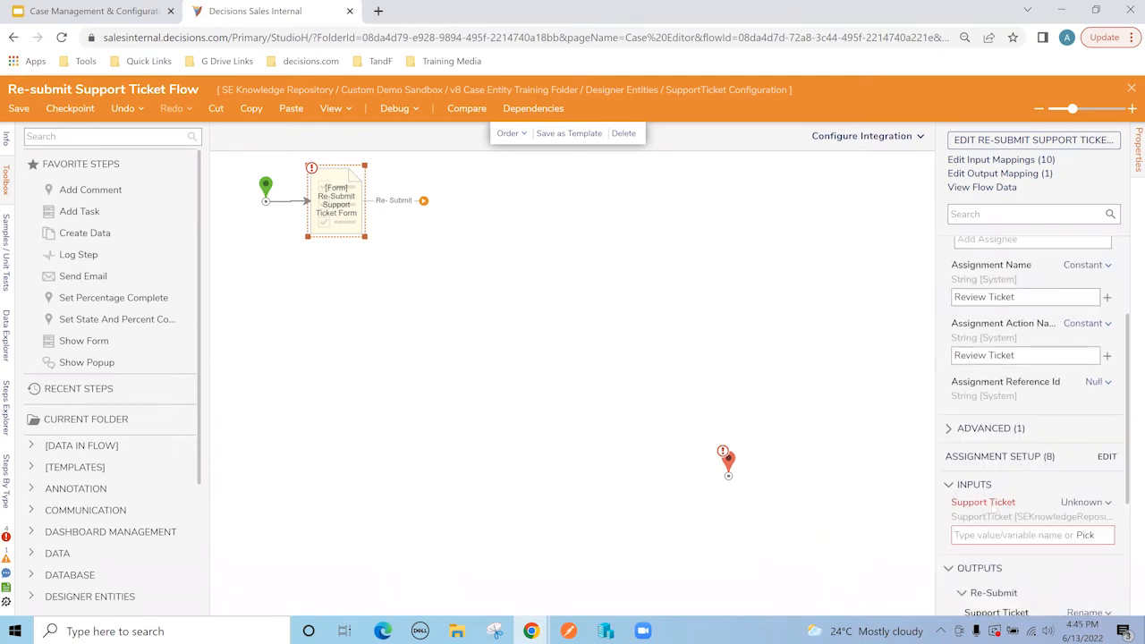
pyautogui.click(1085, 535)
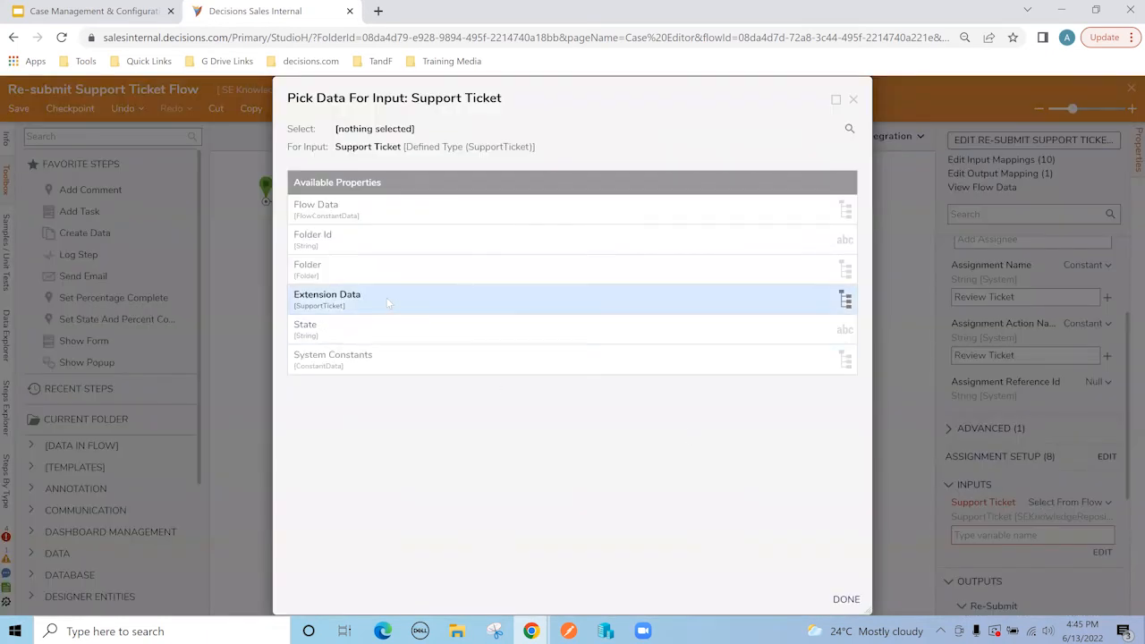
pyautogui.click(844, 300)
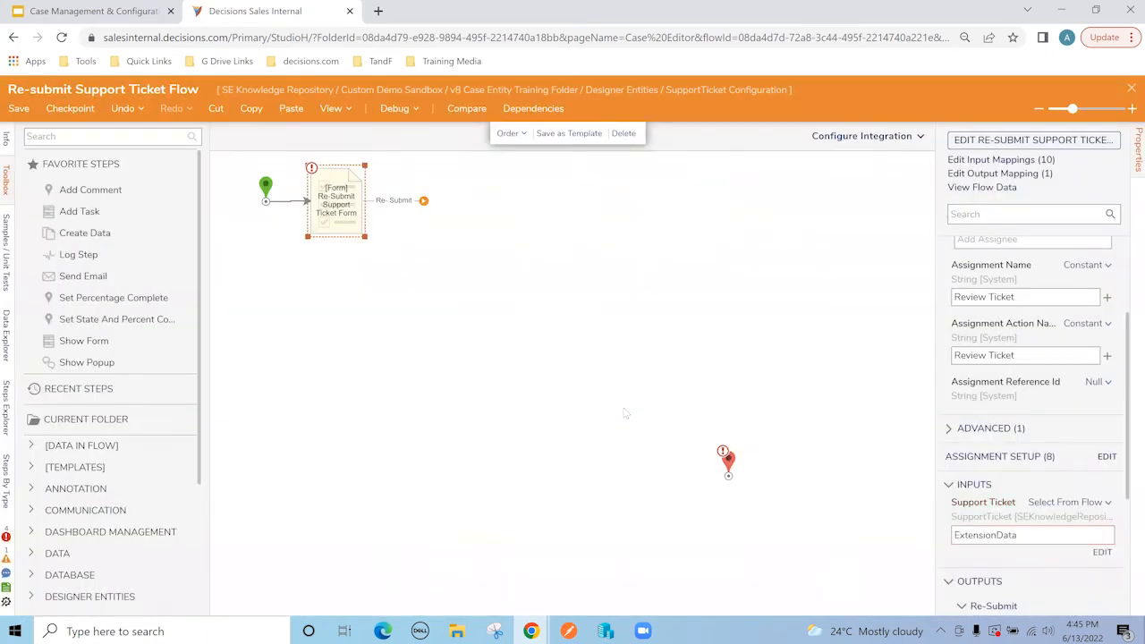
pyautogui.moveTo(727, 459); pyautogui.dragTo(684, 322)
pyautogui.click(336, 201)
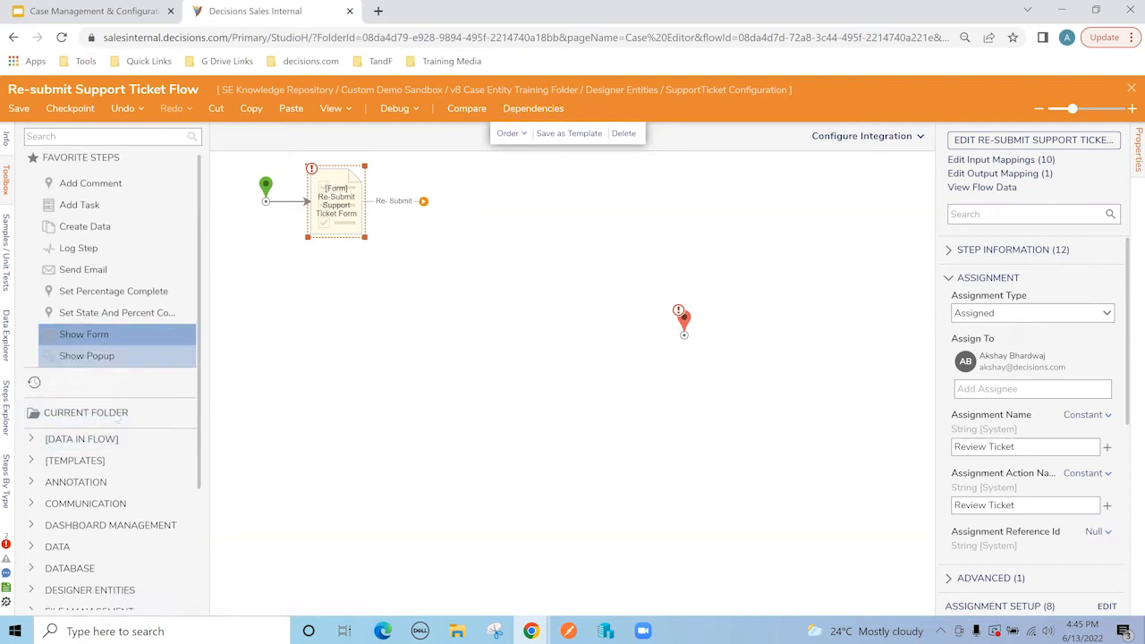
# Step: Add a Selective Update SupportTicket step after the Re-Submit form's outcome
pyautogui.scroll(-2, 117, 402)
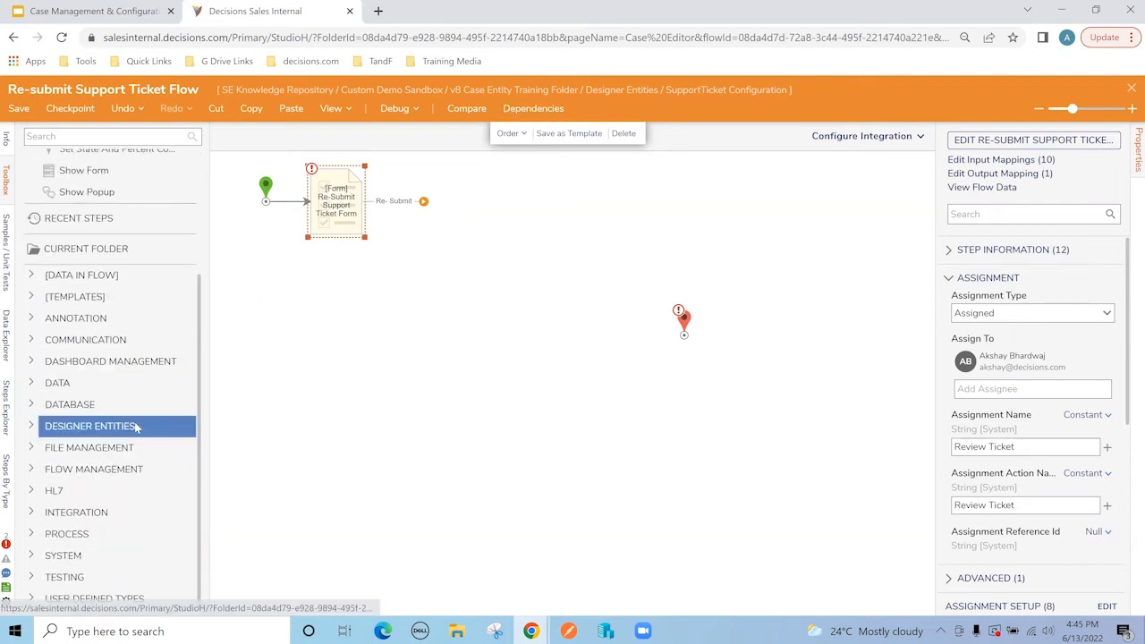
pyautogui.click(31, 599)
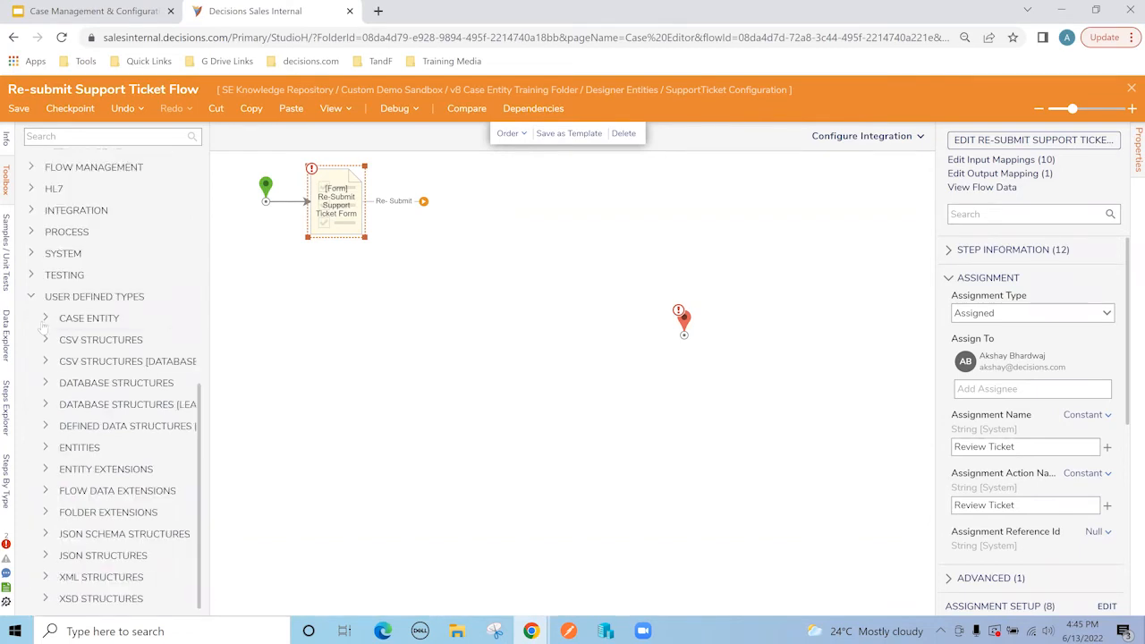
pyautogui.click(45, 319)
pyautogui.click(60, 297)
pyautogui.scroll(-3, 62, 304)
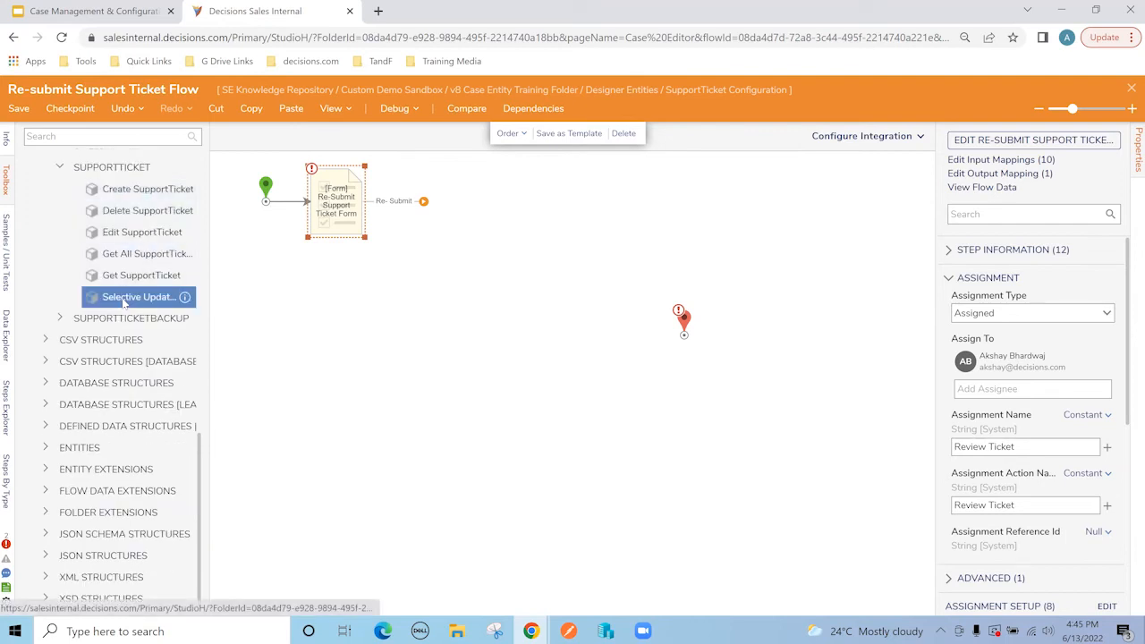
pyautogui.moveTo(257, 270); pyautogui.dragTo(471, 203)
pyautogui.moveTo(423, 201); pyautogui.dragTo(441, 190)
pyautogui.moveTo(453, 198); pyautogui.dragTo(437, 209)
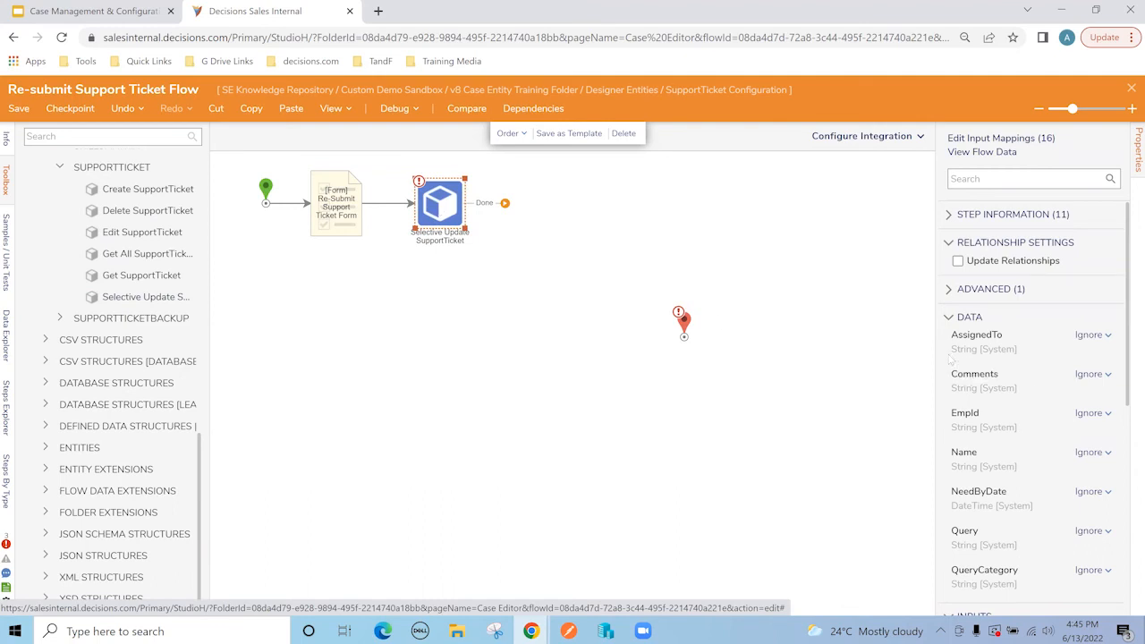
pyautogui.moveTo(930, 348); pyautogui.dragTo(908, 350)
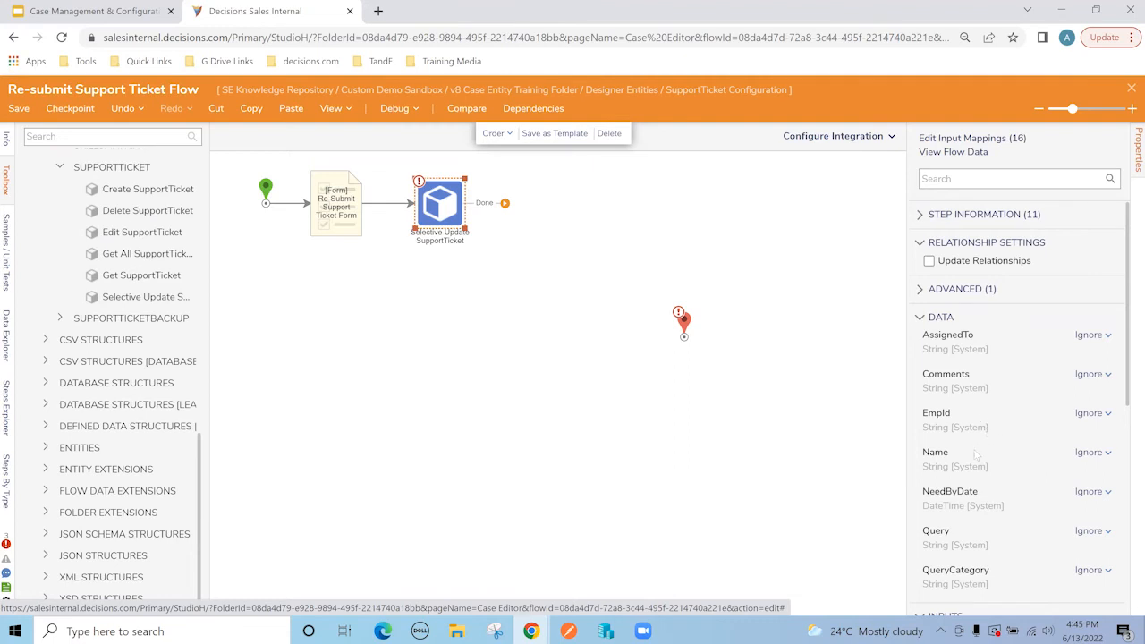
# Step: Map the step's Query input to ExtensionData.Query
pyautogui.scroll(-1, 977, 456)
pyautogui.click(1088, 456)
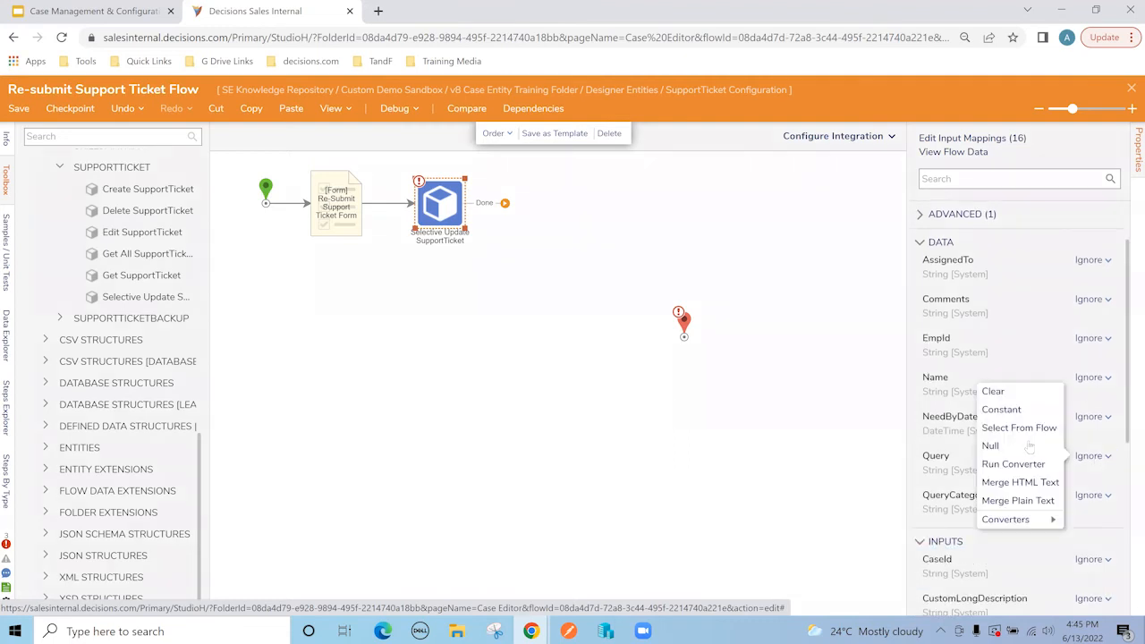
pyautogui.click(1017, 428)
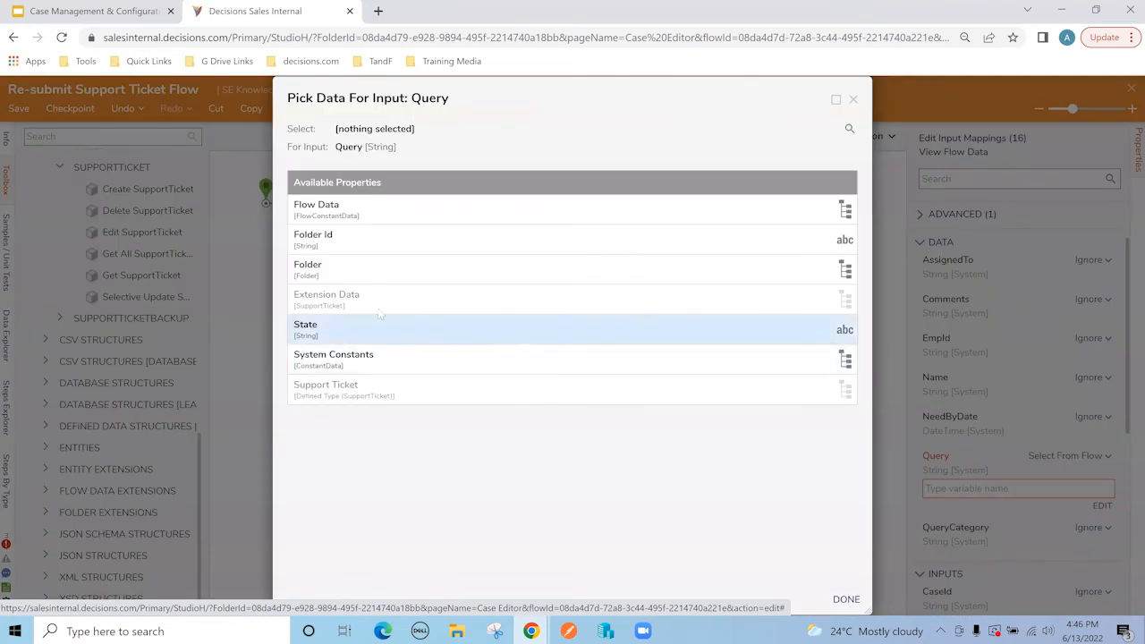
pyautogui.click(383, 304)
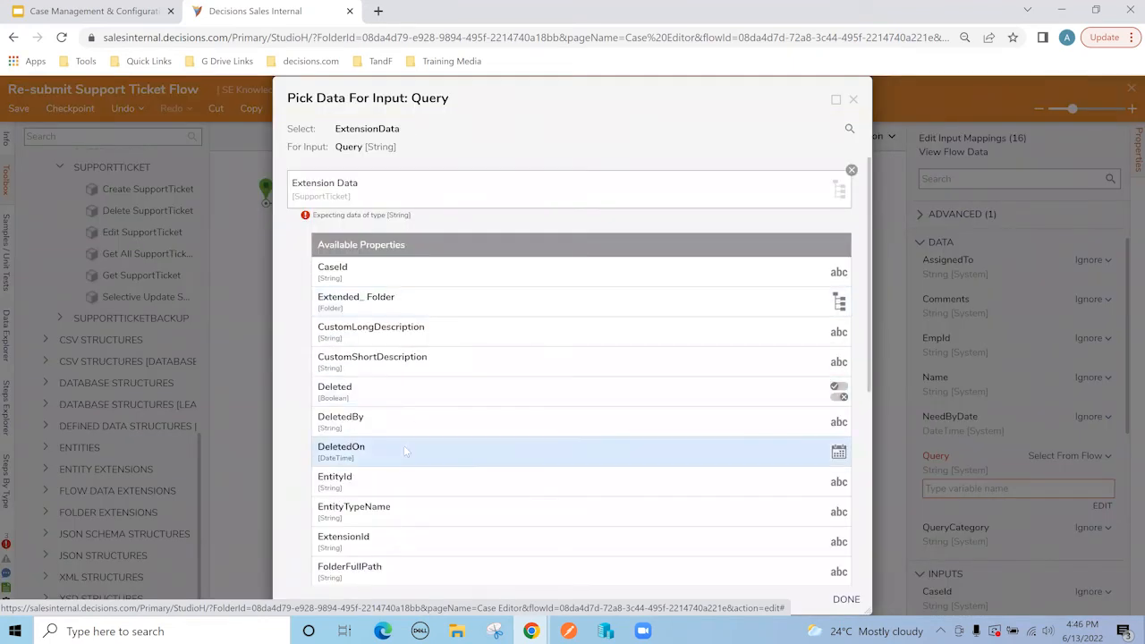
pyautogui.scroll(-5, 403, 450)
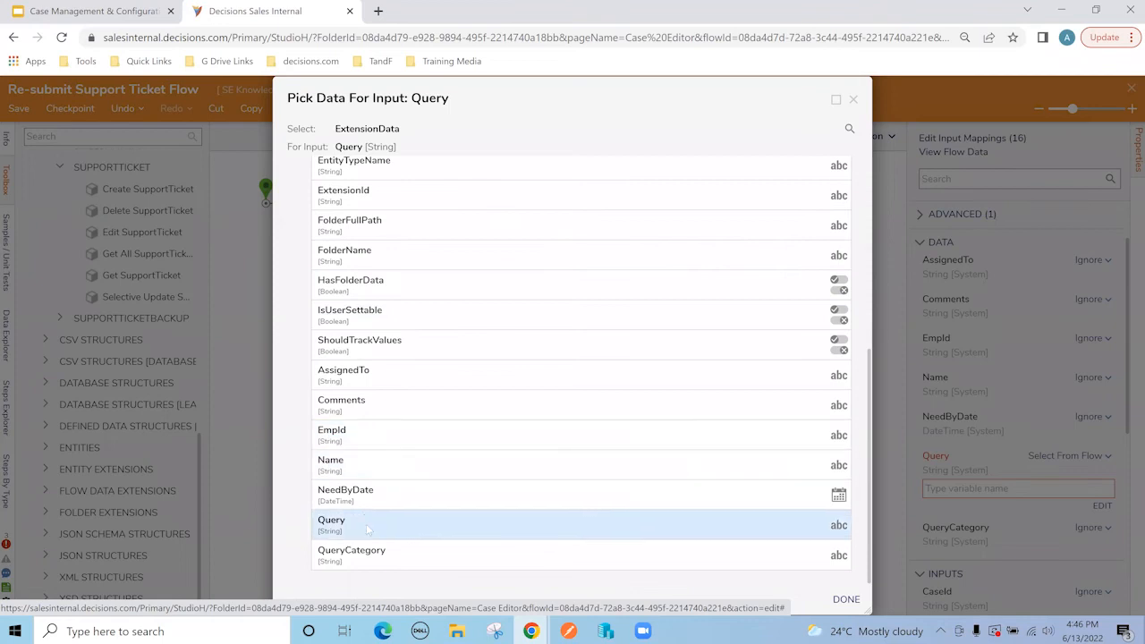
pyautogui.click(366, 520)
pyautogui.click(790, 596)
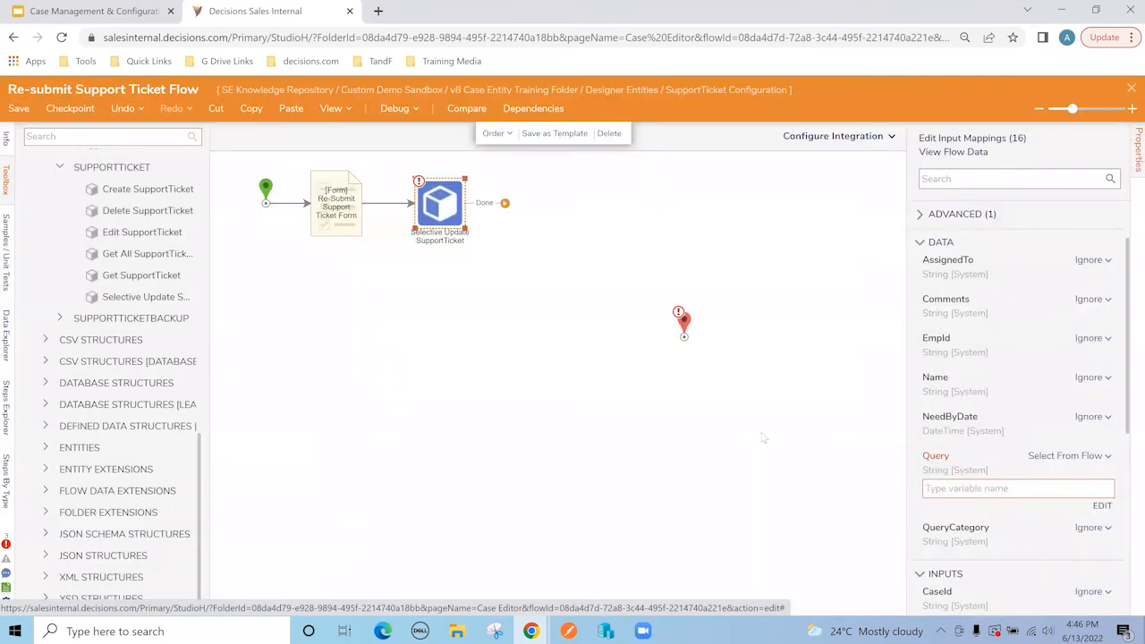
# Step: Map the step's ExtensionId input to ExtensionData.ExtensionId
pyautogui.scroll(-1, 1070, 507)
pyautogui.scroll(-4, 1070, 508)
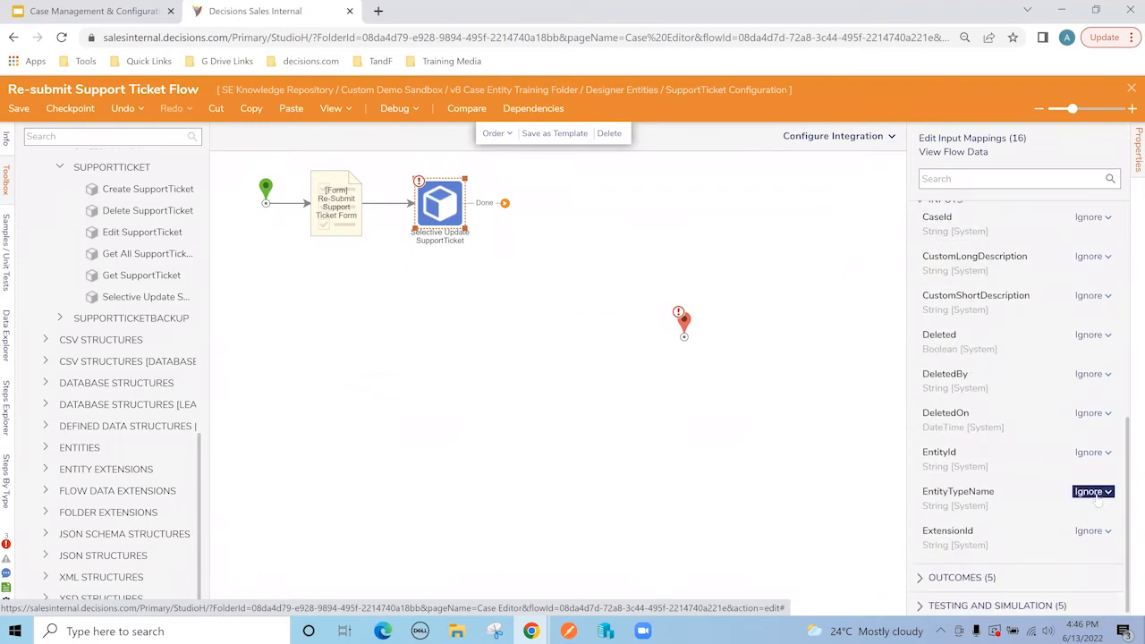
pyautogui.click(1092, 530)
pyautogui.click(1024, 505)
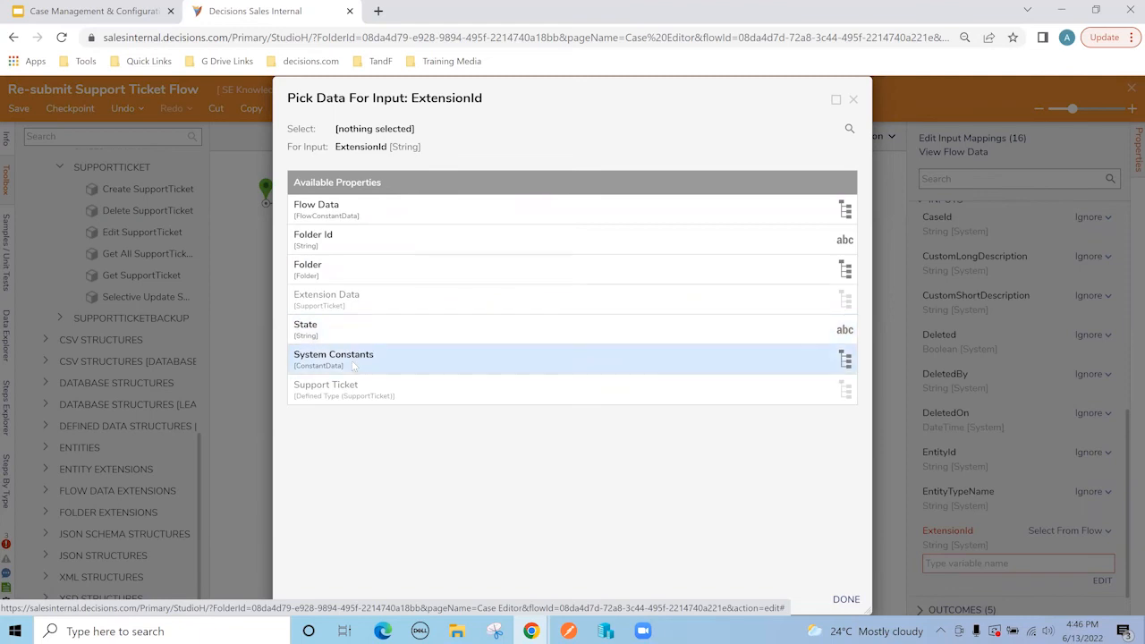
pyautogui.click(363, 300)
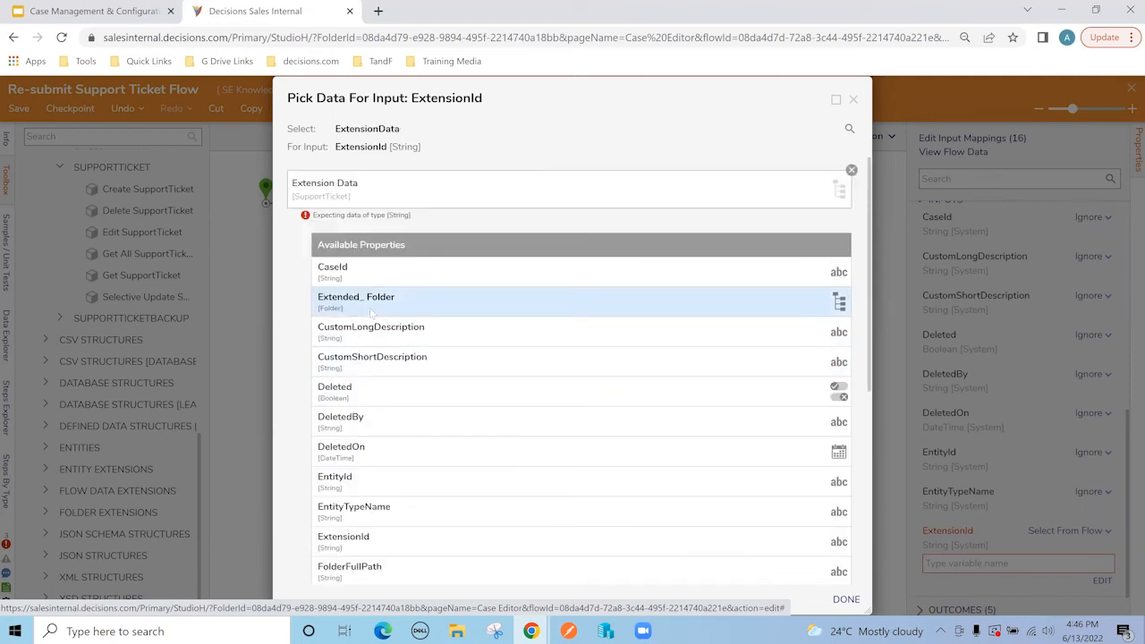
pyautogui.scroll(-1, 411, 429)
pyautogui.click(402, 465)
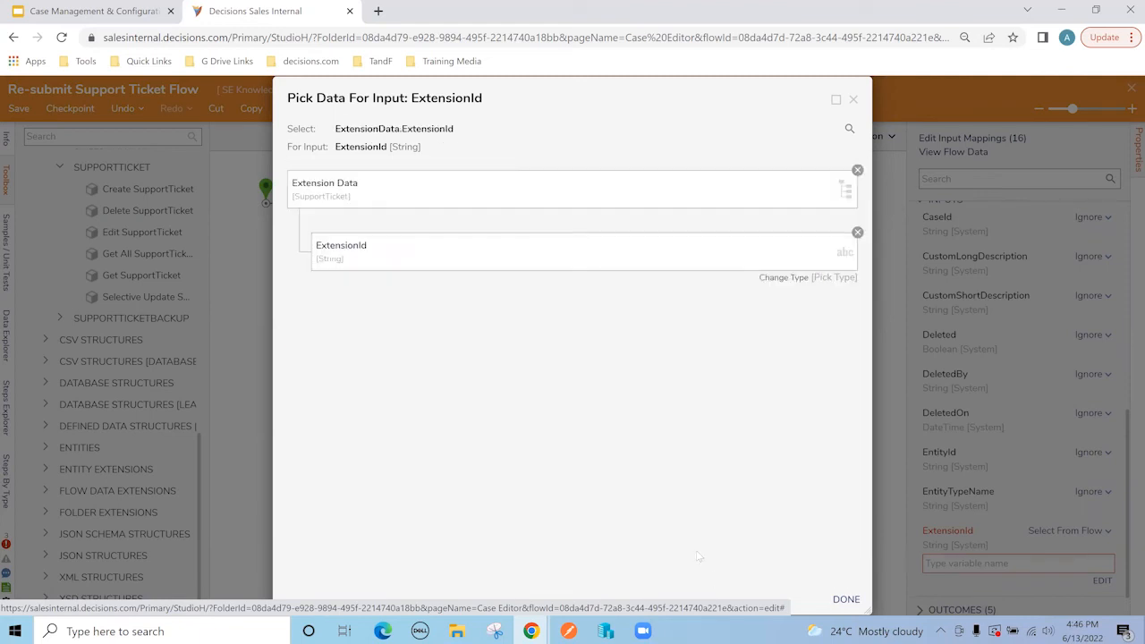
pyautogui.click(845, 598)
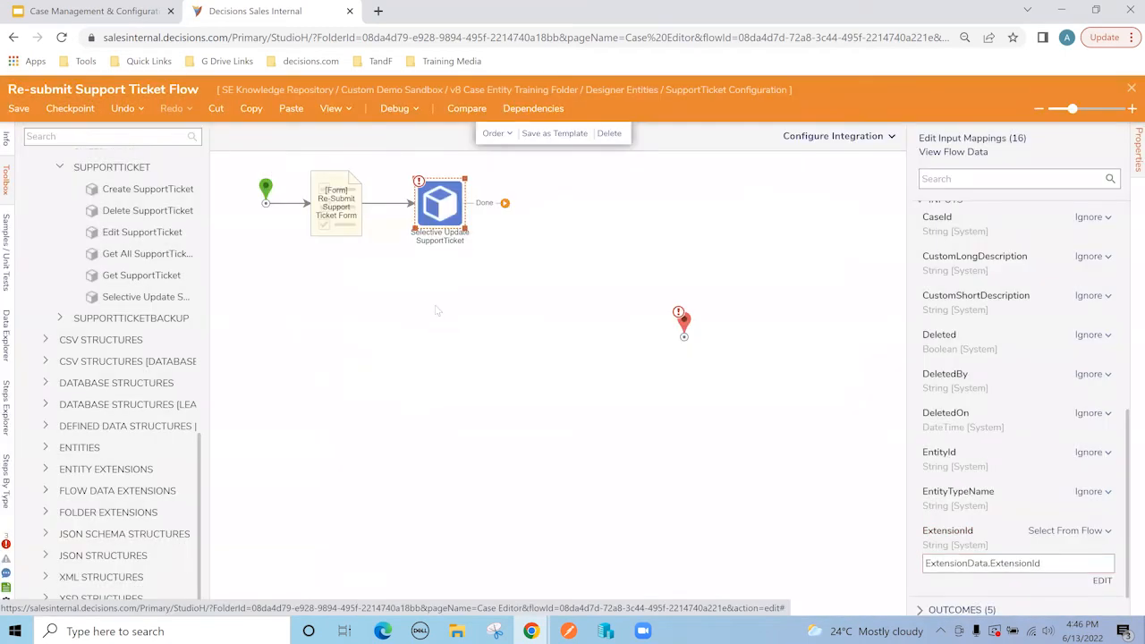
pyautogui.click(120, 135)
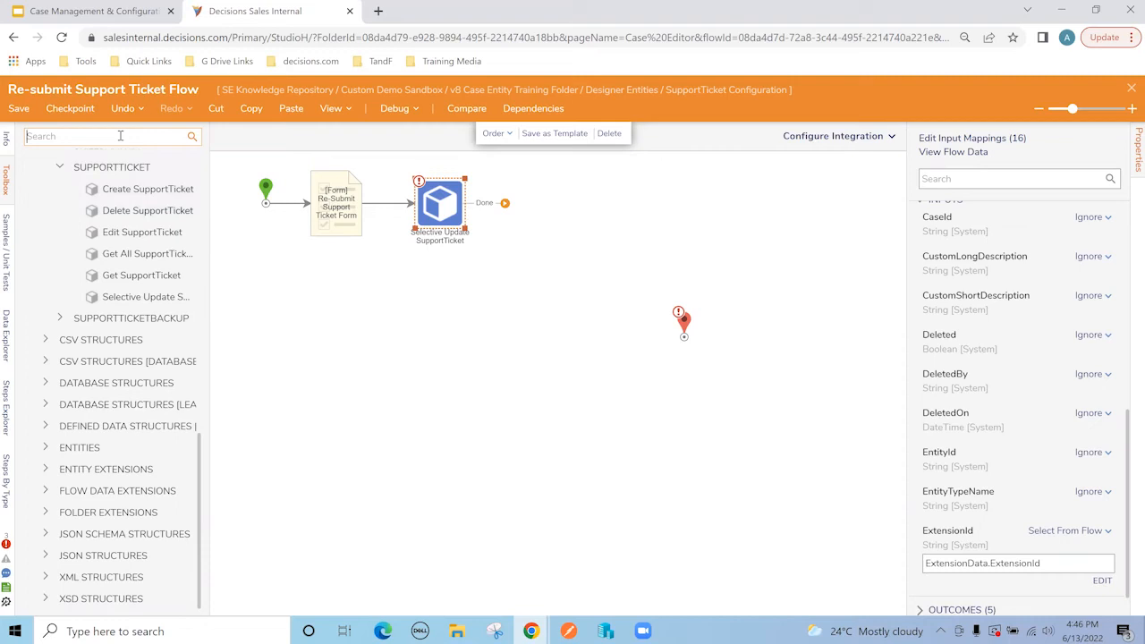
# Step: Add a Set Entity State step after the update with Entity Id set to ExtensionData.EntityId
pyautogui.write('set state')
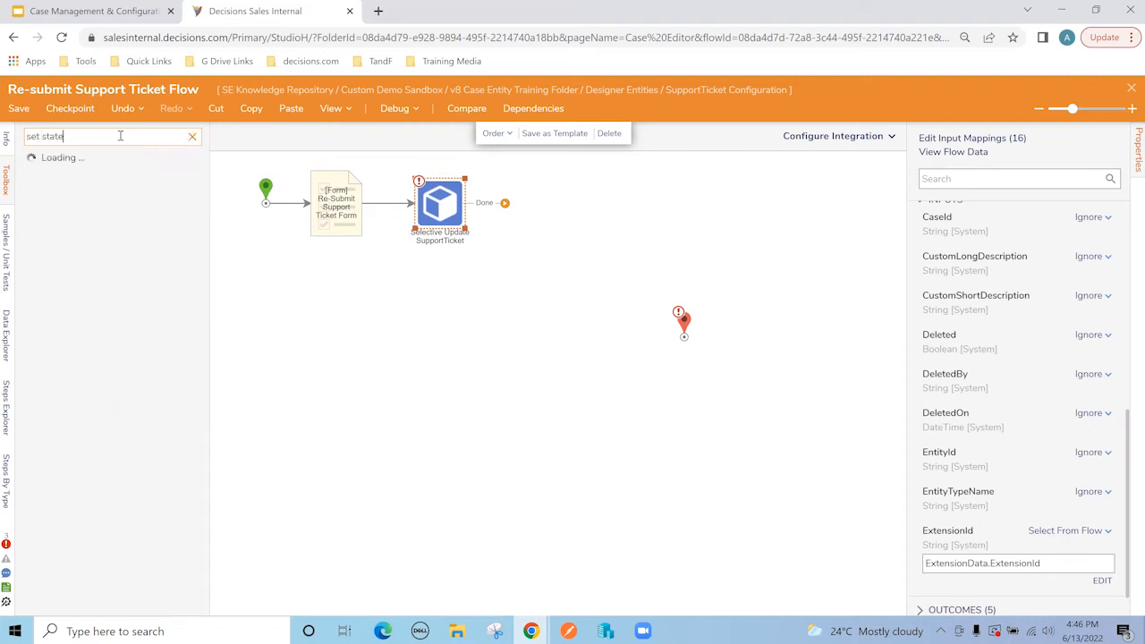
pyautogui.moveTo(88, 161); pyautogui.dragTo(526, 212)
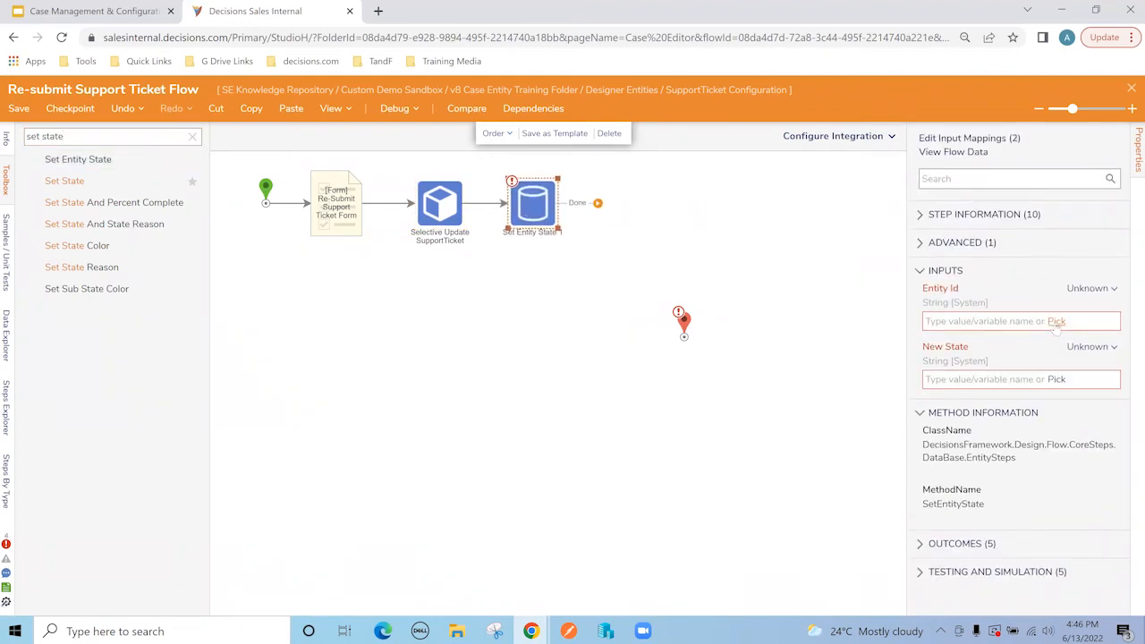
pyautogui.click(1056, 321)
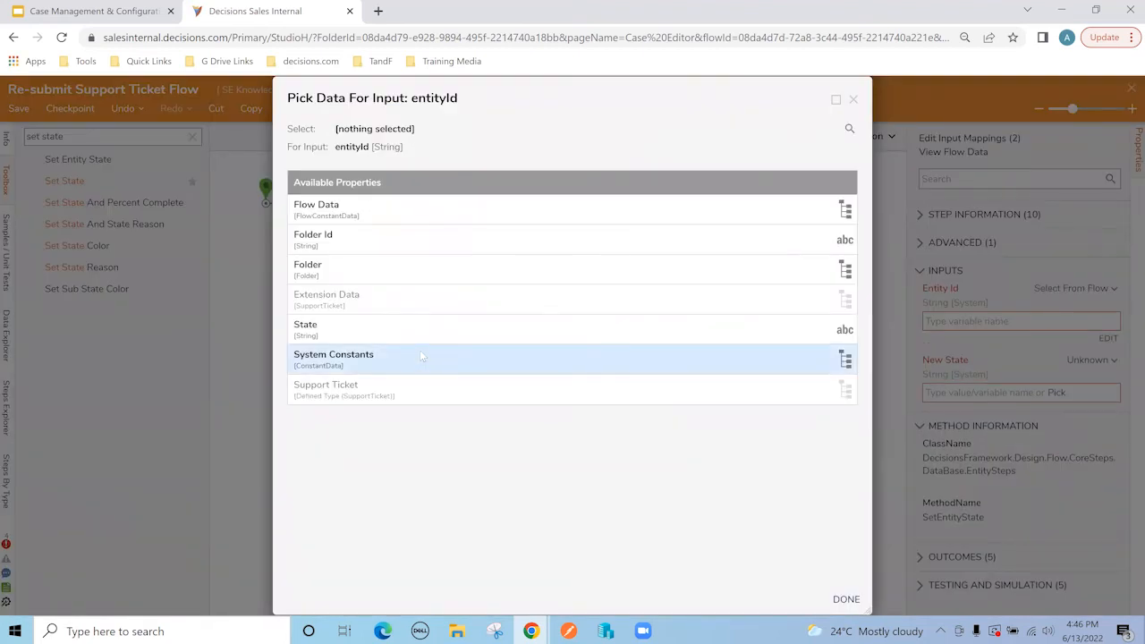
pyautogui.click(361, 305)
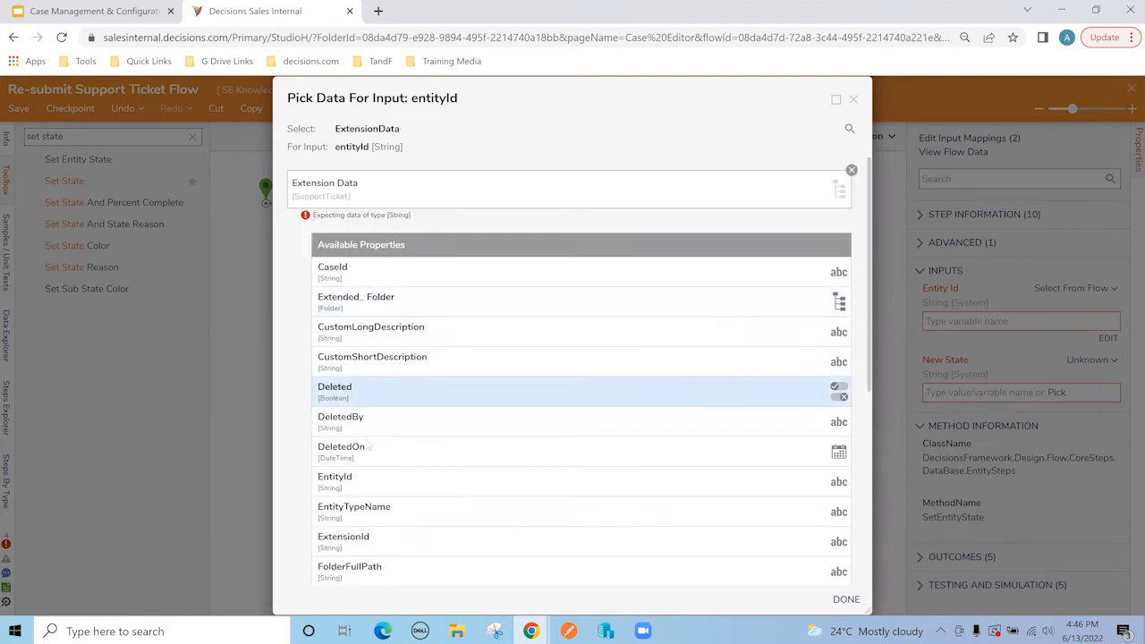
pyautogui.click(375, 481)
pyautogui.click(845, 599)
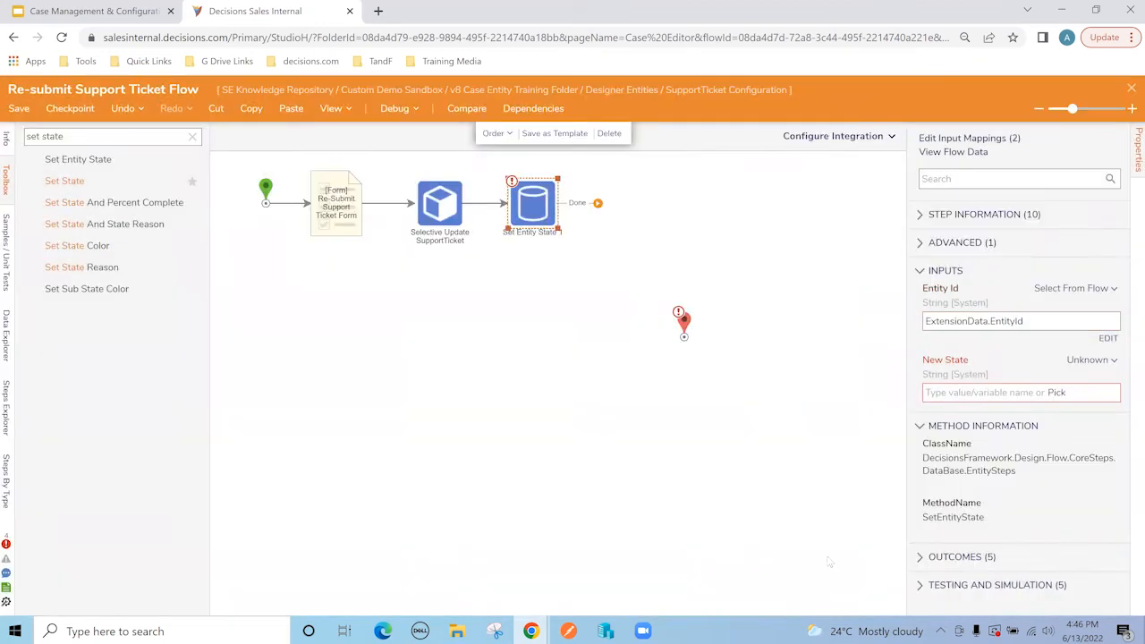
# Step: Set New State to 'Ticket-In-Process' and connect the Done outcome to the end
pyautogui.click(993, 392)
pyautogui.write('Ticket')
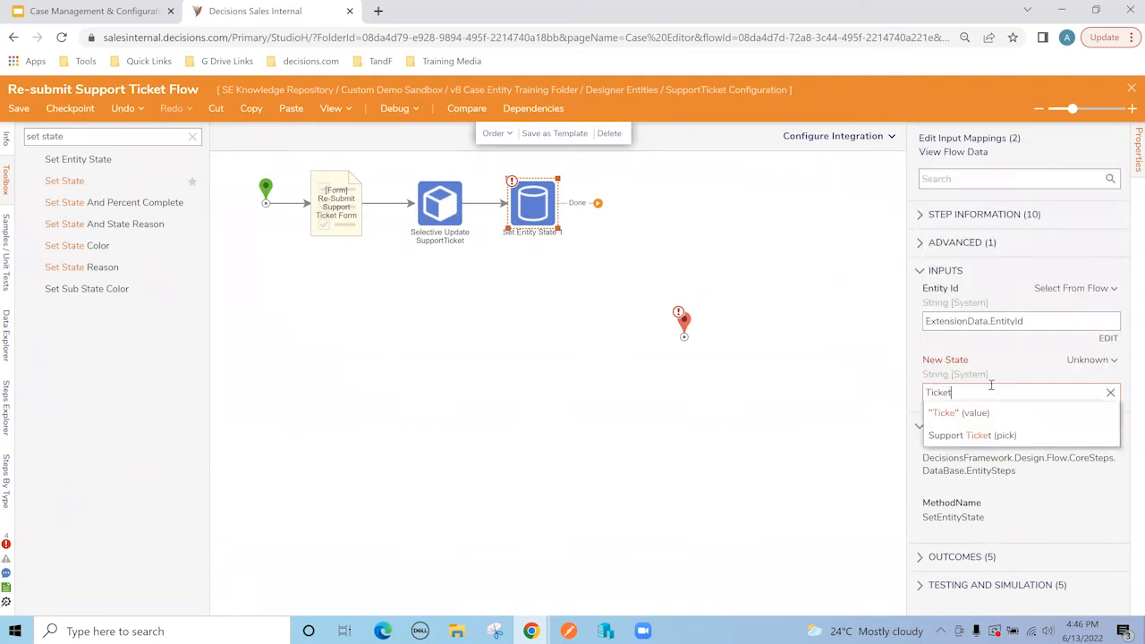
pyautogui.write('-In-Process')
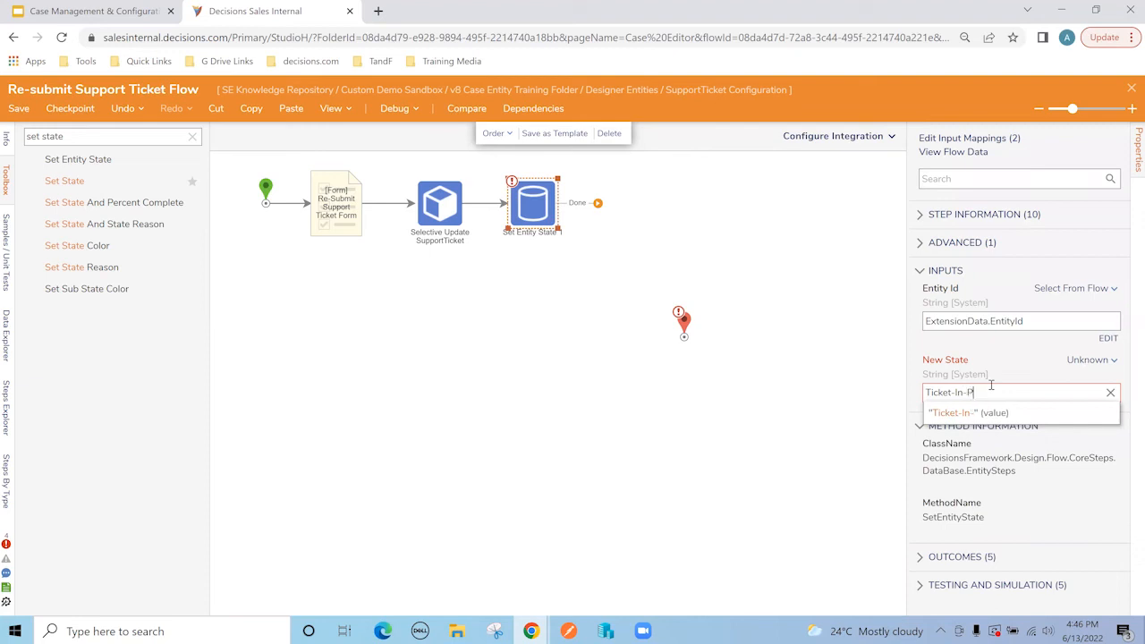
pyautogui.click(984, 415)
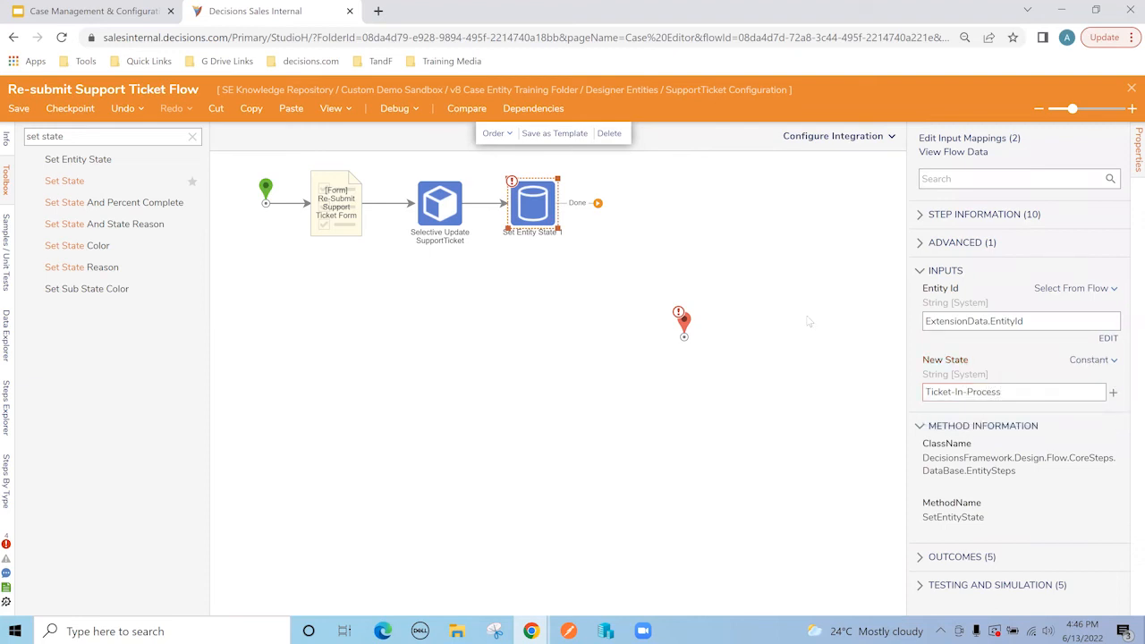
pyautogui.moveTo(598, 204); pyautogui.dragTo(683, 324)
pyautogui.moveTo(645, 211); pyautogui.dragTo(601, 185)
pyautogui.click(719, 234)
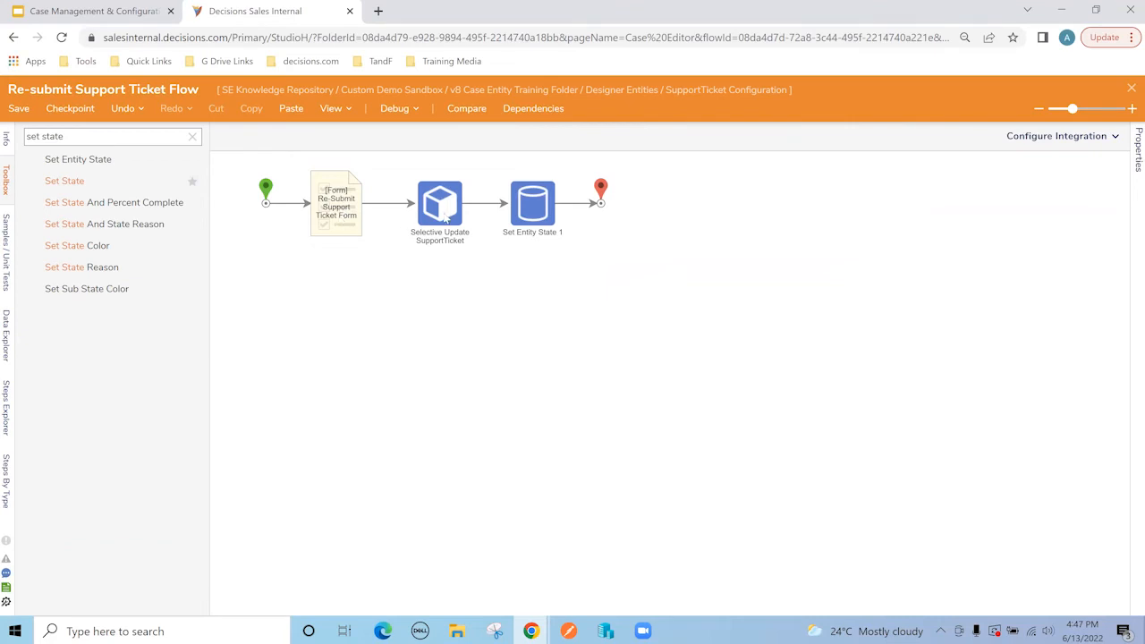
pyautogui.click(344, 222)
pyautogui.click(437, 205)
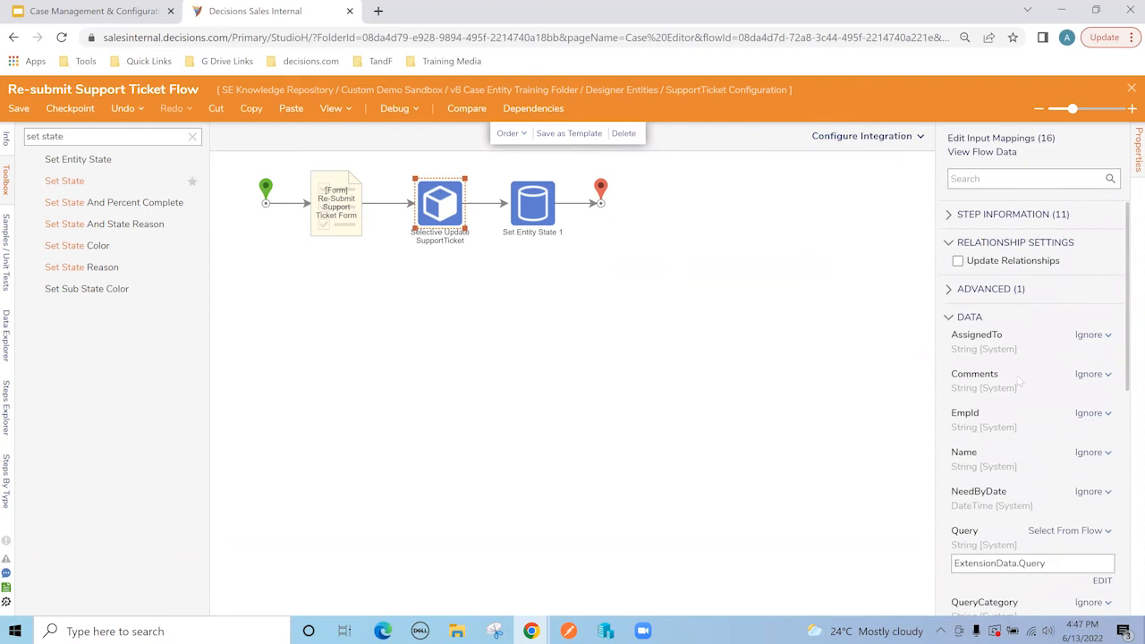
pyautogui.scroll(-2, 1029, 453)
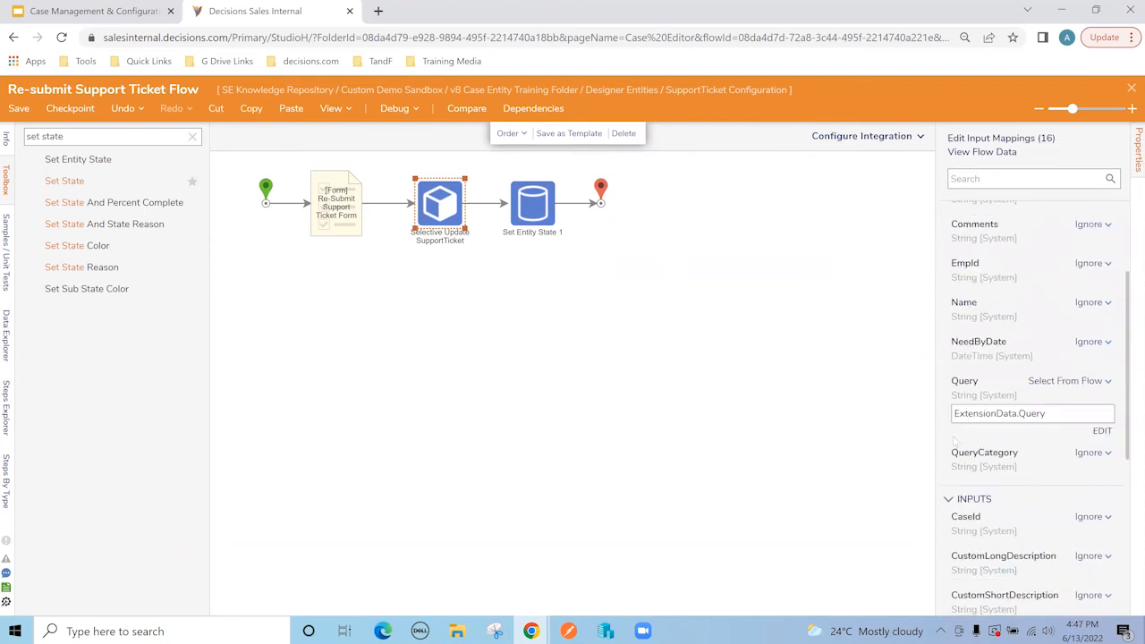
pyautogui.scroll(-4, 953, 440)
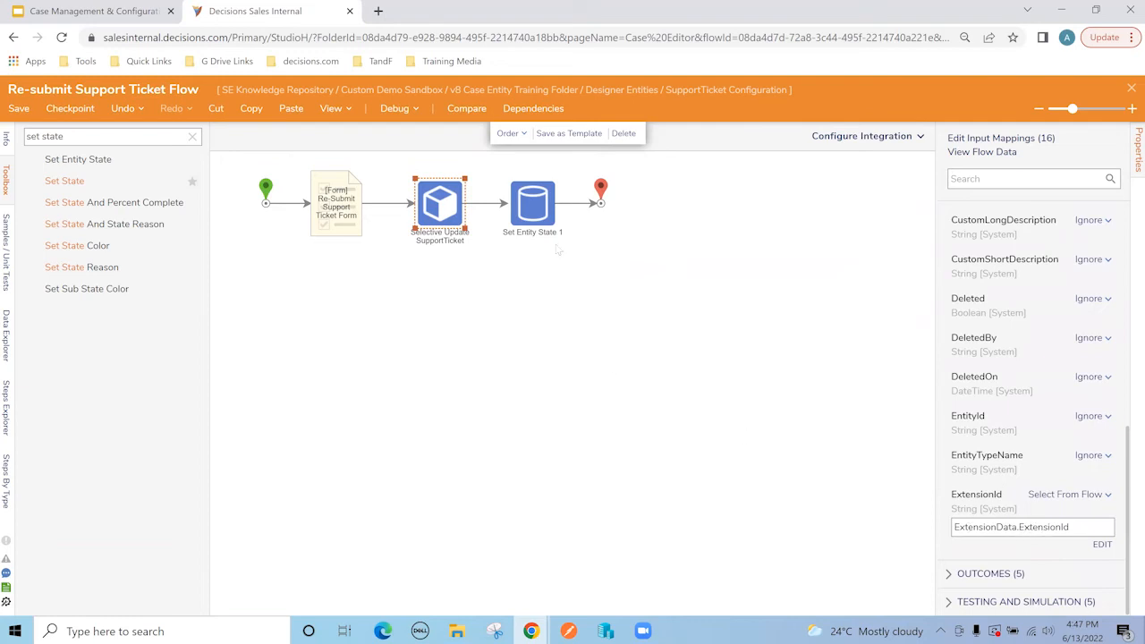
pyautogui.click(545, 213)
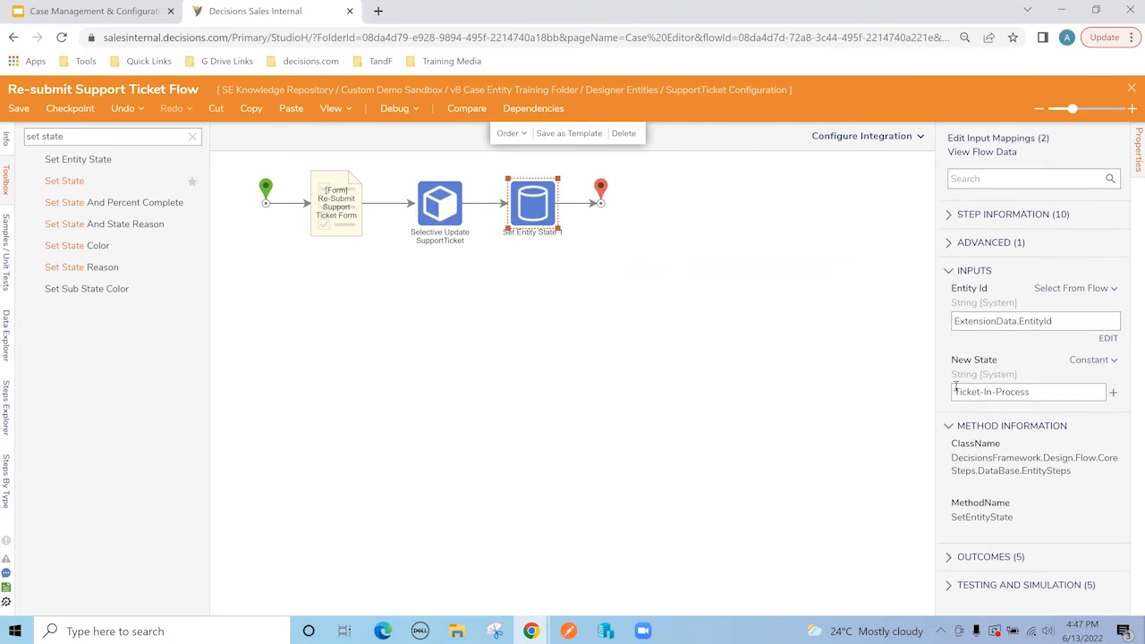
pyautogui.click(1131, 89)
# Step: Save the re-submit flow, then add a 'Send Email Flow' trigger flow under Ticket Resolved
pyautogui.click(738, 418)
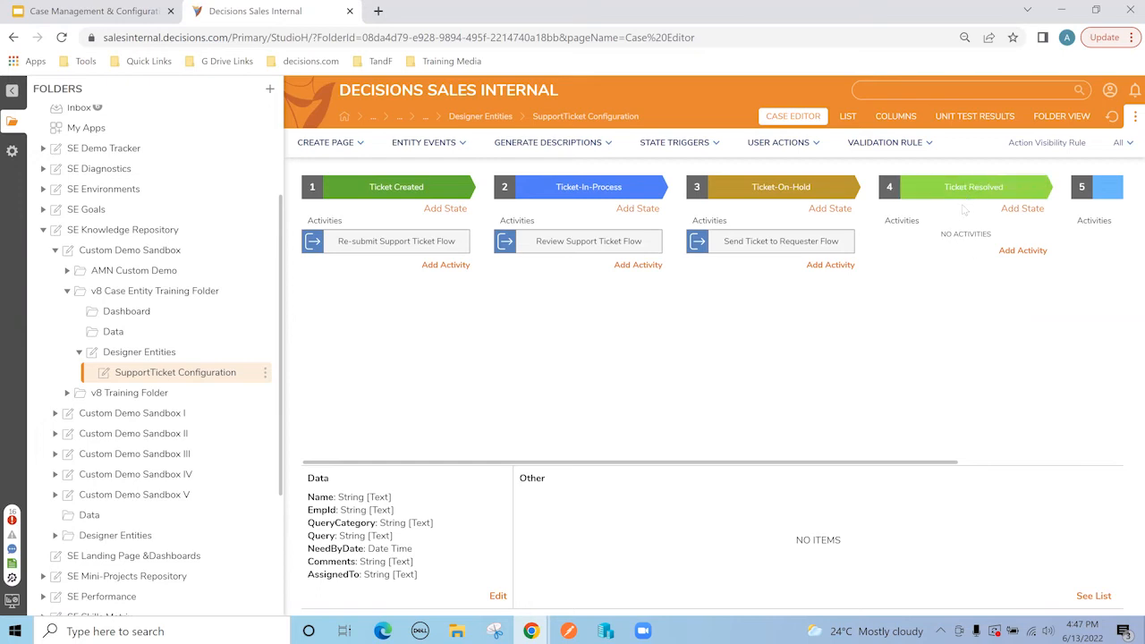
pyautogui.click(1022, 253)
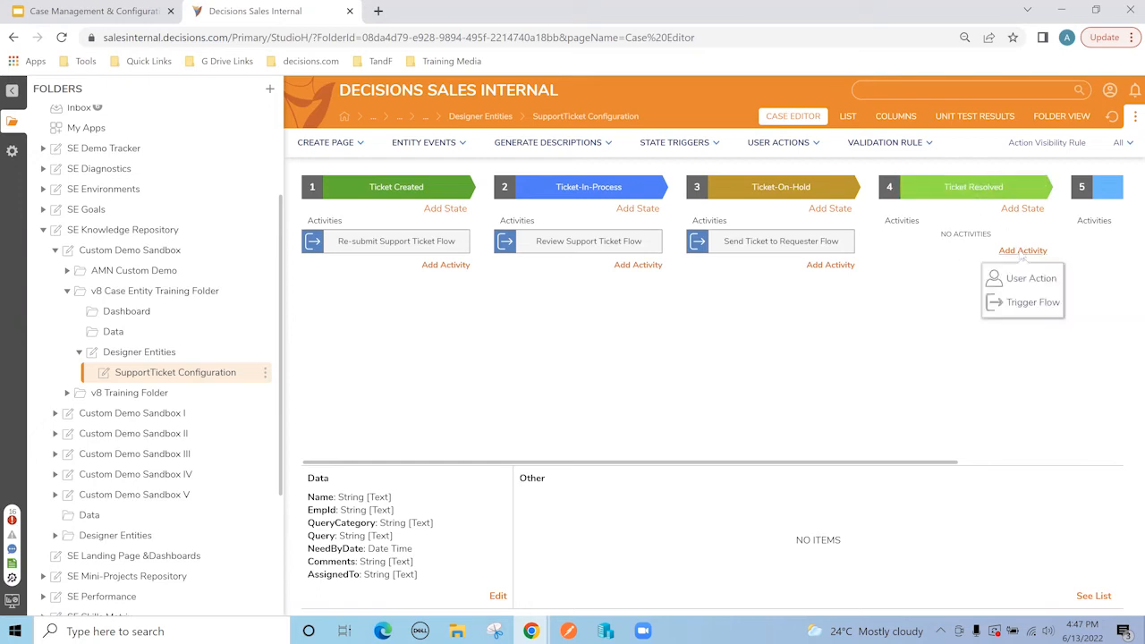
pyautogui.click(1028, 304)
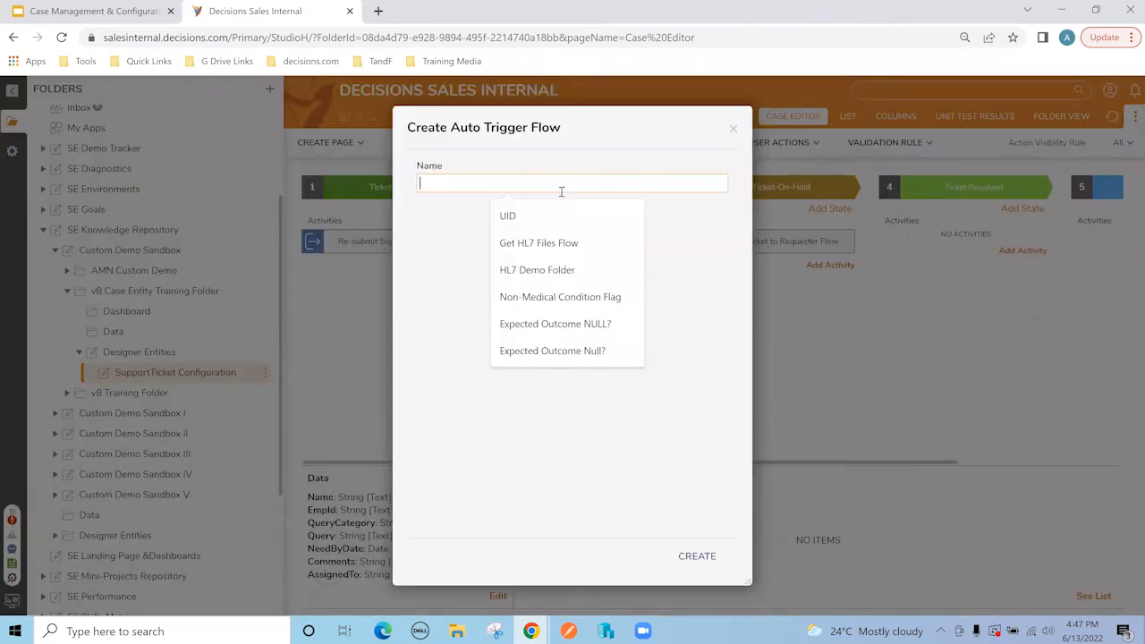
pyautogui.write('Send Email')
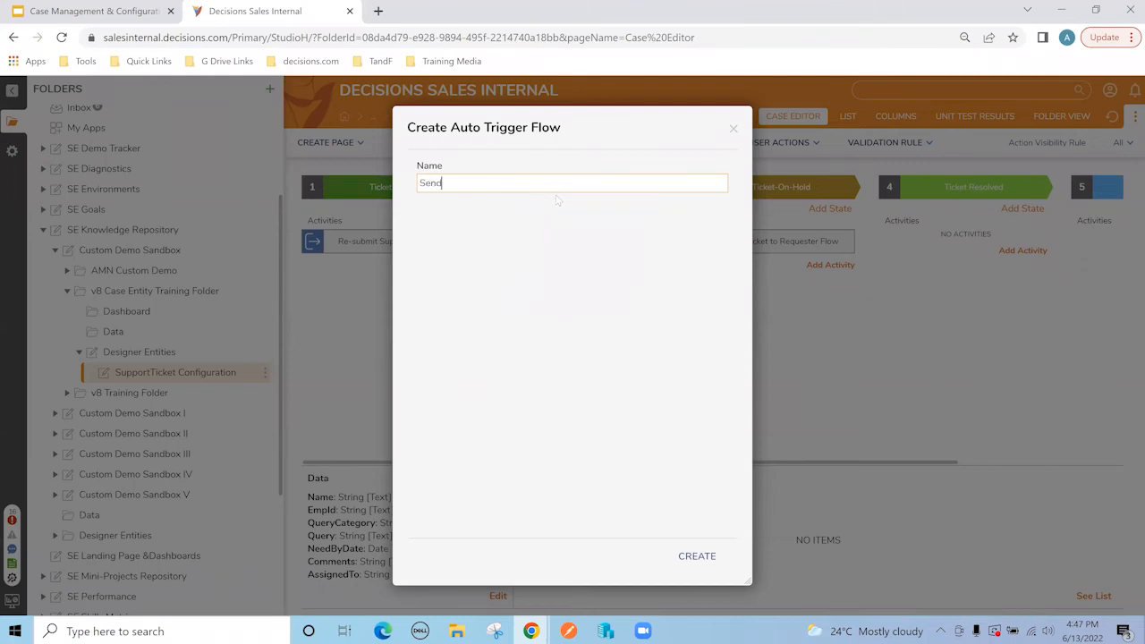
pyautogui.write(' Flow')
pyautogui.click(711, 554)
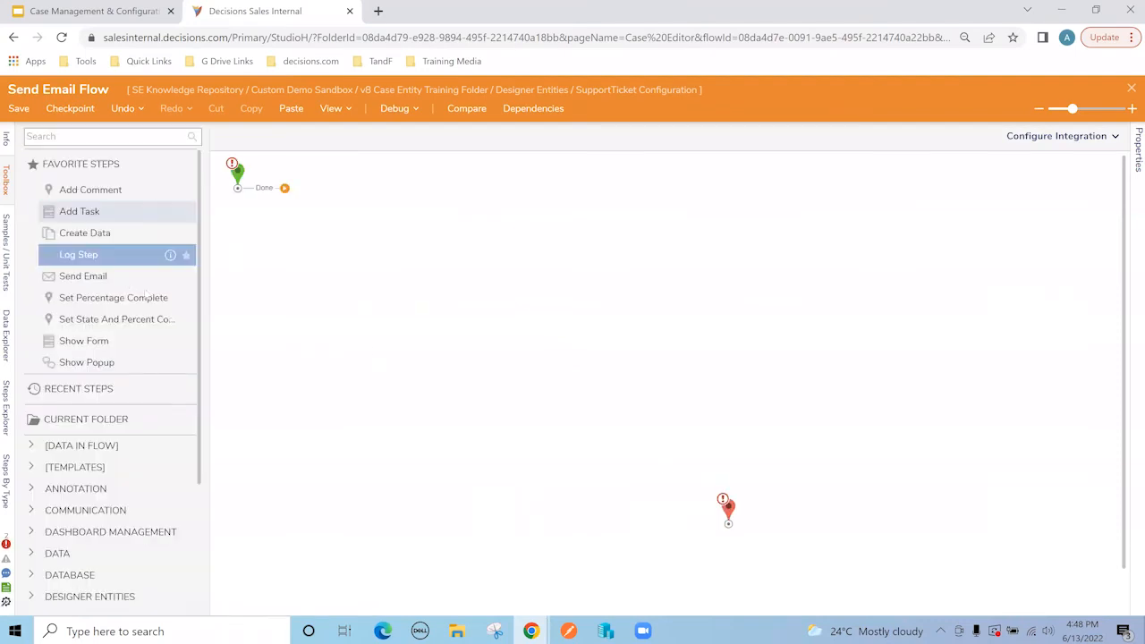
# Step: Add a Send Email step with sender and recipient addresses, high priority, and subject 'Request has been processed.'
pyautogui.moveTo(102, 278); pyautogui.dragTo(326, 212)
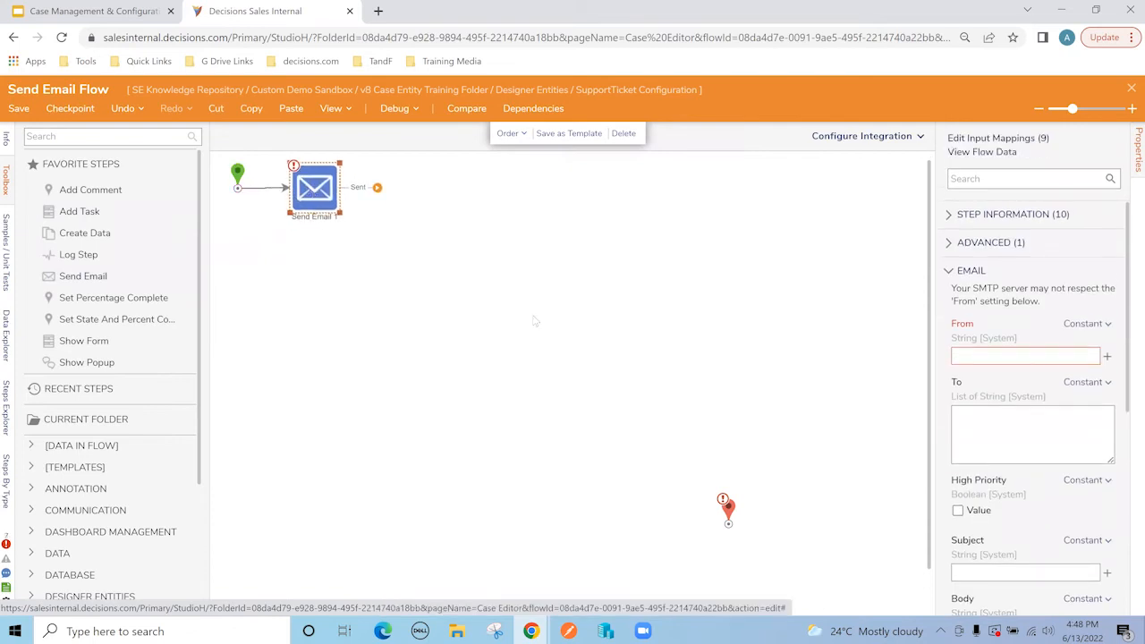
pyautogui.click(990, 354)
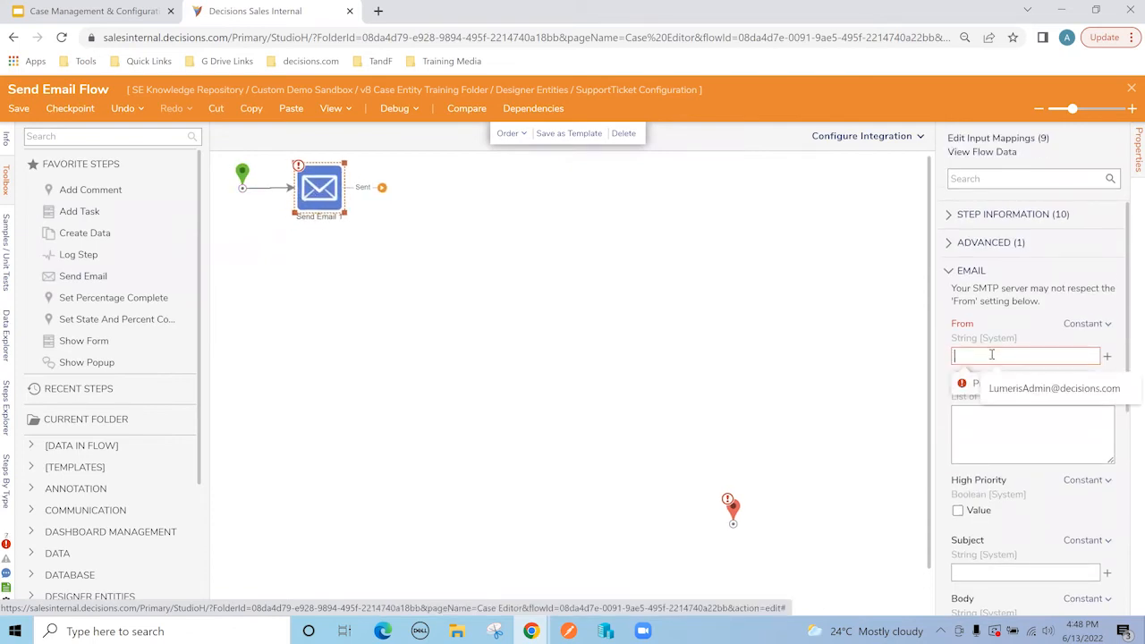
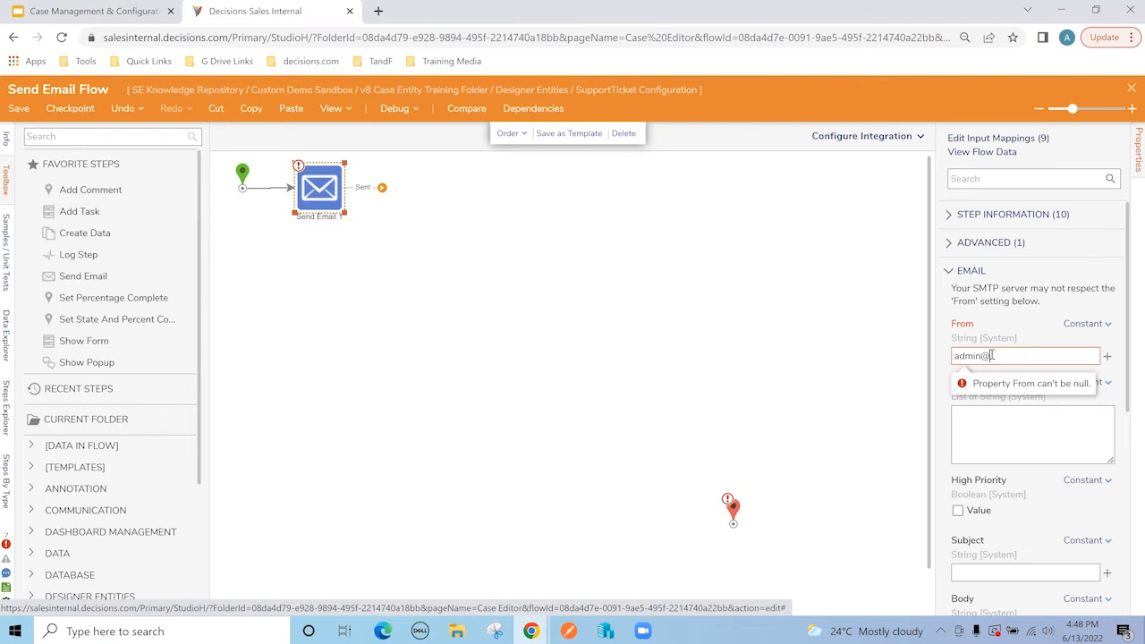
pyautogui.press('Tab')
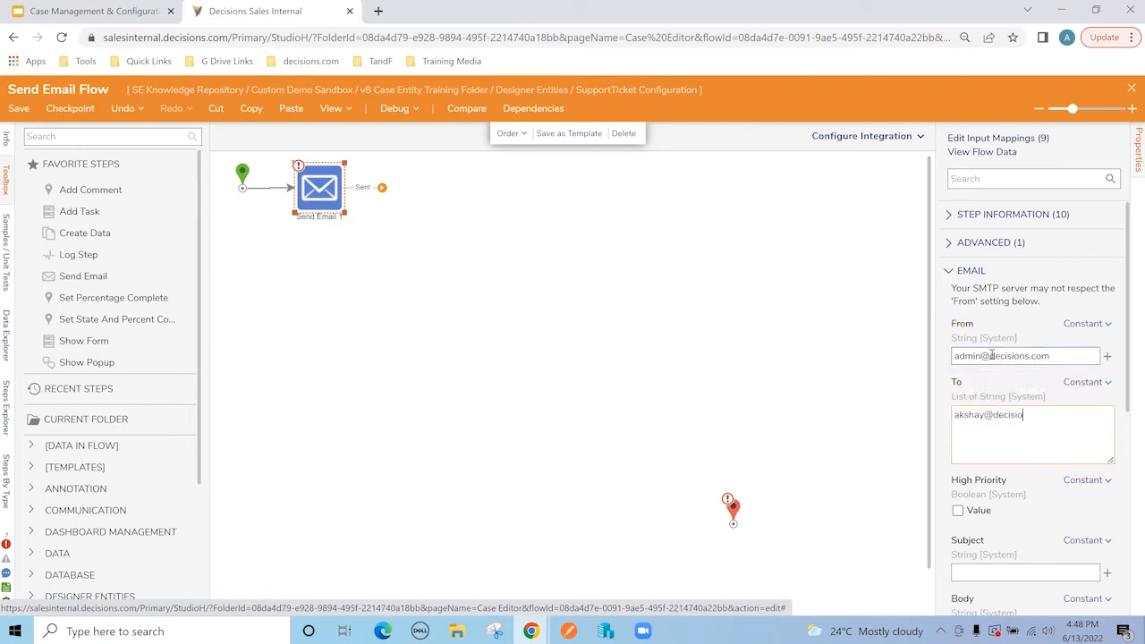
pyautogui.click(962, 404)
pyautogui.scroll(-2, 964, 405)
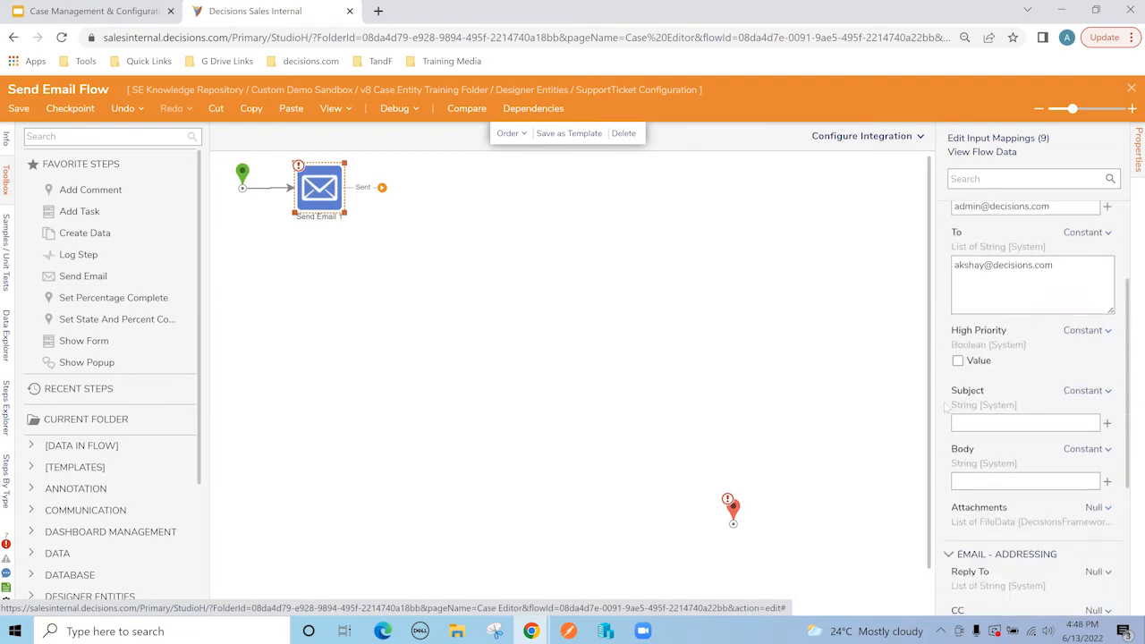
pyautogui.click(957, 359)
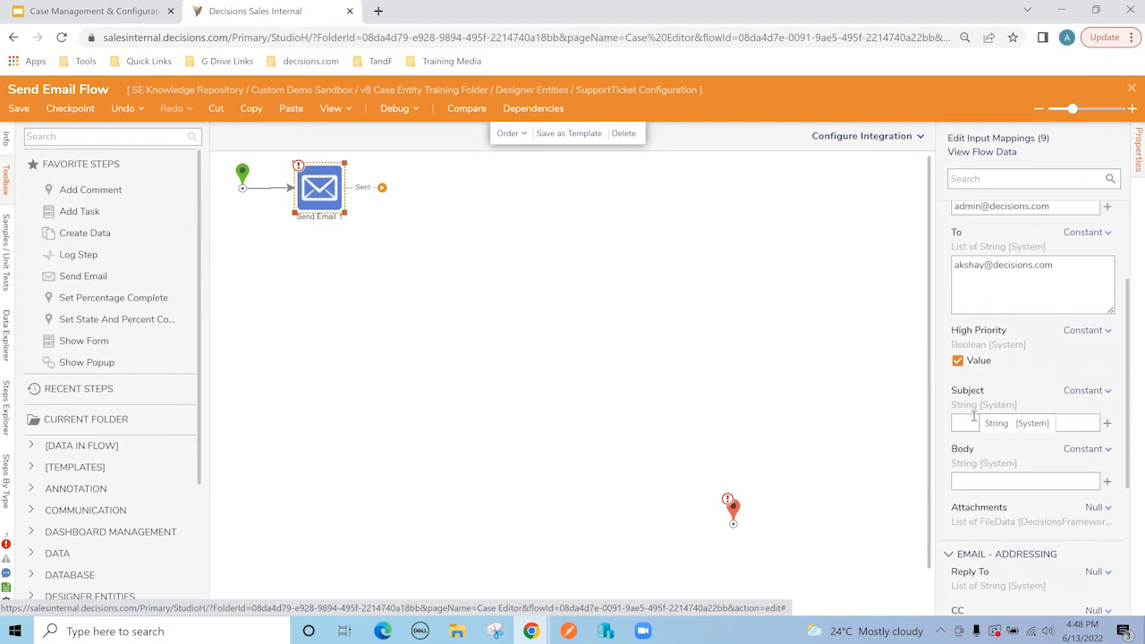
pyautogui.click(973, 419)
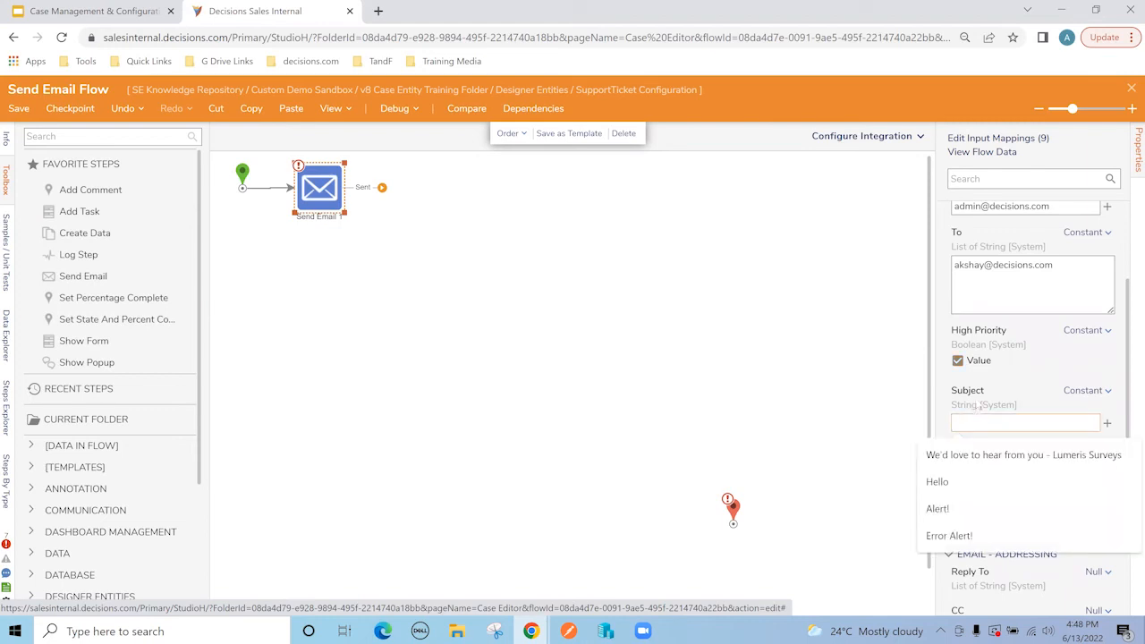
pyautogui.write('Reuq')
pyautogui.write('quest has be')
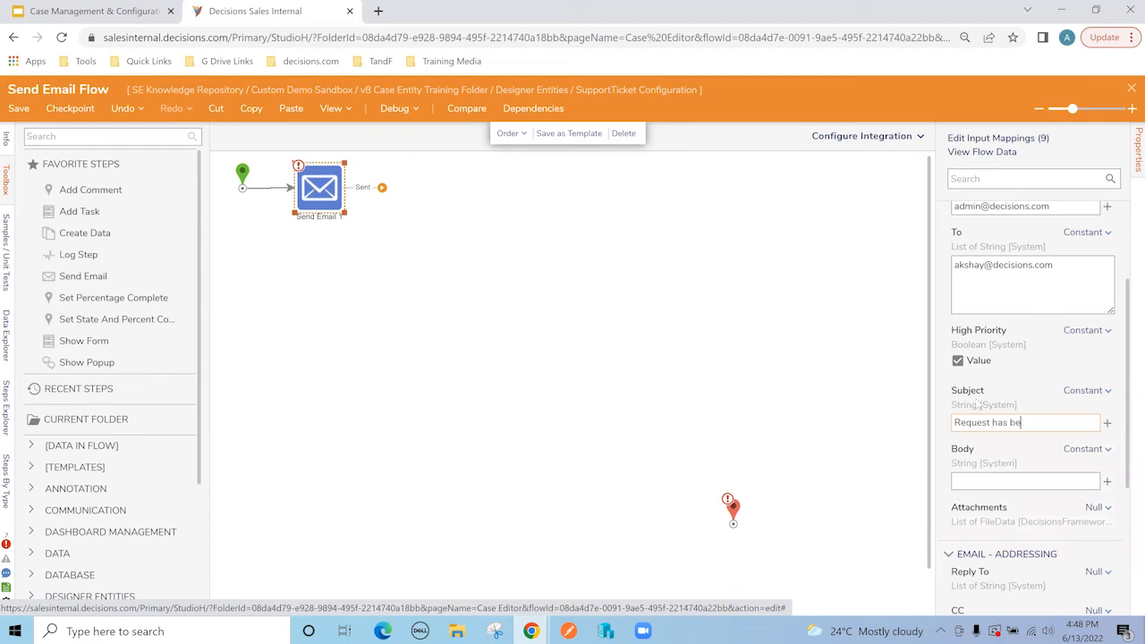
pyautogui.write('en processed.')
# Step: Make the body merged HTML greeting the ticket's Name, confirming processing and saying thank you
pyautogui.click(1085, 448)
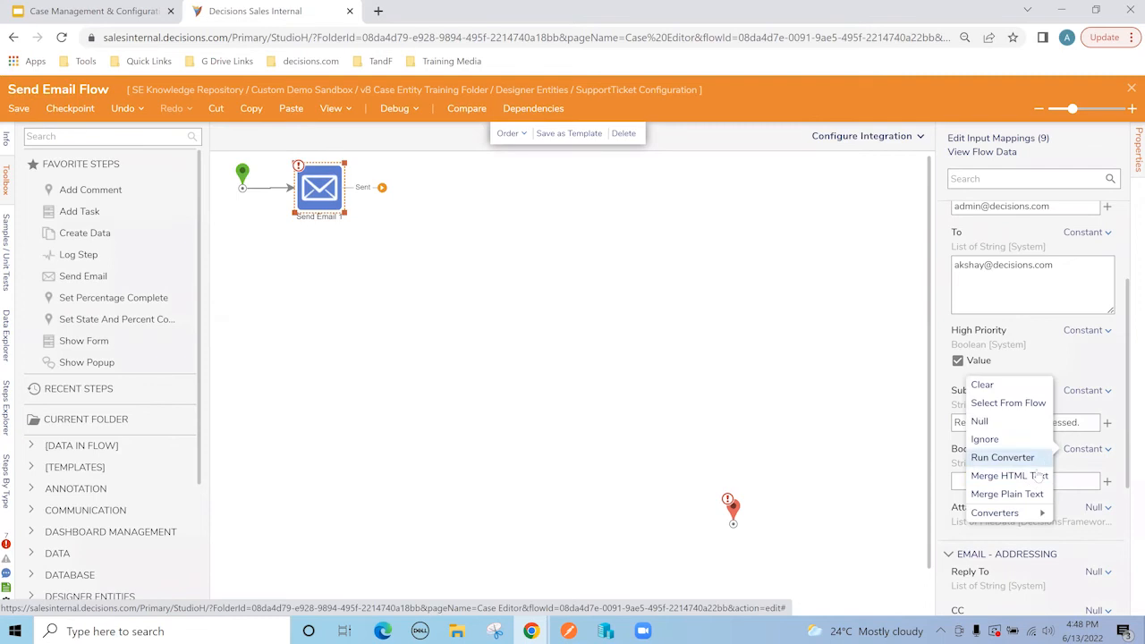
pyautogui.click(1009, 475)
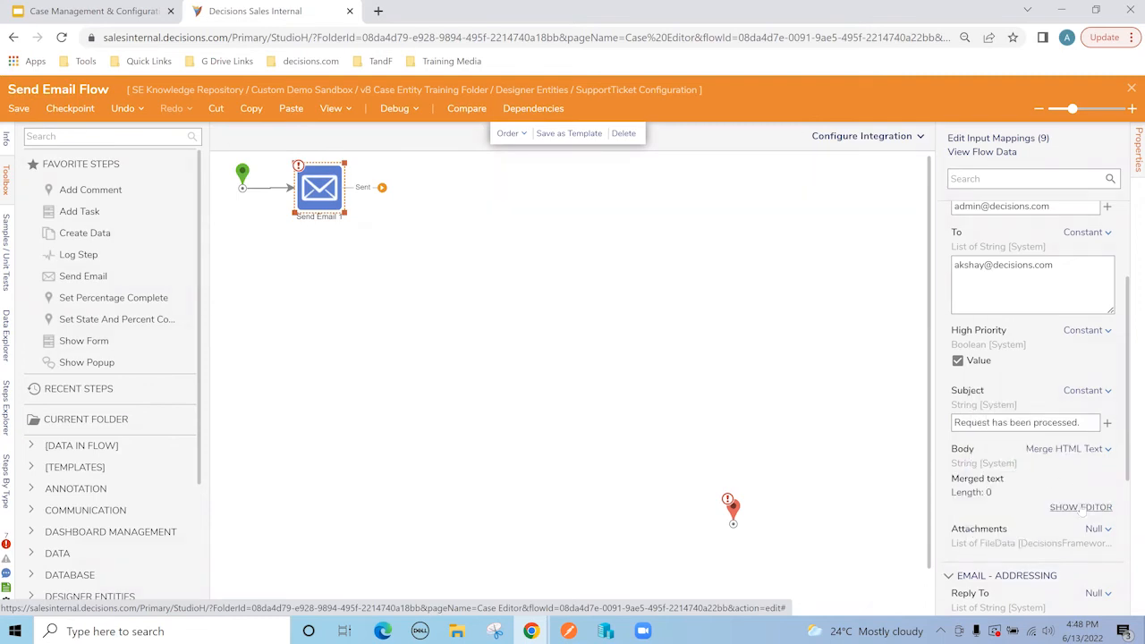
pyautogui.click(1081, 507)
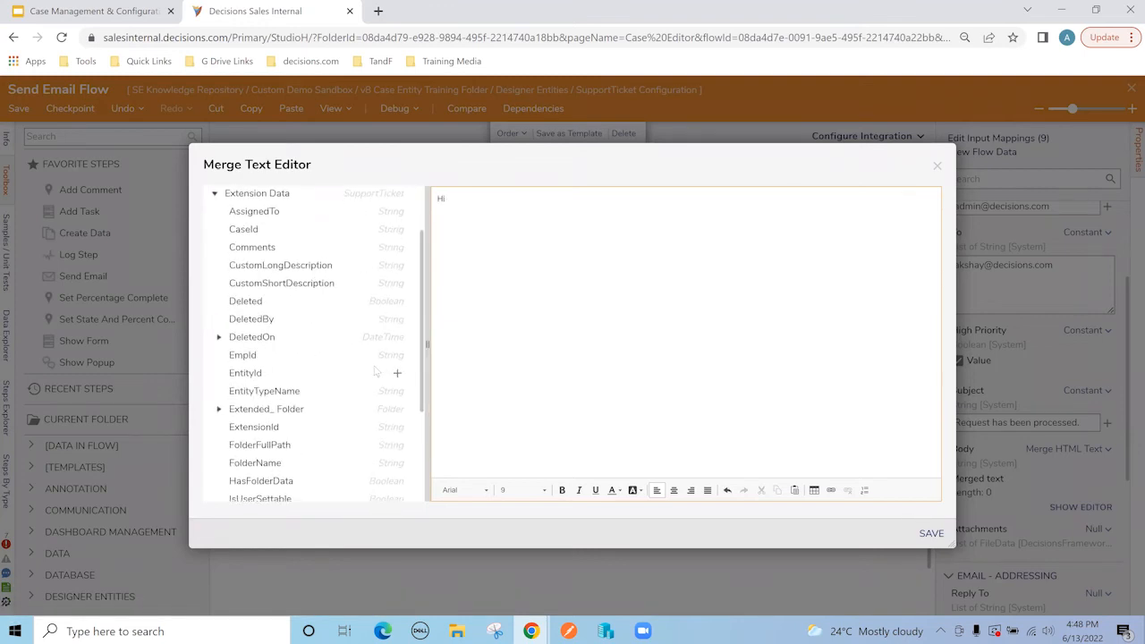
pyautogui.scroll(-5, 393, 374)
pyautogui.click(397, 369)
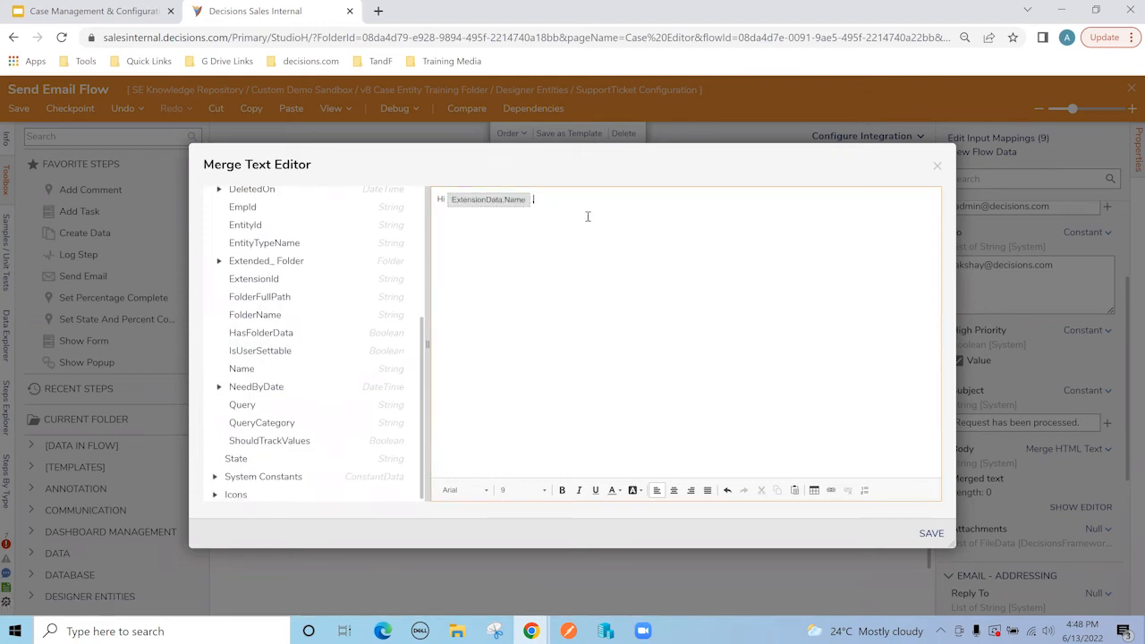
pyautogui.write('our reque')
pyautogui.write('st has been processed. ')
pyautogui.write('Tha')
pyautogui.press('BackSpace')
pyautogui.press('BackSpace')
pyautogui.write('hank you!')
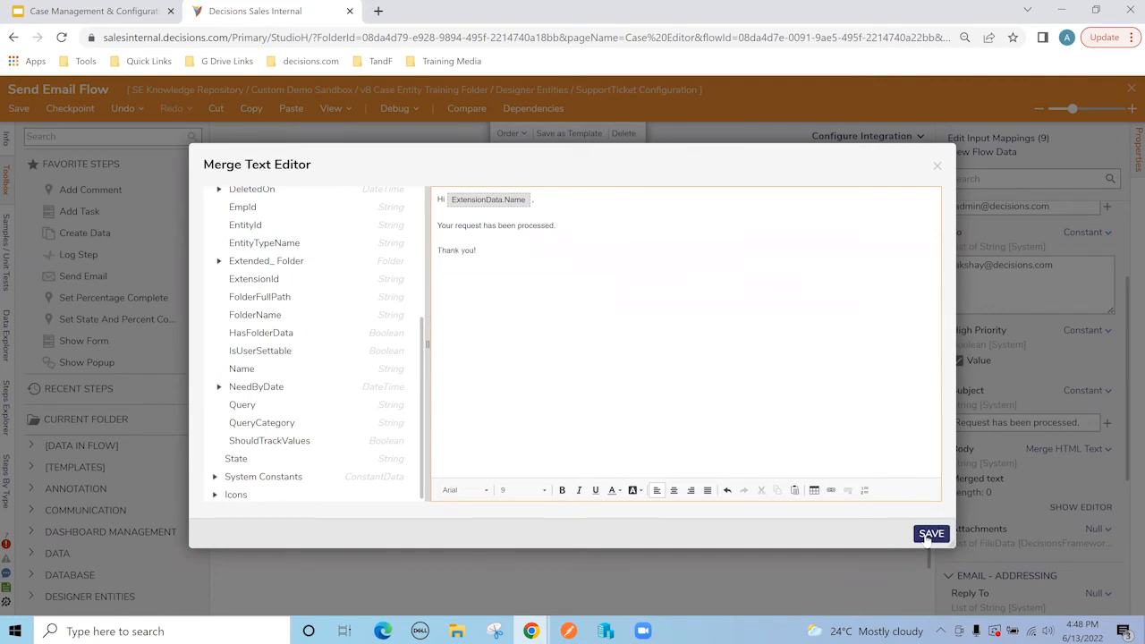
pyautogui.click(930, 534)
pyautogui.scroll(-1, 1023, 475)
pyautogui.scroll(-4, 1024, 475)
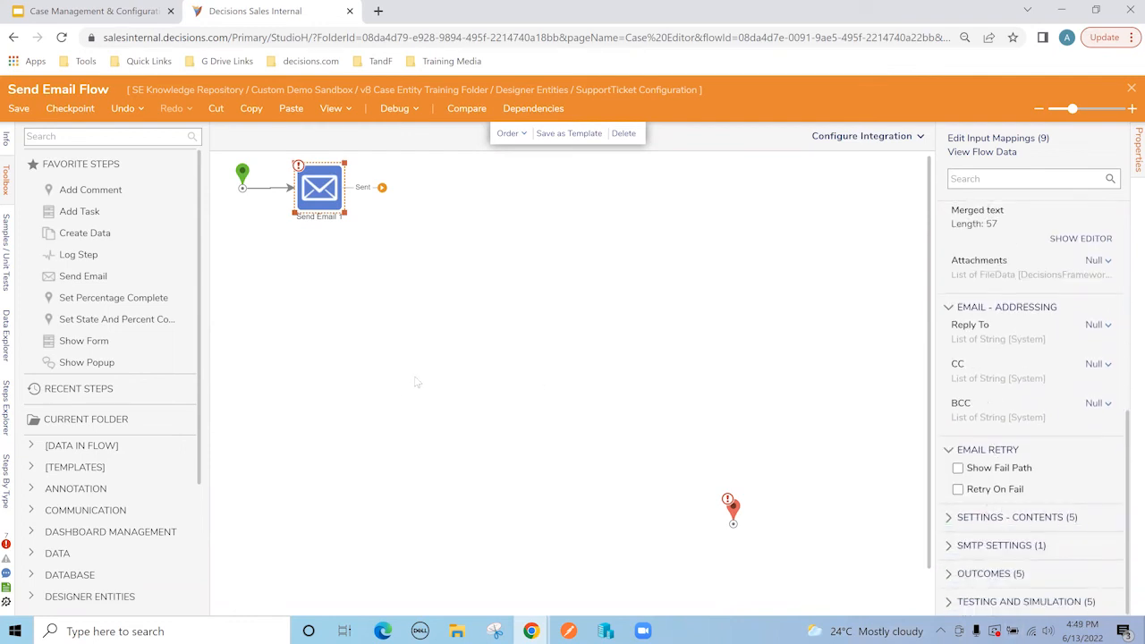
# Step: Add a Set Entity State step after Send Email 1 with Entity Id set to ExtensionData.EntityId
pyautogui.click(136, 141)
pyautogui.write('set state')
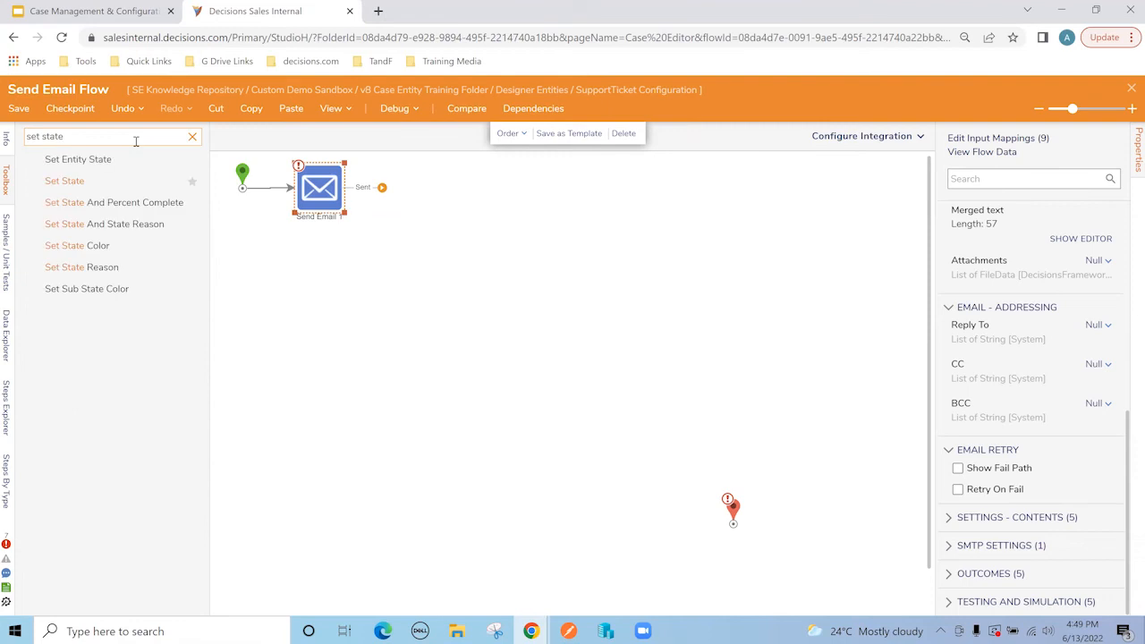
pyautogui.moveTo(78, 161); pyautogui.dragTo(417, 190)
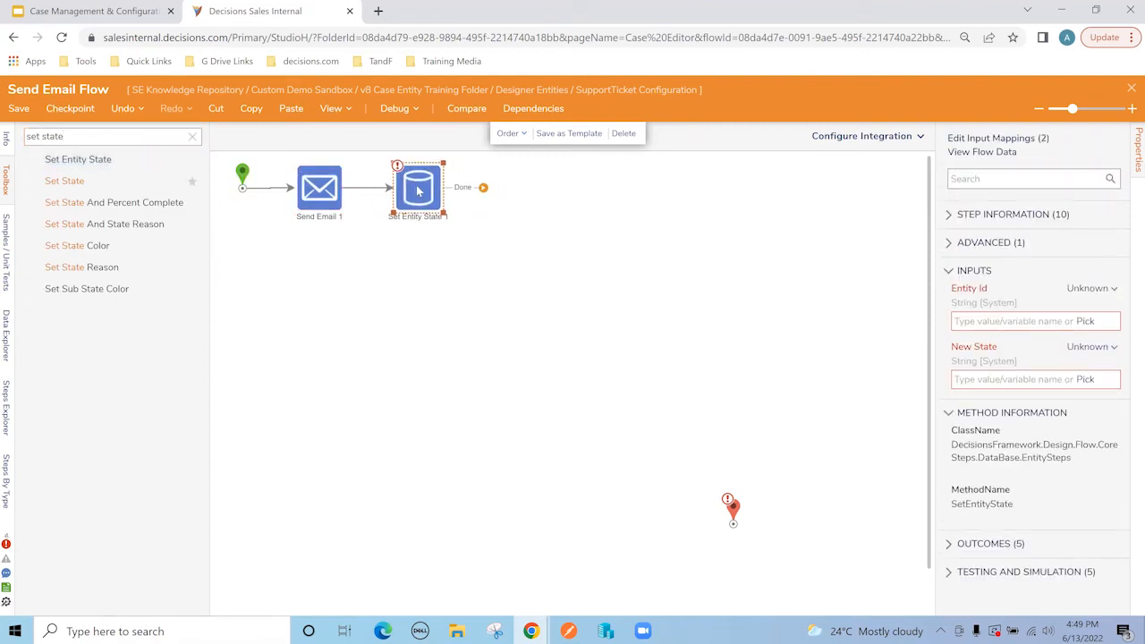
pyautogui.click(1085, 321)
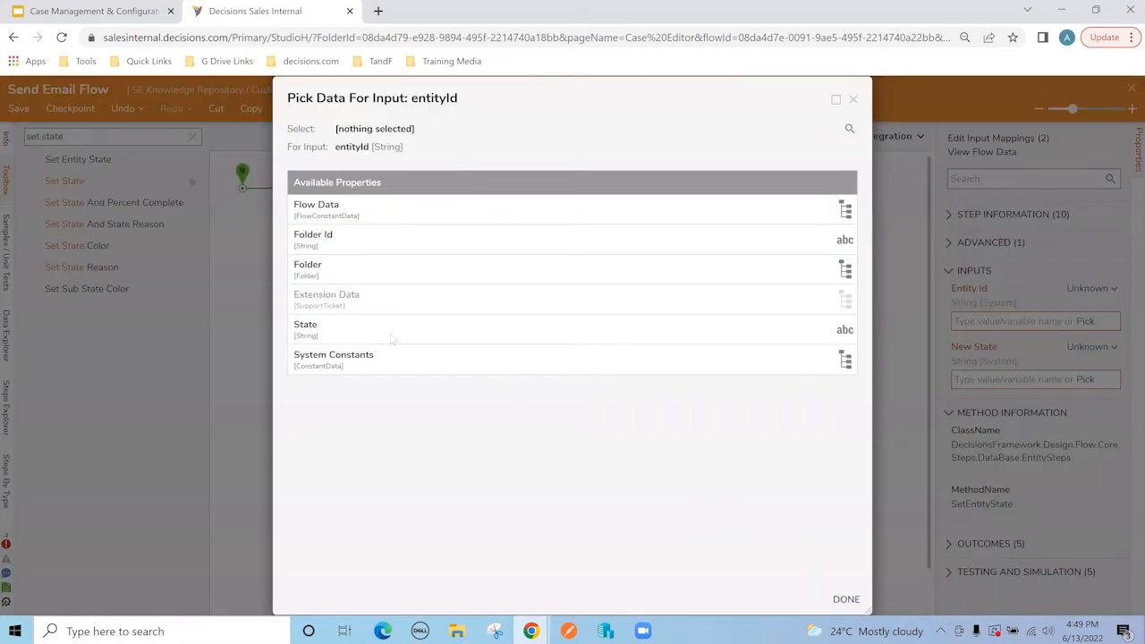
pyautogui.click(358, 299)
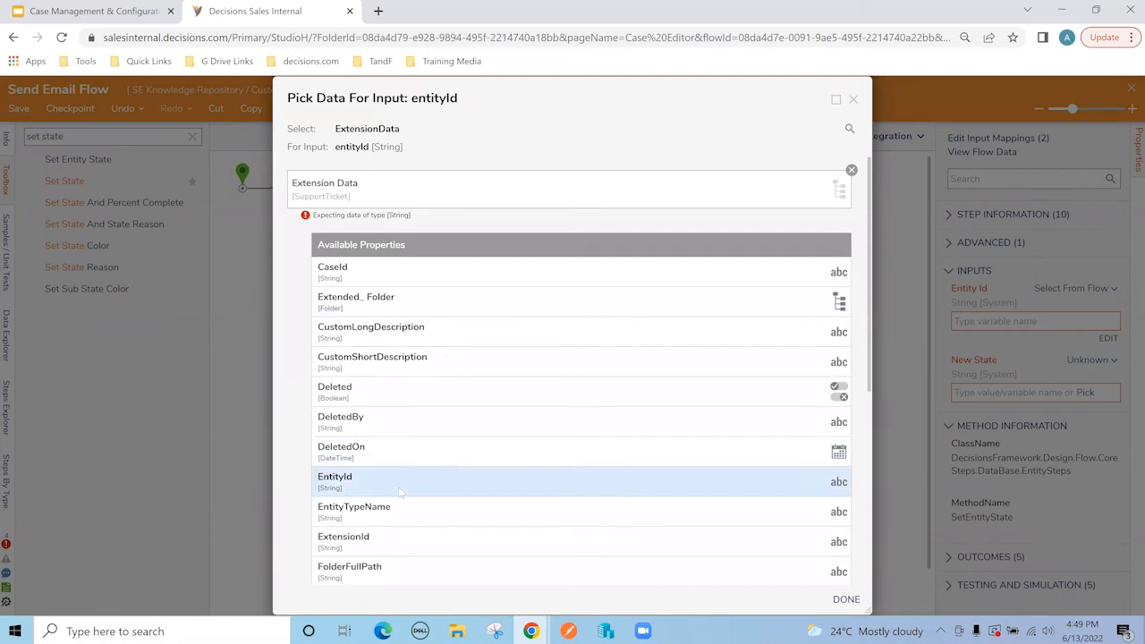
pyautogui.click(598, 483)
pyautogui.click(840, 598)
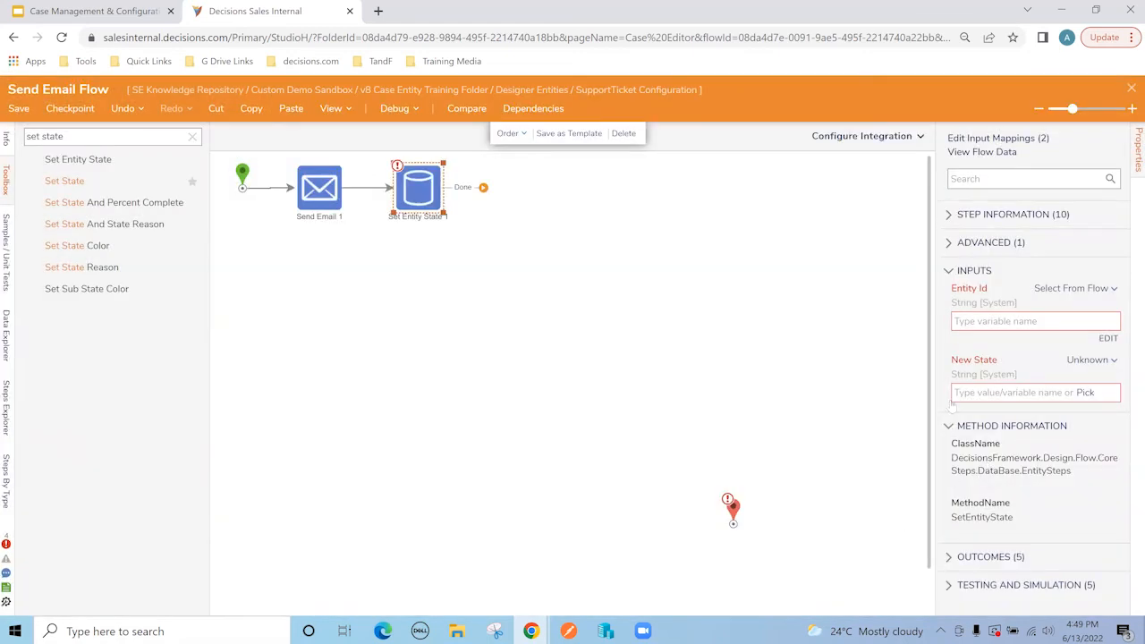
# Step: Set New State to 'Ticket Completed', connect Done to the end, and close the designer
pyautogui.click(967, 390)
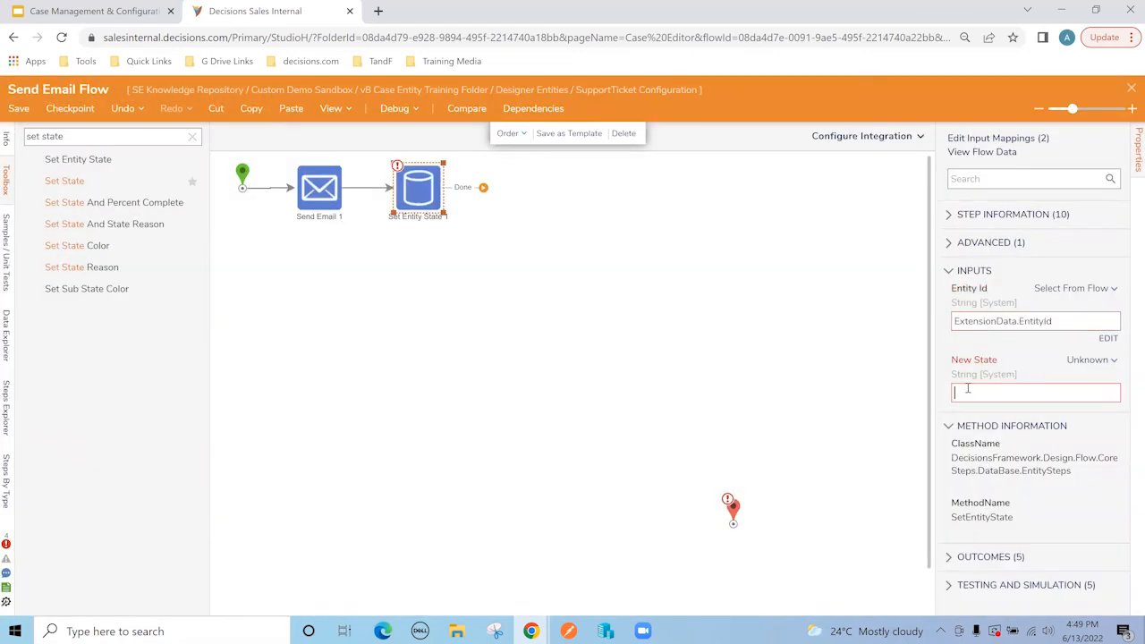
pyautogui.write('Ticket Completed')
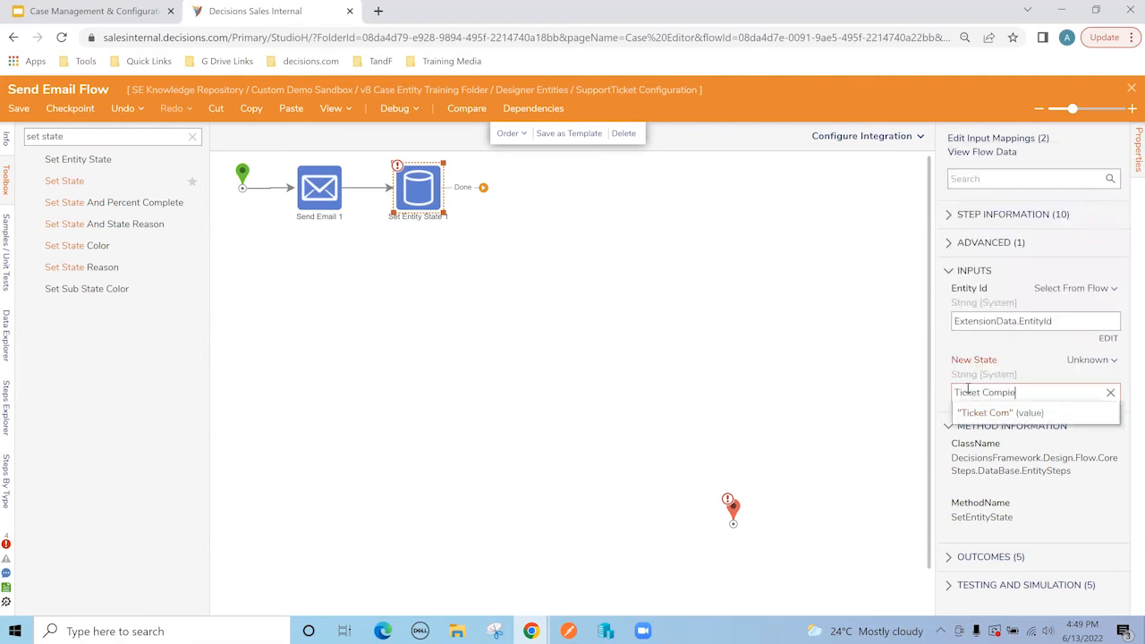
pyautogui.click(978, 413)
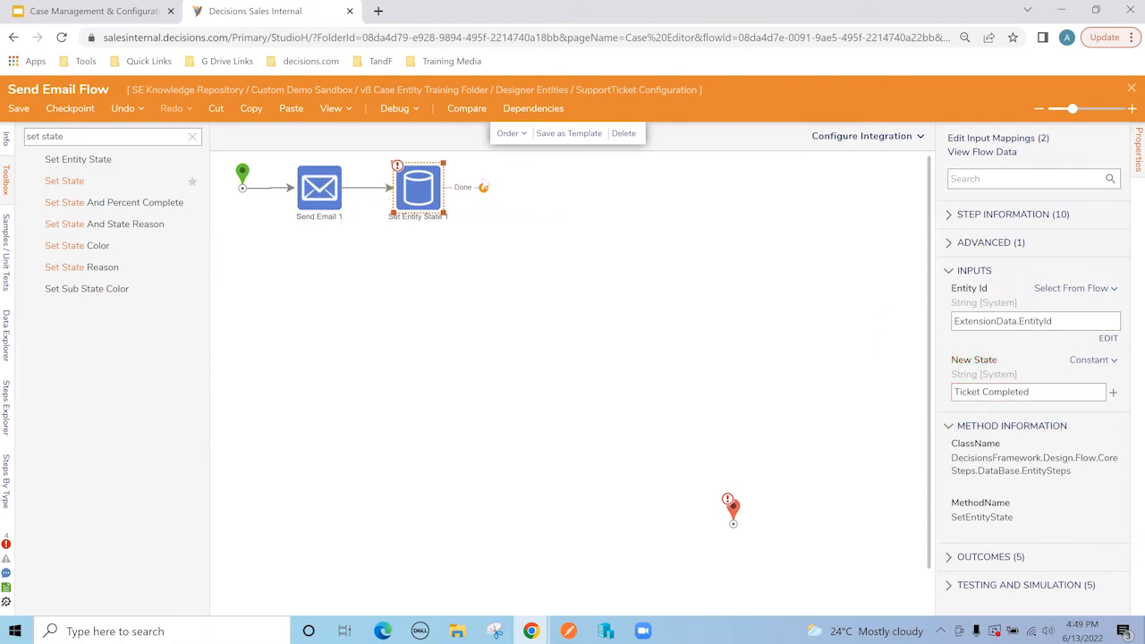
pyautogui.moveTo(483, 186)
pyautogui.mouseDown()
pyautogui.moveTo(733, 536)
pyautogui.moveTo(523, 184)
pyautogui.moveTo(506, 179)
pyautogui.mouseUp()
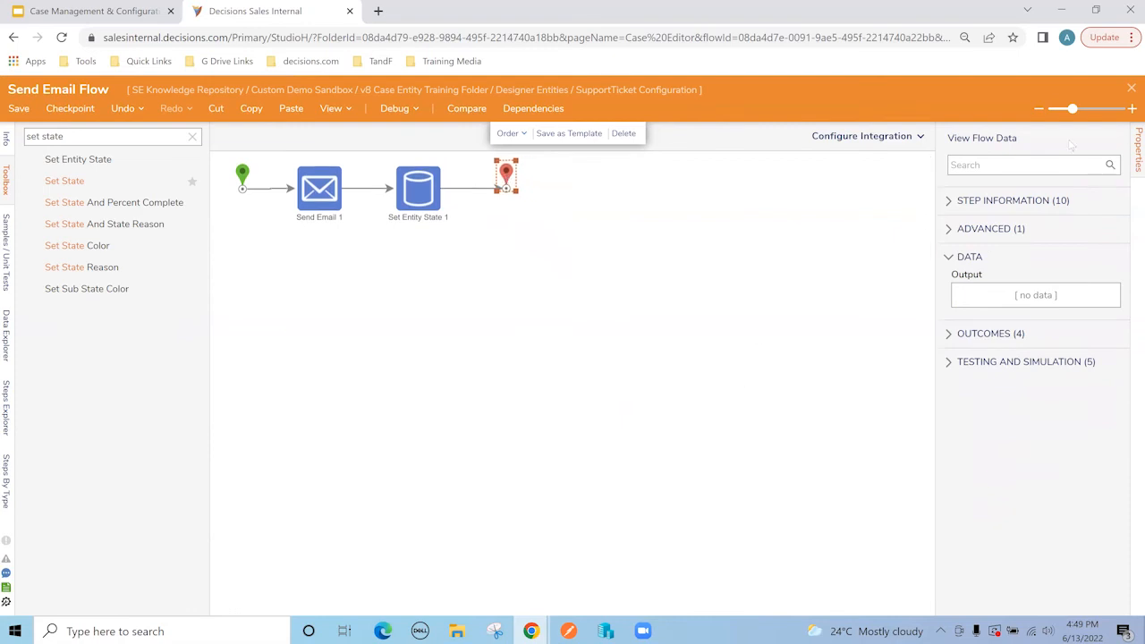
pyautogui.click(1130, 91)
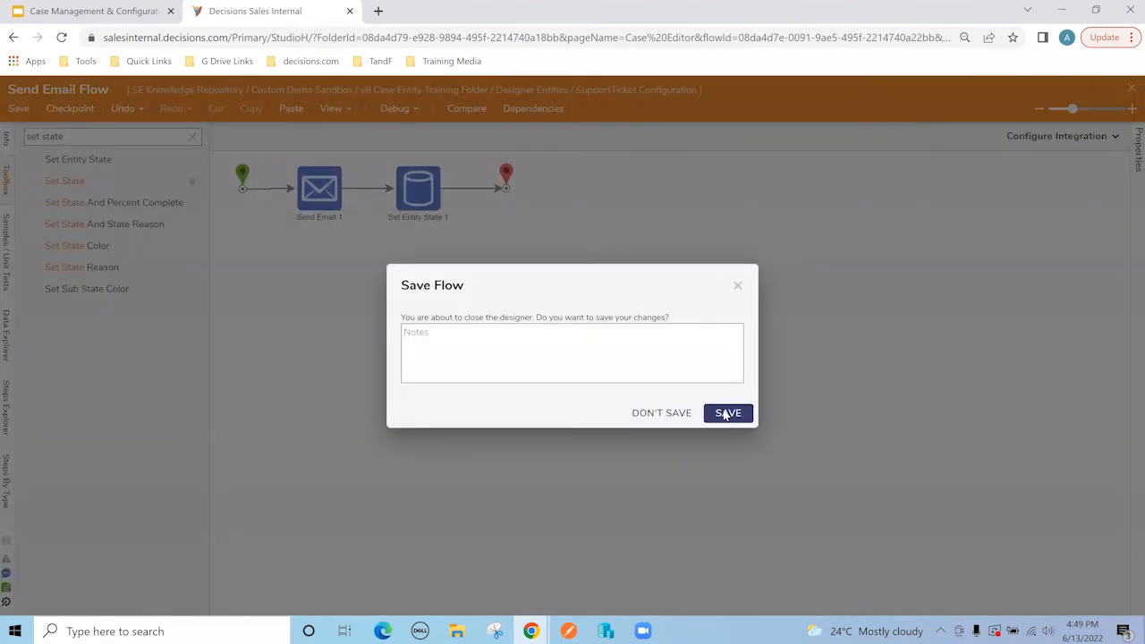
# Step: Save the previous flow and bring the Ticket Completed state into view in the case editor
pyautogui.click(725, 414)
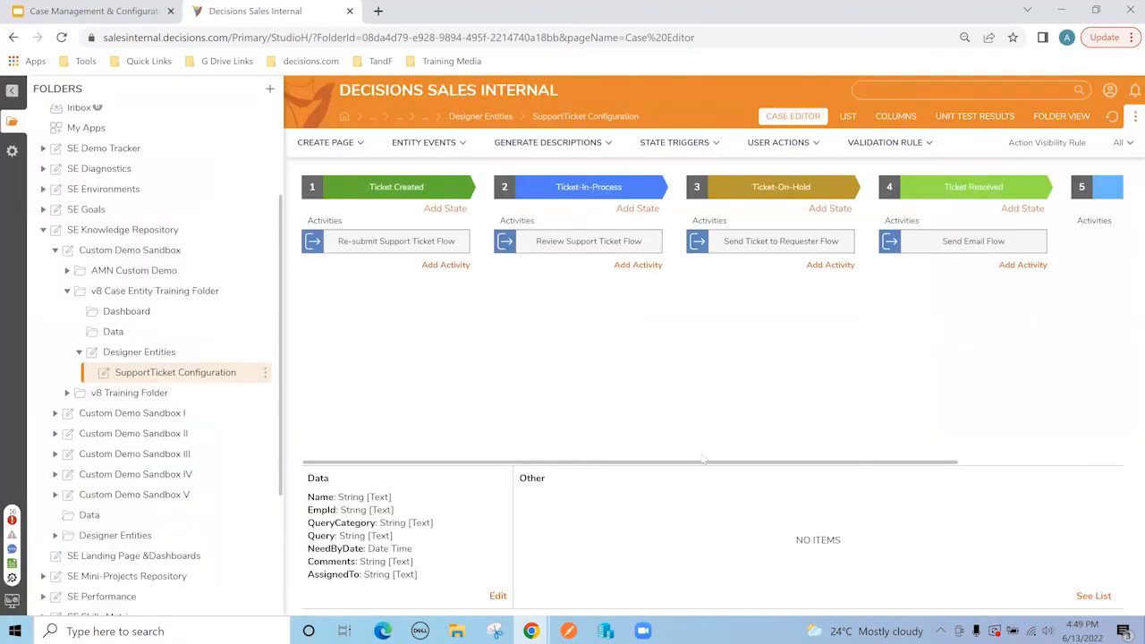
pyautogui.moveTo(695, 462)
pyautogui.mouseDown()
pyautogui.moveTo(893, 462)
pyautogui.moveTo(694, 462)
pyautogui.mouseUp()
pyautogui.moveTo(695, 463); pyautogui.dragTo(844, 481)
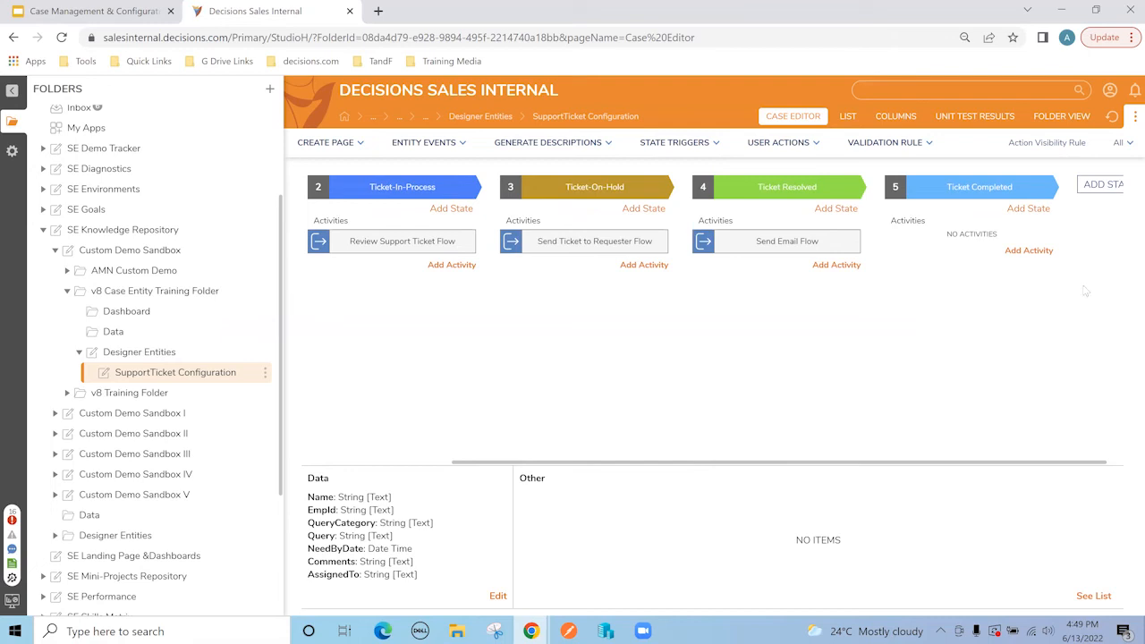
# Step: Add an auto-trigger flow named 'Ticket Completion Flow' to the Ticket Completed state
pyautogui.click(1030, 251)
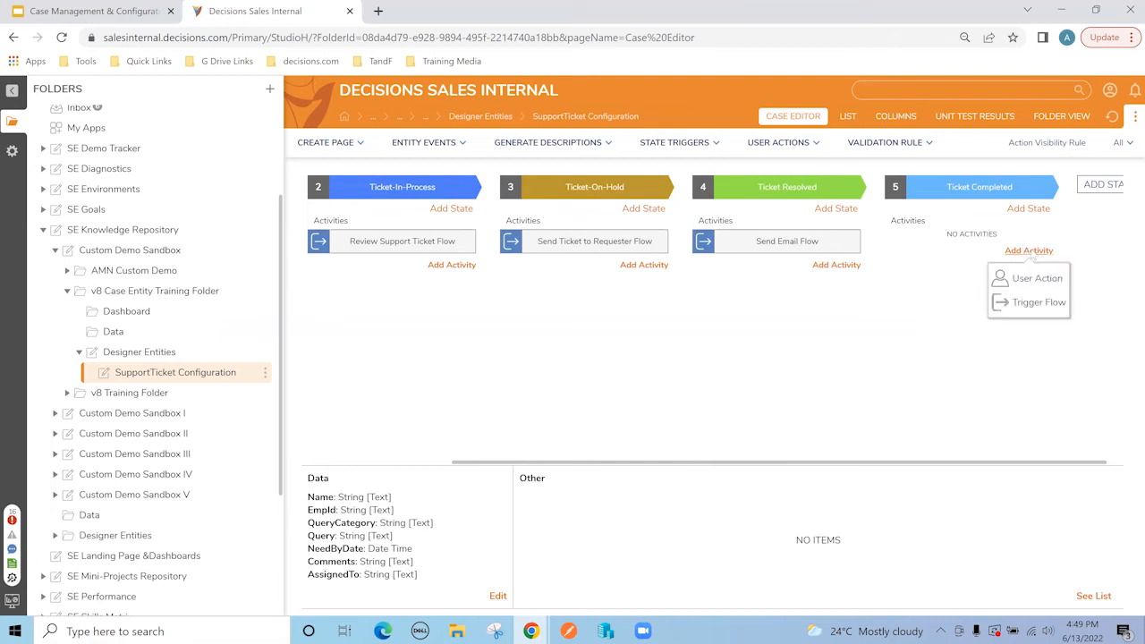
pyautogui.click(1035, 304)
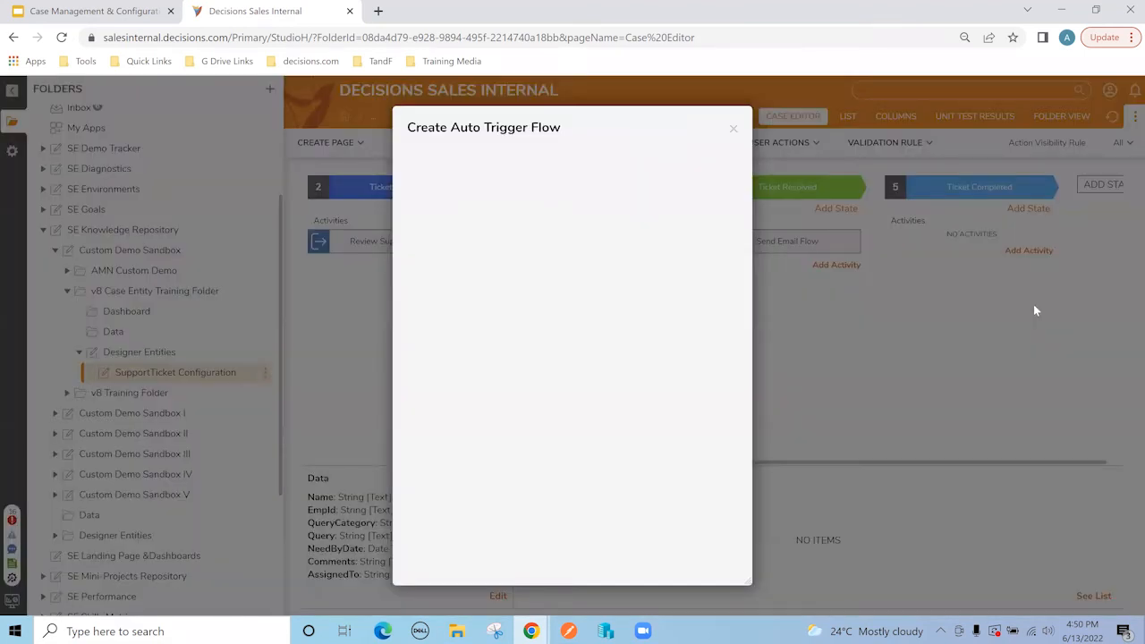
pyautogui.click(599, 185)
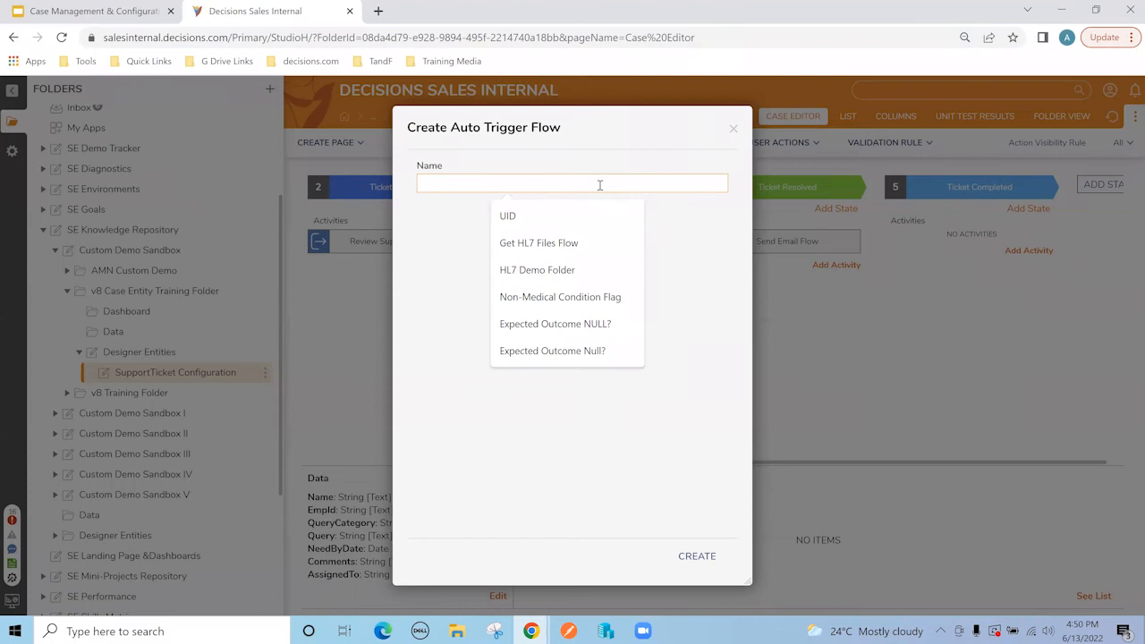
pyautogui.write('Ticket Completion Flow')
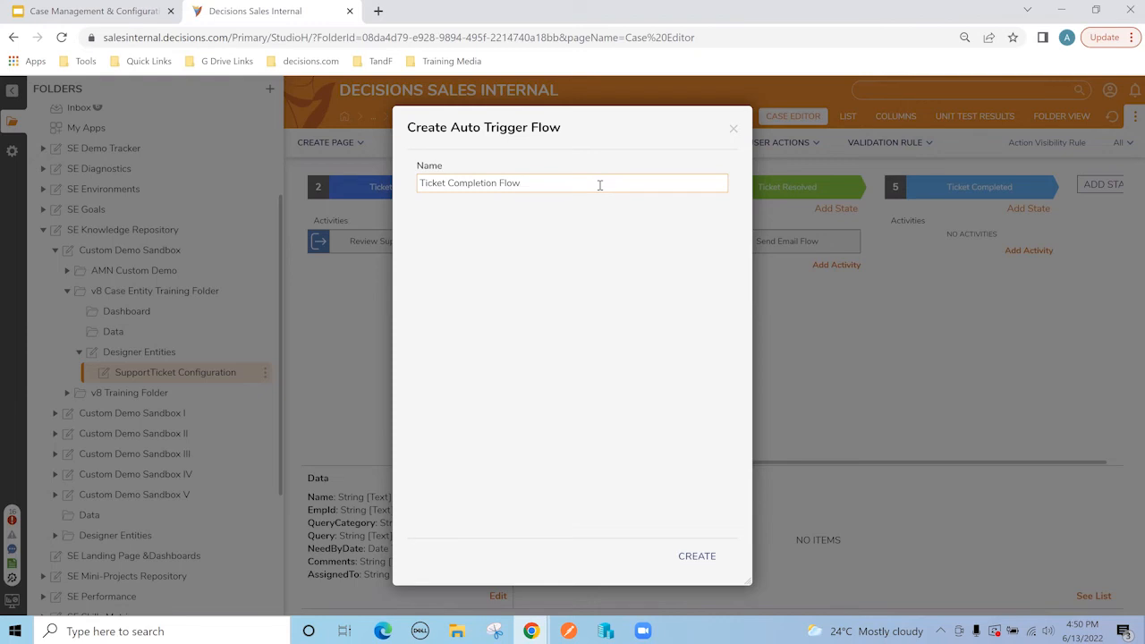
pyautogui.click(703, 553)
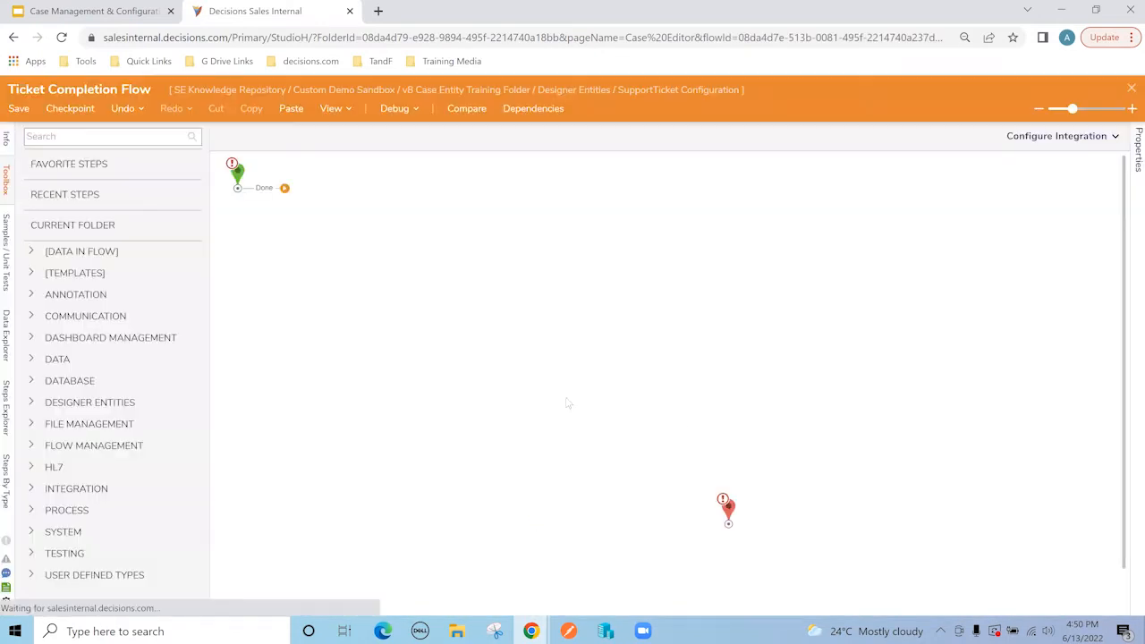
# Step: Wire the start step's Done outcome to the end step in Ticket Completion Flow
pyautogui.moveTo(727, 504); pyautogui.dragTo(620, 298)
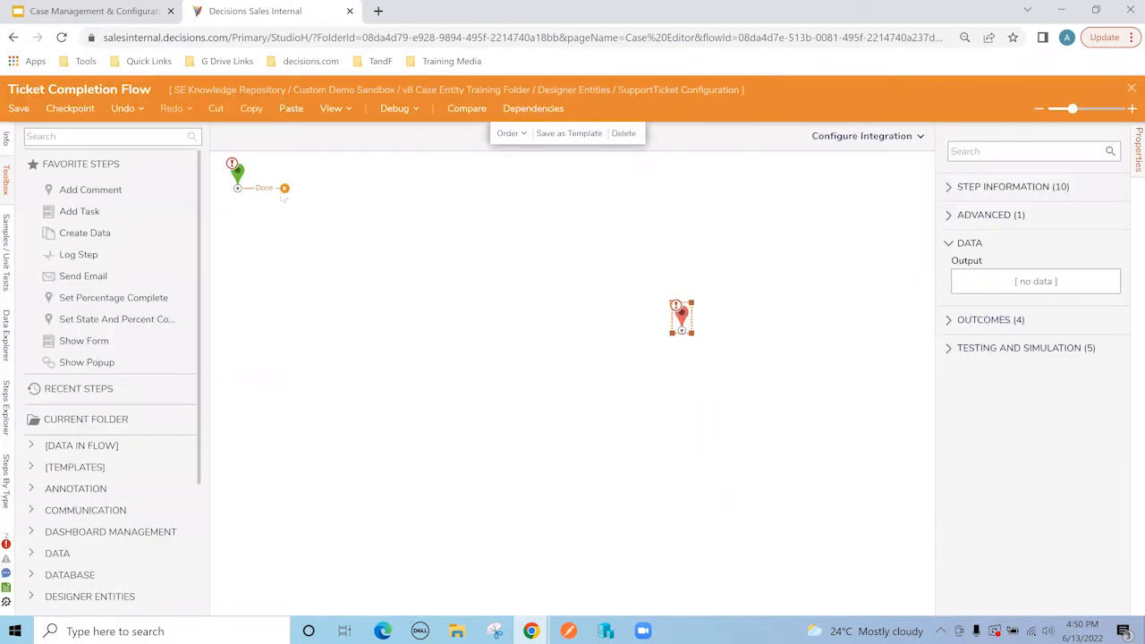
pyautogui.moveTo(284, 188); pyautogui.dragTo(681, 322)
pyautogui.click(374, 332)
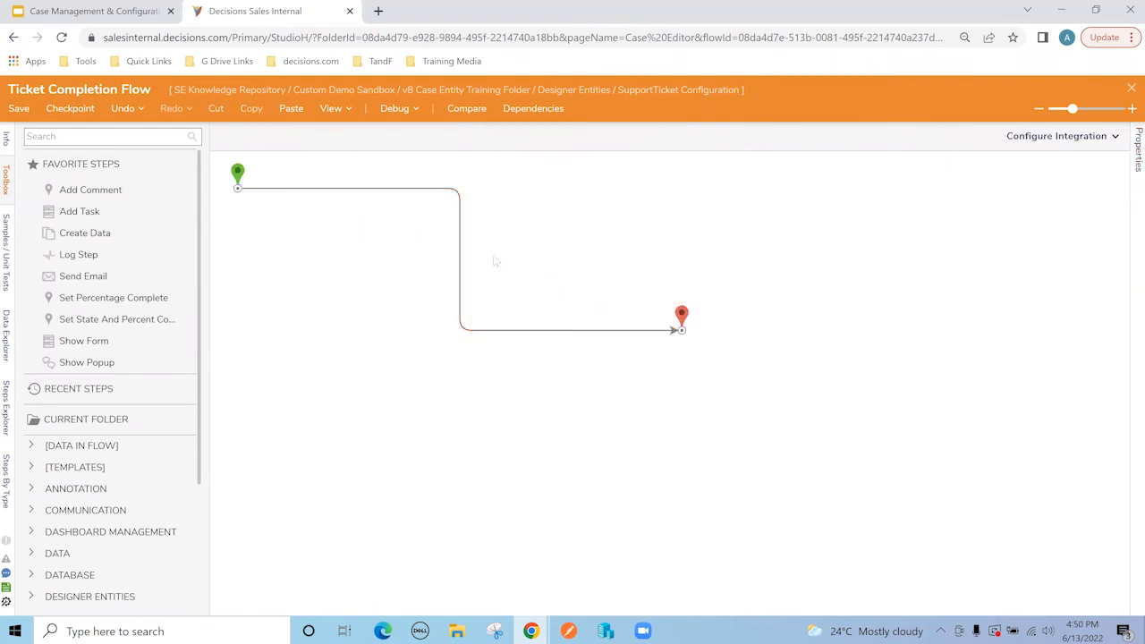
# Step: Save the Ticket Completion Flow and close it to return to the case editor
pyautogui.click(19, 108)
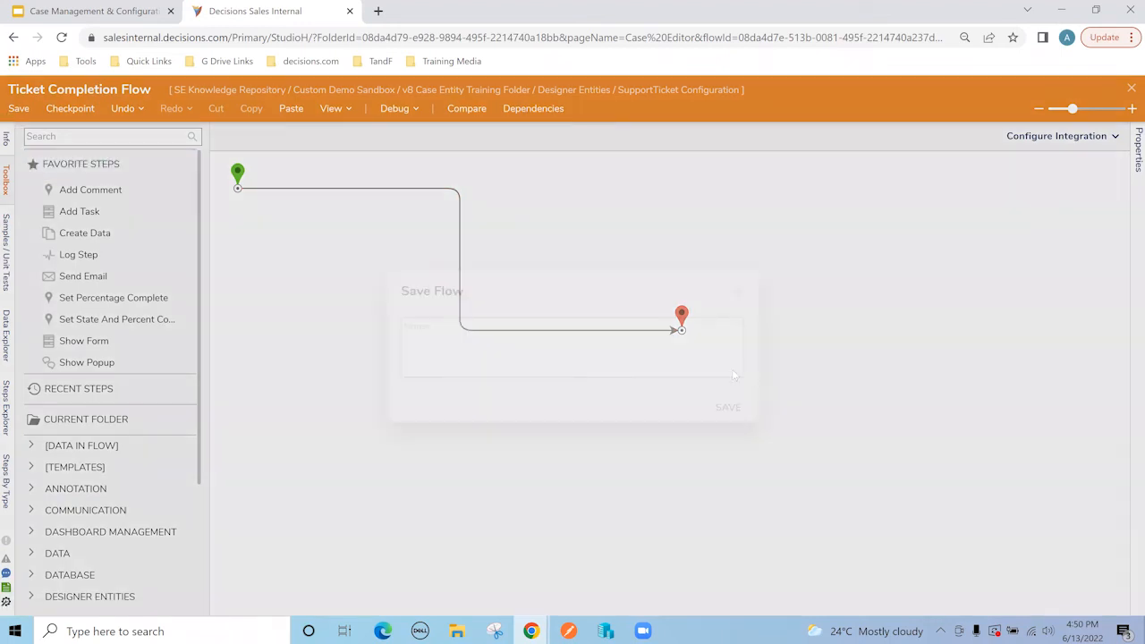
pyautogui.click(729, 407)
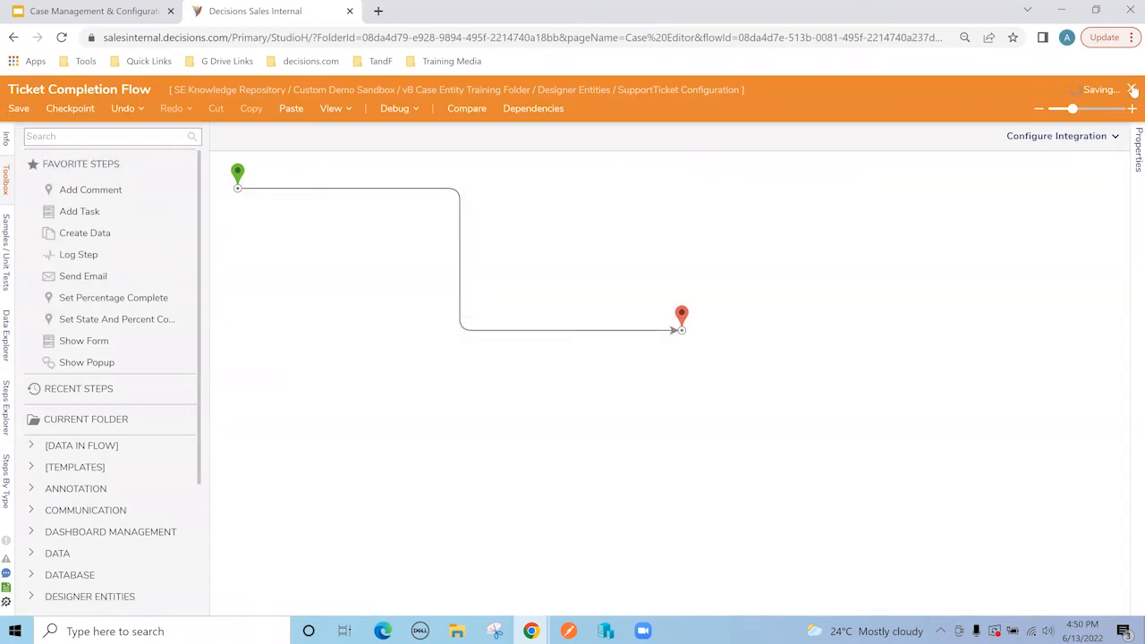
pyautogui.click(1131, 91)
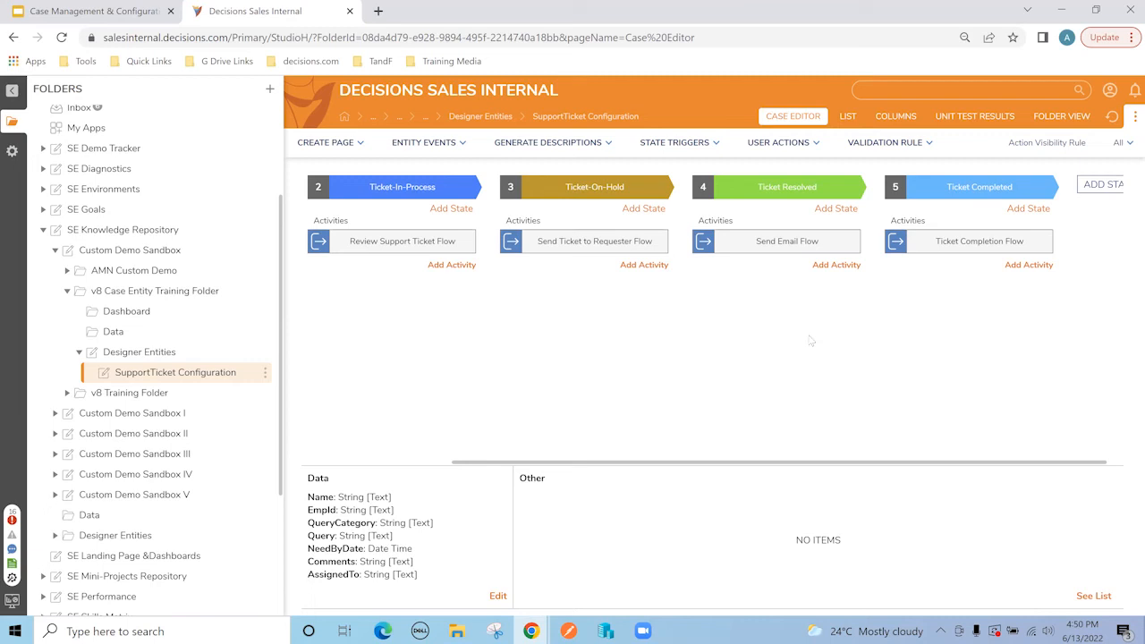
# Step: Create 'Case Management Ticket Report' in Designer Entities and begin adding its data source
pyautogui.moveTo(819, 464); pyautogui.dragTo(590, 443)
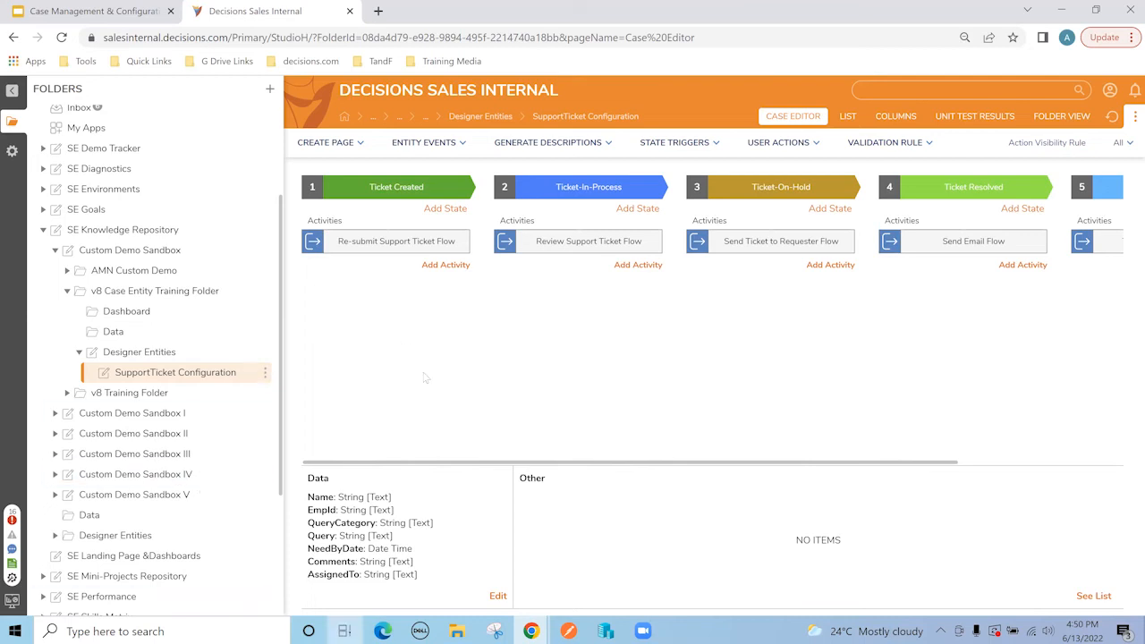
pyautogui.click(173, 356)
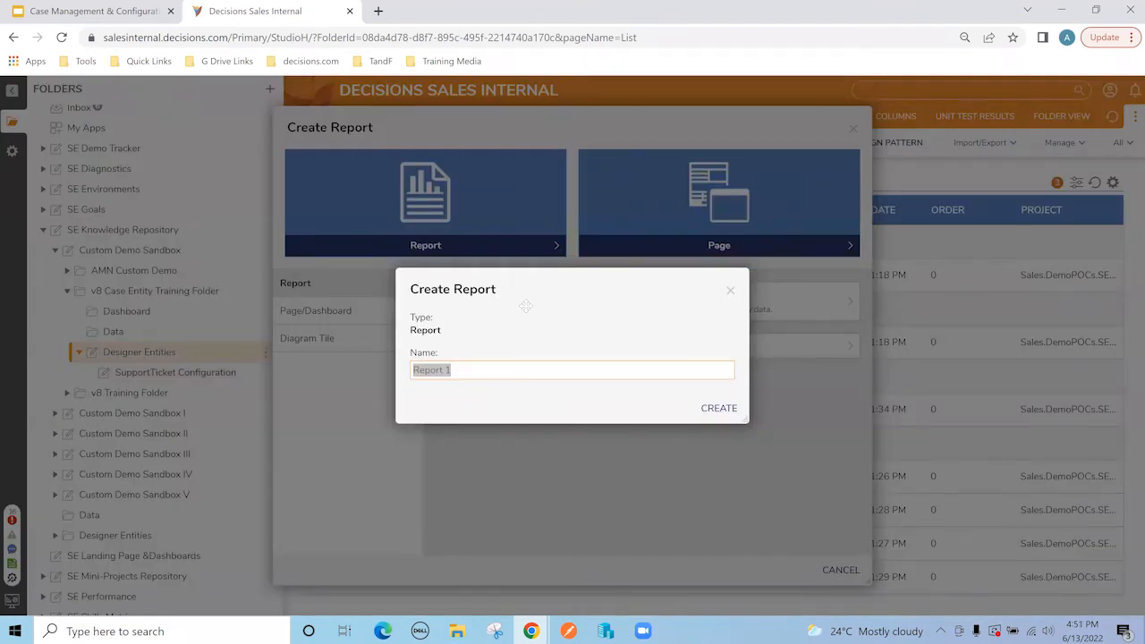
pyautogui.write('Case Managemen')
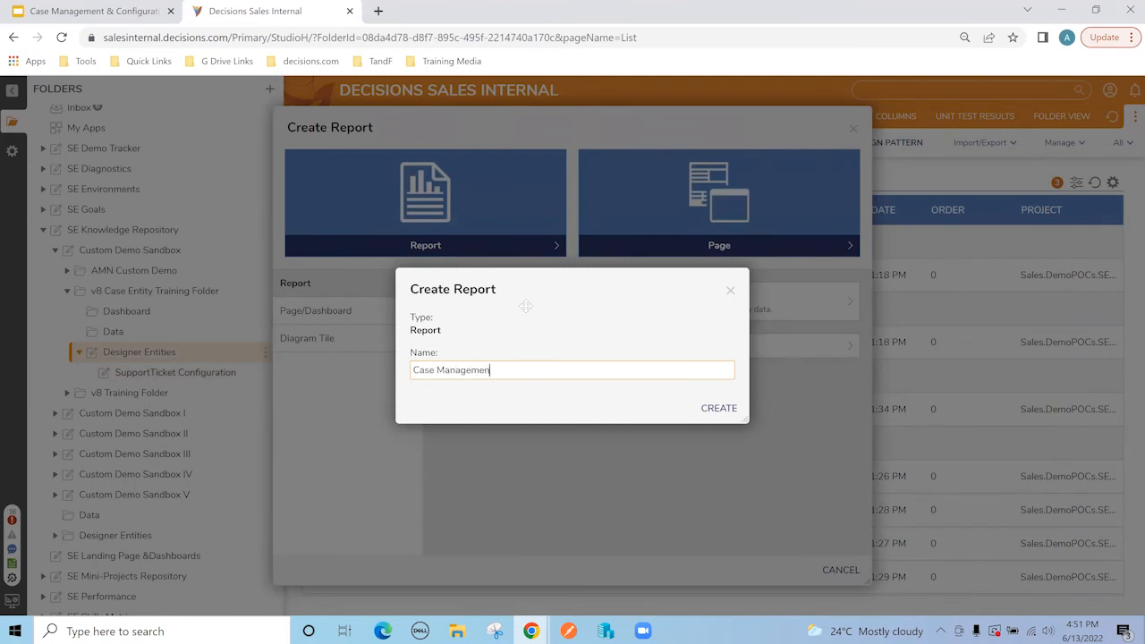
pyautogui.write('t Ticket Report')
pyautogui.press('Return')
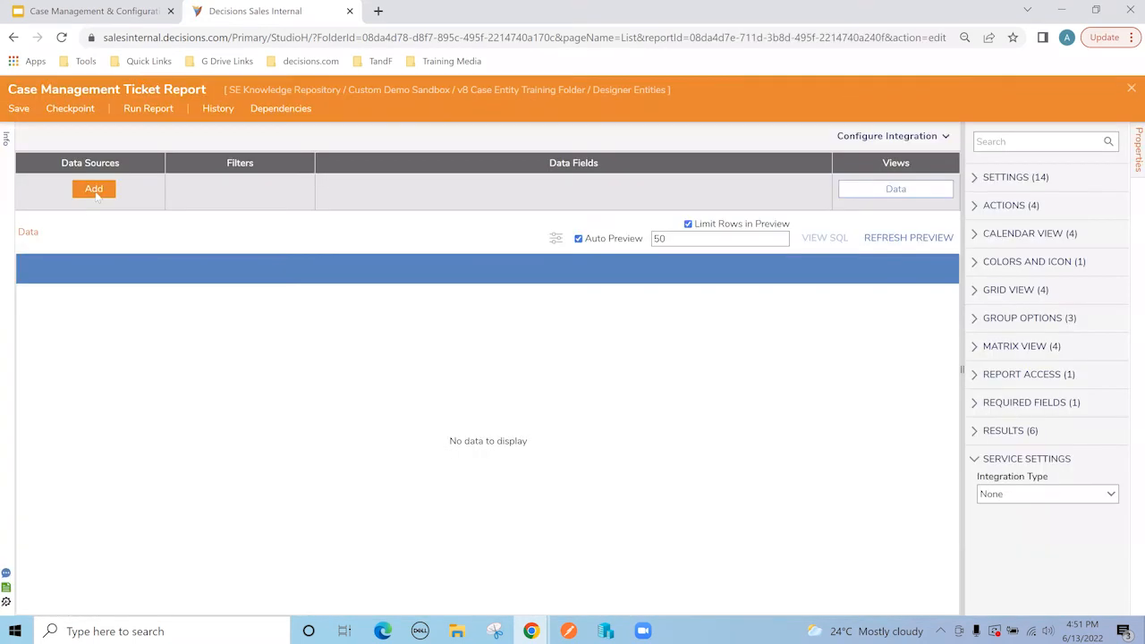
pyautogui.click(94, 191)
# Step: Base the report on the Support Ticket folder data source
pyautogui.write('support')
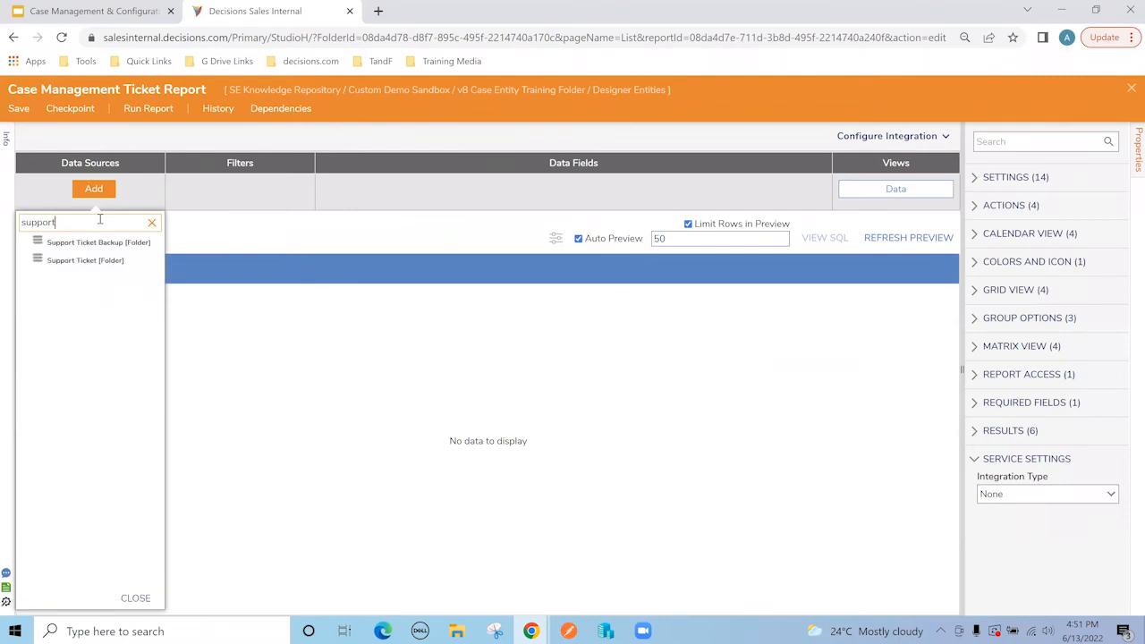
pyautogui.click(76, 262)
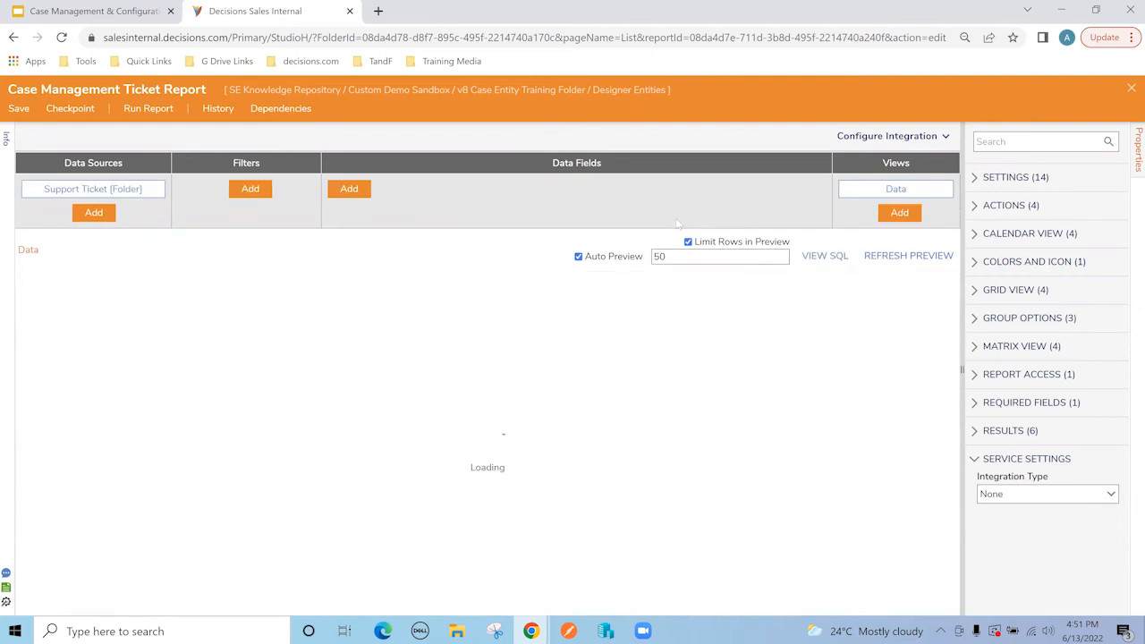
pyautogui.click(350, 189)
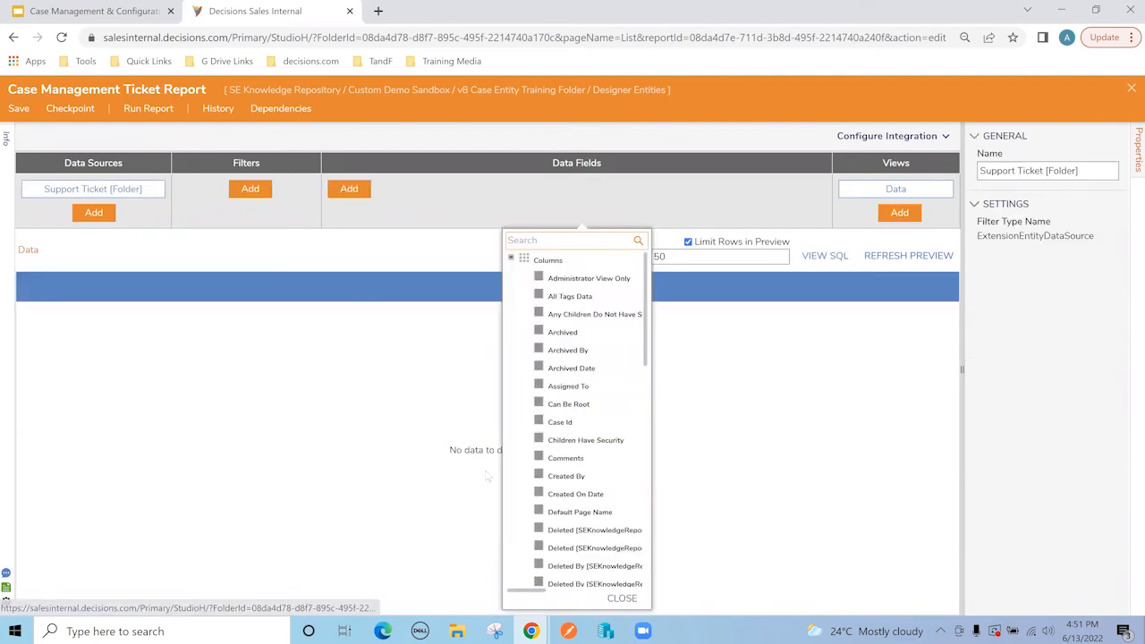
pyautogui.scroll(-5, 515, 461)
pyautogui.scroll(-3, 514, 460)
pyautogui.scroll(10, 528, 456)
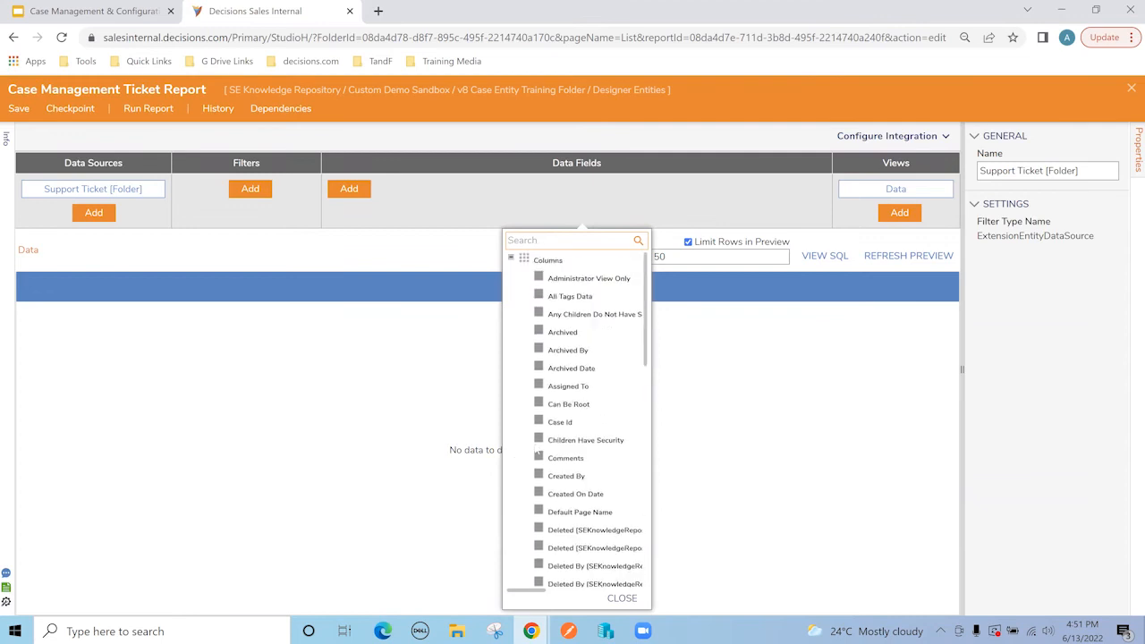
# Step: Add Case Id, Name, Need By Date, Query Category, Query, State and Folder Id columns
pyautogui.click(597, 424)
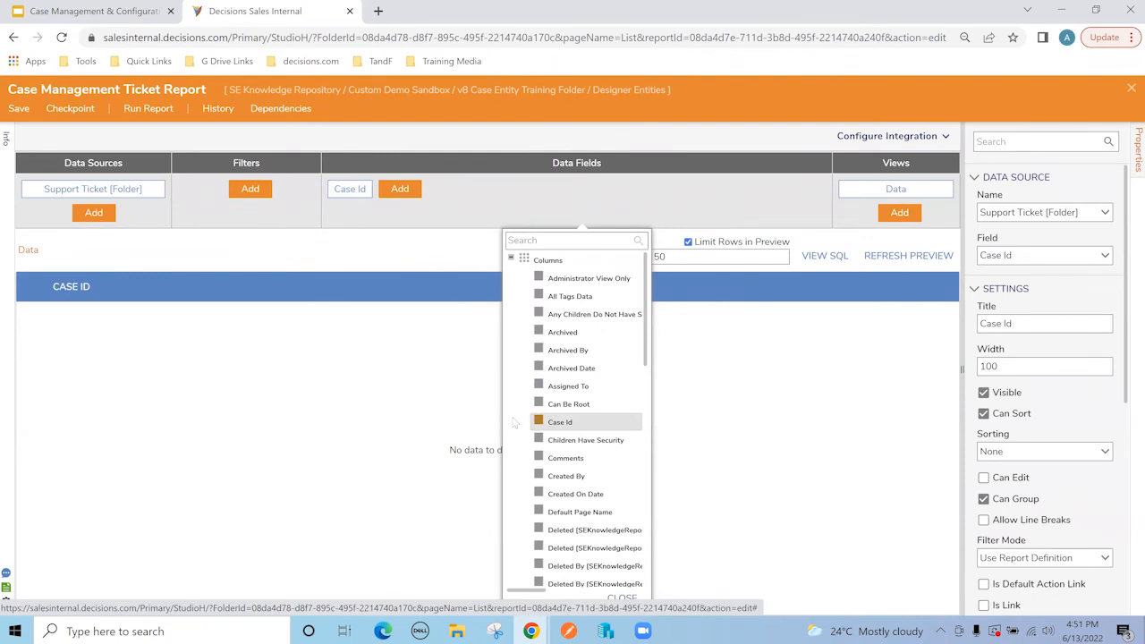
pyautogui.scroll(-8, 517, 421)
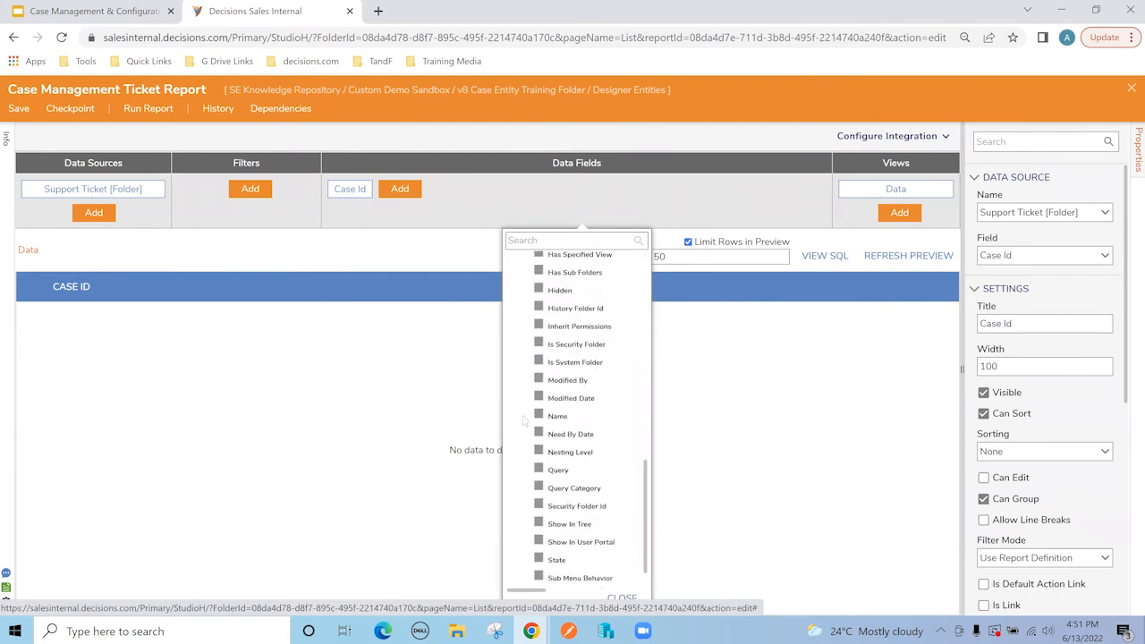
pyautogui.click(590, 418)
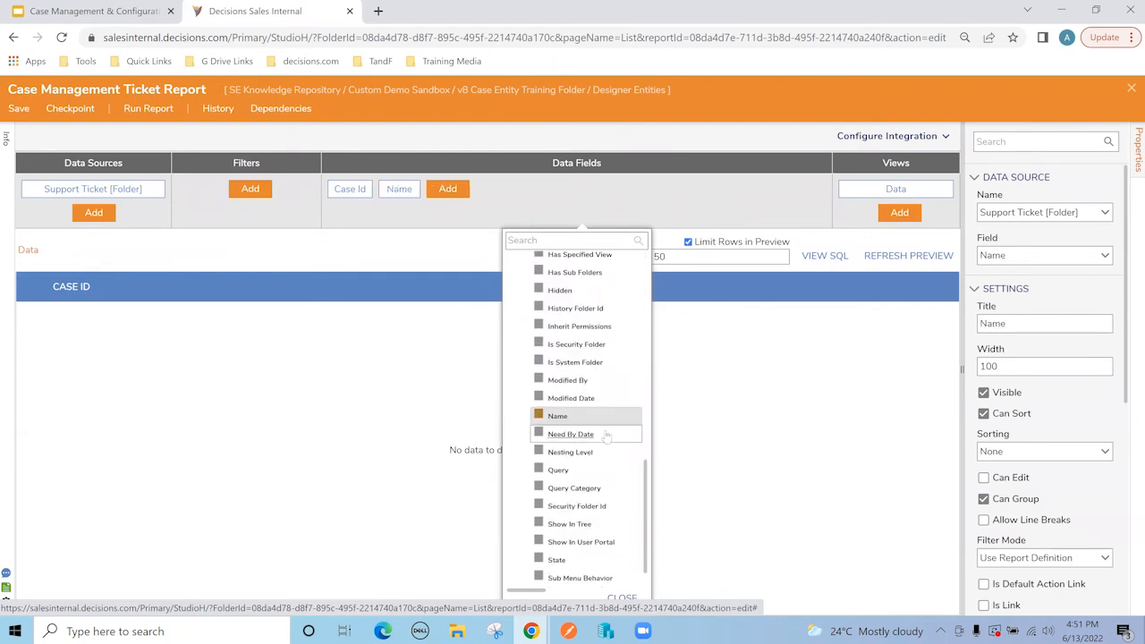
pyautogui.click(606, 436)
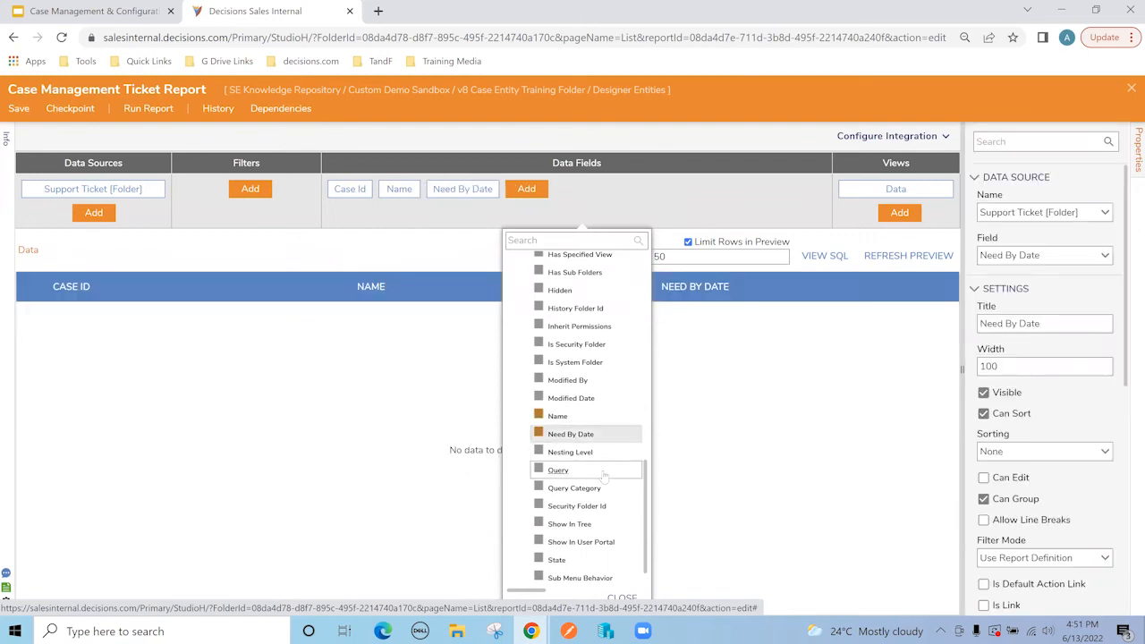
pyautogui.click(608, 484)
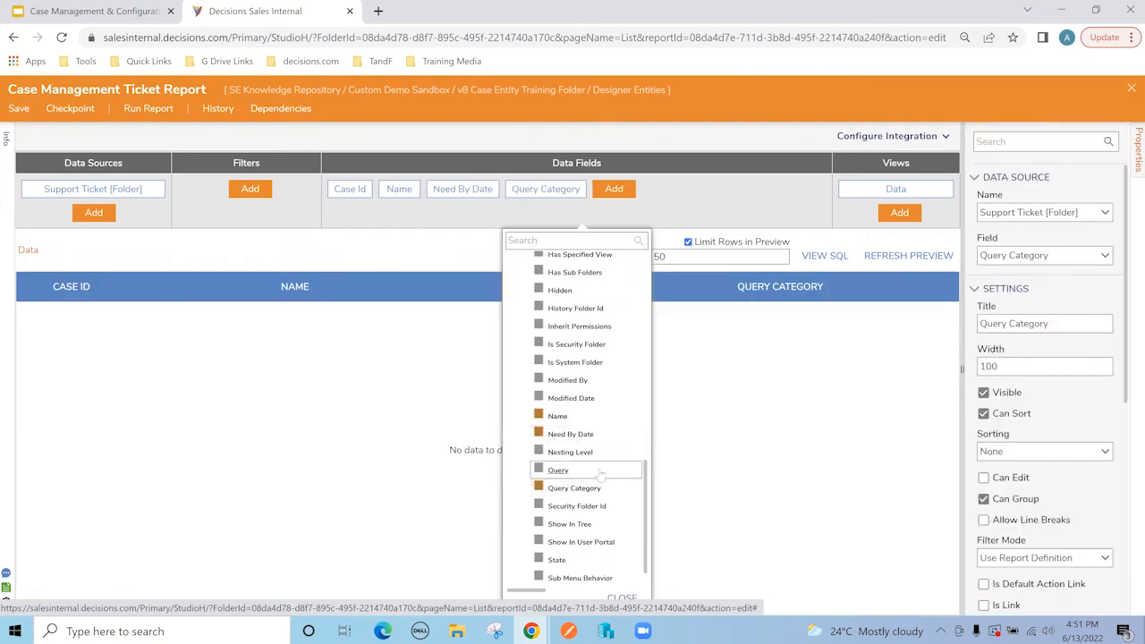
pyautogui.click(594, 470)
pyautogui.scroll(-1, 599, 492)
pyautogui.click(593, 526)
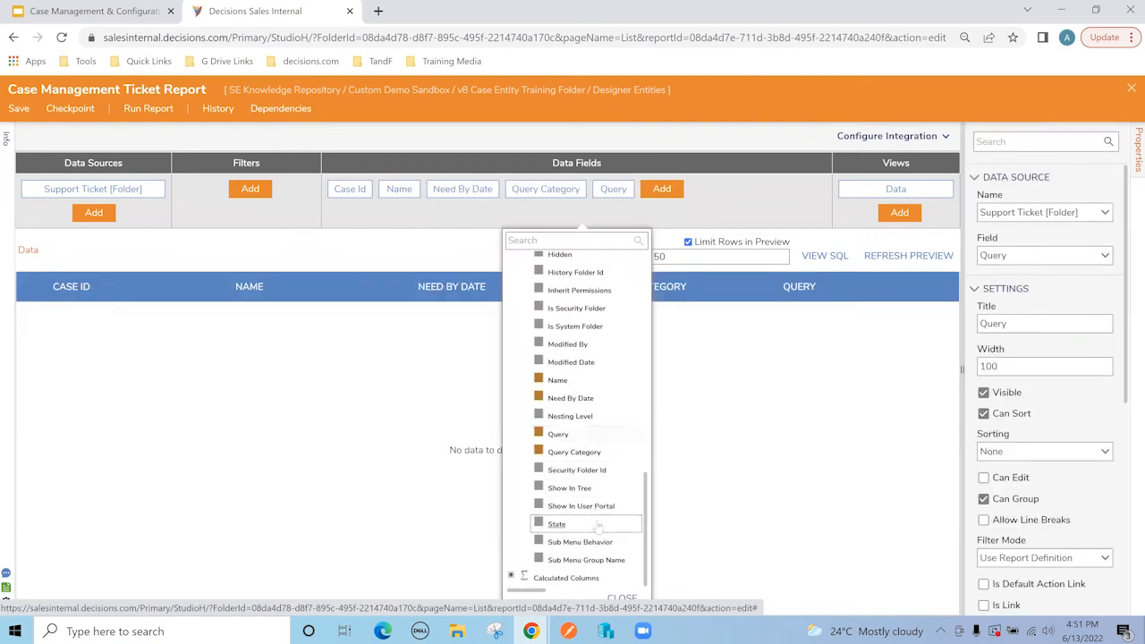
pyautogui.scroll(3, 602, 474)
pyautogui.click(604, 372)
# Step: Make Folder Id send filter change FID and hide it, then save and close the report
pyautogui.click(704, 191)
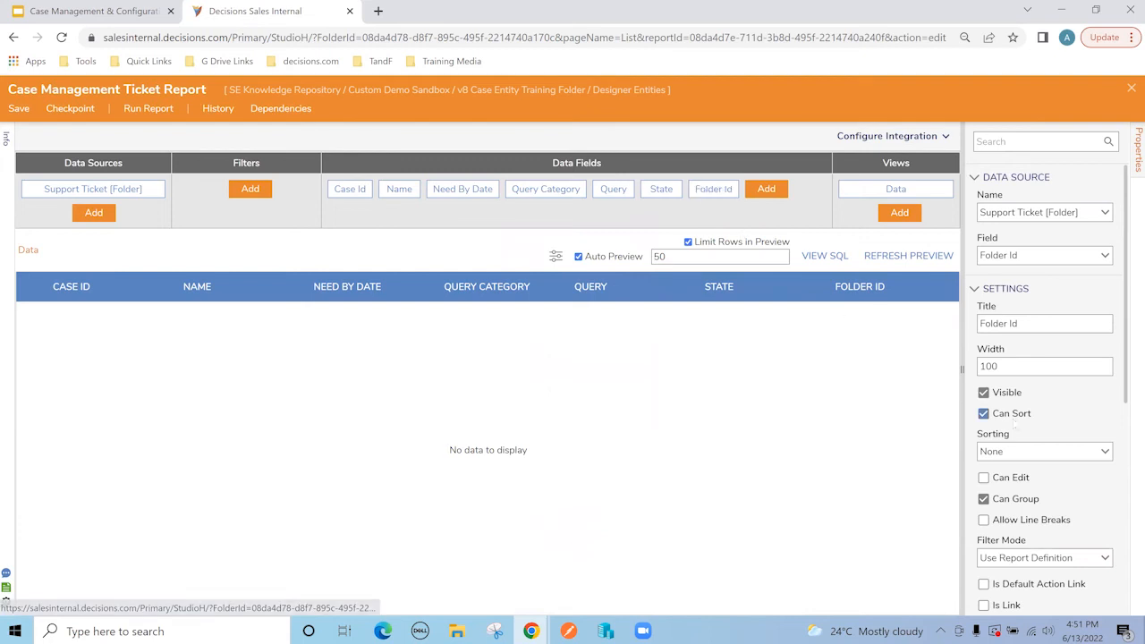
pyautogui.scroll(-2, 1019, 438)
pyautogui.click(984, 422)
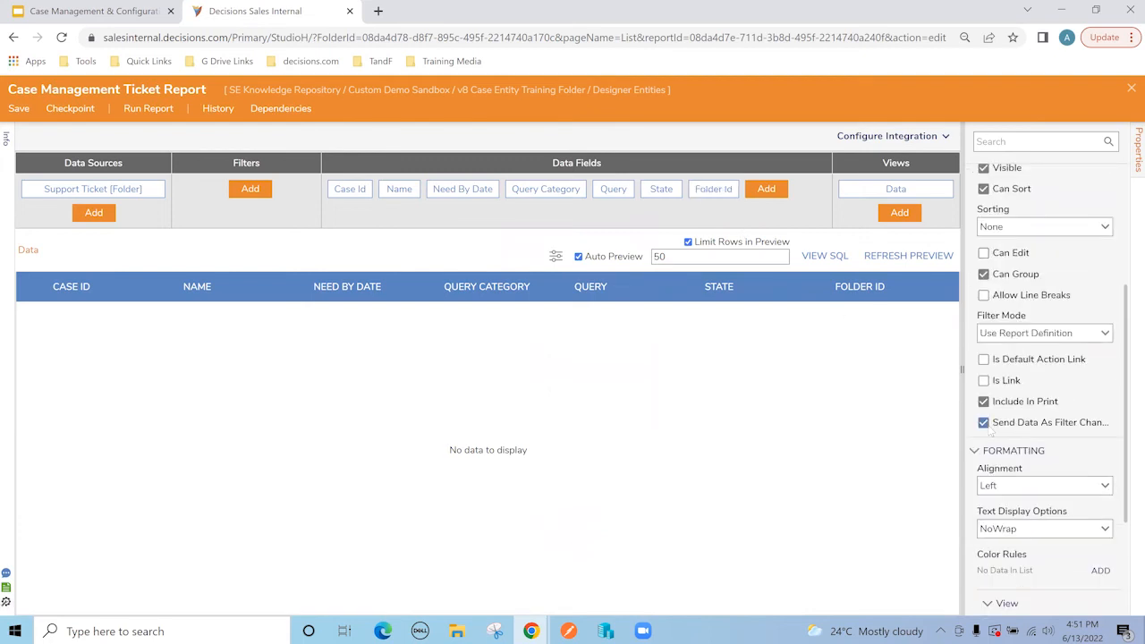
pyautogui.click(1018, 457)
pyautogui.write('FID')
pyautogui.click(968, 458)
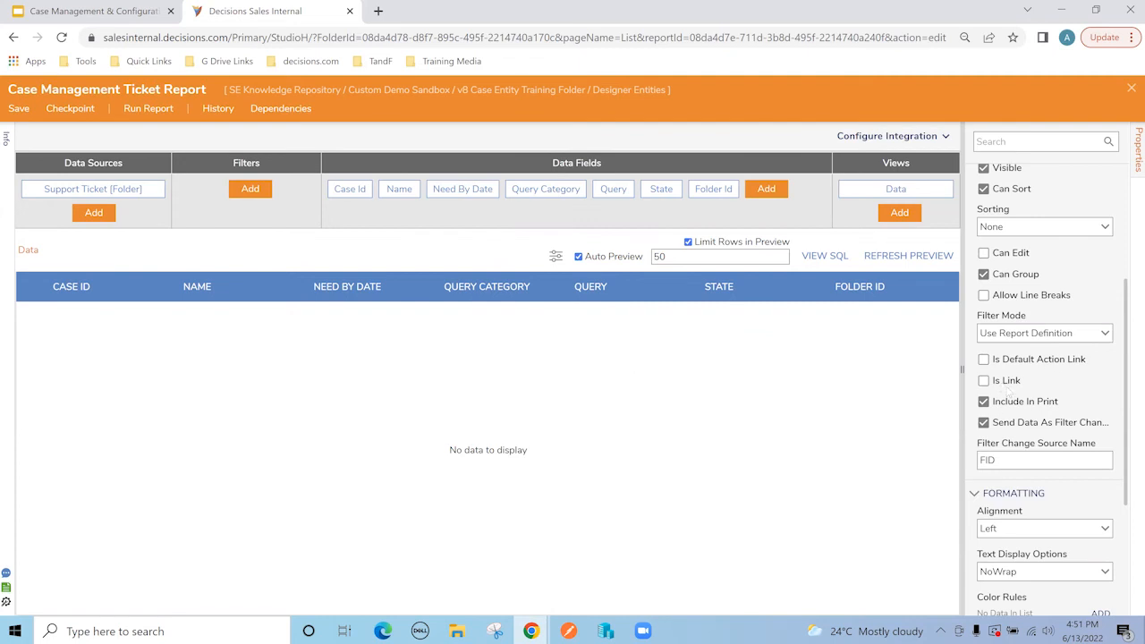
pyautogui.scroll(1, 992, 297)
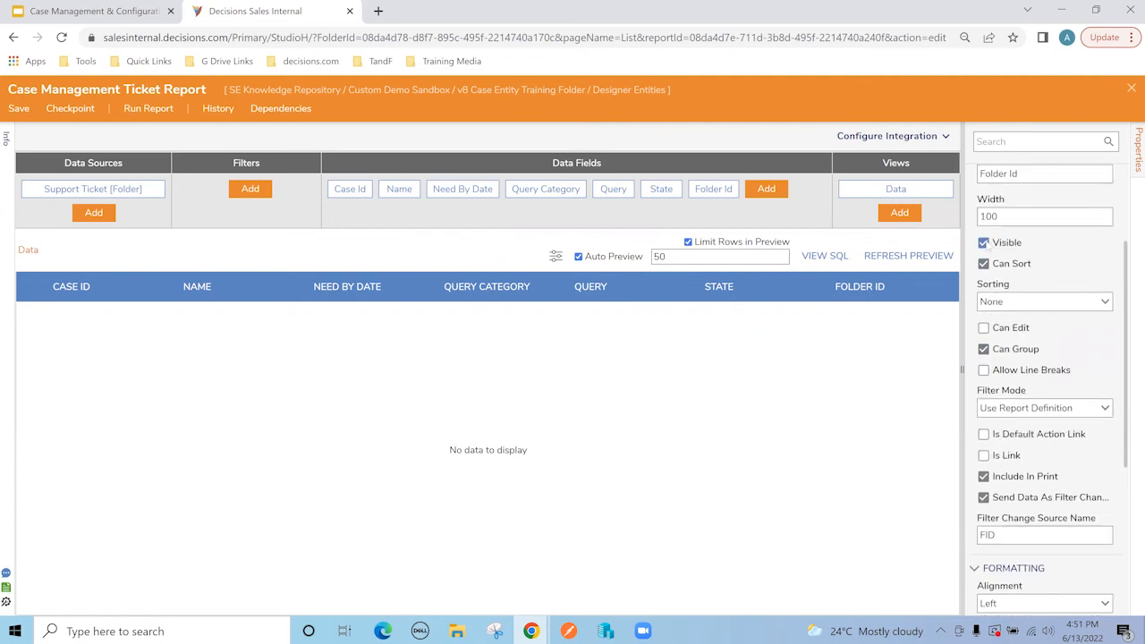
pyautogui.click(983, 243)
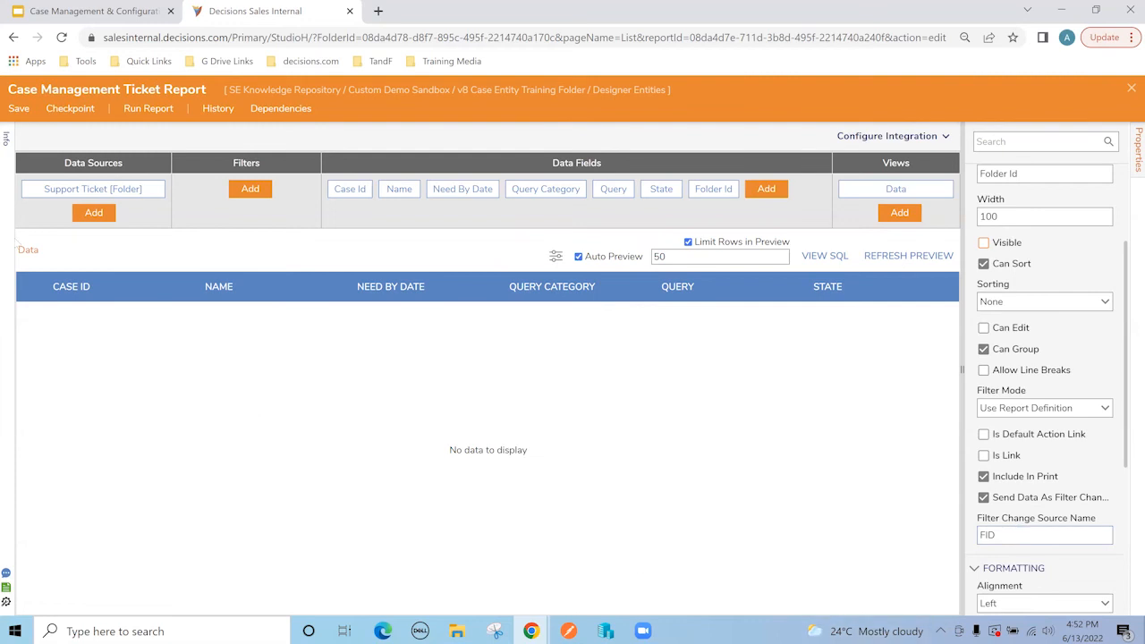
pyautogui.click(19, 108)
pyautogui.click(1131, 88)
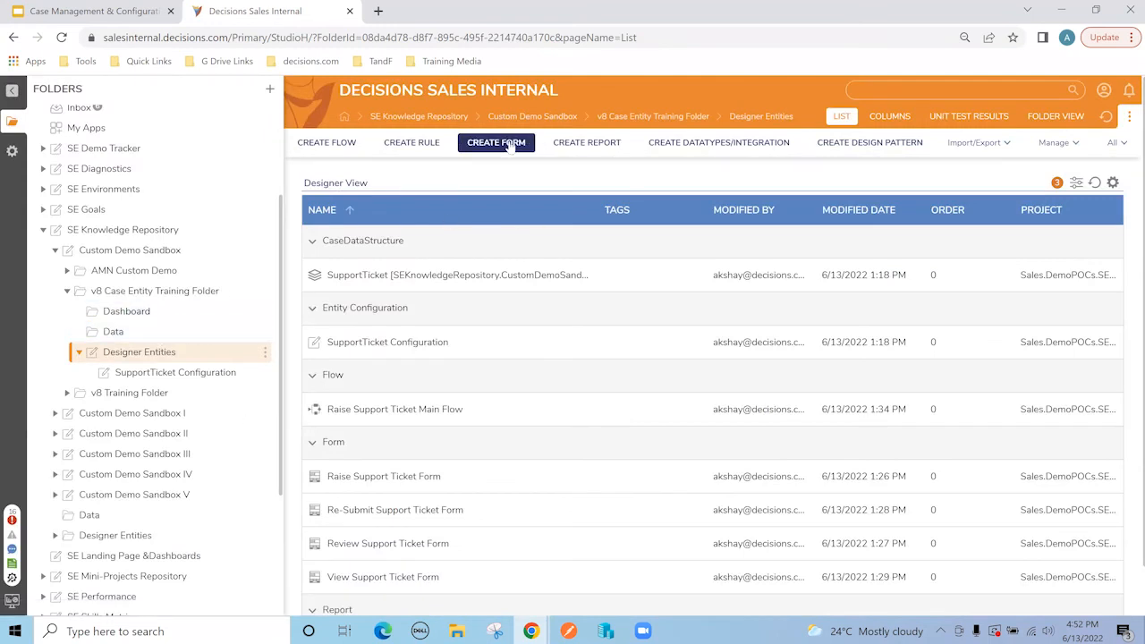
# Step: Create a plain page named 'Case Management Page', correcting the misspelled name before creating it
pyautogui.click(570, 148)
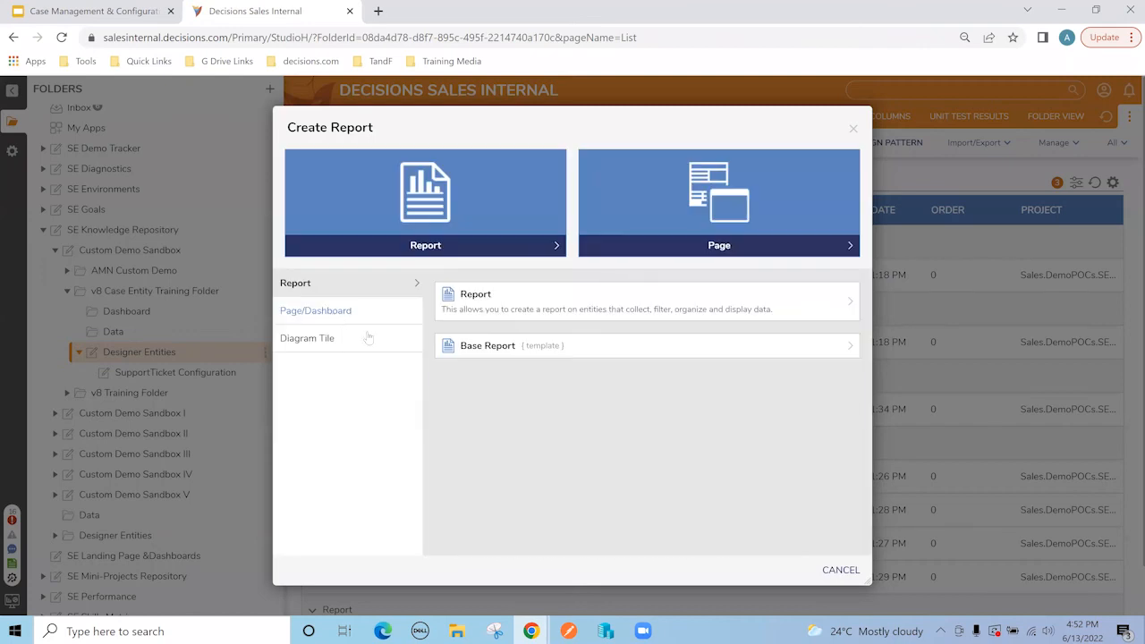
pyautogui.click(371, 310)
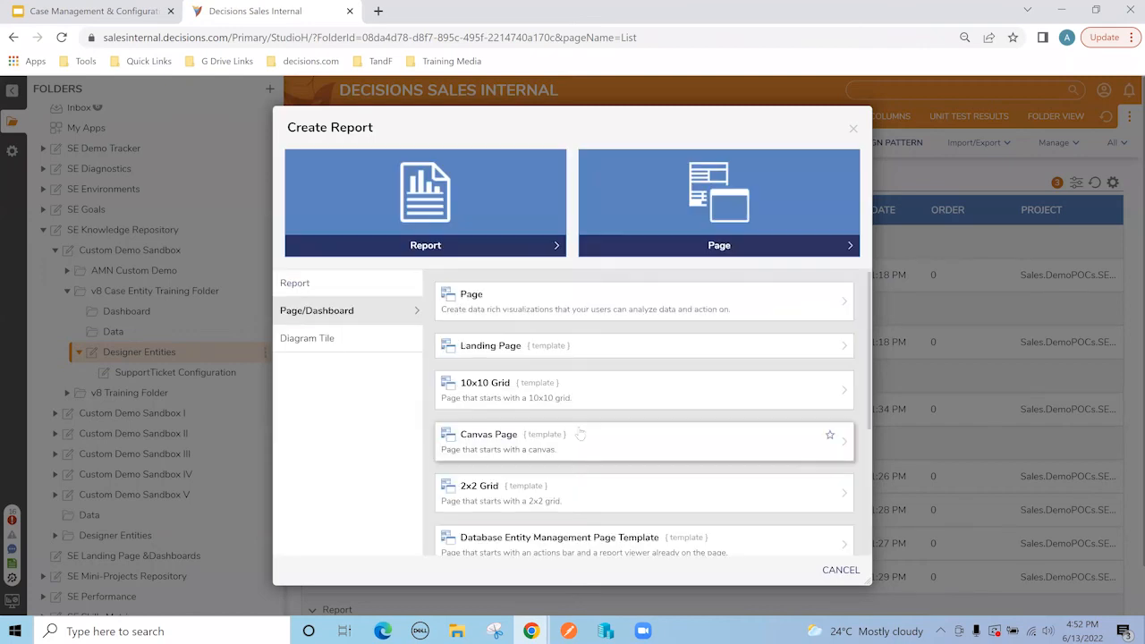
pyautogui.click(494, 308)
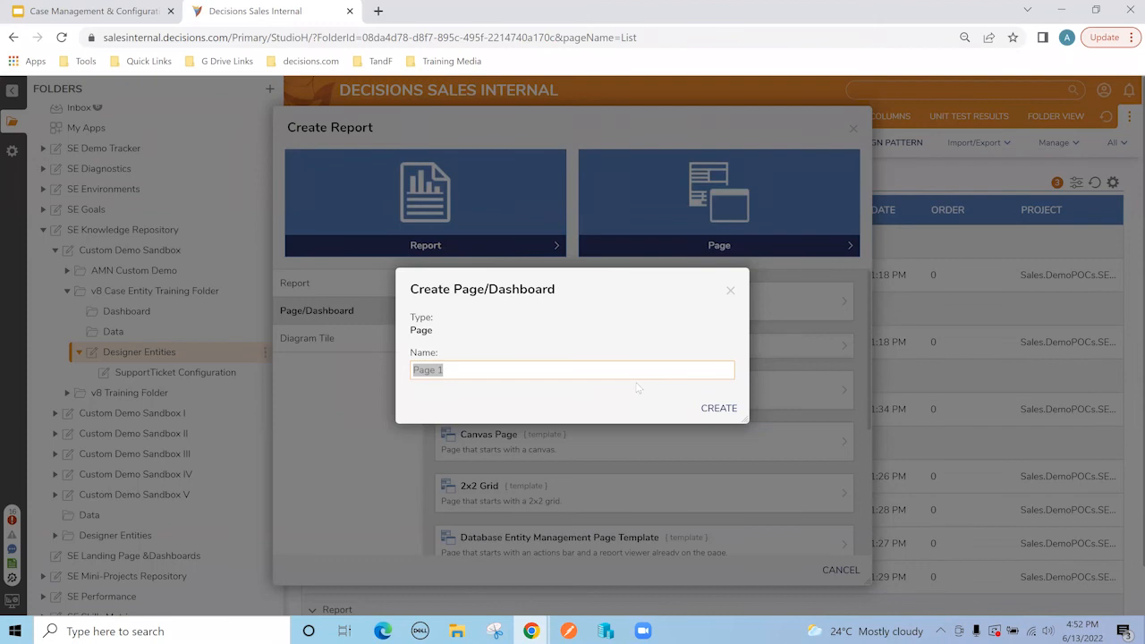
pyautogui.write('Case Manegemtn')
pyautogui.write('nt Page')
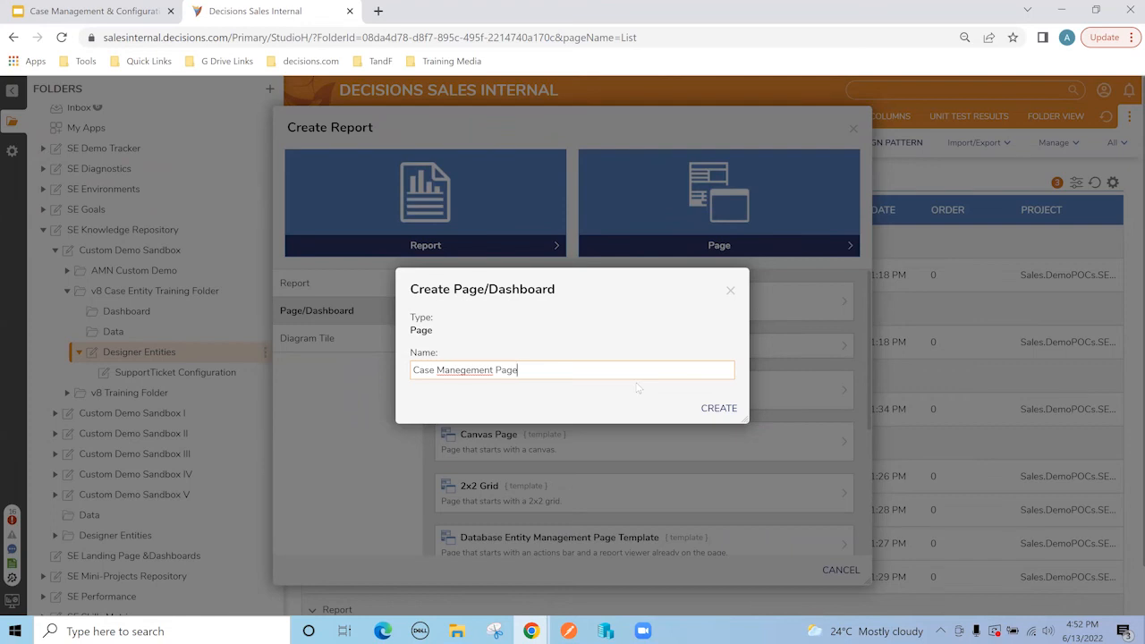
pyautogui.rightClick(450, 369)
pyautogui.click(498, 381)
pyautogui.click(729, 413)
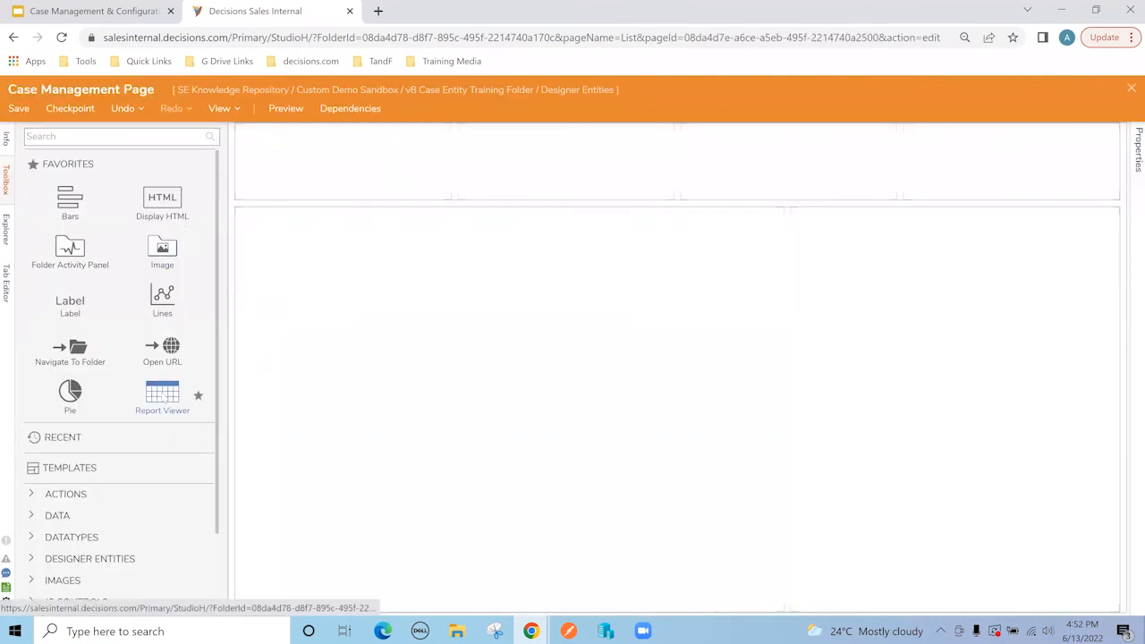
pyautogui.moveTo(166, 402); pyautogui.dragTo(456, 370)
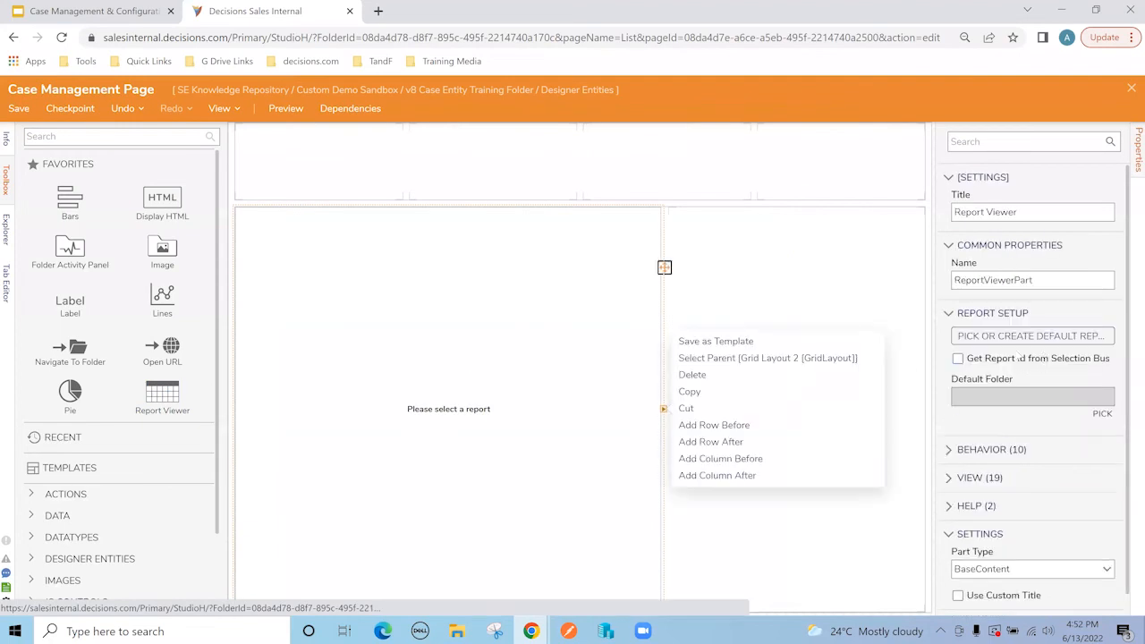
pyautogui.click(1025, 336)
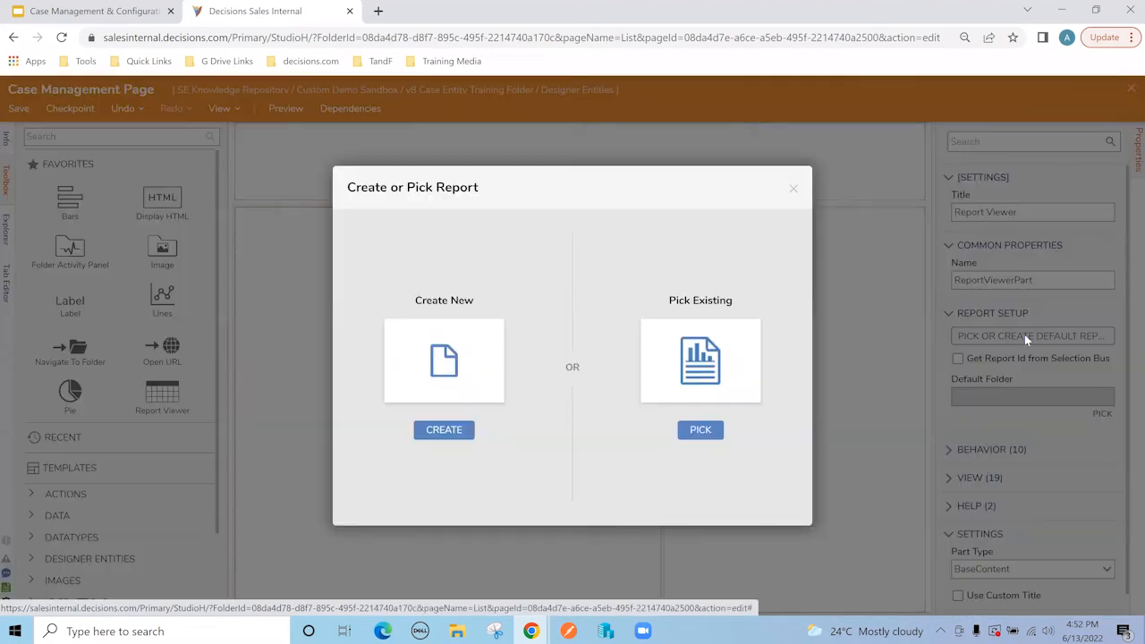
pyautogui.click(702, 430)
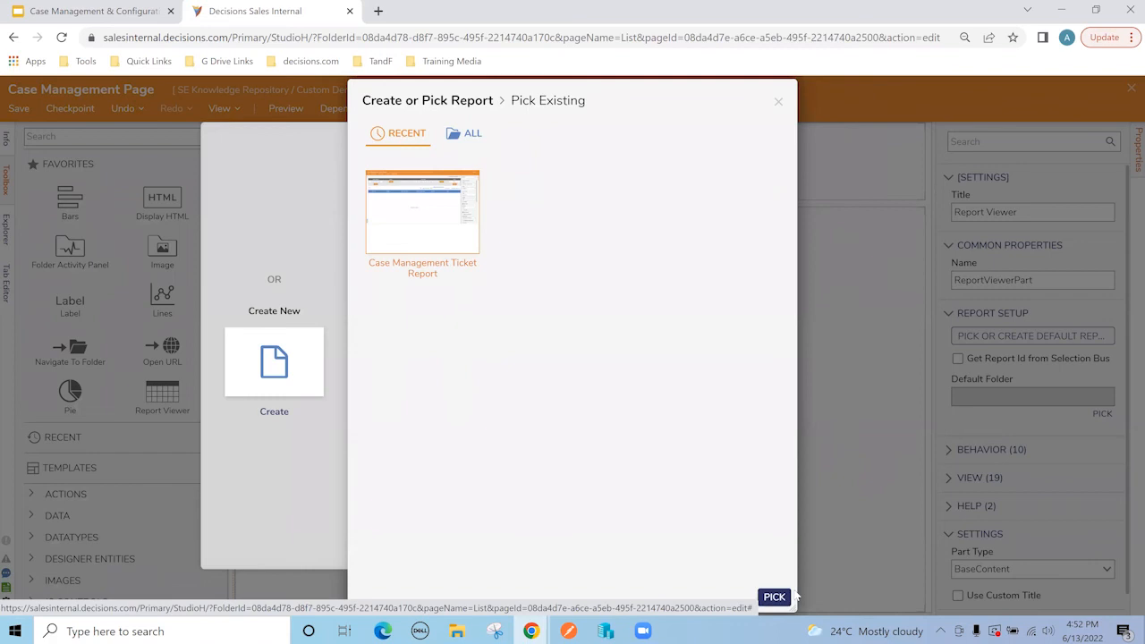
pyautogui.click(773, 597)
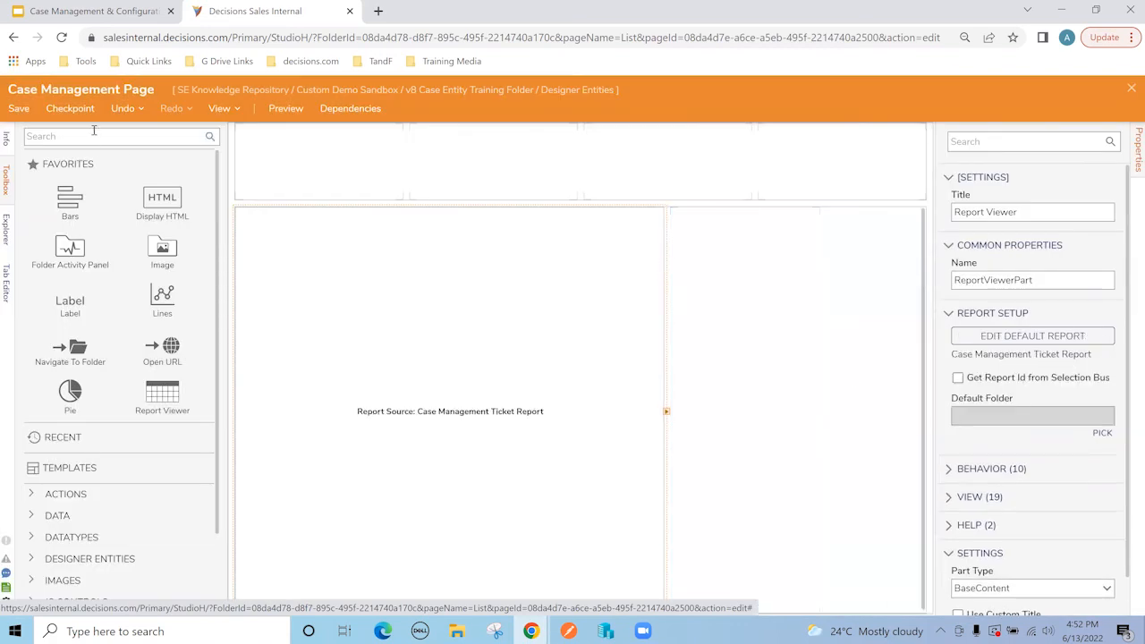
pyautogui.click(96, 135)
pyautogui.write('audit')
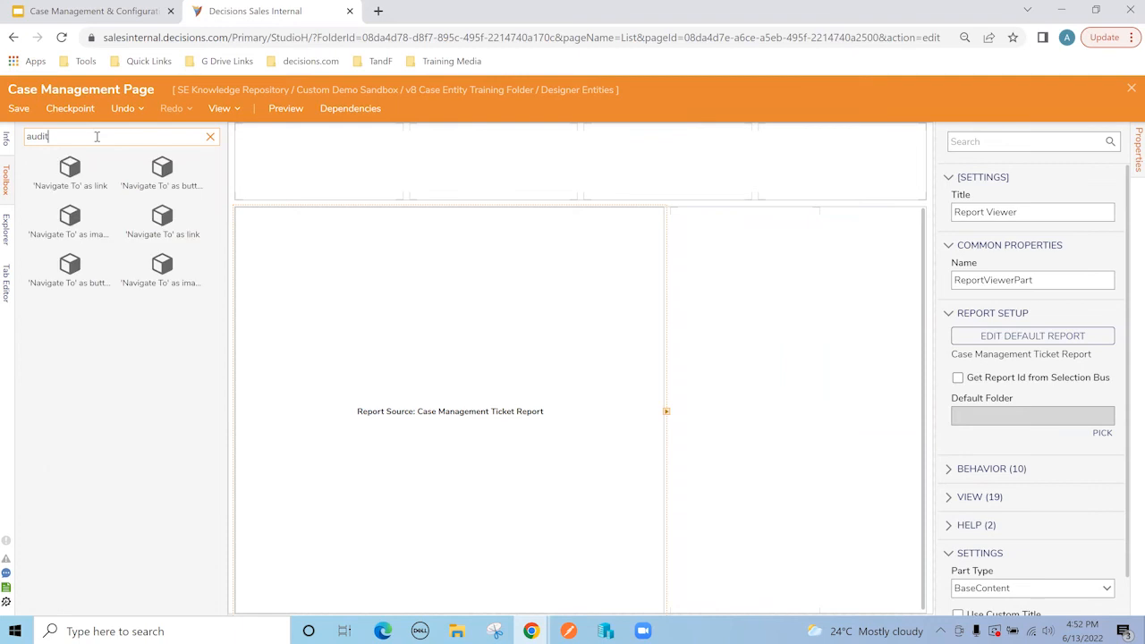
pyautogui.press('BackSpace')
pyautogui.press('BackSpace')
pyautogui.press('BackSpace')
pyautogui.press('BackSpace')
pyautogui.press('BackSpace')
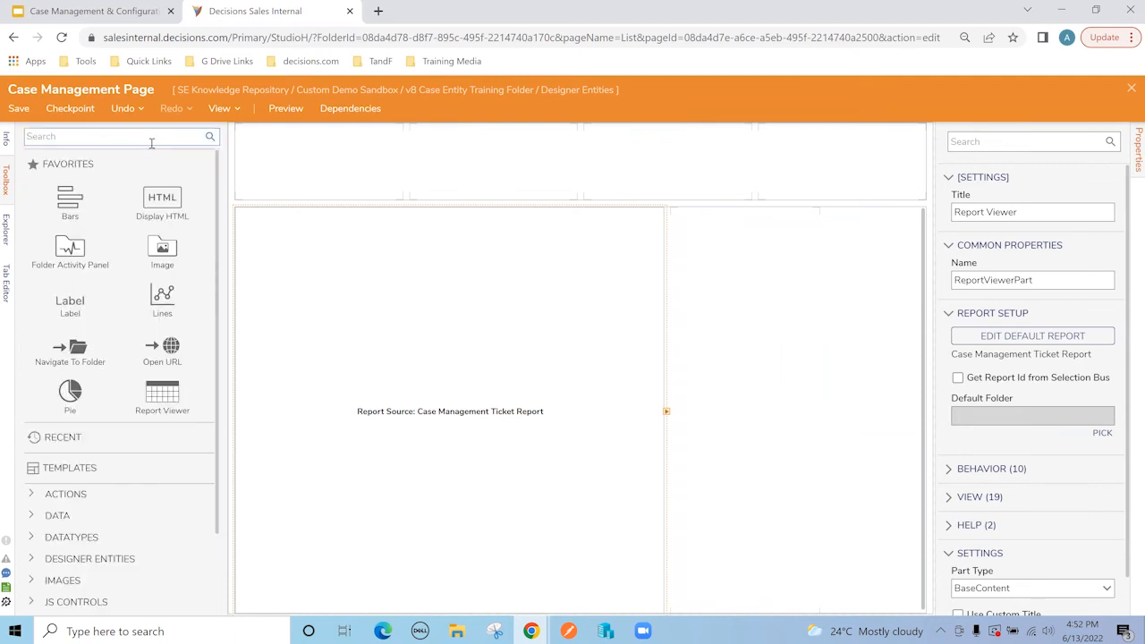
pyautogui.moveTo(69, 251); pyautogui.dragTo(739, 364)
# Step: Have the Folder Activity Panel take its folder id from selection bus FID, then close the designer
pyautogui.rightClick(741, 359)
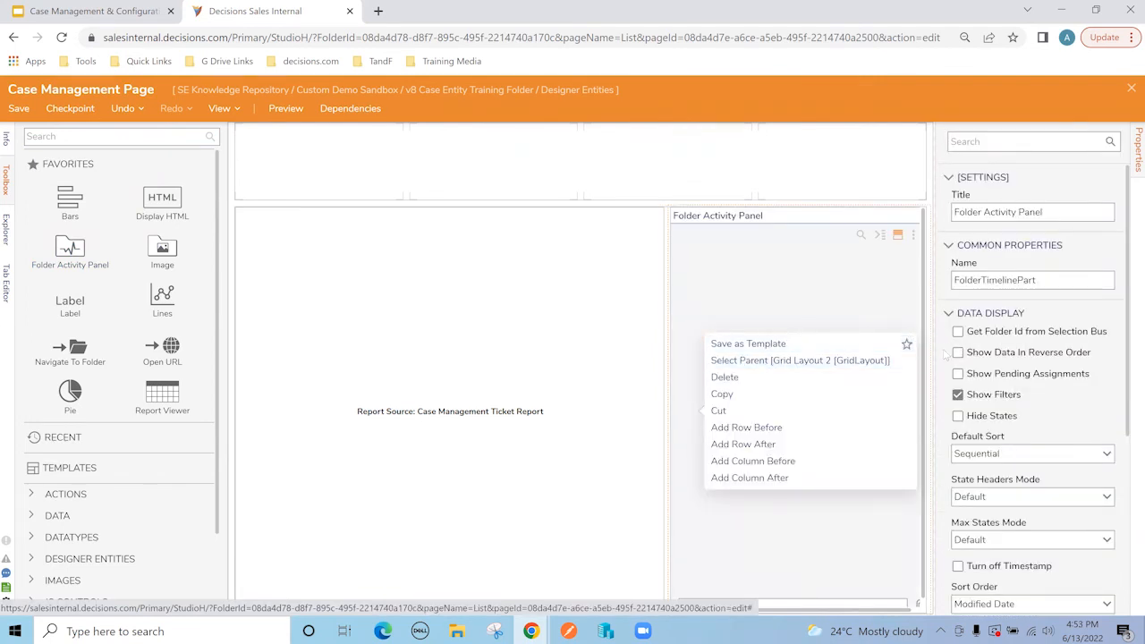
pyautogui.scroll(-3, 944, 355)
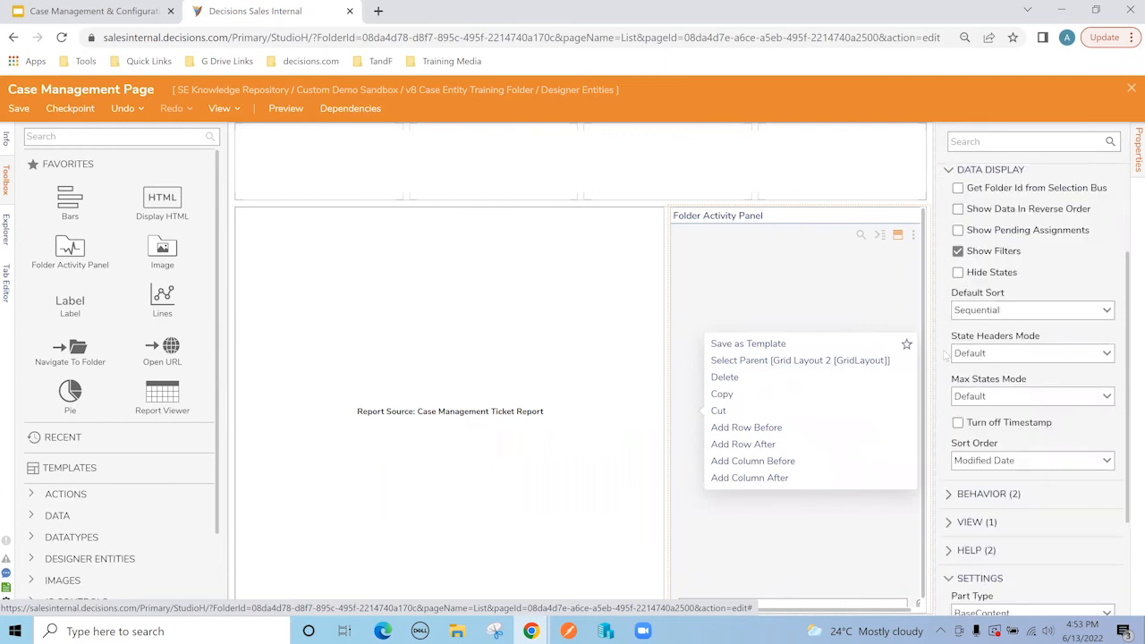
pyautogui.scroll(-2, 944, 355)
pyautogui.scroll(3, 943, 355)
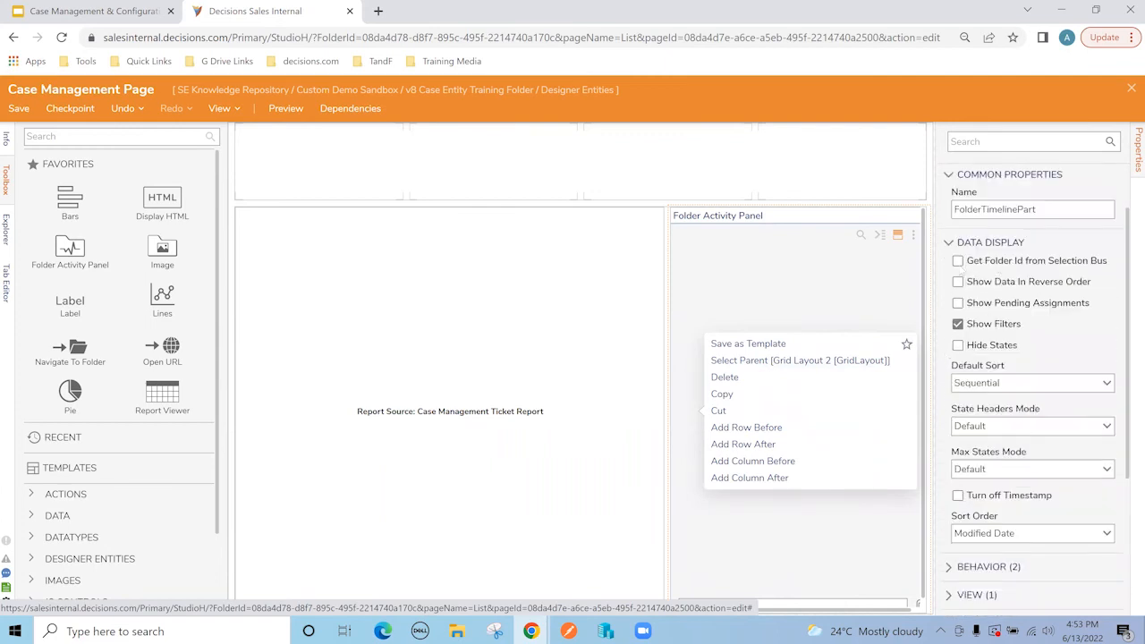
pyautogui.click(958, 260)
pyautogui.click(1017, 297)
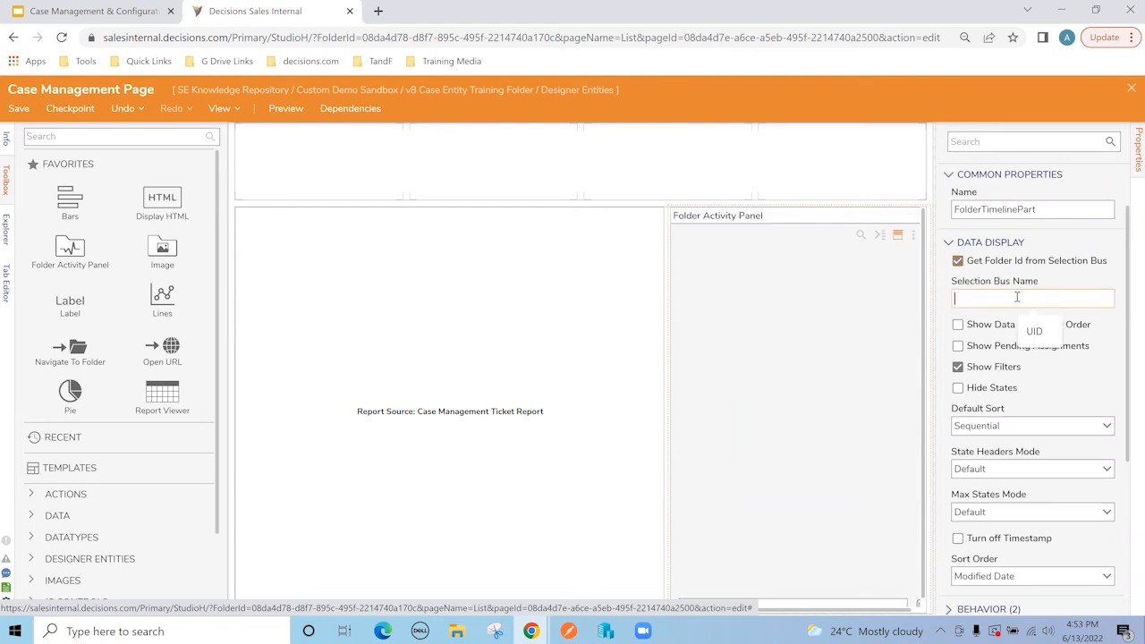
pyautogui.write('FID')
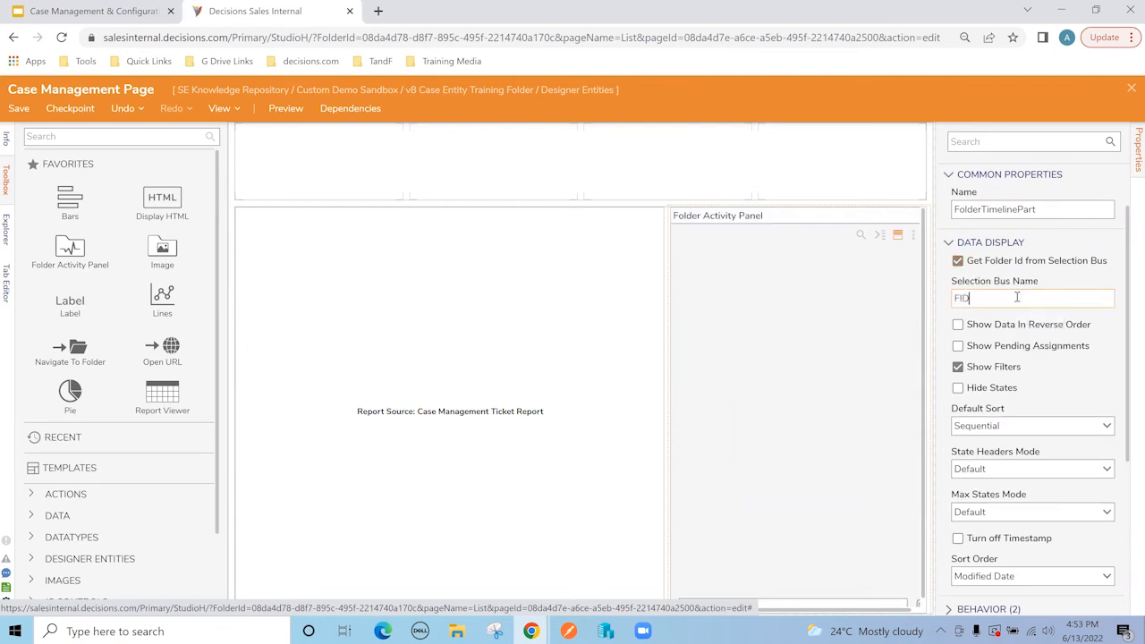
pyautogui.click(1132, 89)
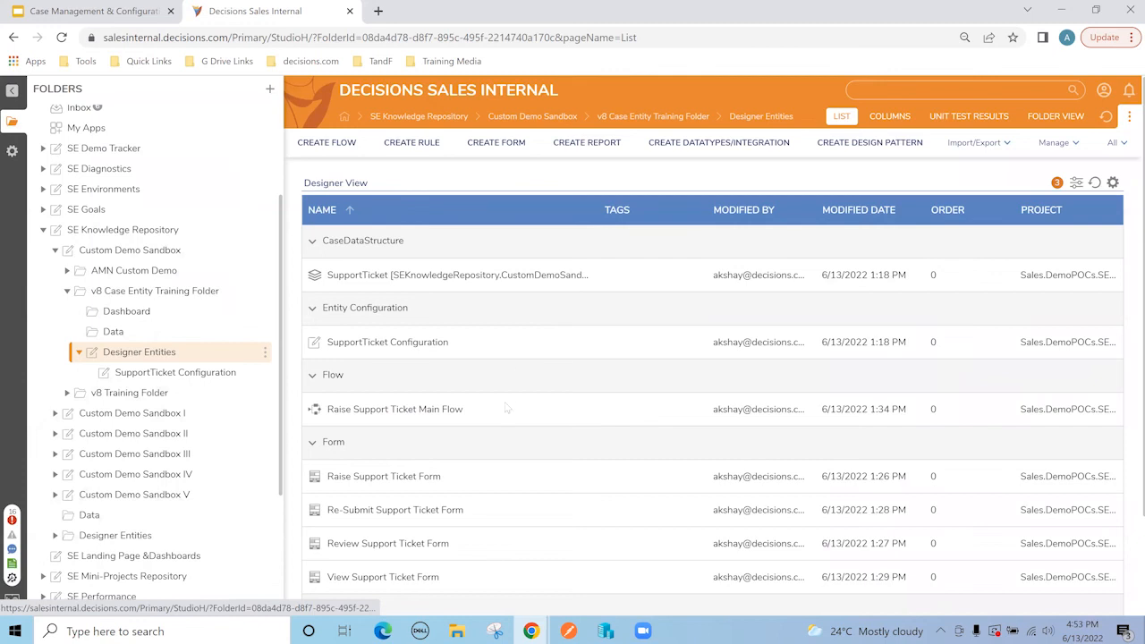
# Step: Add a new page named 'Support Ticket Dashboard' to the Dashboard folder
pyautogui.click(131, 313)
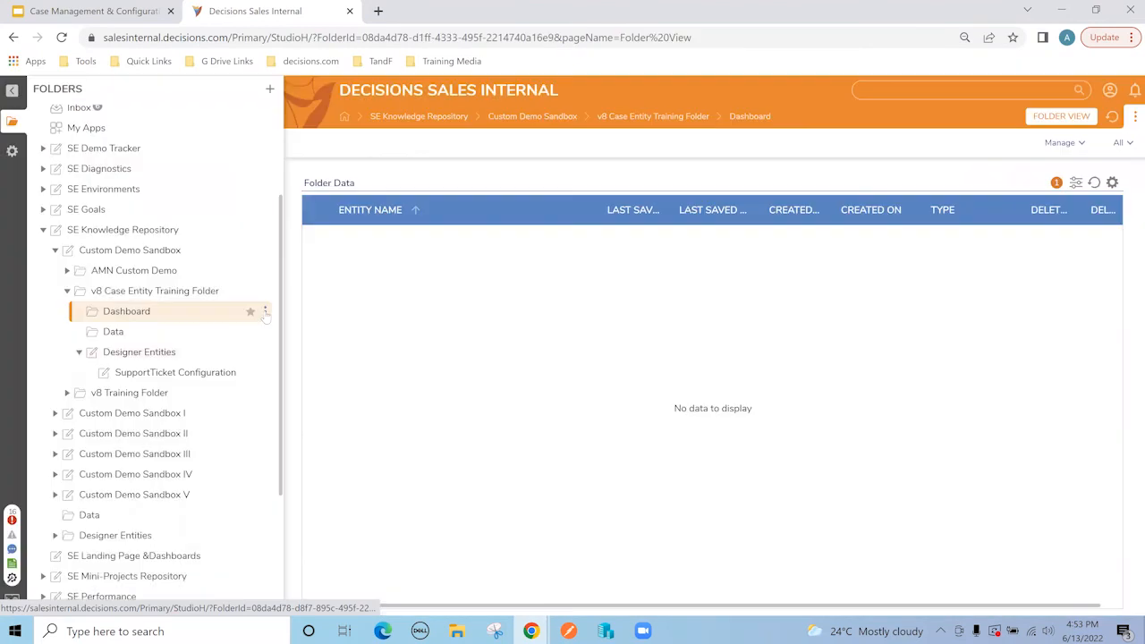
pyautogui.click(265, 311)
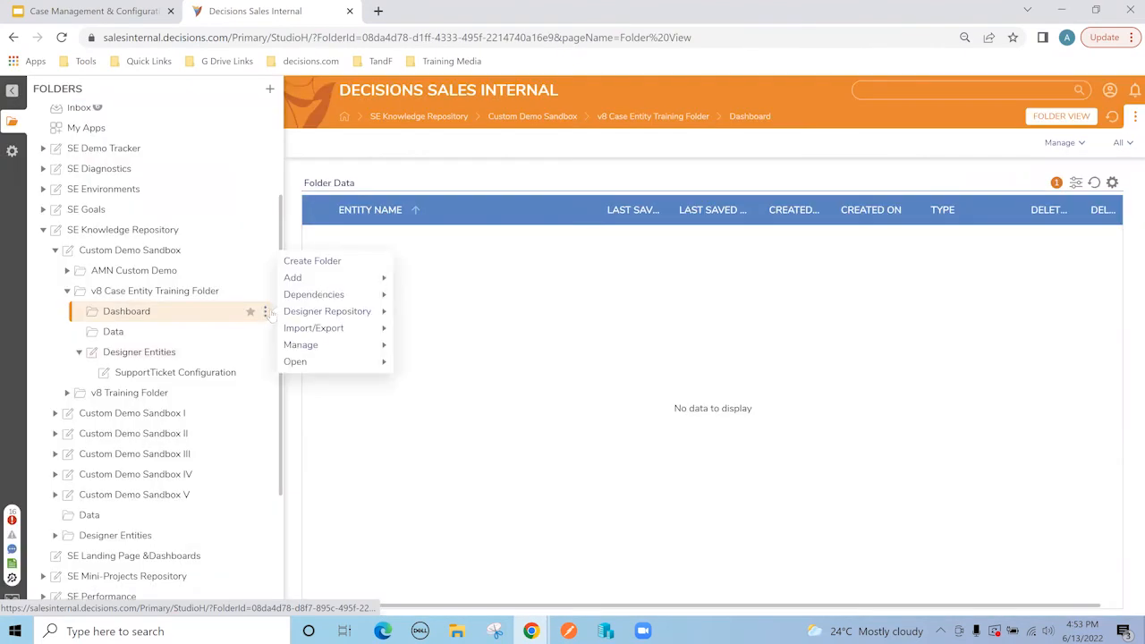
pyautogui.moveTo(322, 281)
pyautogui.moveTo(328, 331)
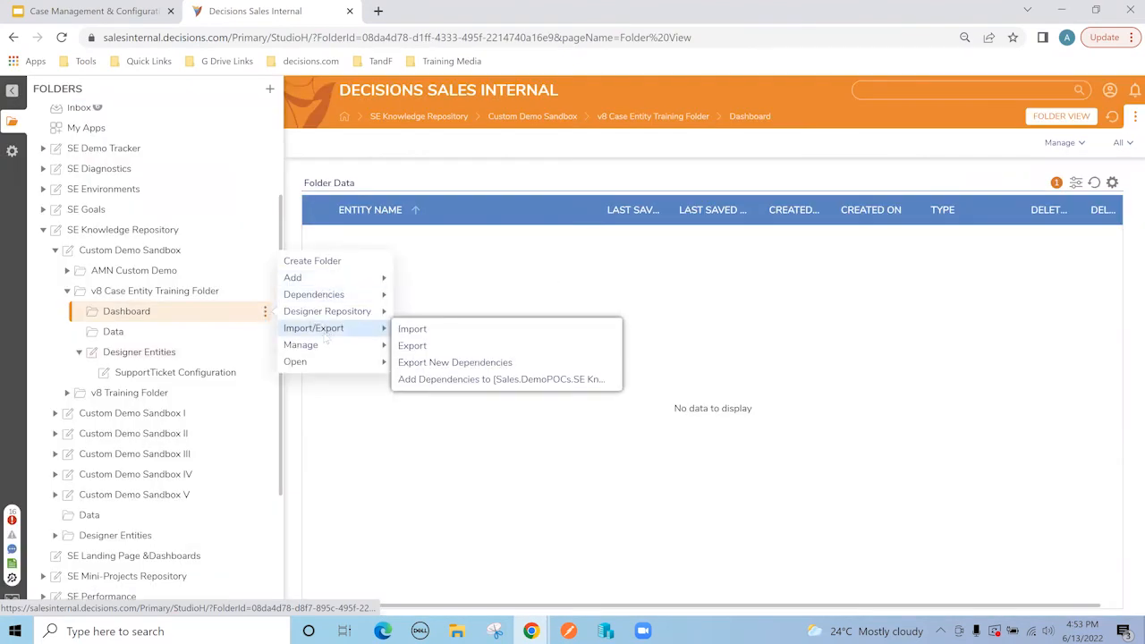
pyautogui.moveTo(381, 347)
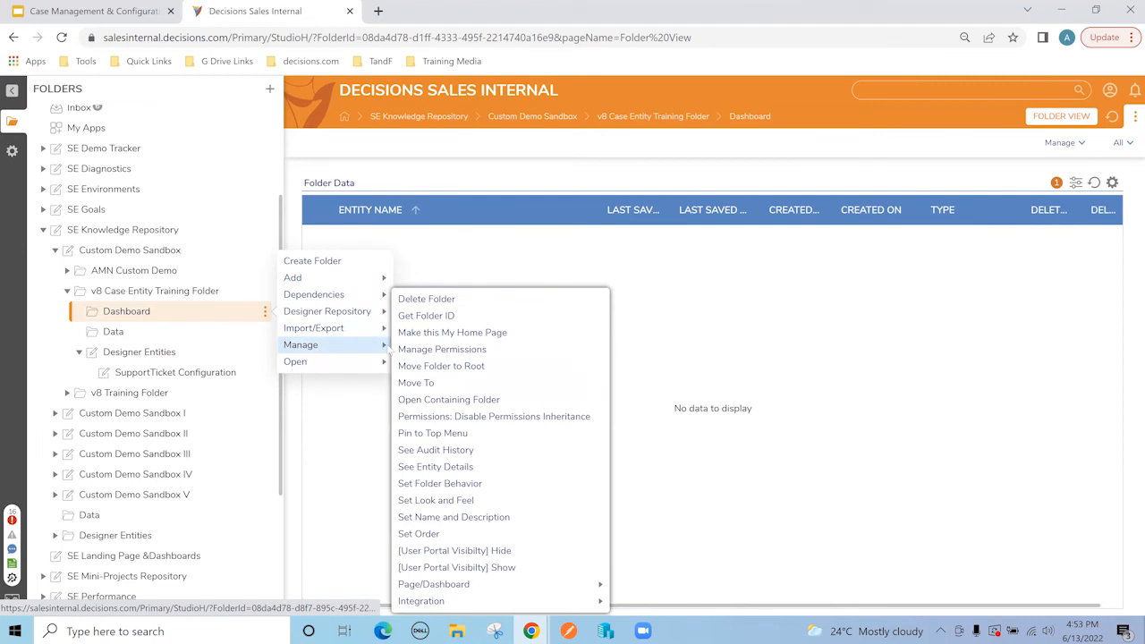
pyautogui.moveTo(490, 586)
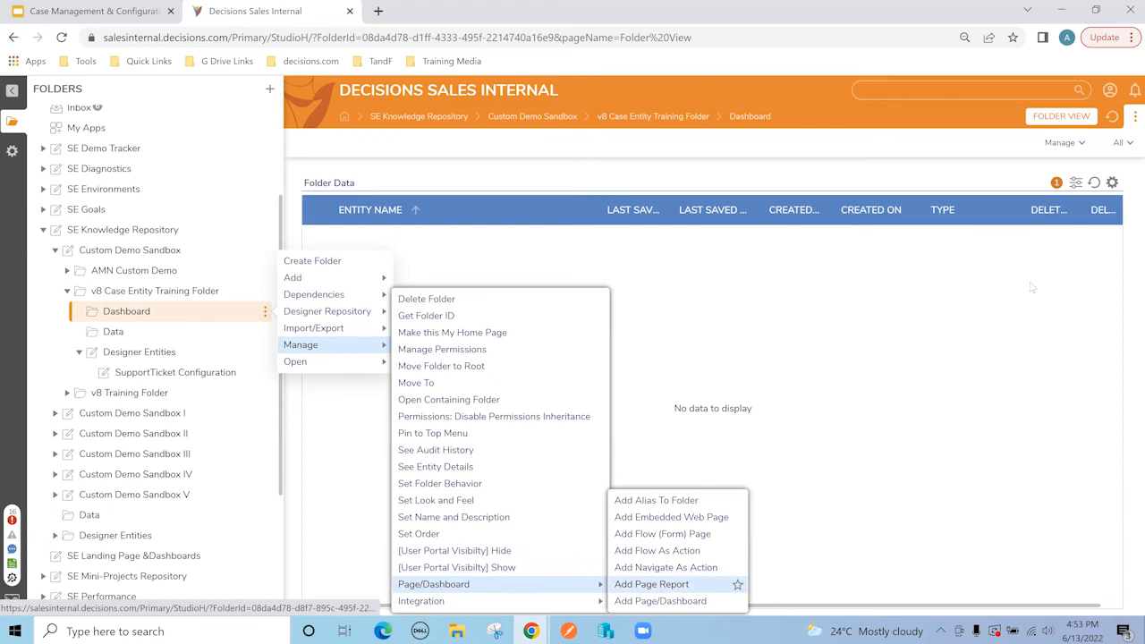
pyautogui.click(662, 601)
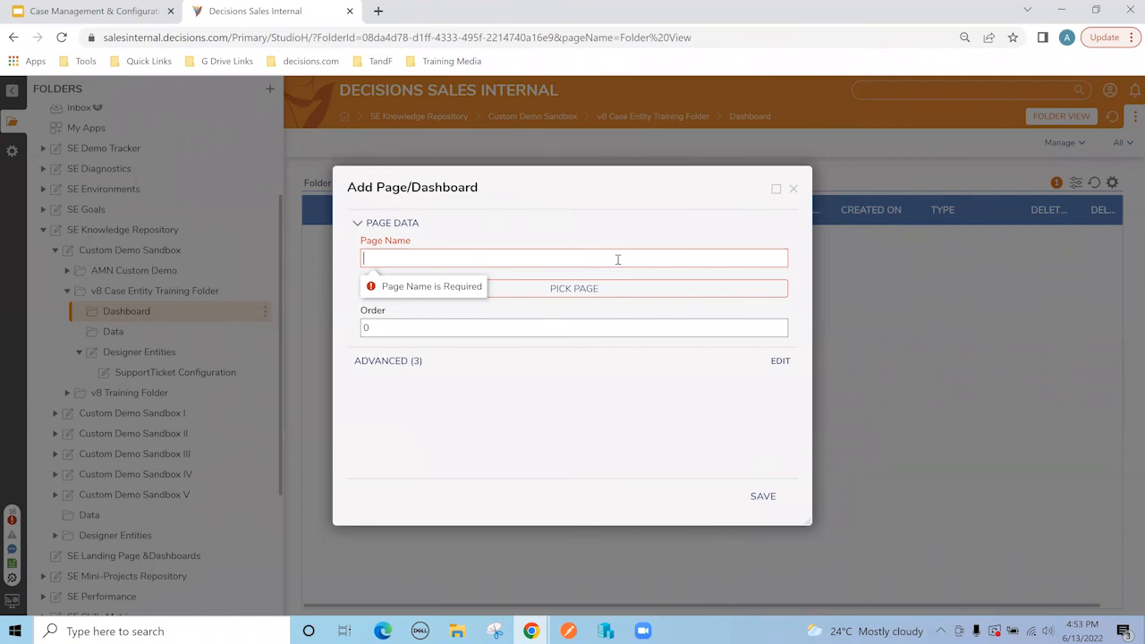
pyautogui.write('Support Ticket Dashboard')
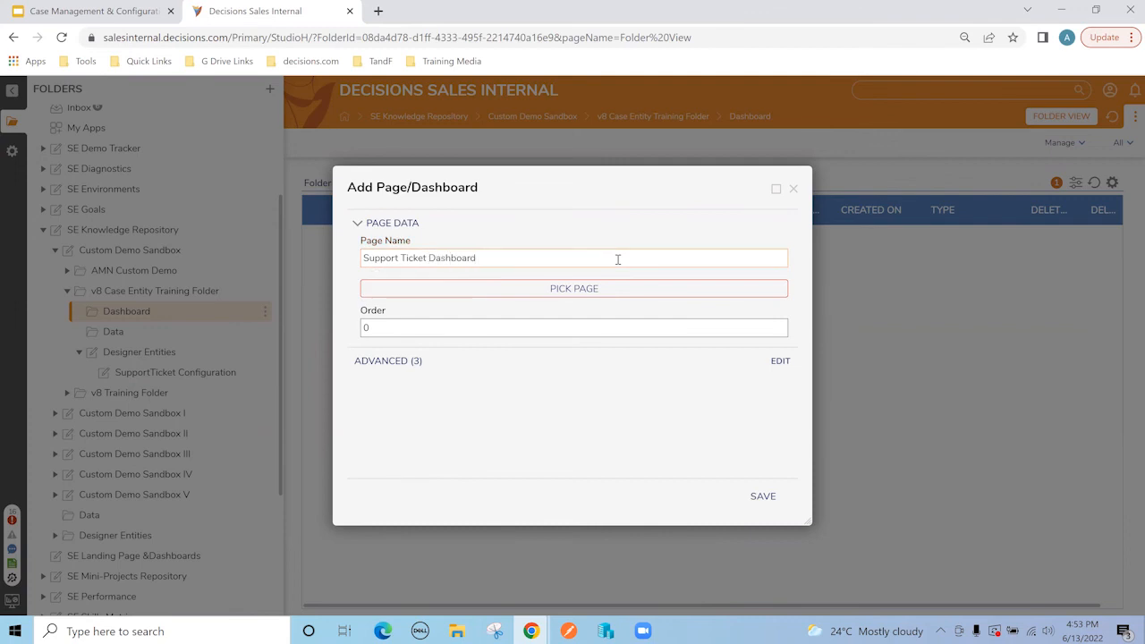
# Step: Pick Case Management Page as its page, save it, and return to Designer Entities
pyautogui.click(573, 288)
pyautogui.click(422, 212)
pyautogui.click(775, 597)
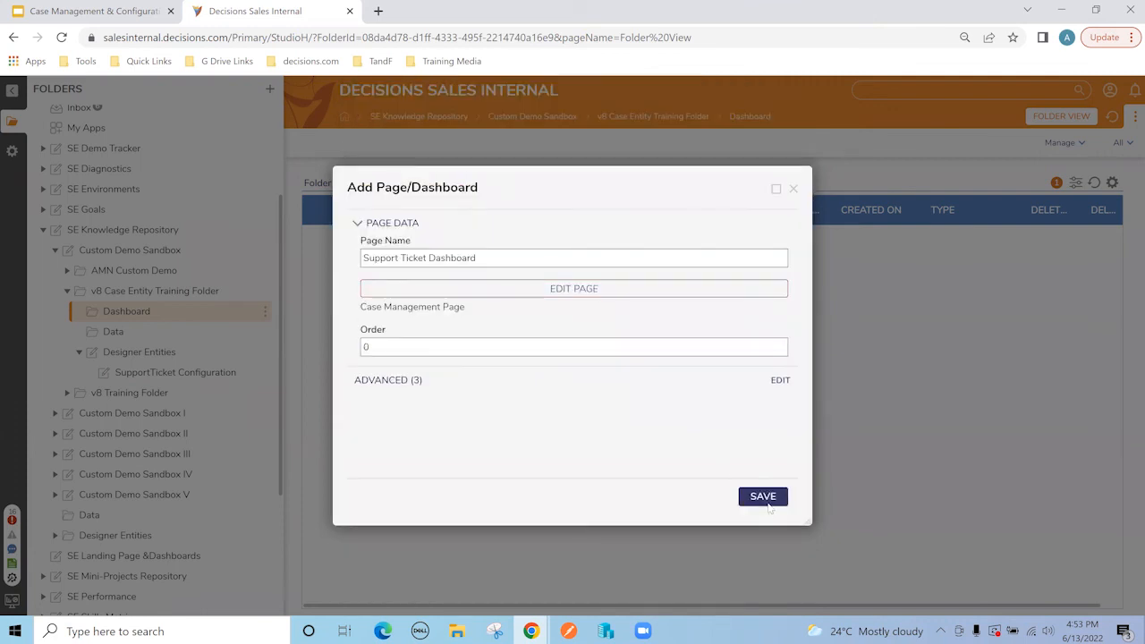
pyautogui.click(766, 500)
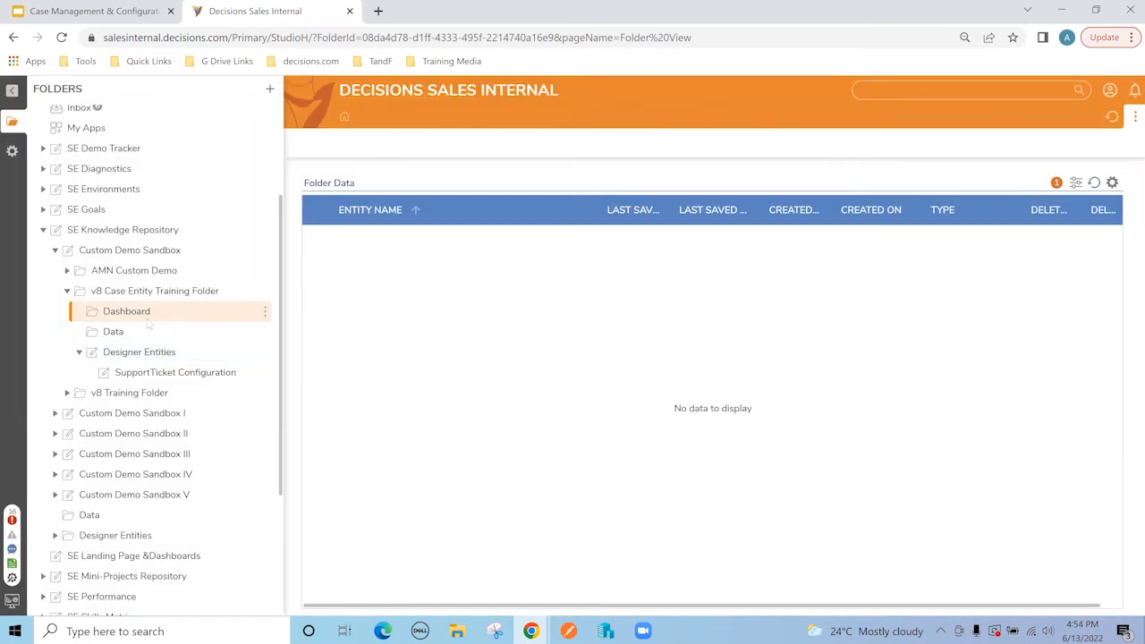
pyautogui.click(142, 311)
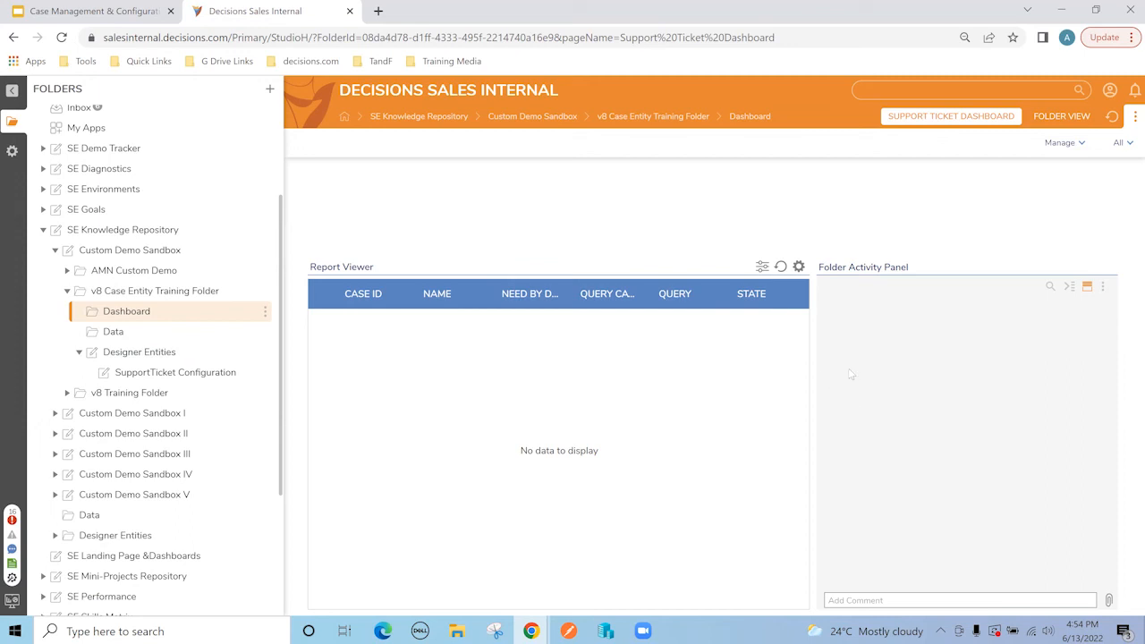
pyautogui.click(139, 357)
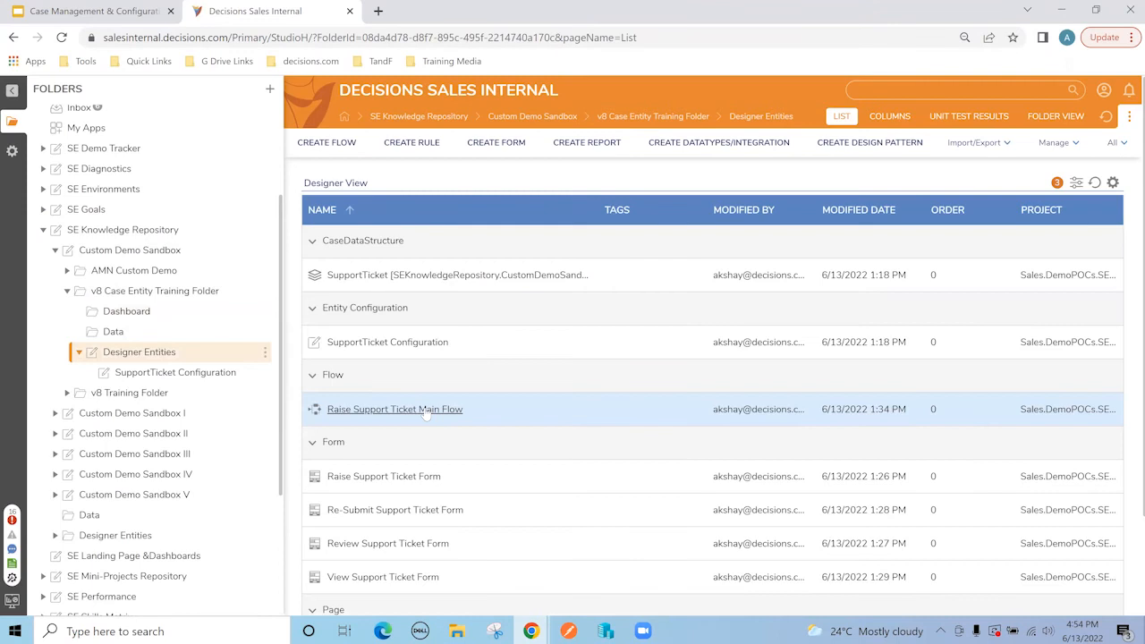
# Step: Run Raise Support Ticket Main Flow and enter the requester's name
pyautogui.rightClick(429, 410)
pyautogui.click(465, 242)
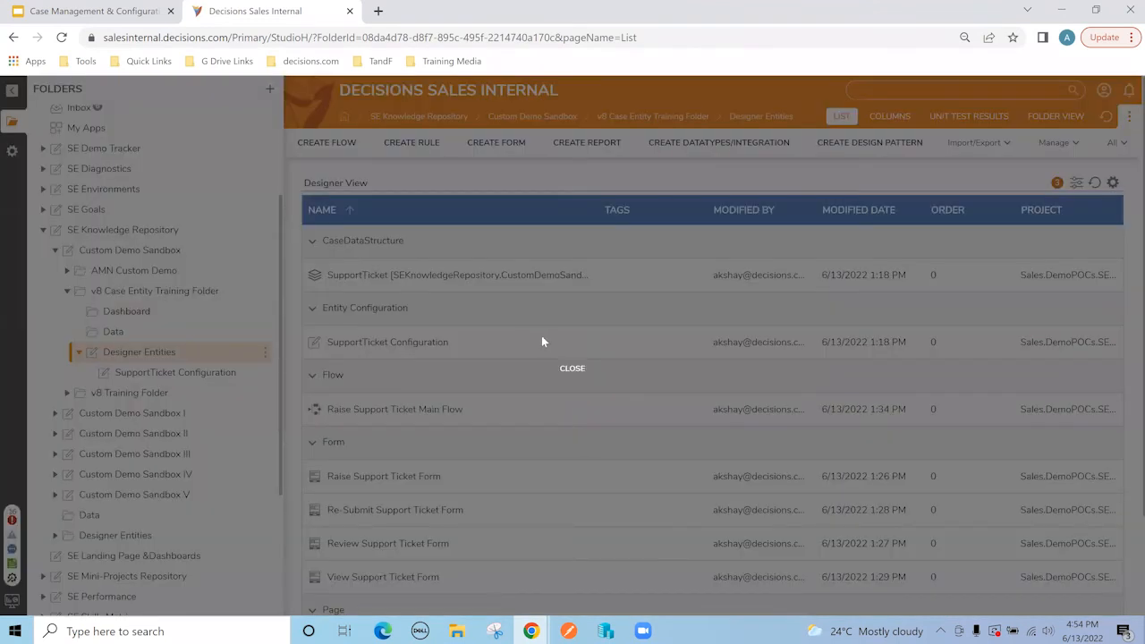
pyautogui.click(433, 161)
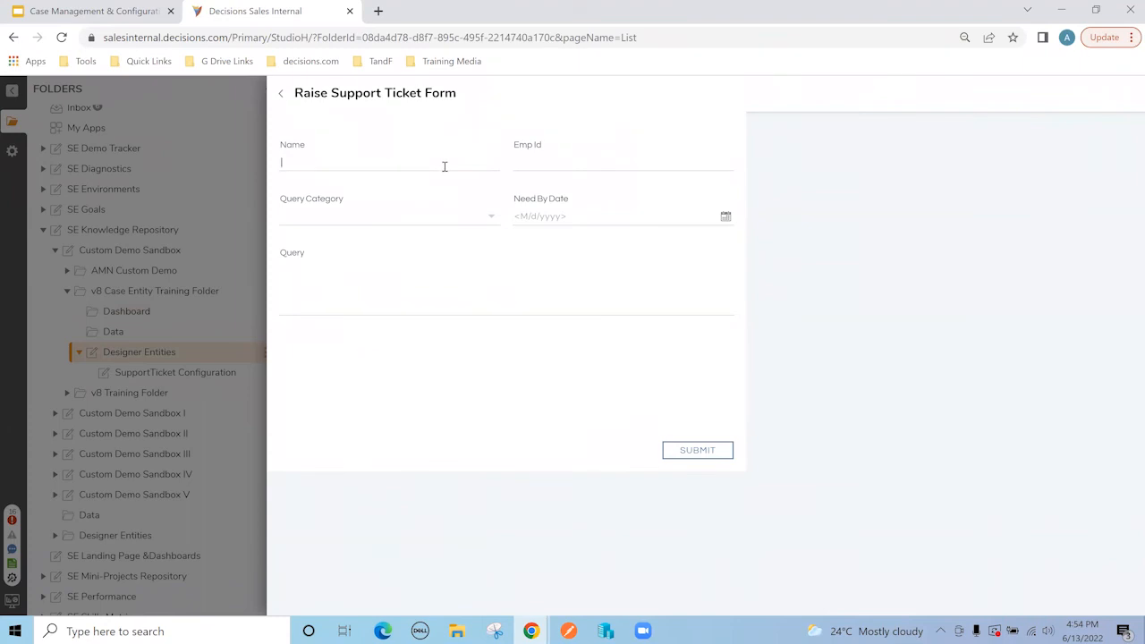
pyautogui.write('Jamie')
pyautogui.write('A123')
# Step: Set category IT, need-by date 6/15/2022, query 'i need a laptop.', and submit the ticket
pyautogui.click(491, 216)
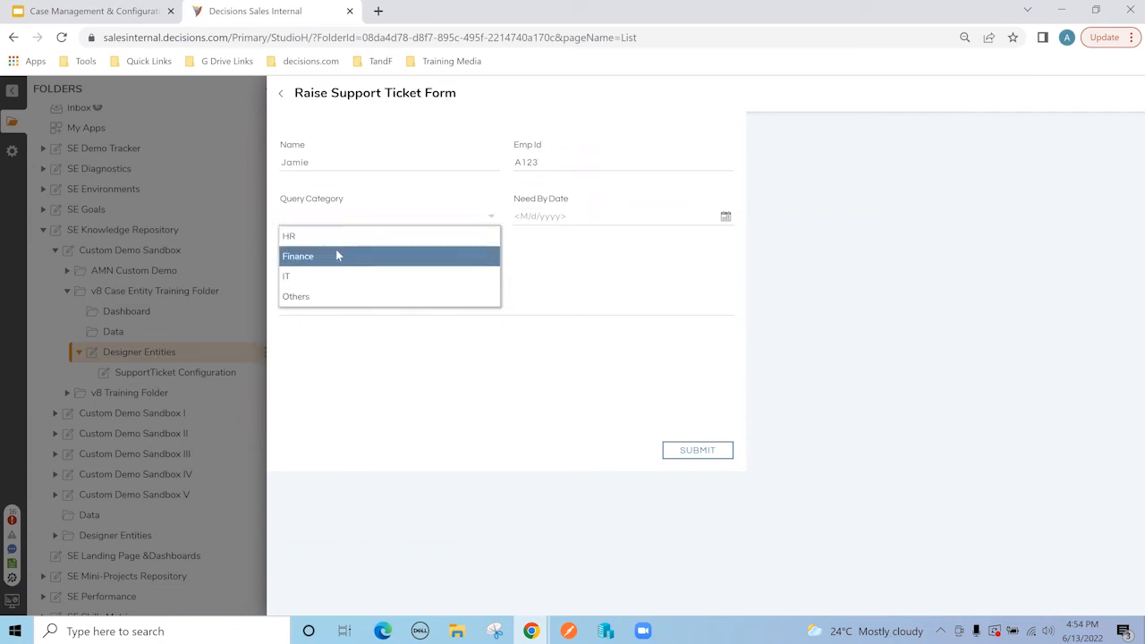
pyautogui.click(327, 275)
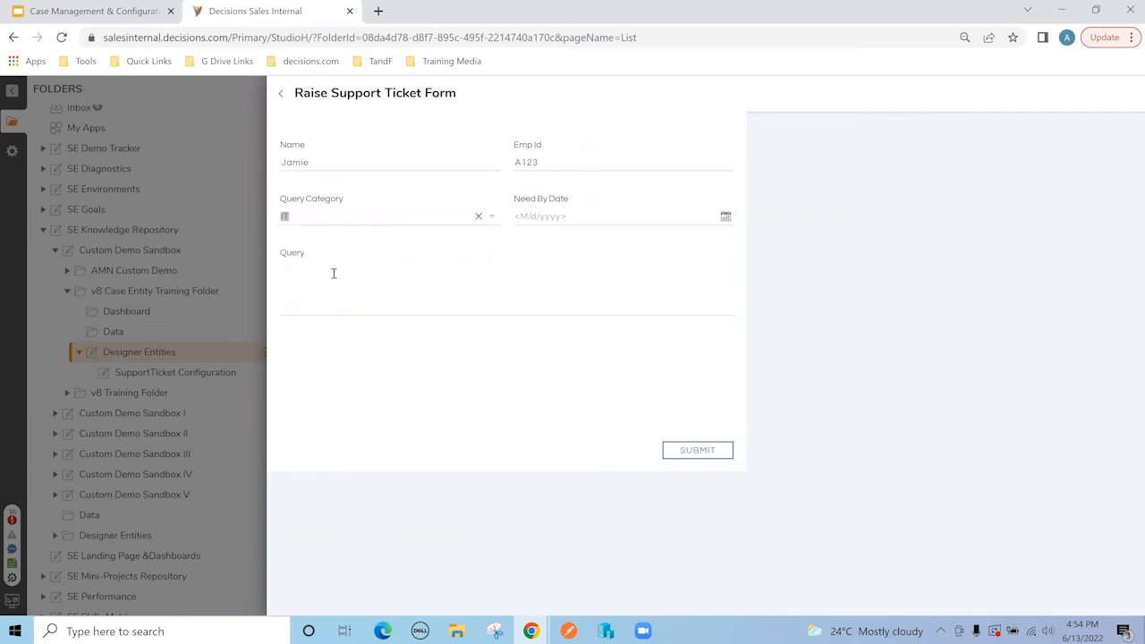
pyautogui.click(725, 217)
pyautogui.click(600, 332)
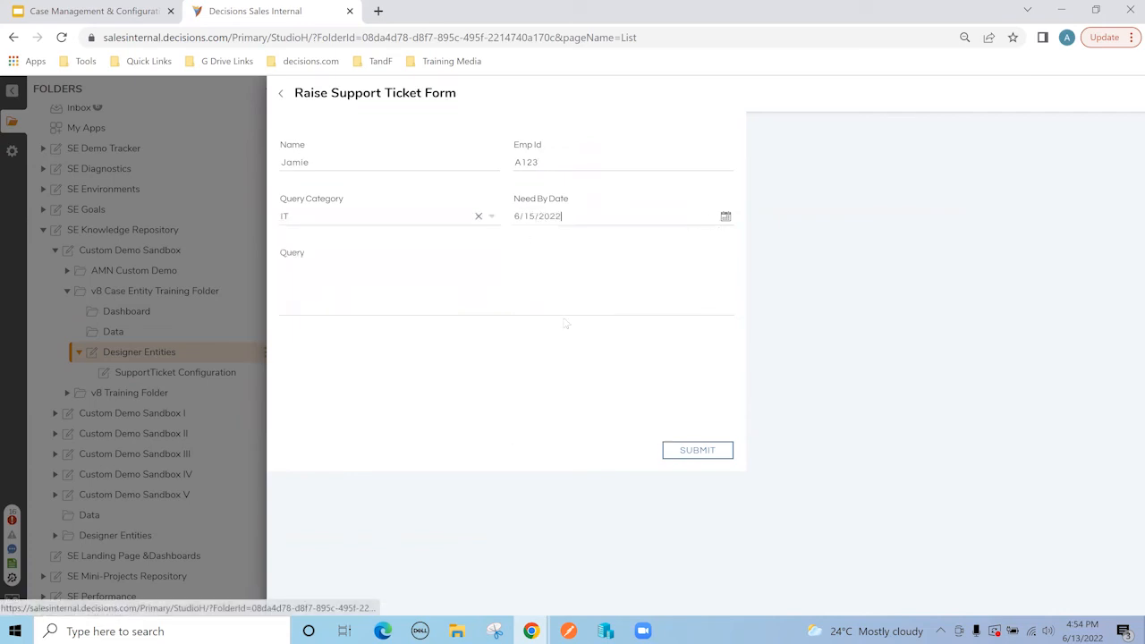
pyautogui.click(497, 295)
pyautogui.write('i need')
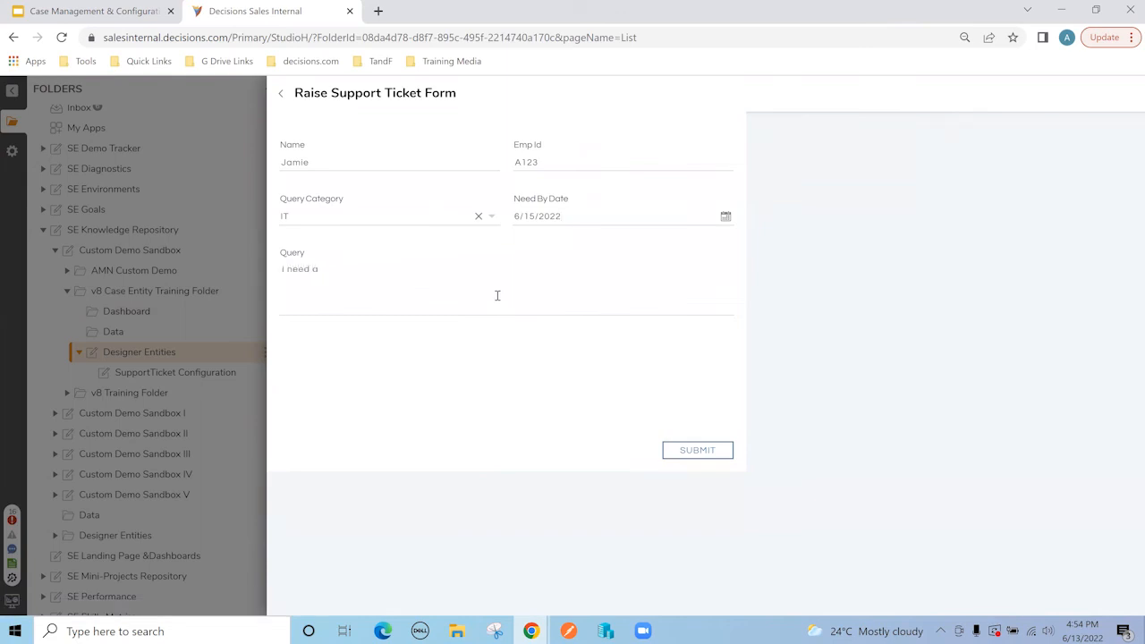
pyautogui.write(' a laptop.')
pyautogui.click(689, 452)
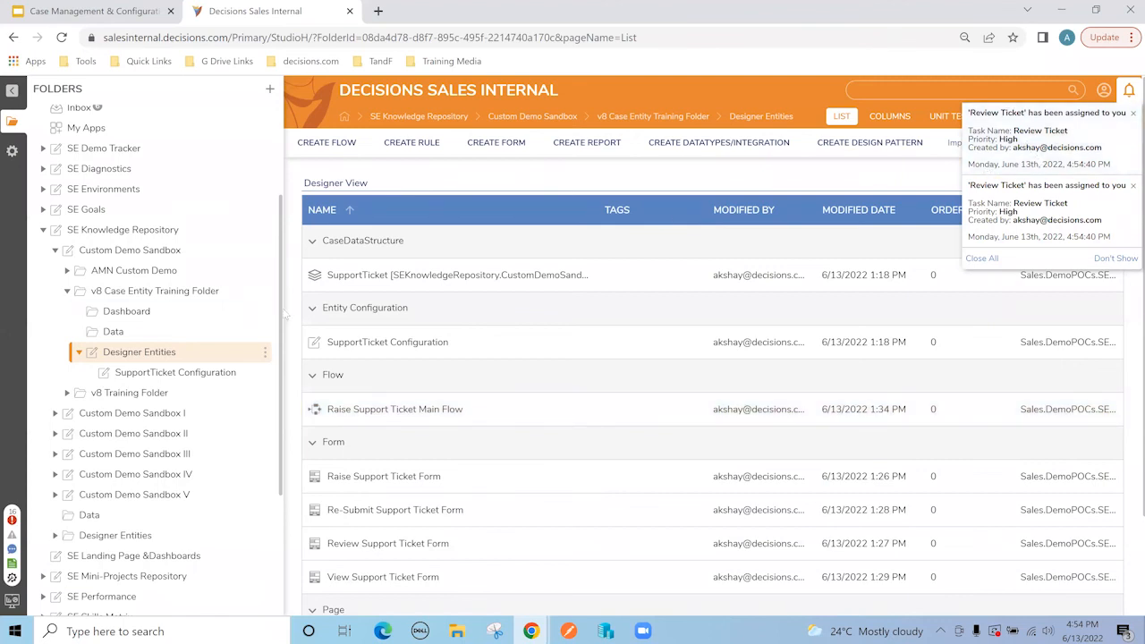
# Step: Show the Support Ticket Dashboard from the Dashboard folder with the Folders panel collapsed
pyautogui.click(150, 313)
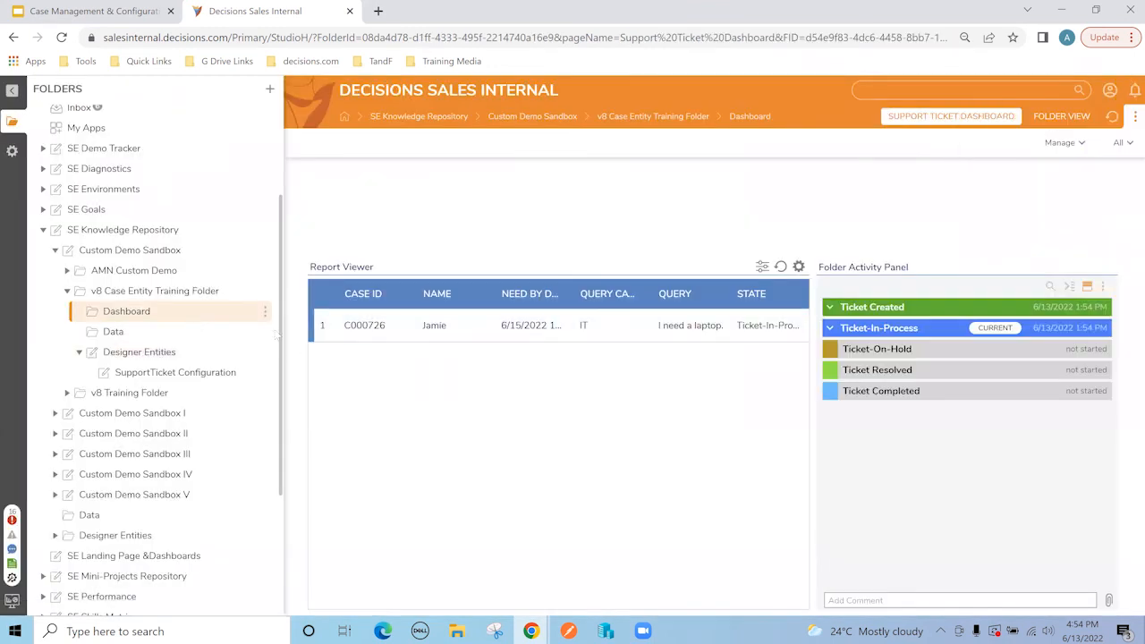
pyautogui.click(12, 90)
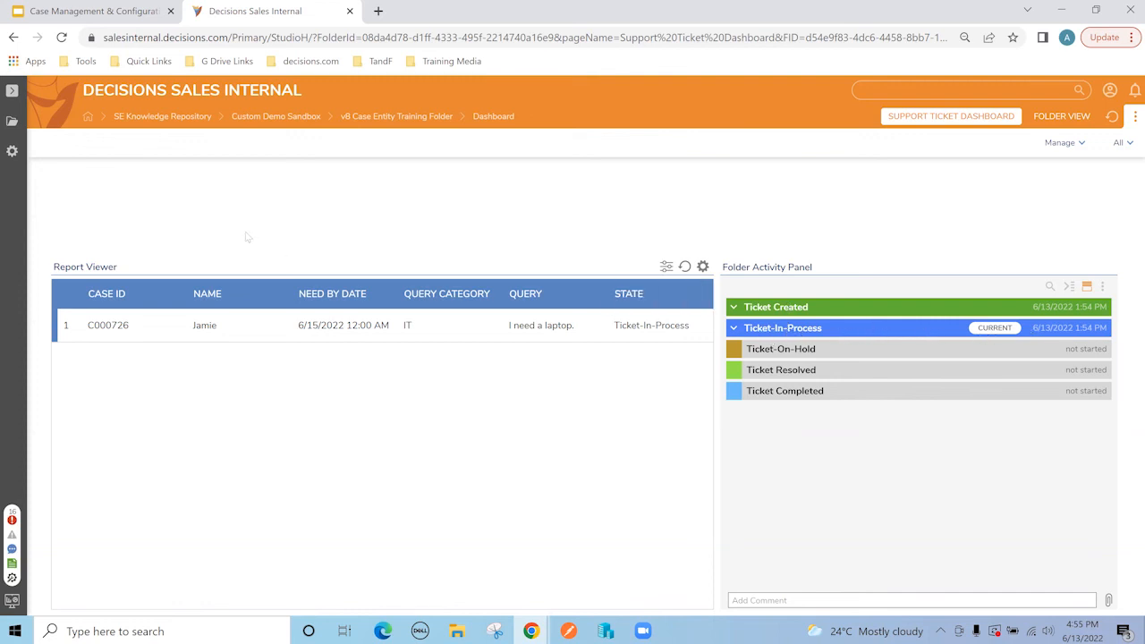
# Step: Expand the Folders panel to bring up the Inbox with the two Review Ticket tasks
pyautogui.click(12, 90)
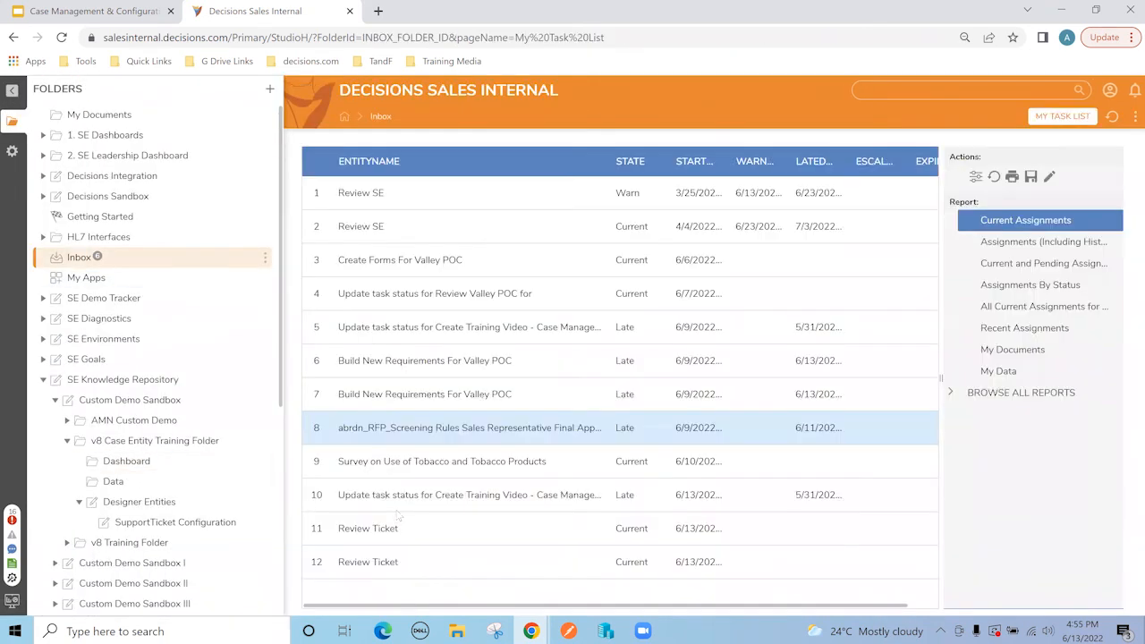
# Step: Review the newest ticket task, comment 'Which laptop they want' and put it on hold
pyautogui.click(394, 559)
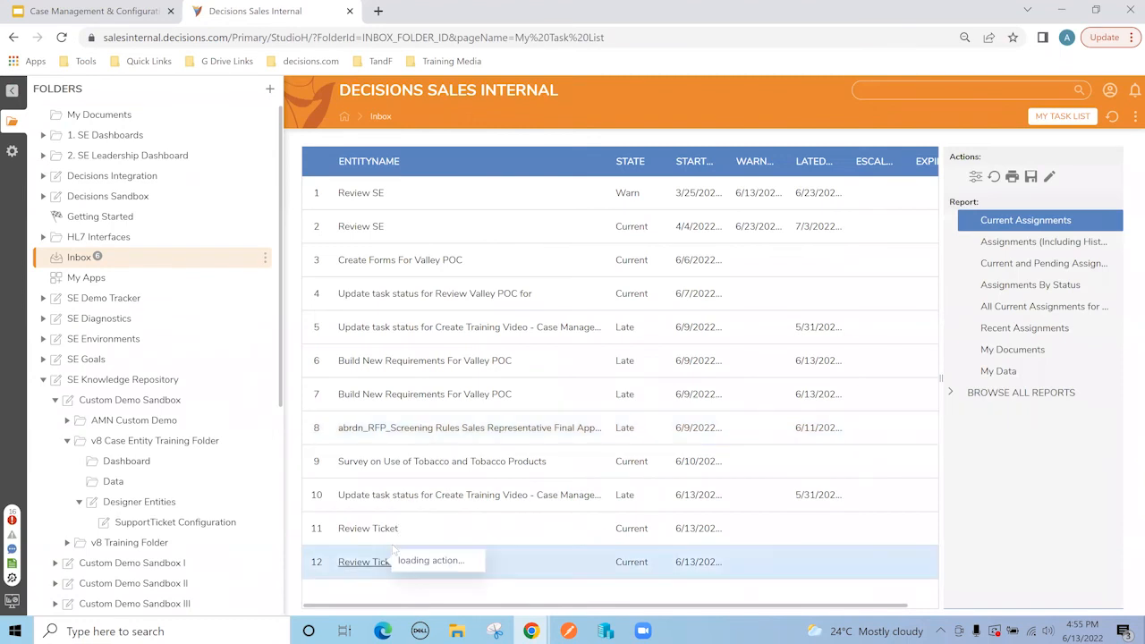
pyautogui.click(434, 449)
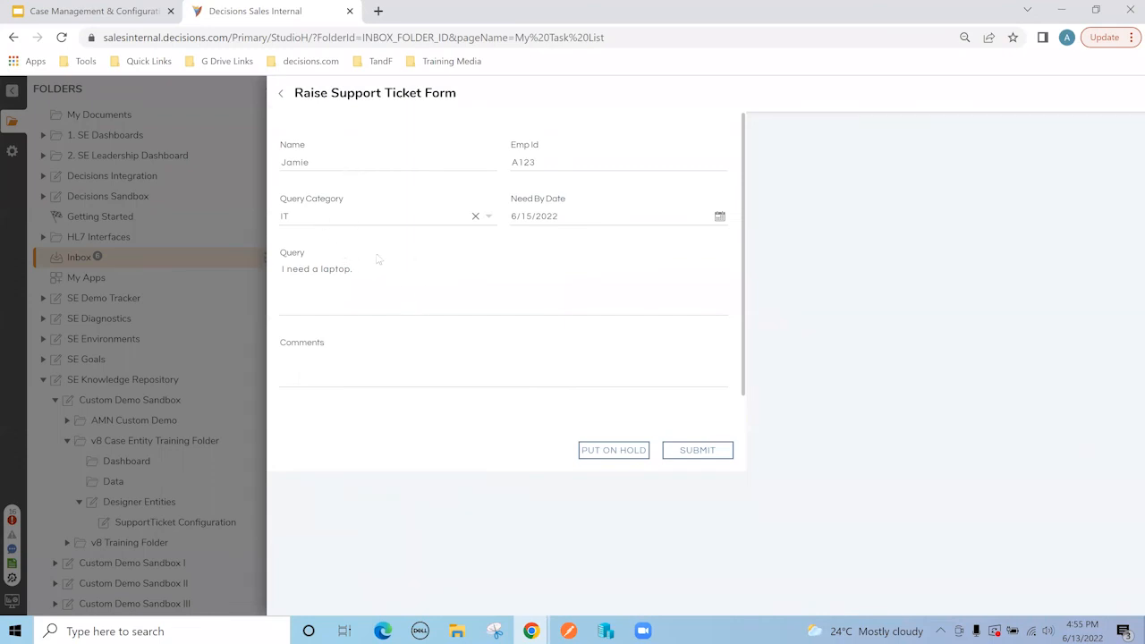
pyautogui.click(360, 364)
pyautogui.write('They nee')
pyautogui.hotkey('ctrl', 'BackSpace')
pyautogui.hotkey('ctrl', 'BackSpace')
pyautogui.write('Which')
pyautogui.write('aptop they want')
pyautogui.click(608, 454)
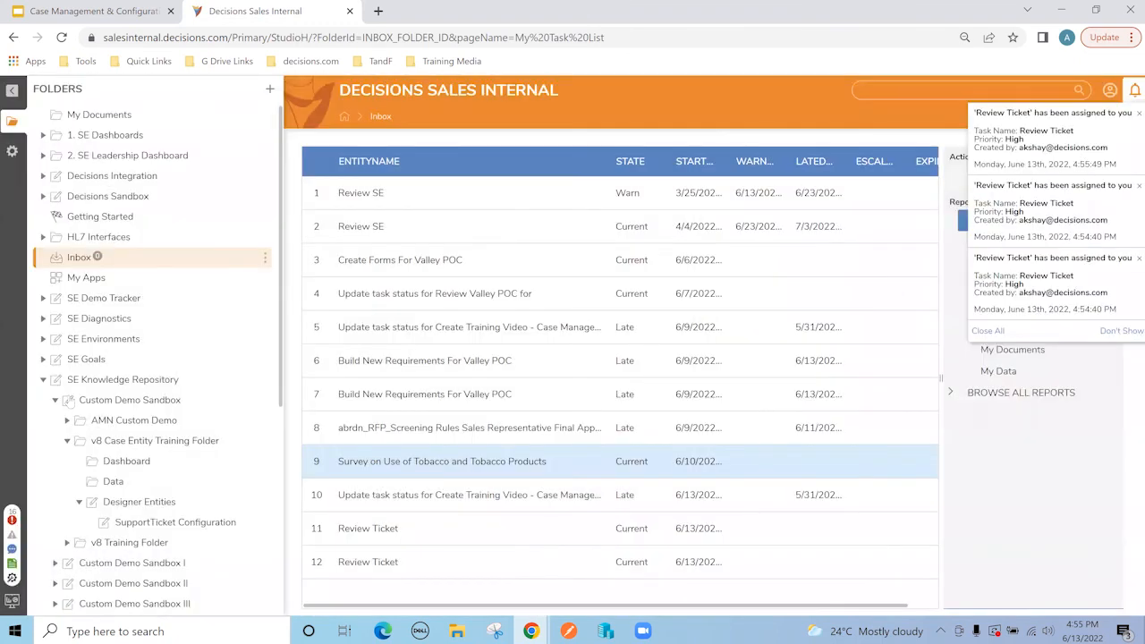
# Step: Show the Support Ticket Dashboard full-width, with case C000726 back in Ticket Created
pyautogui.click(132, 461)
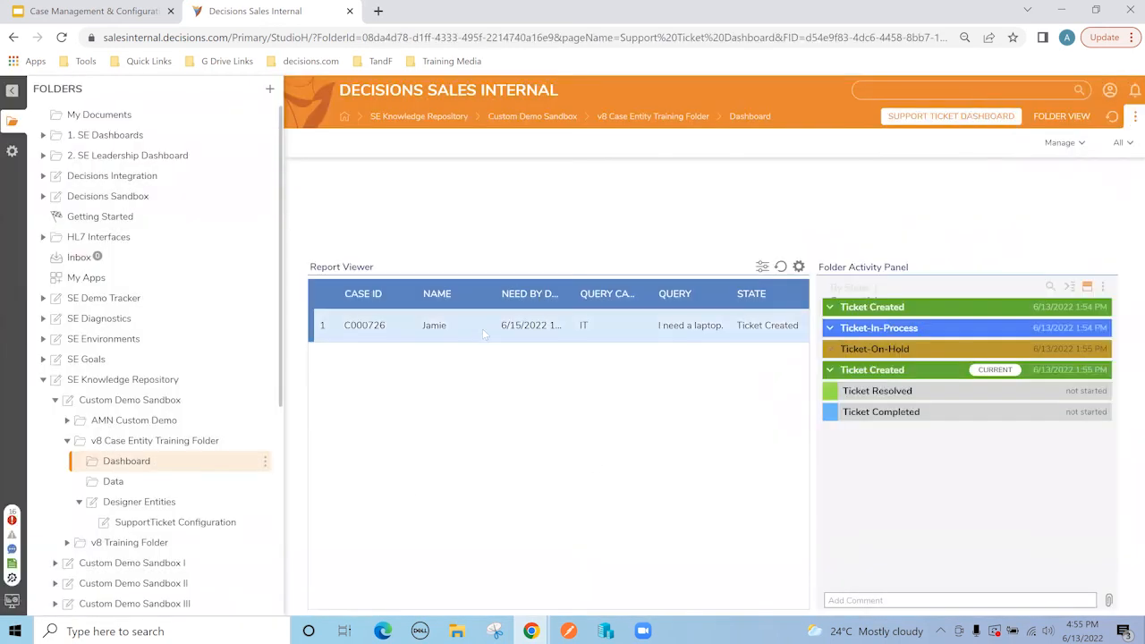
pyautogui.click(12, 91)
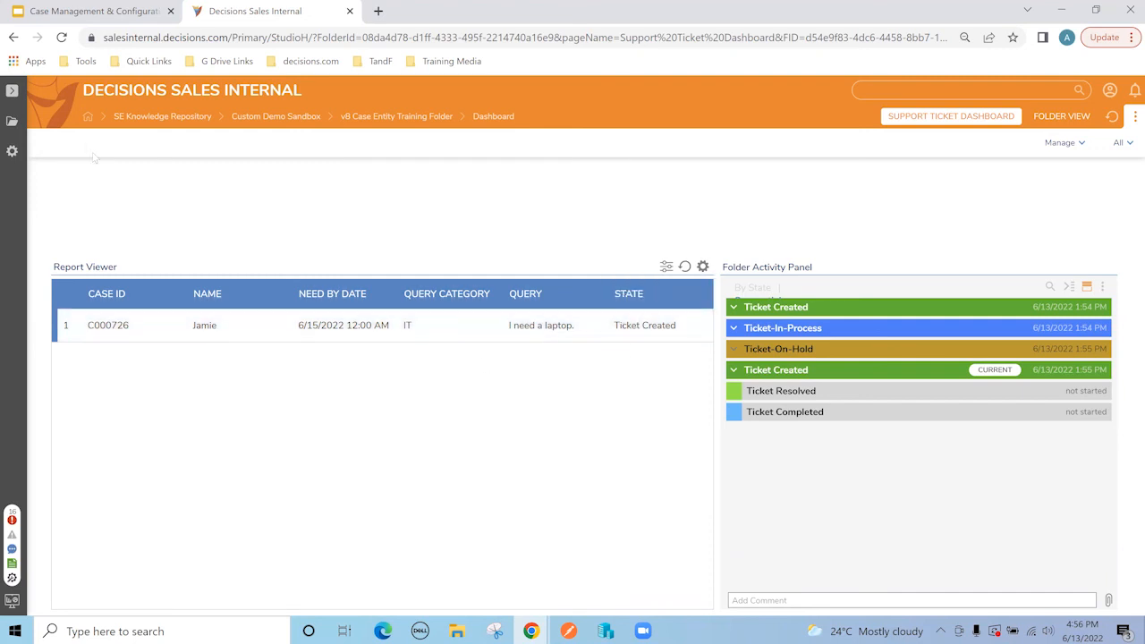
# Step: Open the returned ticket and change its query to 'I need a laptop - Dell inspiron.'
pyautogui.click(12, 92)
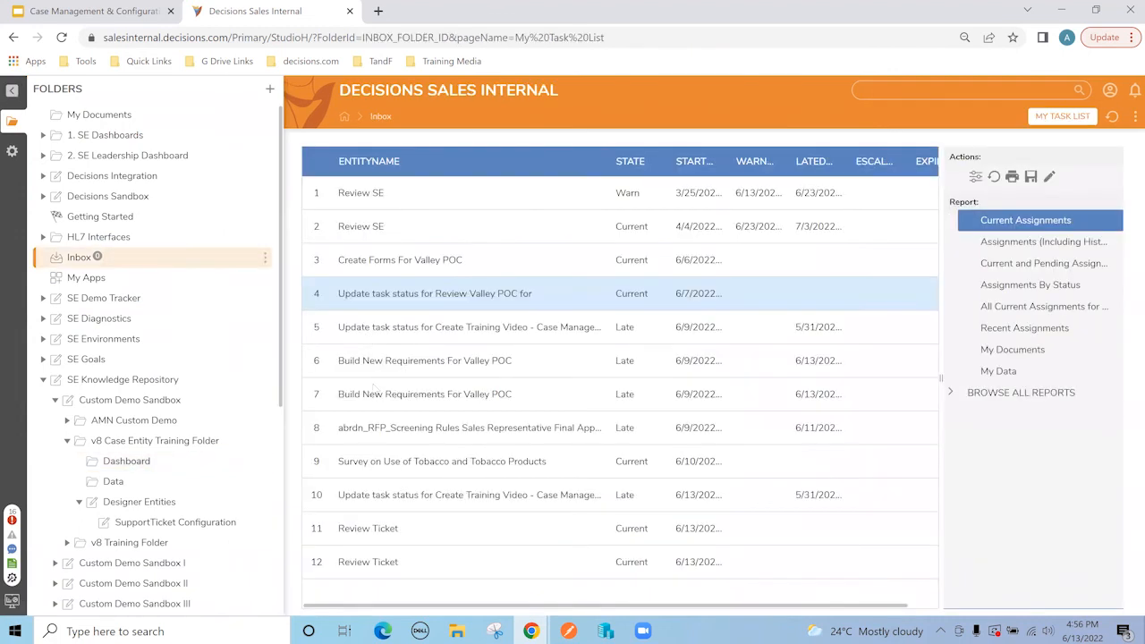
pyautogui.rightClick(418, 524)
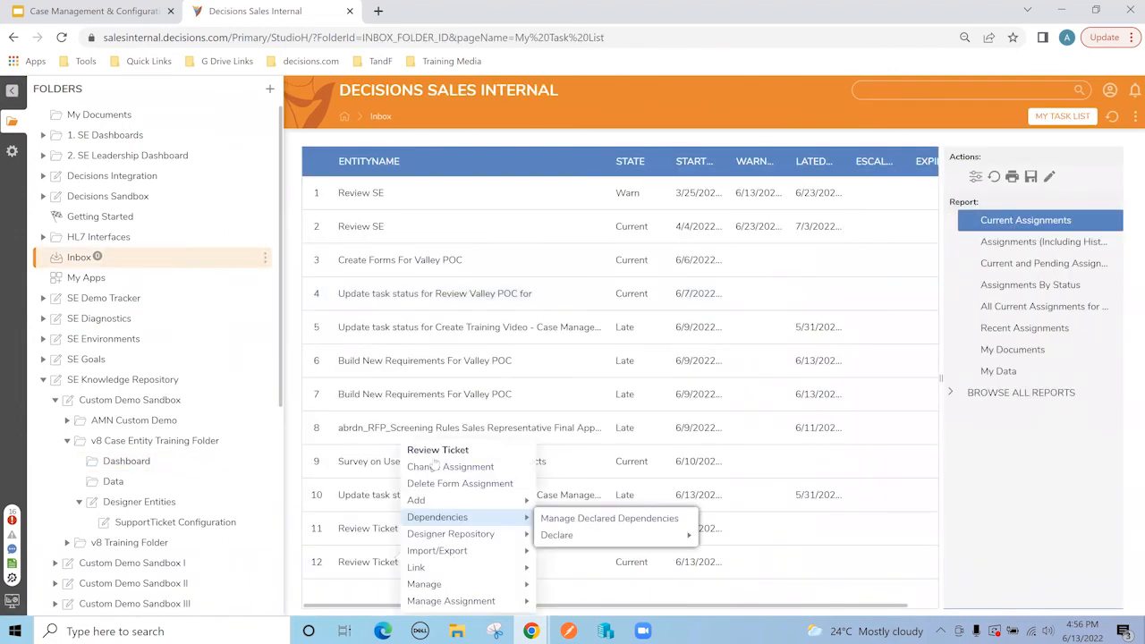
pyautogui.click(436, 465)
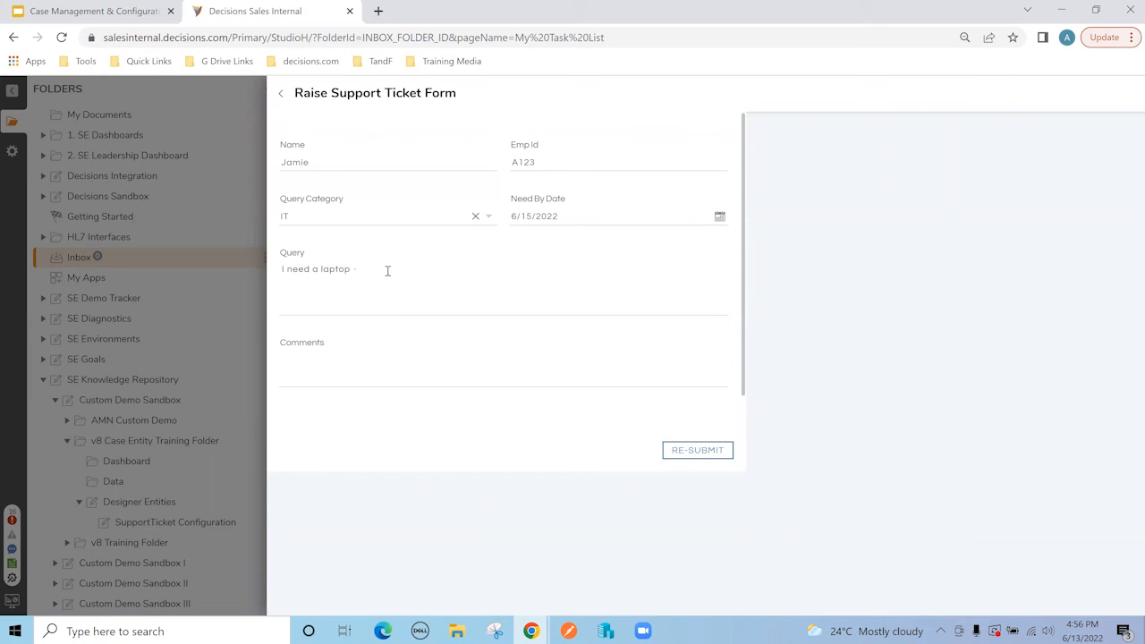
pyautogui.write('inspiron.')
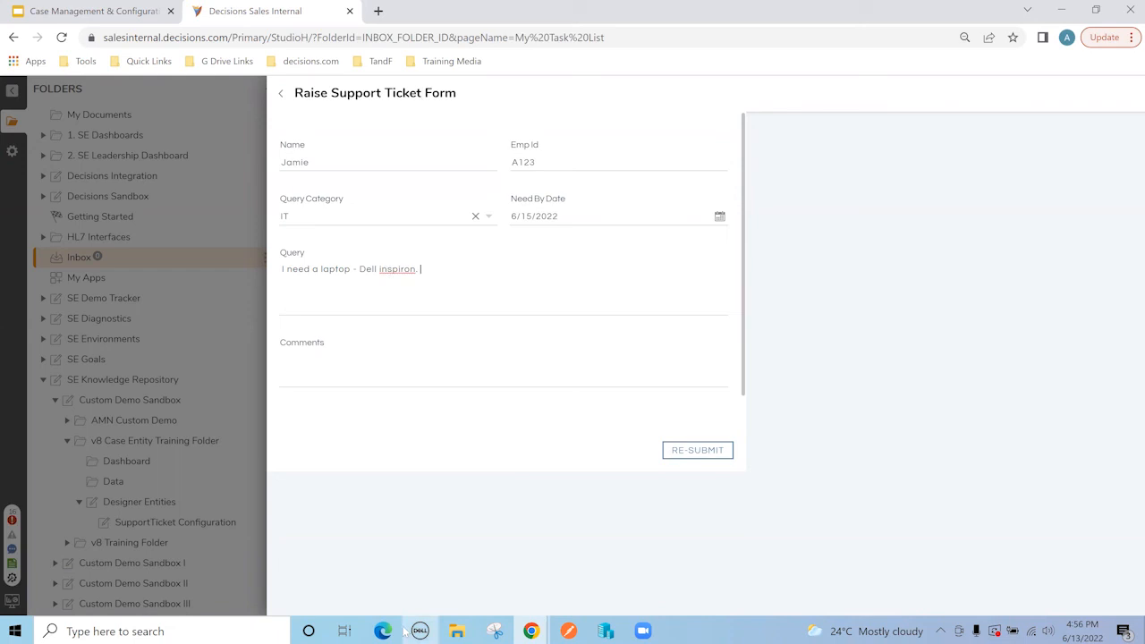
pyautogui.rightClick(400, 268)
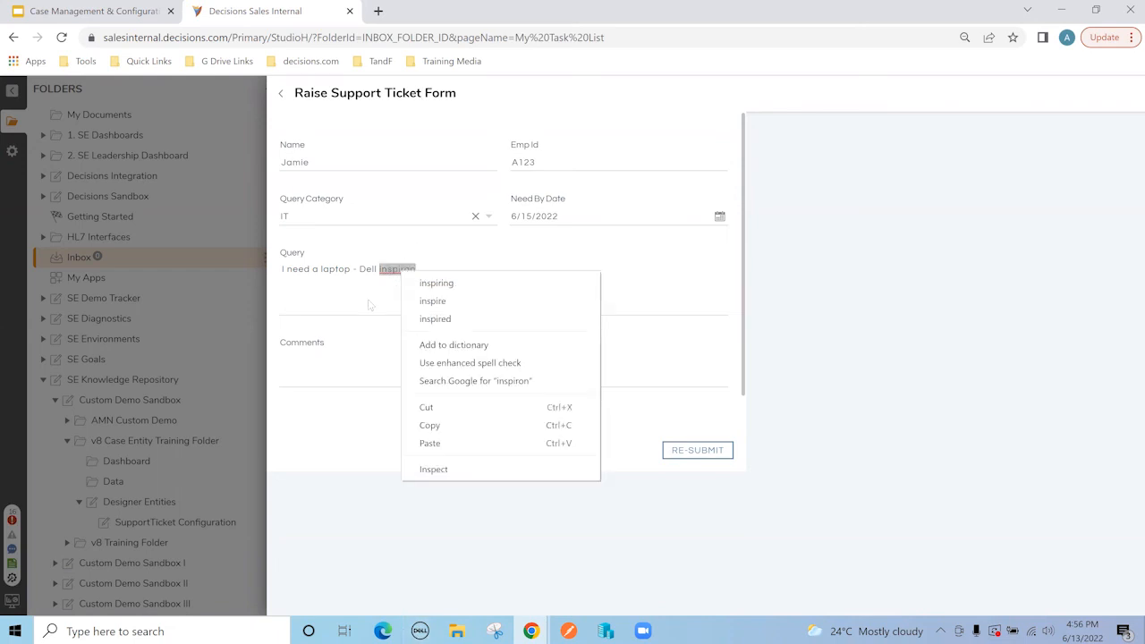
pyautogui.click(429, 316)
# Step: Re-submit the edited ticket with the comment 'ok'
pyautogui.click(681, 449)
pyautogui.click(495, 384)
pyautogui.write('ok')
pyautogui.click(689, 450)
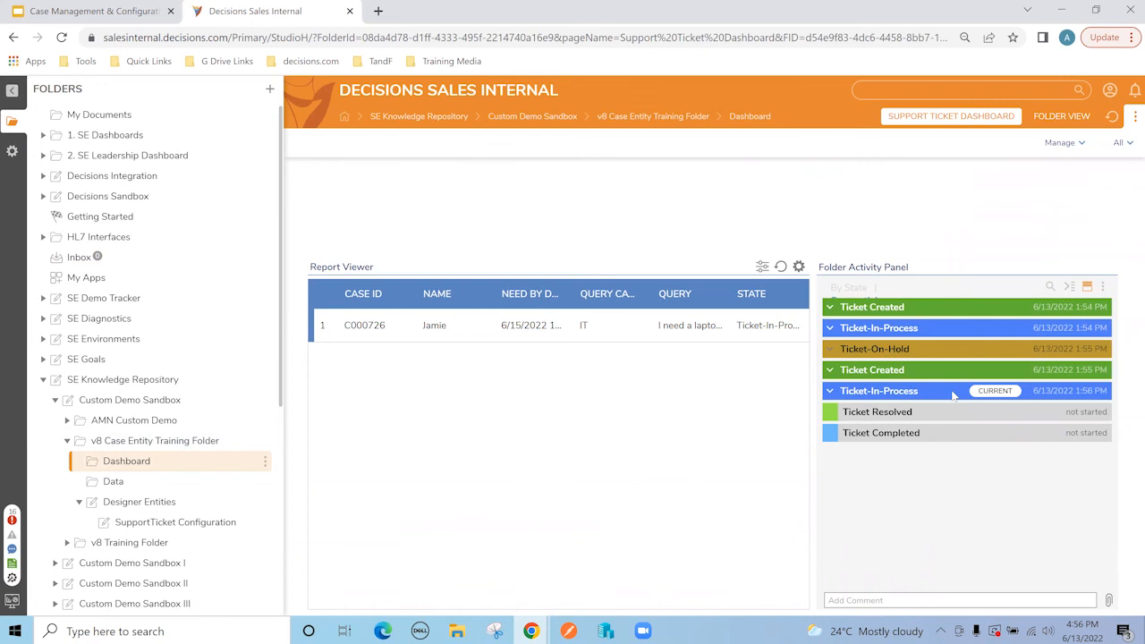
# Step: Approve the ticket with comment 'Approved. Pick it from admin.' and confirm C000726 shows Ticket Completed
pyautogui.click(115, 259)
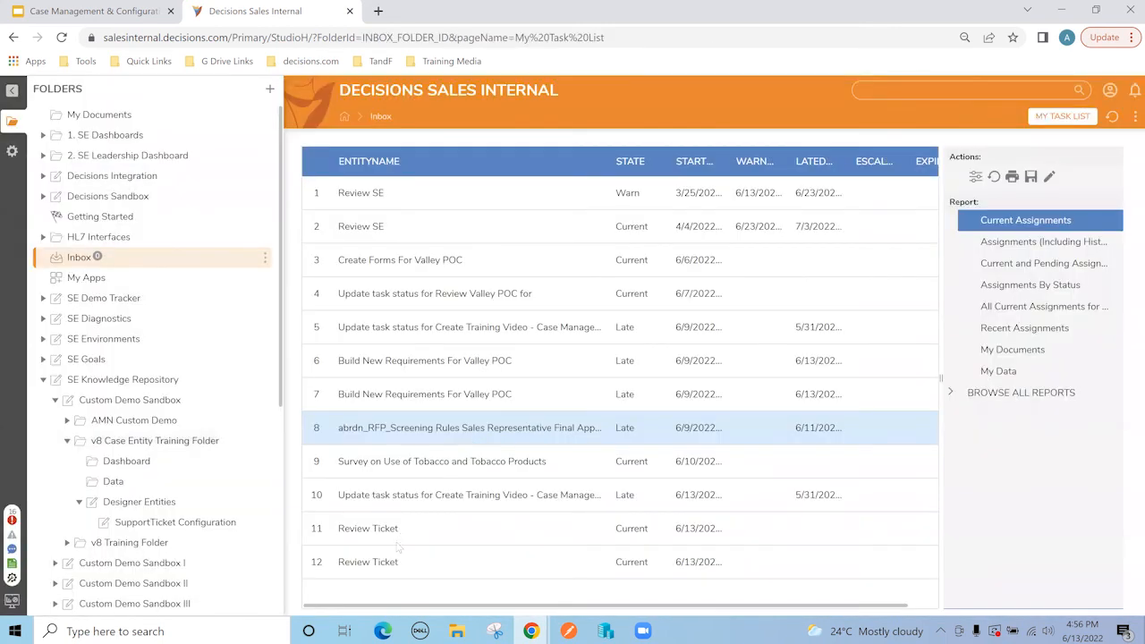
pyautogui.rightClick(388, 562)
pyautogui.click(434, 453)
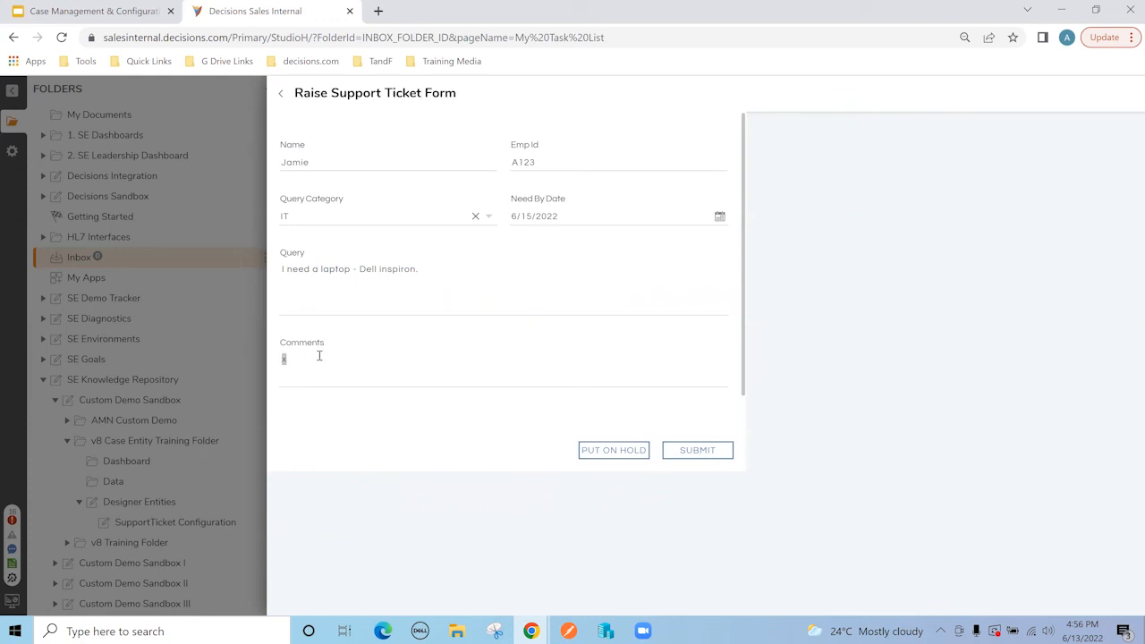
pyautogui.write('Approved. Pick it from admin.')
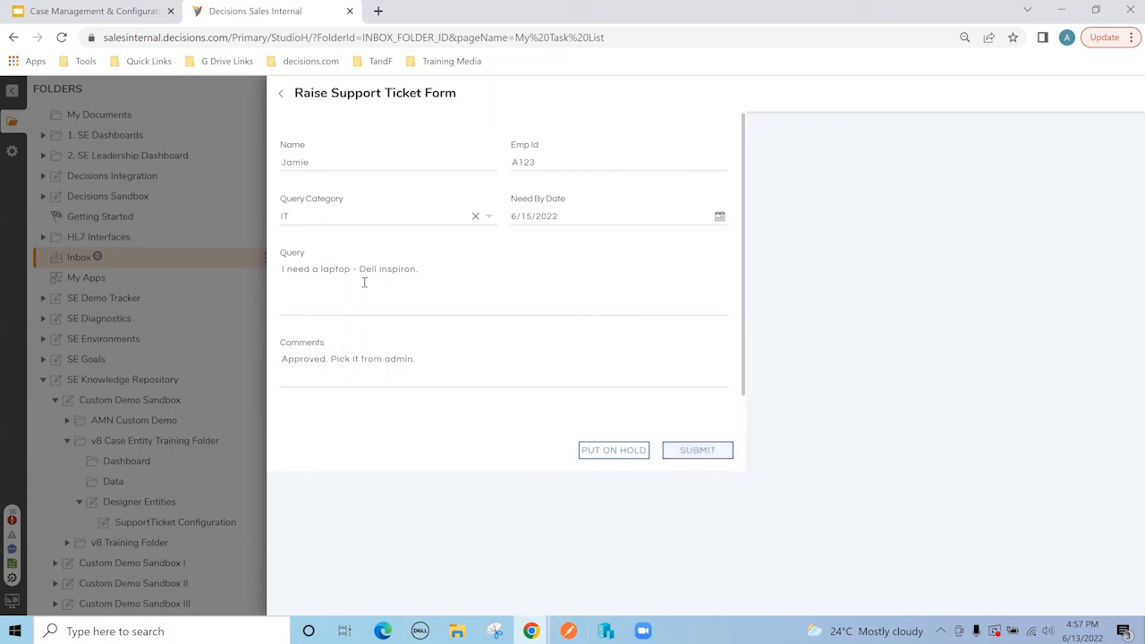
pyautogui.moveTo(361, 268); pyautogui.dragTo(442, 296)
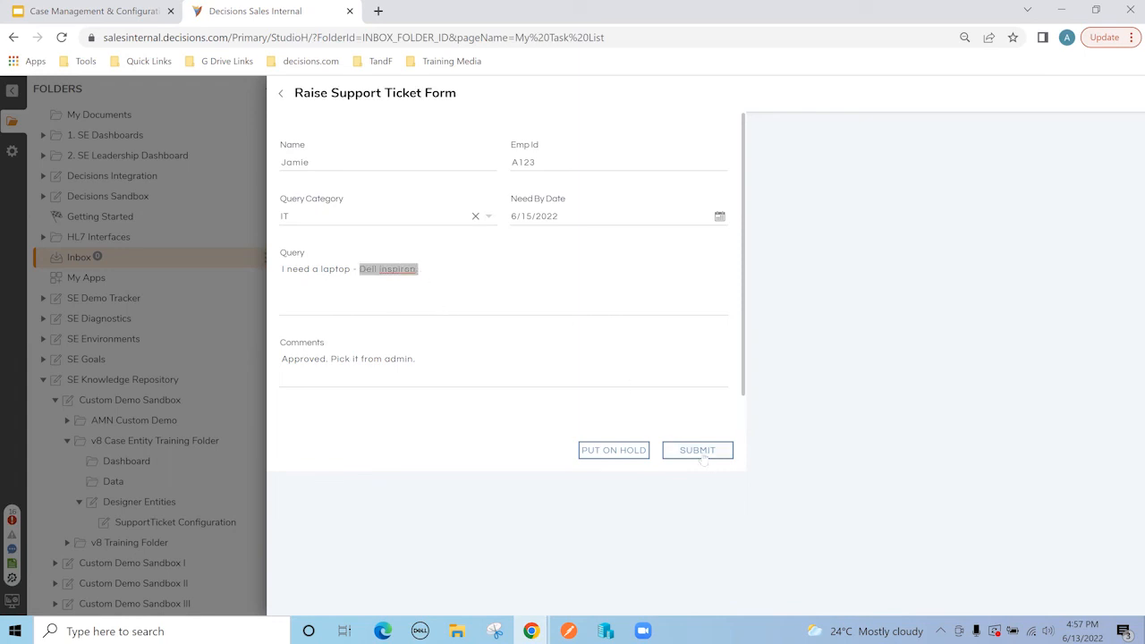
pyautogui.click(699, 452)
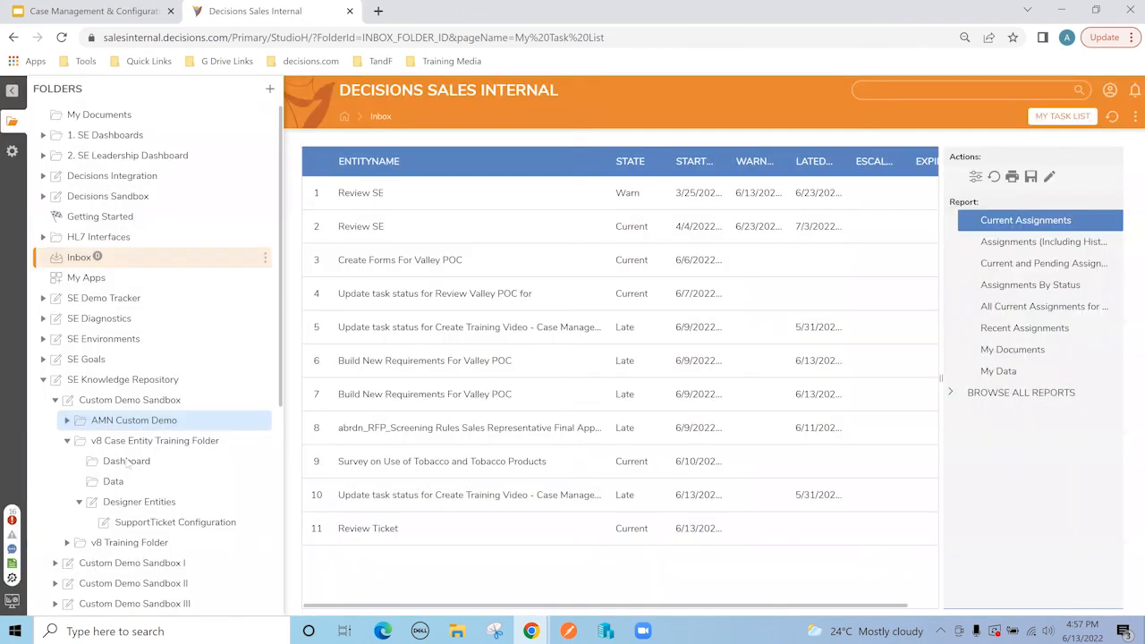
pyautogui.click(126, 461)
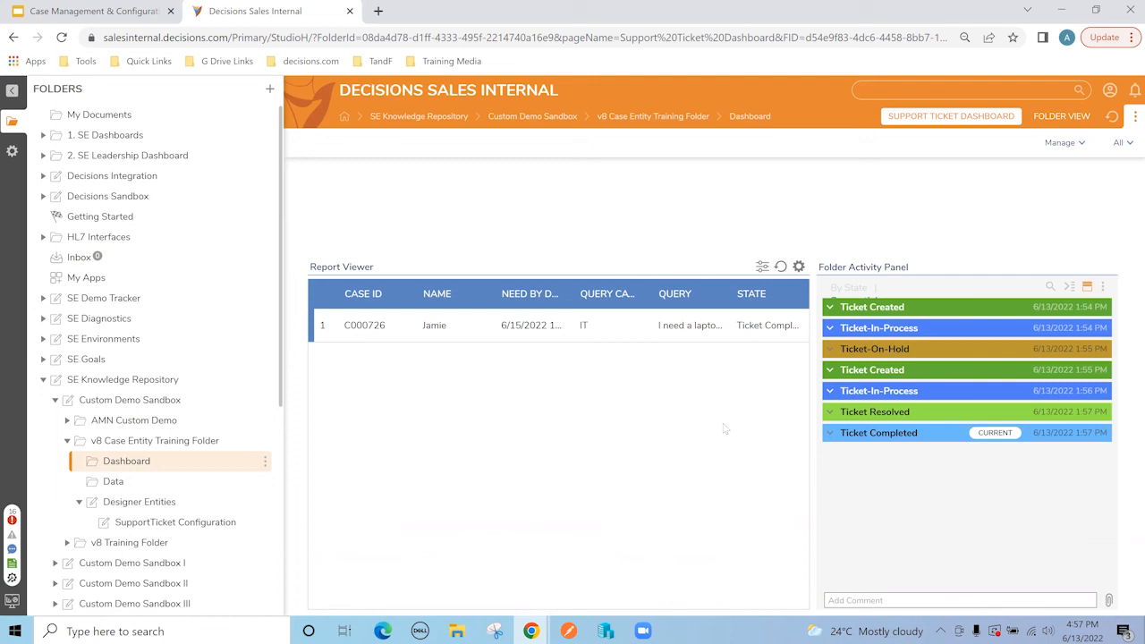
# Step: Bring up the action menu for case C000726 on the dashboard
pyautogui.rightClick(369, 326)
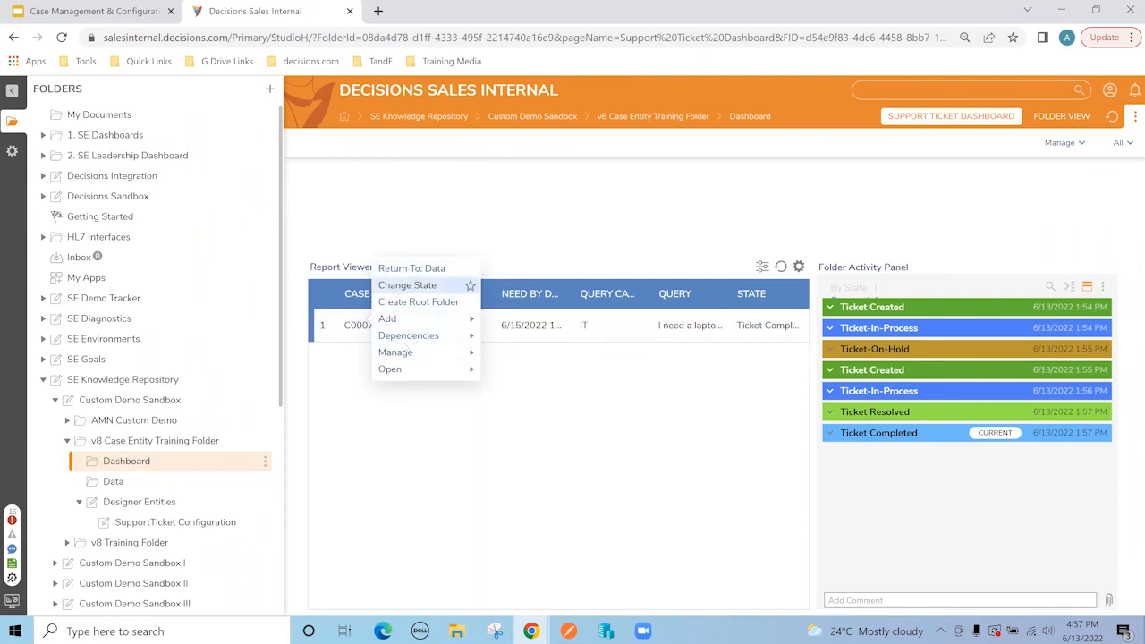
# Step: Add a user action 'View Completed Ticket Flow' to SupportTicket Configuration's Ticket Completed state
pyautogui.click(143, 523)
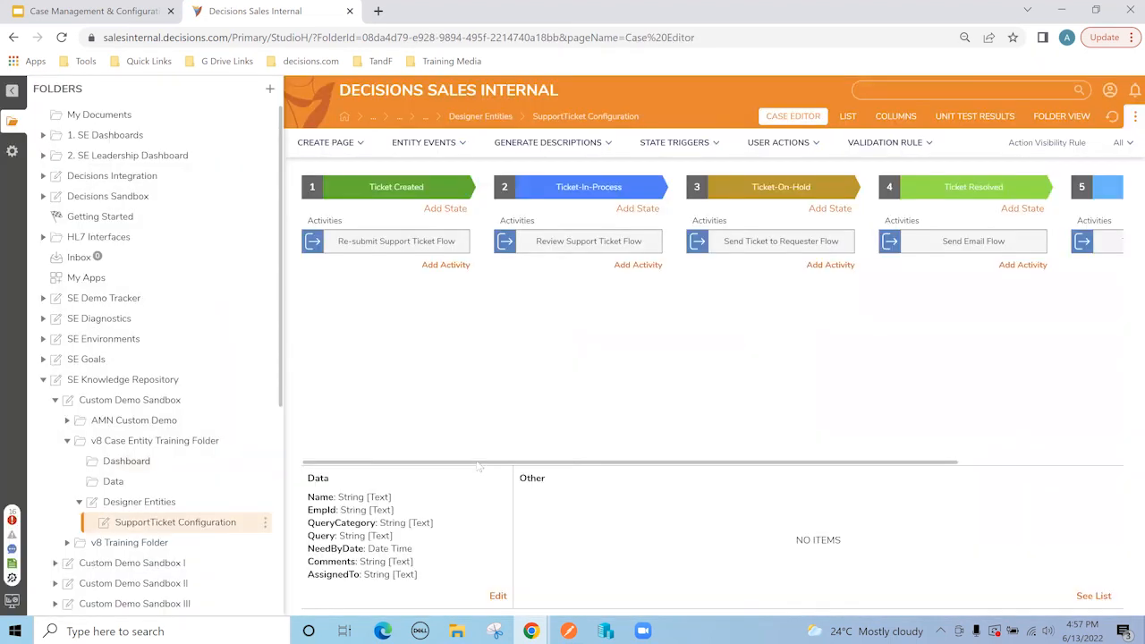
pyautogui.hscroll(5, 691, 471)
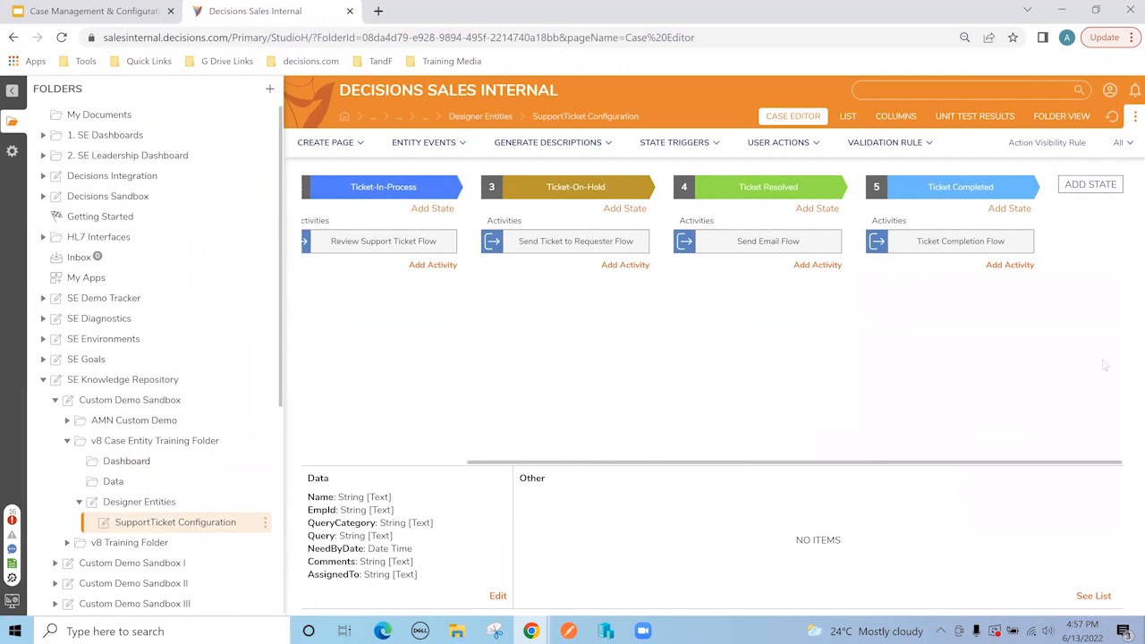
pyautogui.click(1010, 264)
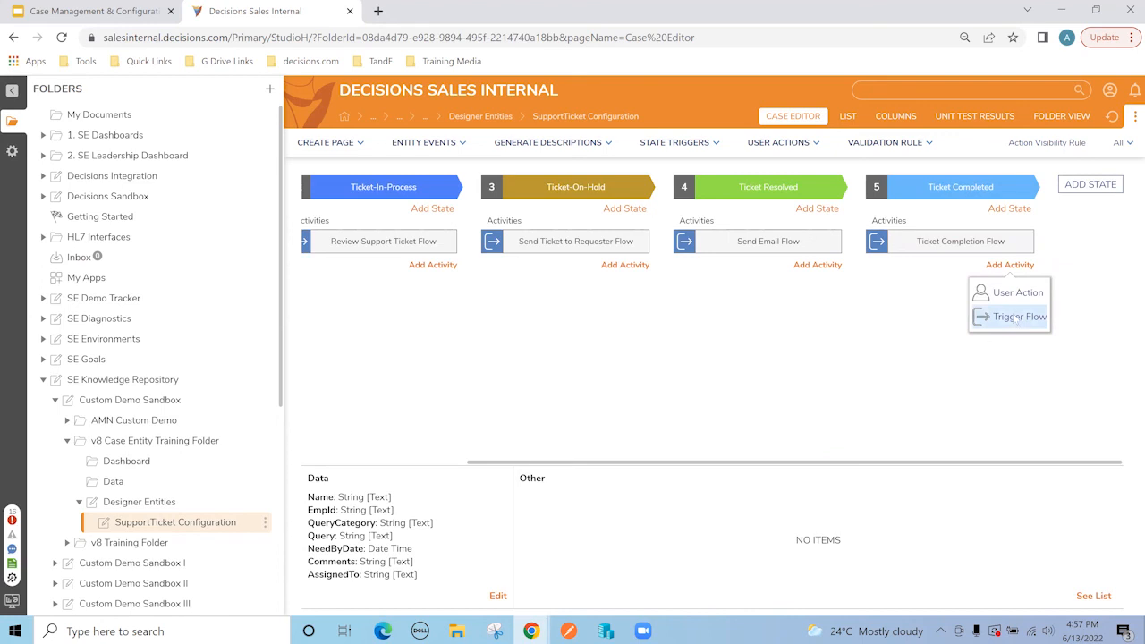
pyautogui.click(1018, 294)
pyautogui.click(540, 180)
pyautogui.write('V')
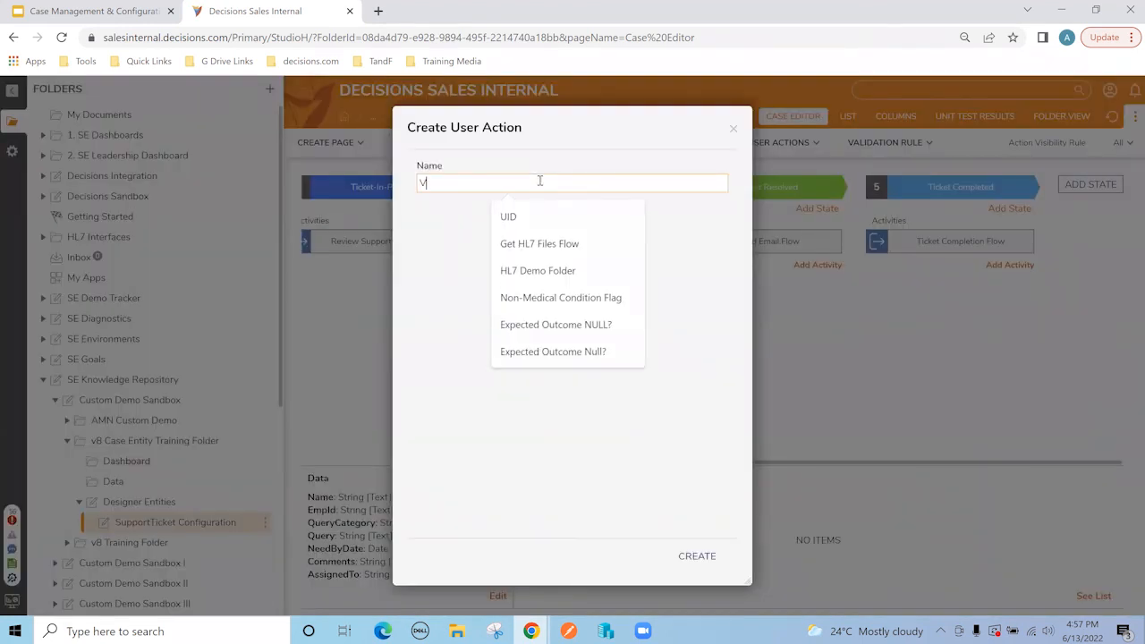
pyautogui.write('iew Completed Ticket')
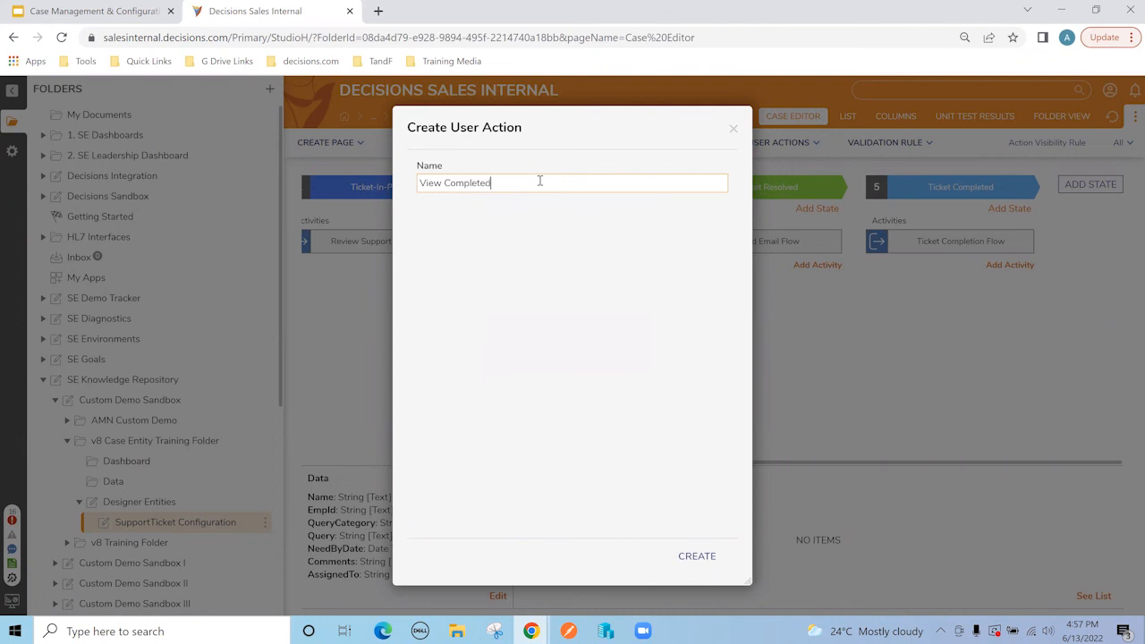
pyautogui.write(' Flow')
pyautogui.press('Return')
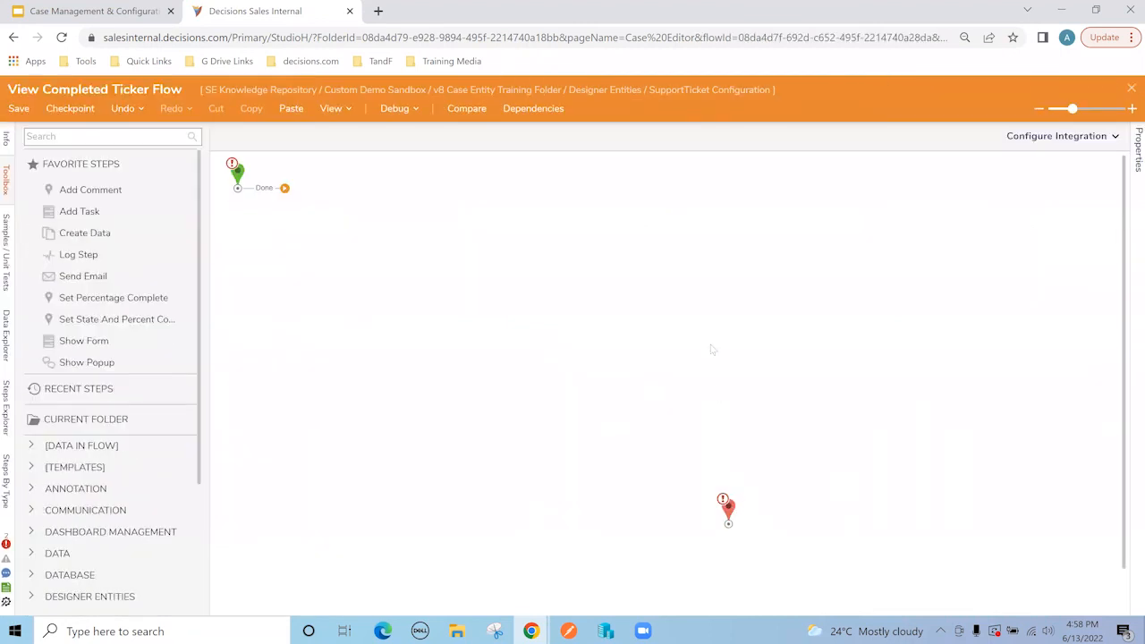
# Step: Insert the existing View Support Ticket Form as a step between the flow's start and end
pyautogui.moveTo(729, 508); pyautogui.dragTo(707, 319)
pyautogui.moveTo(284, 187)
pyautogui.mouseDown()
pyautogui.moveTo(397, 249)
pyautogui.moveTo(707, 322)
pyautogui.mouseUp()
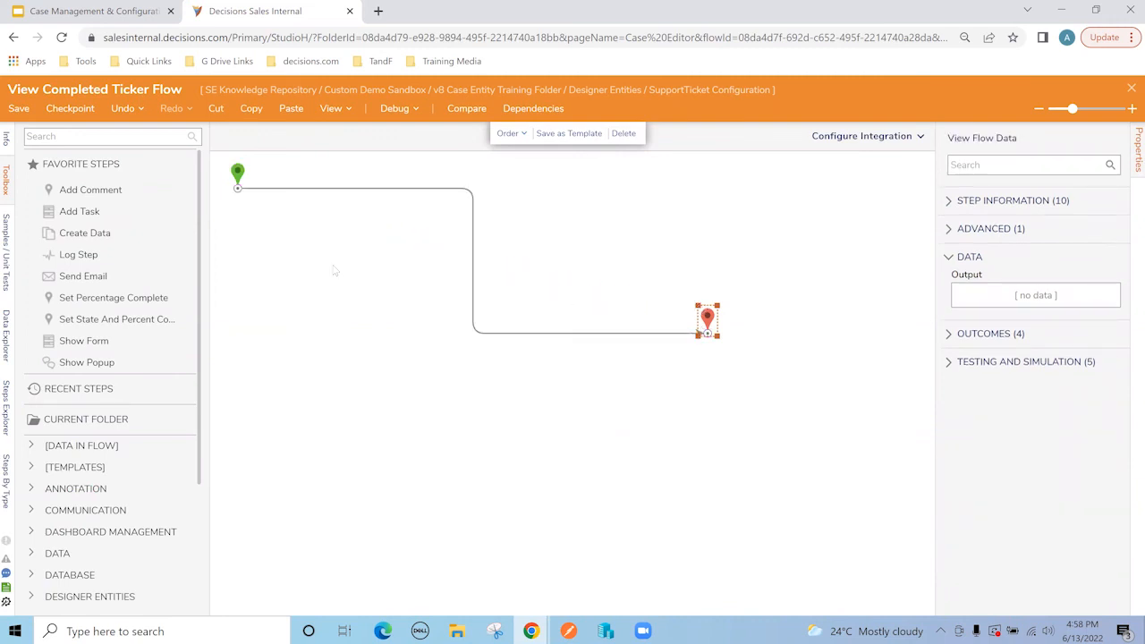
pyautogui.moveTo(88, 341); pyautogui.dragTo(485, 249)
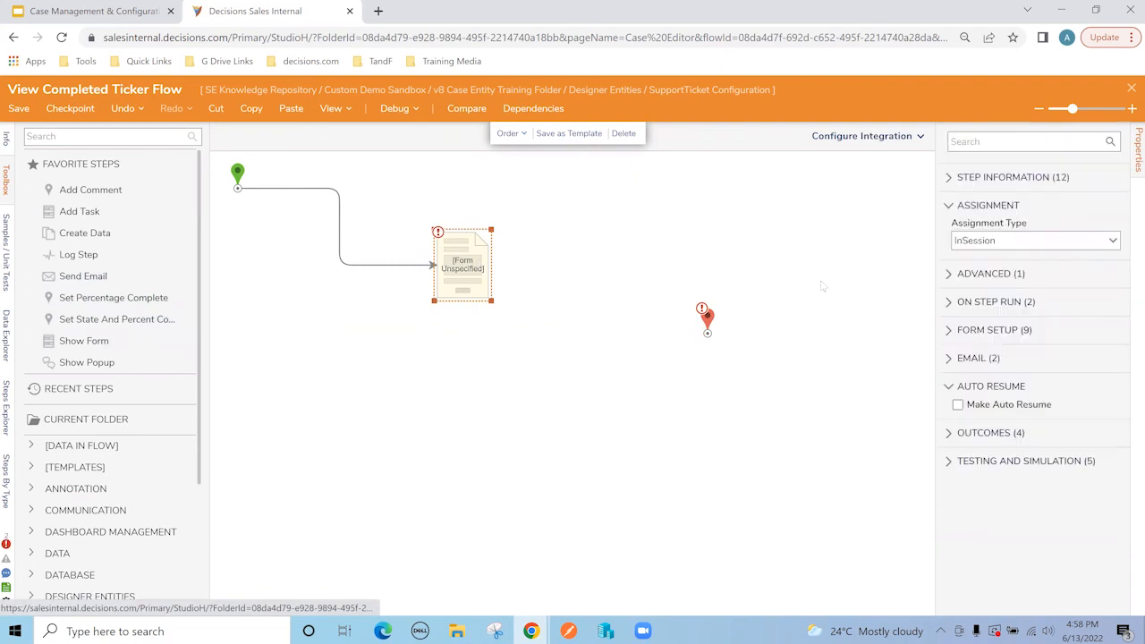
pyautogui.click(1037, 142)
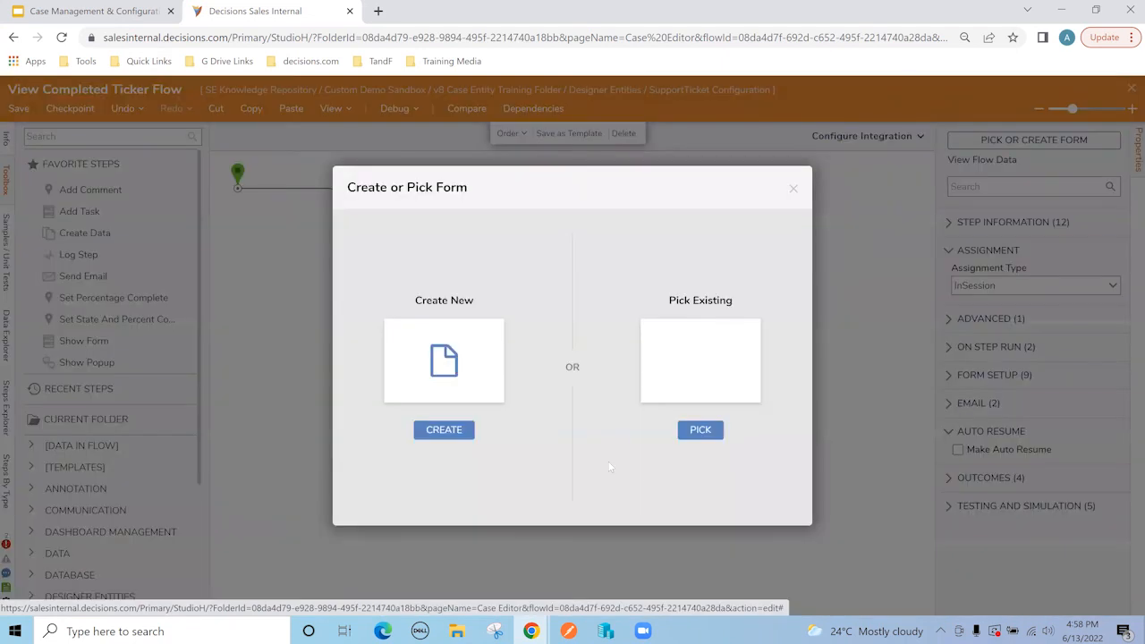
pyautogui.click(700, 430)
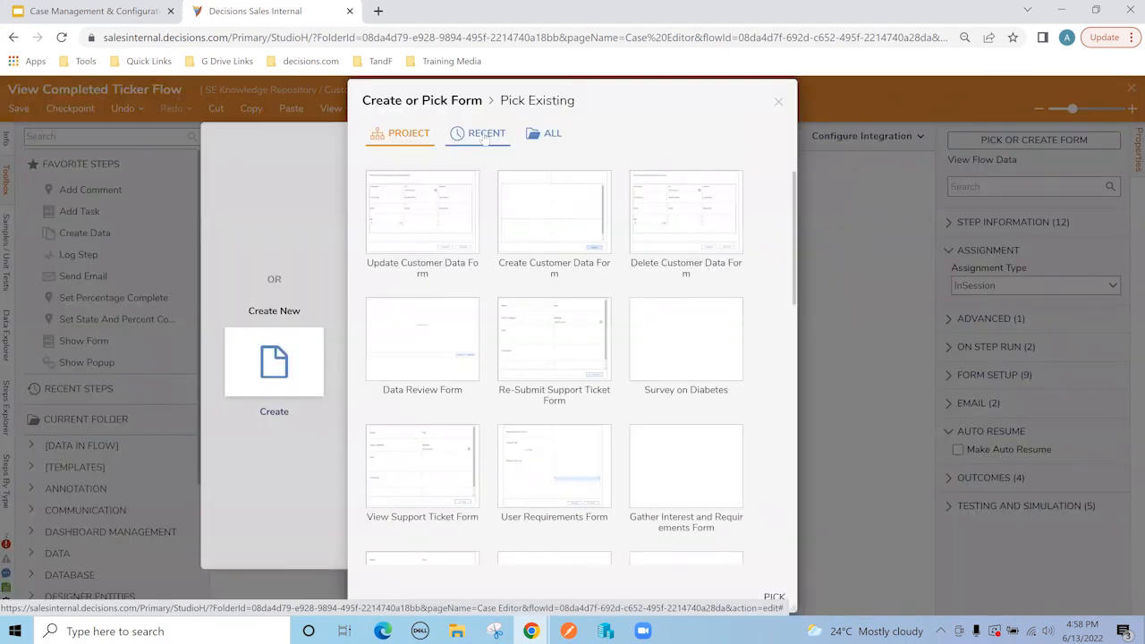
pyautogui.click(438, 331)
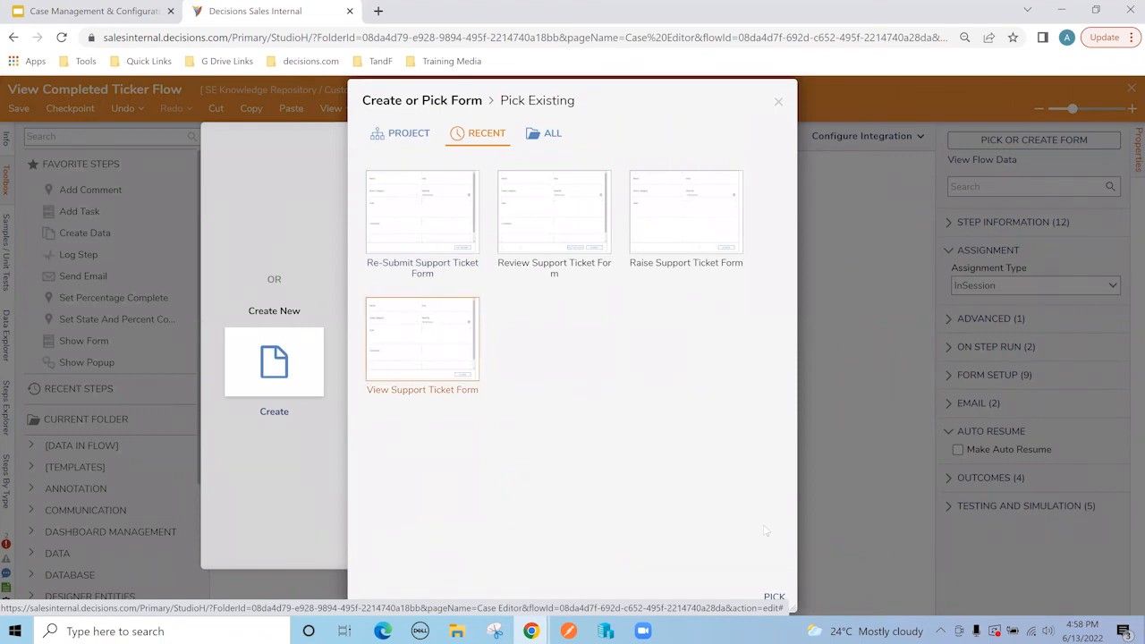
pyautogui.click(774, 597)
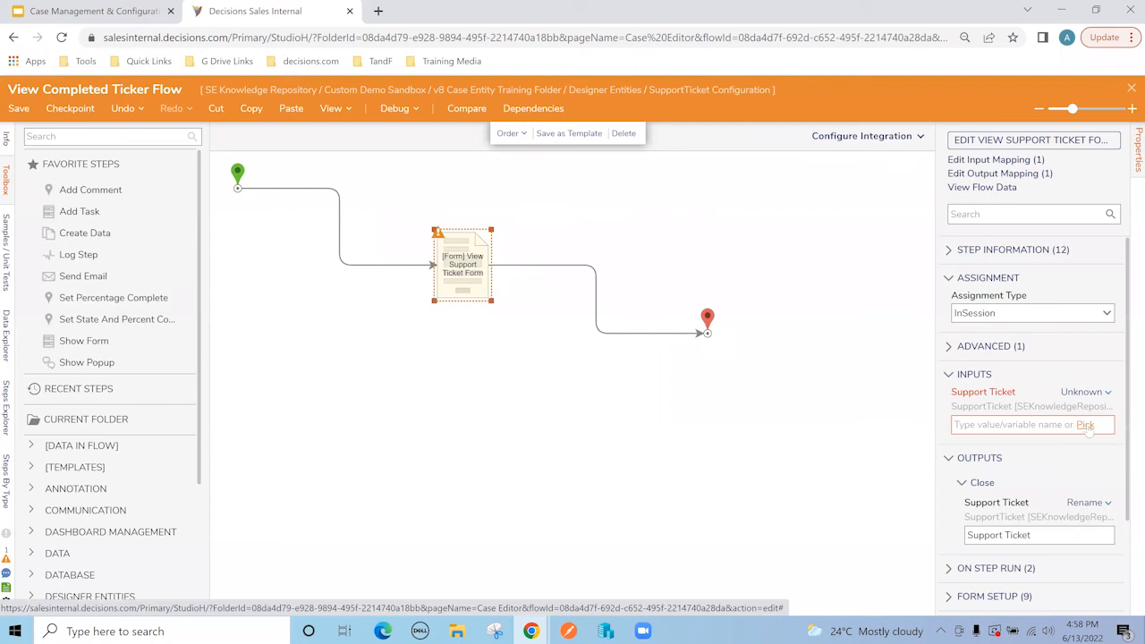
# Step: Map the form's Support Ticket input to ExtensionData and close the designer
pyautogui.click(1085, 425)
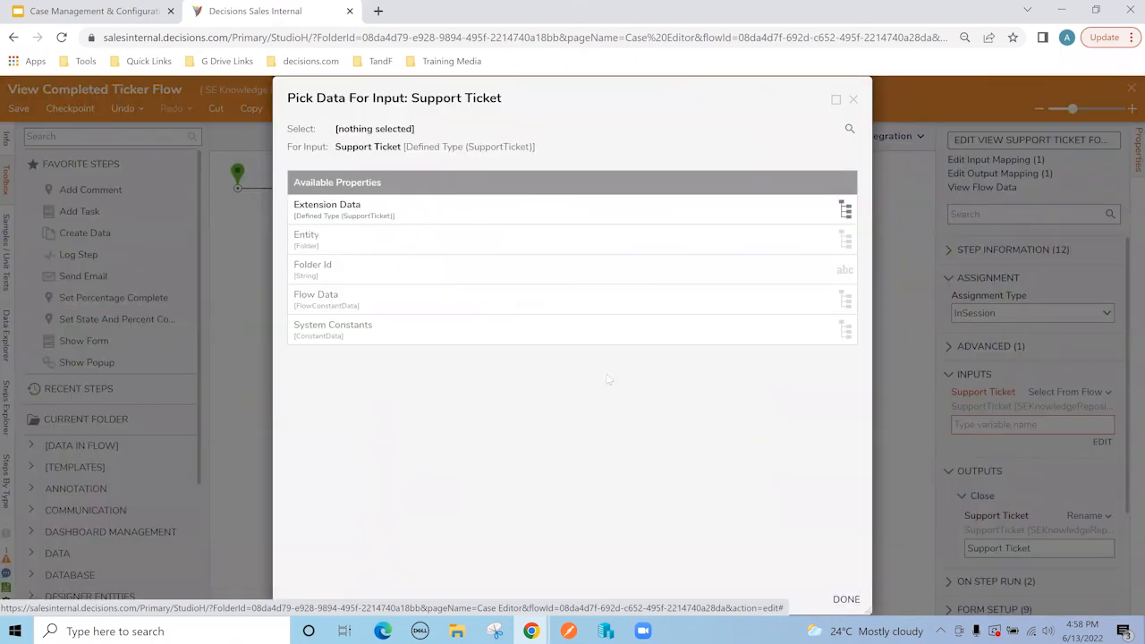
pyautogui.click(356, 209)
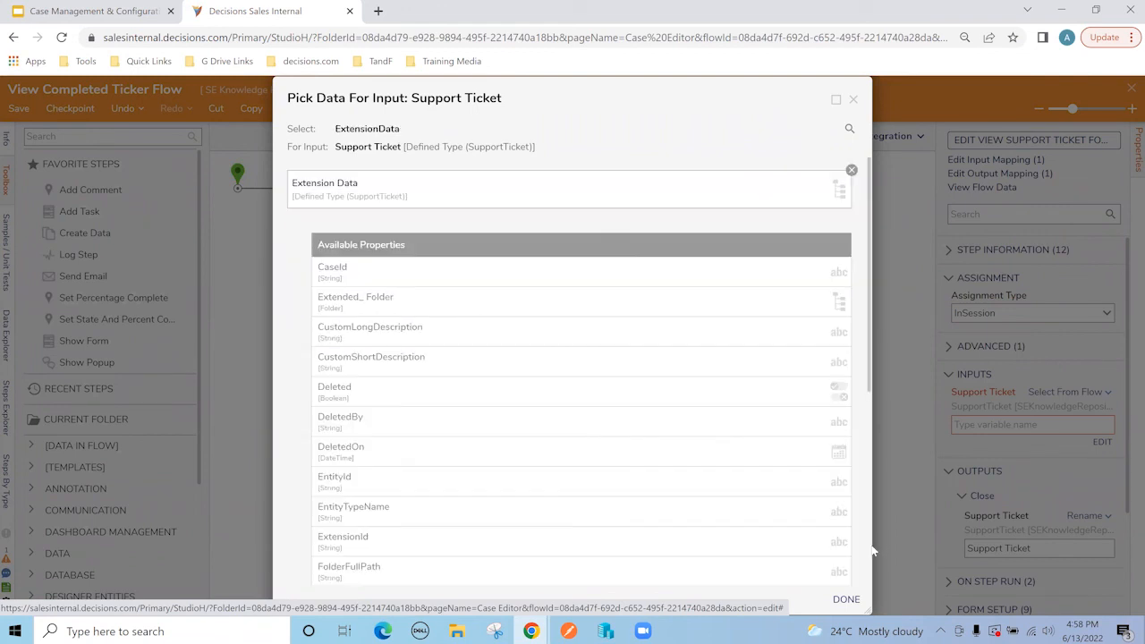
pyautogui.click(873, 551)
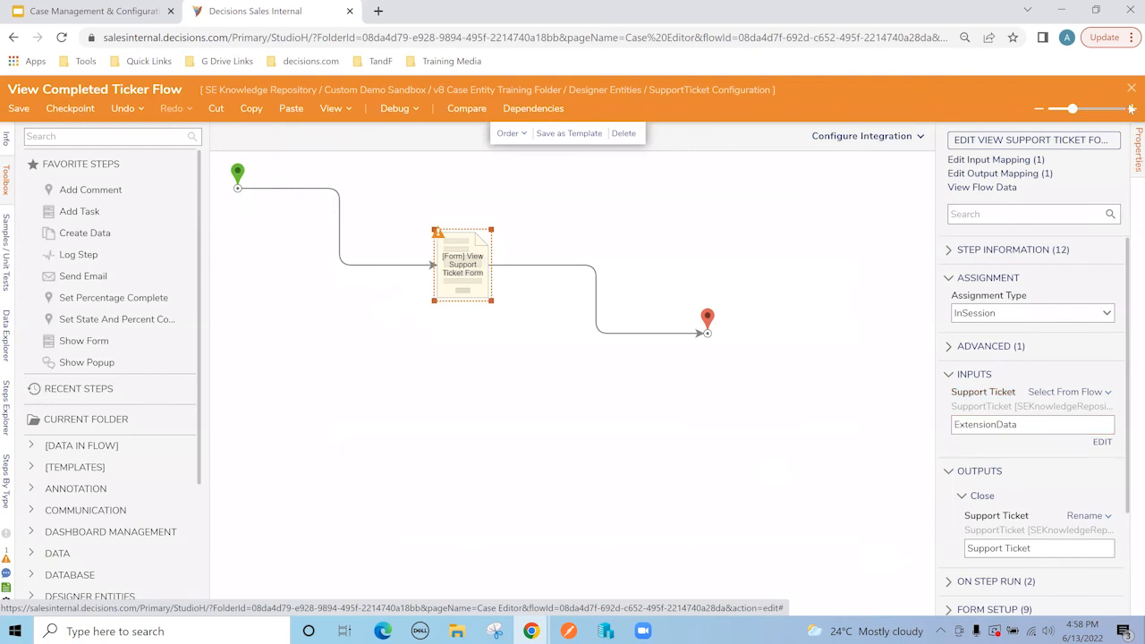
pyautogui.click(723, 373)
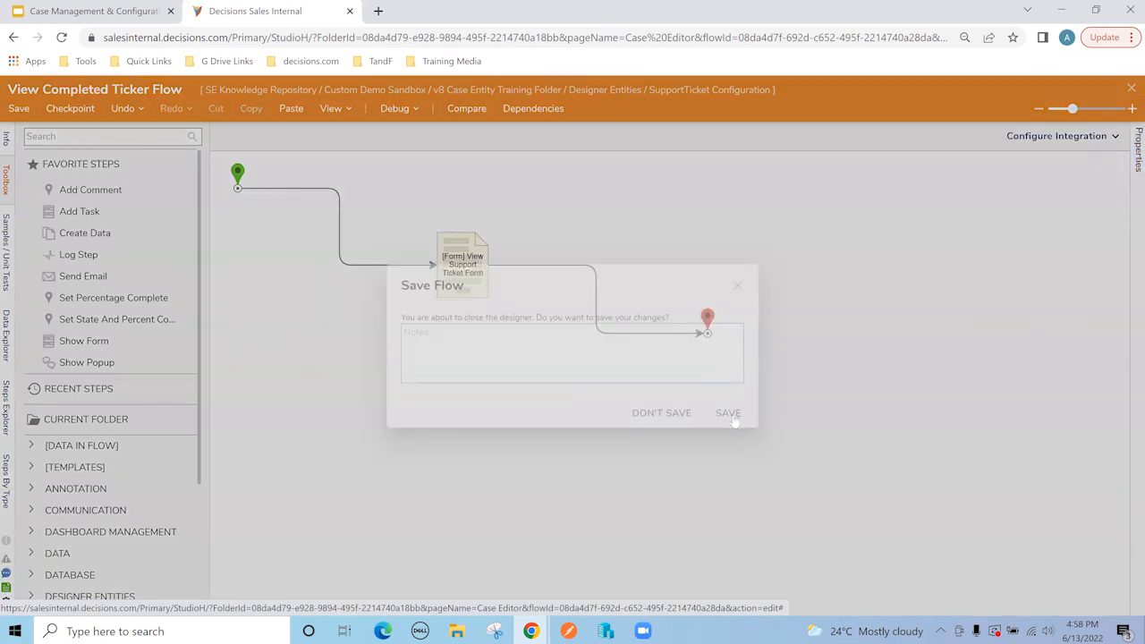
# Step: Save the flow, then test View Completed Ticket Flow on the completed case and close its form
pyautogui.click(730, 415)
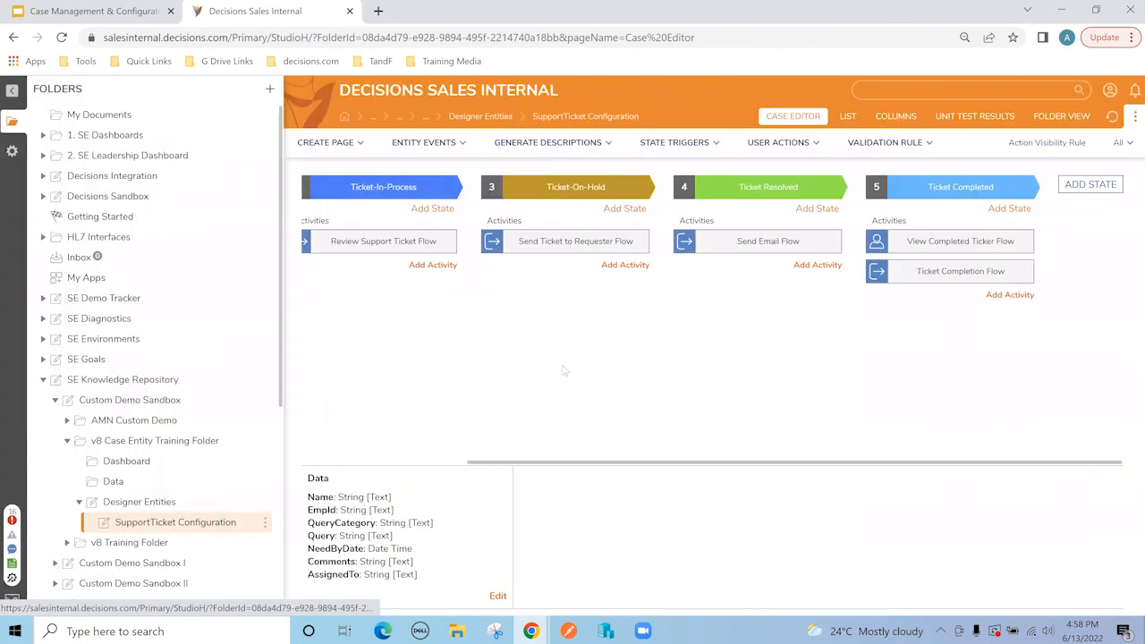
pyautogui.click(126, 463)
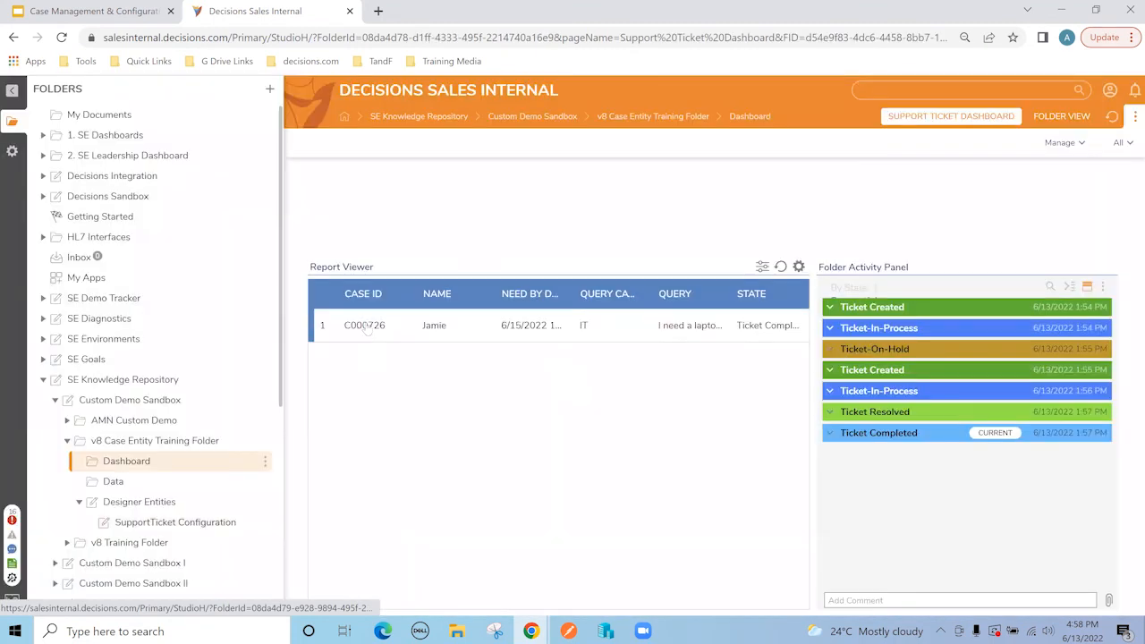
pyautogui.rightClick(365, 327)
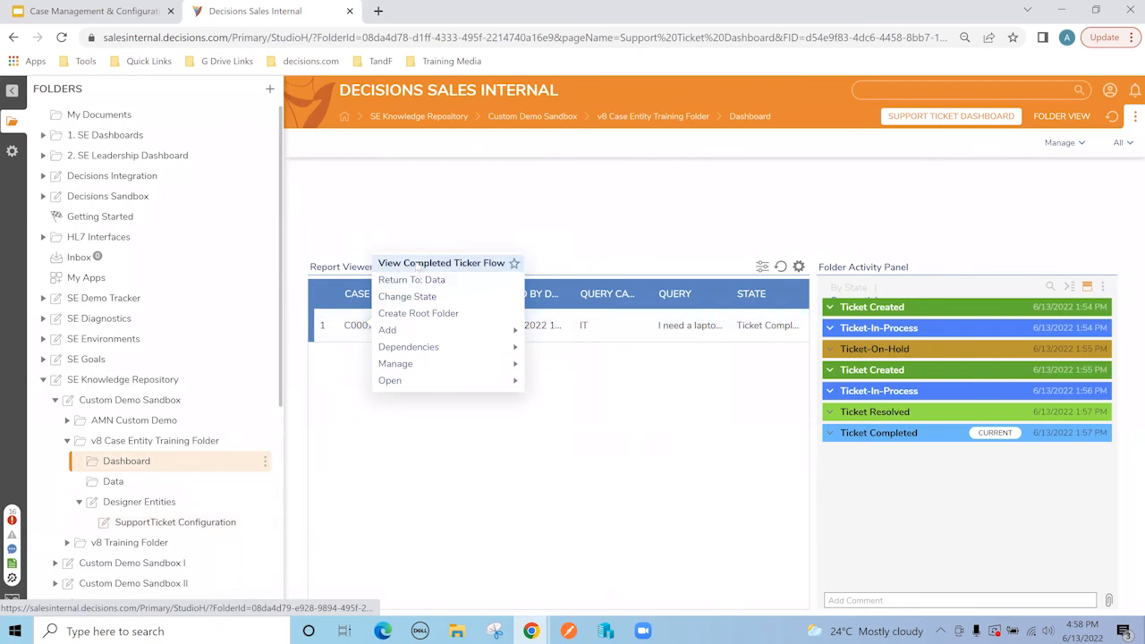
pyautogui.click(447, 266)
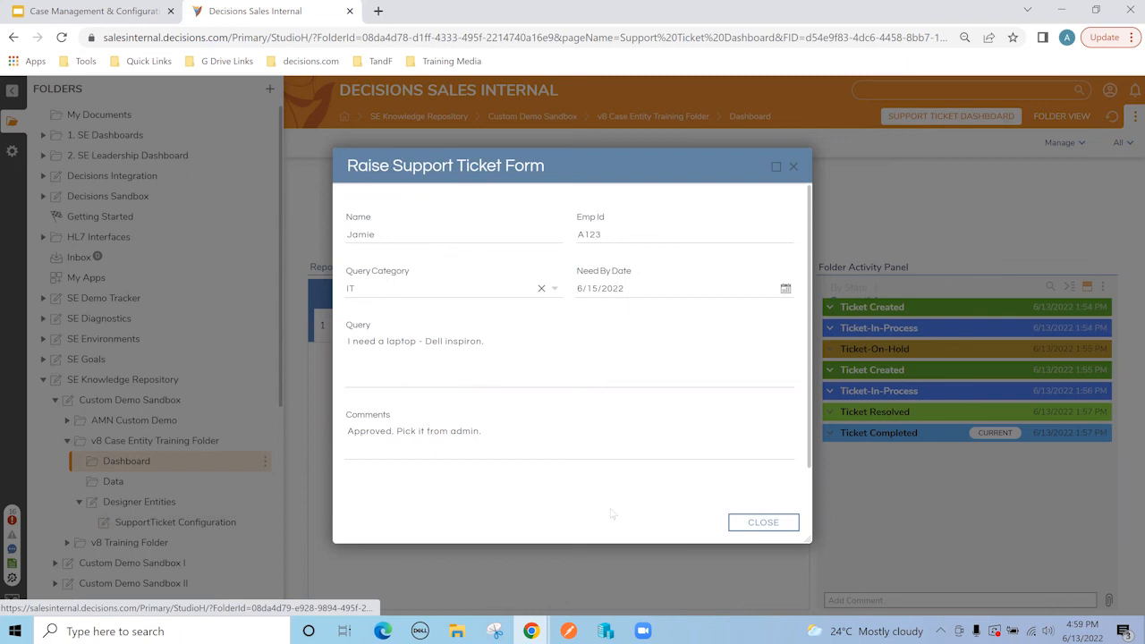
pyautogui.click(763, 523)
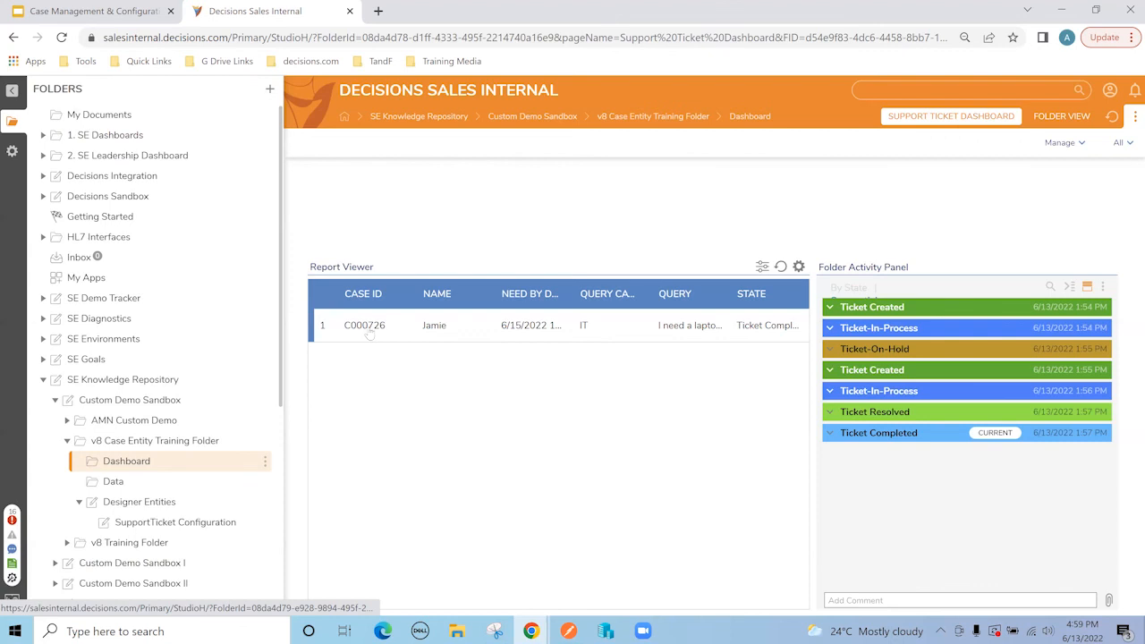
# Step: Review the case's Open options, then show the SupportTicket Configuration editor full-width
pyautogui.rightClick(391, 324)
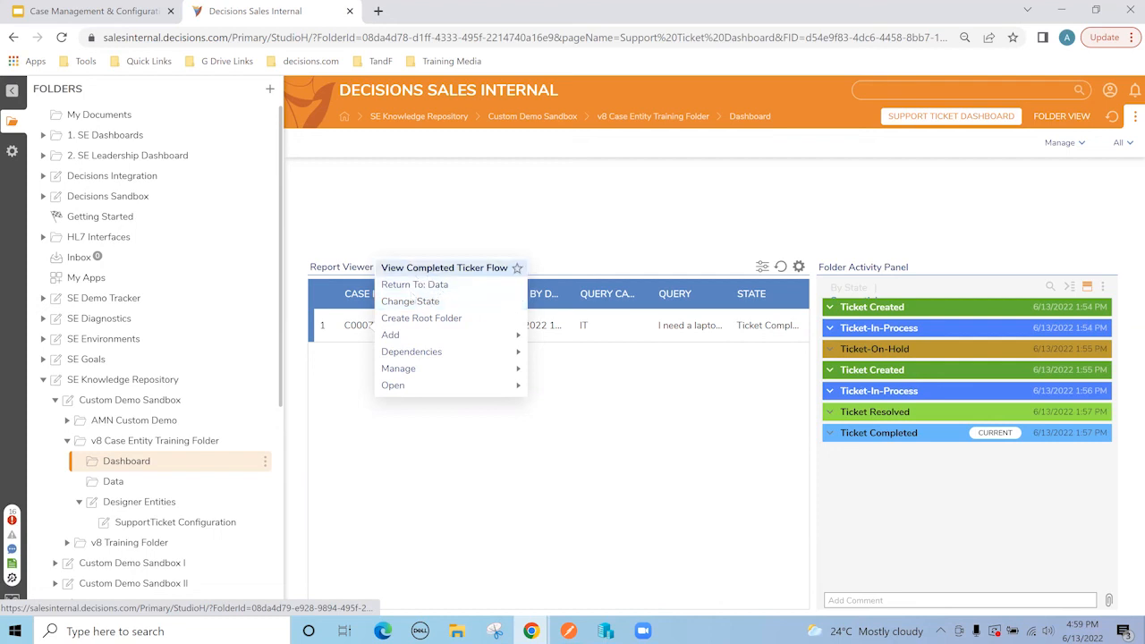
pyautogui.moveTo(388, 393)
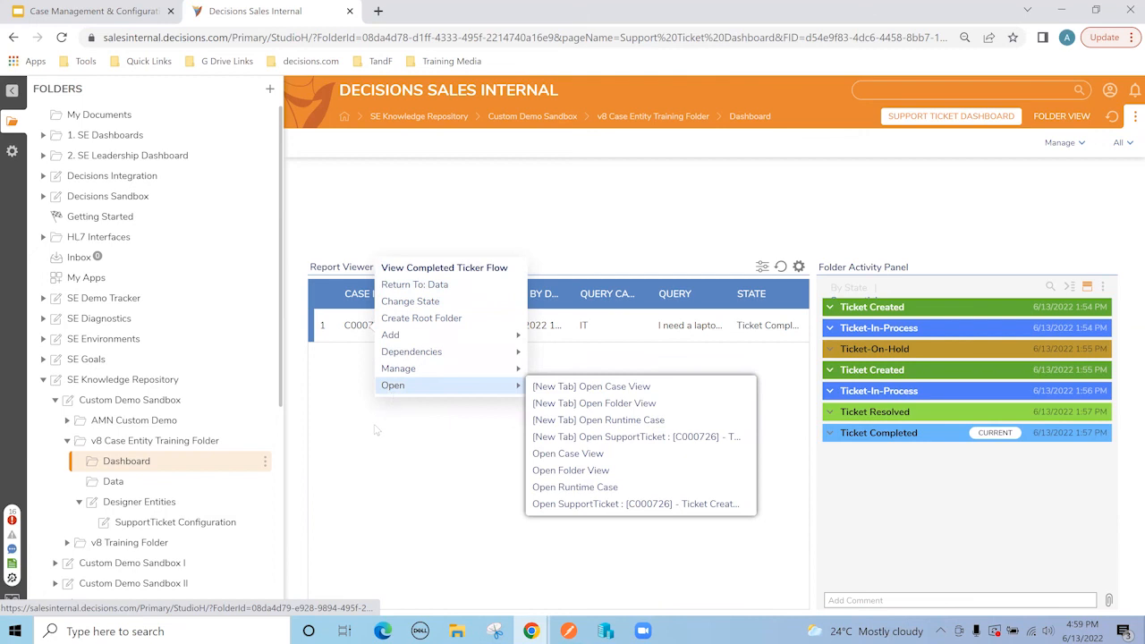
pyautogui.click(375, 433)
pyautogui.click(135, 524)
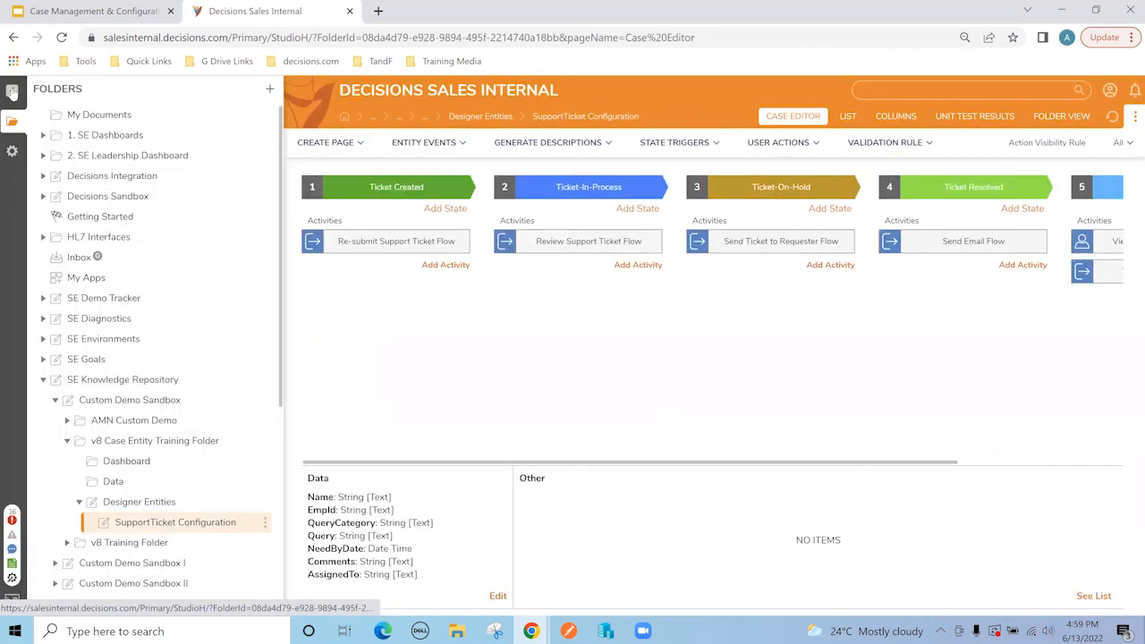
pyautogui.click(12, 91)
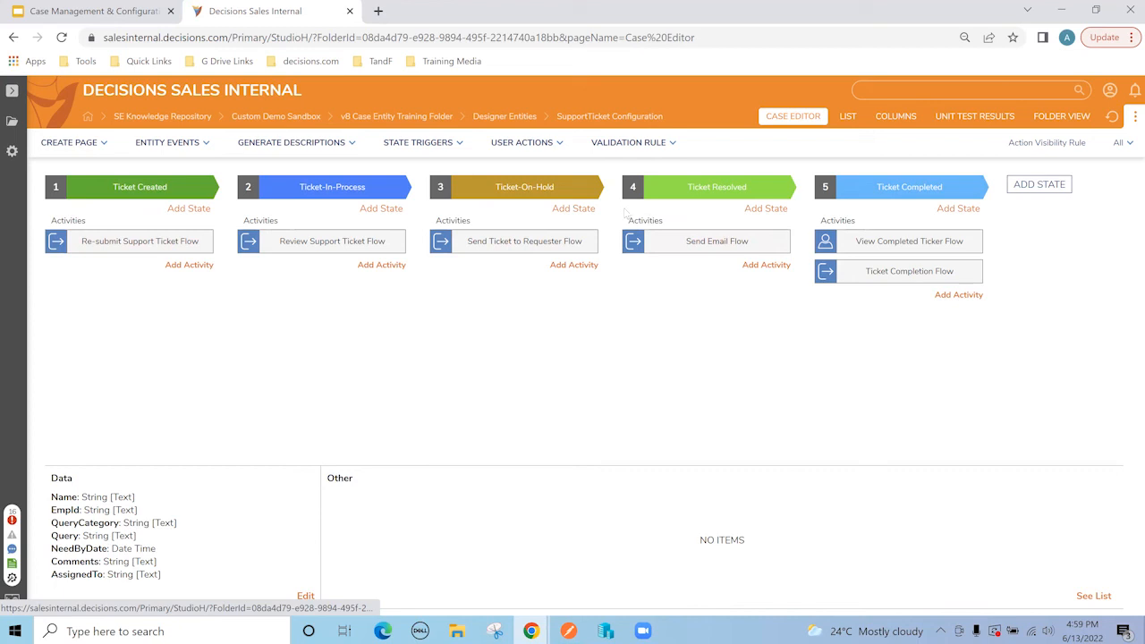
pyautogui.click(377, 11)
# Step: Go to documentation.decisions.com, search 'case', and open the Creating Case Entities article
pyautogui.write('d')
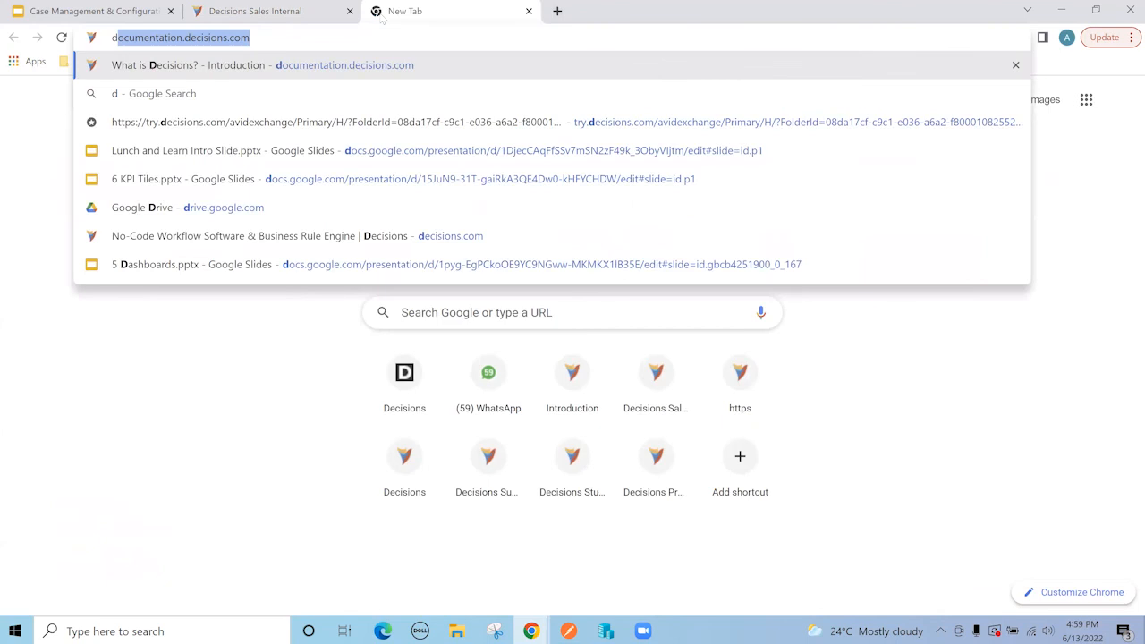
pyautogui.press('Return')
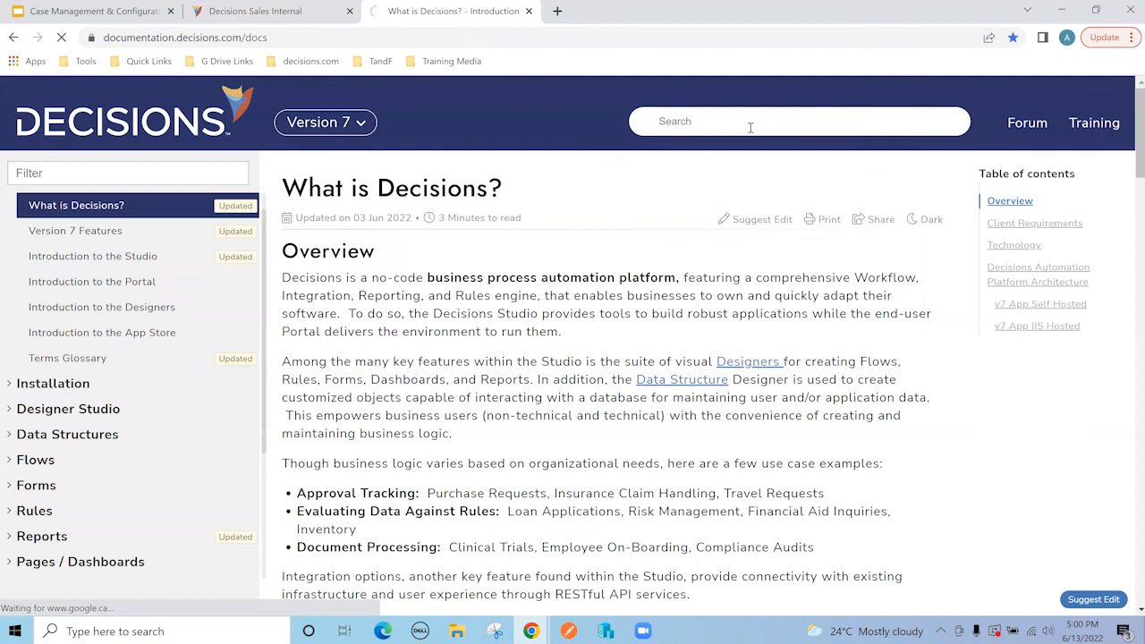
pyautogui.click(750, 127)
pyautogui.write('case')
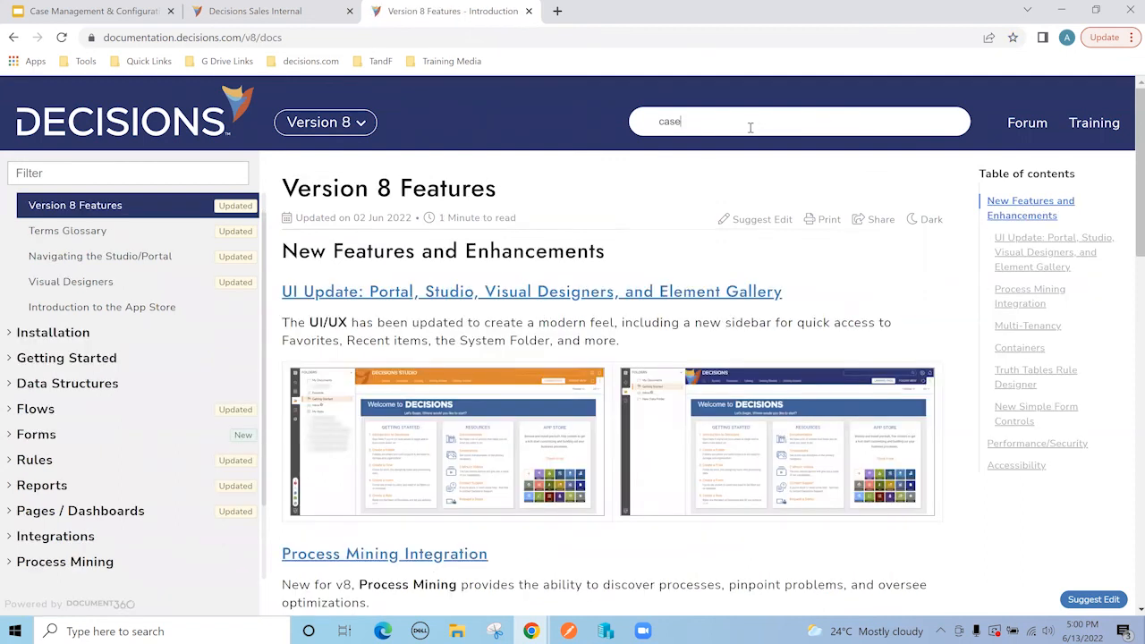
pyautogui.click(685, 237)
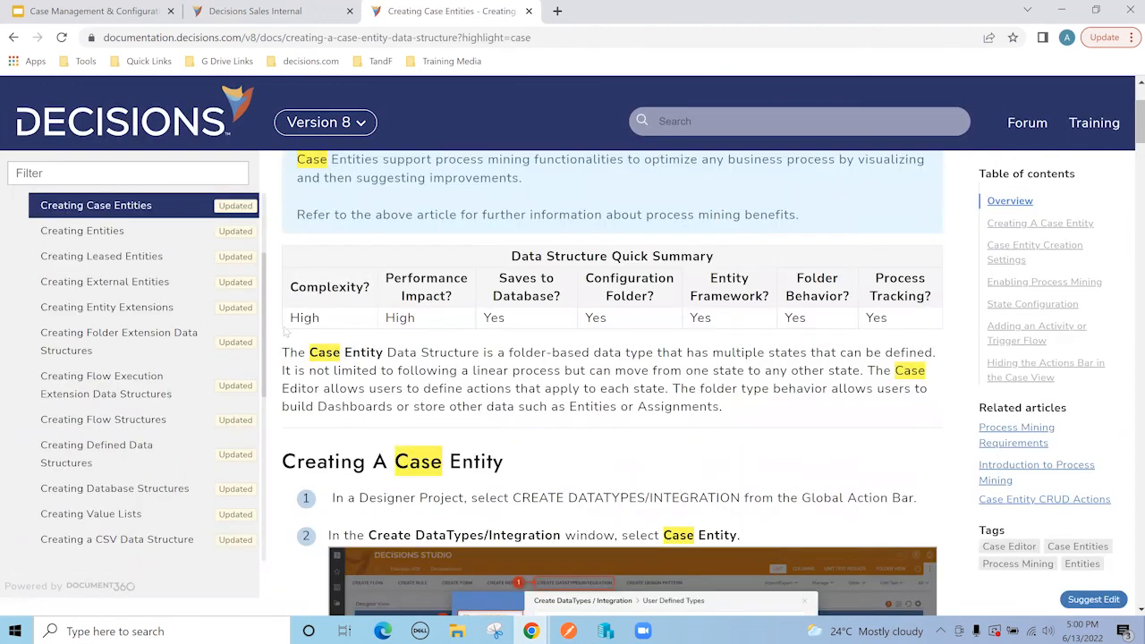
# Step: Read through the Creating Case Entities article to the end
pyautogui.scroll(-2, 288, 337)
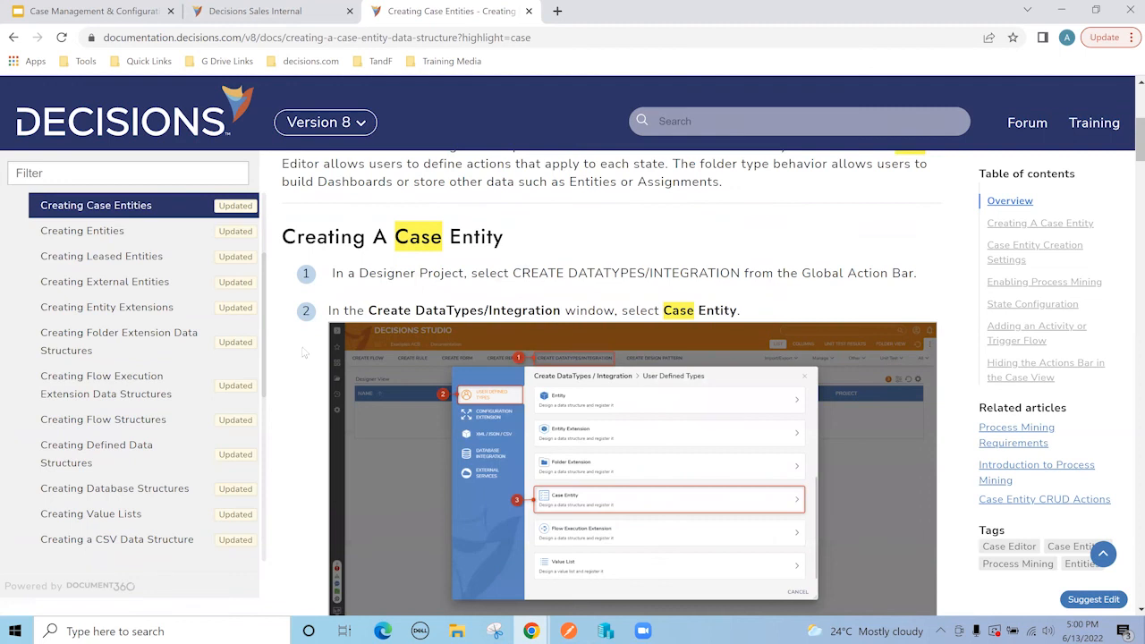
pyautogui.scroll(-5, 310, 350)
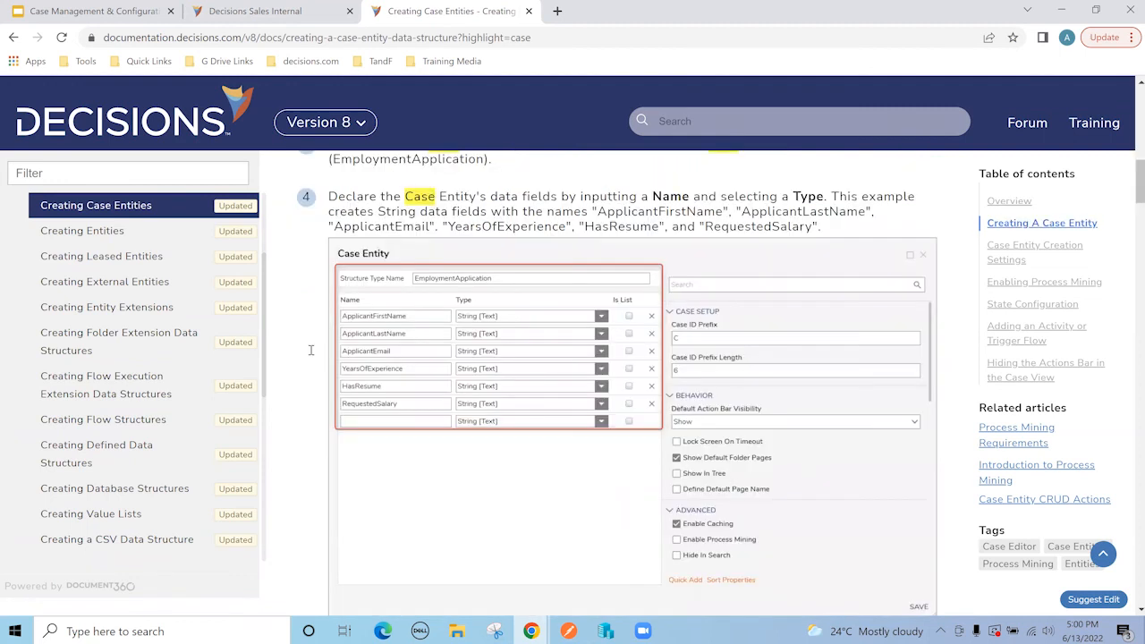
pyautogui.scroll(-10, 311, 350)
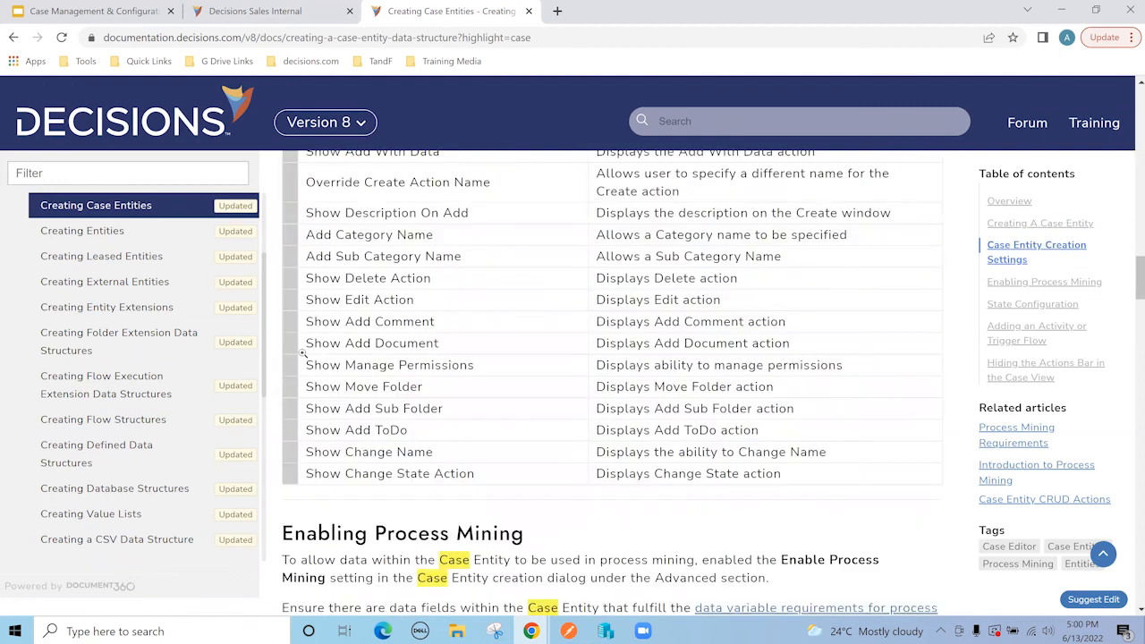
pyautogui.scroll(-10, 303, 353)
pyautogui.scroll(-5, 302, 353)
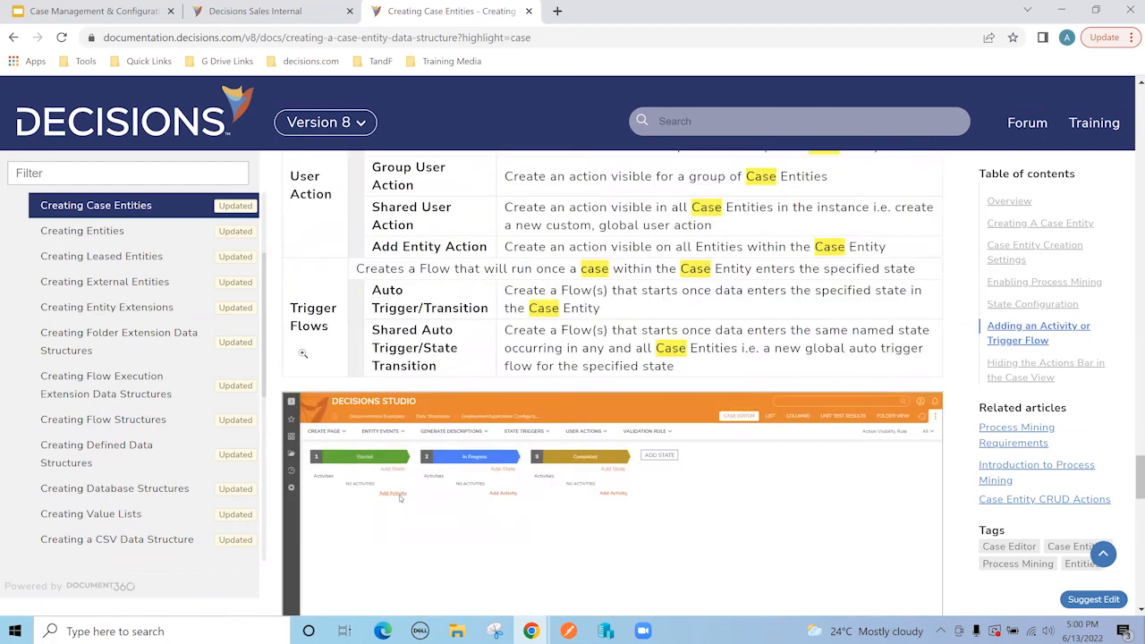
pyautogui.scroll(-10, 303, 353)
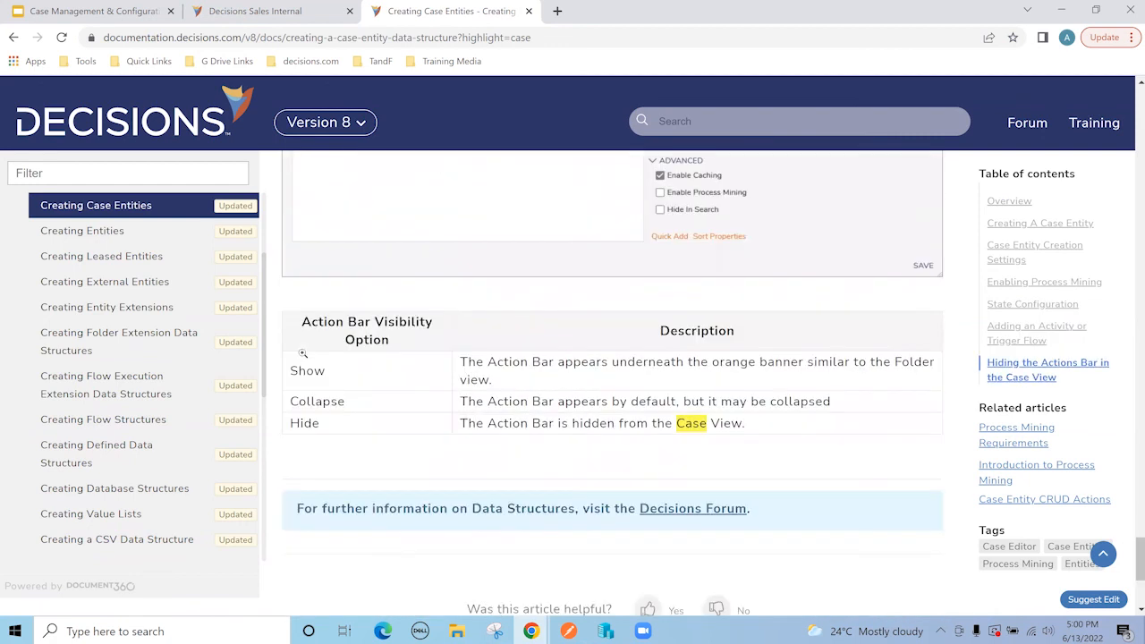
pyautogui.scroll(8, 302, 354)
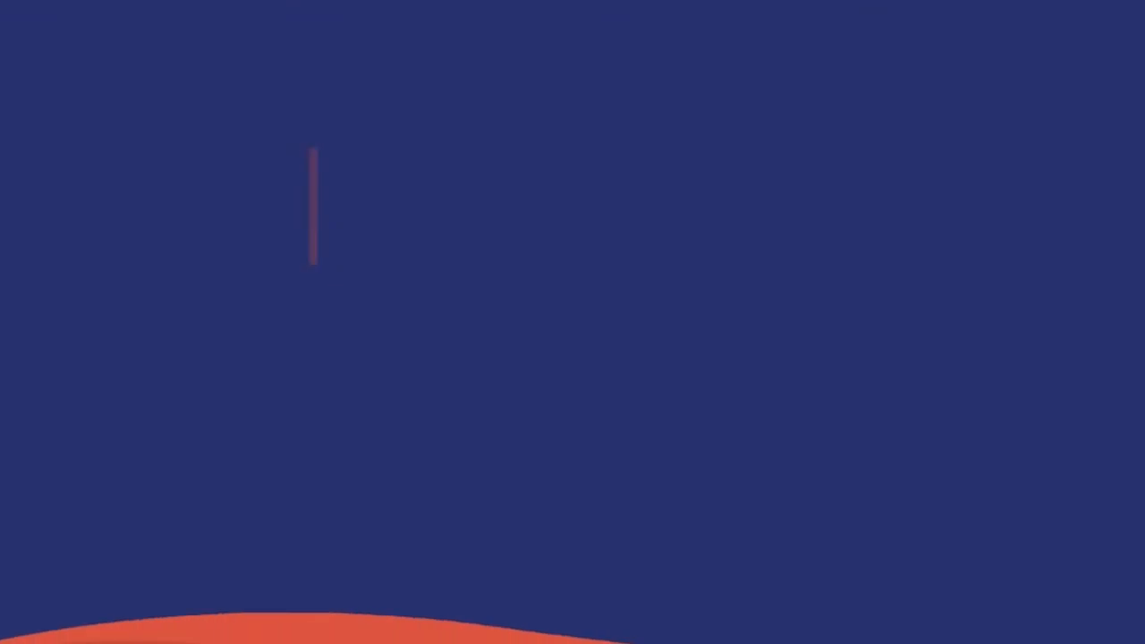